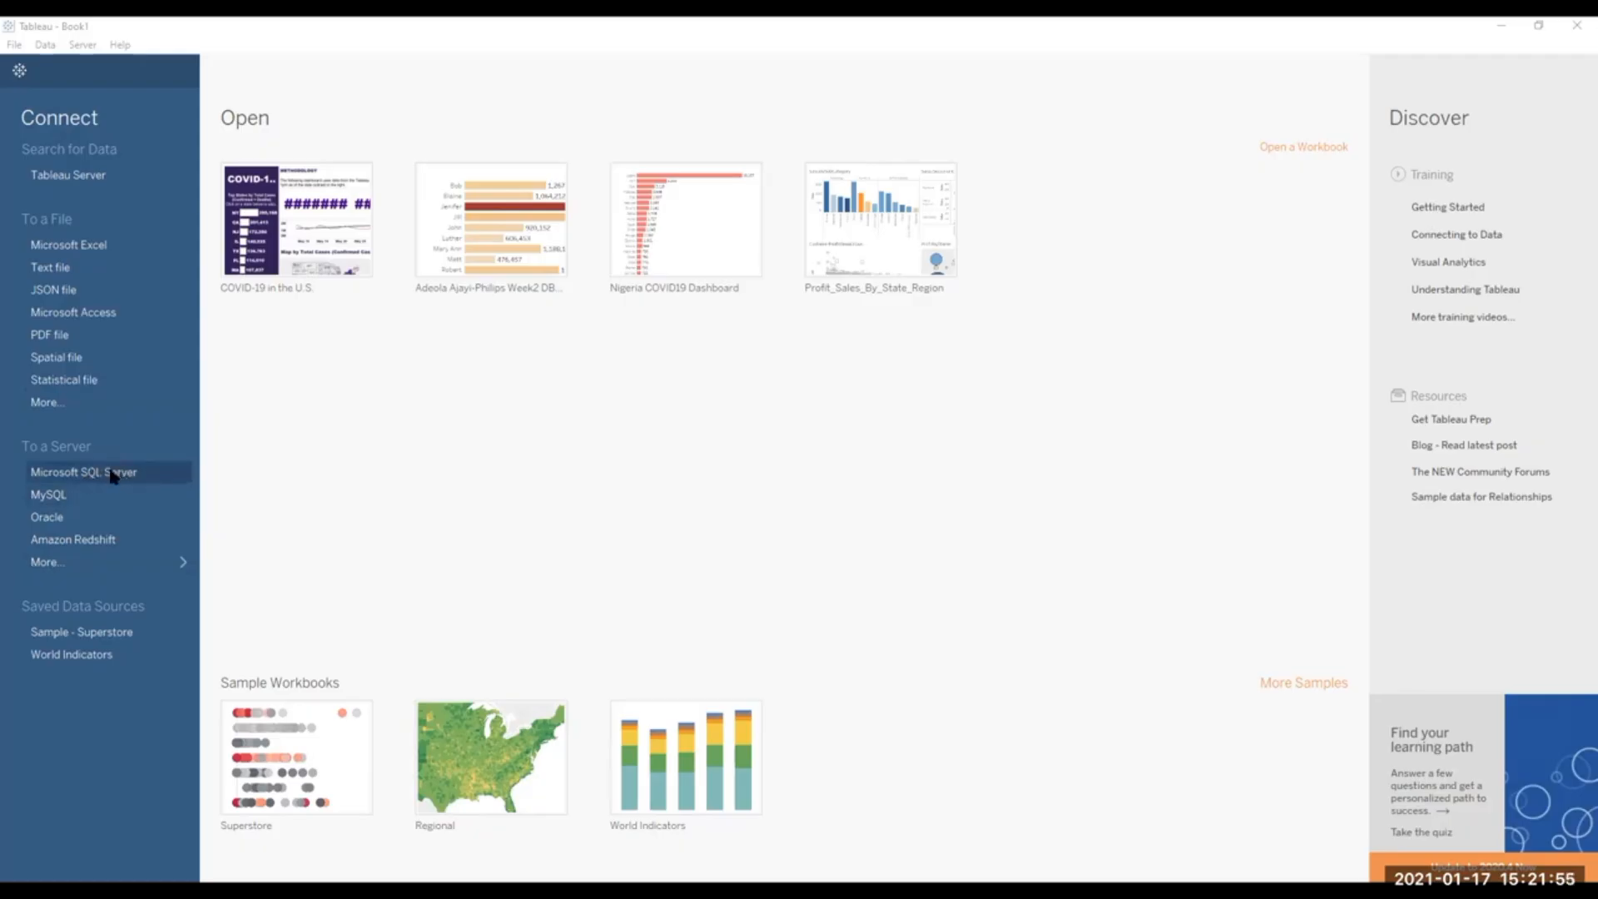
# Review the full list of available server connectors.
pyautogui.click(118, 562)
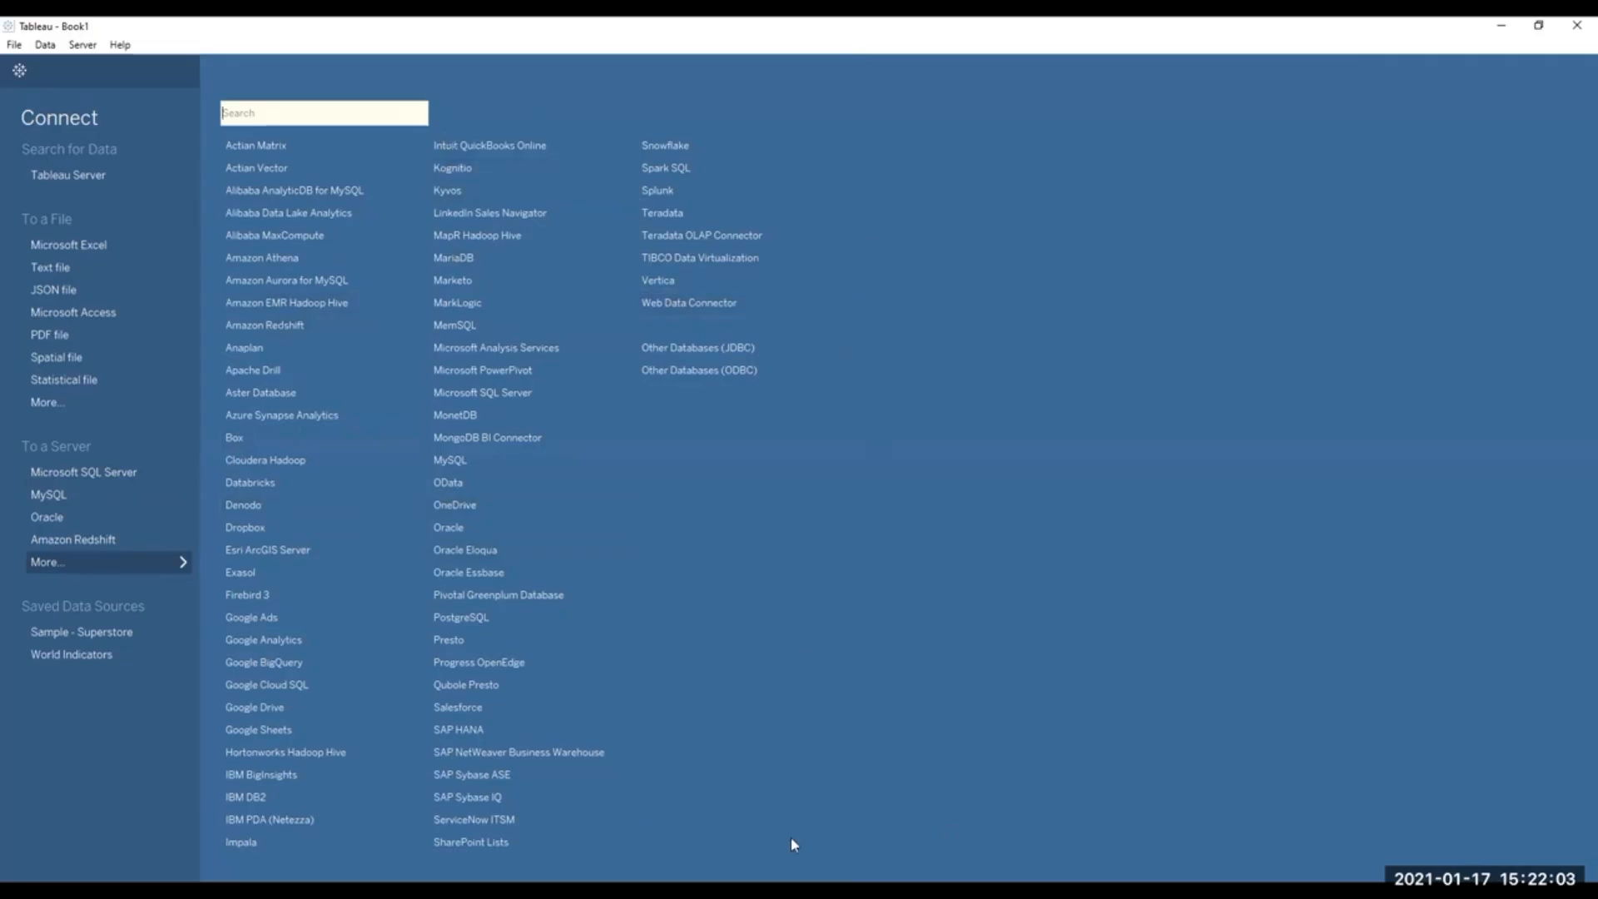
pyautogui.click(167, 561)
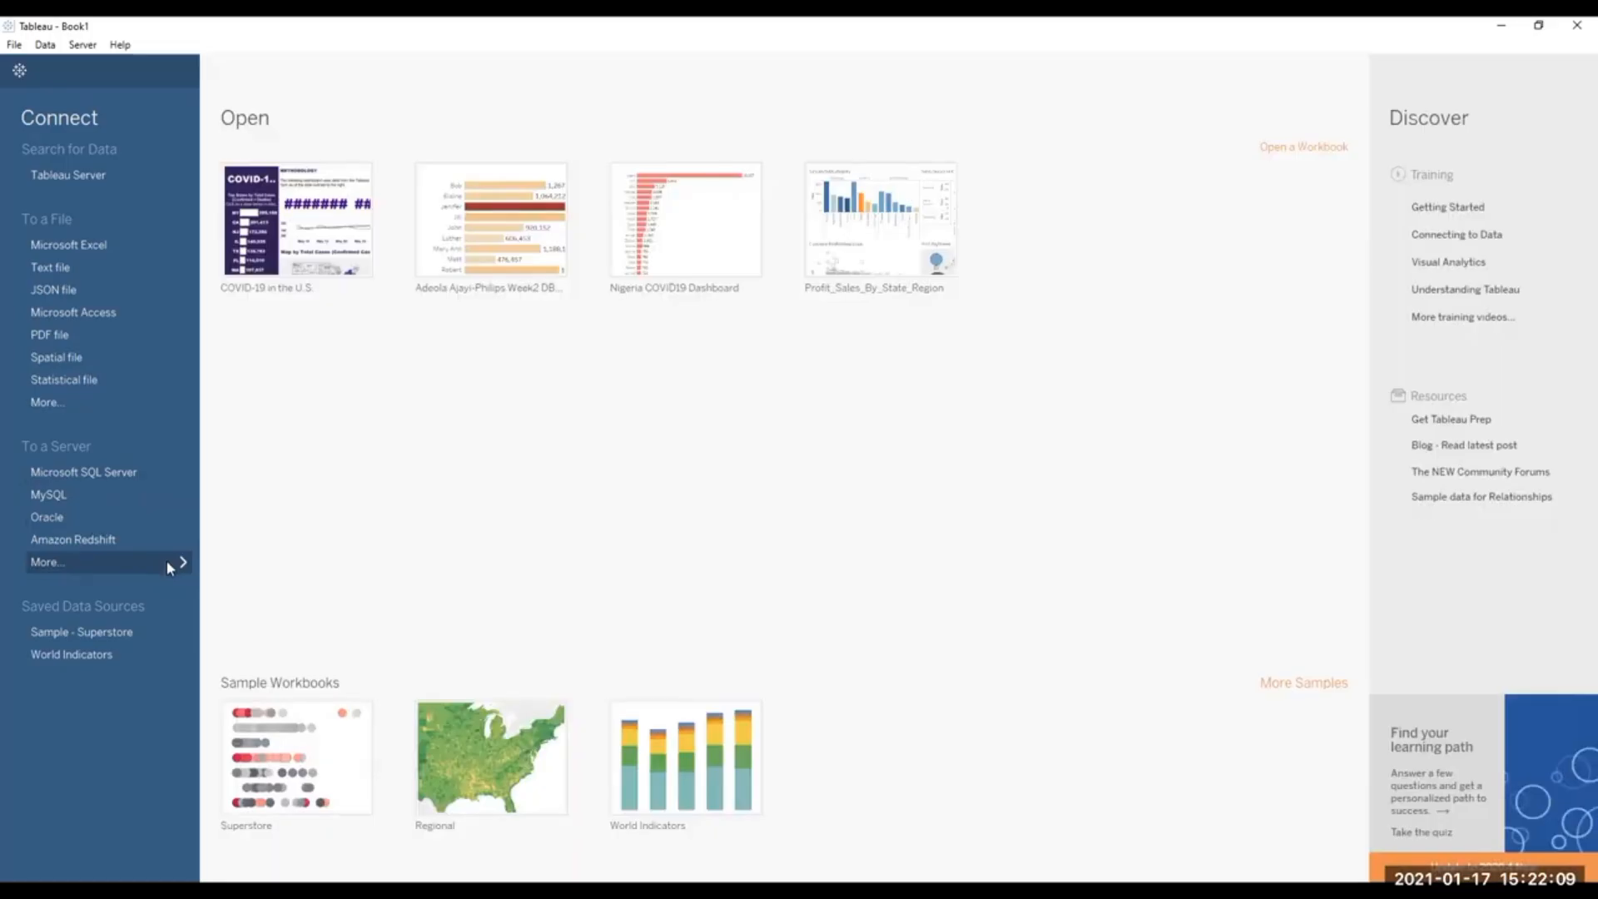
pyautogui.click(162, 560)
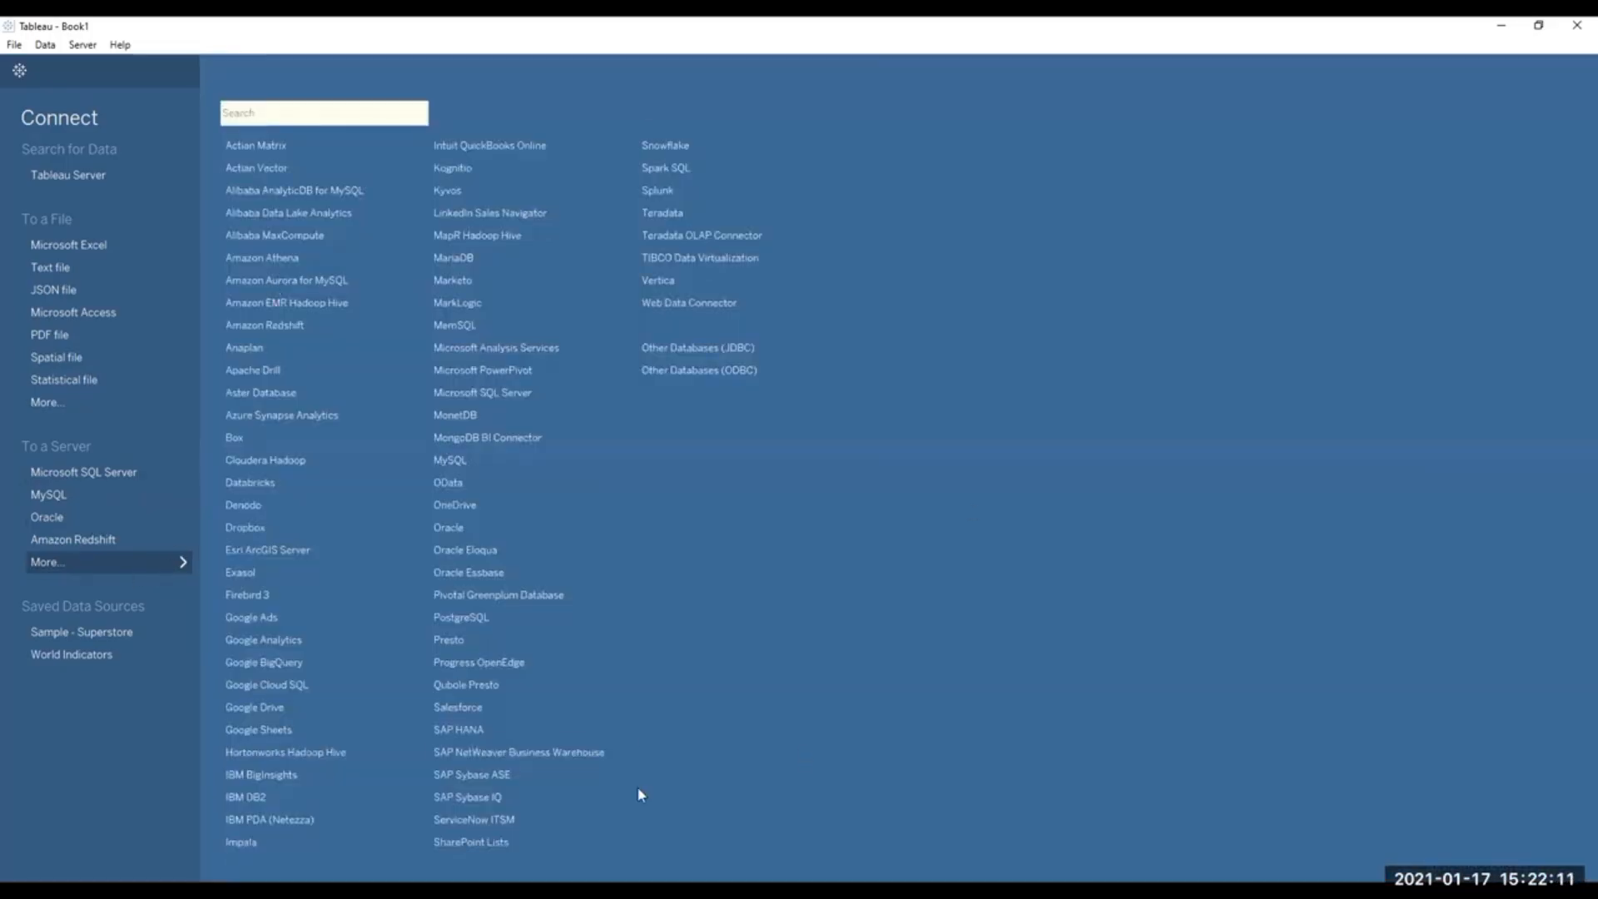
pyautogui.click(112, 562)
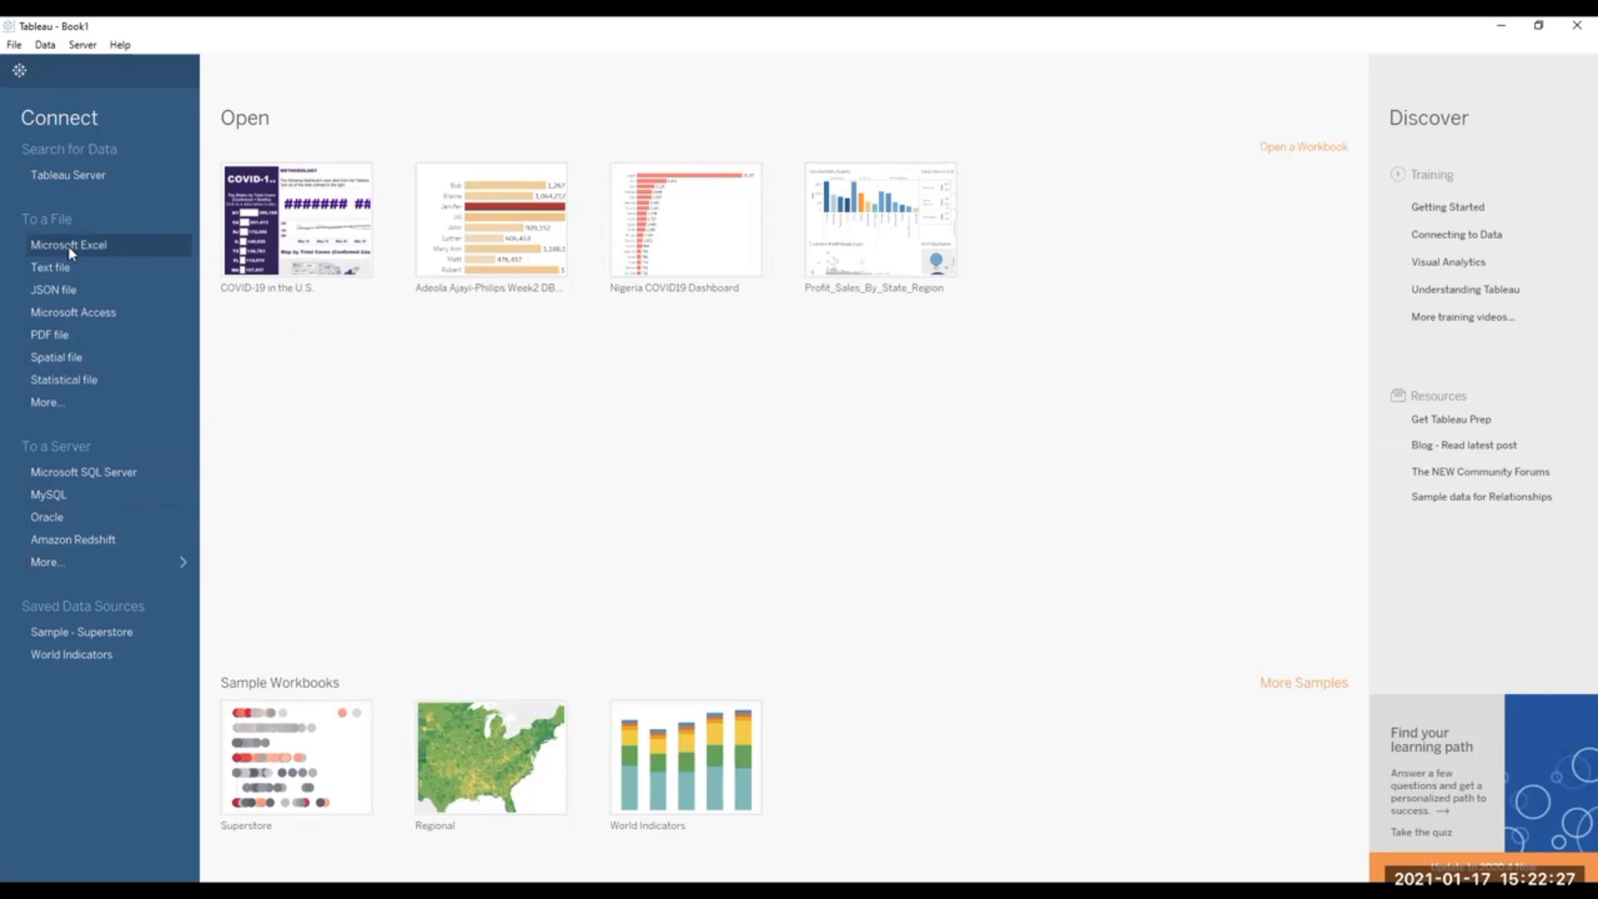
# Review the Microsoft SQL Server connection's two sign-in options without connecting.
pyautogui.click(103, 482)
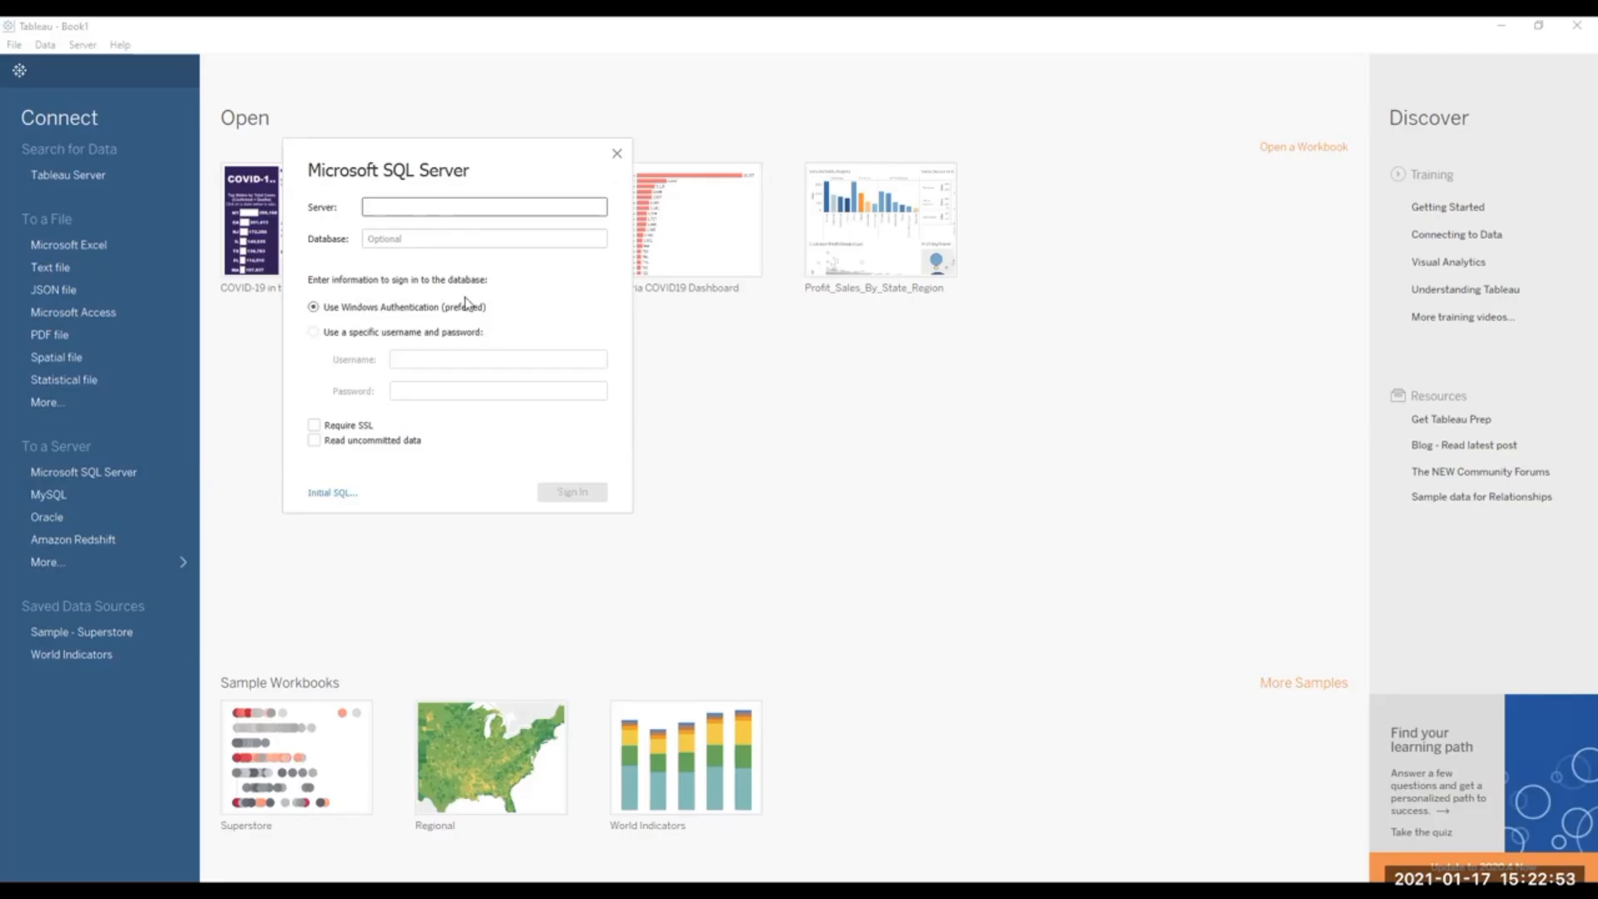
pyautogui.click(314, 333)
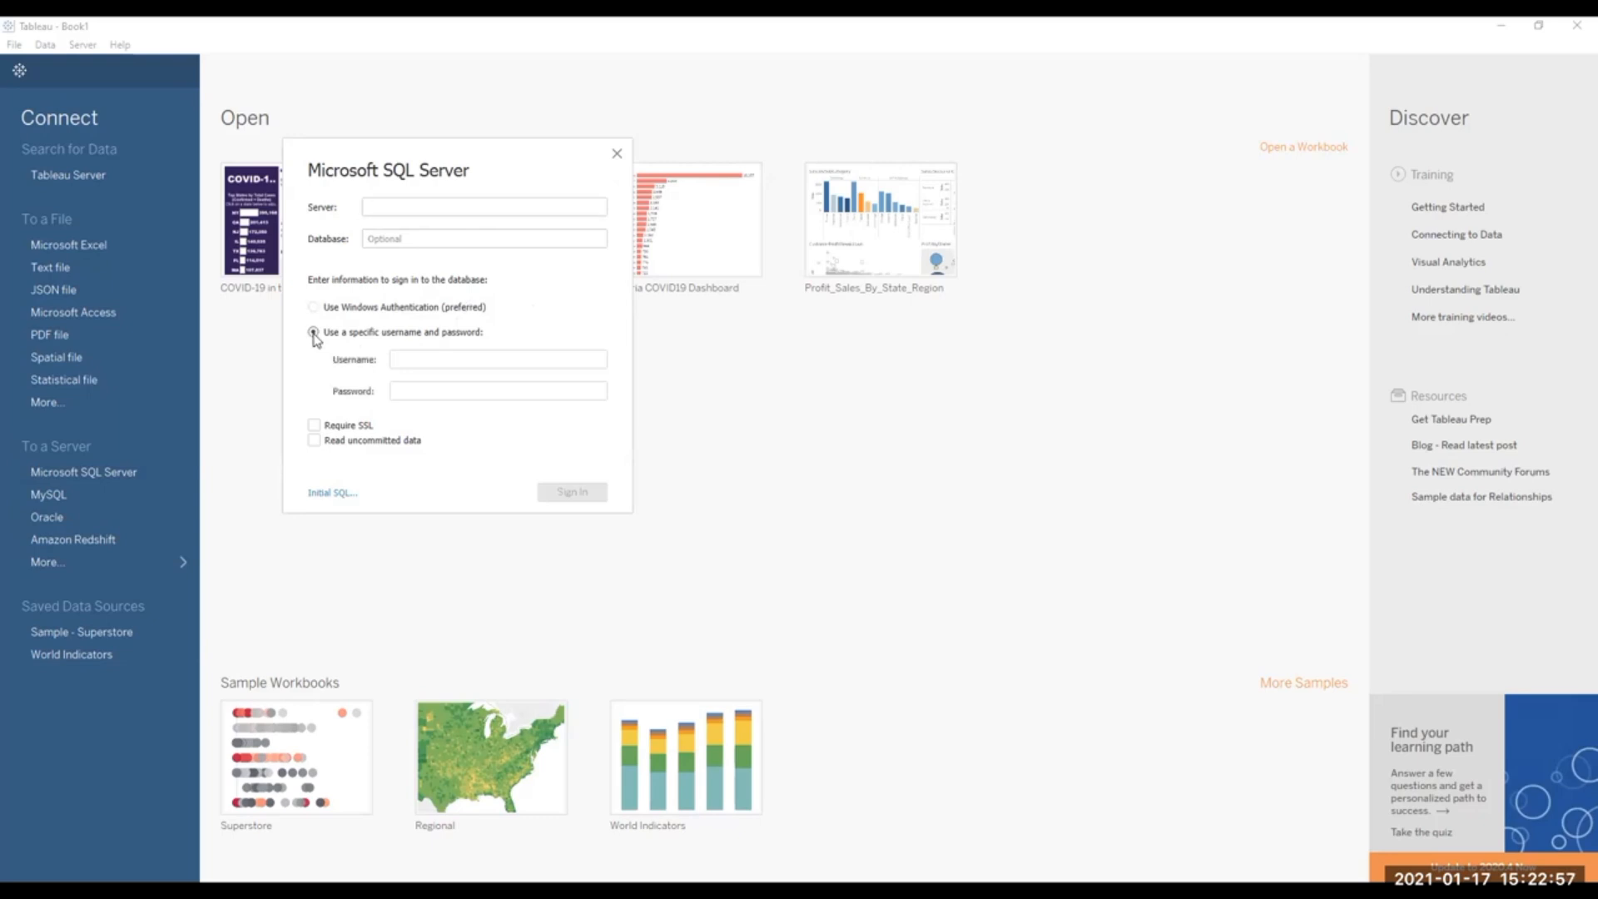
pyautogui.click(316, 308)
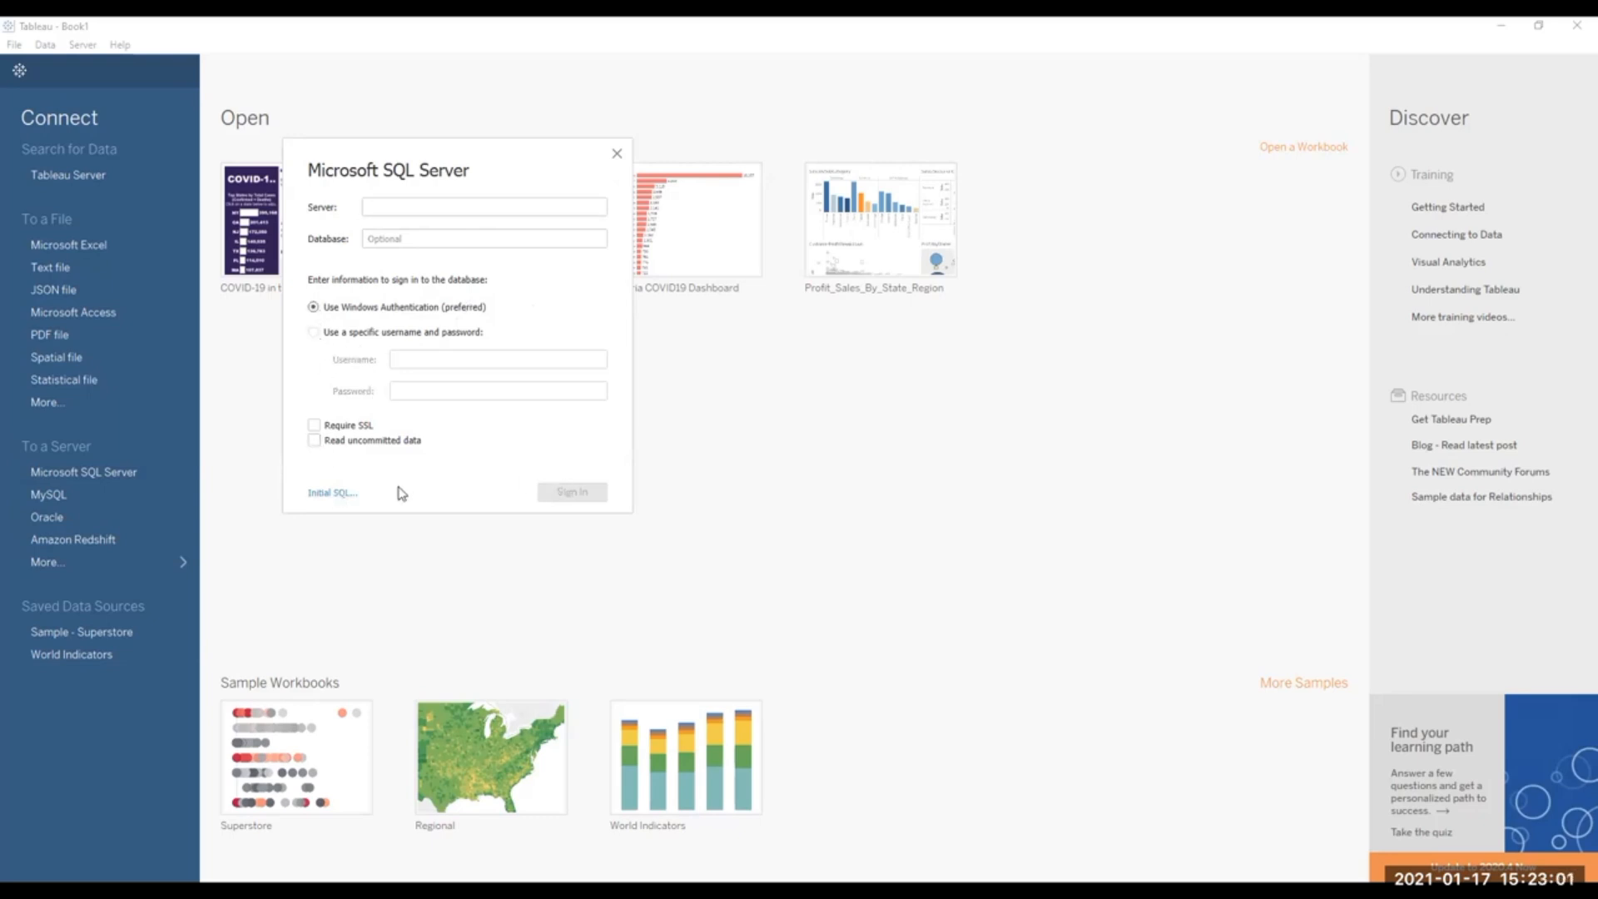
pyautogui.click(617, 156)
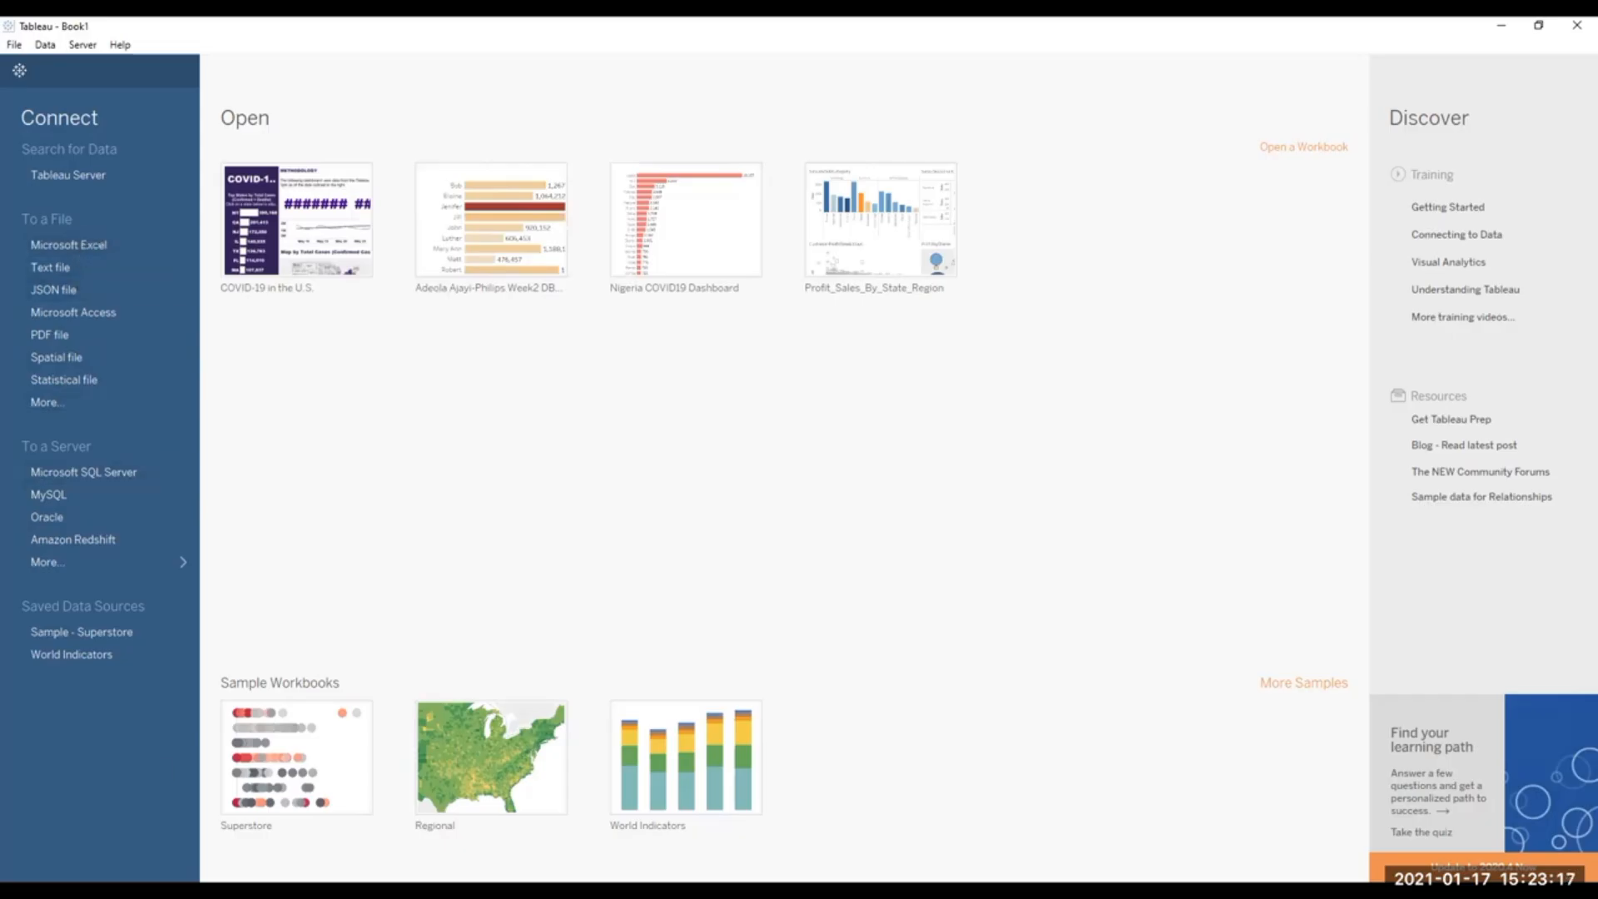
# Connect to the Excel workbook SuperstoreDB - New (1) from the OneDrive Desktop folder.
pyautogui.click(79, 247)
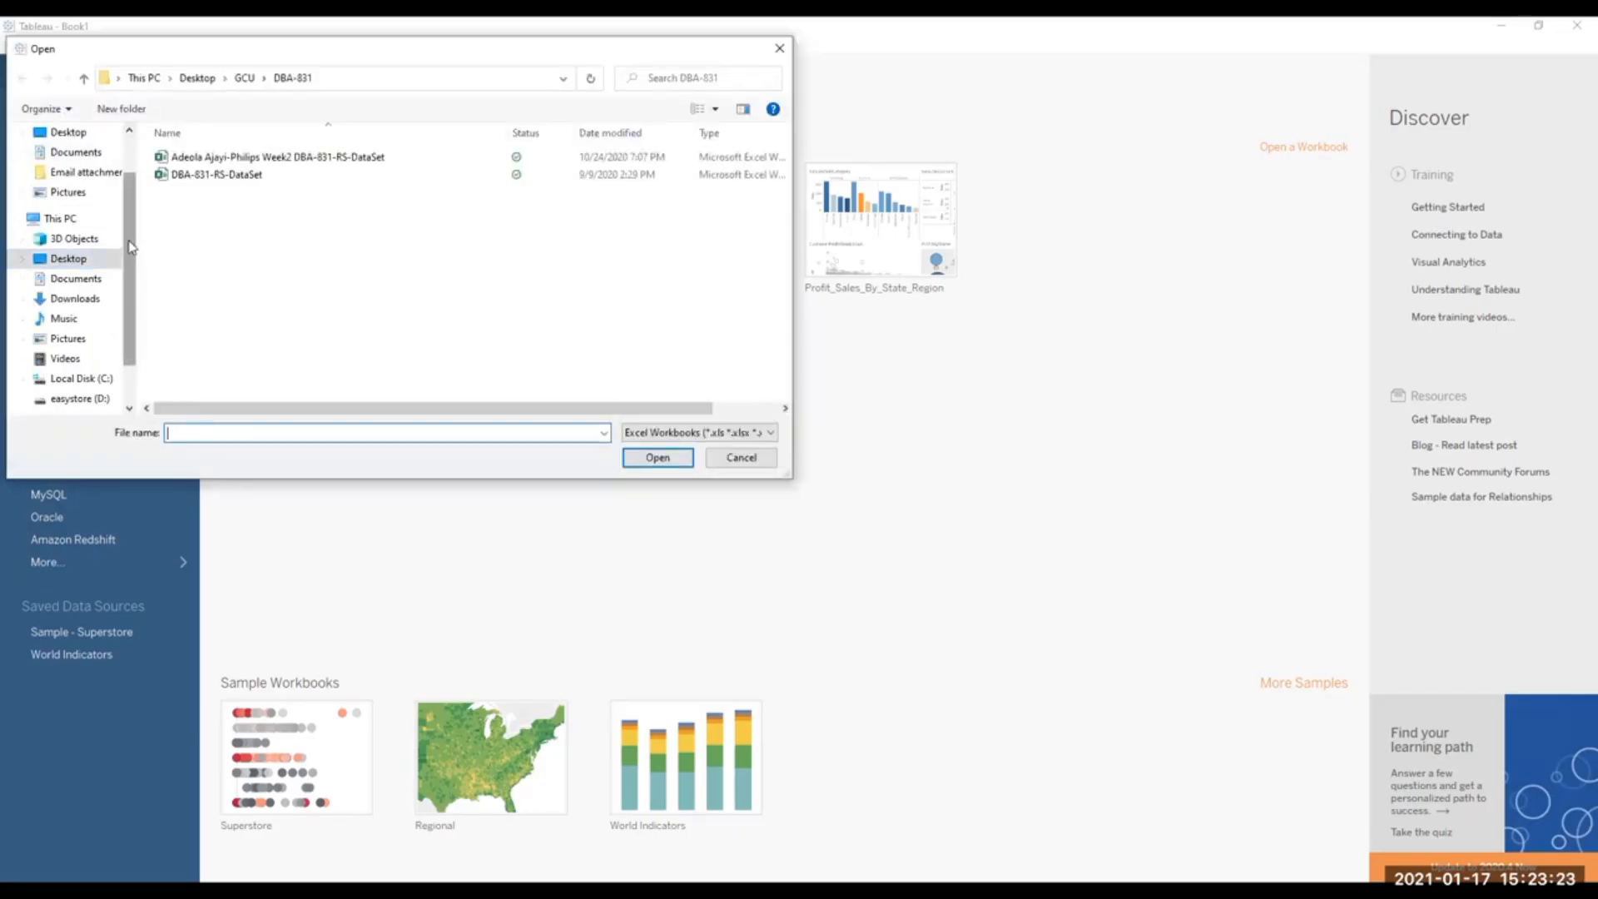
pyautogui.scroll(-1, 129, 251)
pyautogui.scroll(2, 125, 298)
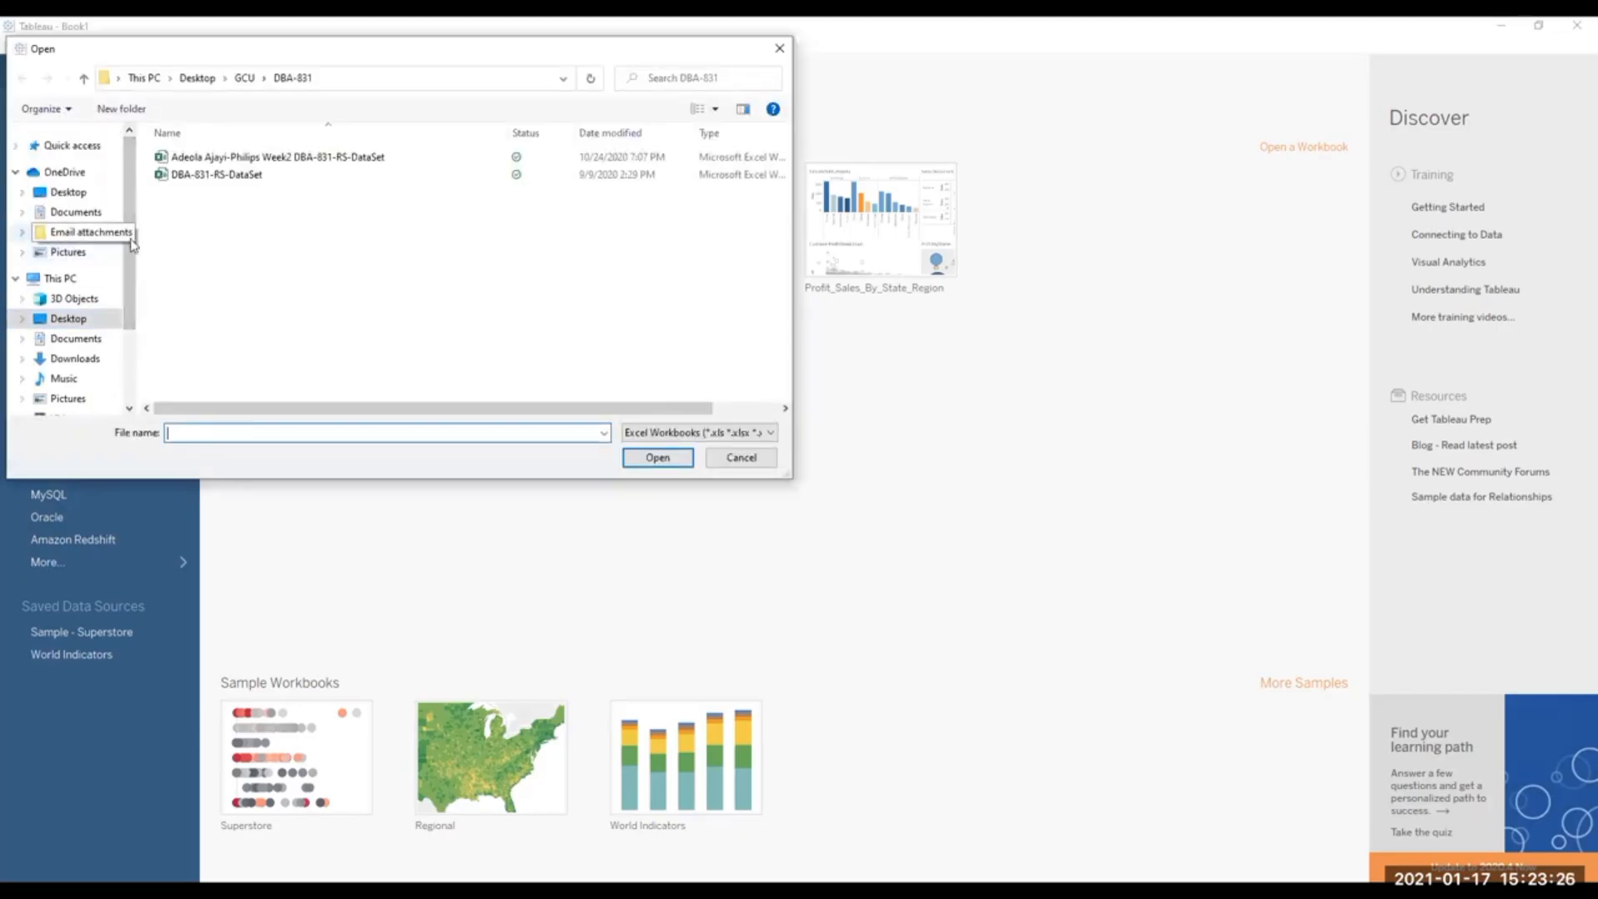
pyautogui.click(70, 193)
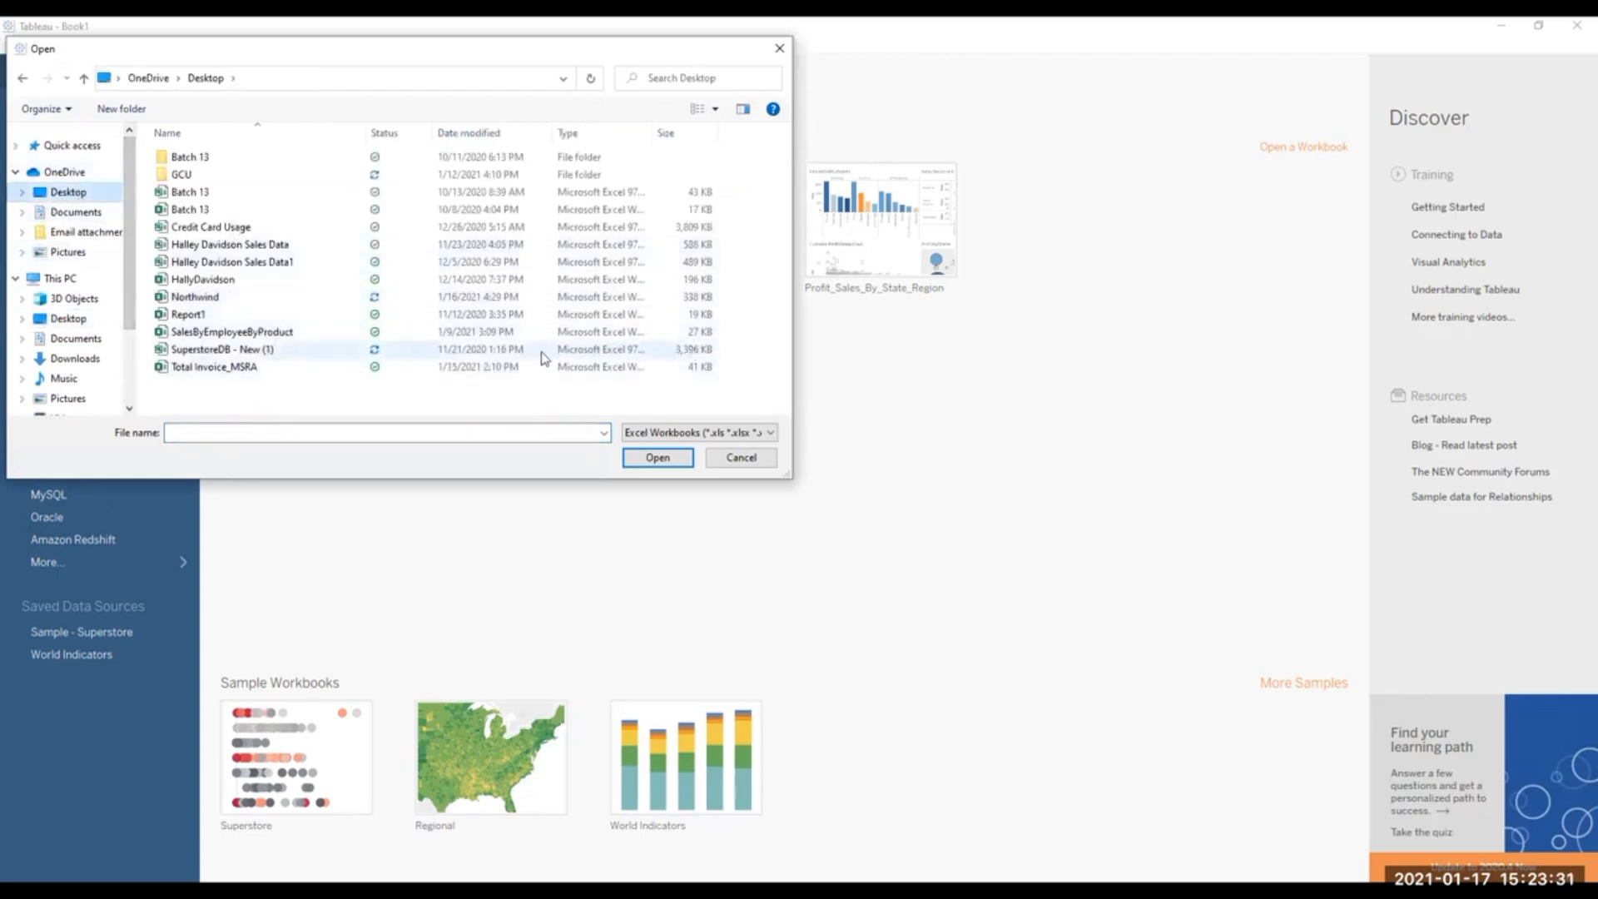
pyautogui.click(224, 351)
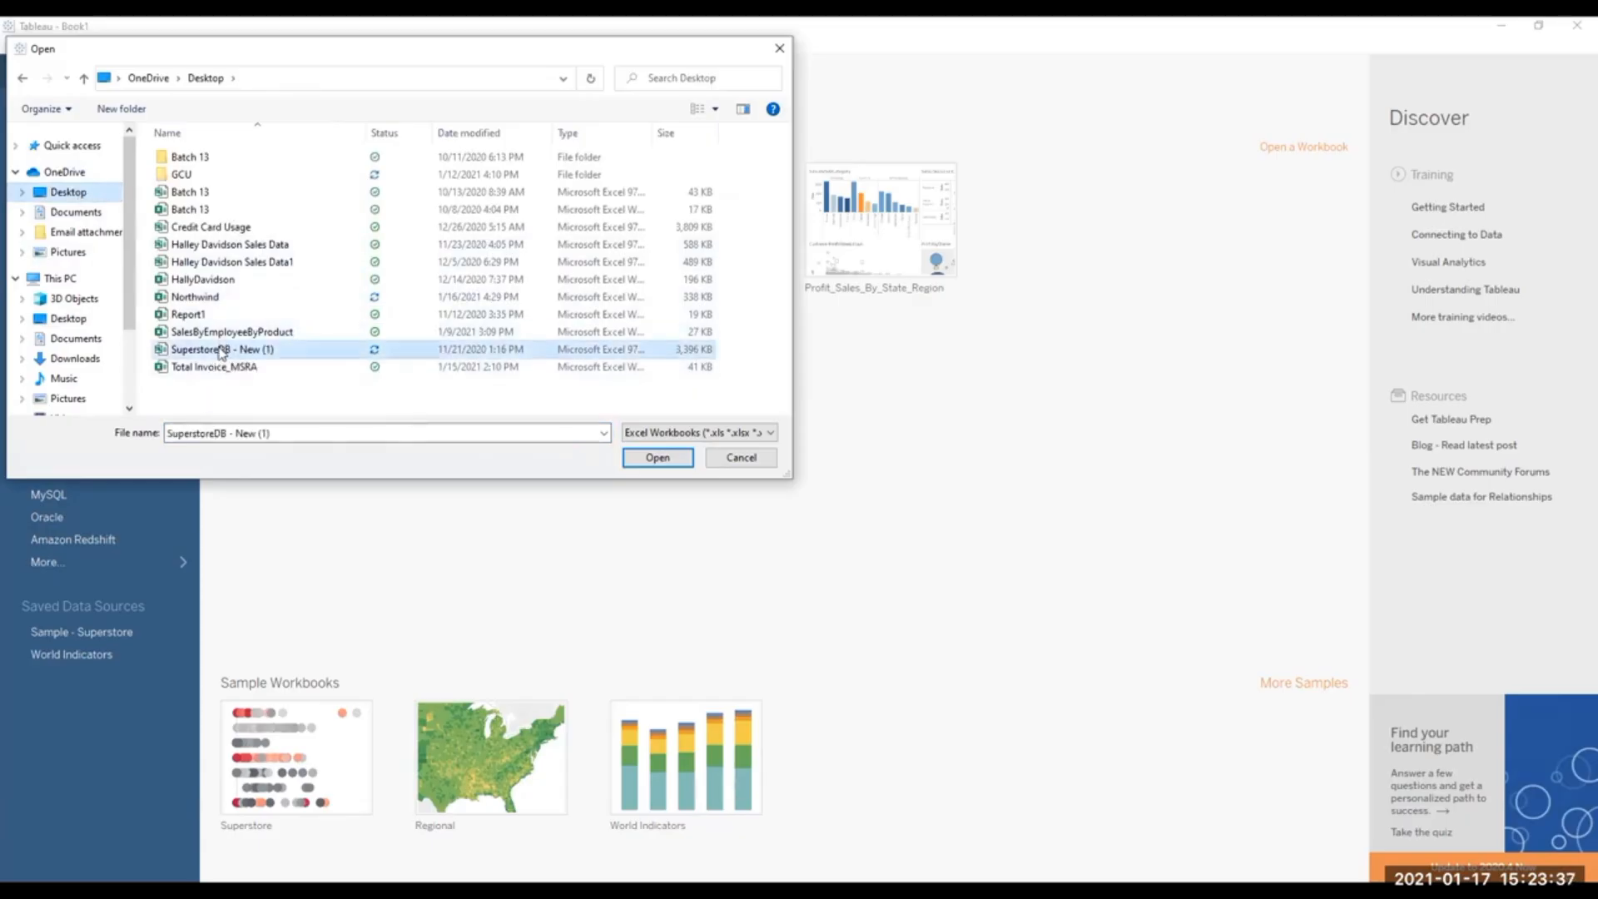
pyautogui.click(668, 462)
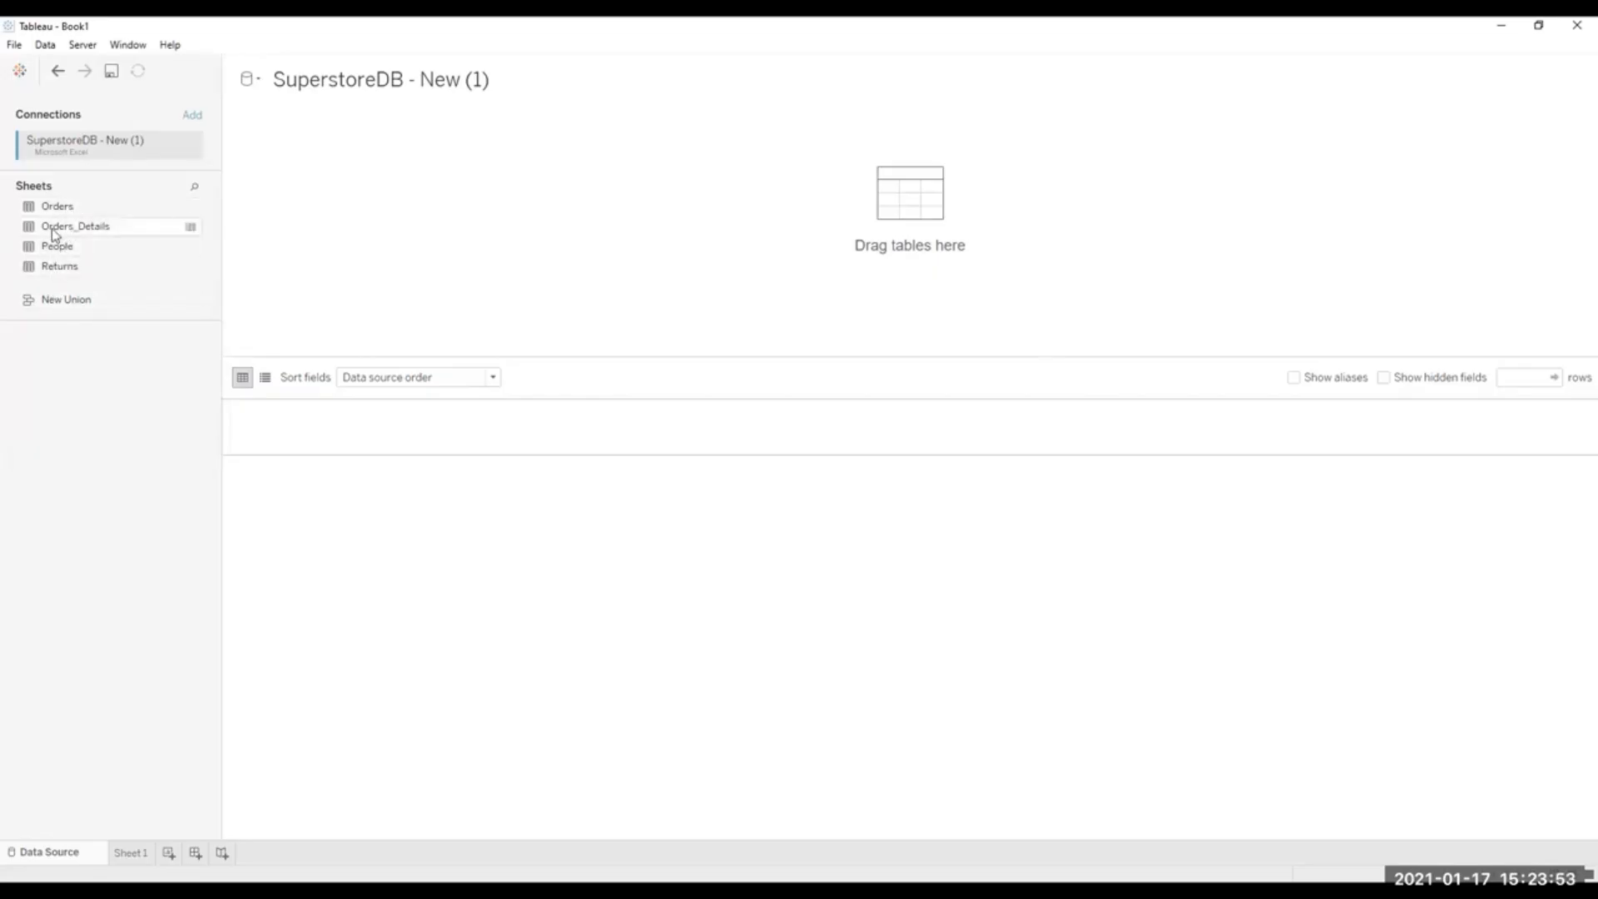
# Add the Orders_Details sheet to the data source and look through its columns in the data preview.
pyautogui.moveTo(63, 231); pyautogui.dragTo(607, 238)
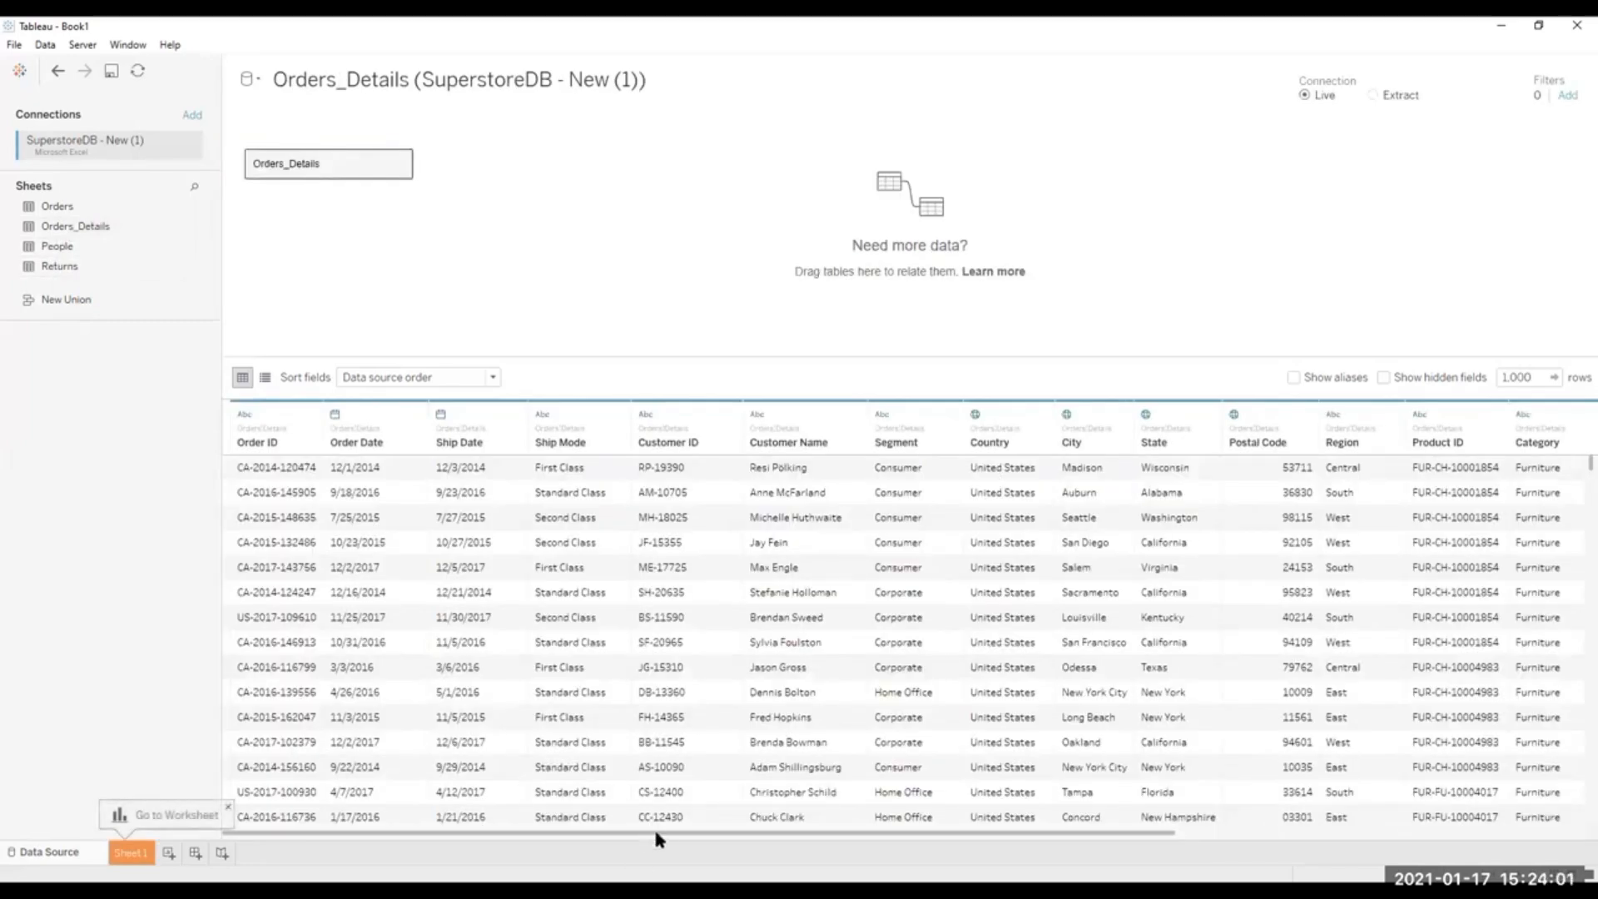
pyautogui.moveTo(653, 833); pyautogui.dragTo(1221, 832)
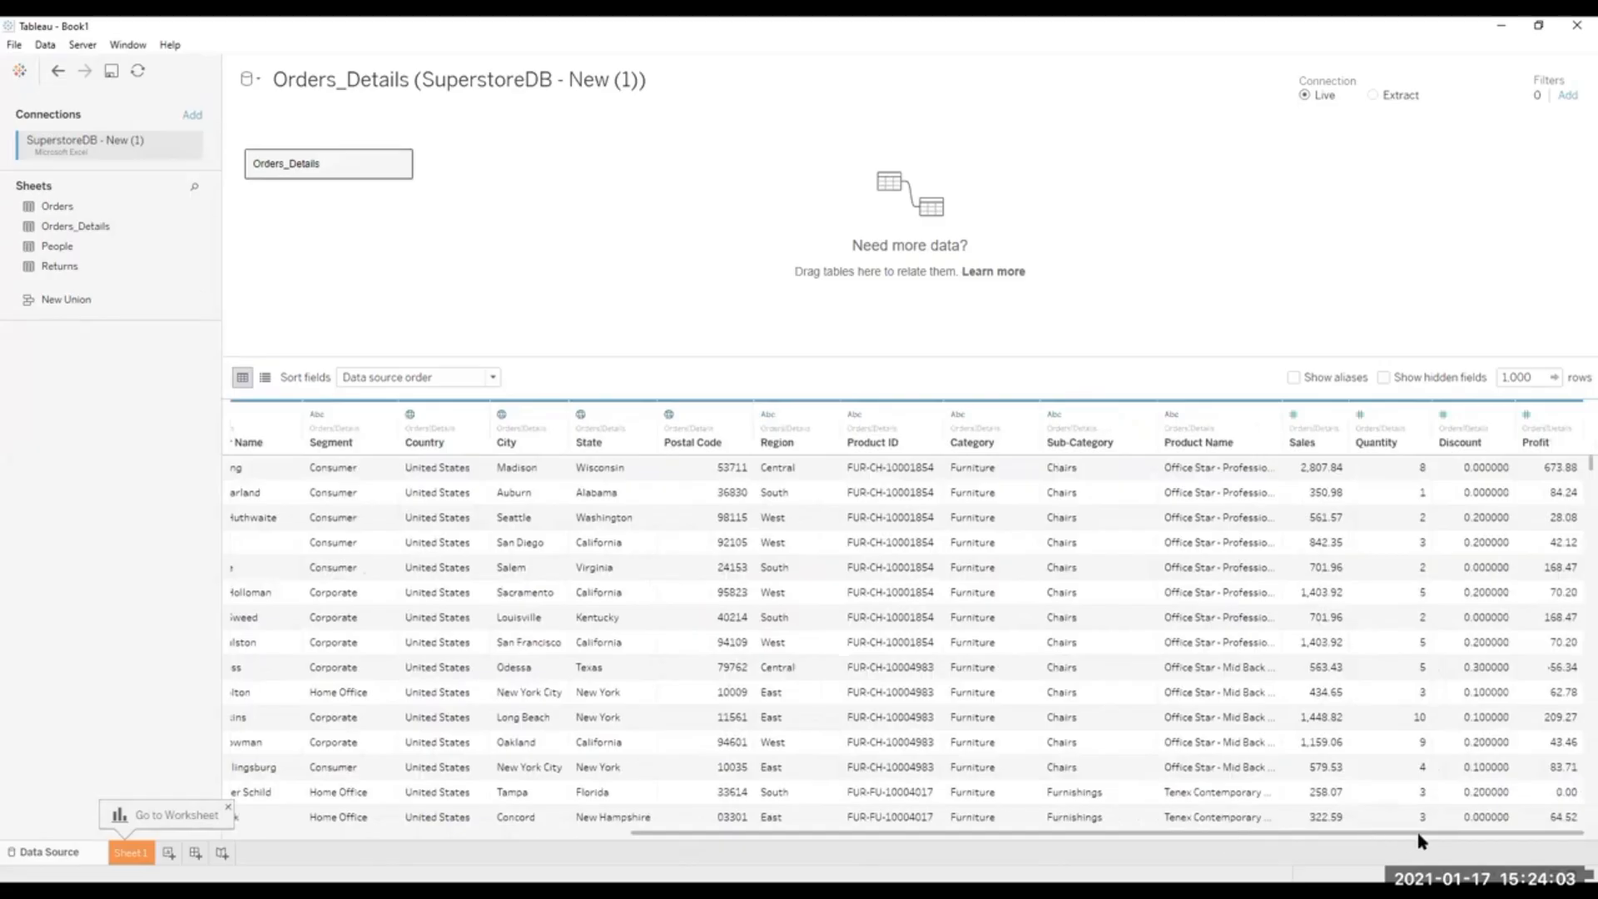
pyautogui.moveTo(1417, 834); pyautogui.dragTo(456, 841)
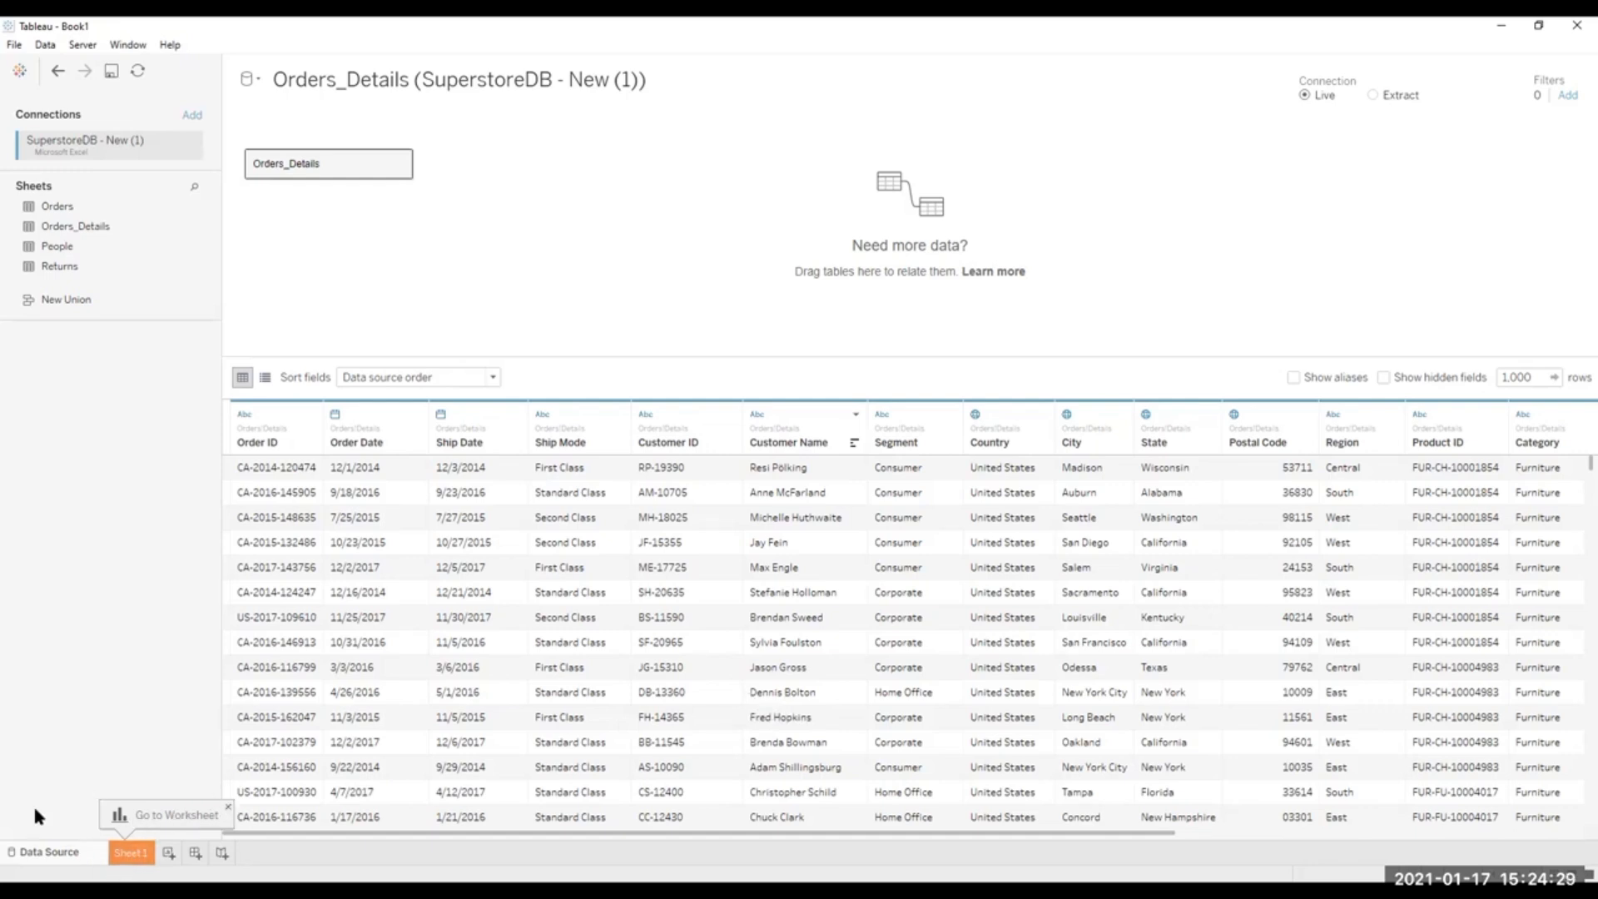
# Place the Profit measure on the columns of Sheet 1.
pyautogui.click(129, 852)
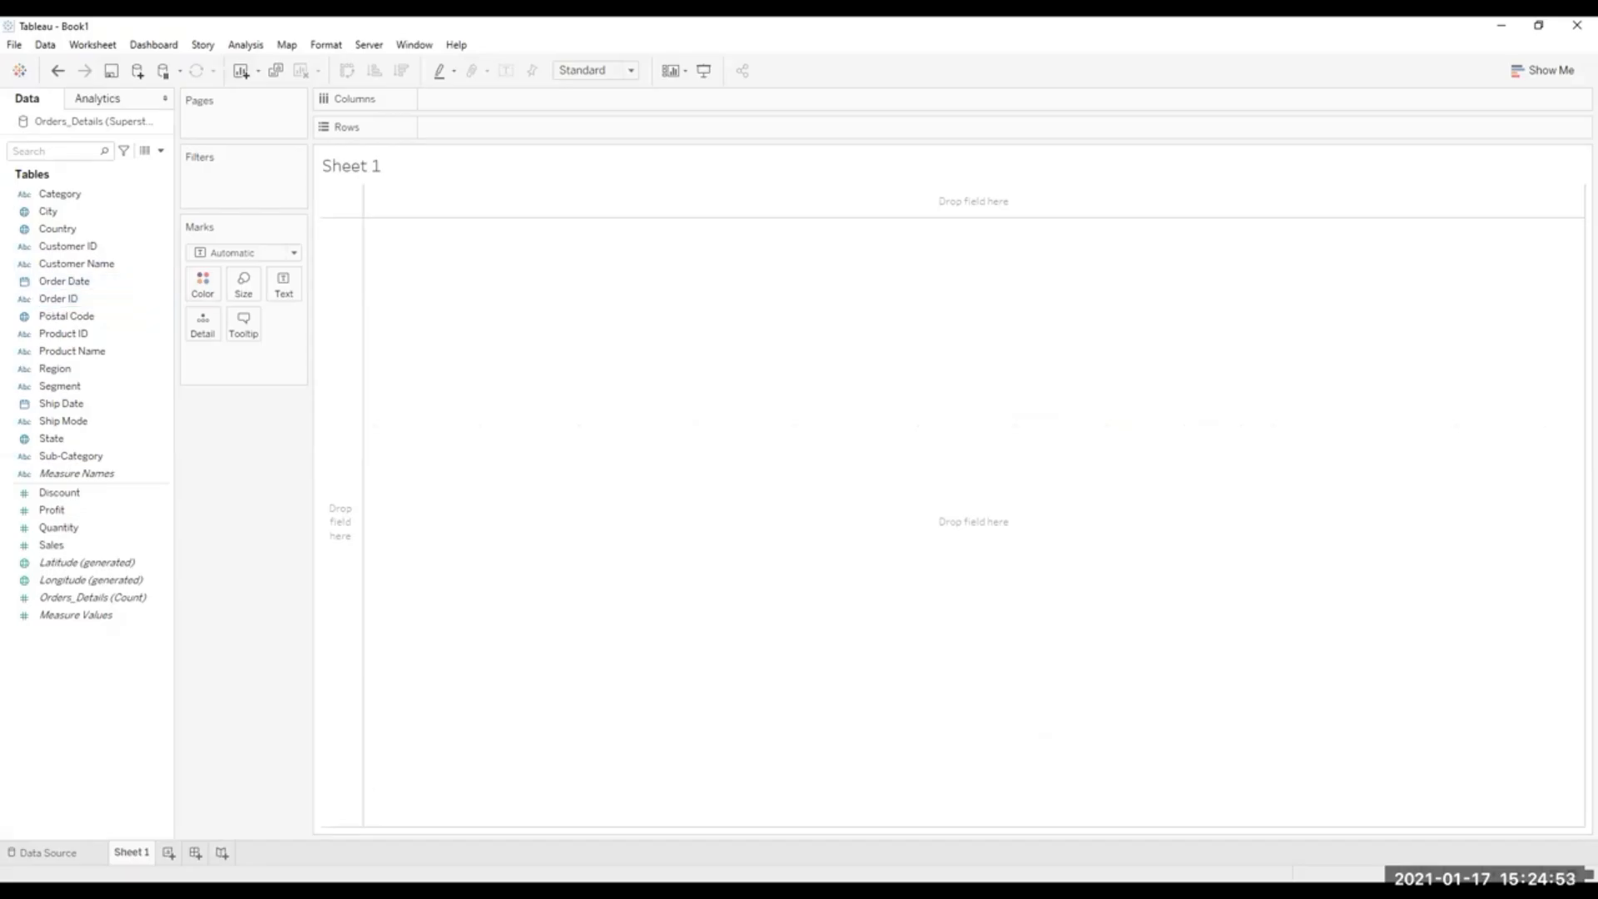
pyautogui.click(62, 421)
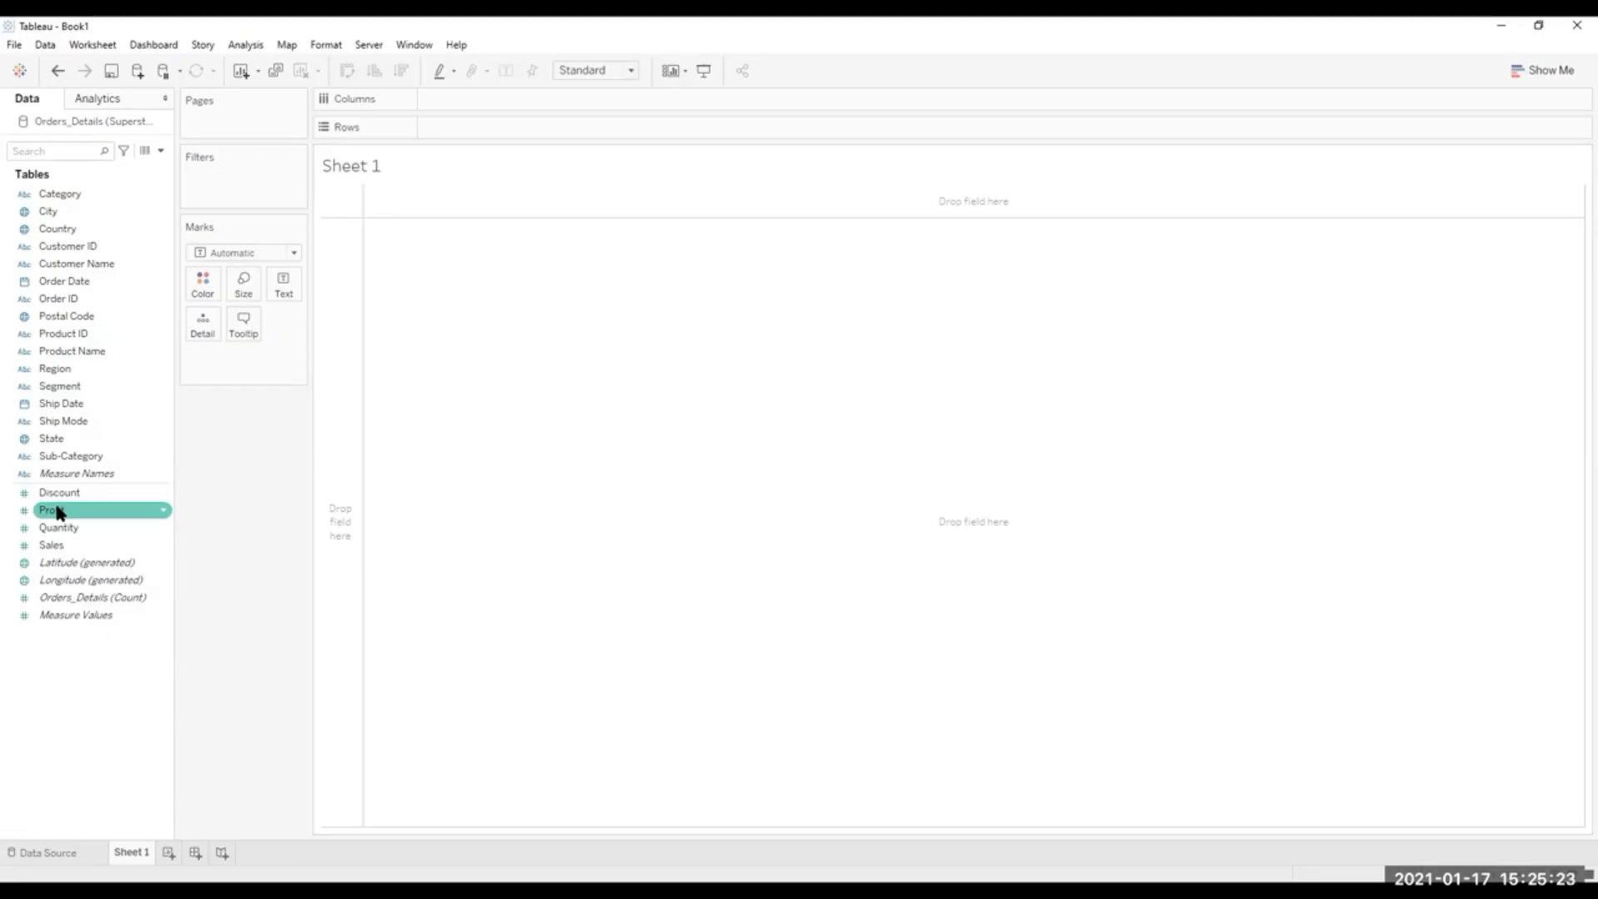
pyautogui.click(73, 545)
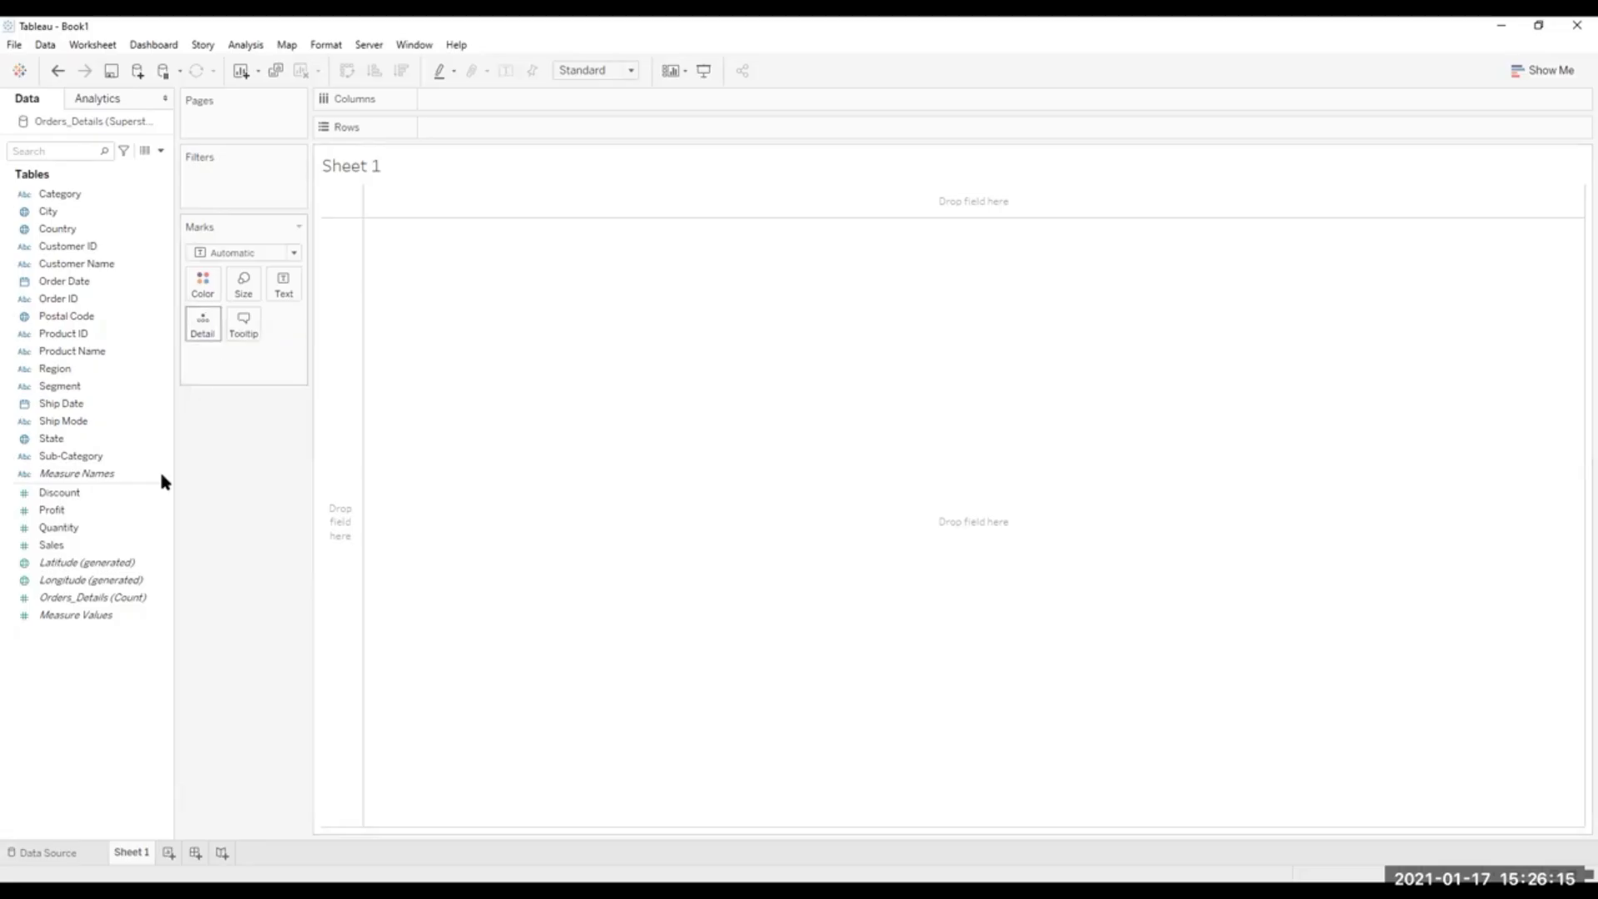
pyautogui.moveTo(72, 517); pyautogui.dragTo(469, 98)
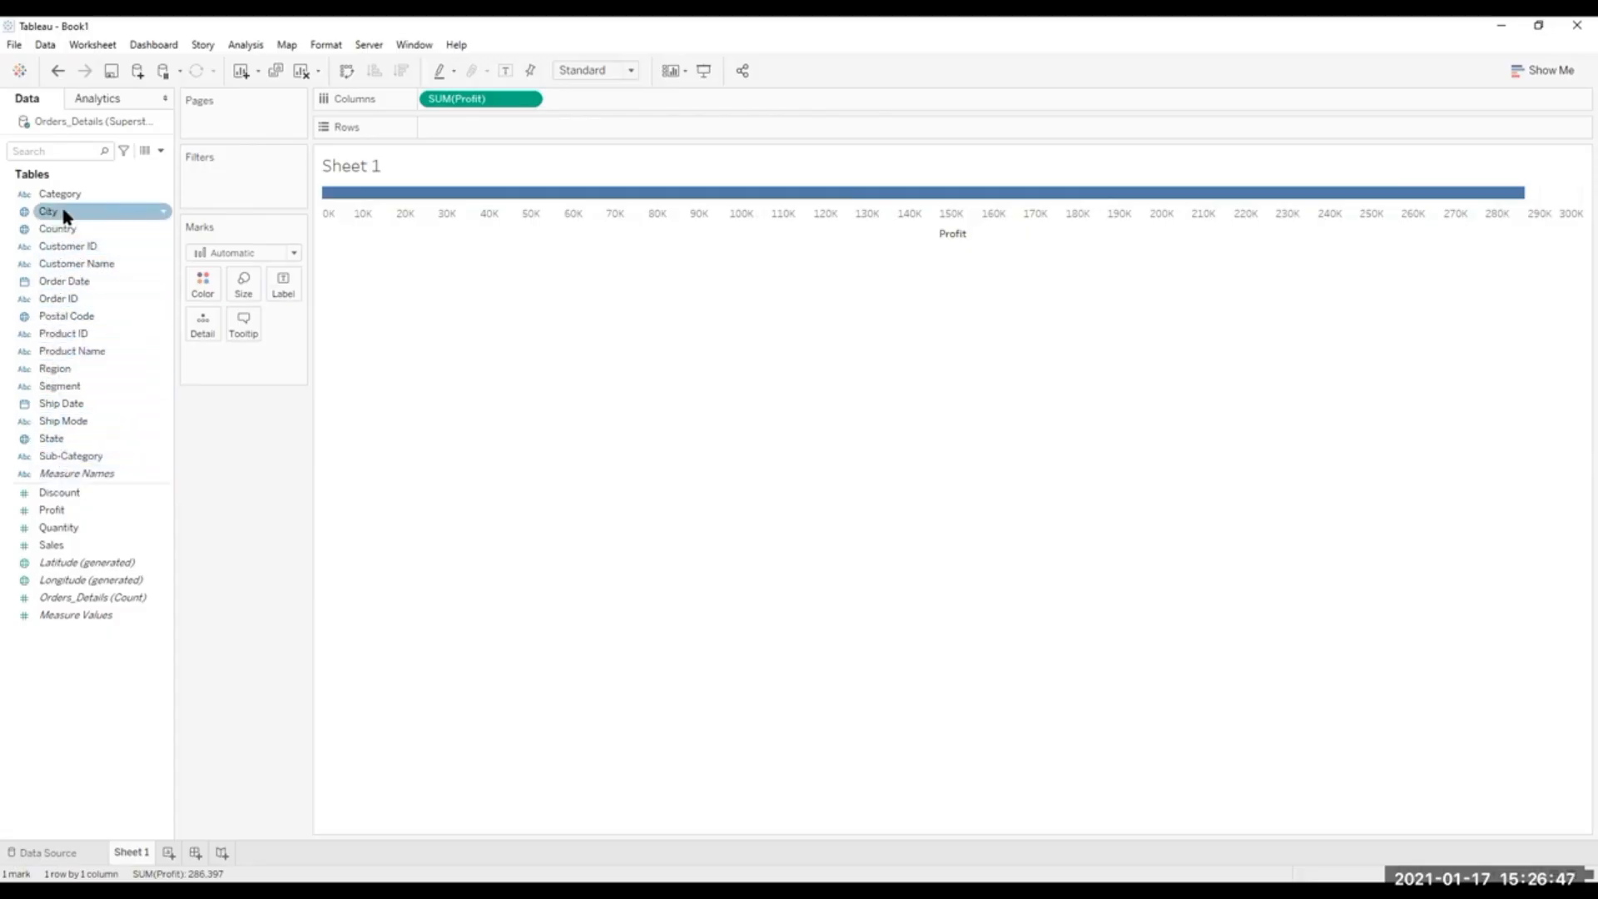
# Break the profit bars down by Category and Sub-Category in rows and color them by Profit.
pyautogui.rightClick(161, 196)
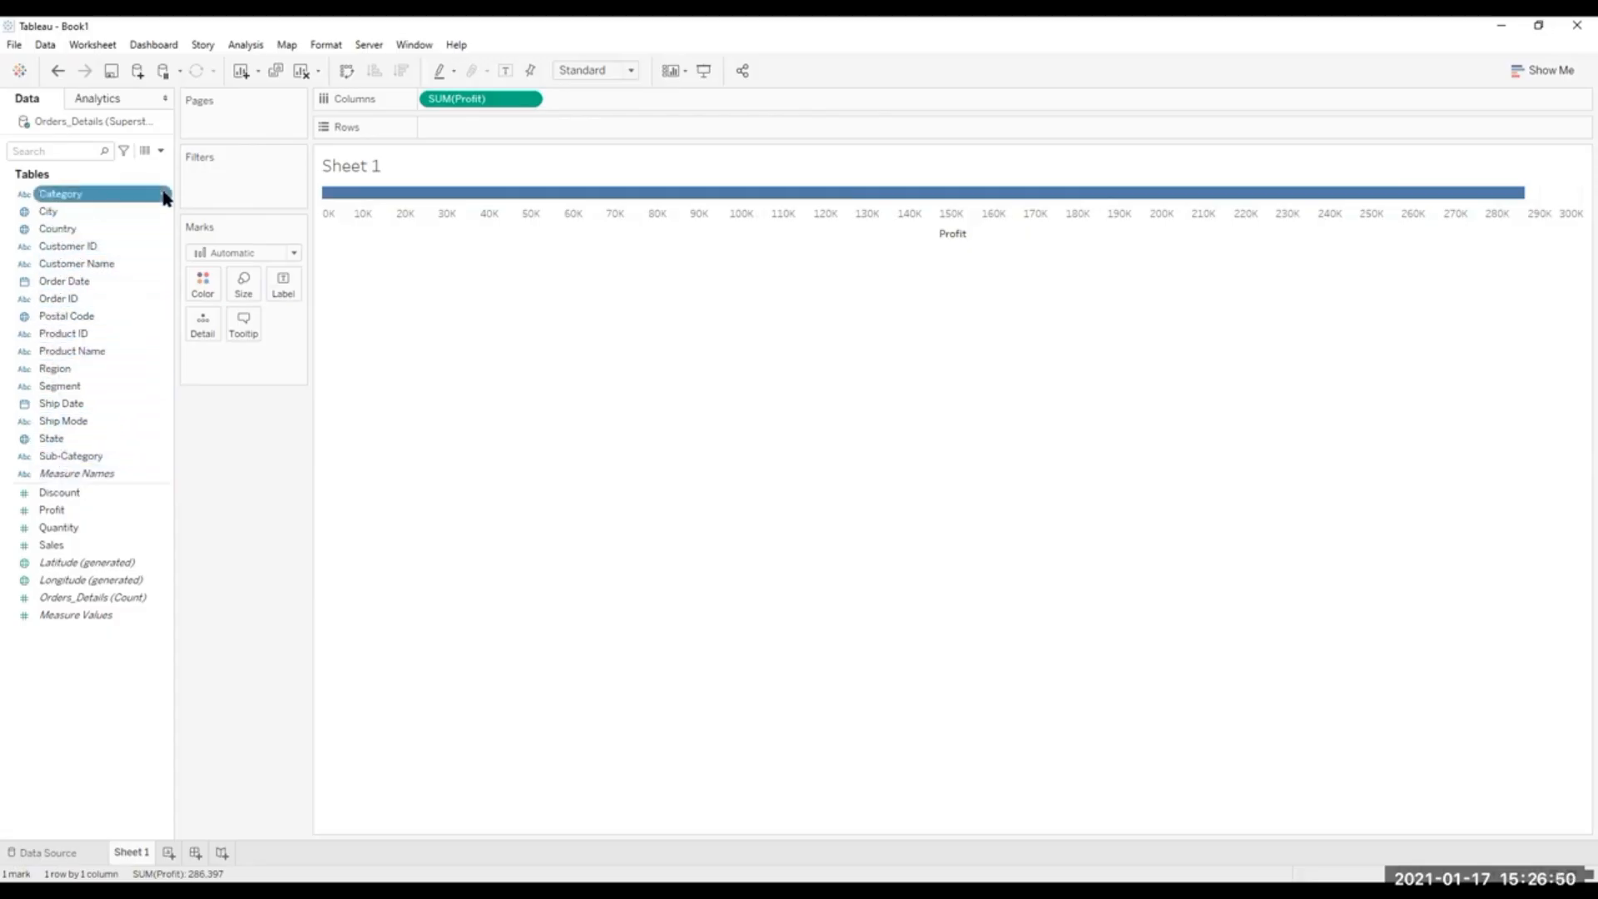
pyautogui.click(74, 195)
pyautogui.click(124, 247)
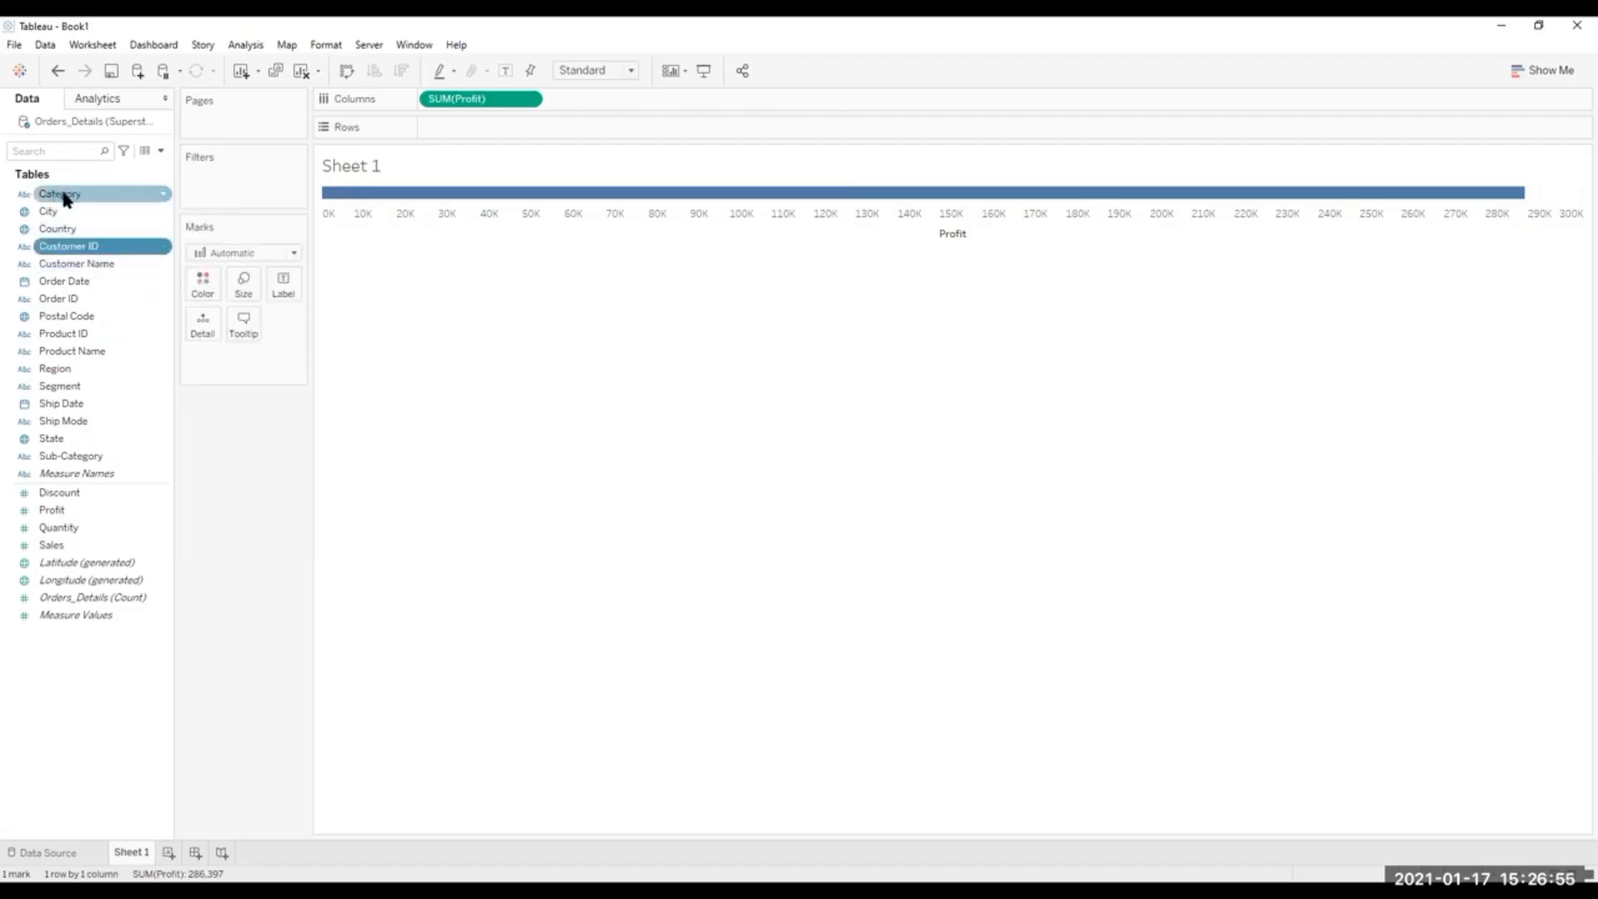
pyautogui.moveTo(64, 198); pyautogui.dragTo(463, 125)
pyautogui.moveTo(51, 509); pyautogui.dragTo(598, 124)
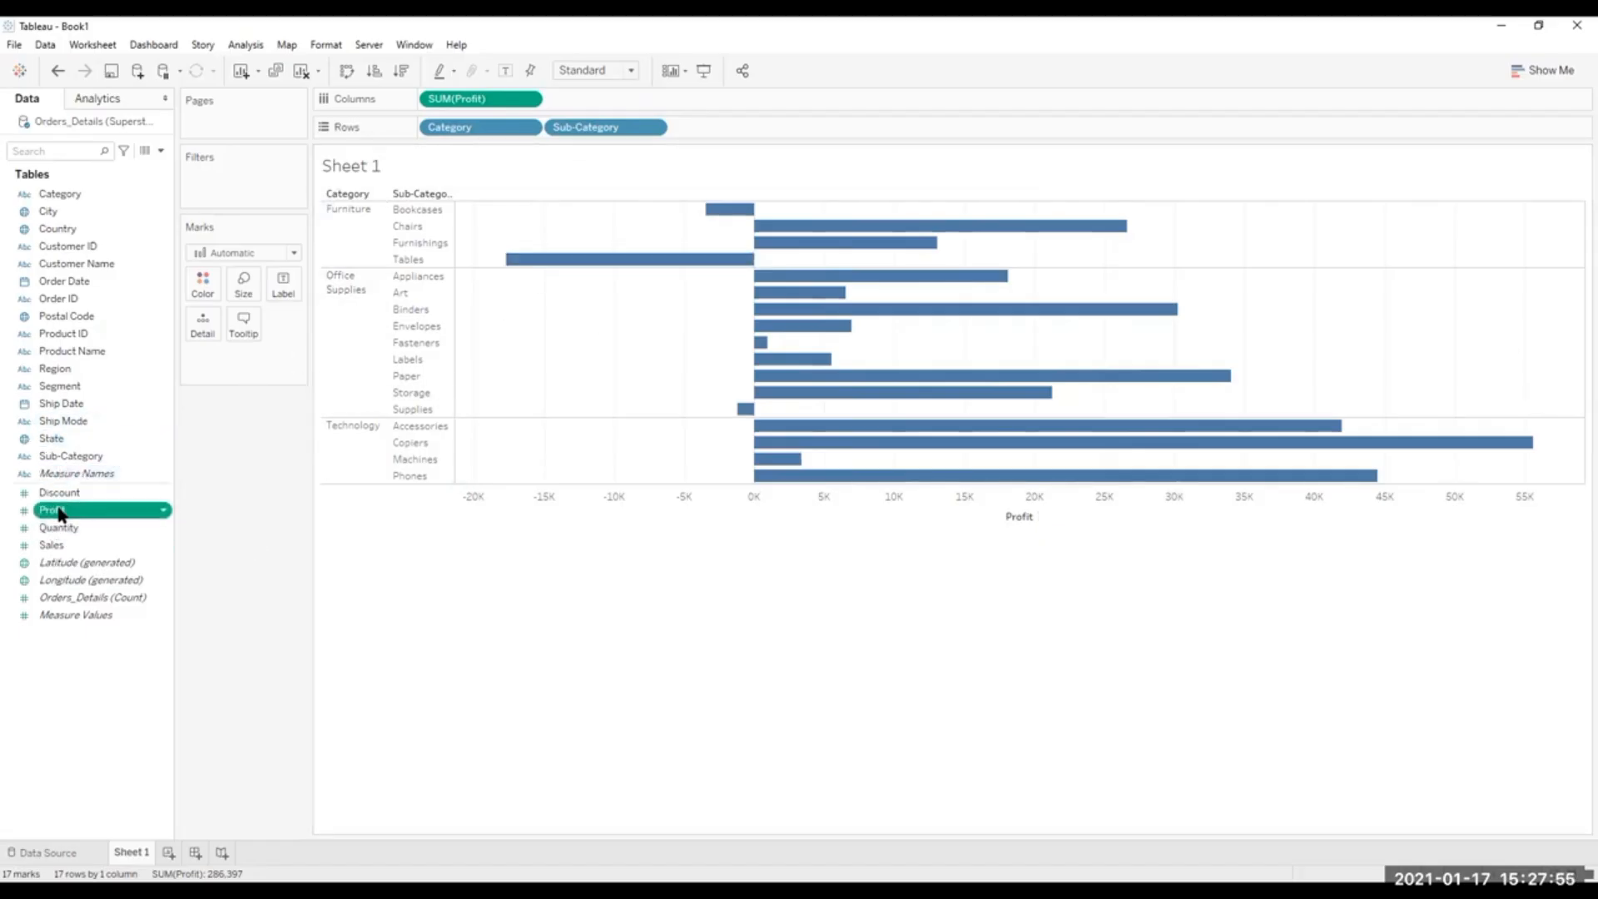
pyautogui.moveTo(60, 513); pyautogui.dragTo(205, 288)
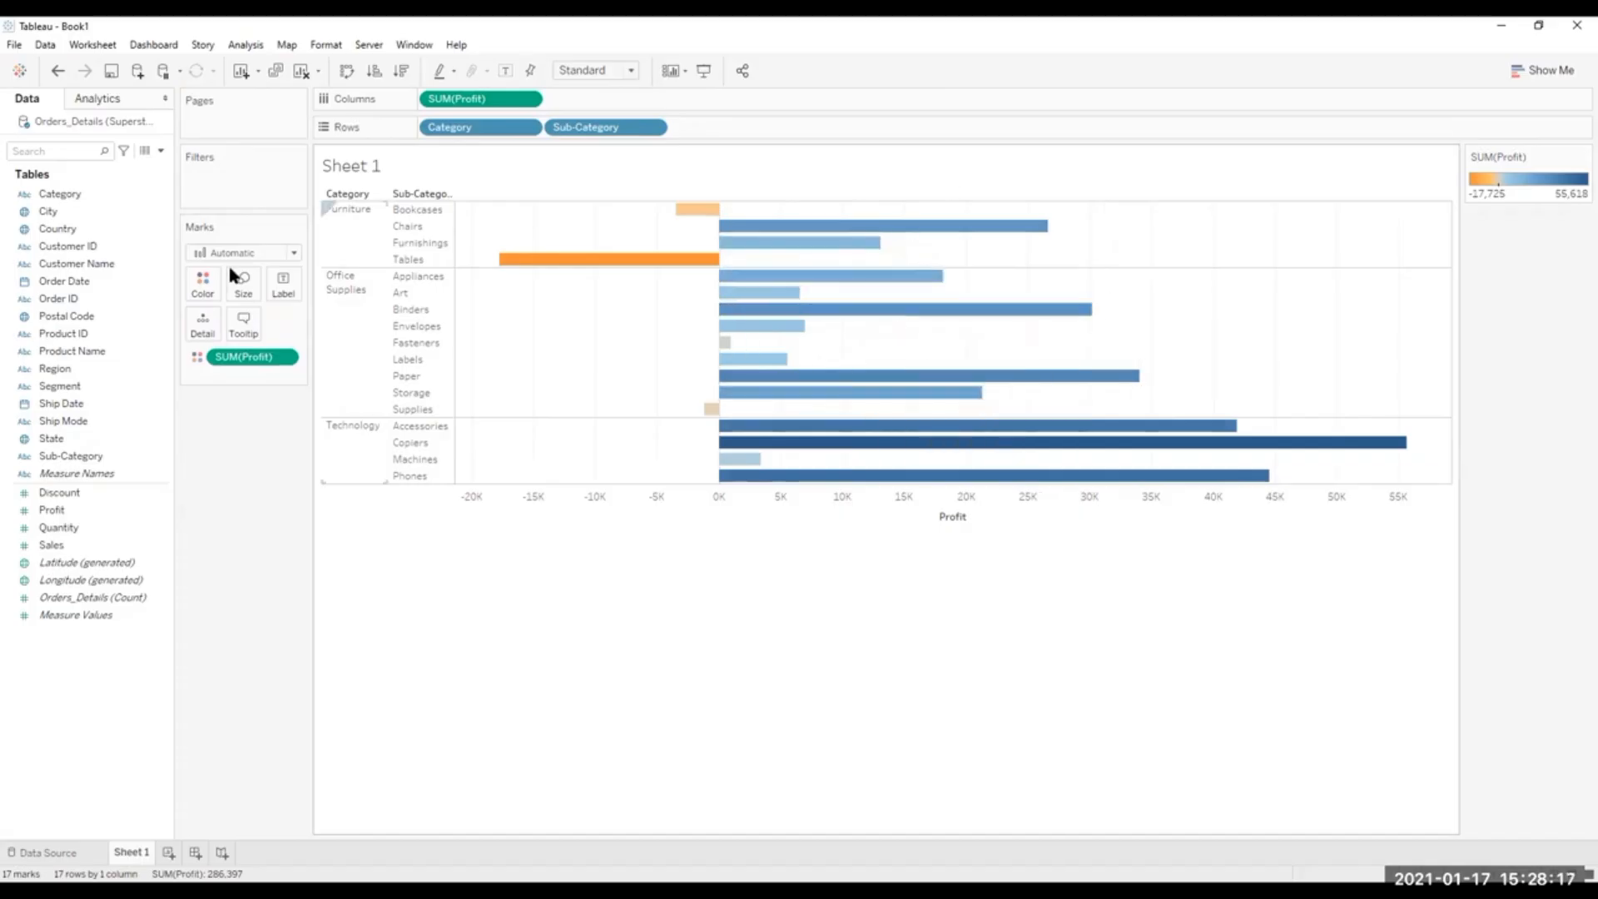
# Change the color palette of the profit bars to Red-Gold.
pyautogui.click(201, 287)
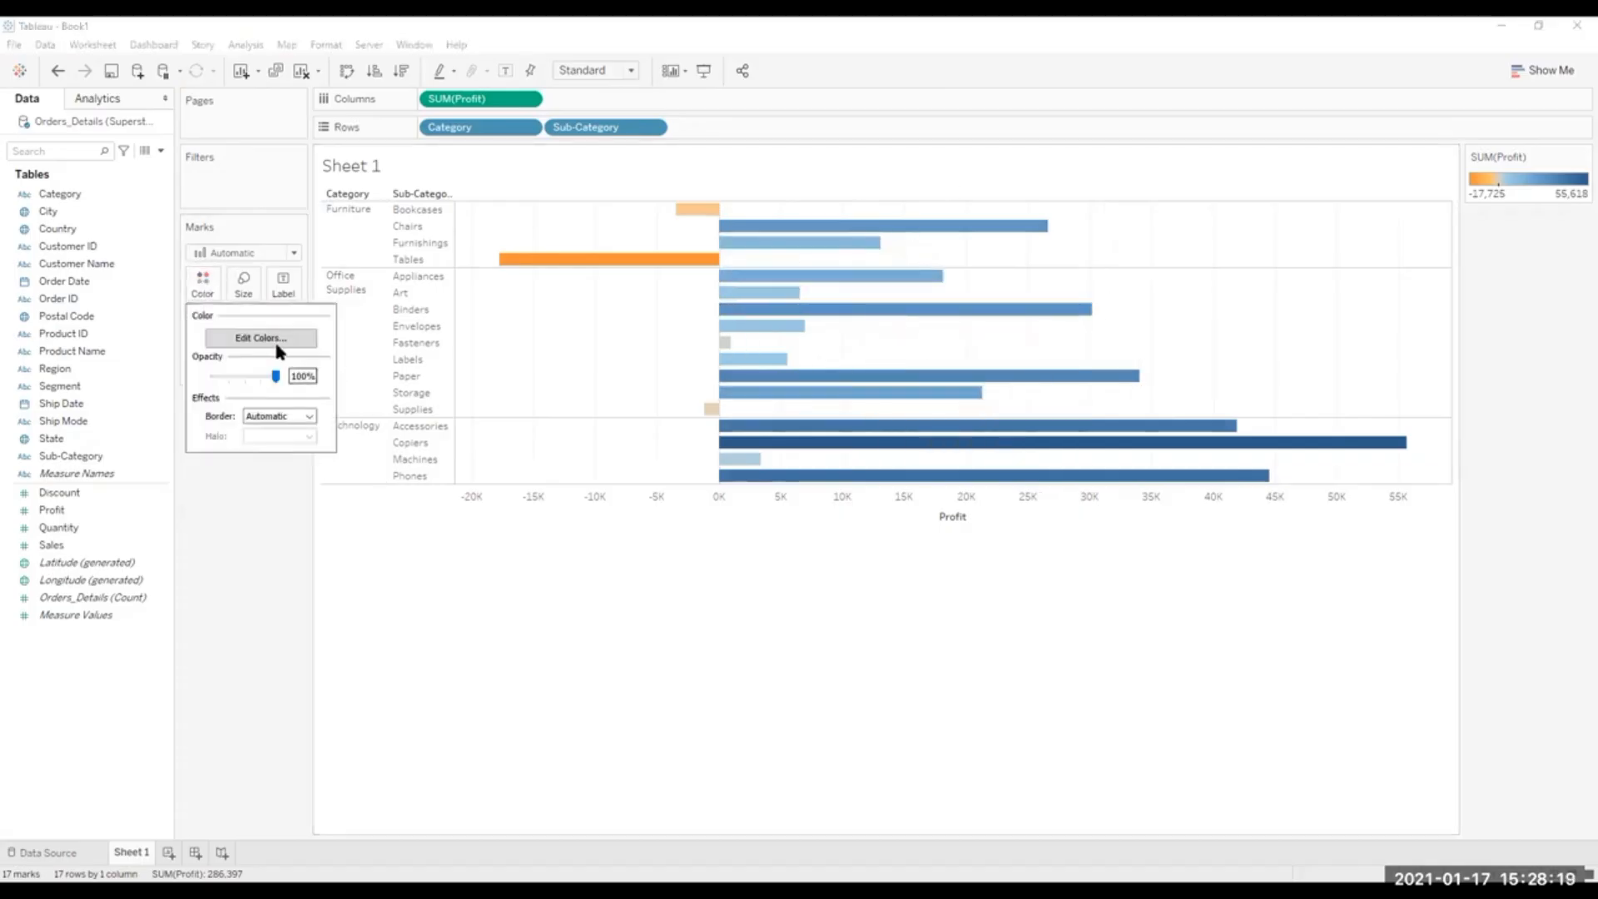
pyautogui.click(273, 341)
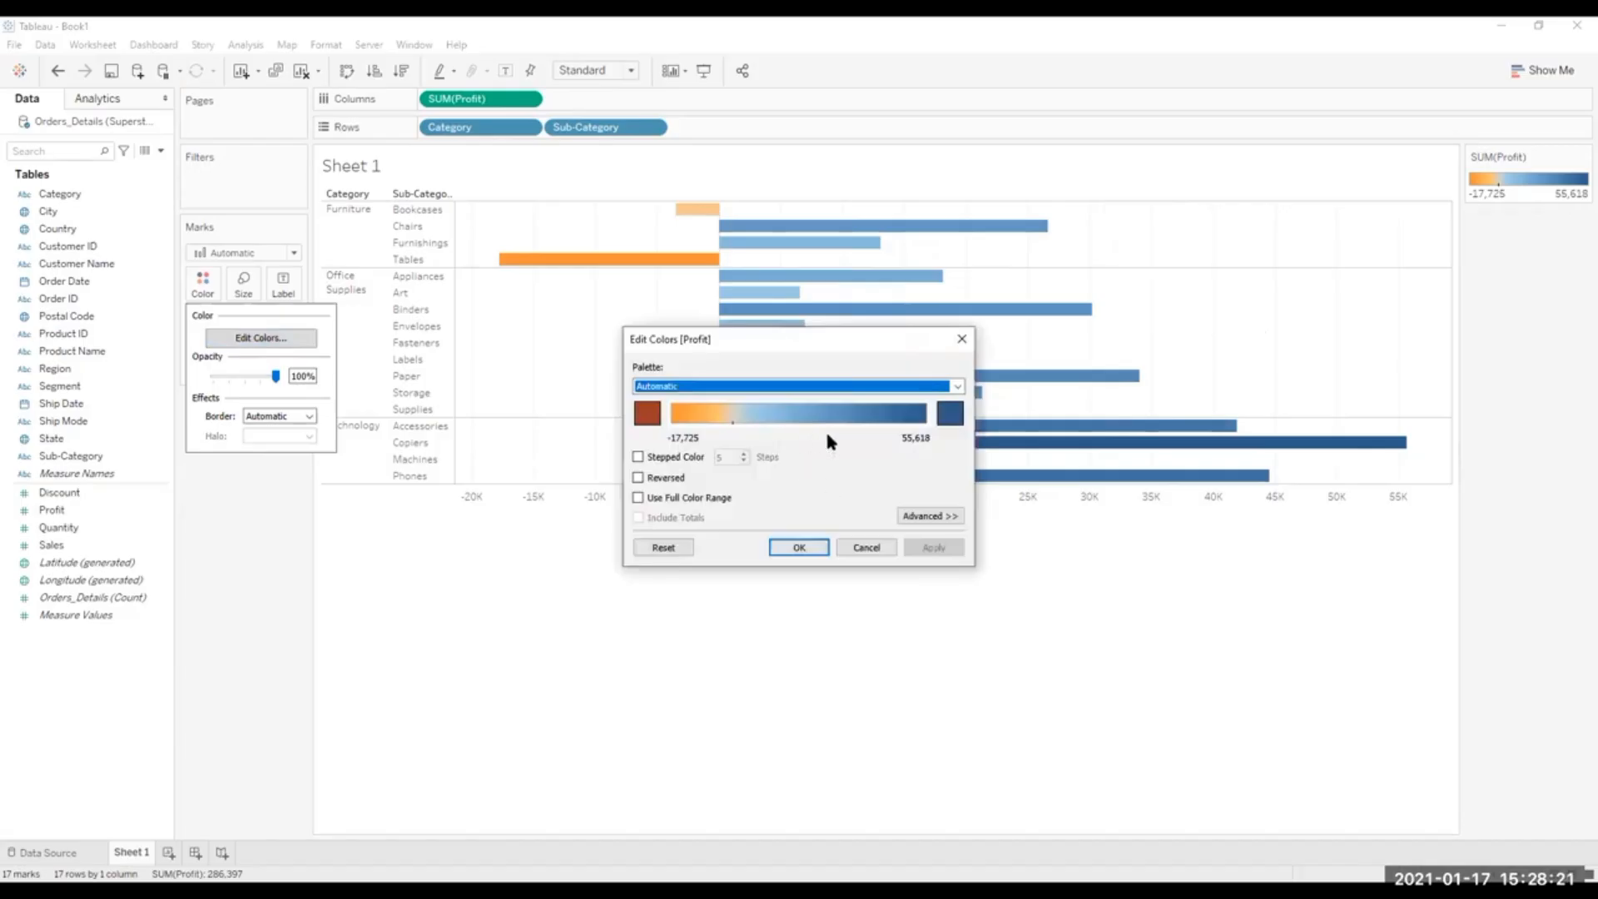
pyautogui.click(957, 387)
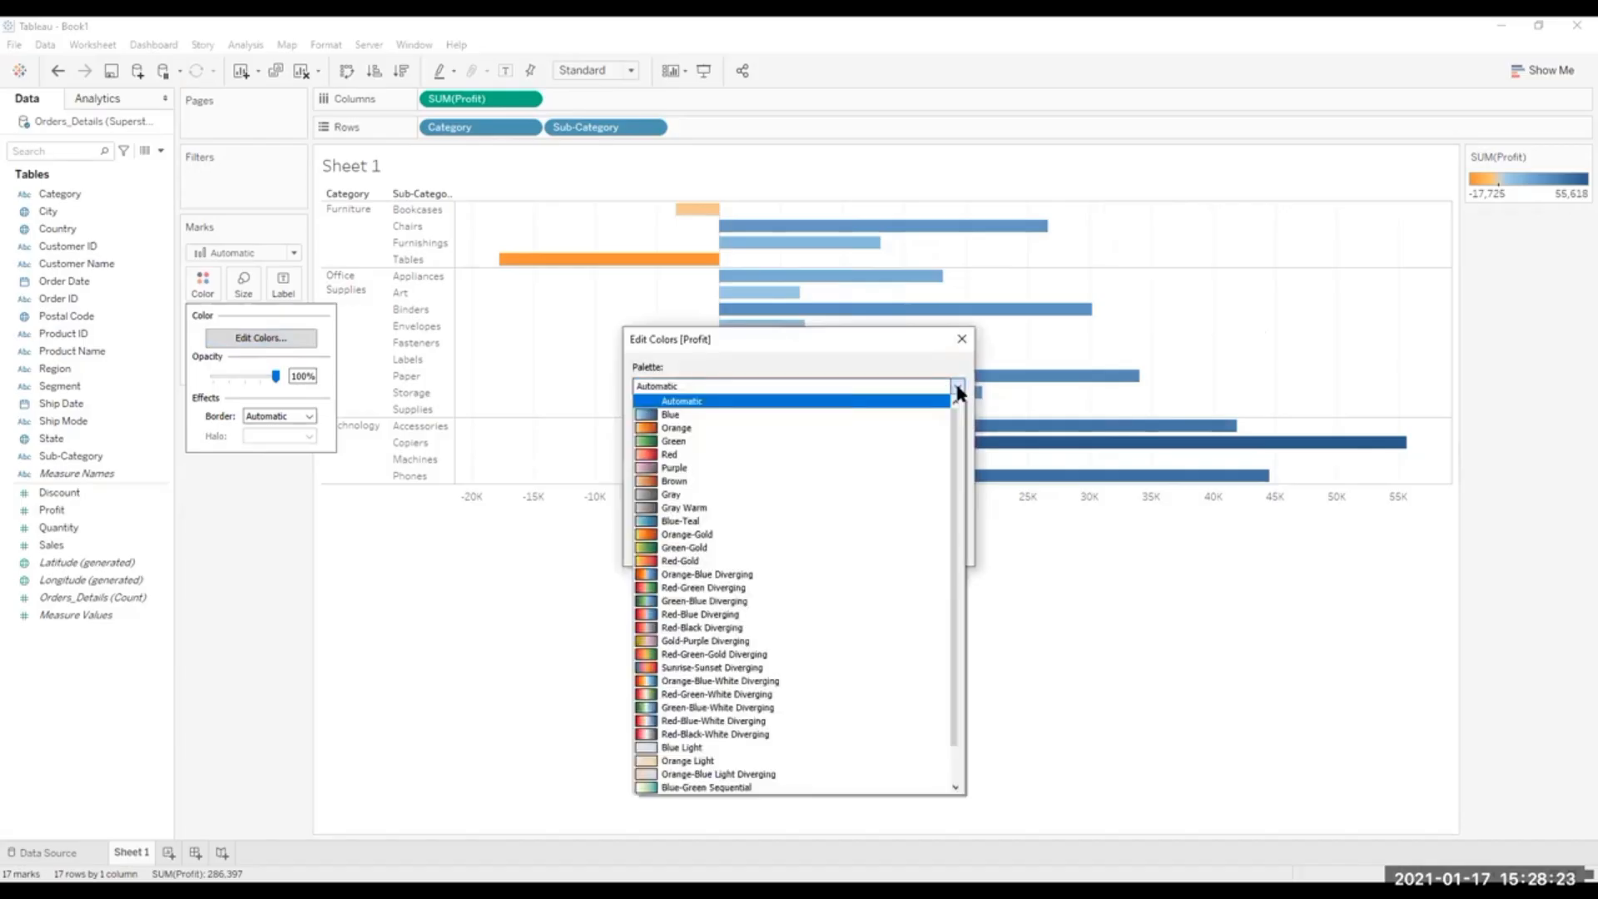
pyautogui.click(654, 561)
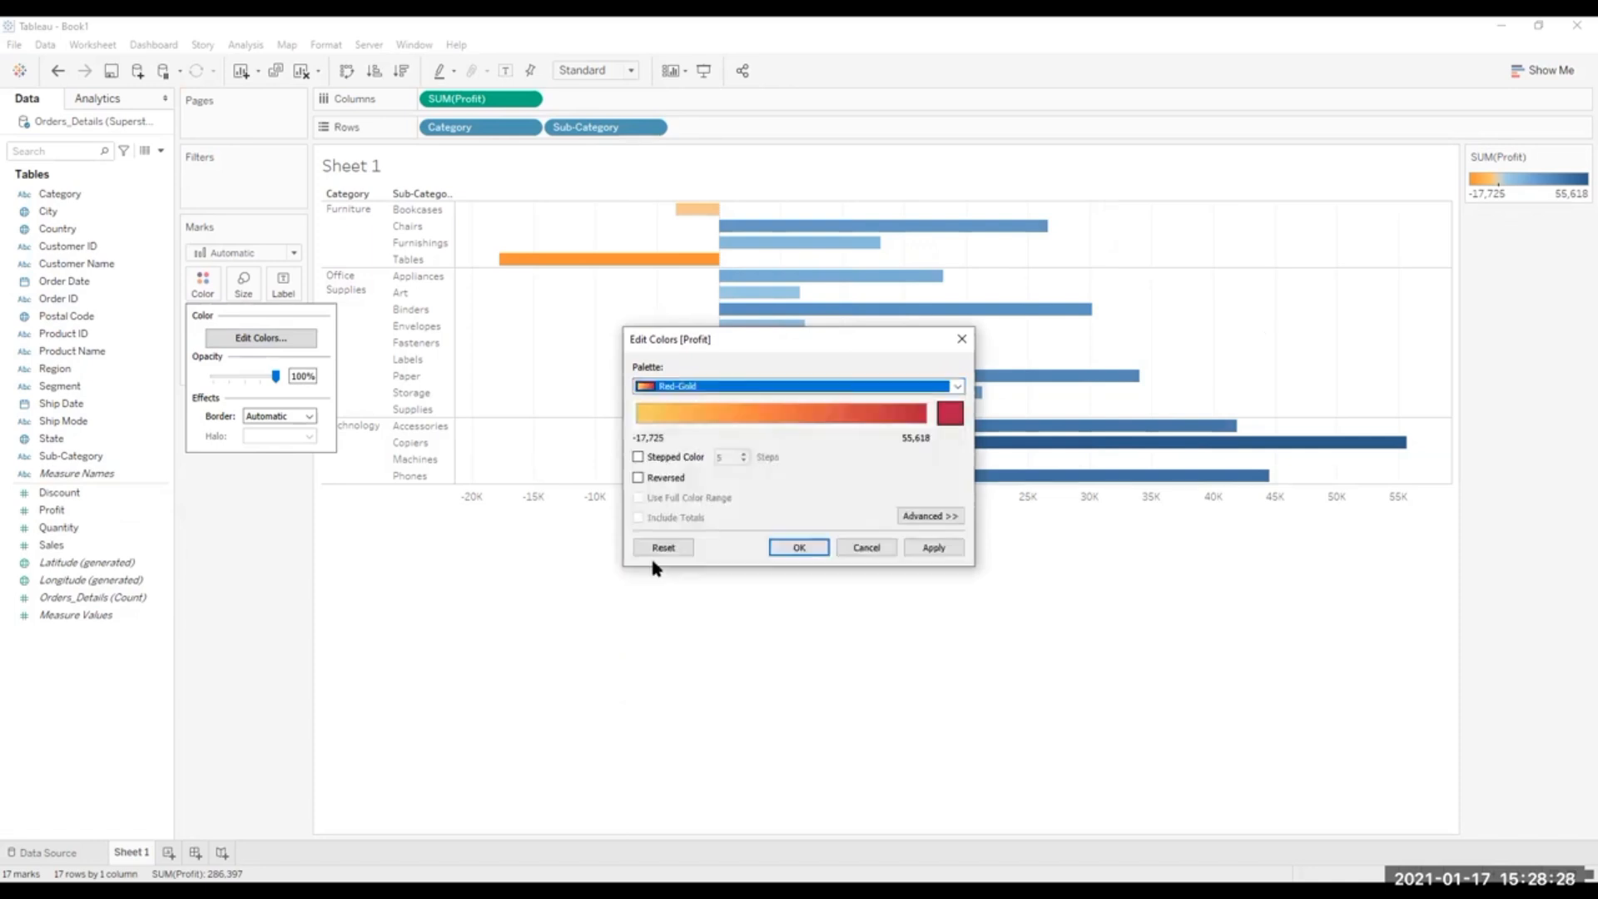
pyautogui.click(931, 549)
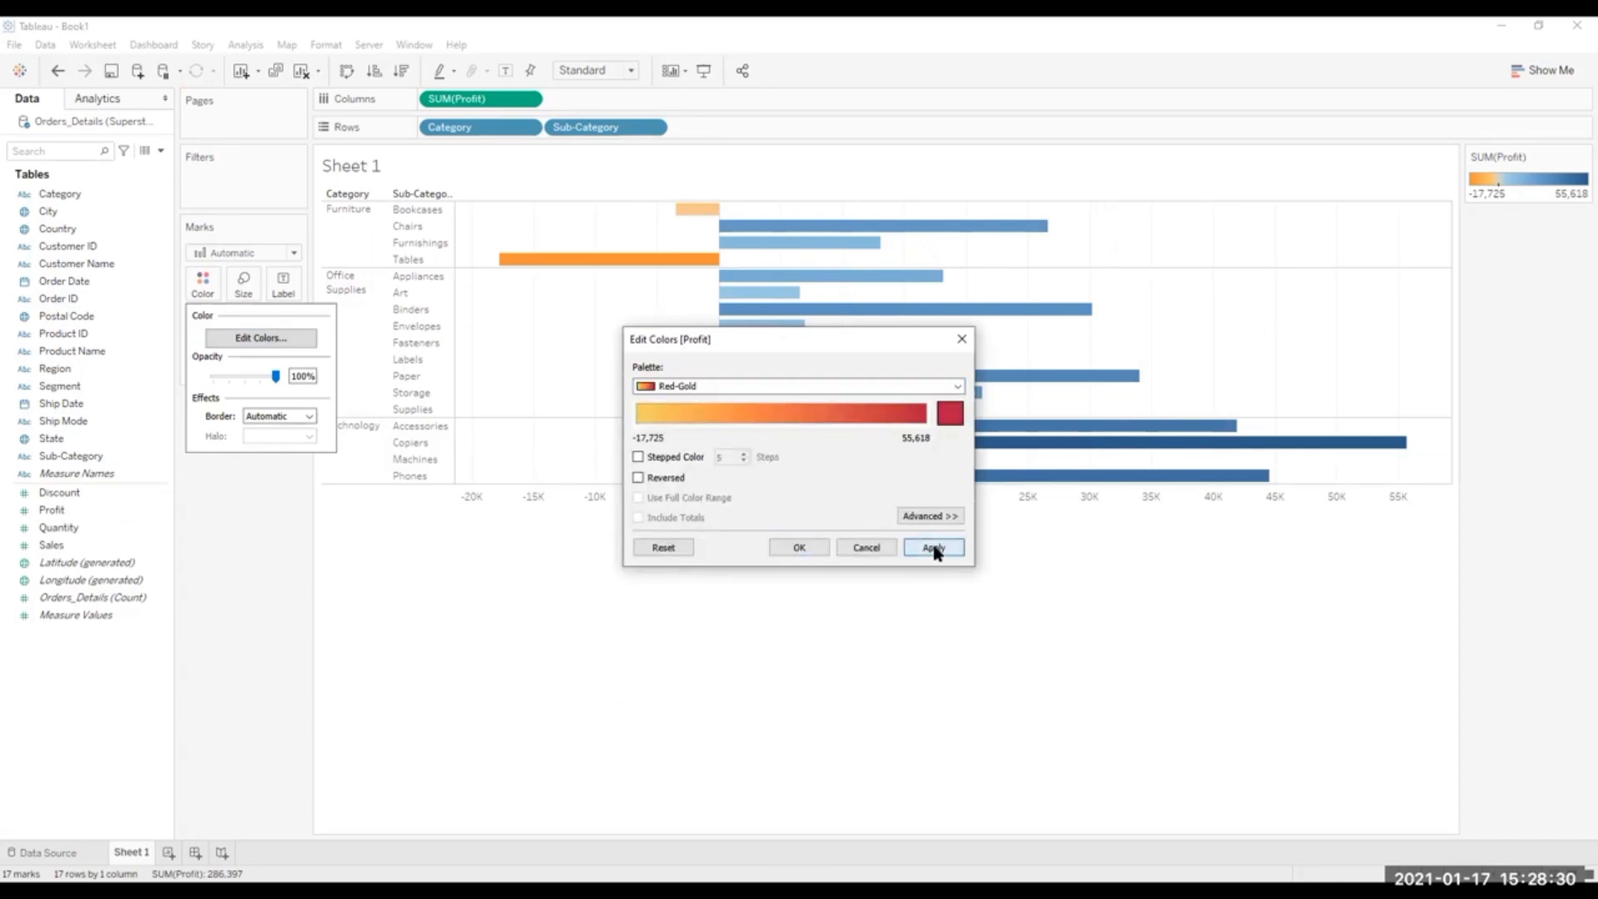
pyautogui.click(790, 548)
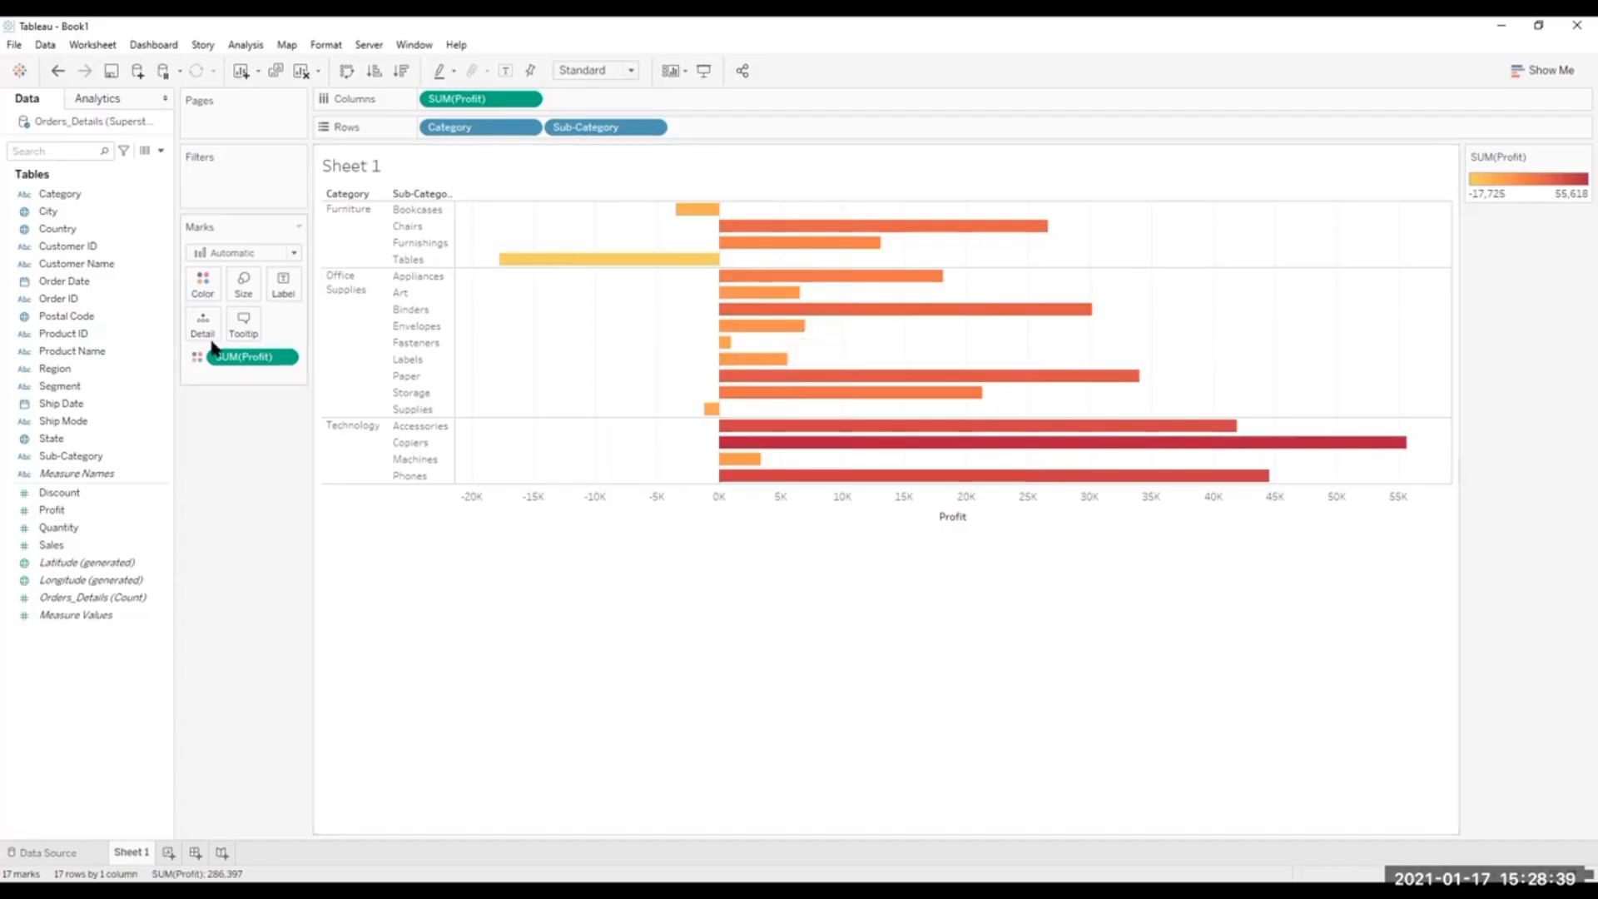
# Apply the Red-Green-Gold Diverging palette to the profit bars.
pyautogui.click(202, 287)
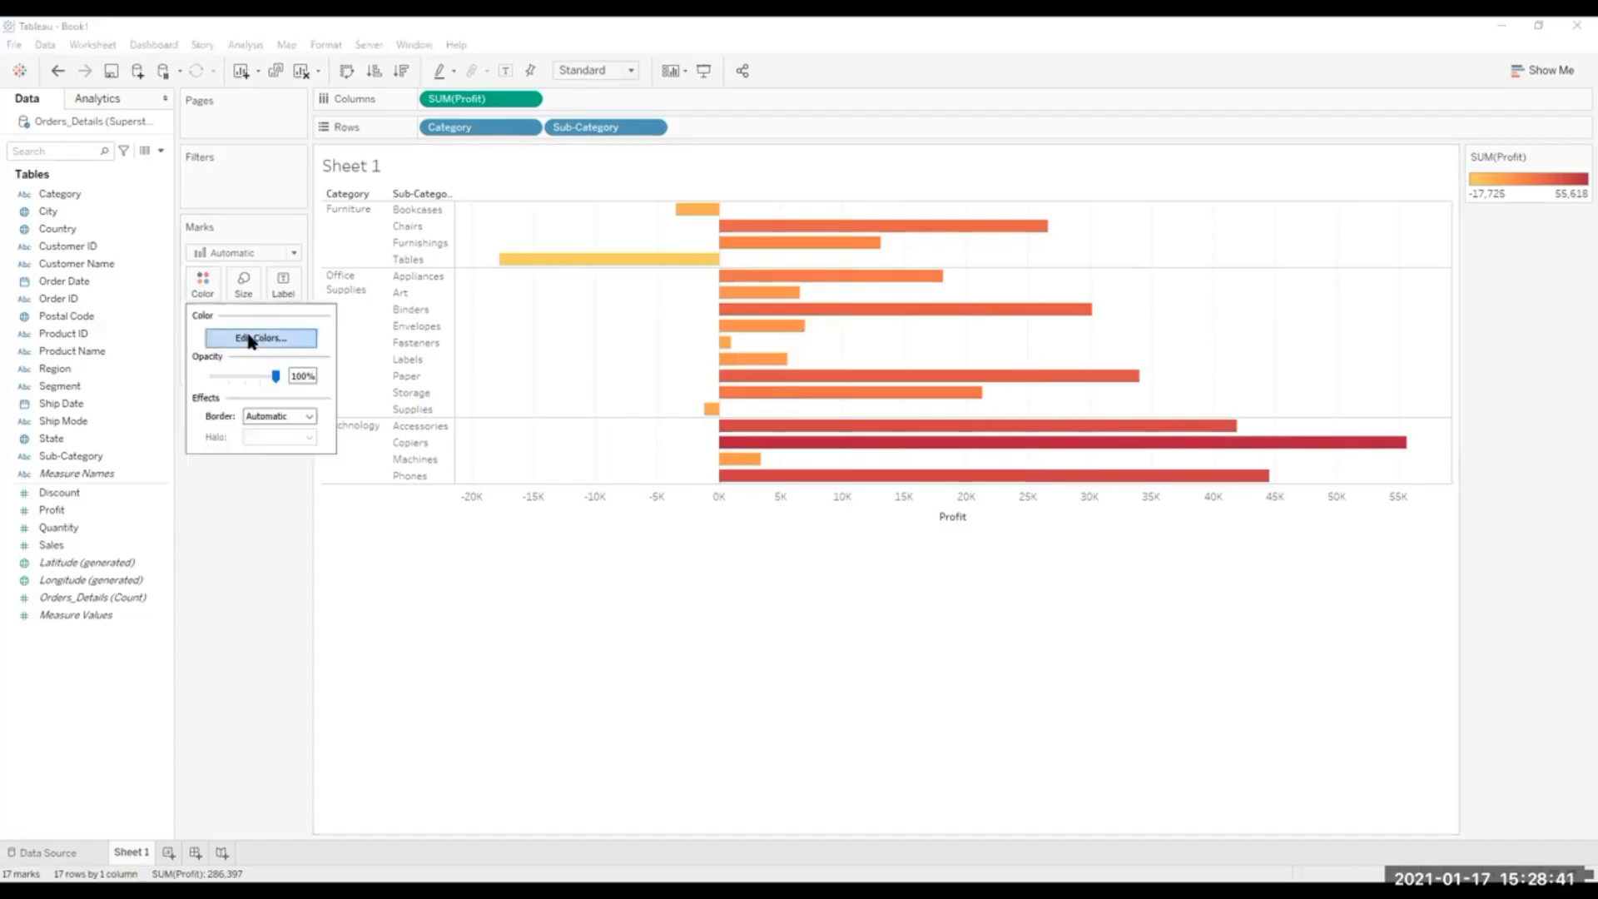
pyautogui.click(248, 340)
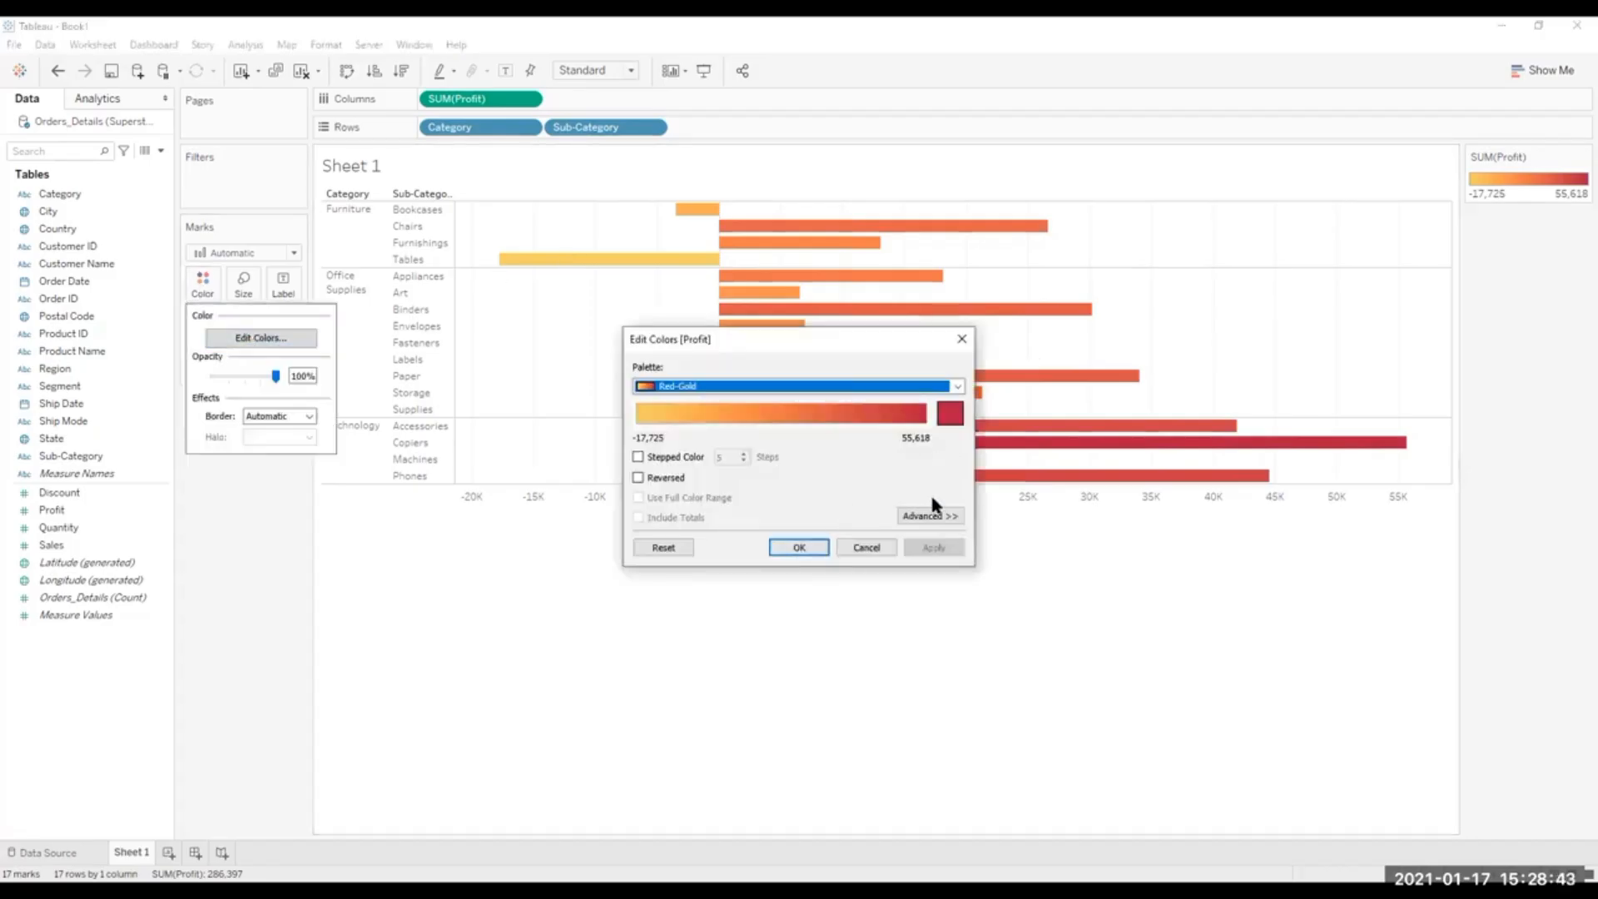
pyautogui.click(957, 385)
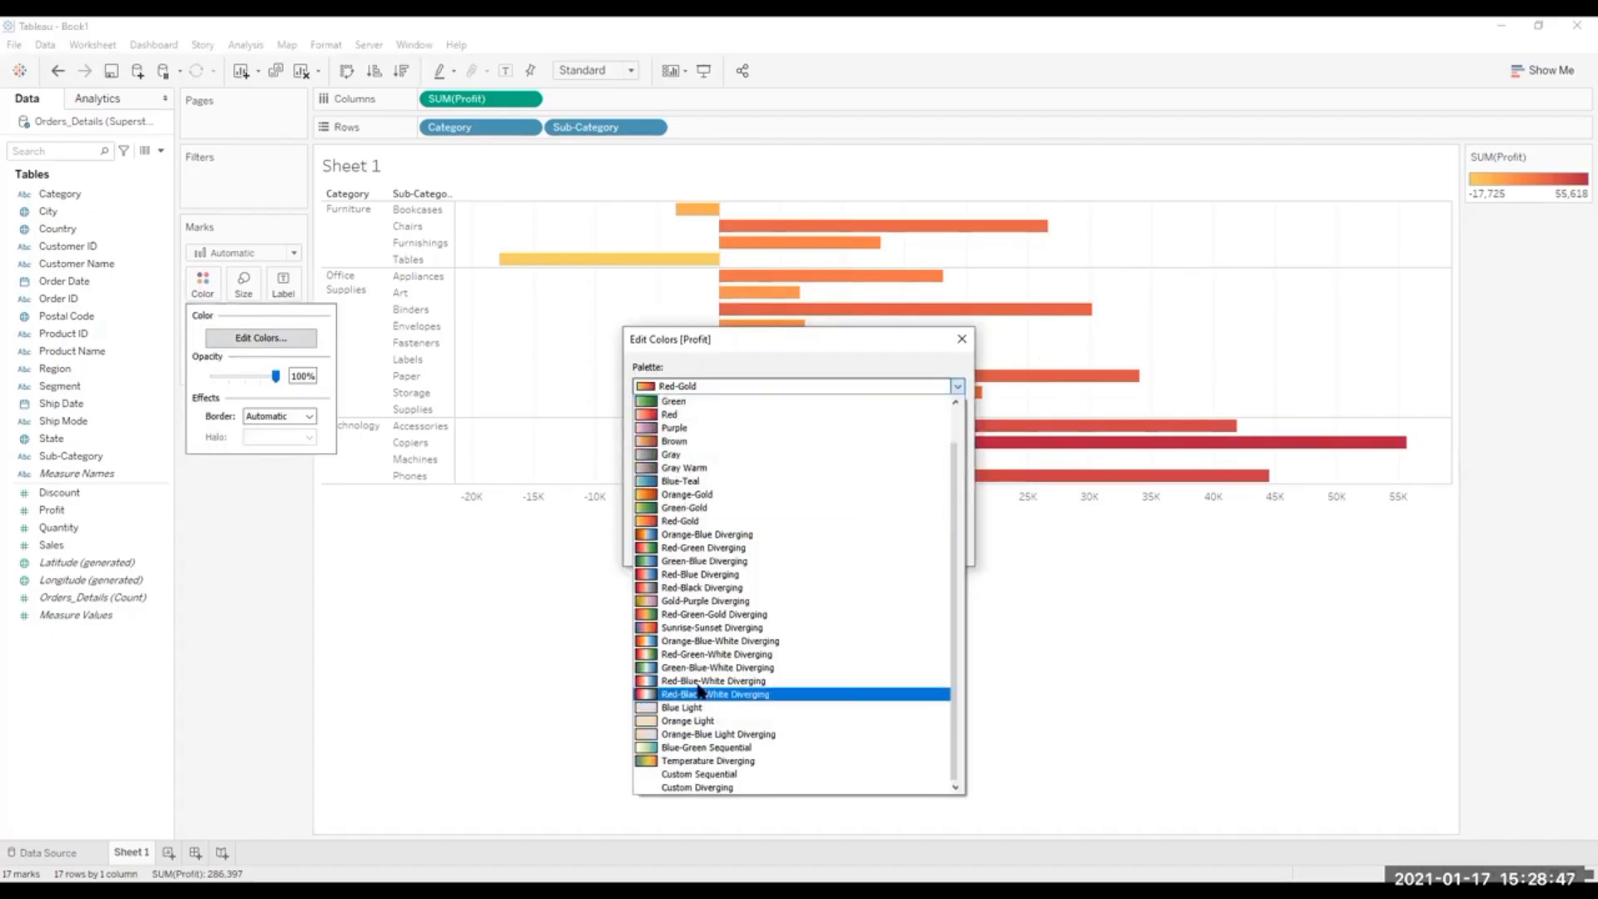
pyautogui.click(685, 616)
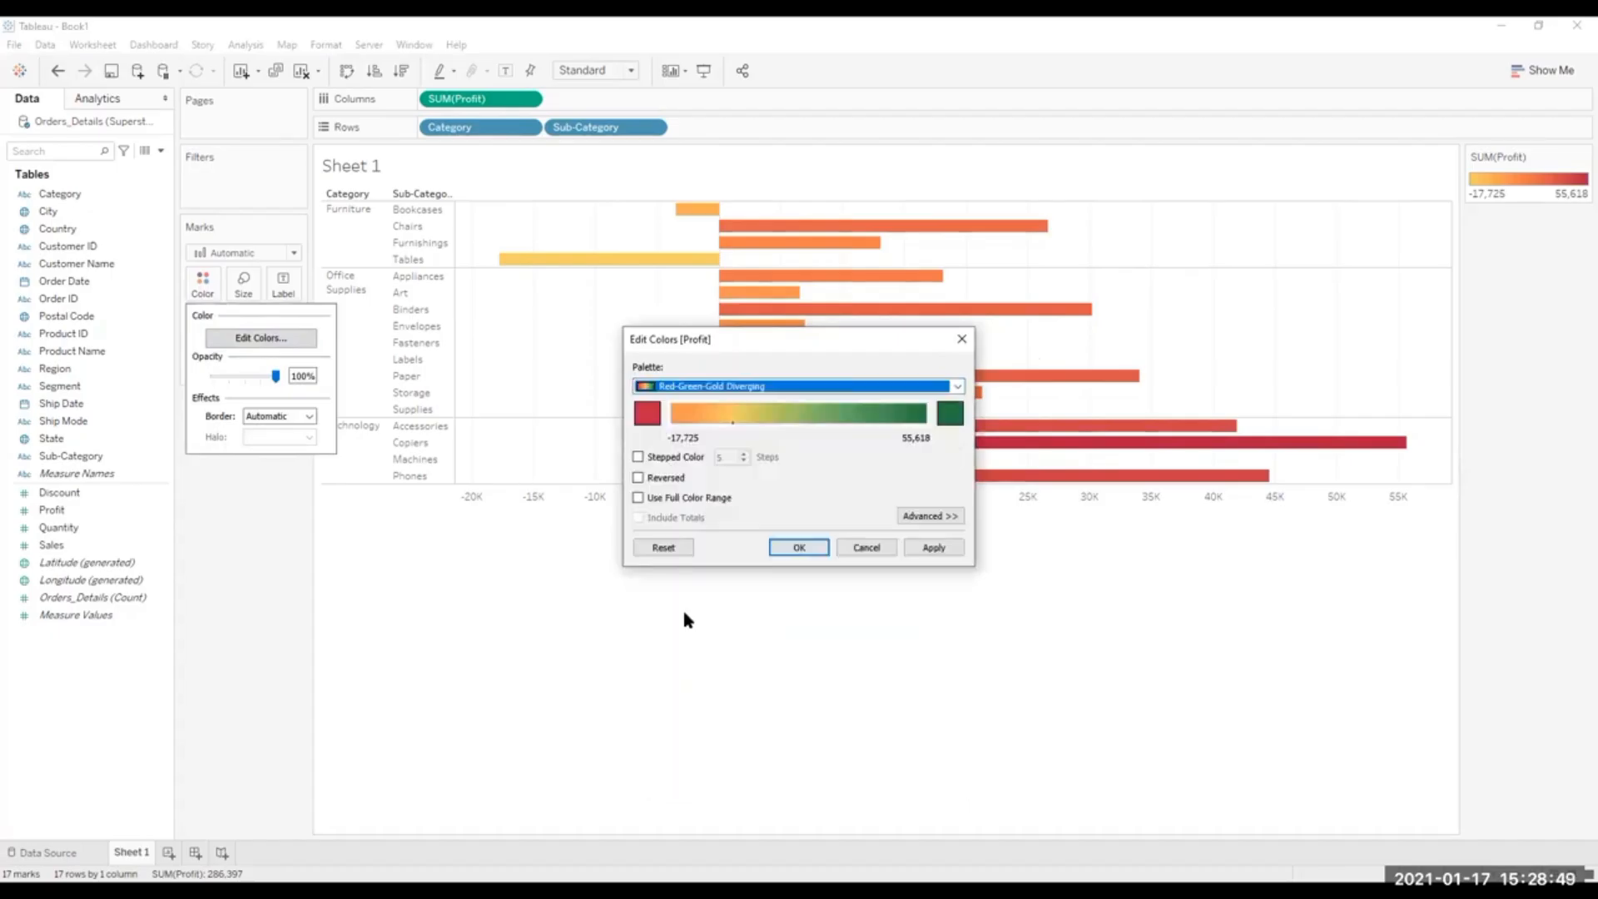
pyautogui.click(929, 549)
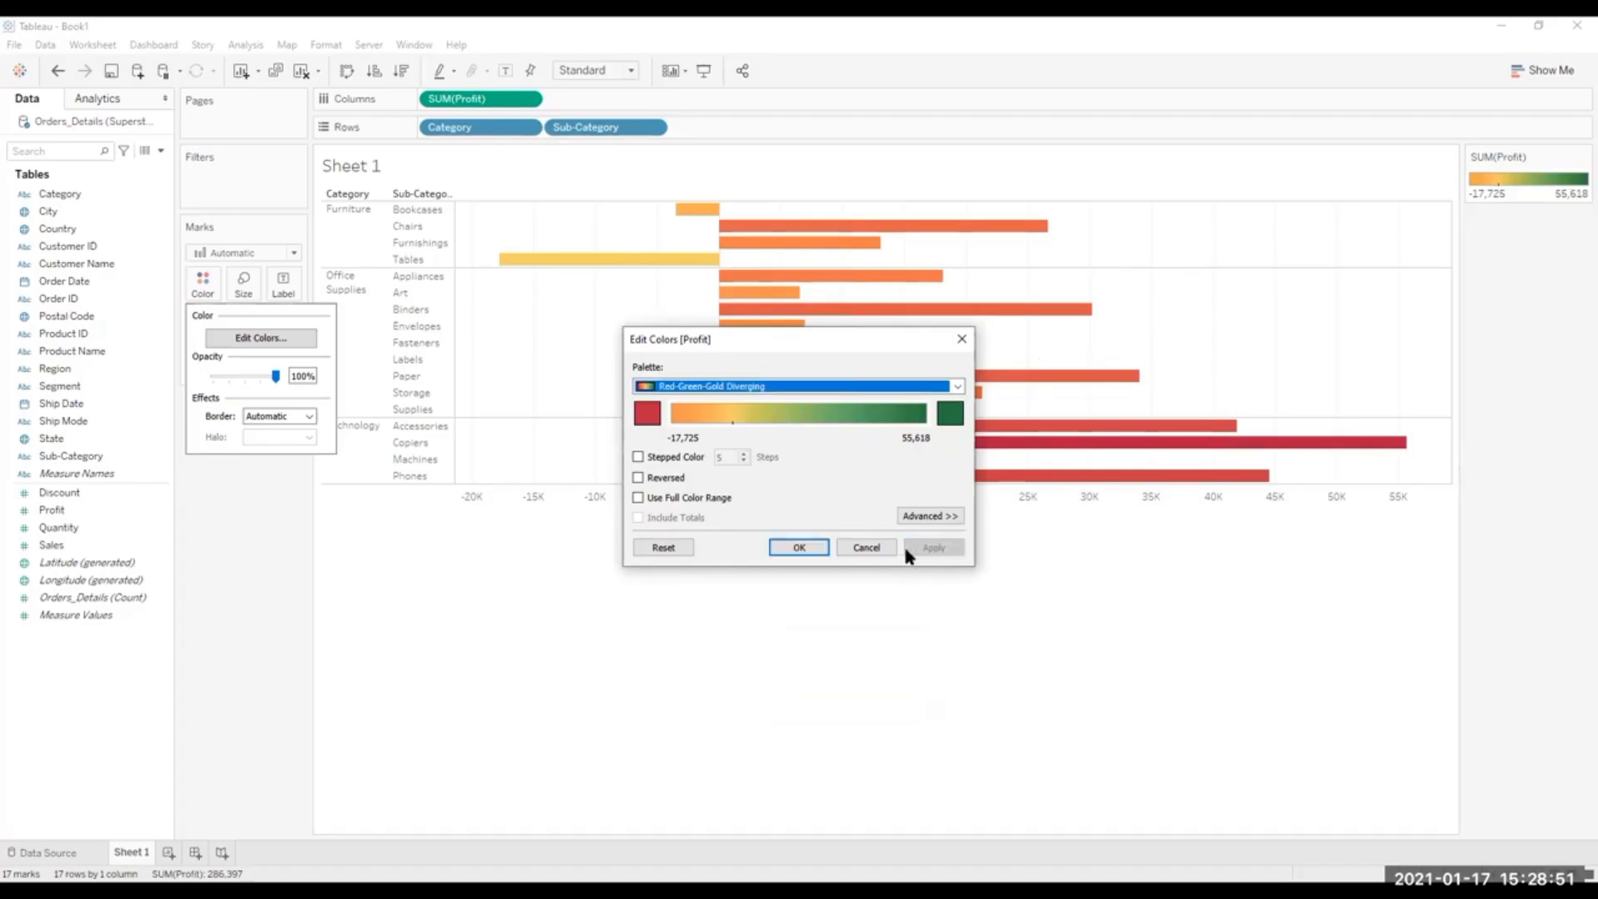
# Confirm the Red-Green-Gold Diverging palette and inspect the profit details of the Copiers, Fasteners and Supplies bars.
pyautogui.click(802, 549)
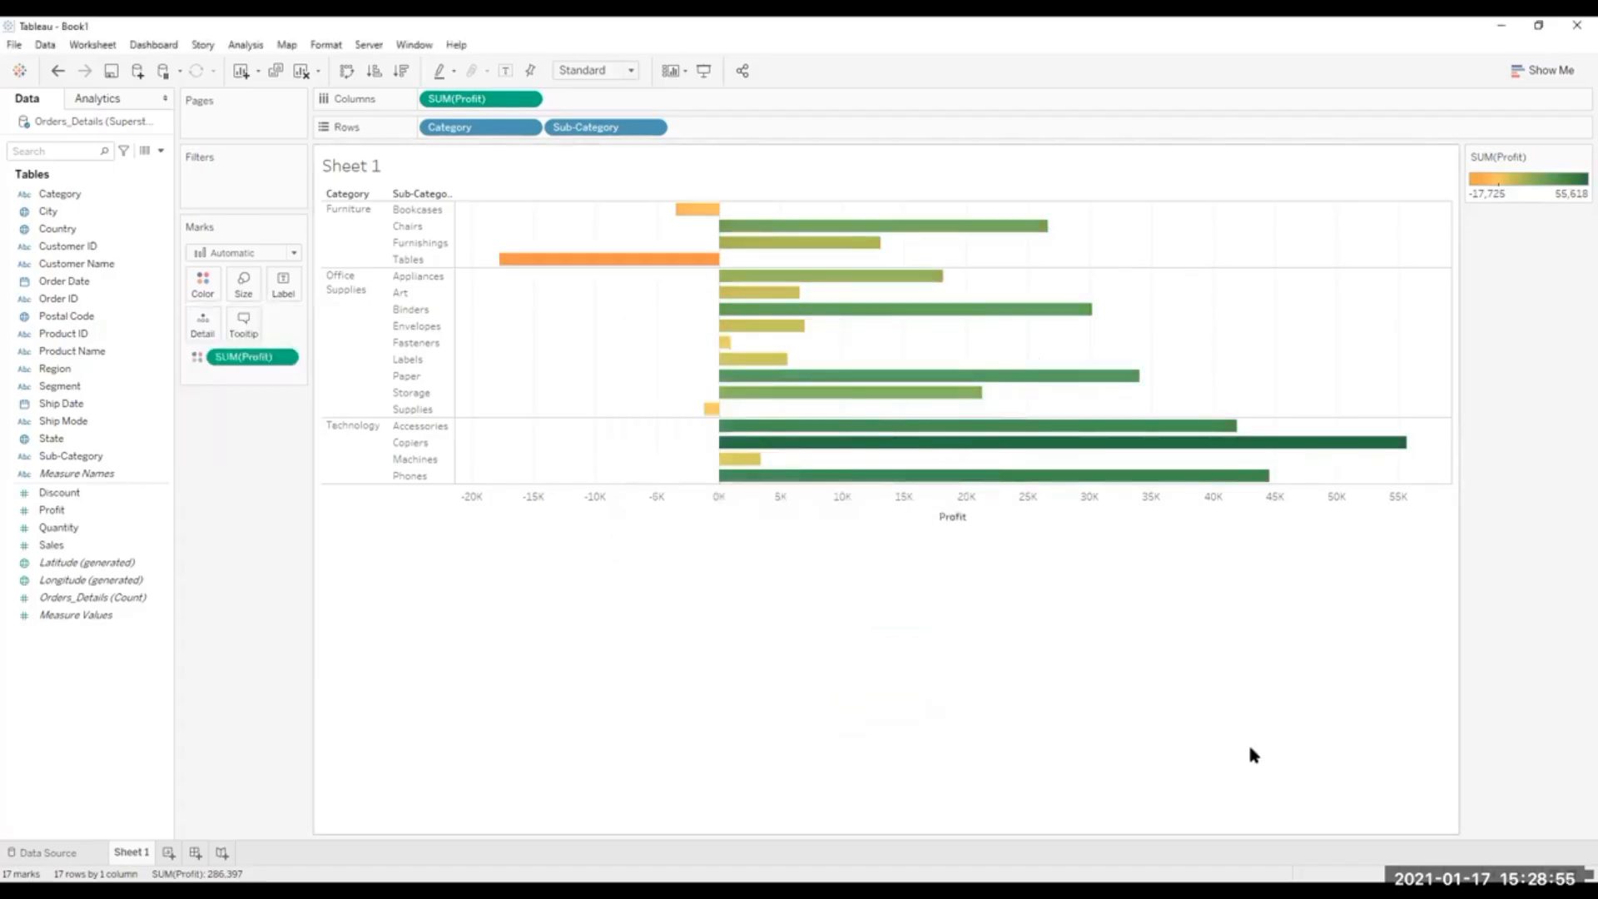
pyautogui.moveTo(1288, 454)
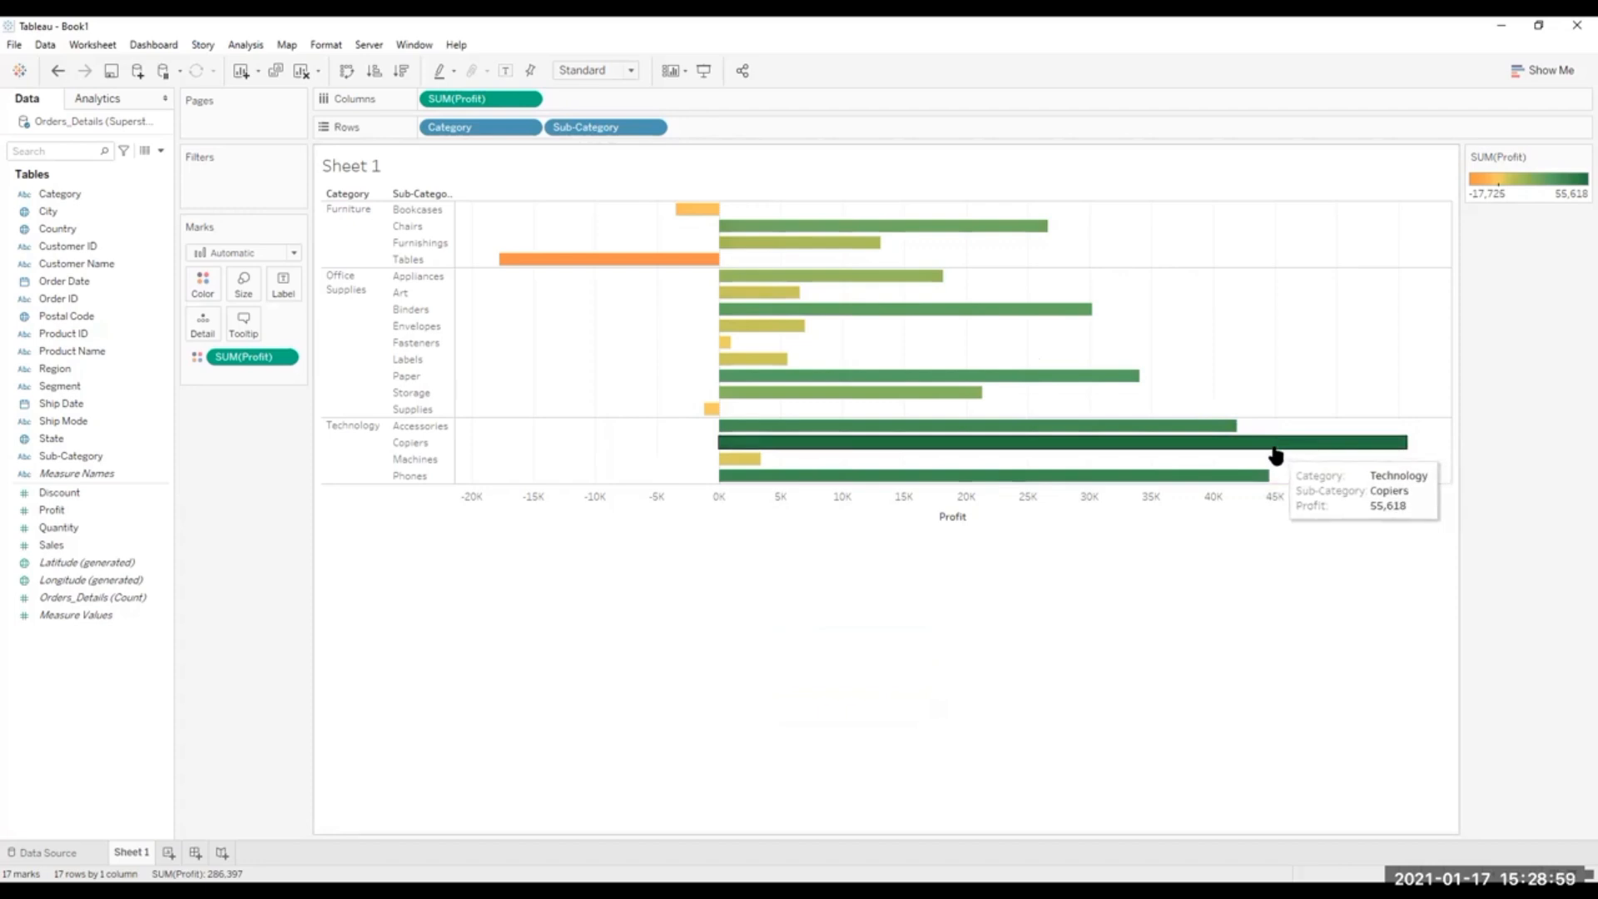
pyautogui.moveTo(944, 398)
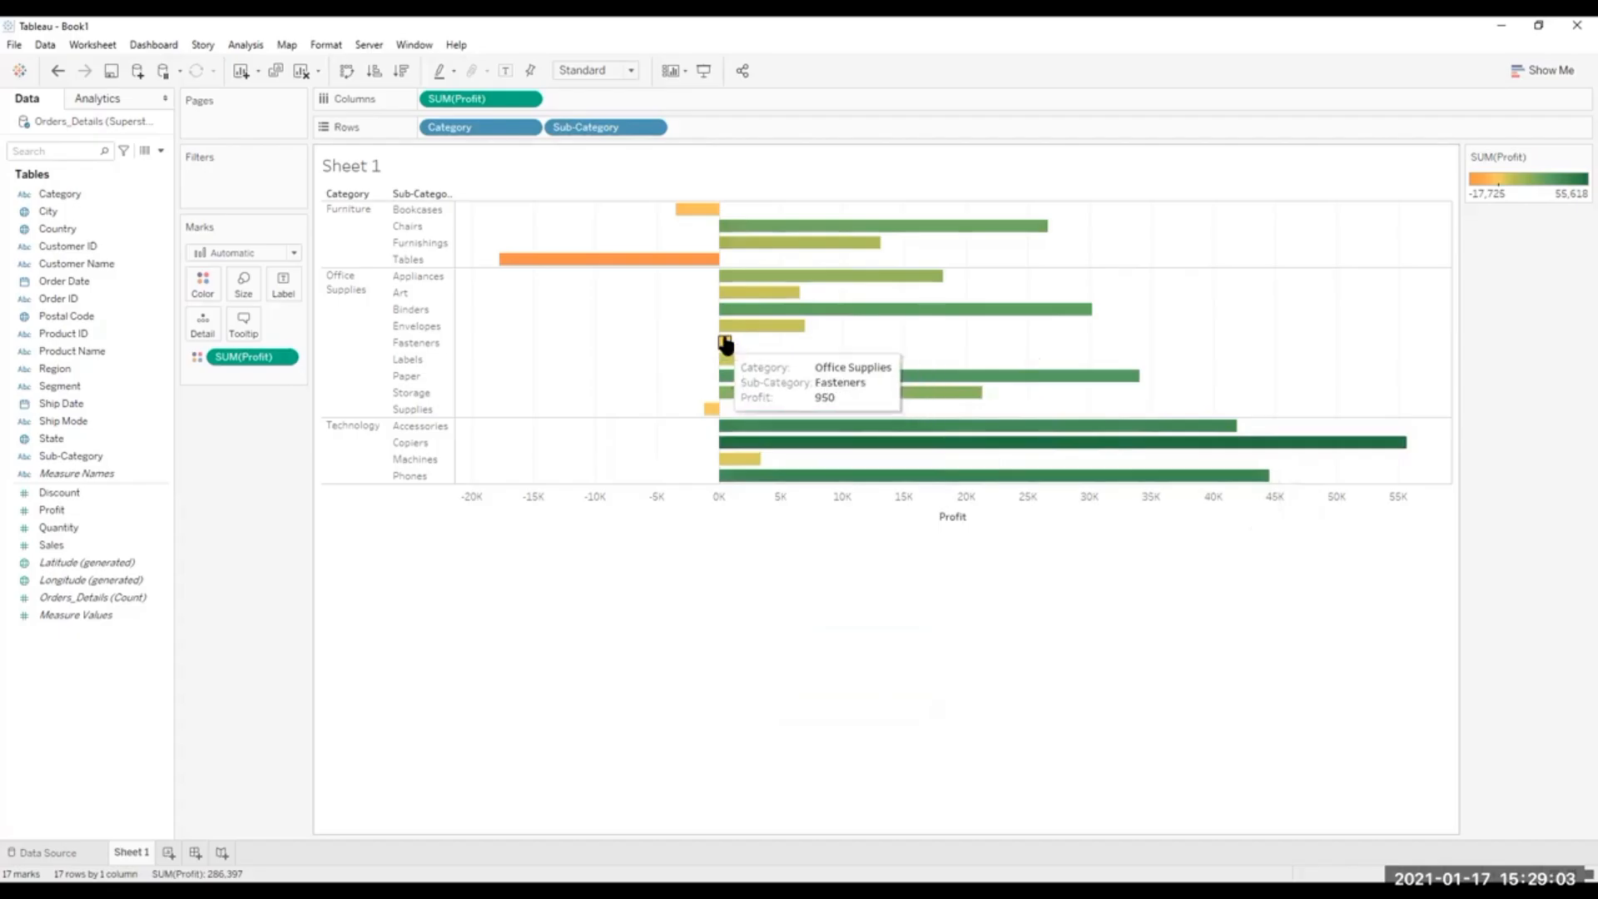
pyautogui.moveTo(710, 412)
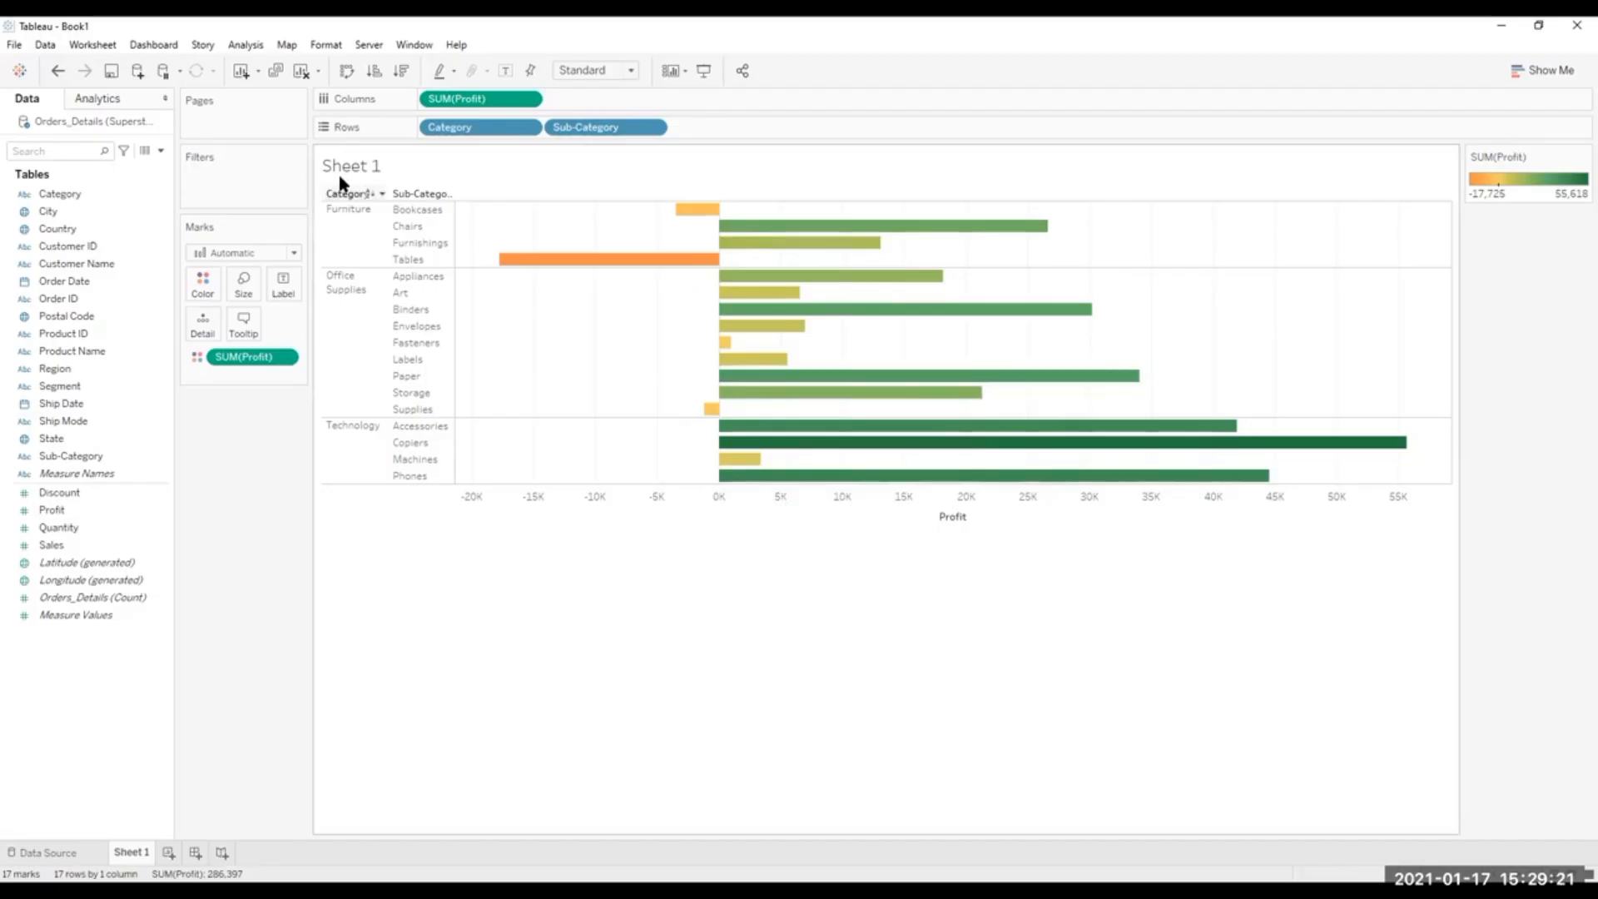
# Swap the rows and columns of the profit chart and swap them back.
pyautogui.click(347, 71)
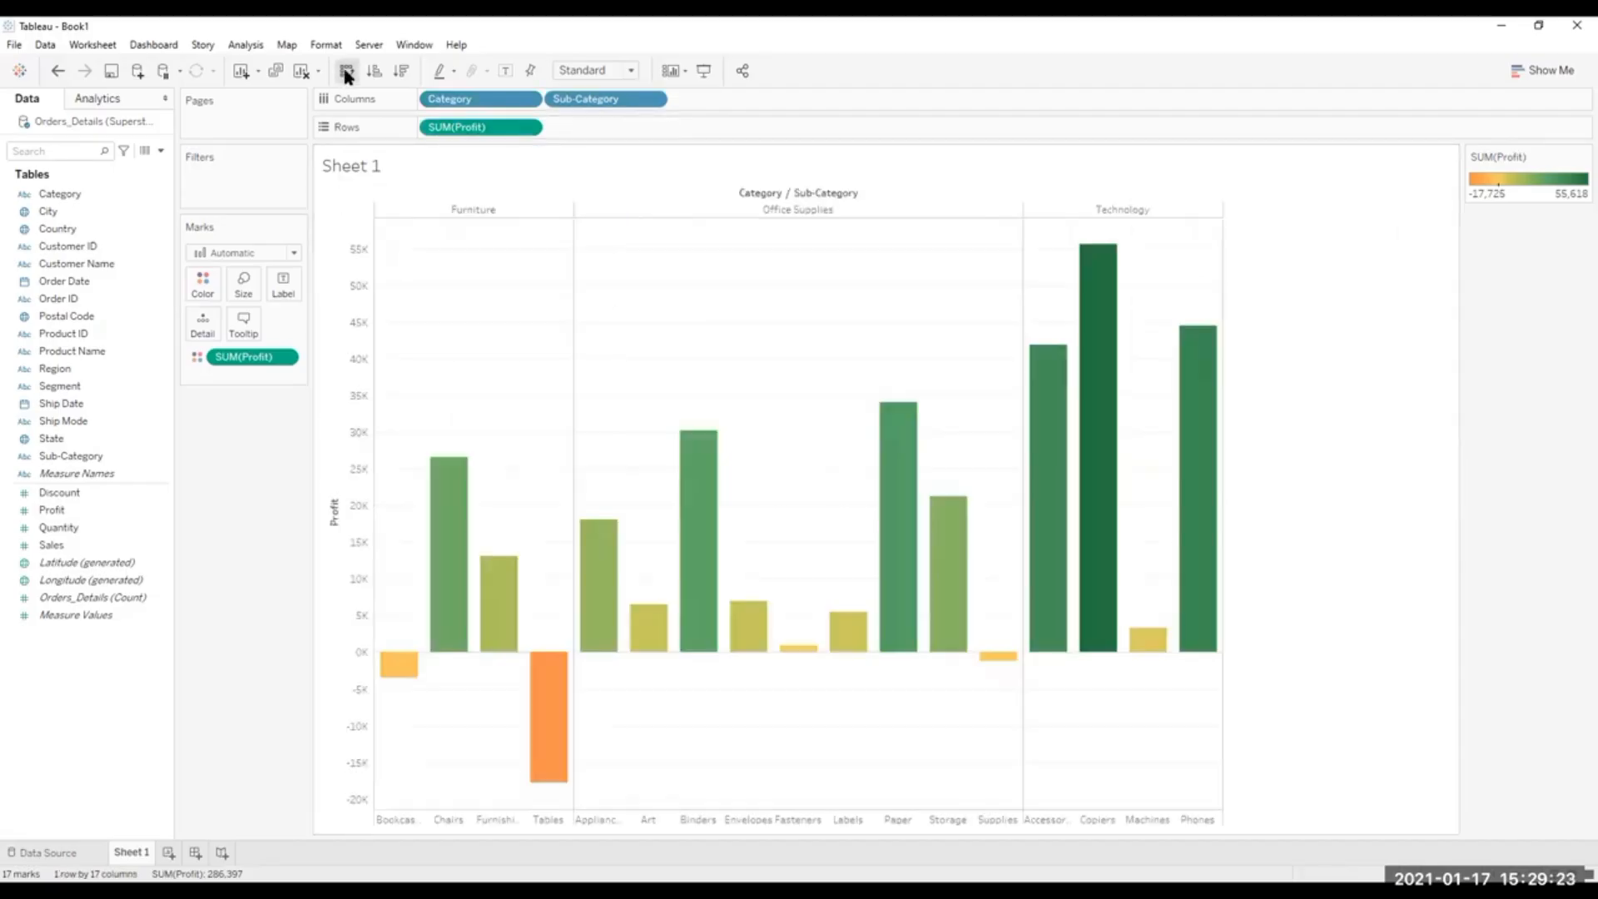
pyautogui.click(347, 72)
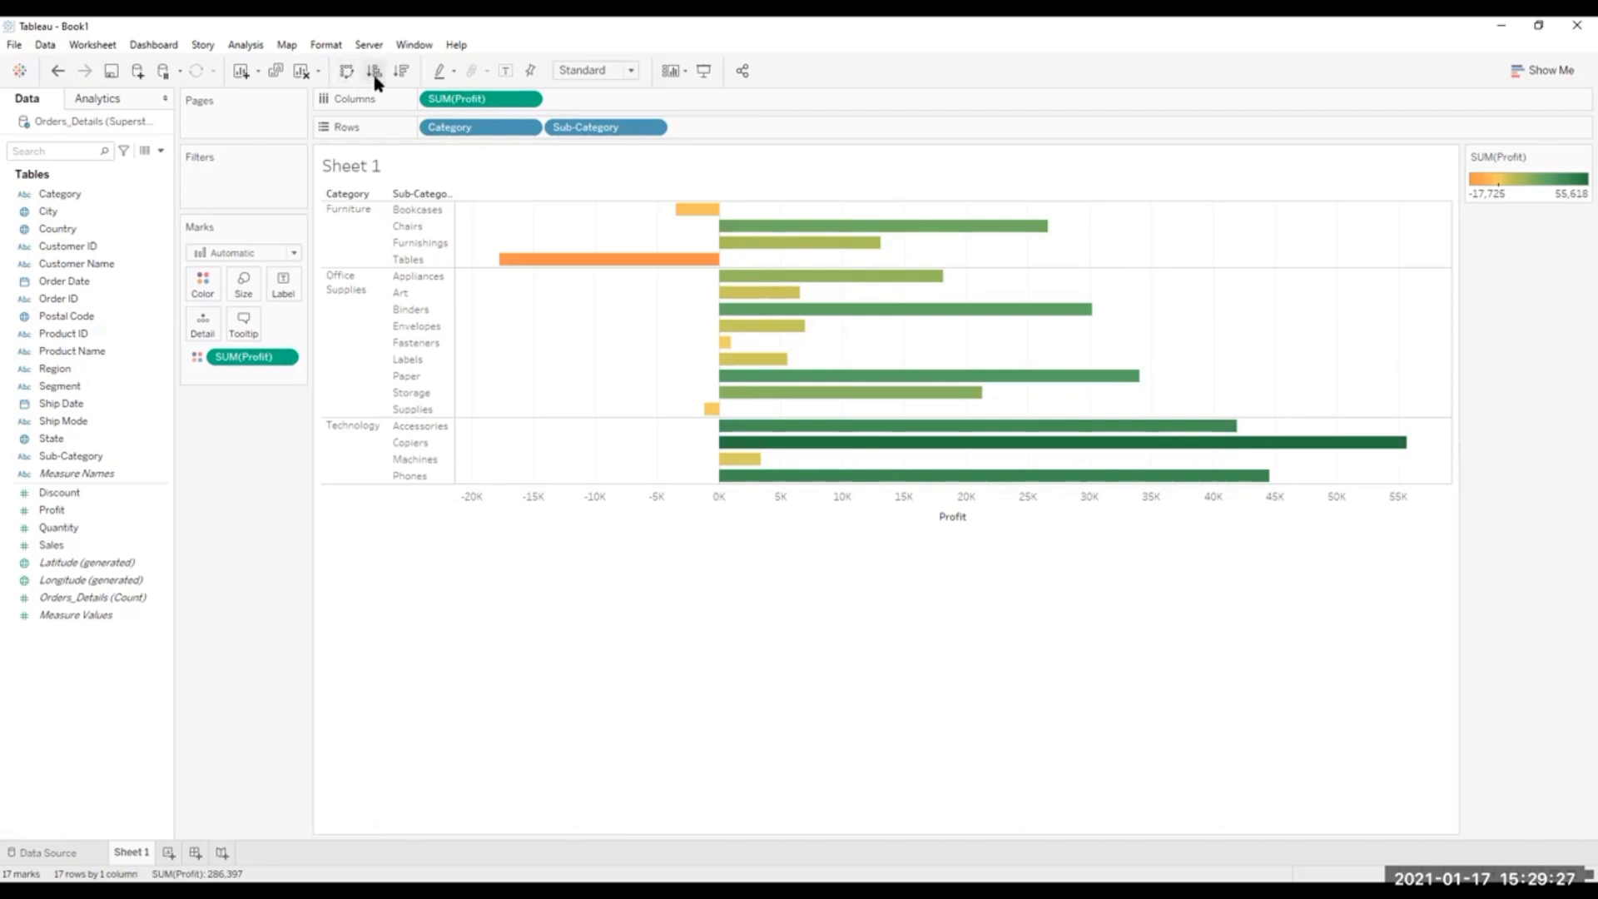
# Try sorting the sub-categories by profit in ascending and descending order, and undo both sorts.
pyautogui.click(375, 74)
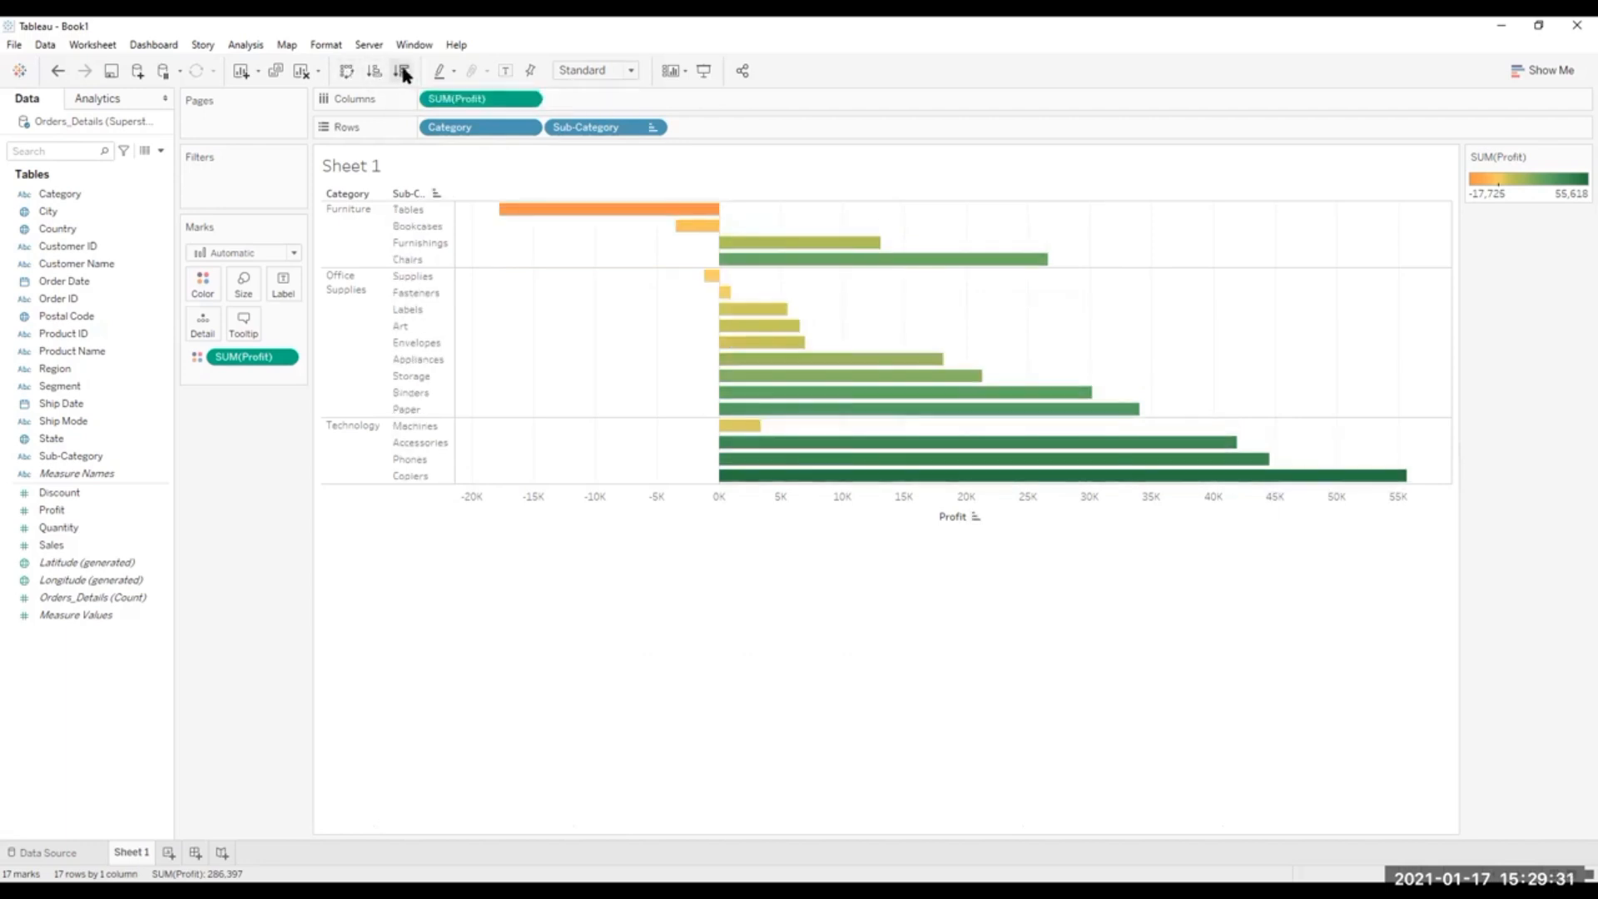
pyautogui.click(401, 72)
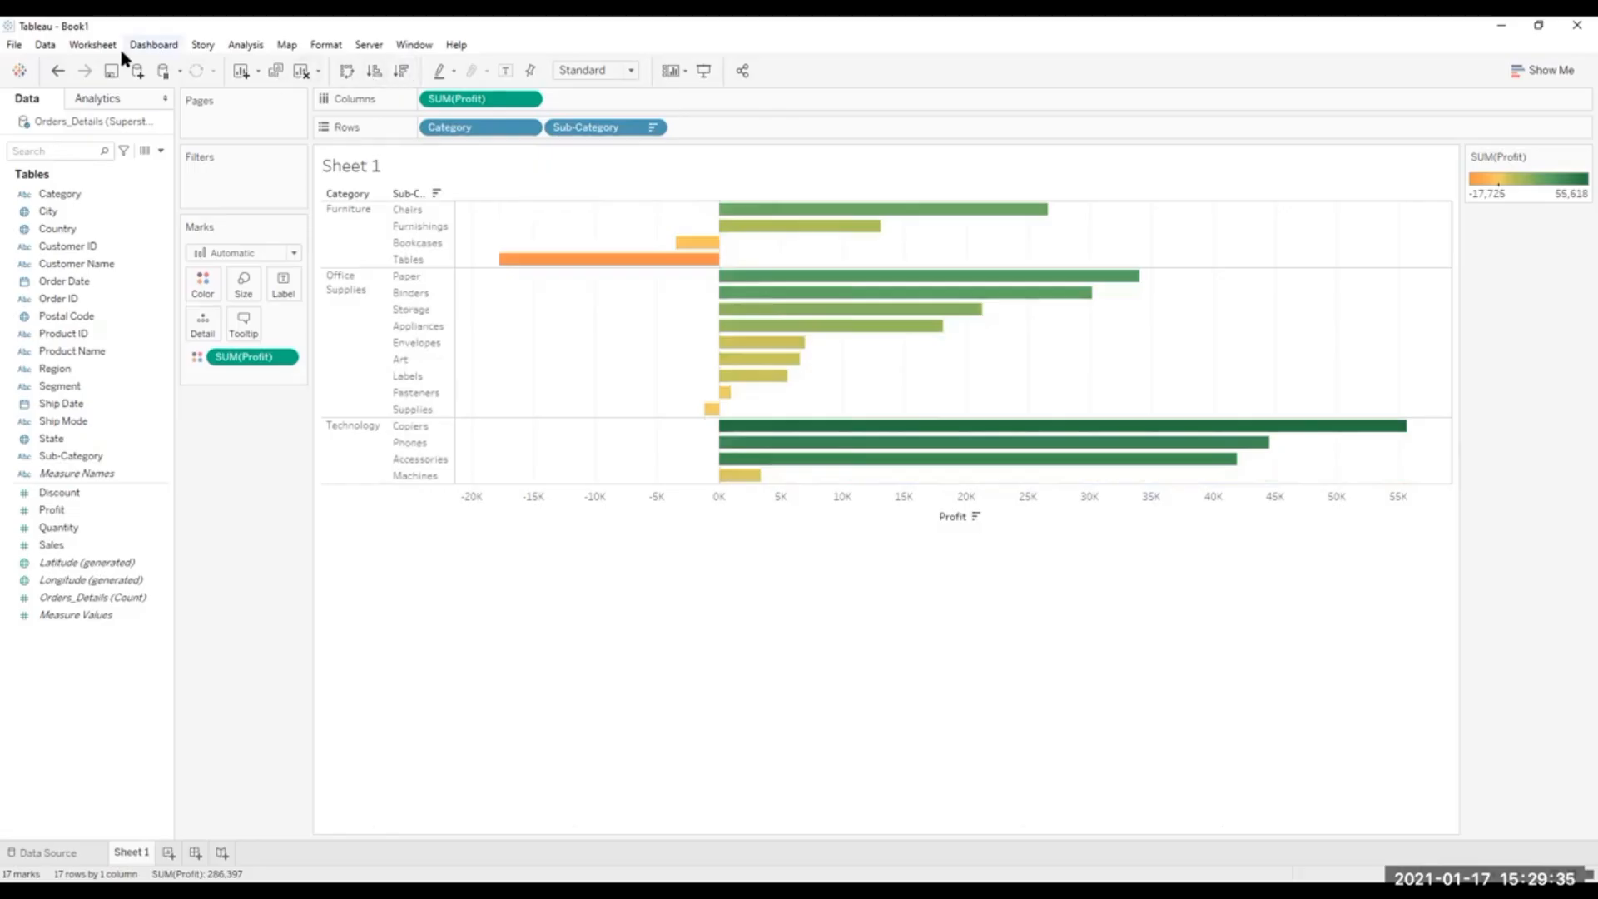
pyautogui.click(57, 71)
pyautogui.click(56, 71)
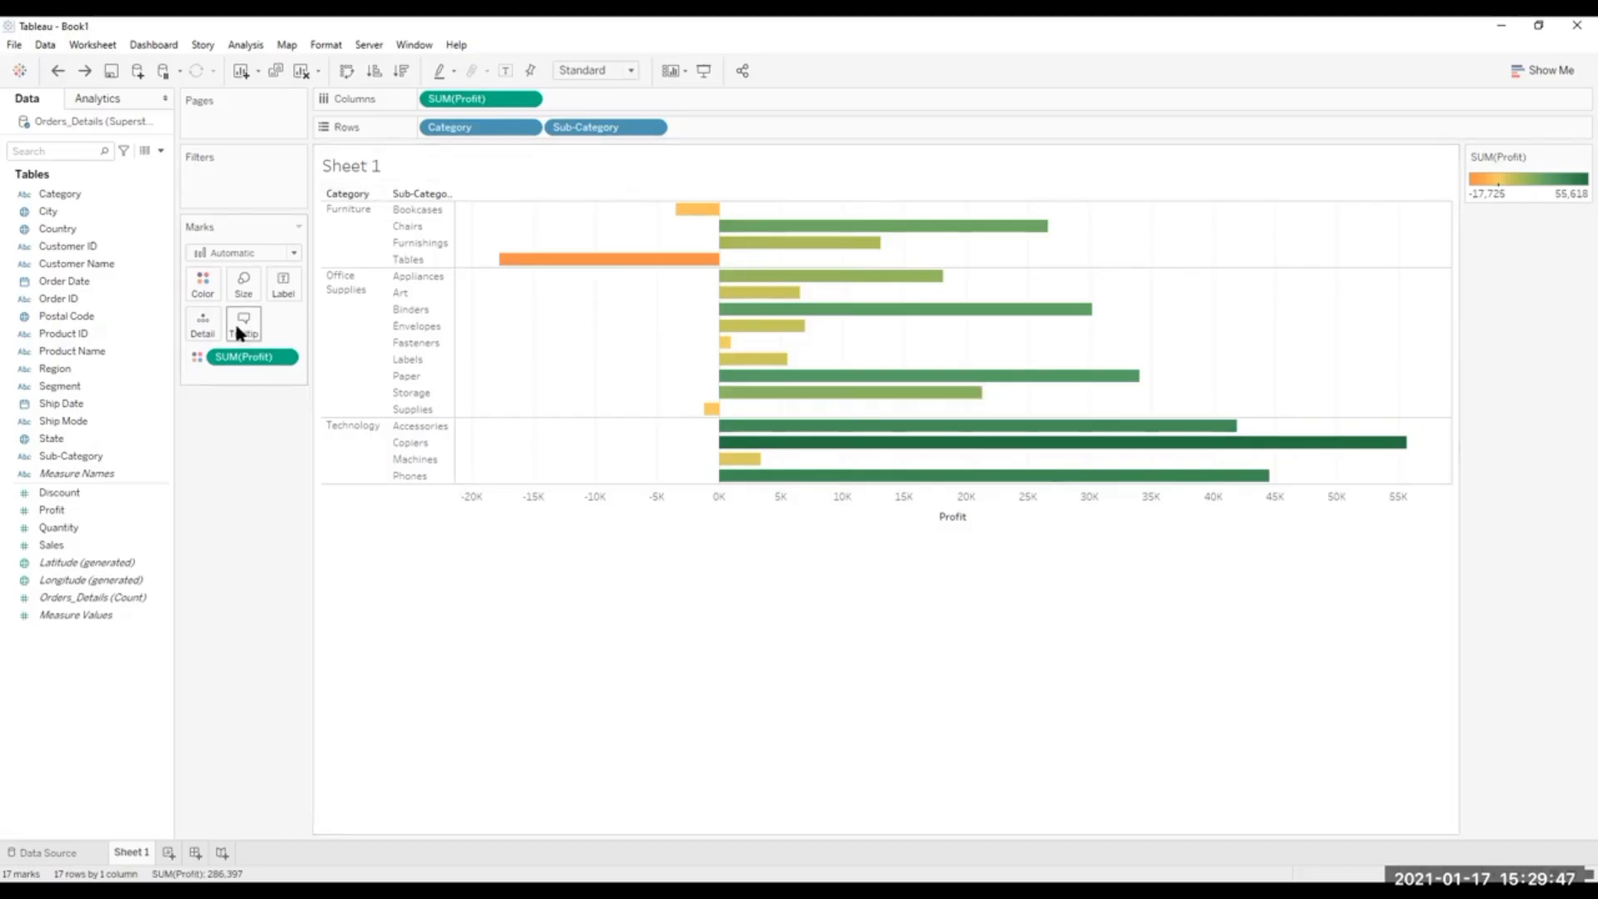
# Make the profit bars slightly thinner by reducing the mark size.
pyautogui.click(248, 290)
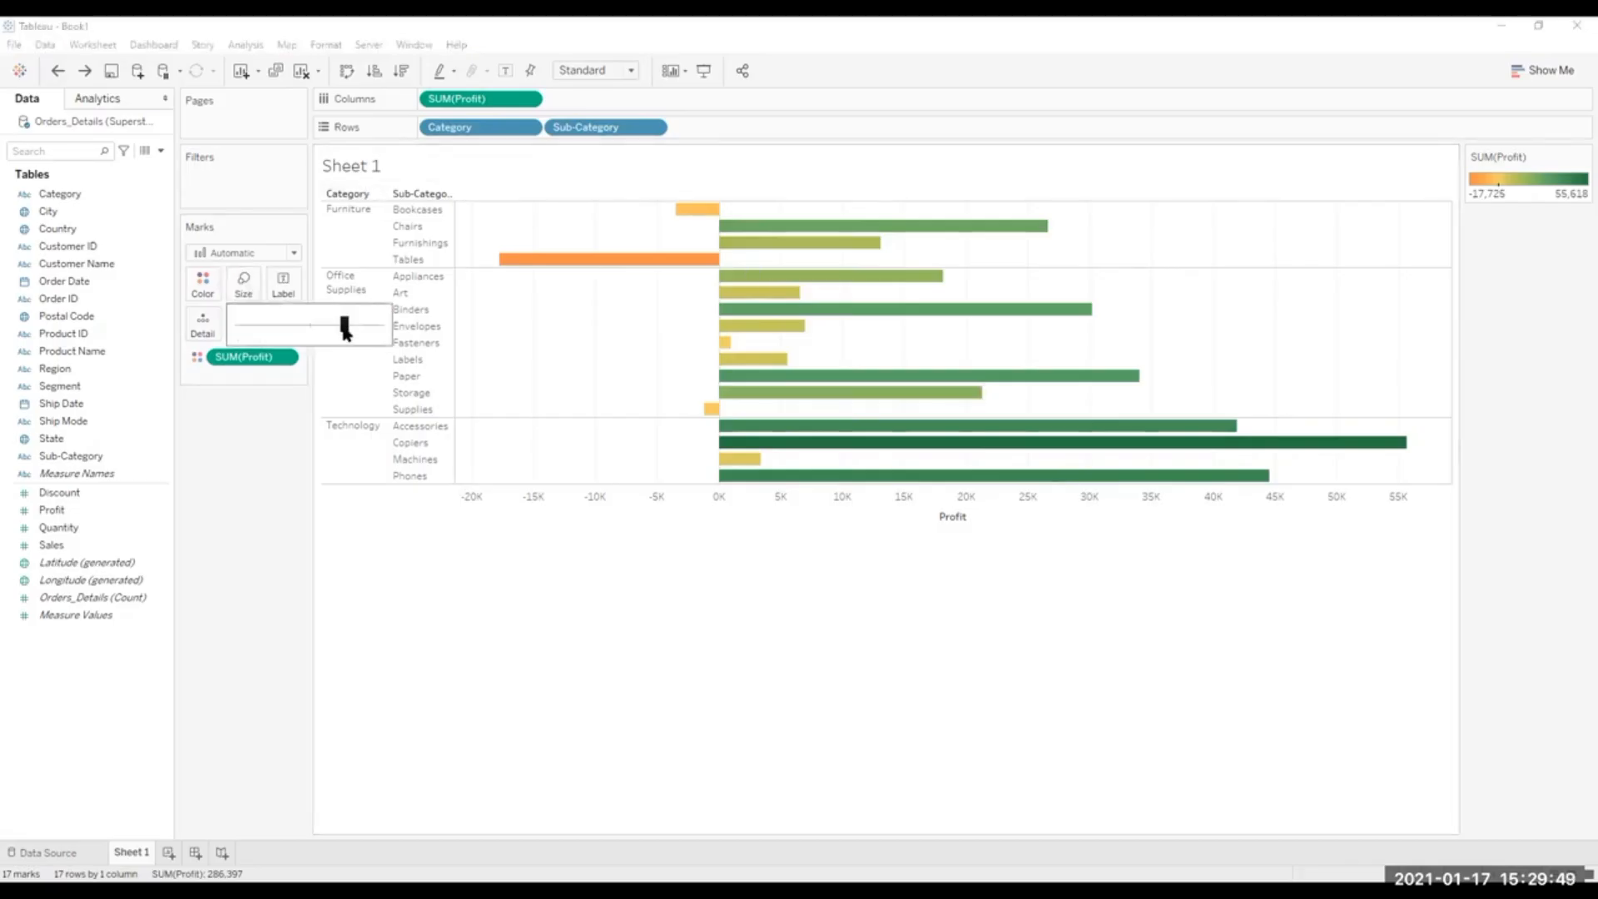
pyautogui.click(325, 323)
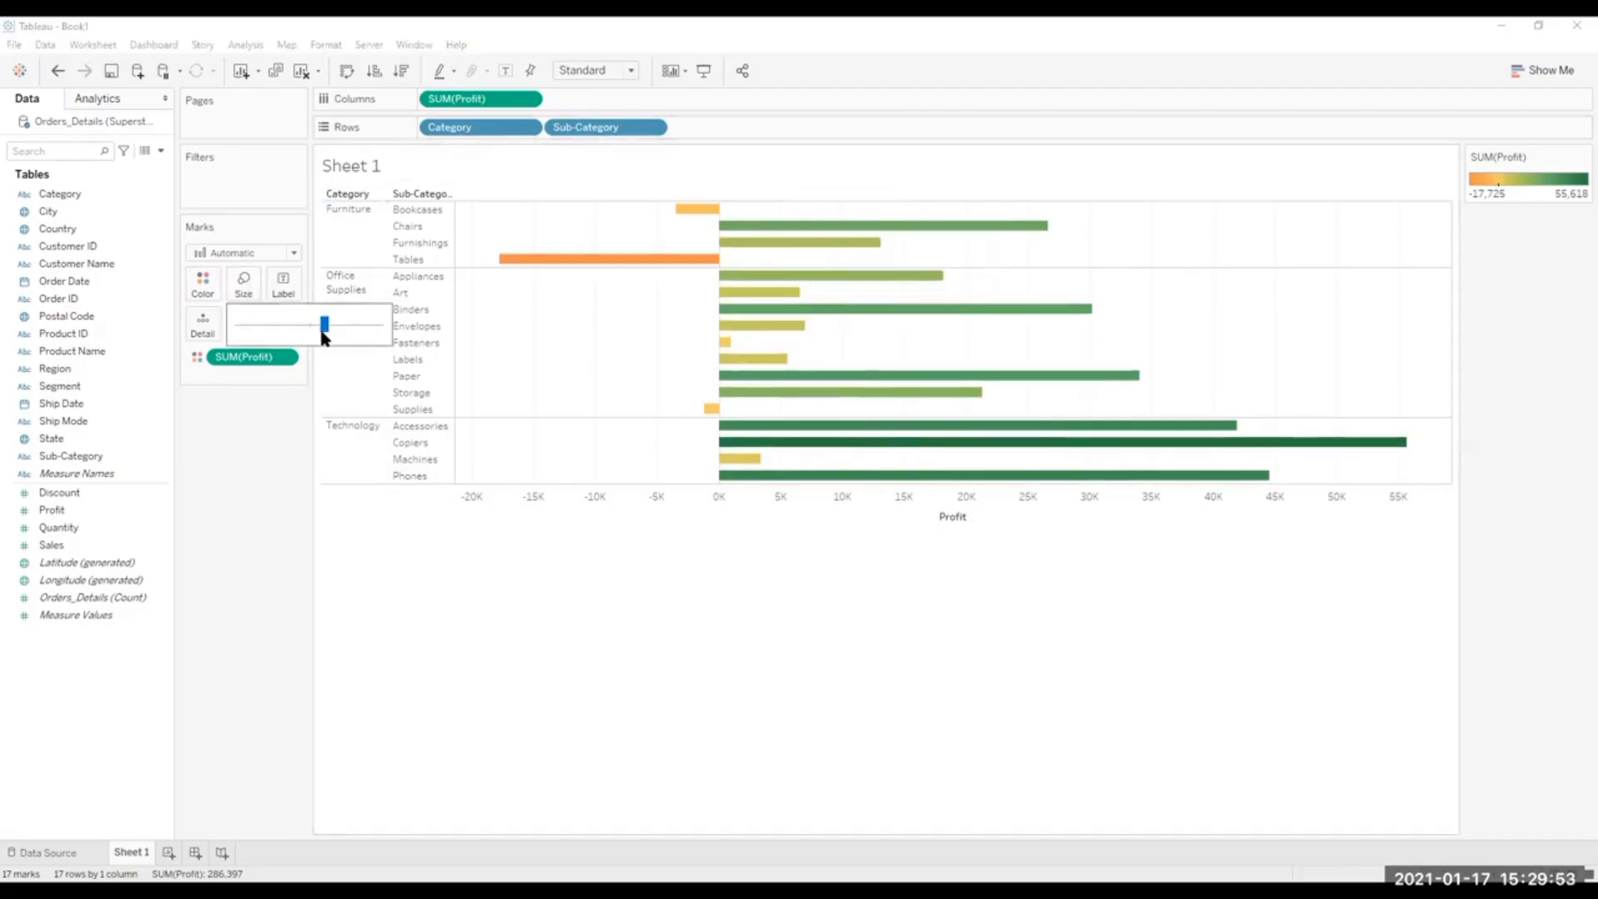
pyautogui.moveTo(312, 325); pyautogui.dragTo(309, 326)
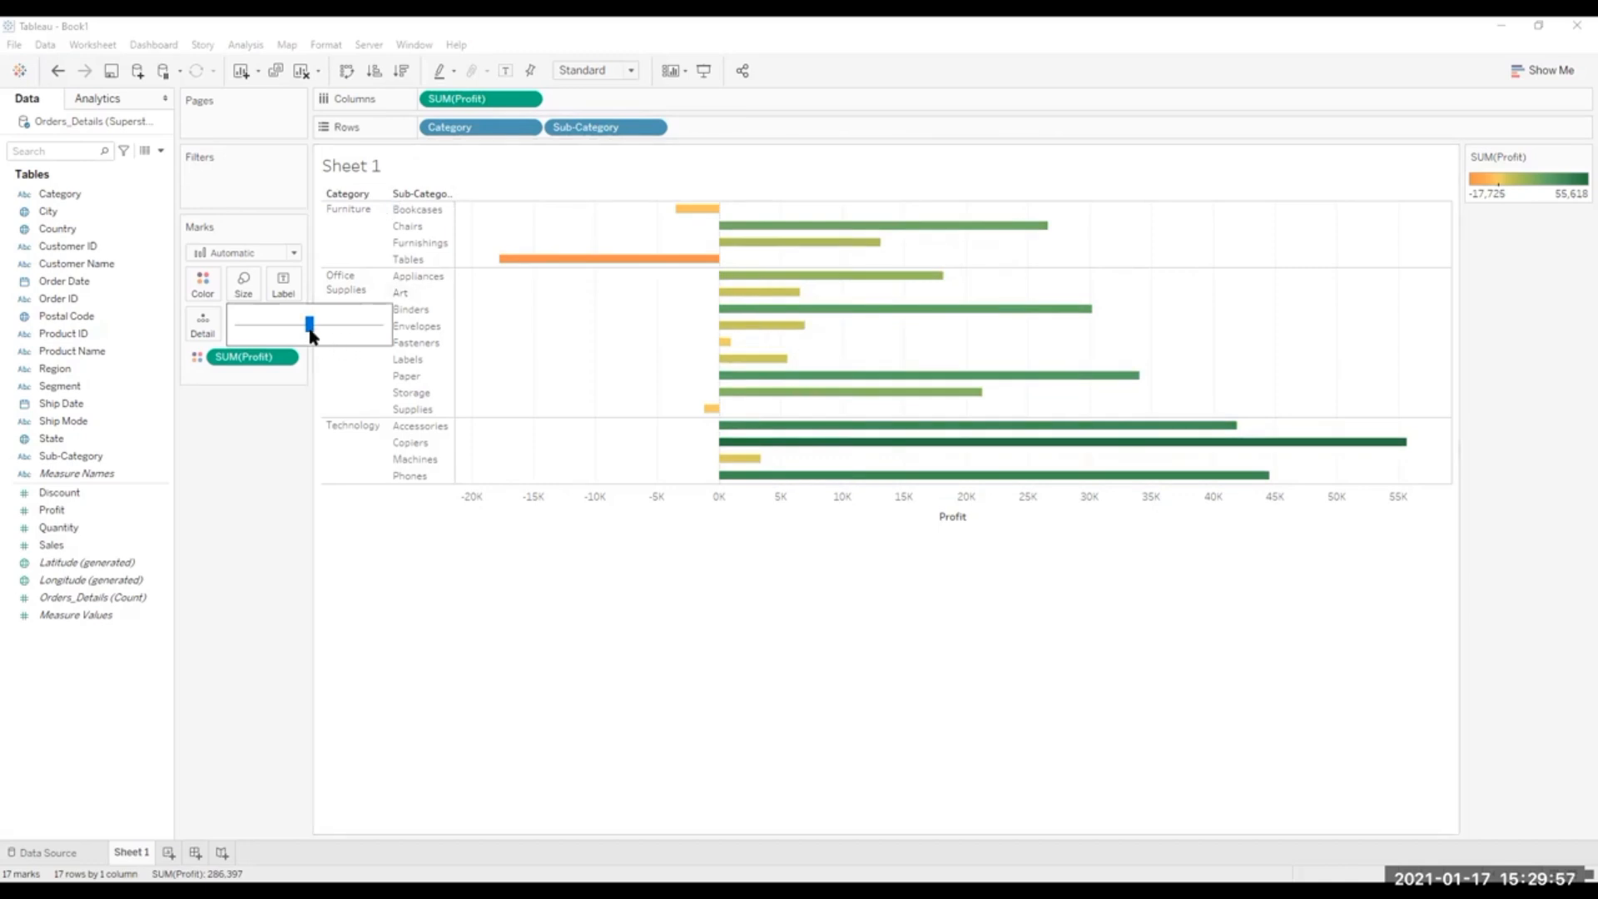
pyautogui.moveTo(330, 328); pyautogui.dragTo(317, 333)
# Show mark labels with the profit values on all bars of the chart.
pyautogui.click(281, 287)
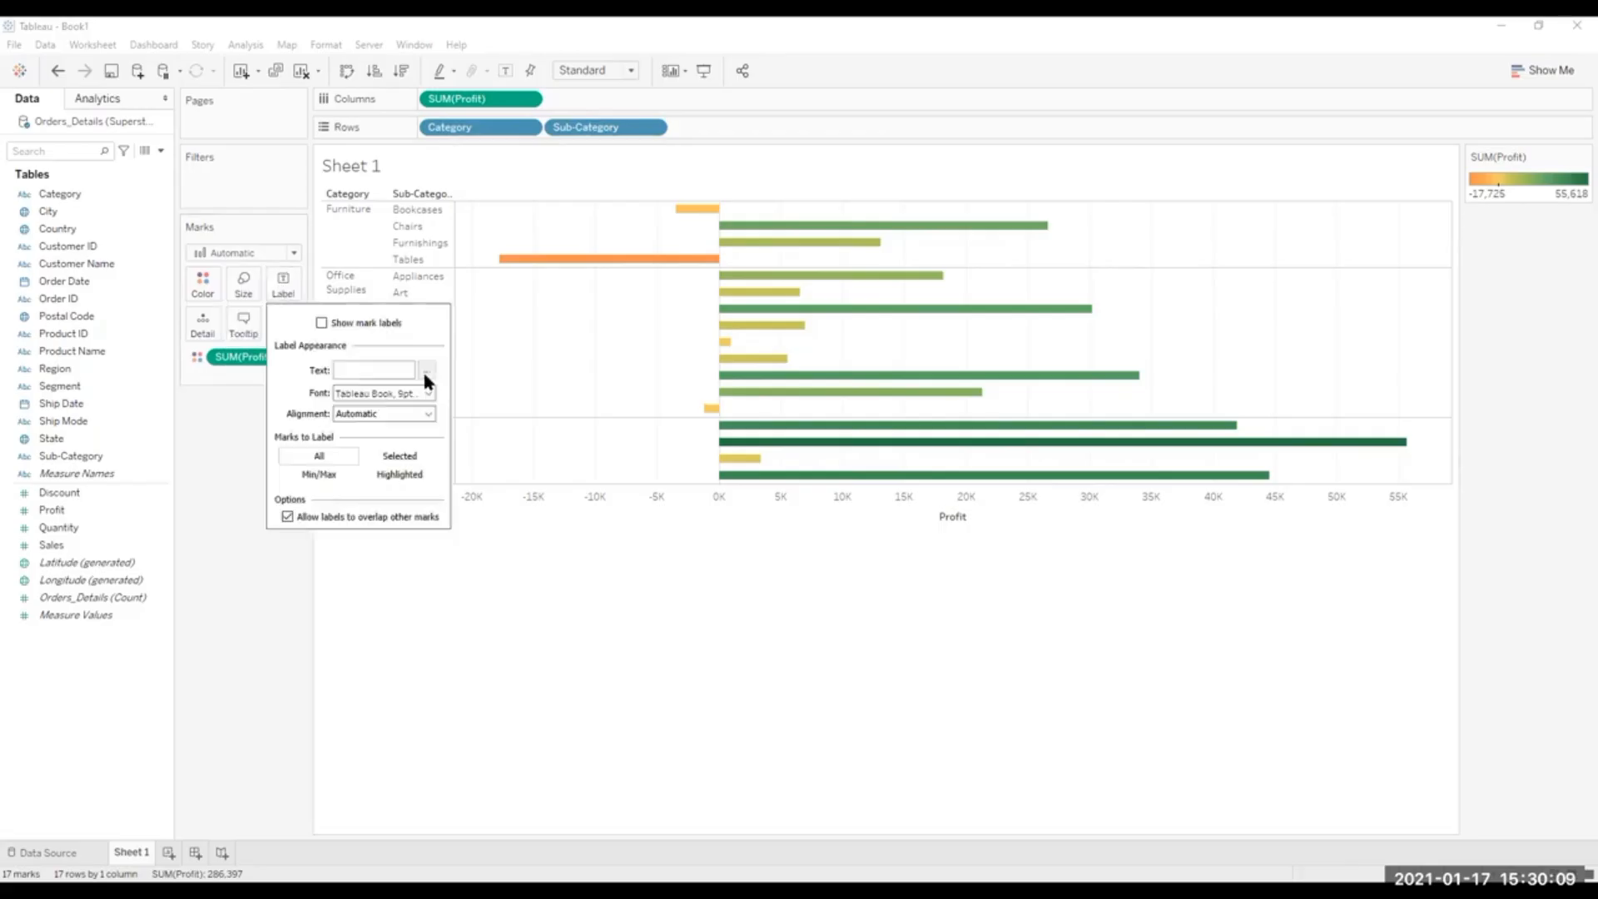
pyautogui.click(322, 323)
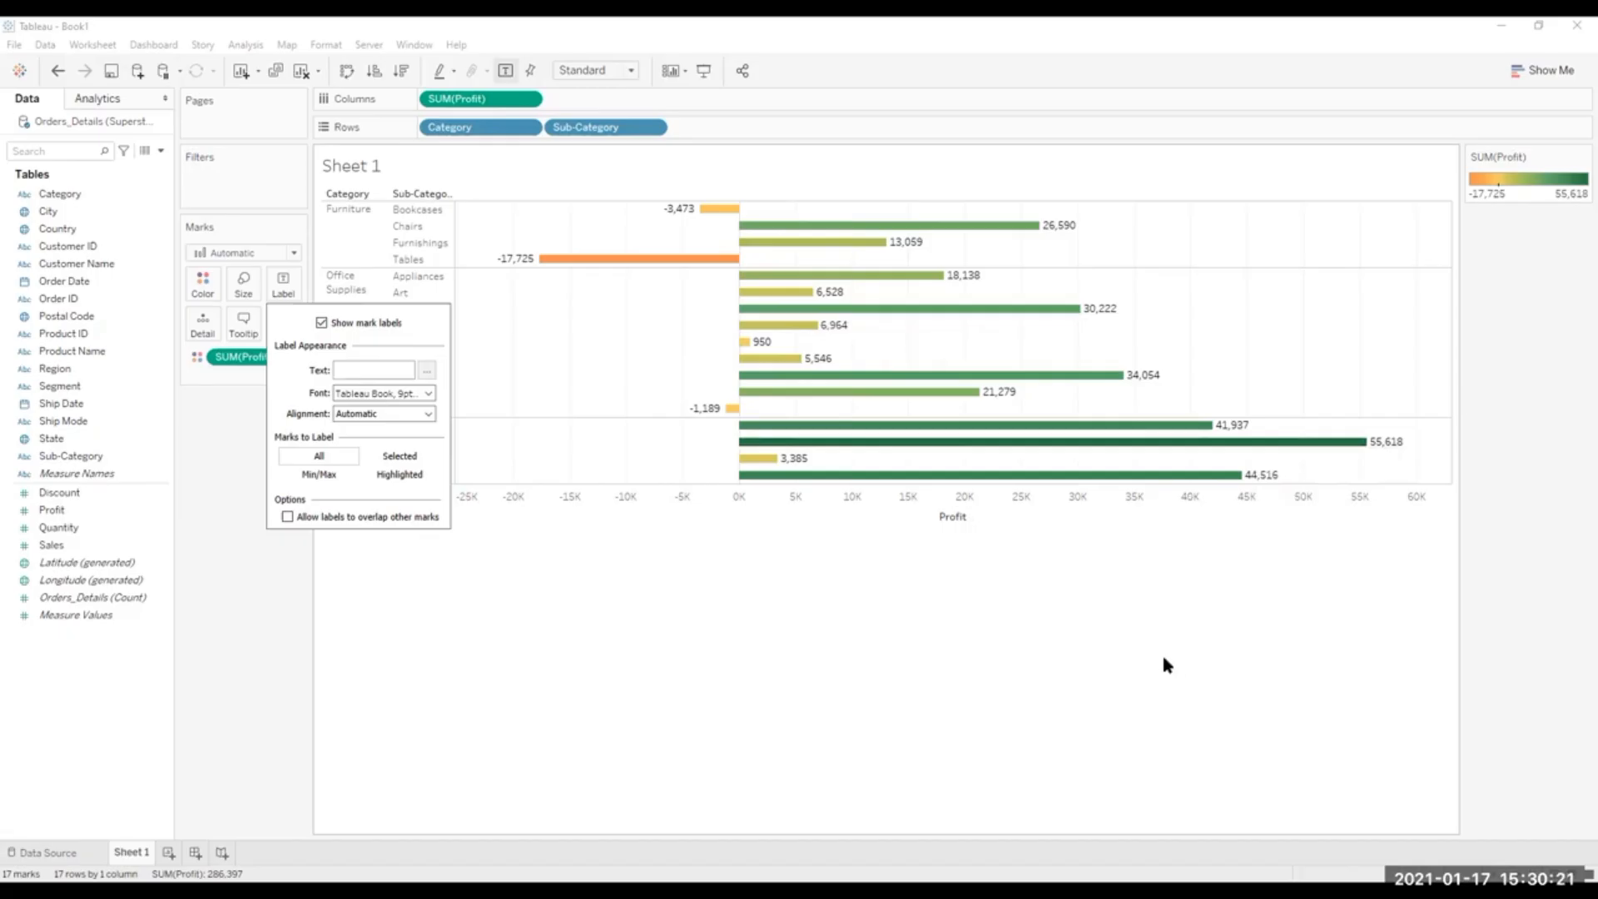
pyautogui.click(658, 313)
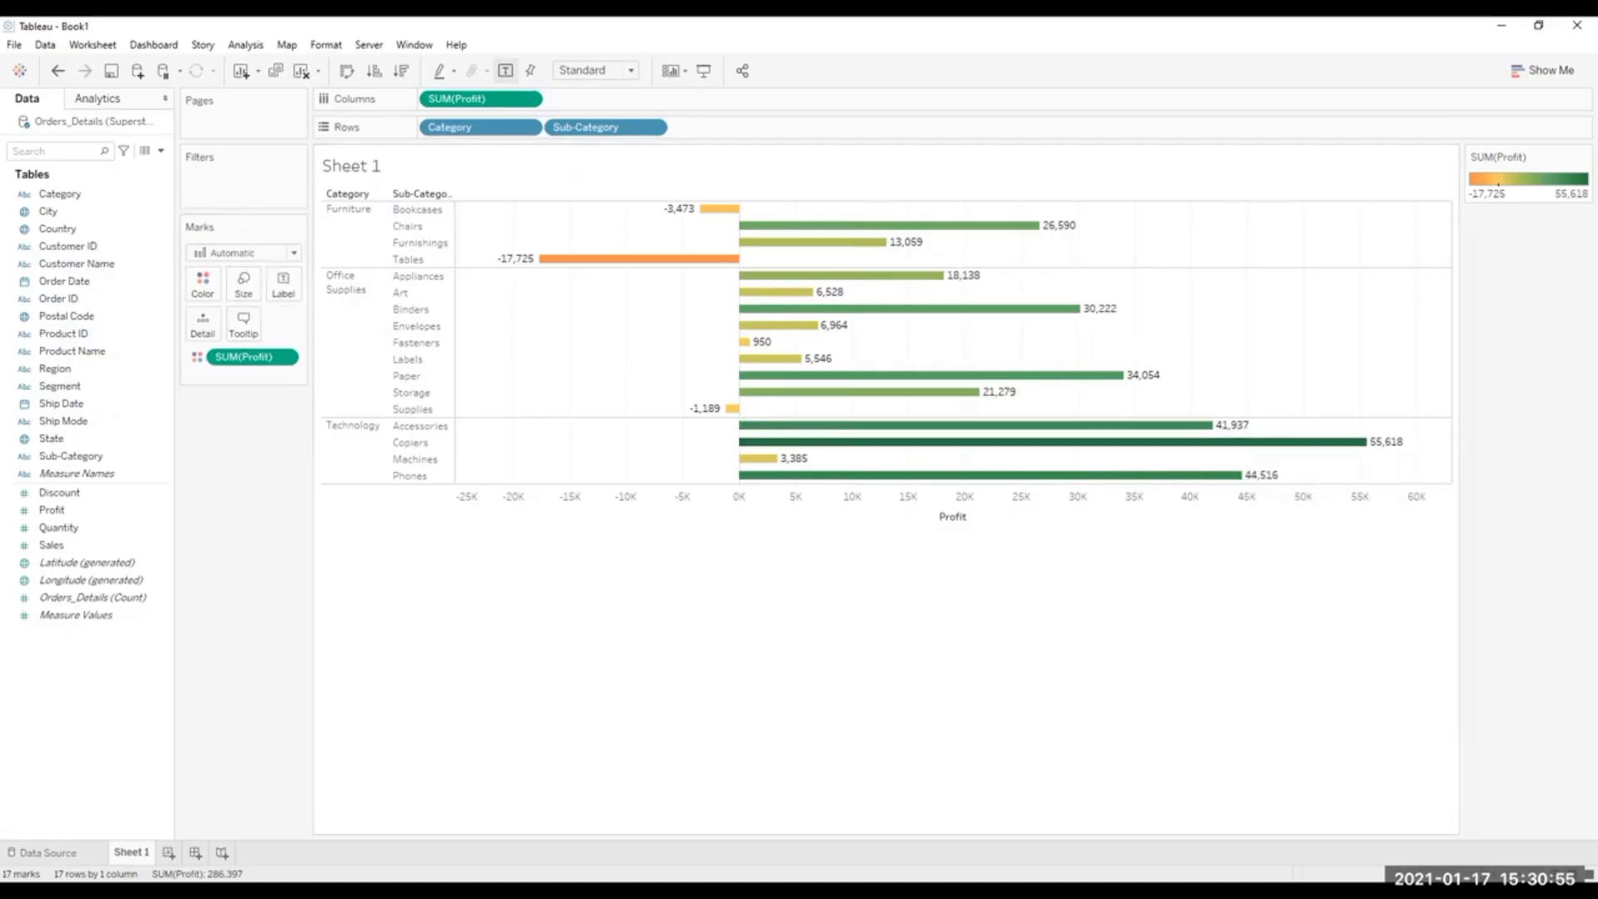
pyautogui.doubleClick(132, 852)
pyautogui.doubleClick(350, 170)
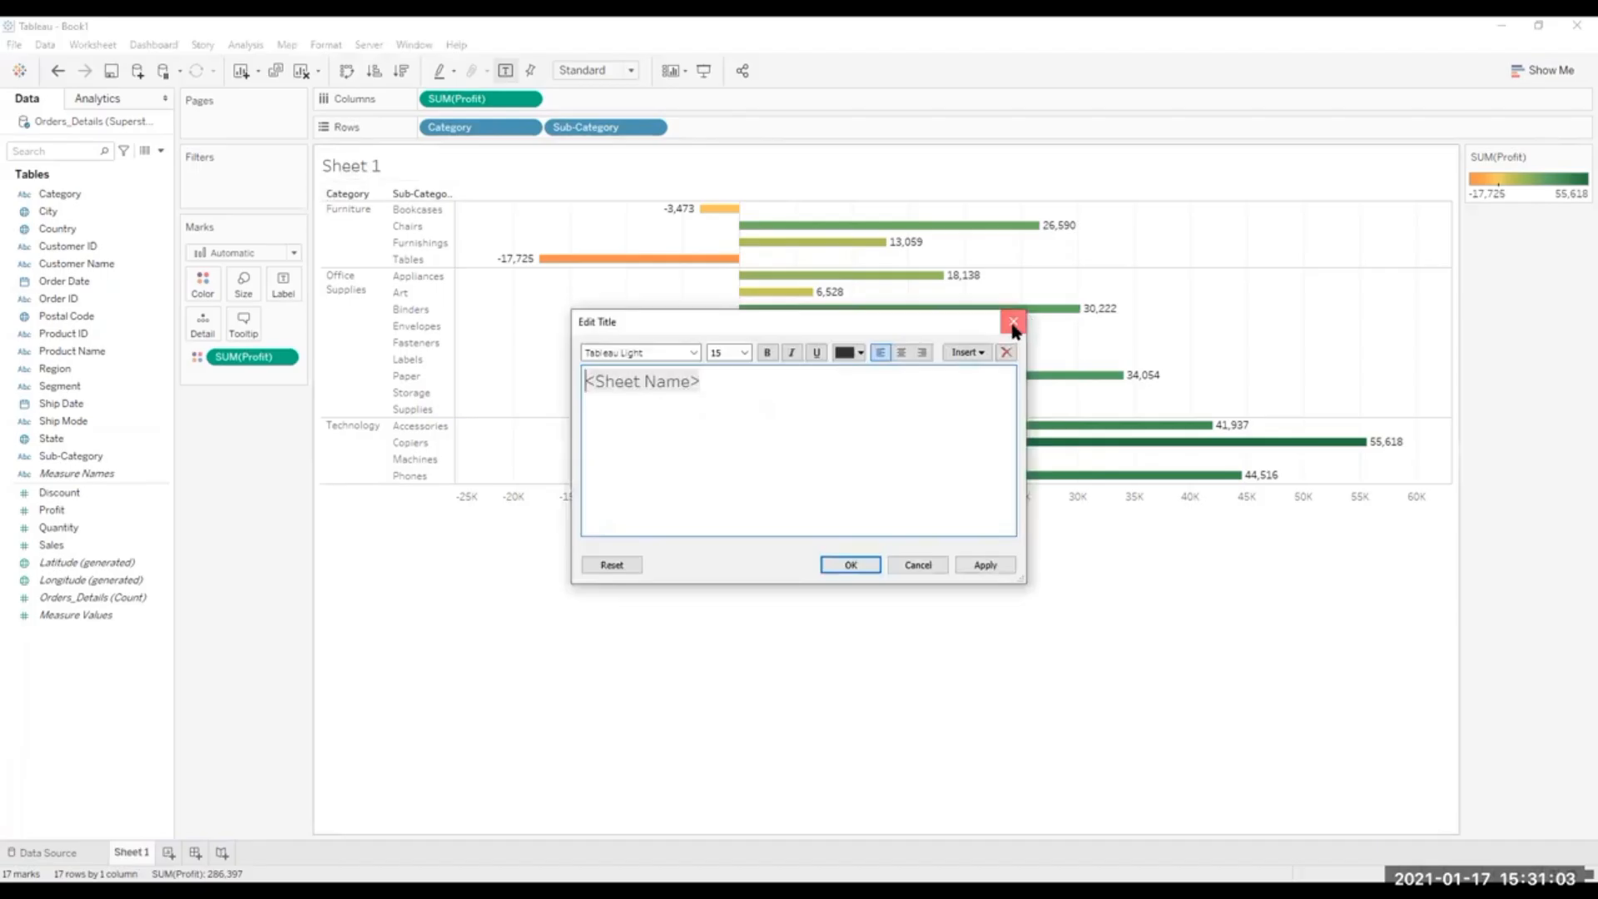
pyautogui.click(1013, 321)
# Rename Sheet 1 as "Profit By Category by Sub".
pyautogui.doubleClick(137, 850)
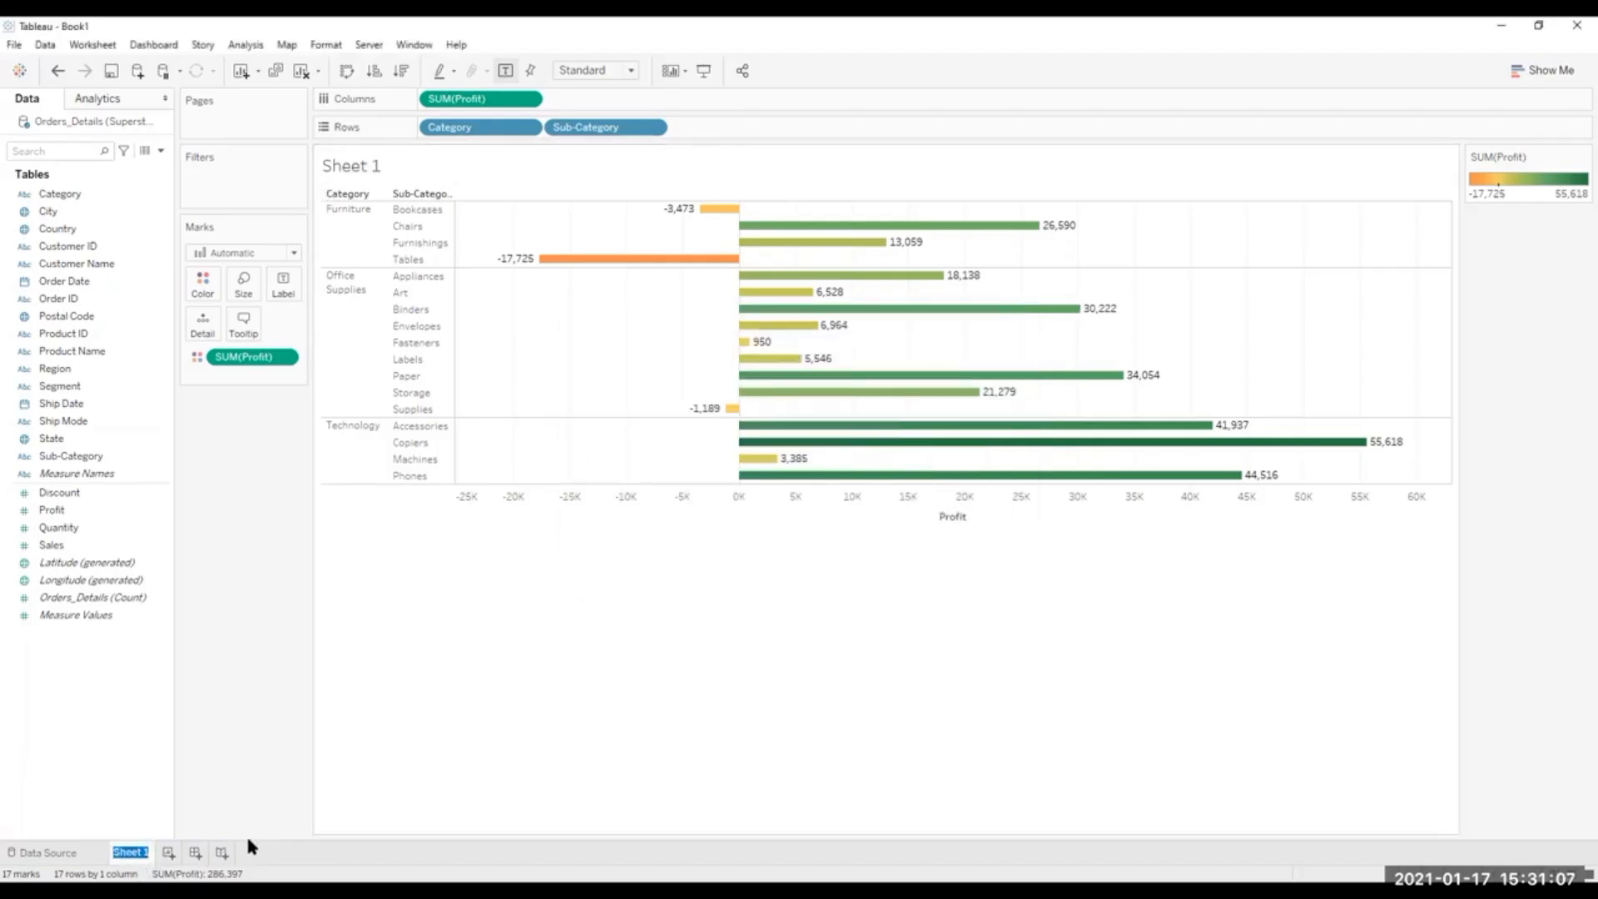
pyautogui.write('P')
pyautogui.press('BackSpace')
pyautogui.press('BackSpace')
pyautogui.write('ofit By Cat')
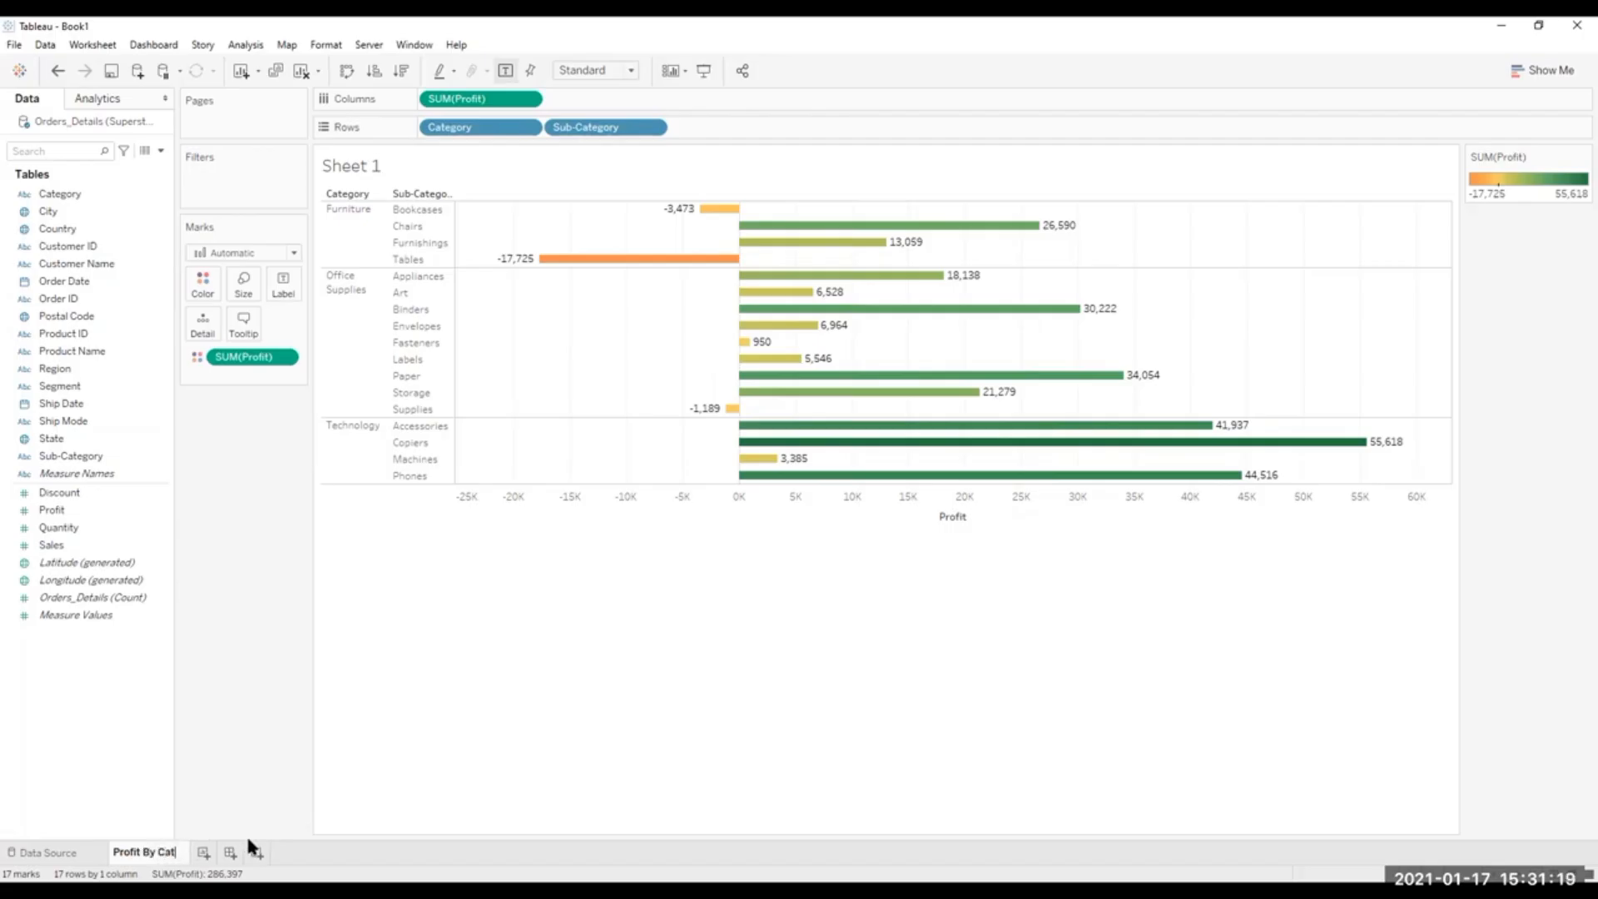
pyautogui.write('egory by Sub')
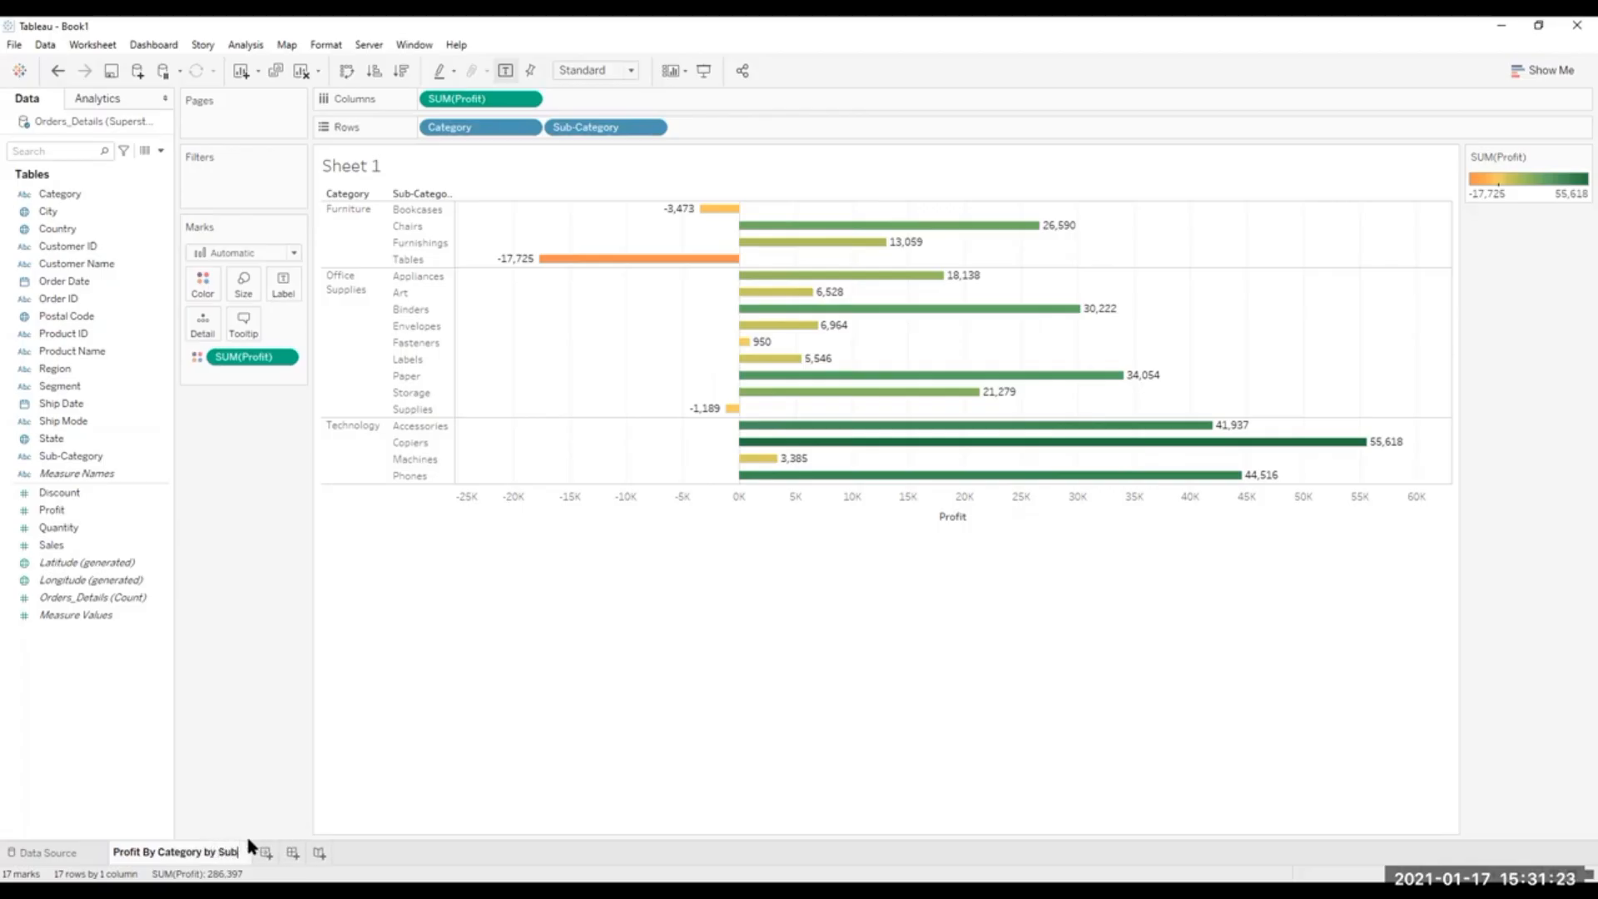
pyautogui.click(602, 704)
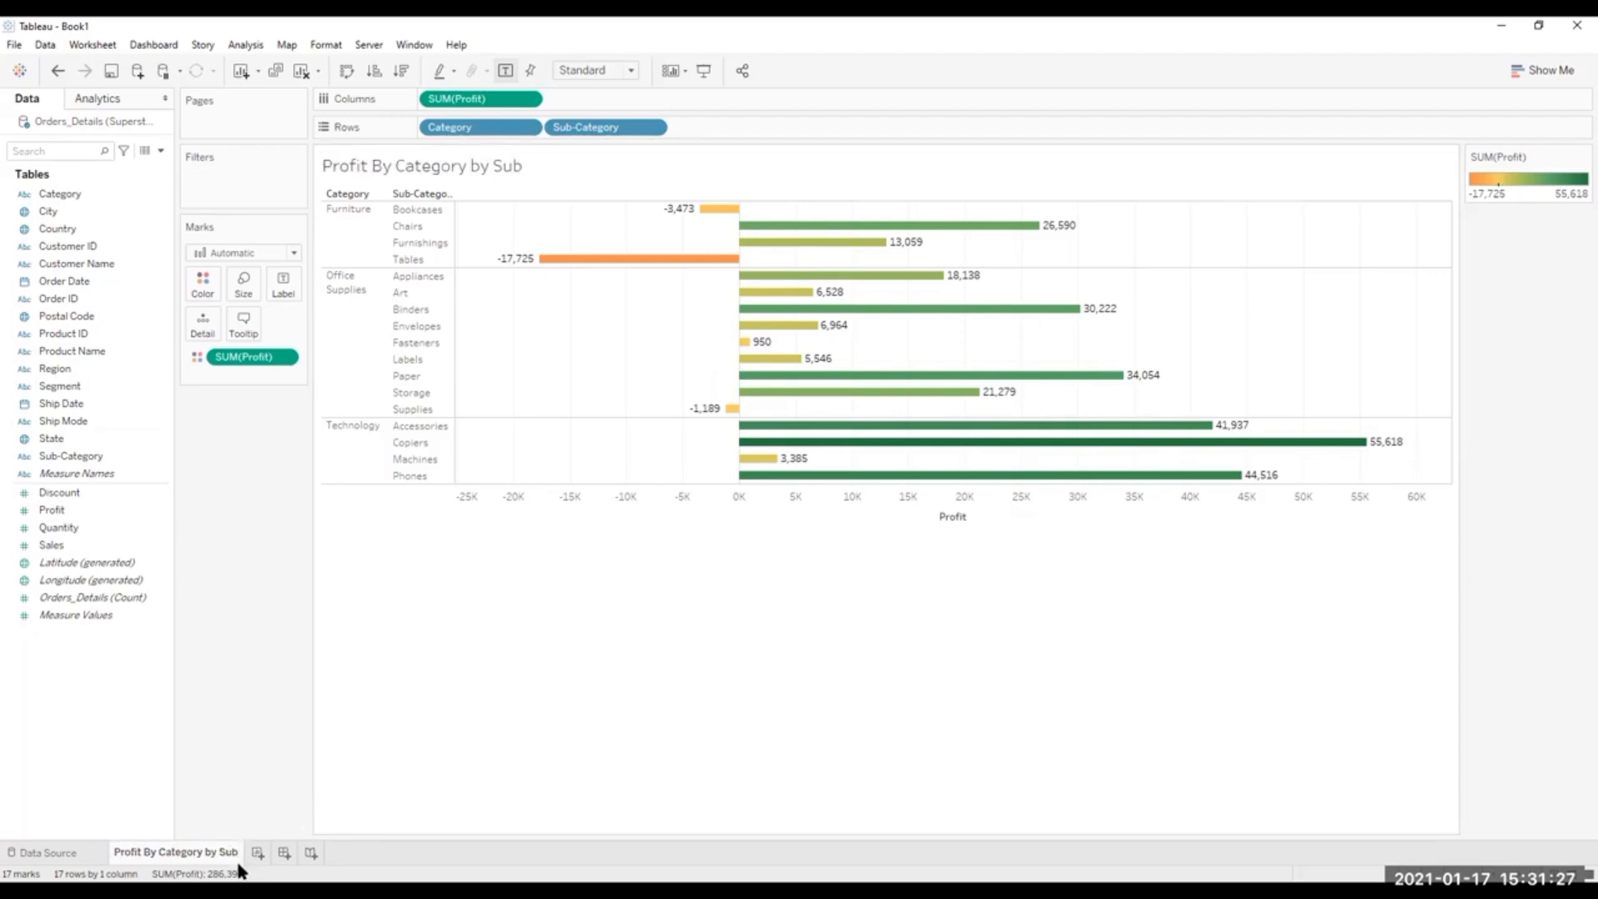
# Add a new worksheet and plot the State field on it as a map.
pyautogui.moveTo(241, 870)
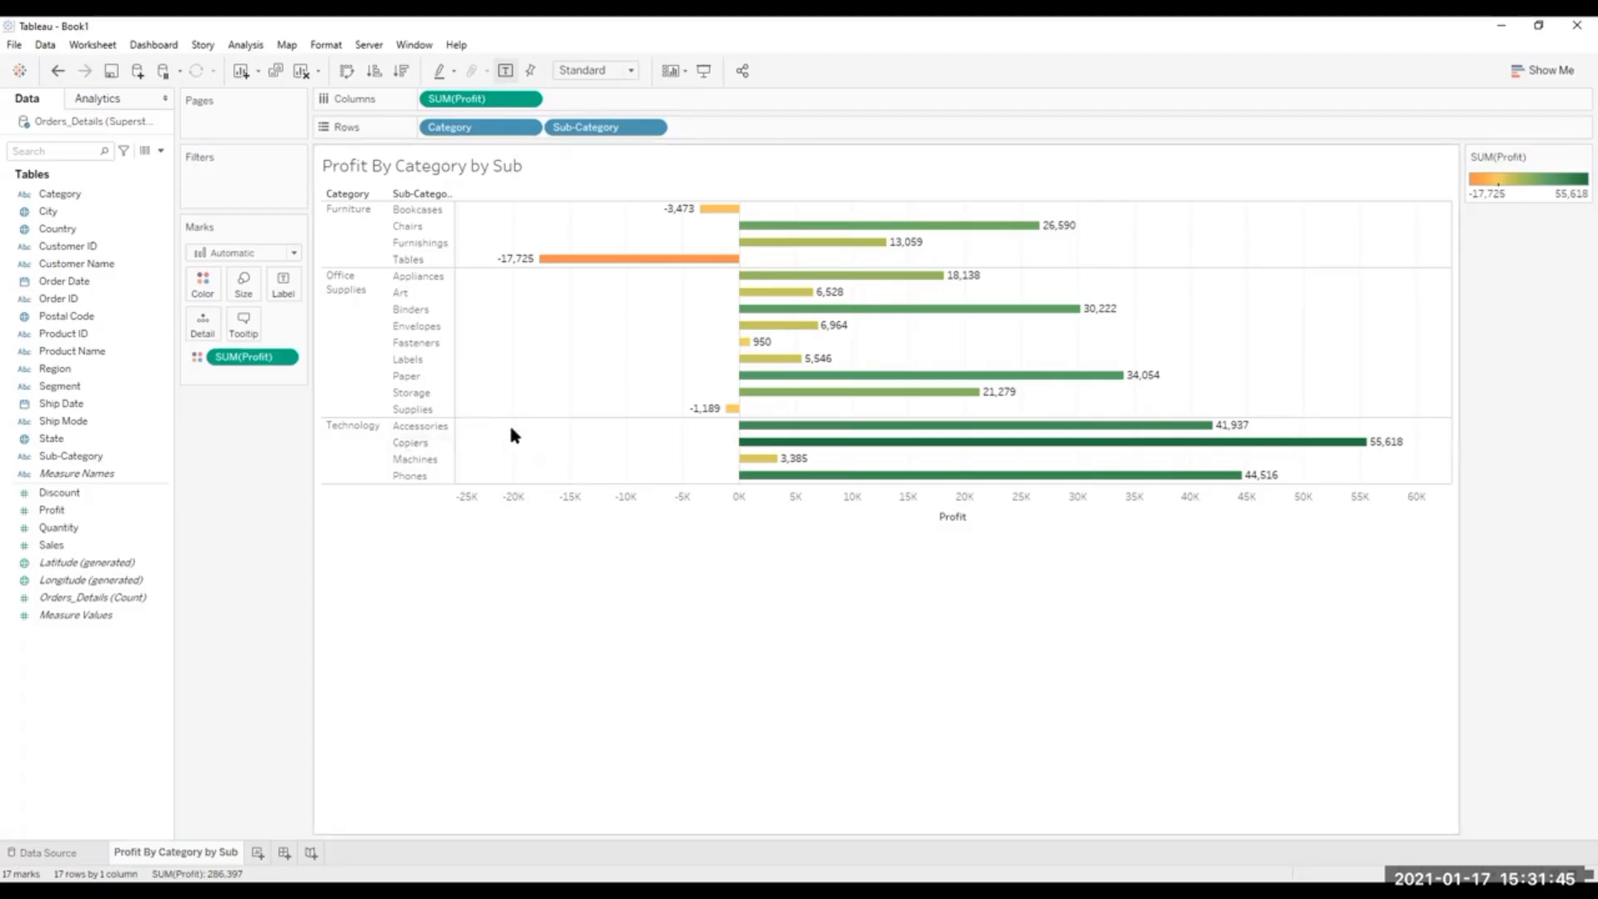
pyautogui.click(257, 851)
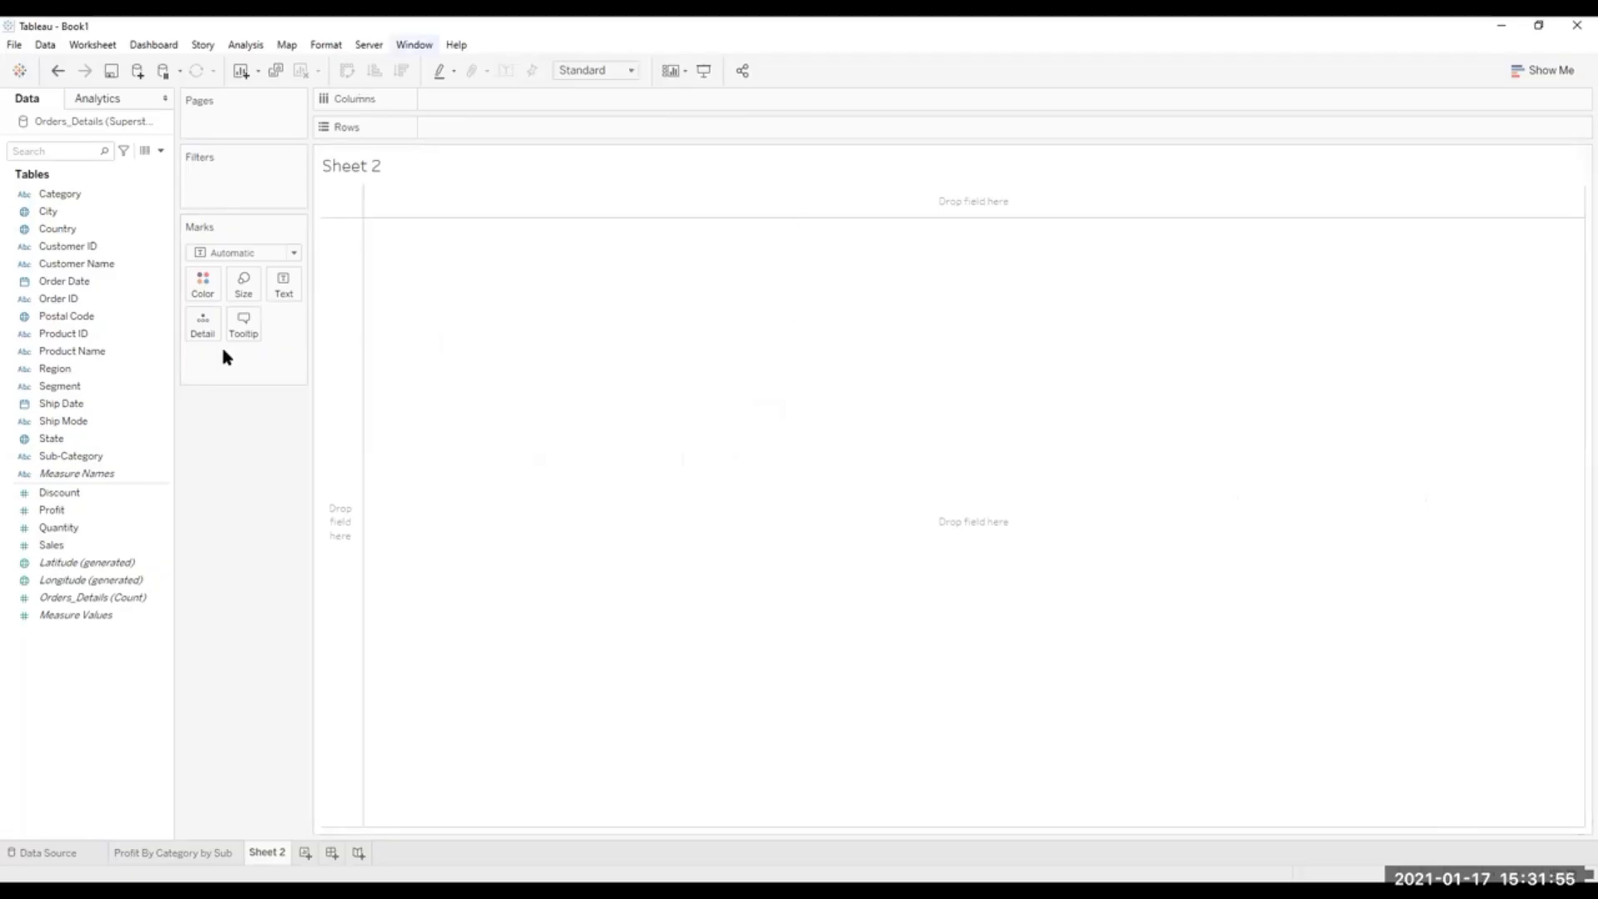
pyautogui.click(156, 456)
pyautogui.click(83, 193)
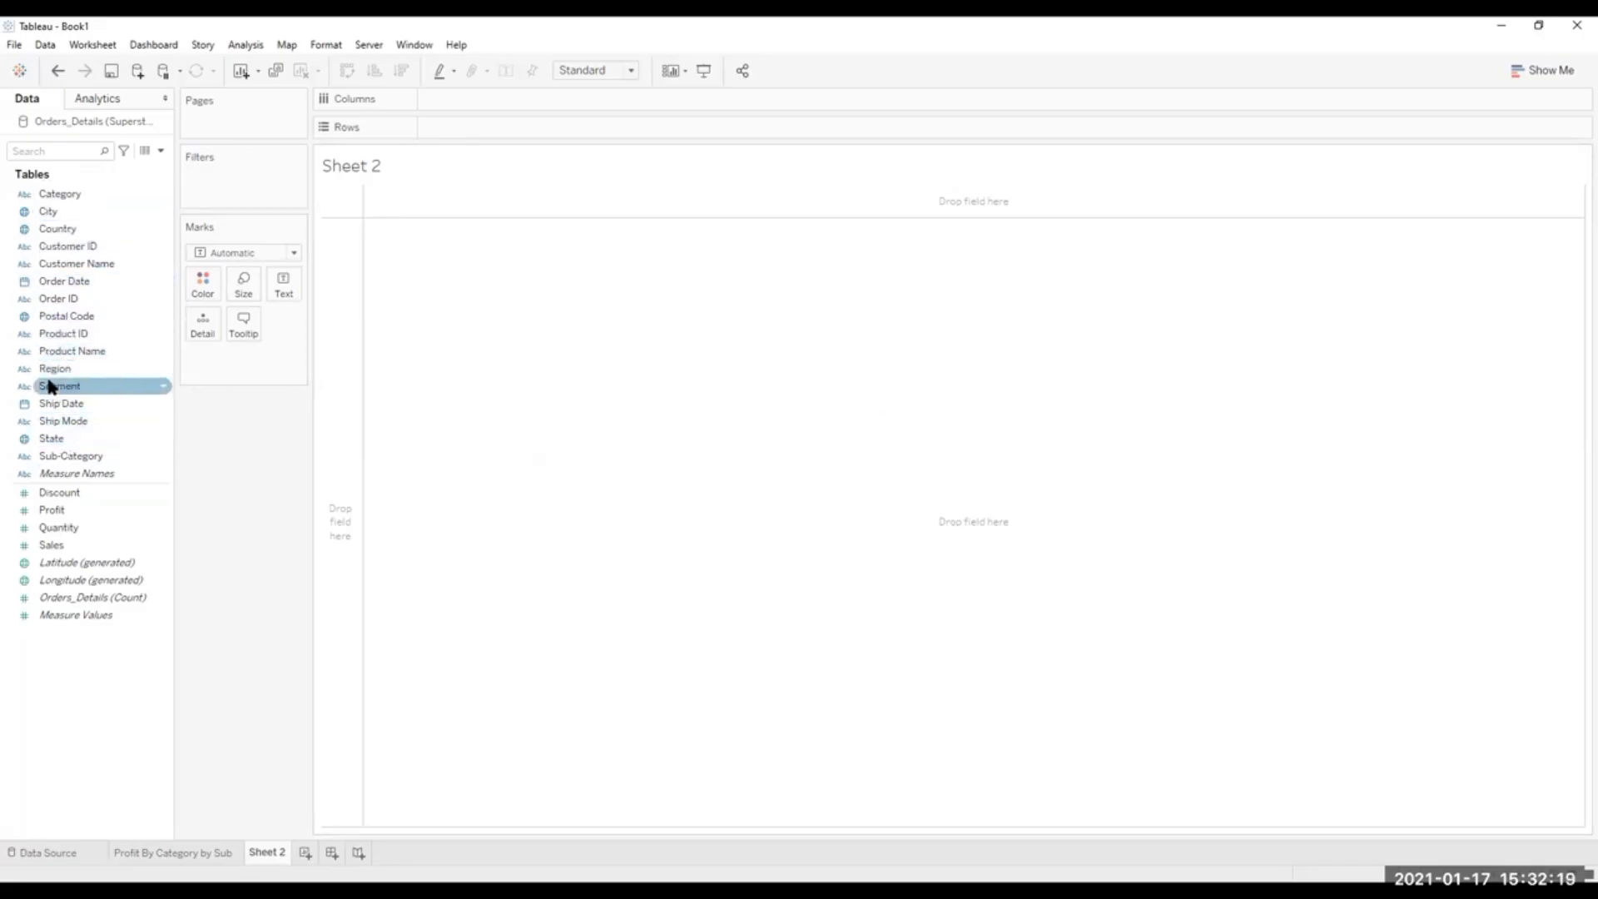
pyautogui.moveTo(43, 439); pyautogui.dragTo(832, 434)
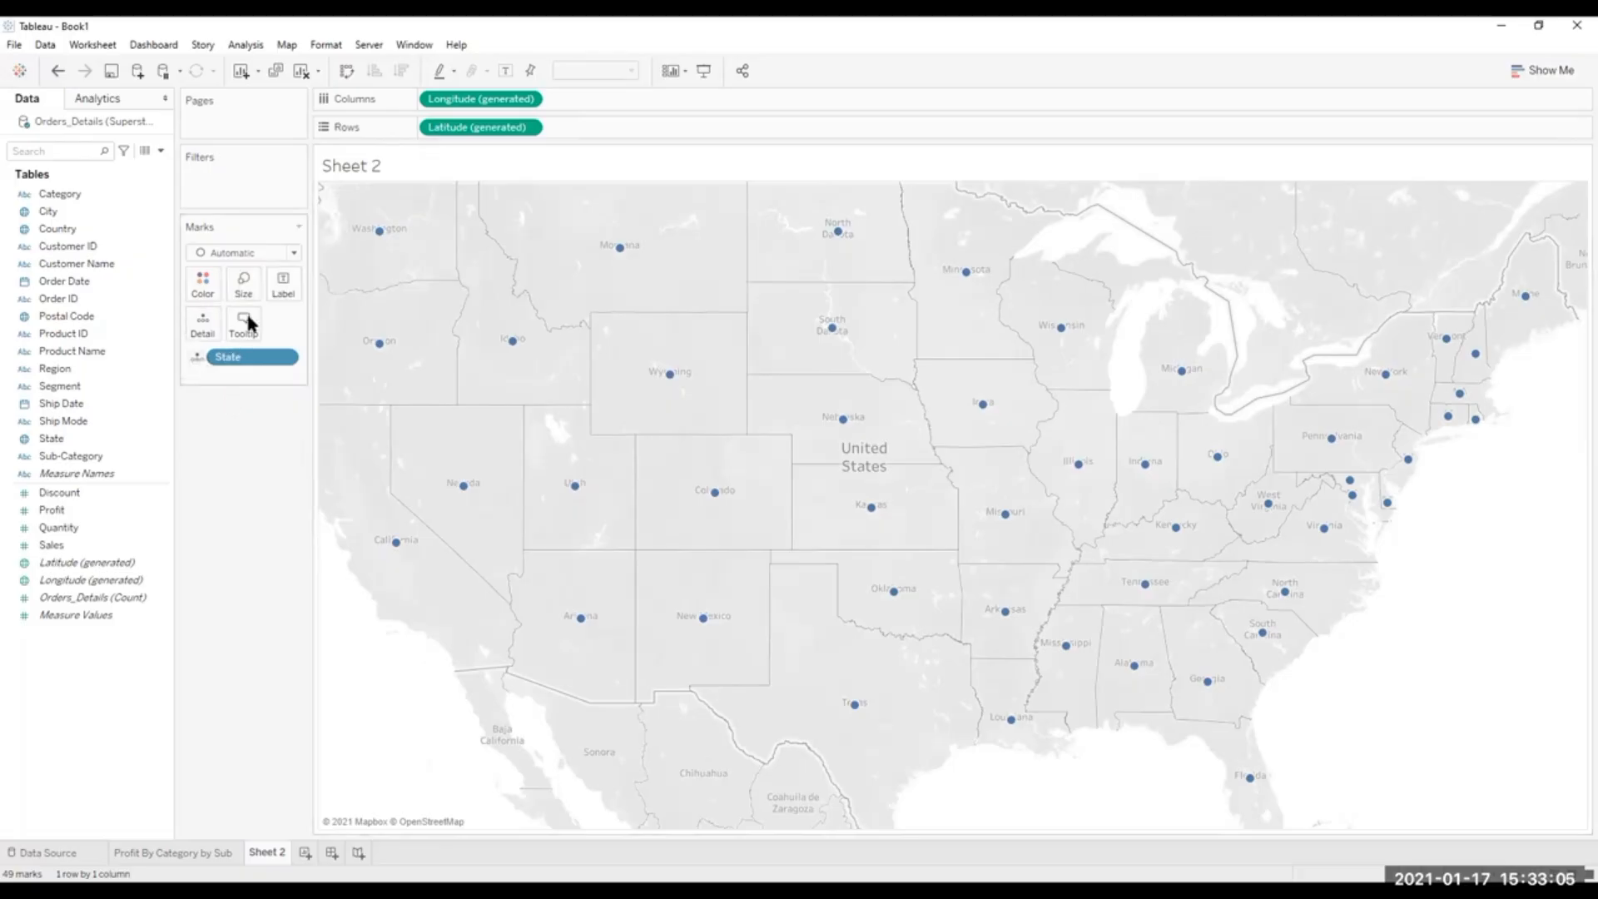
pyautogui.click(213, 285)
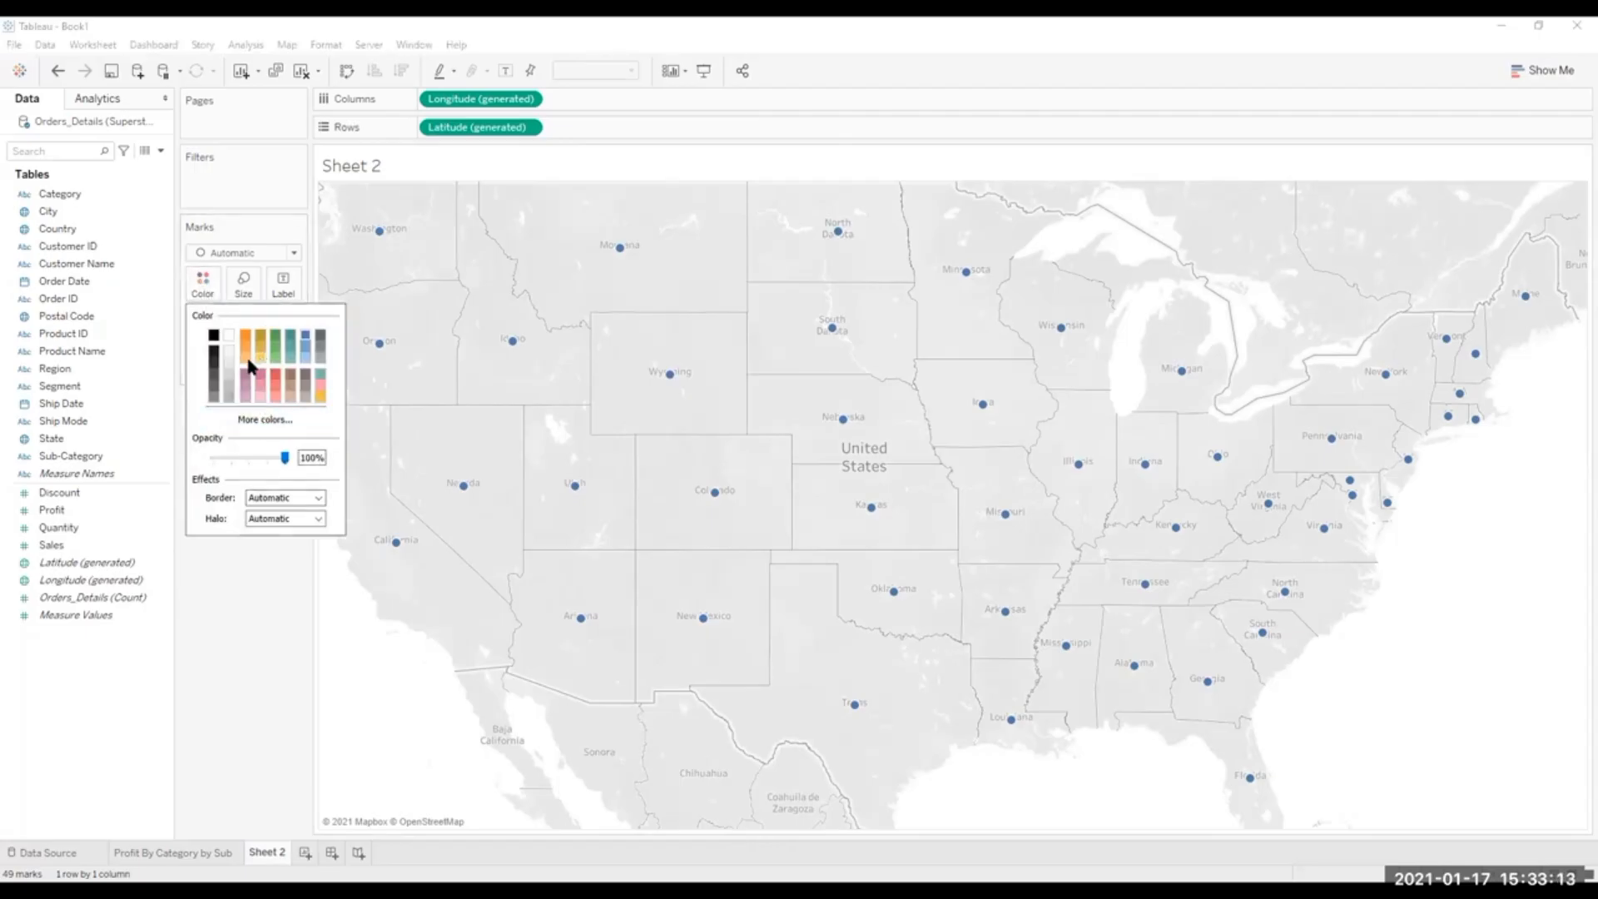
pyautogui.click(208, 285)
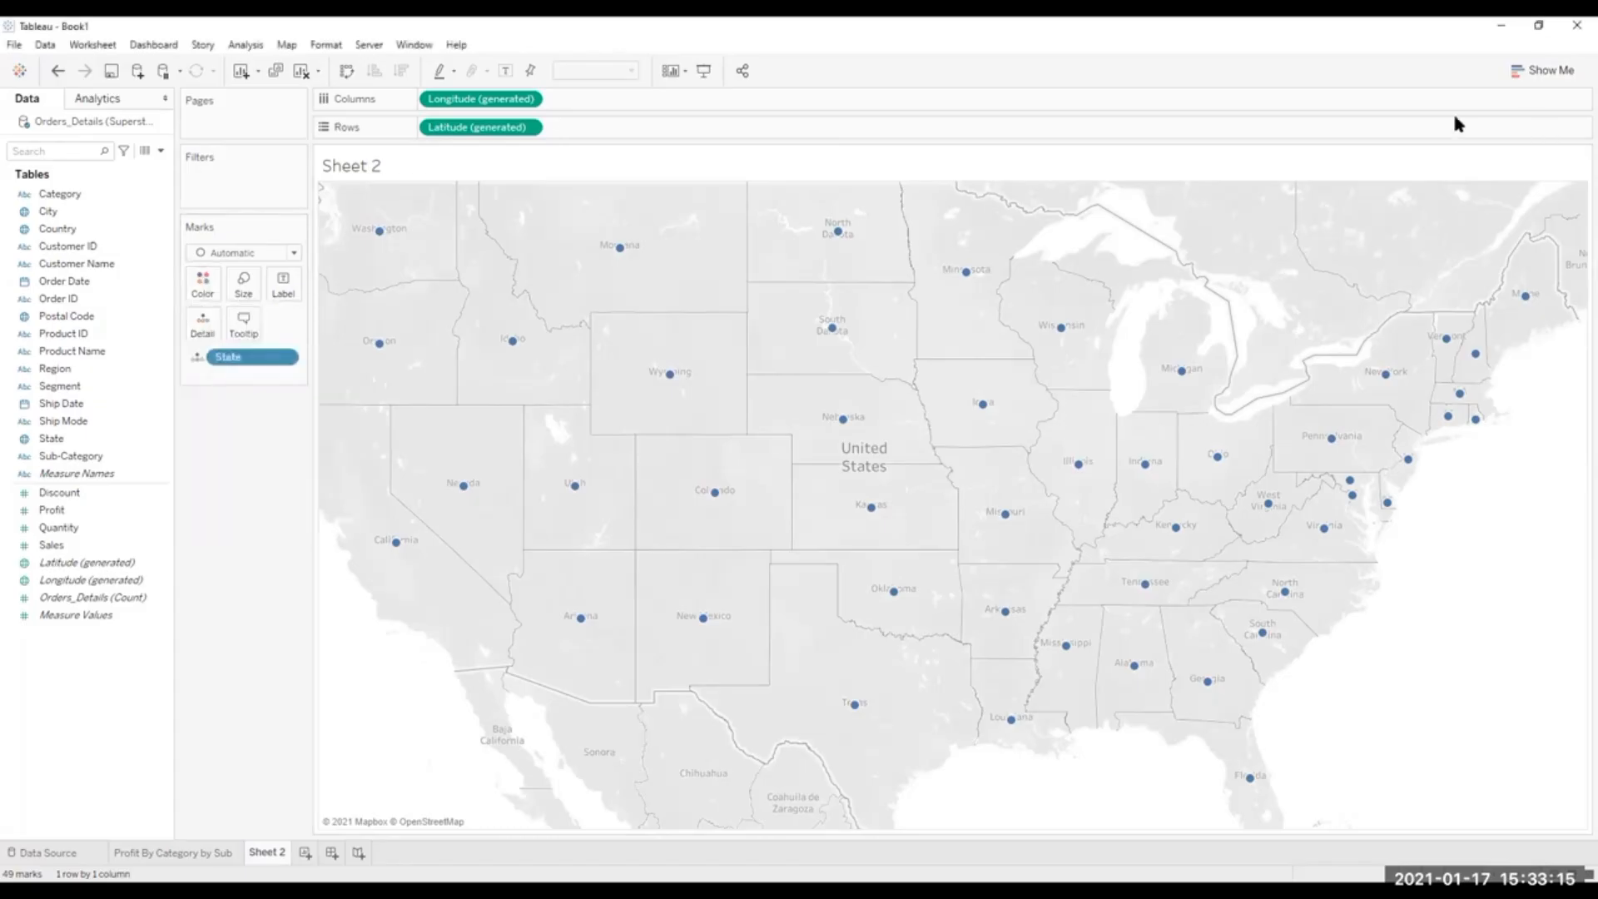
# Compare the symbol map and the filled map for the states, and keep the filled map.
pyautogui.click(1544, 72)
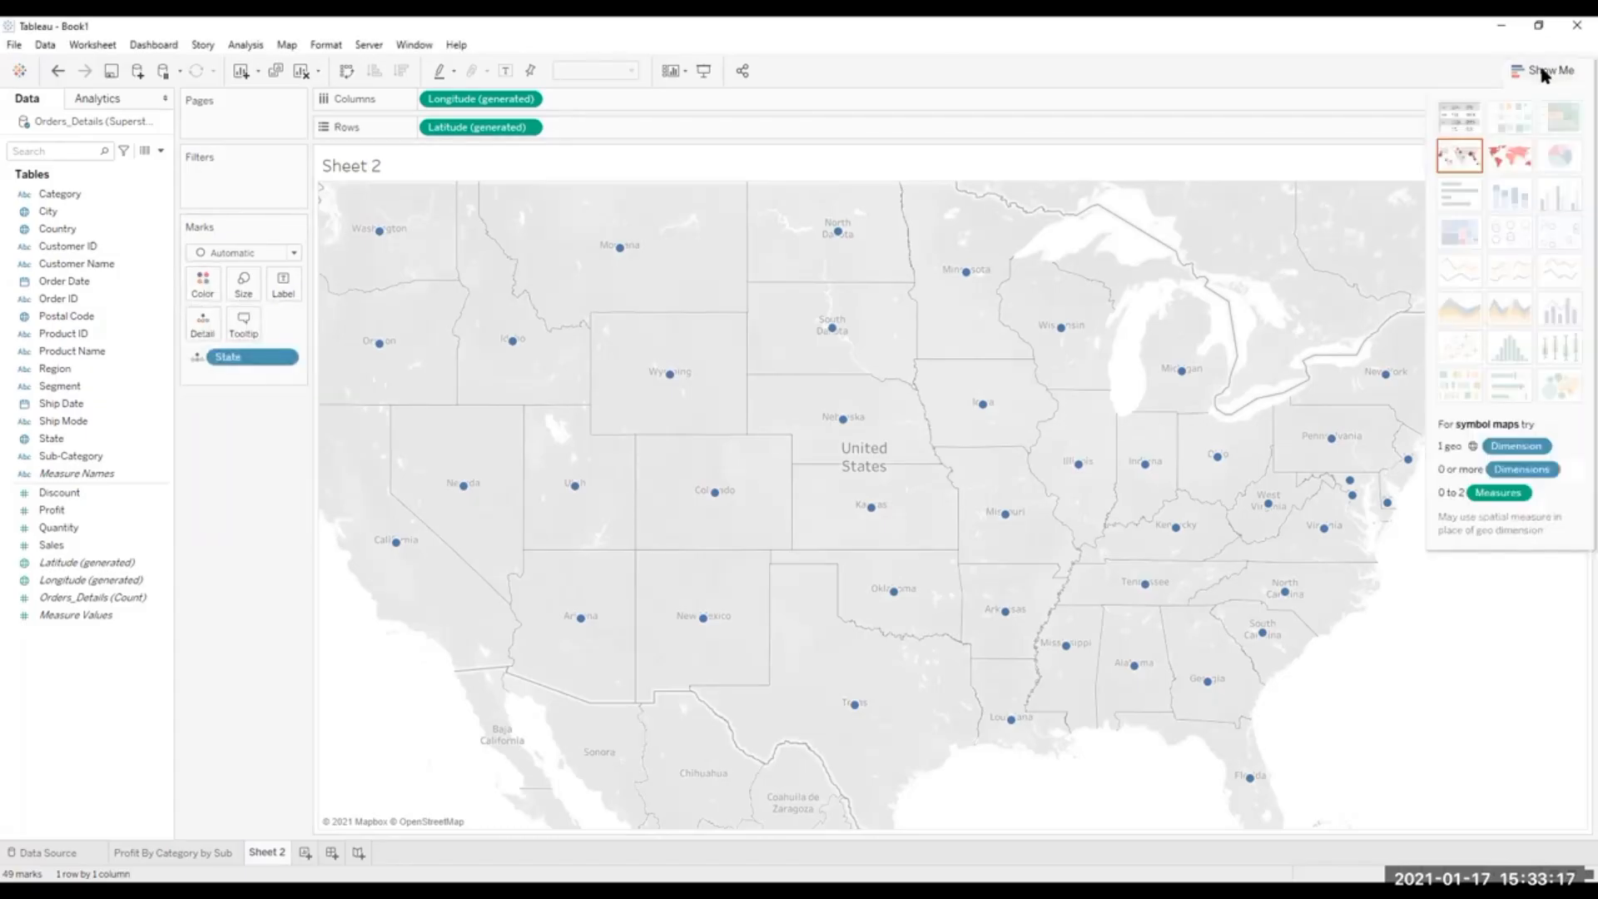
pyautogui.click(1507, 154)
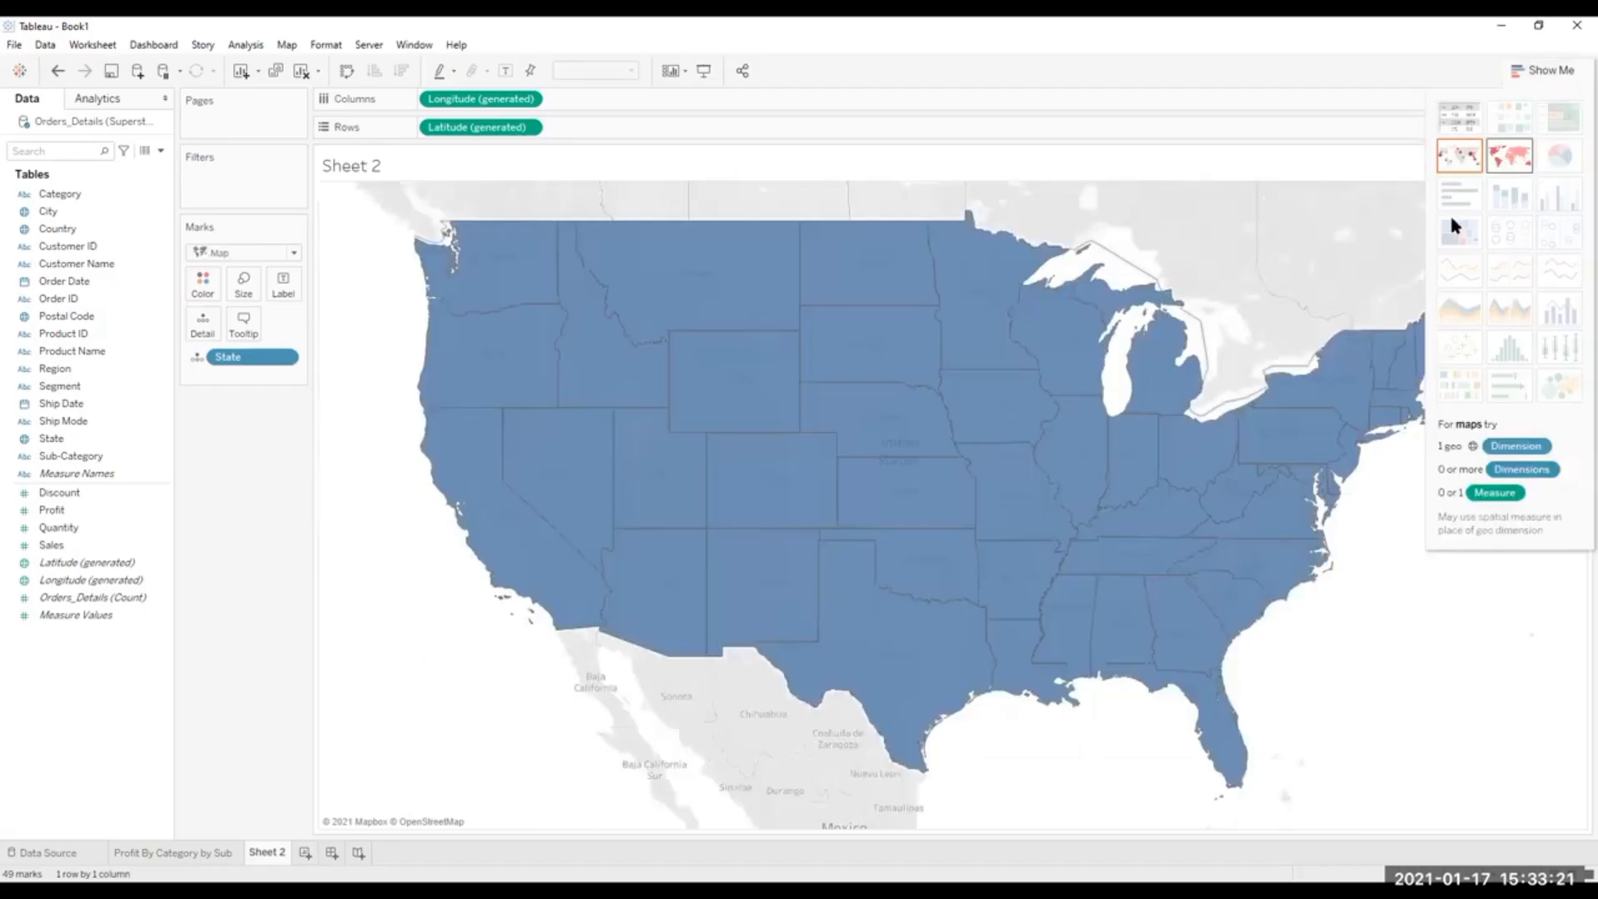
pyautogui.click(1450, 155)
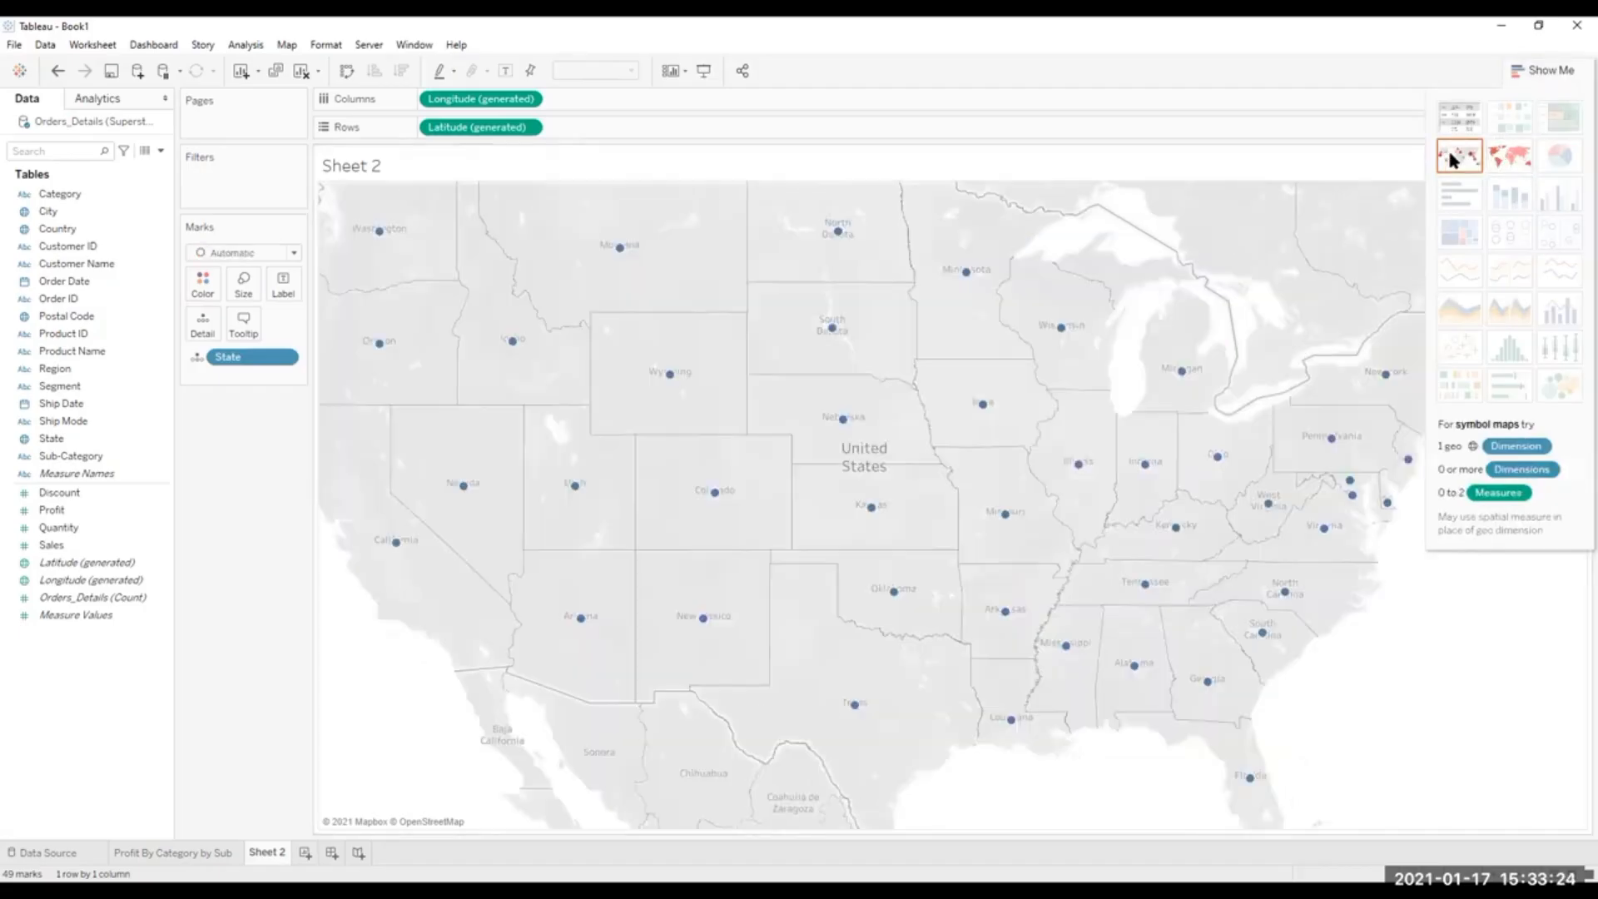
pyautogui.click(1516, 161)
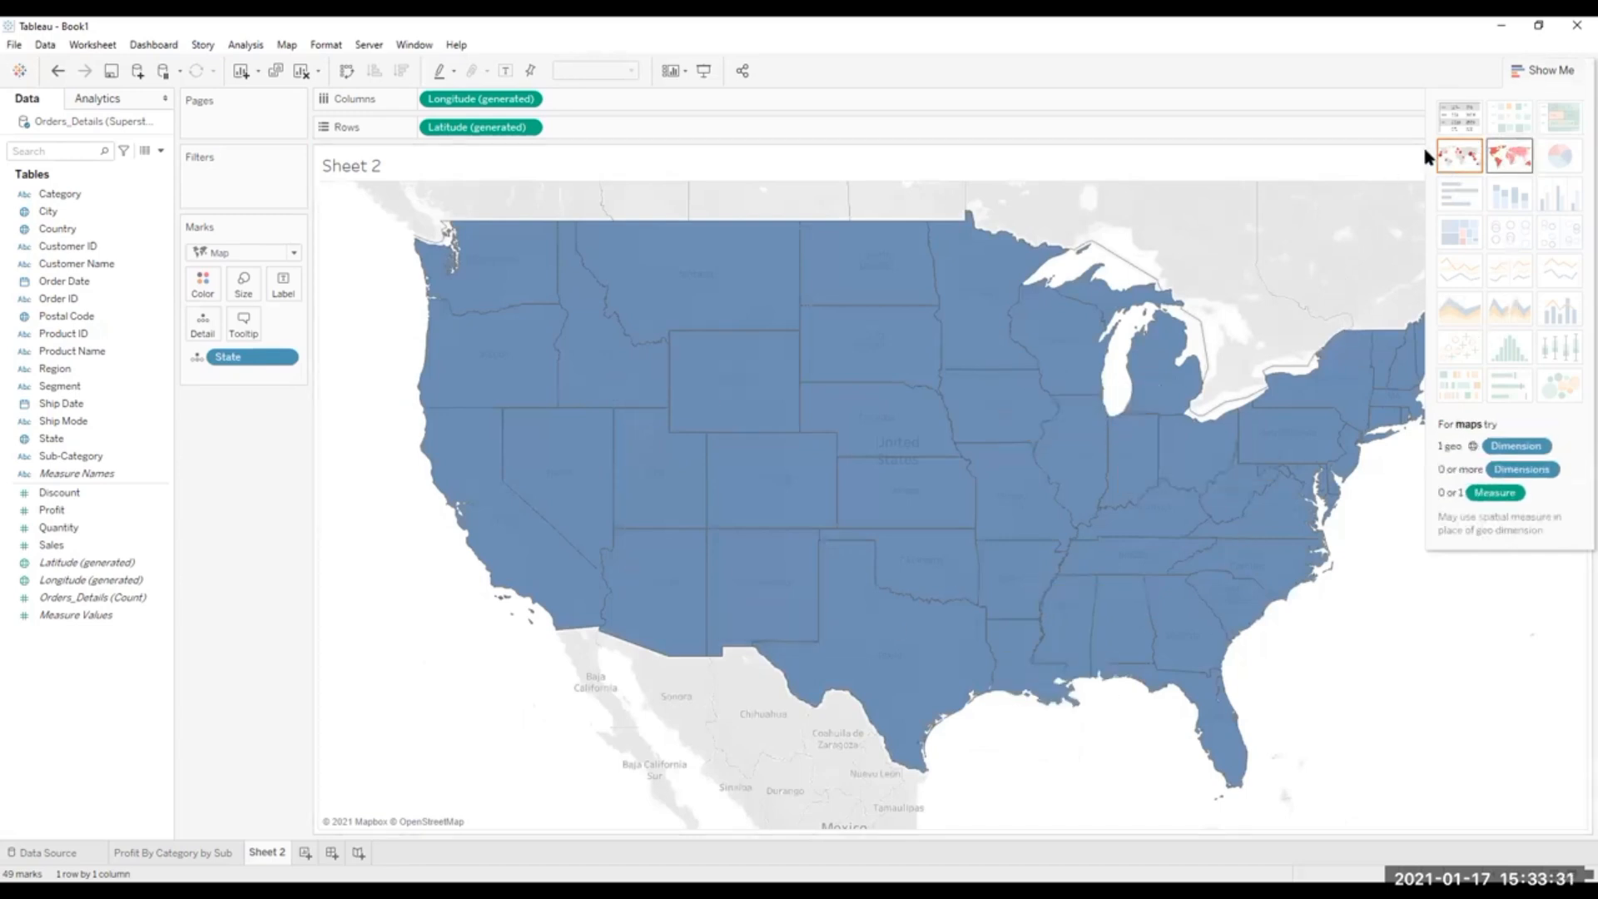
pyautogui.click(1456, 158)
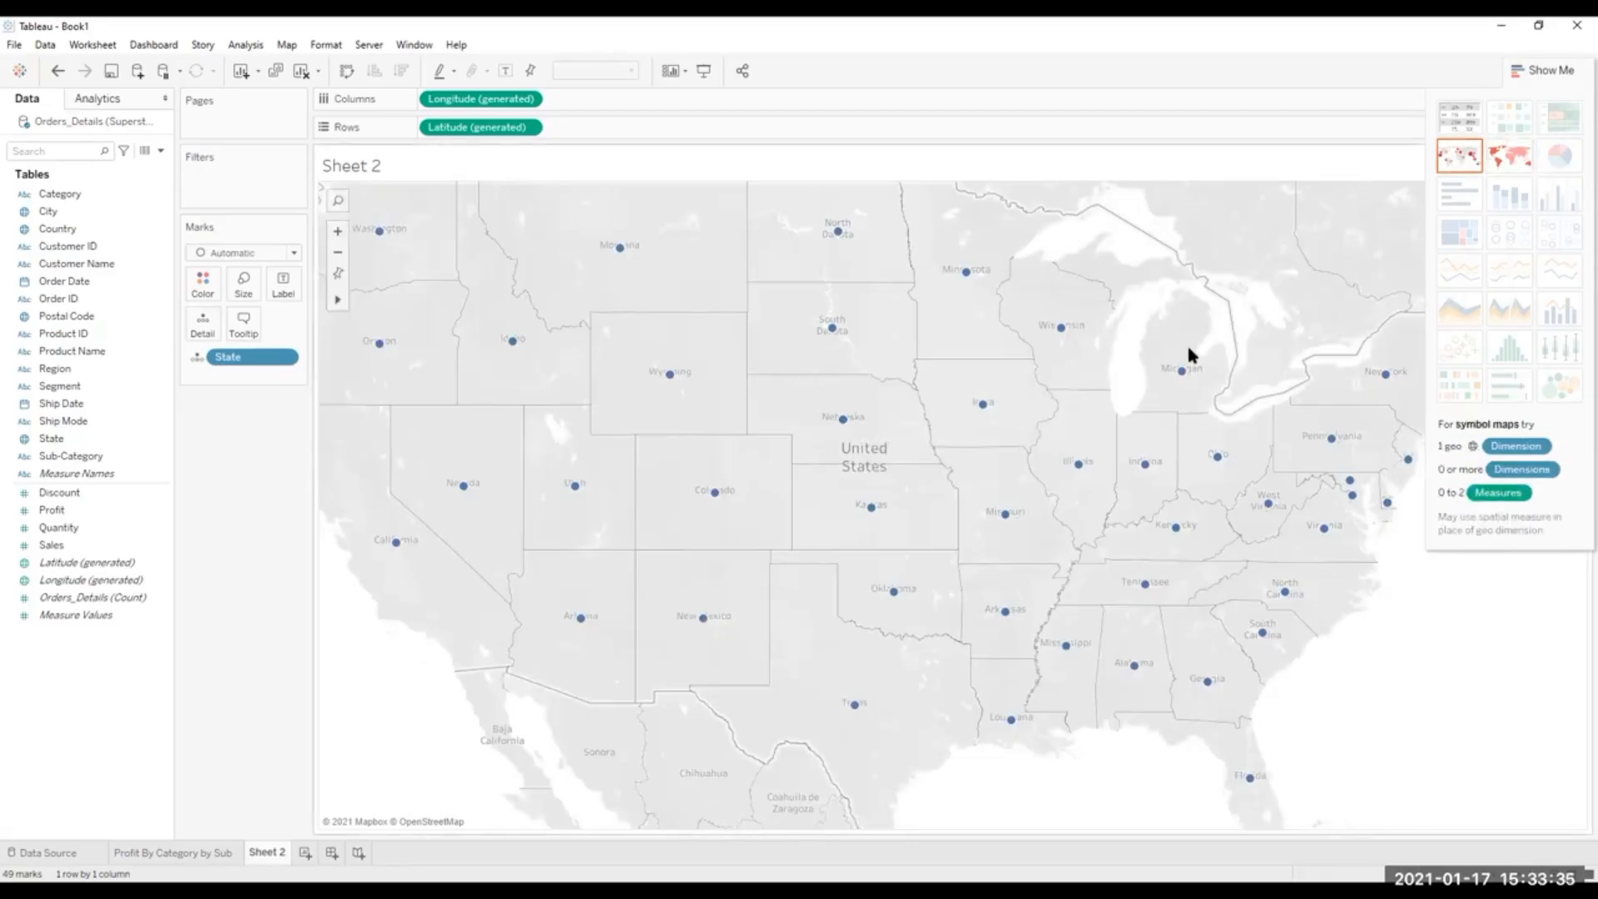
pyautogui.click(1506, 154)
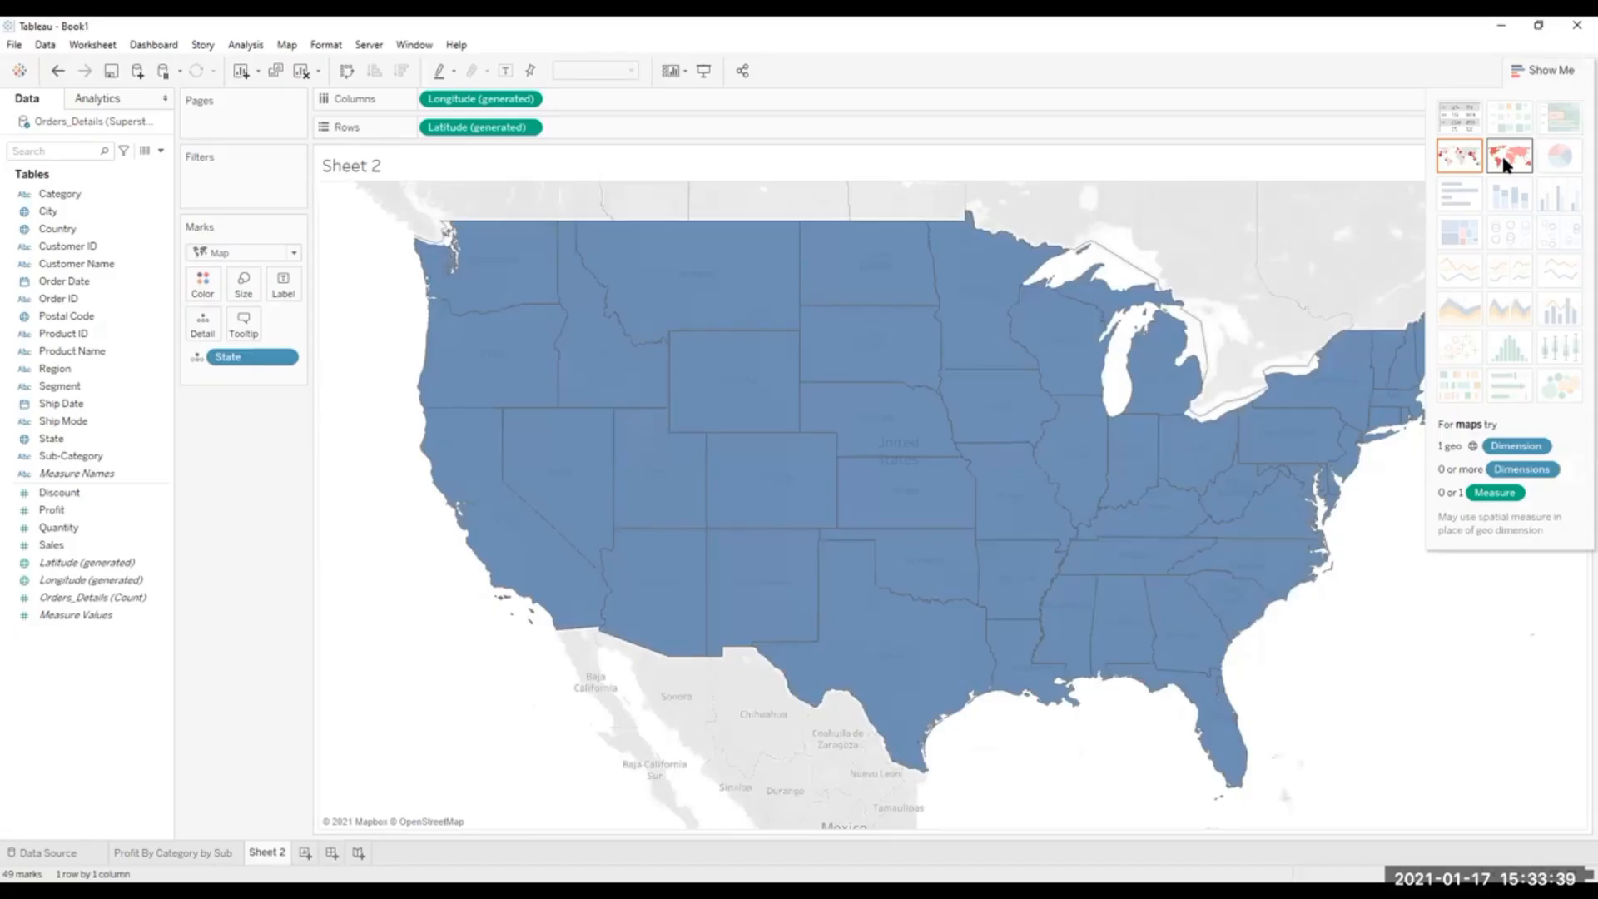
pyautogui.click(1540, 69)
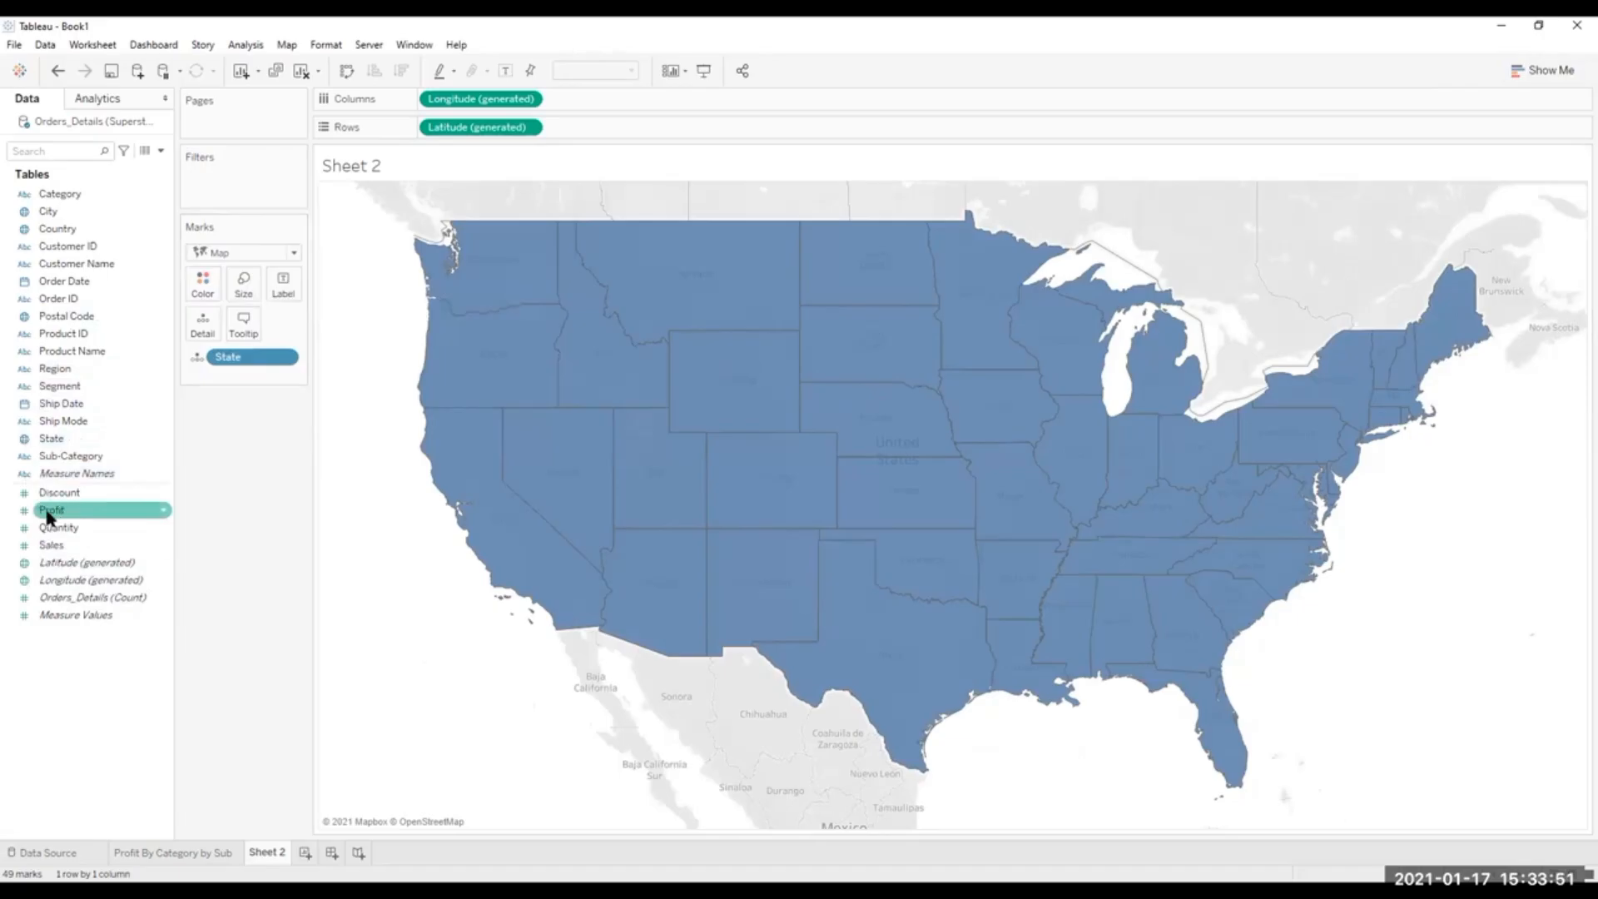
# Color the states on the filled map by Profit and label each state with its Profit.
pyautogui.moveTo(50, 510); pyautogui.dragTo(206, 281)
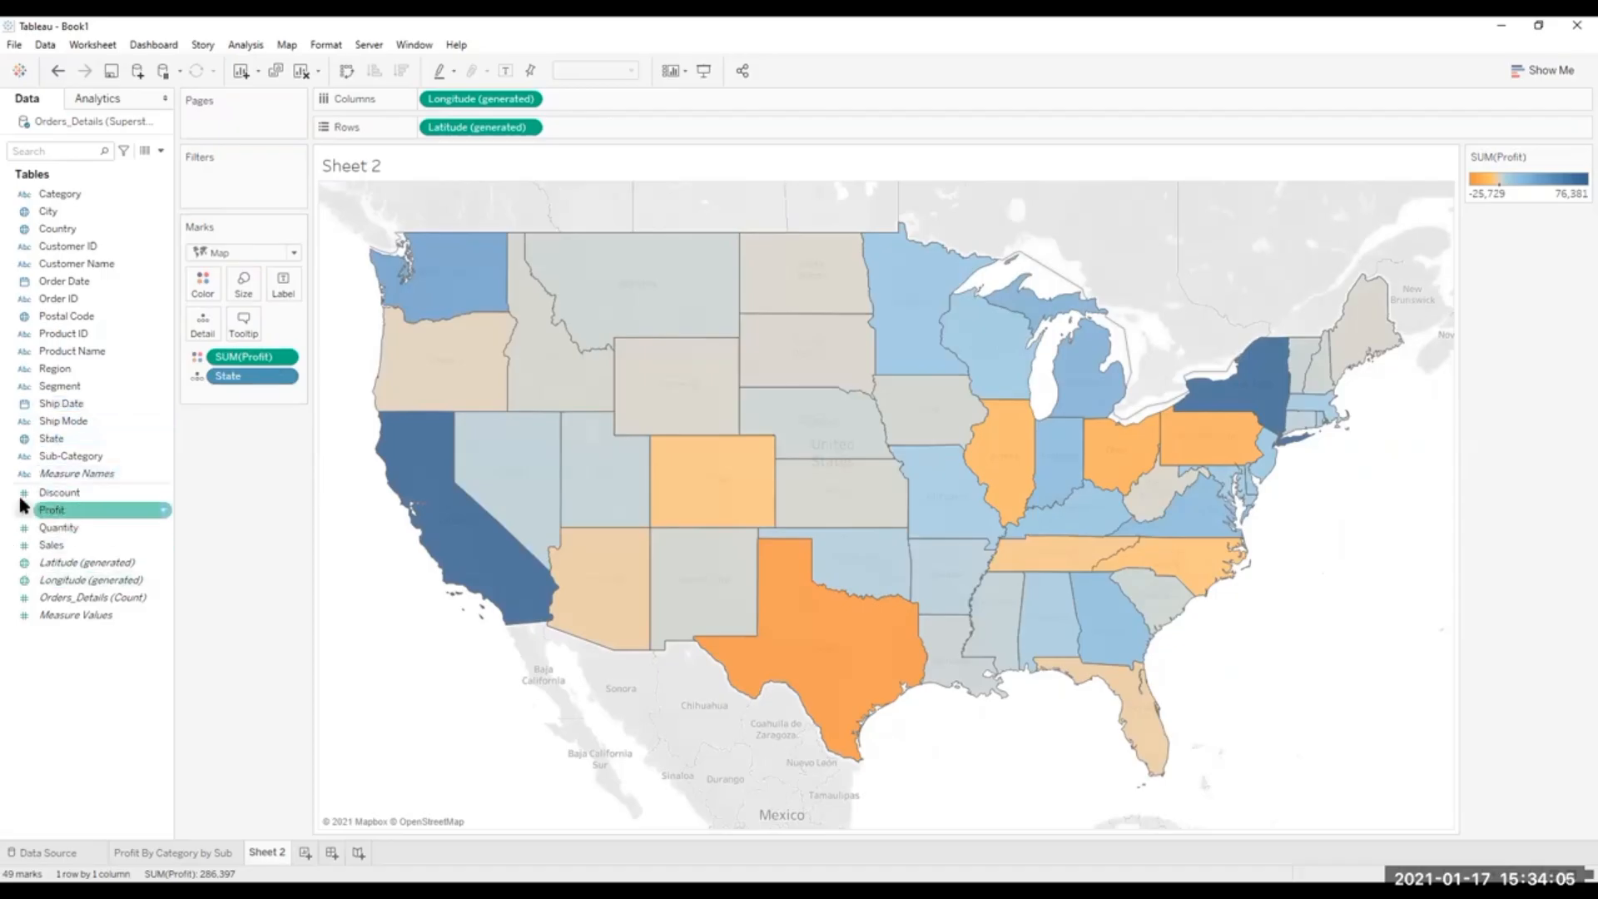
pyautogui.moveTo(44, 511); pyautogui.dragTo(283, 281)
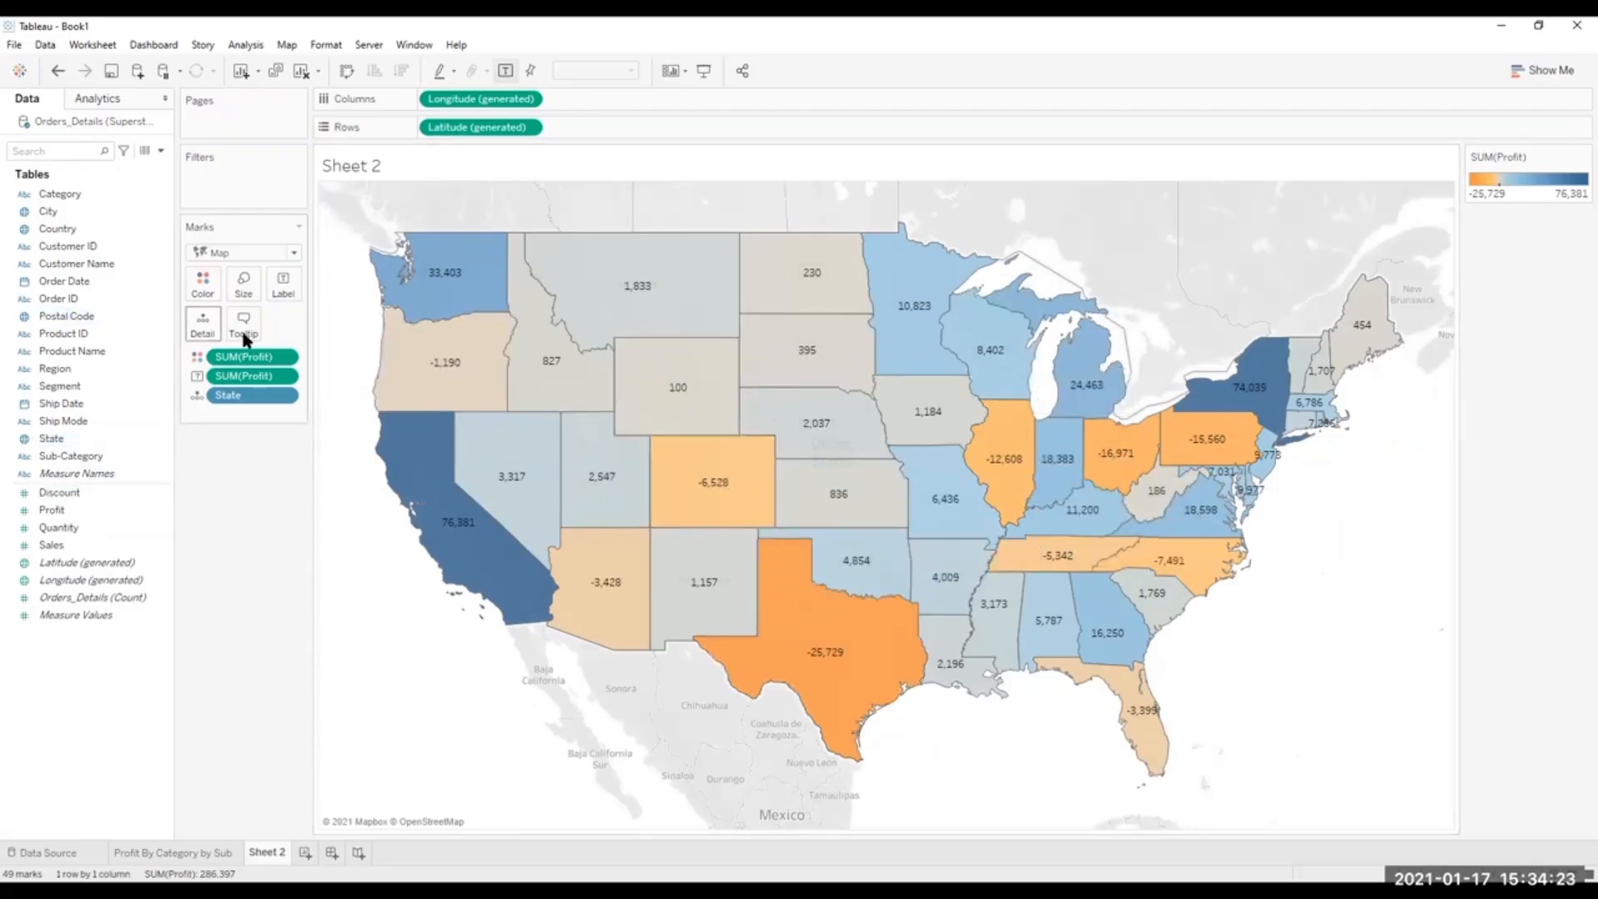
# Apply the Red-Green Diverging palette to the Profit colors on the state map.
pyautogui.click(201, 289)
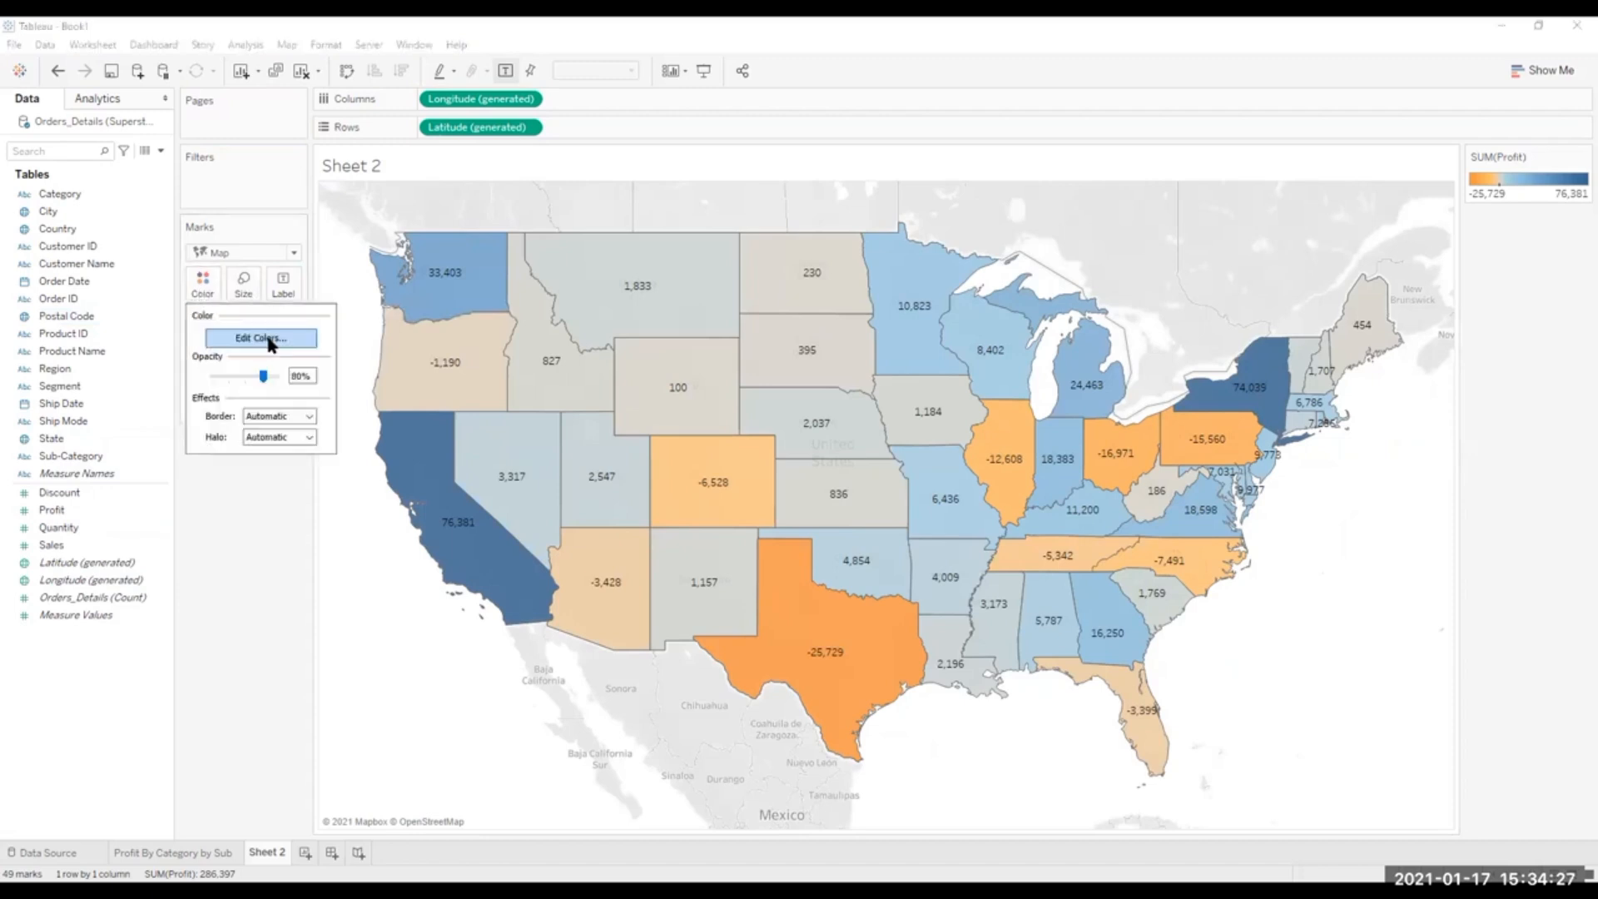
pyautogui.click(261, 337)
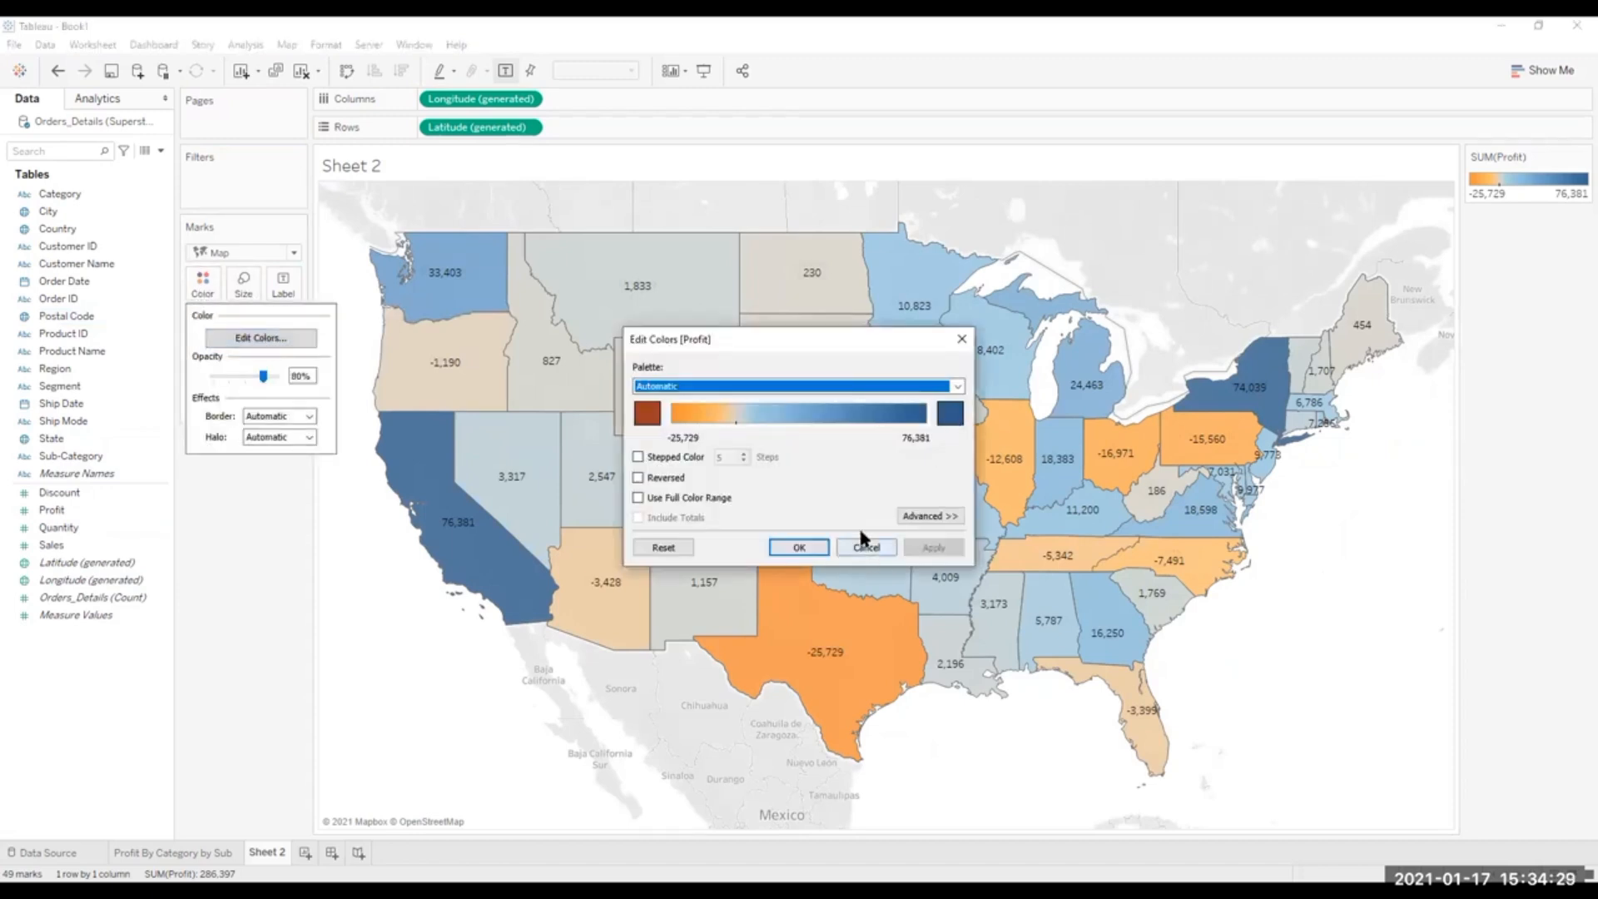
pyautogui.click(957, 386)
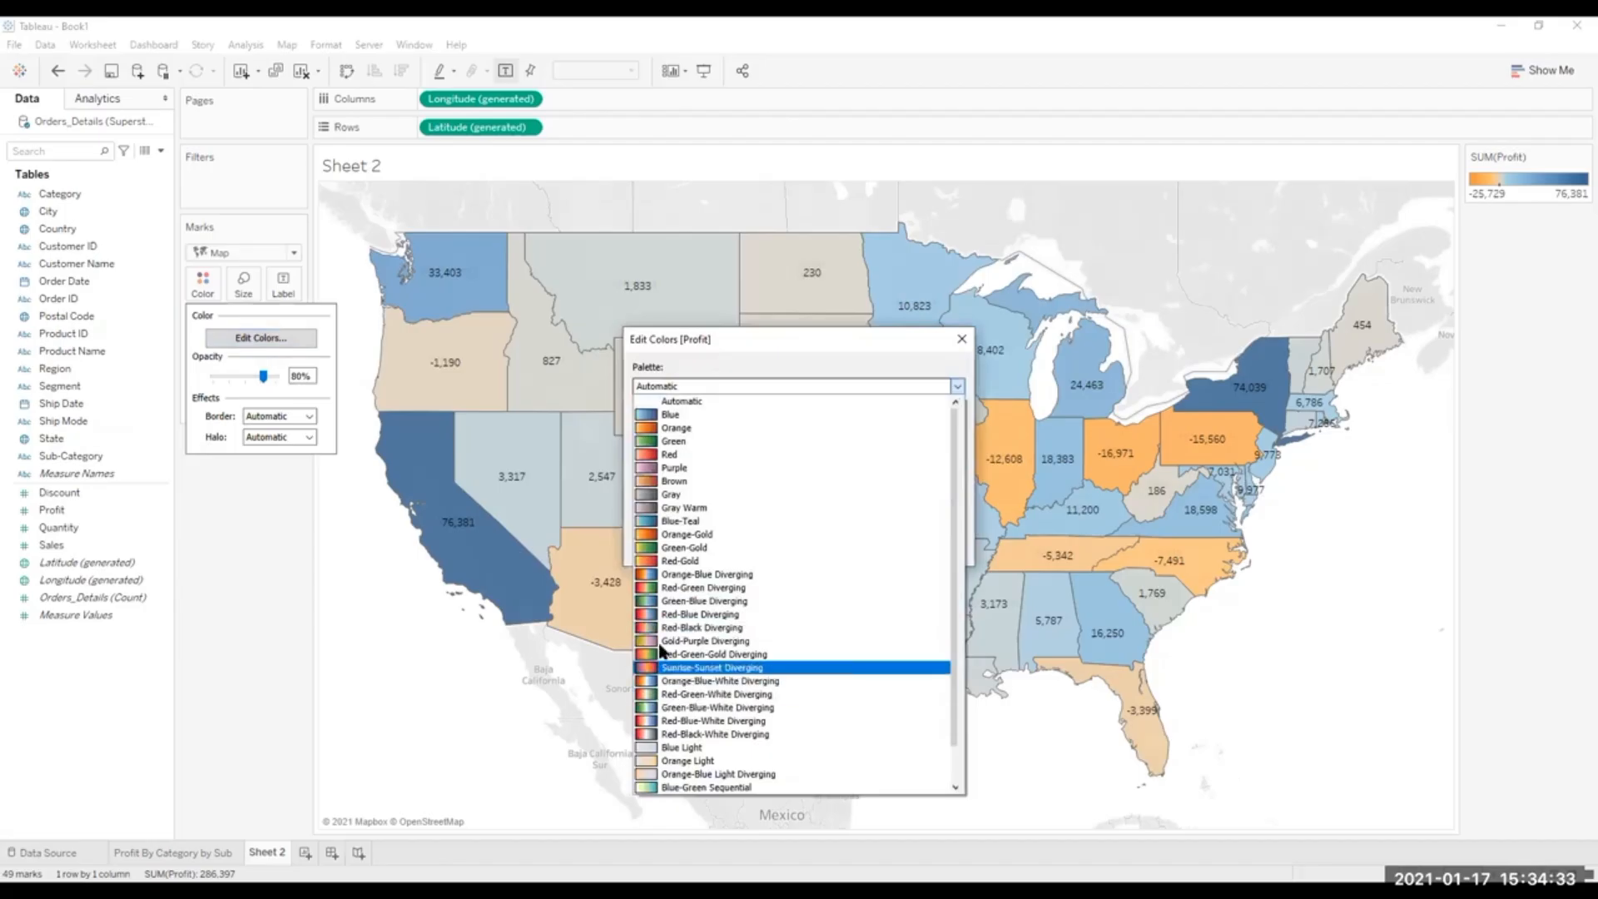
pyautogui.click(666, 587)
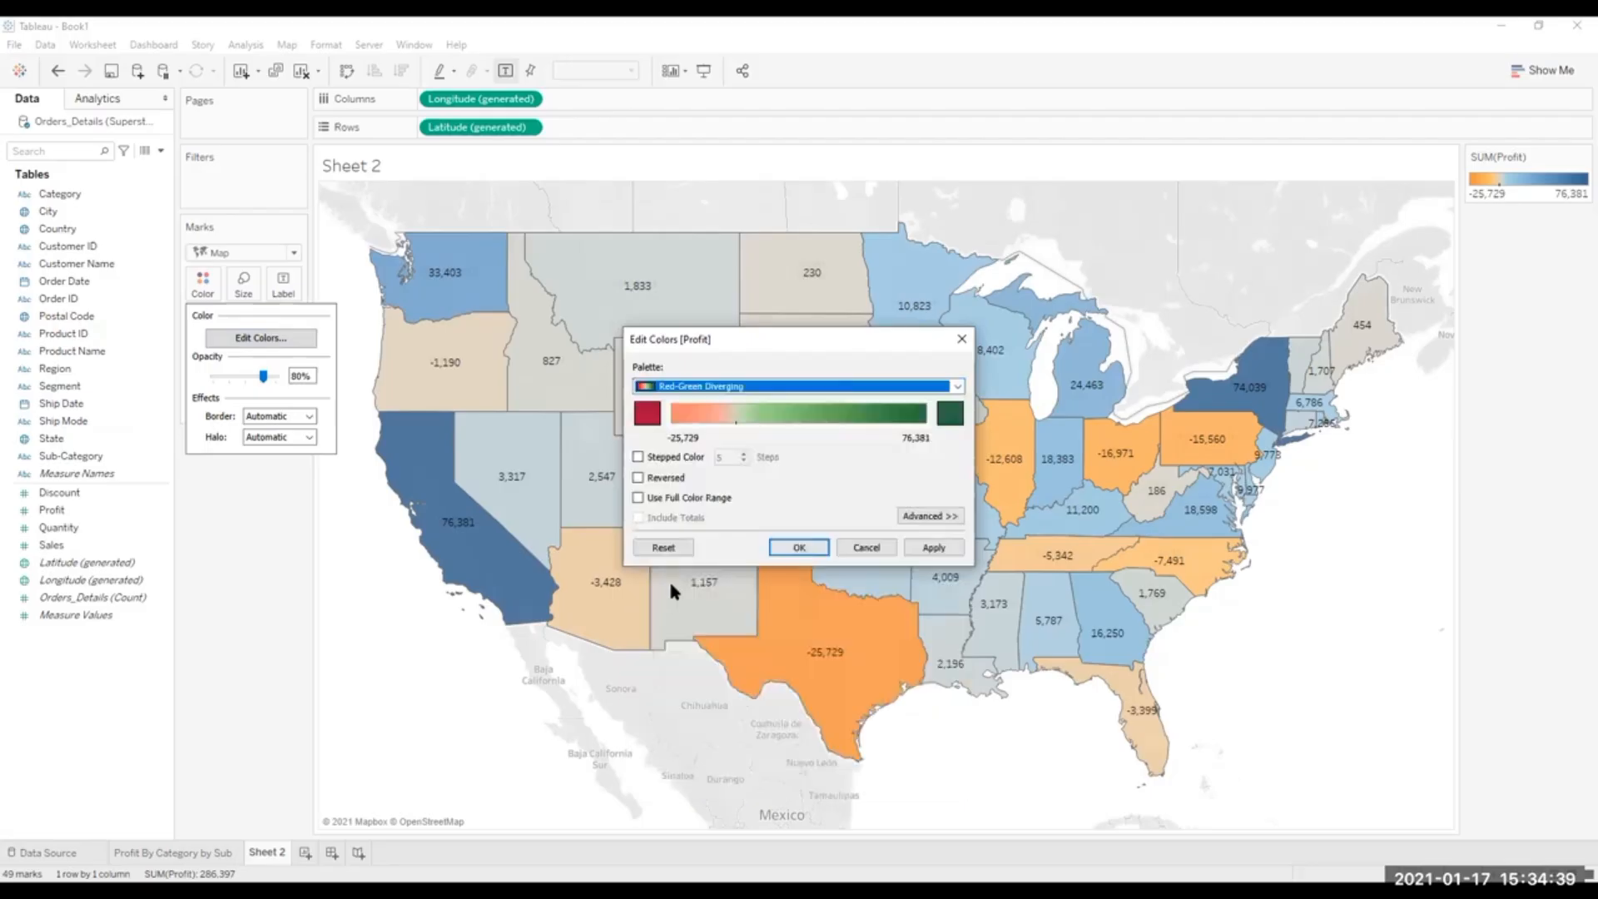
pyautogui.click(931, 547)
pyautogui.click(798, 547)
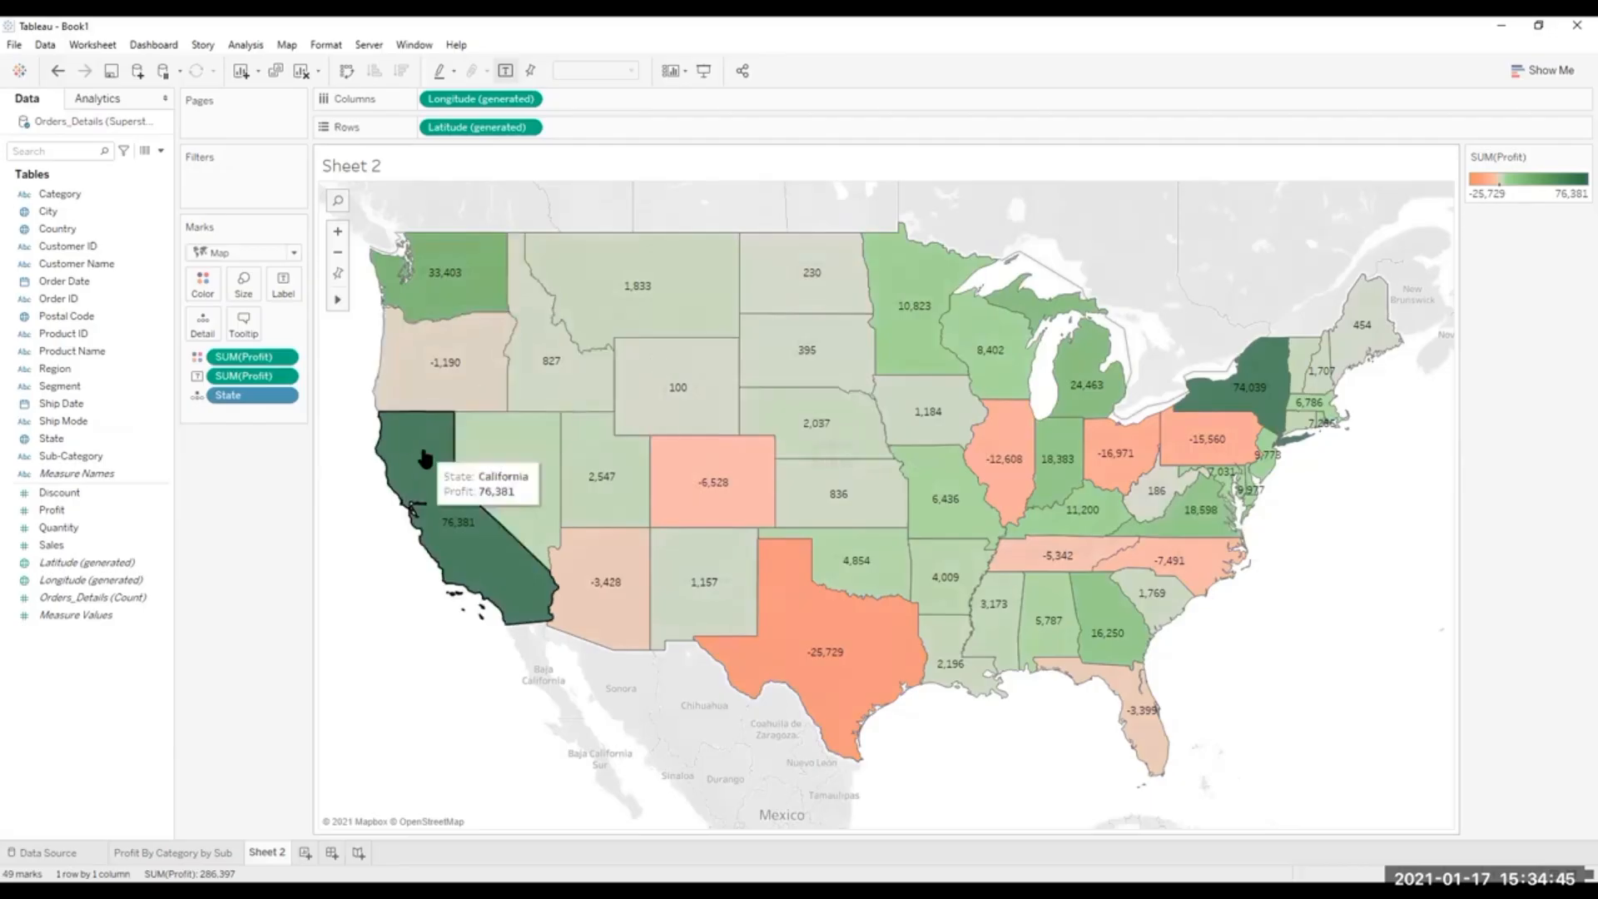
pyautogui.moveTo(545, 388)
pyautogui.moveTo(538, 428)
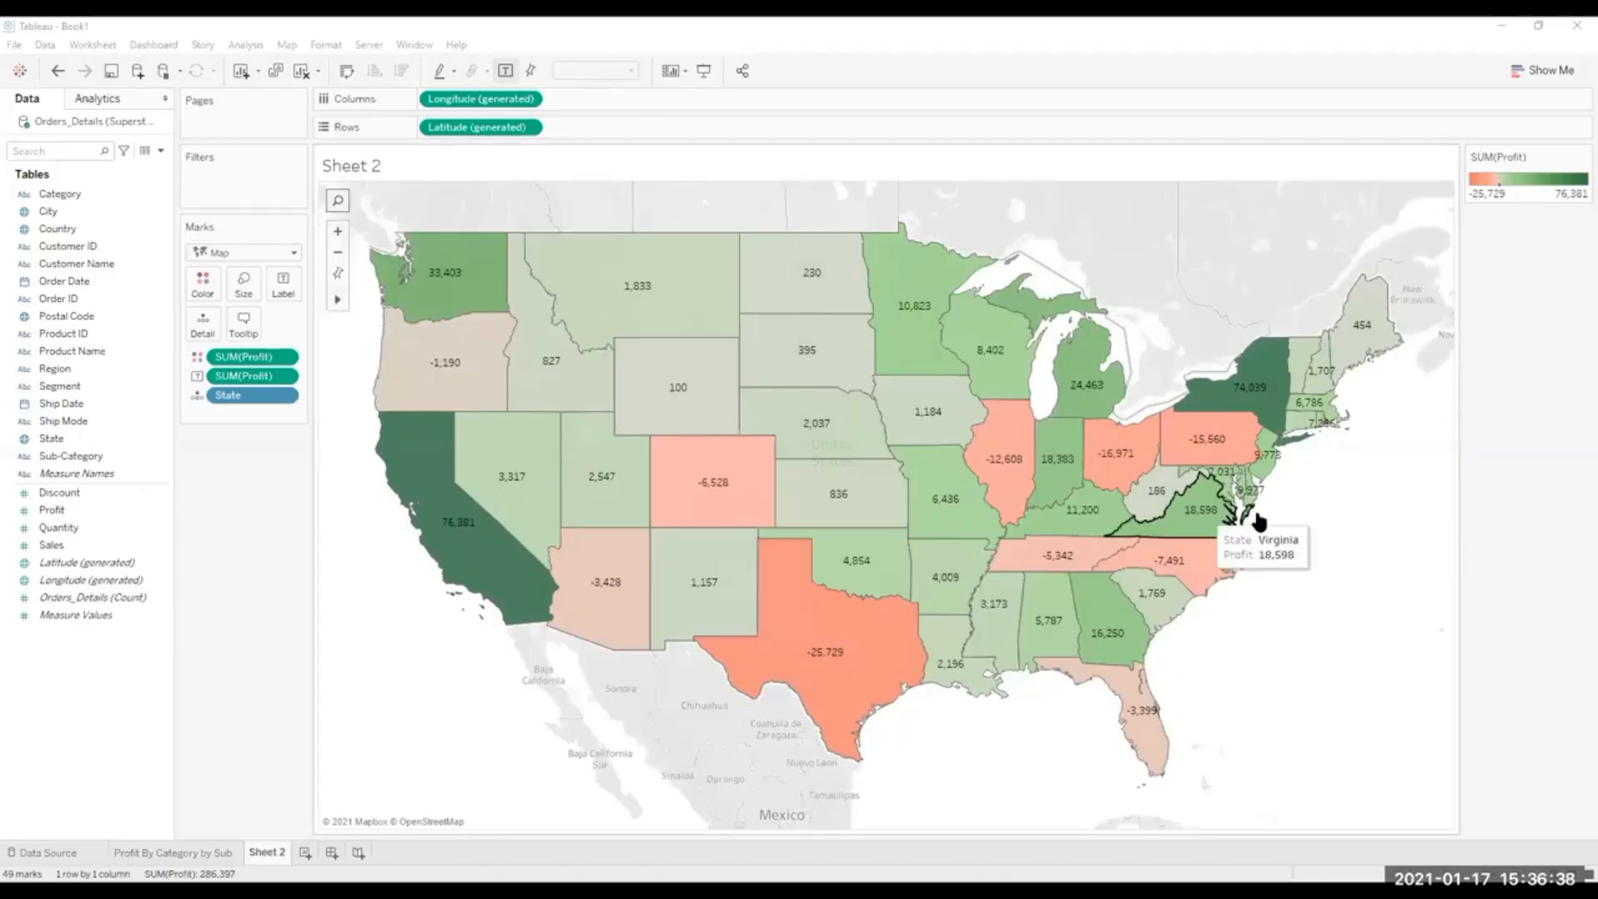
pyautogui.moveTo(887, 472)
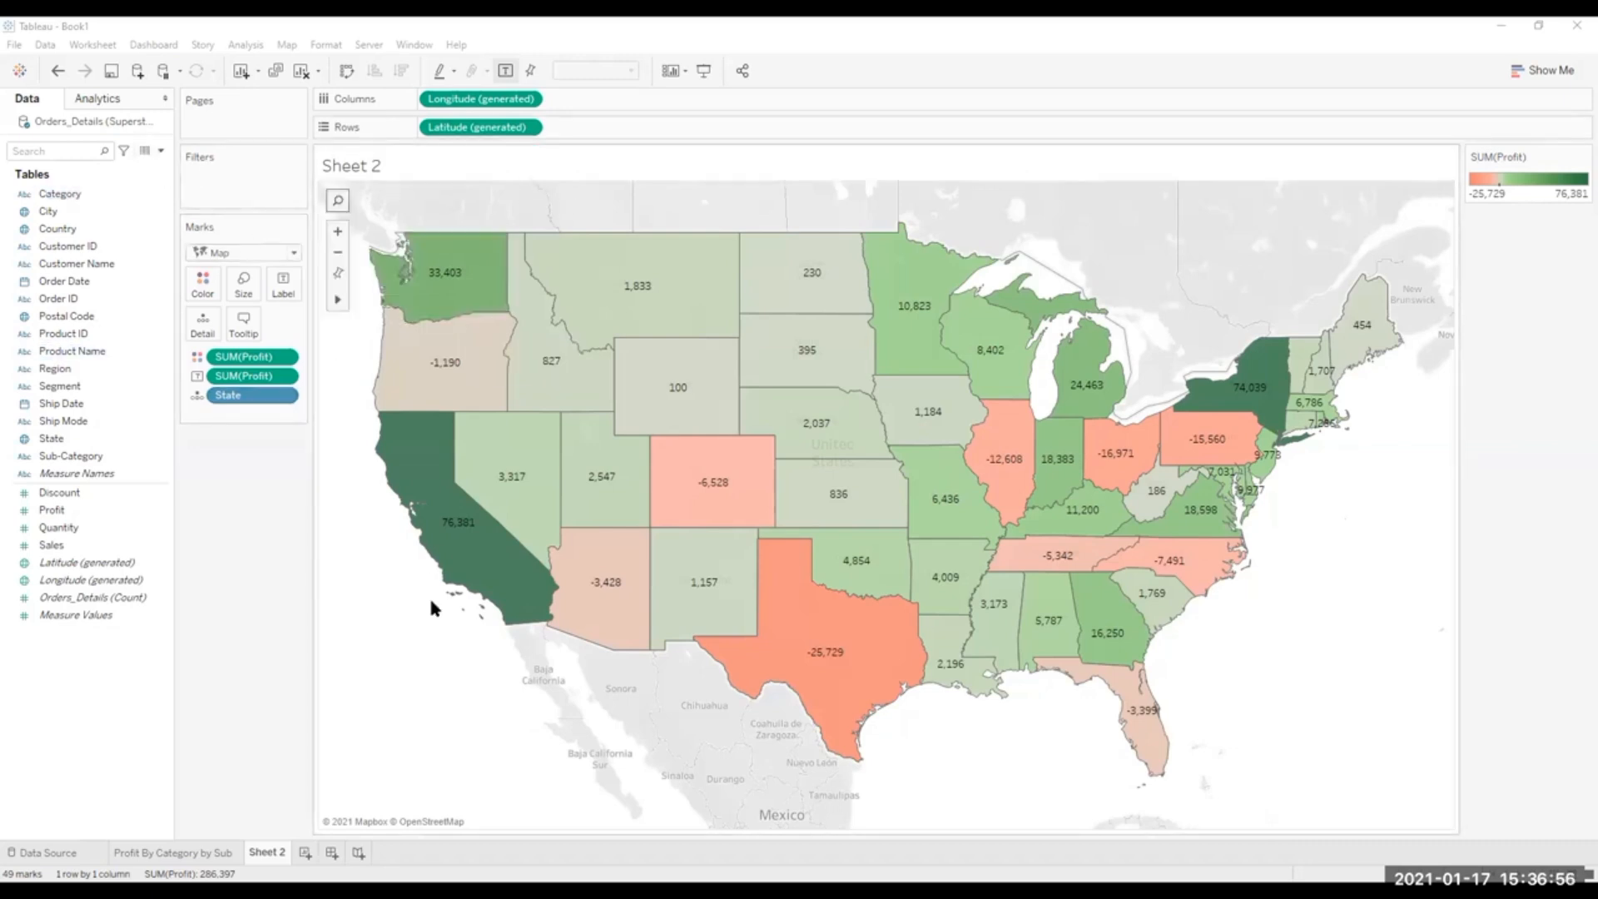
# Rename Sheet 2 as "Profit By State".
pyautogui.doubleClick(278, 853)
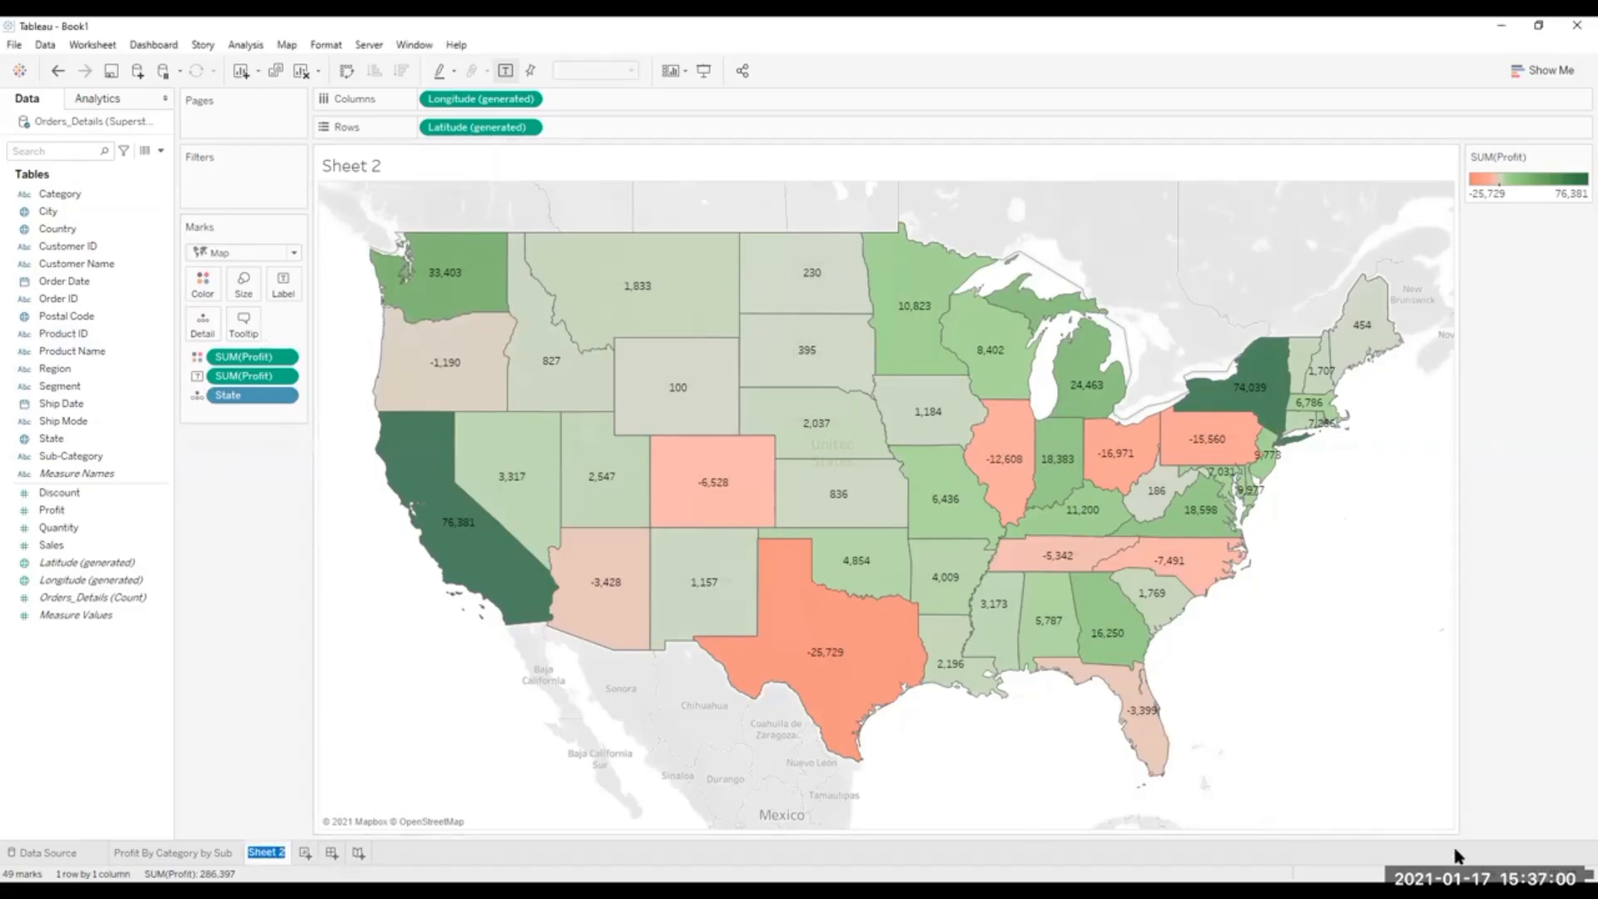
pyautogui.write('Profit By State')
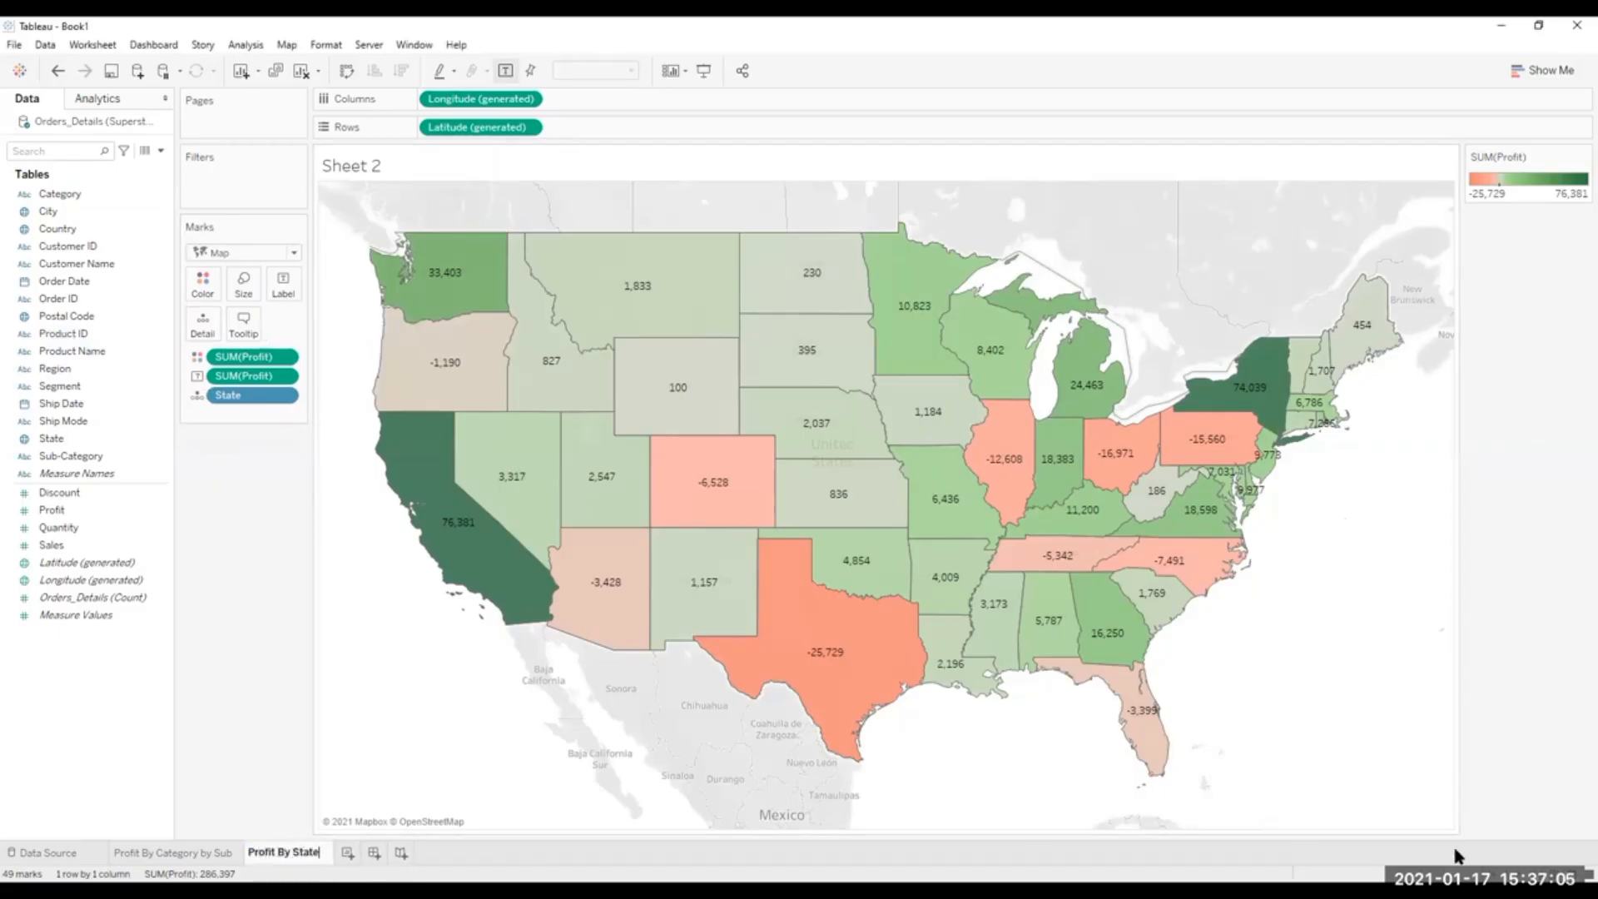
pyautogui.press('Return')
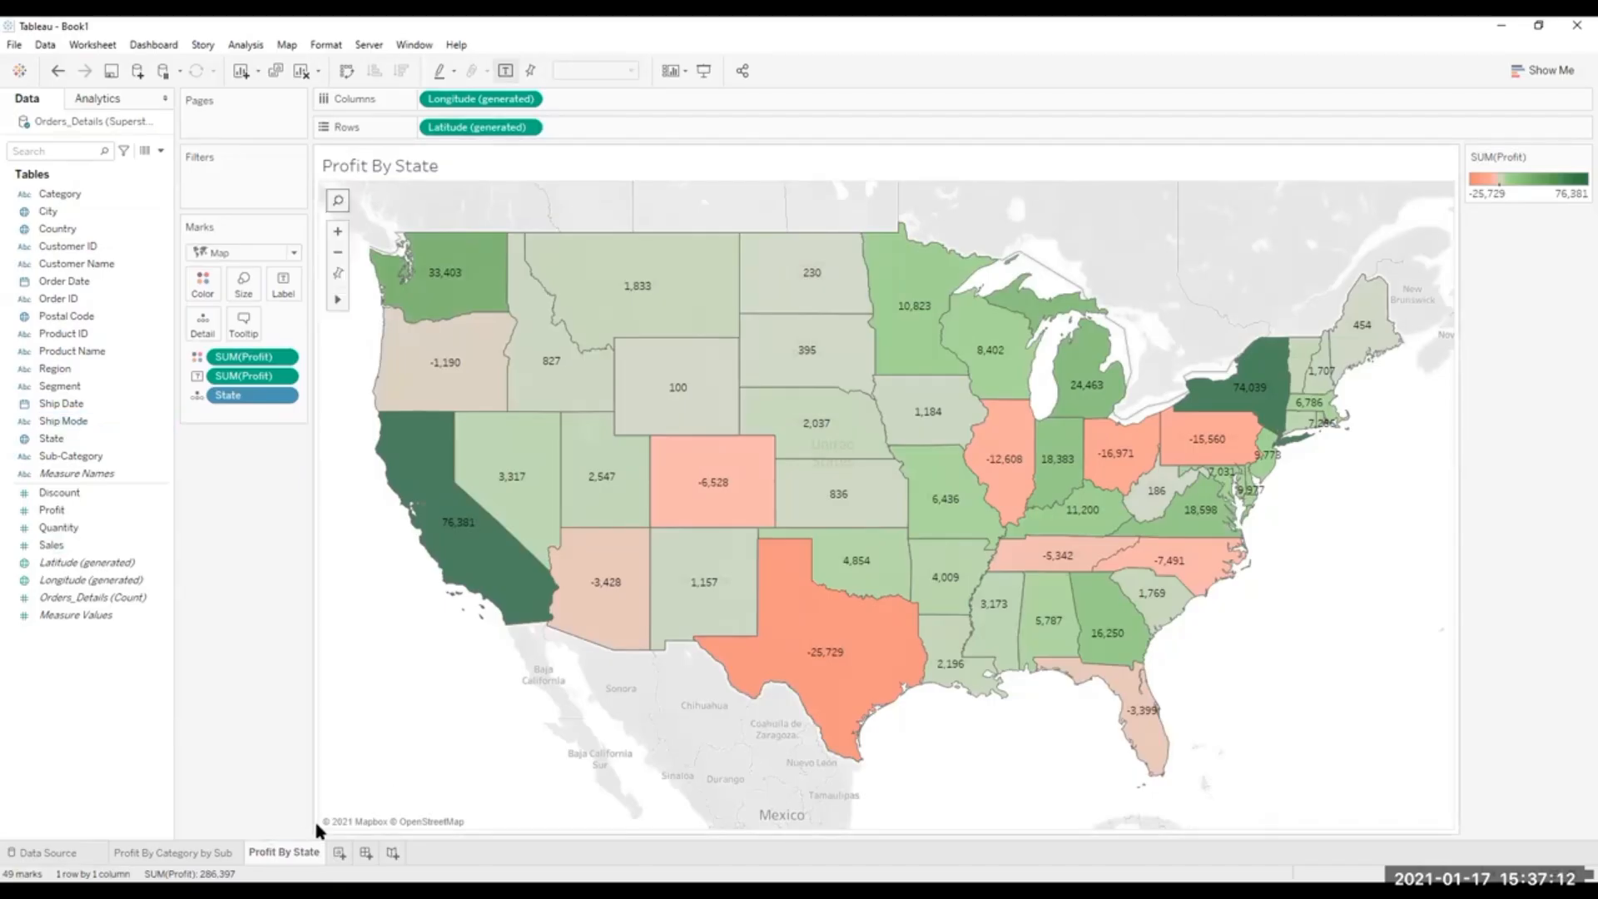
# Add a new worksheet and place Order Date on Columns by year.
pyautogui.click(338, 854)
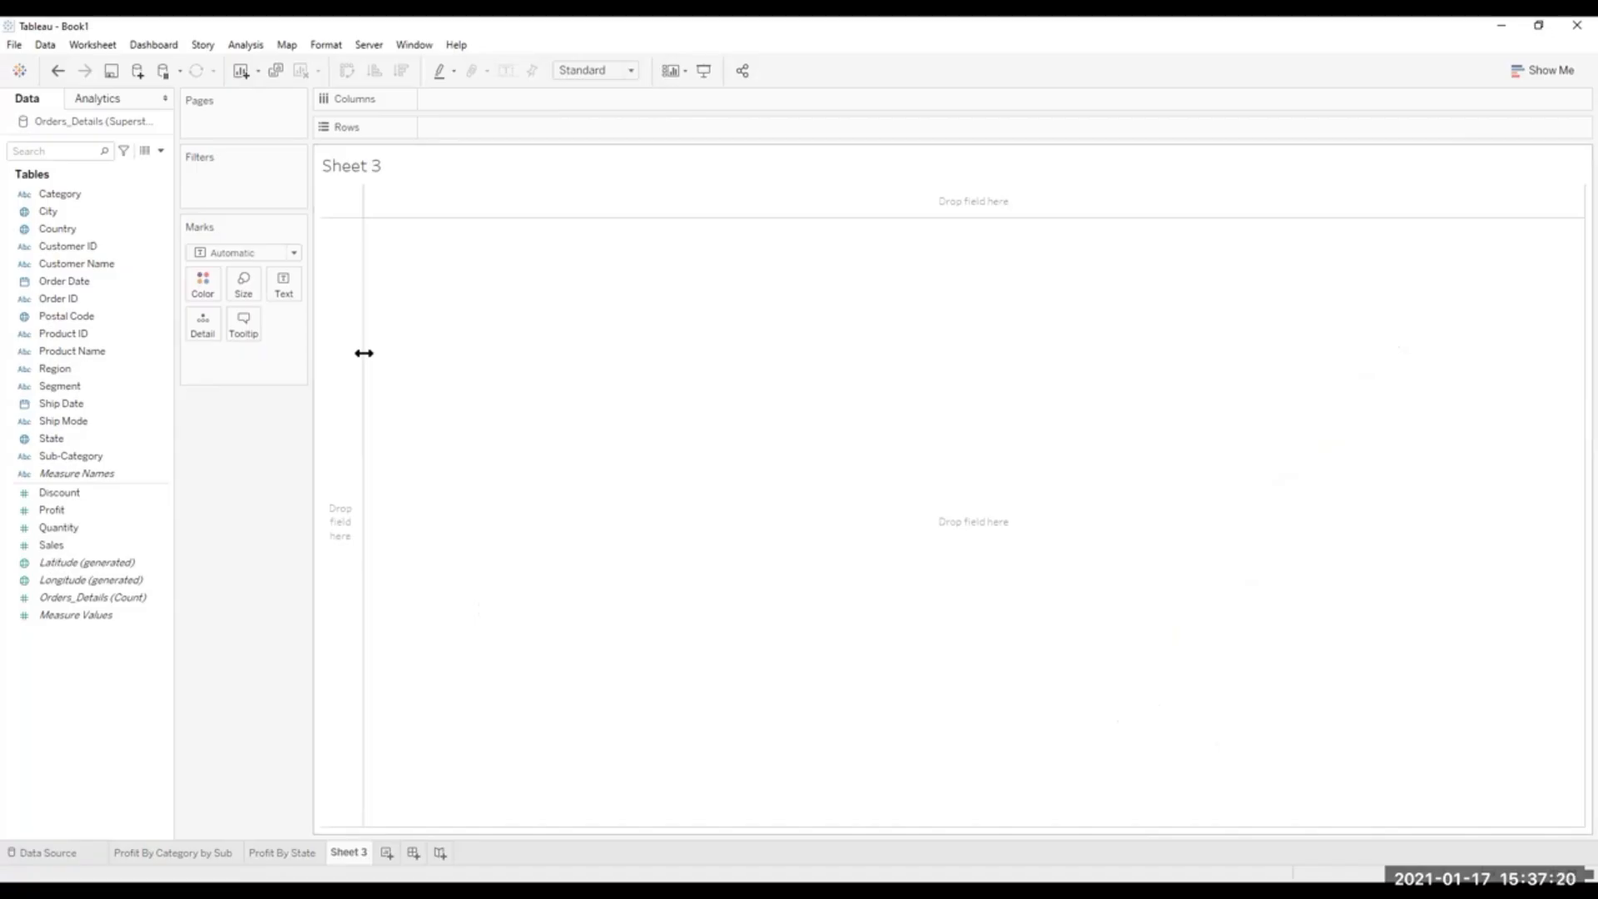
pyautogui.click(99, 212)
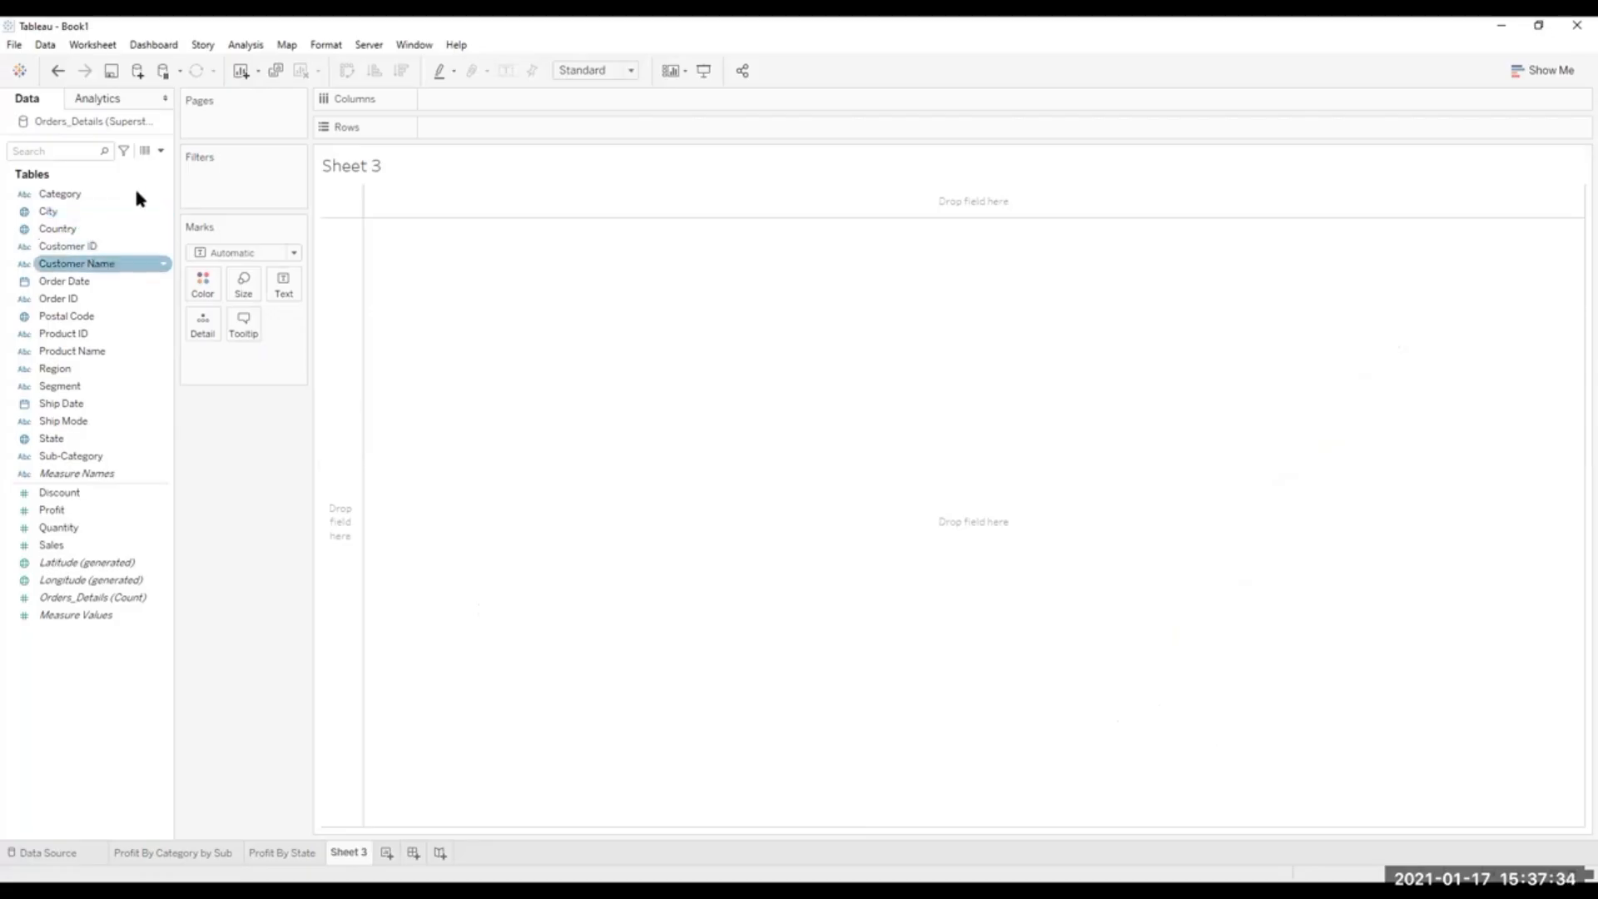
pyautogui.click(101, 229)
pyautogui.click(97, 248)
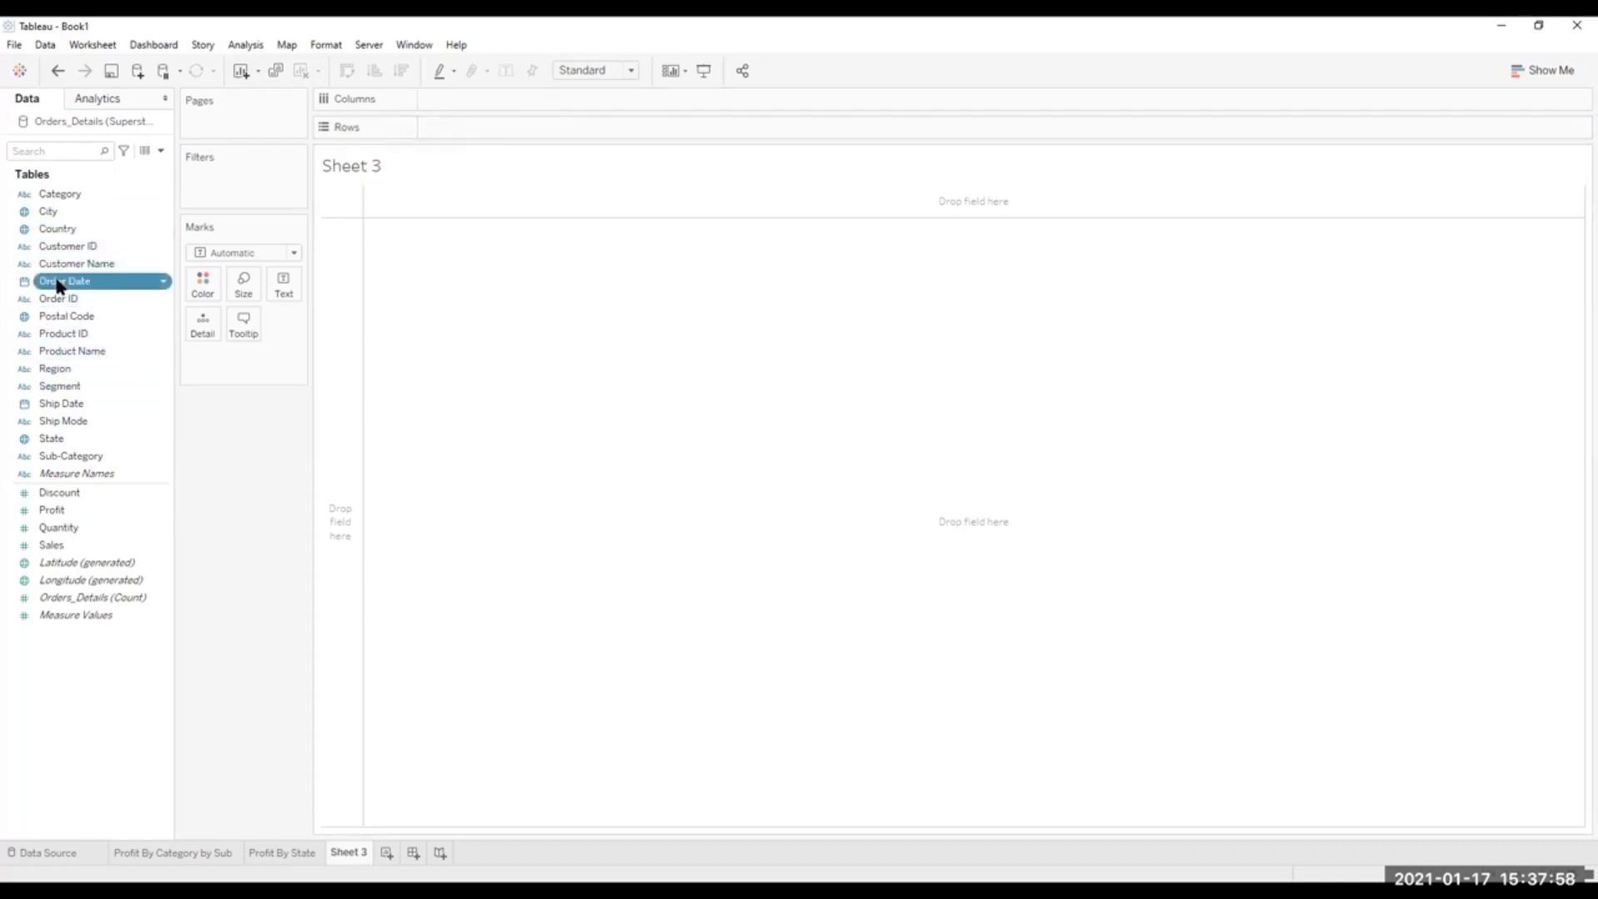
pyautogui.moveTo(59, 283); pyautogui.dragTo(447, 93)
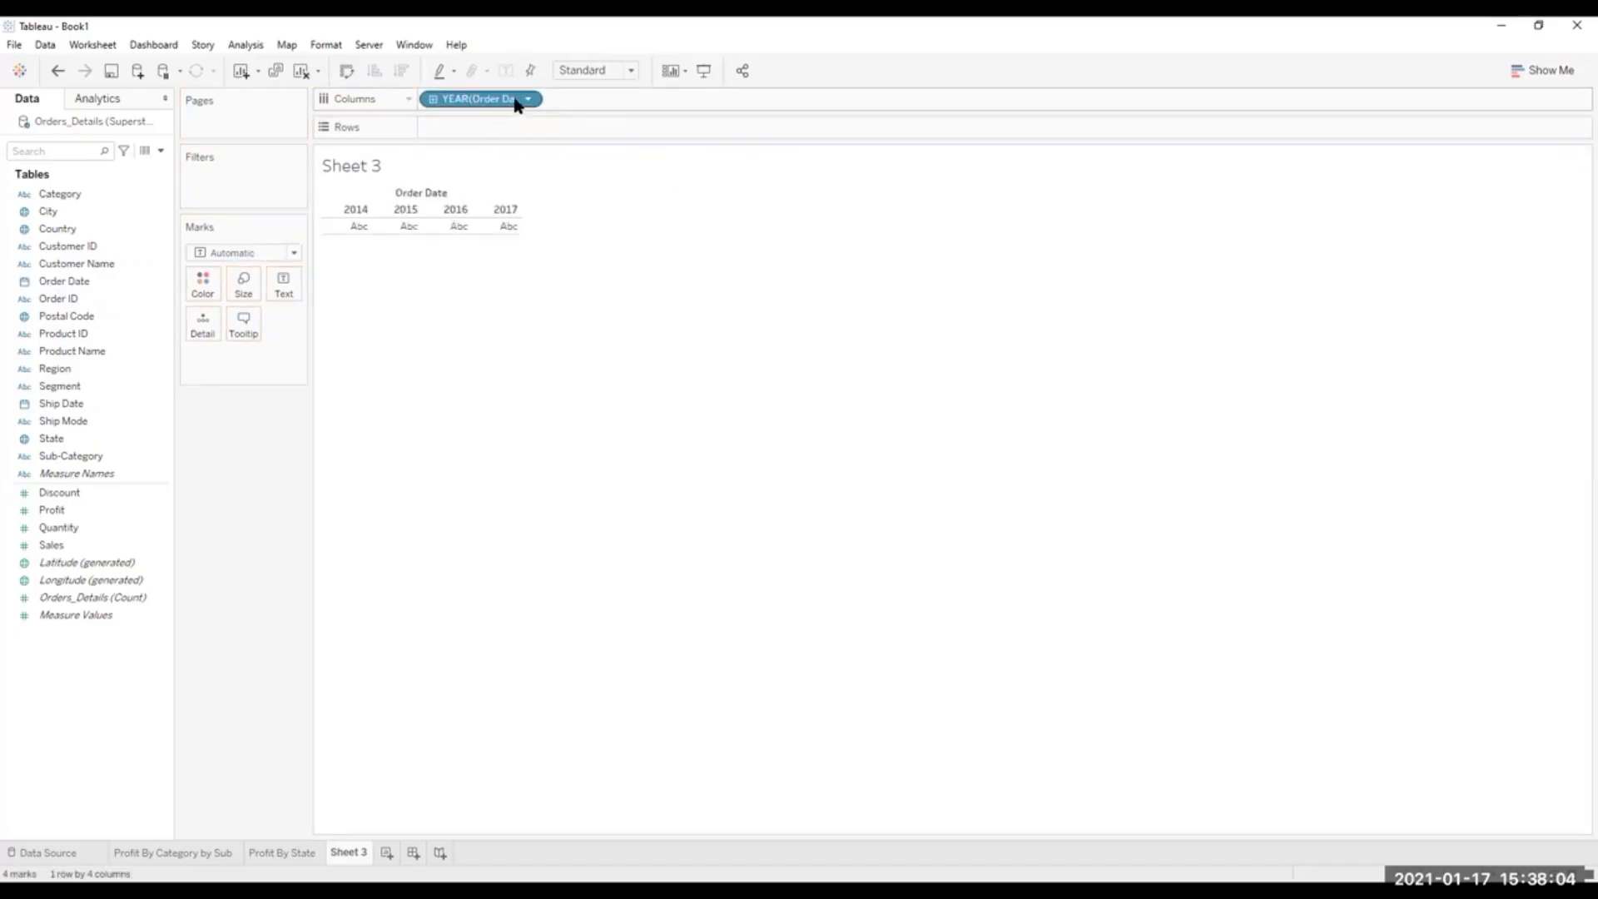
# Drill the order date down from year to quarter, month and day levels.
pyautogui.click(431, 99)
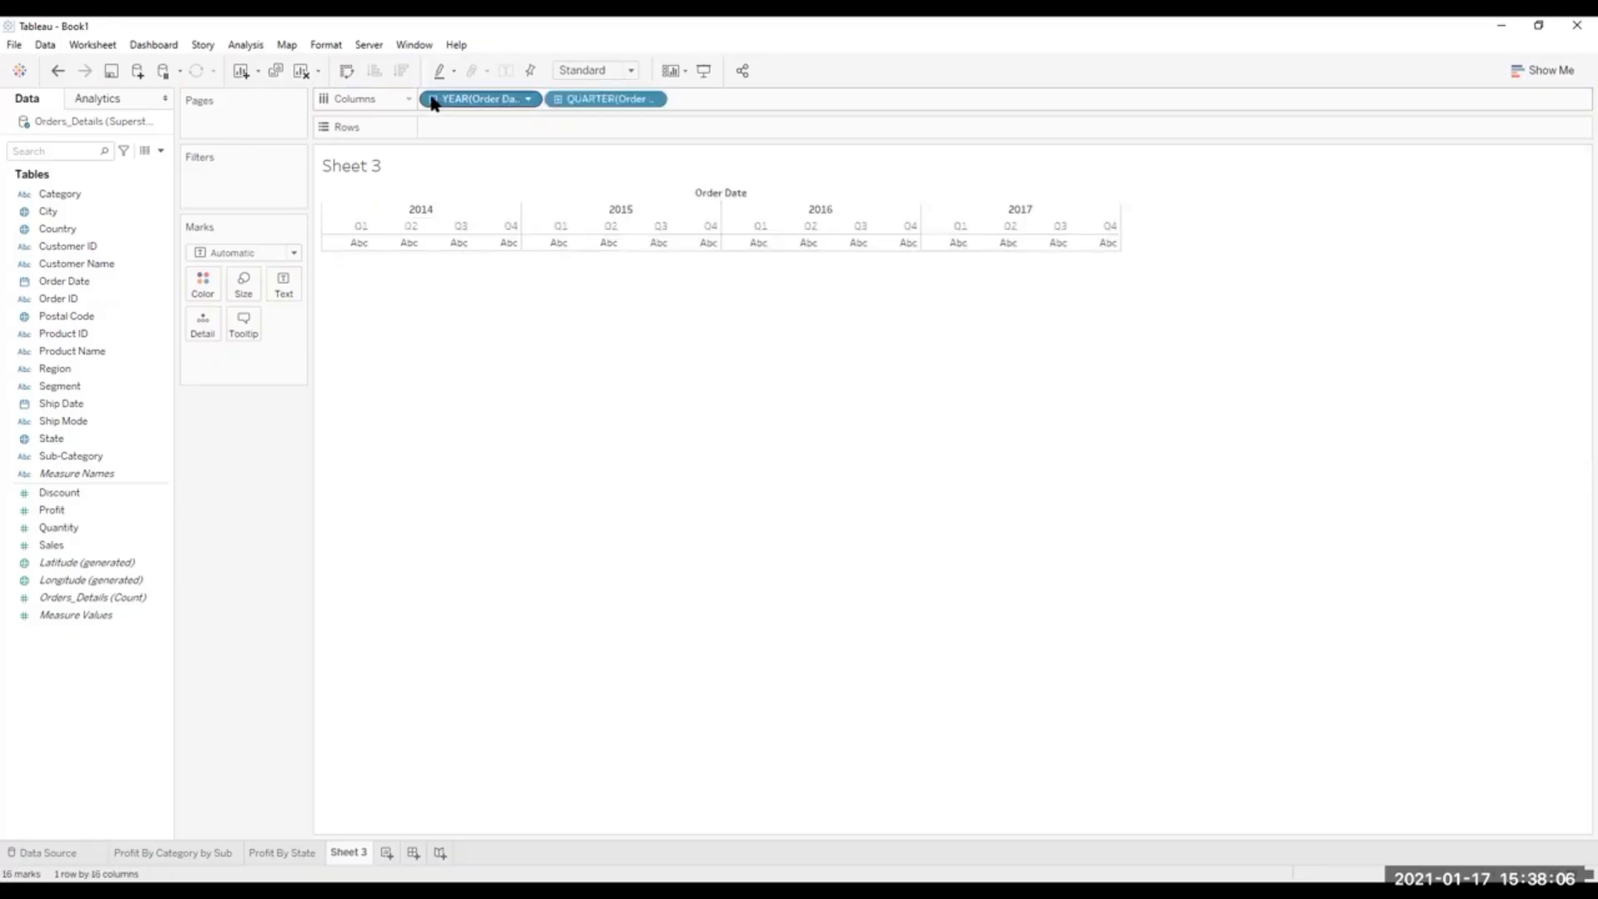
pyautogui.click(557, 99)
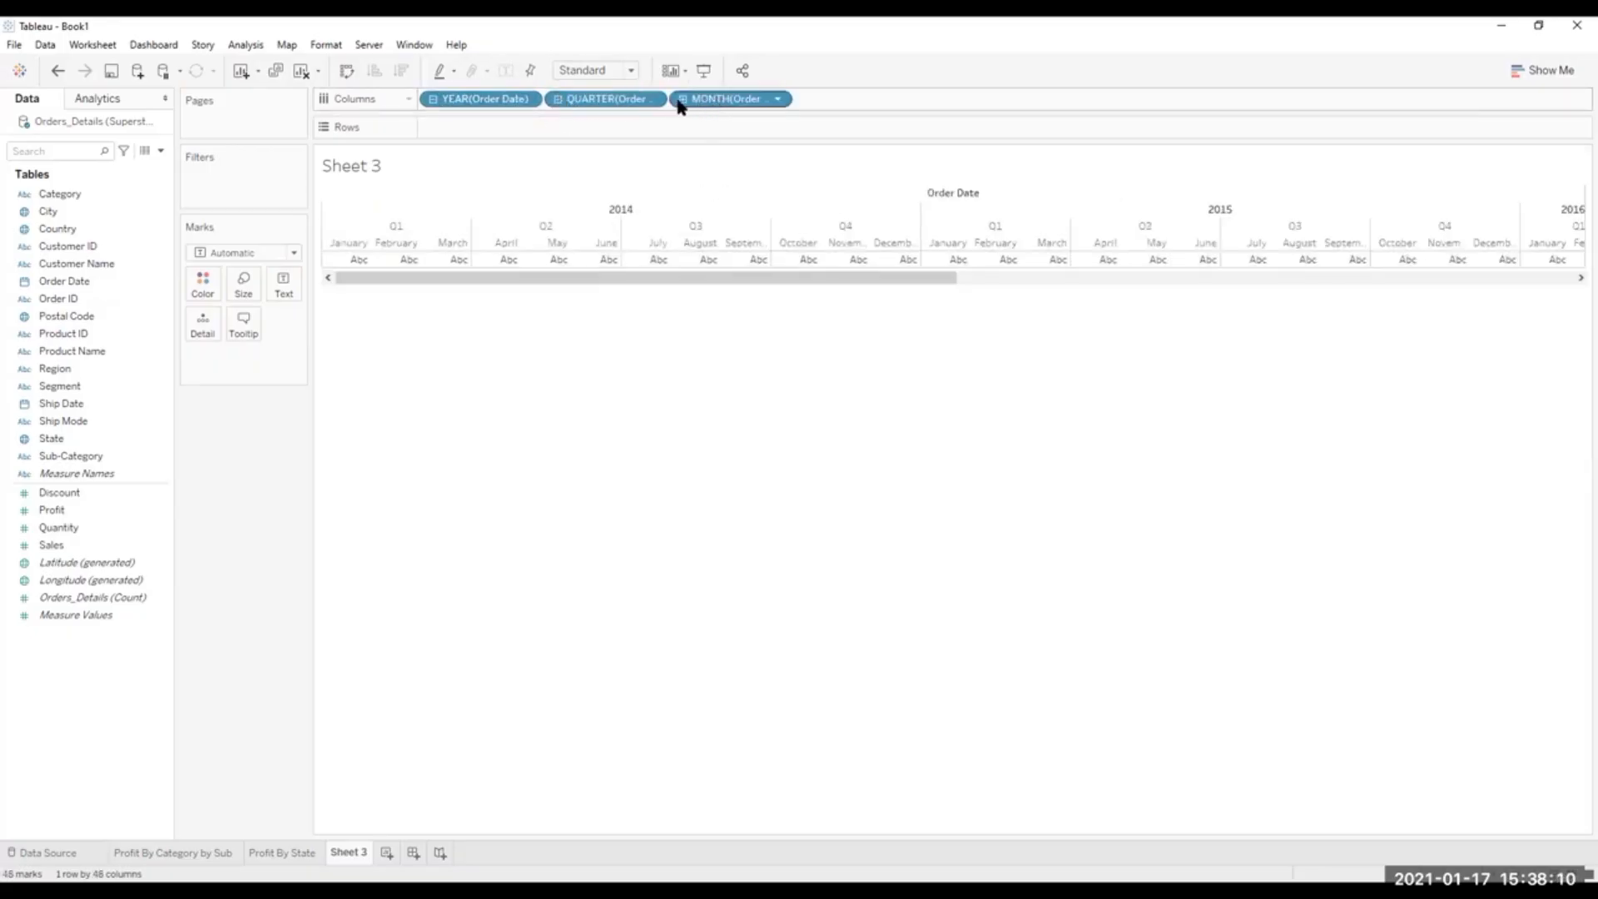
pyautogui.click(683, 99)
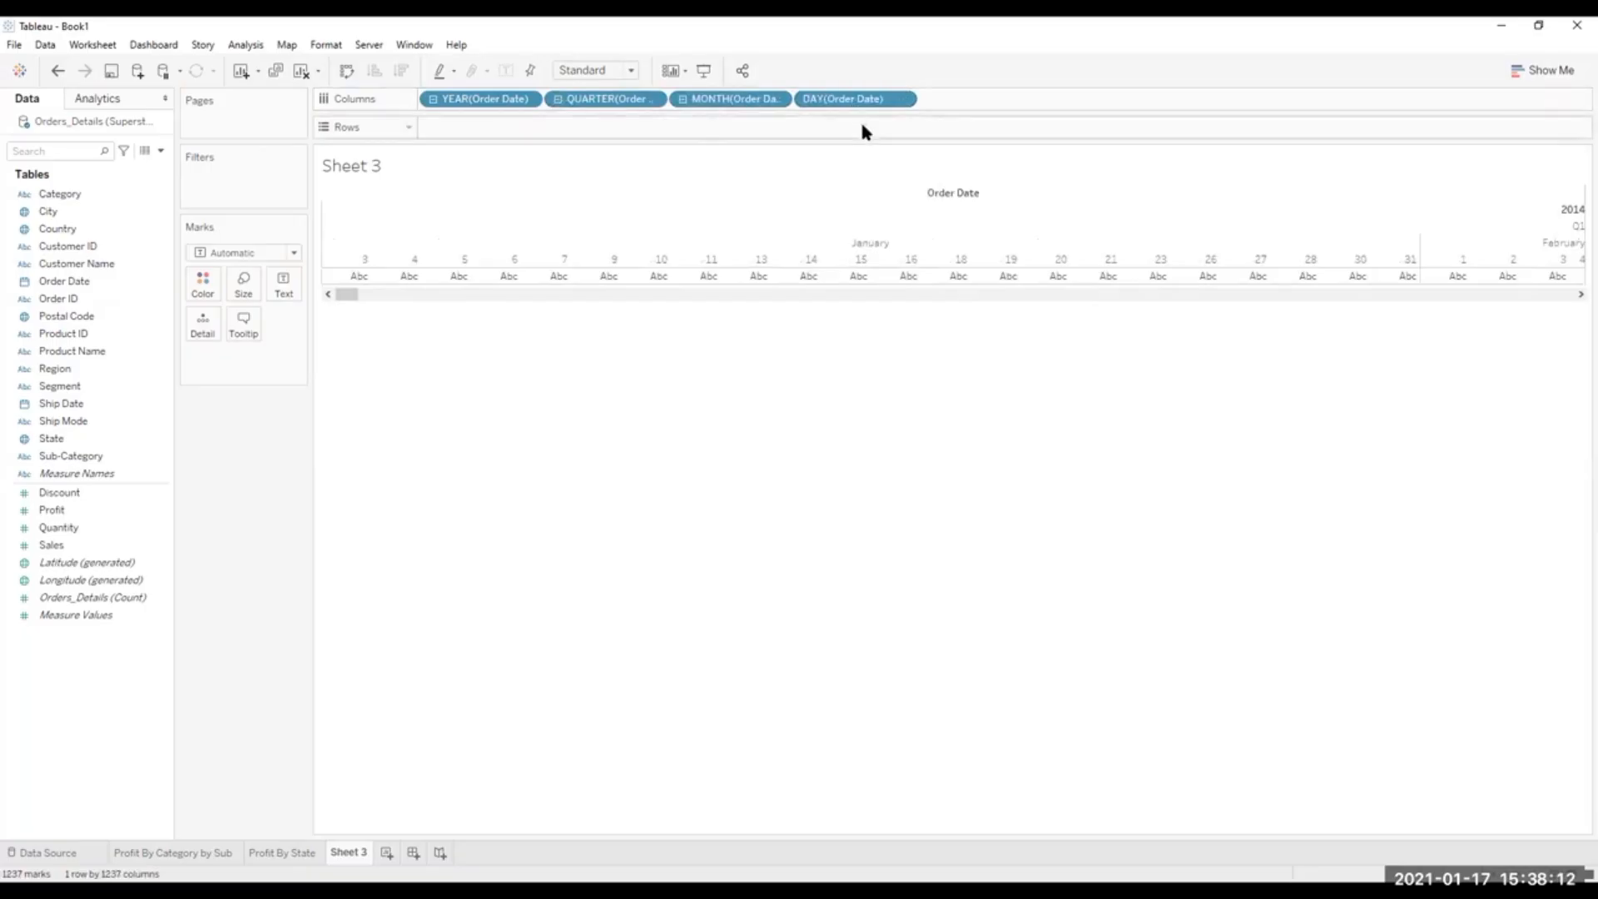
pyautogui.click(902, 100)
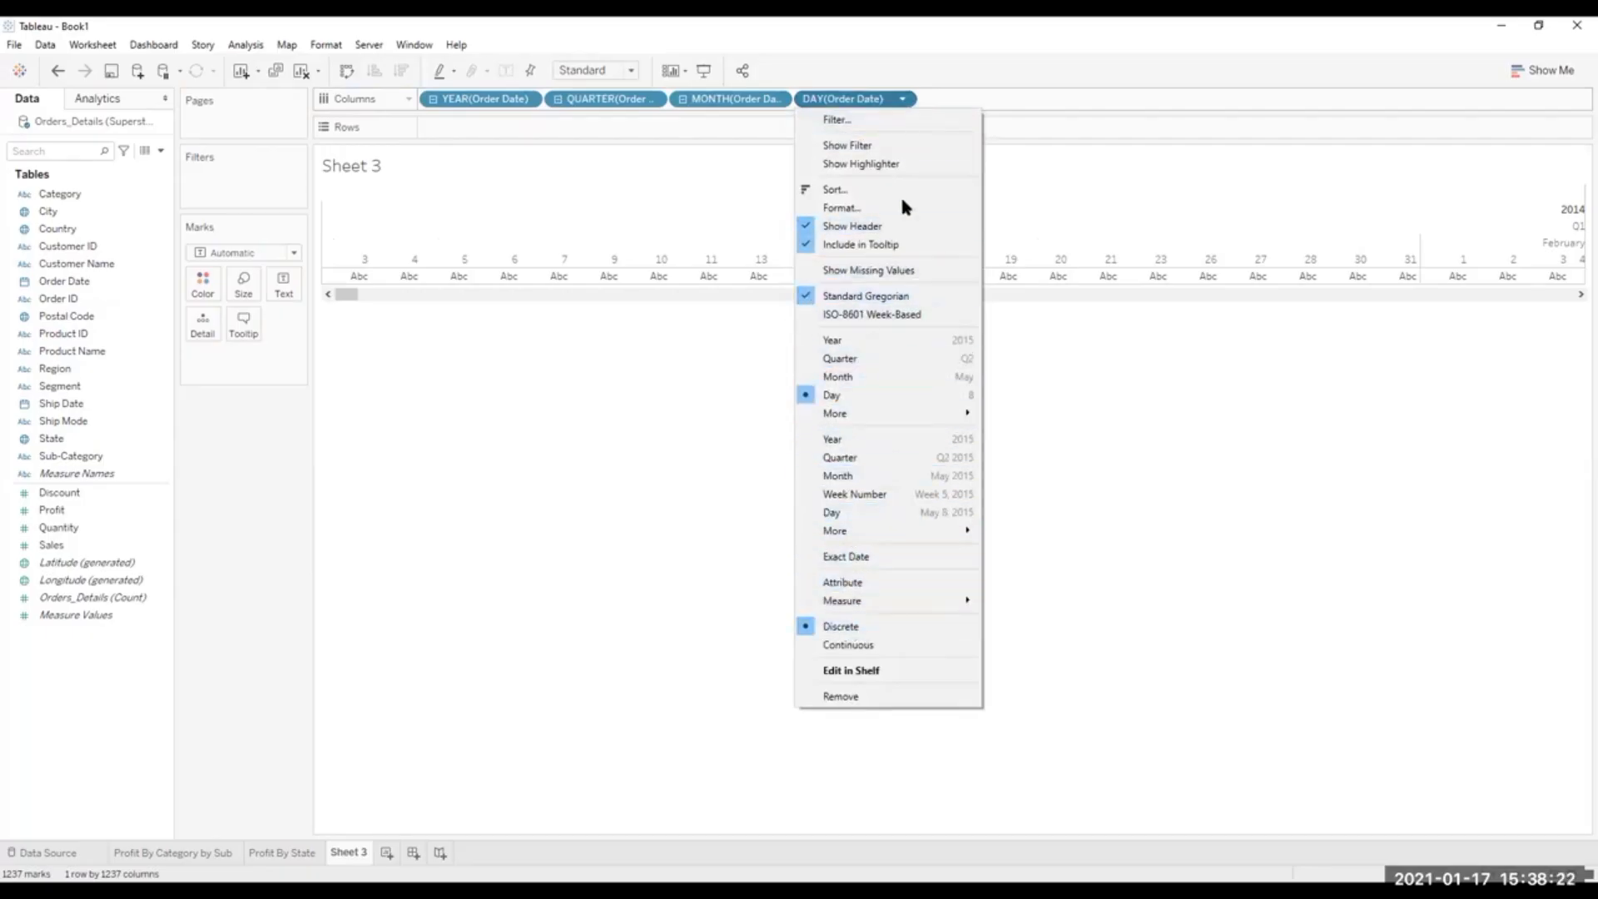
pyautogui.click(902, 99)
pyautogui.moveTo(887, 100); pyautogui.dragTo(645, 125)
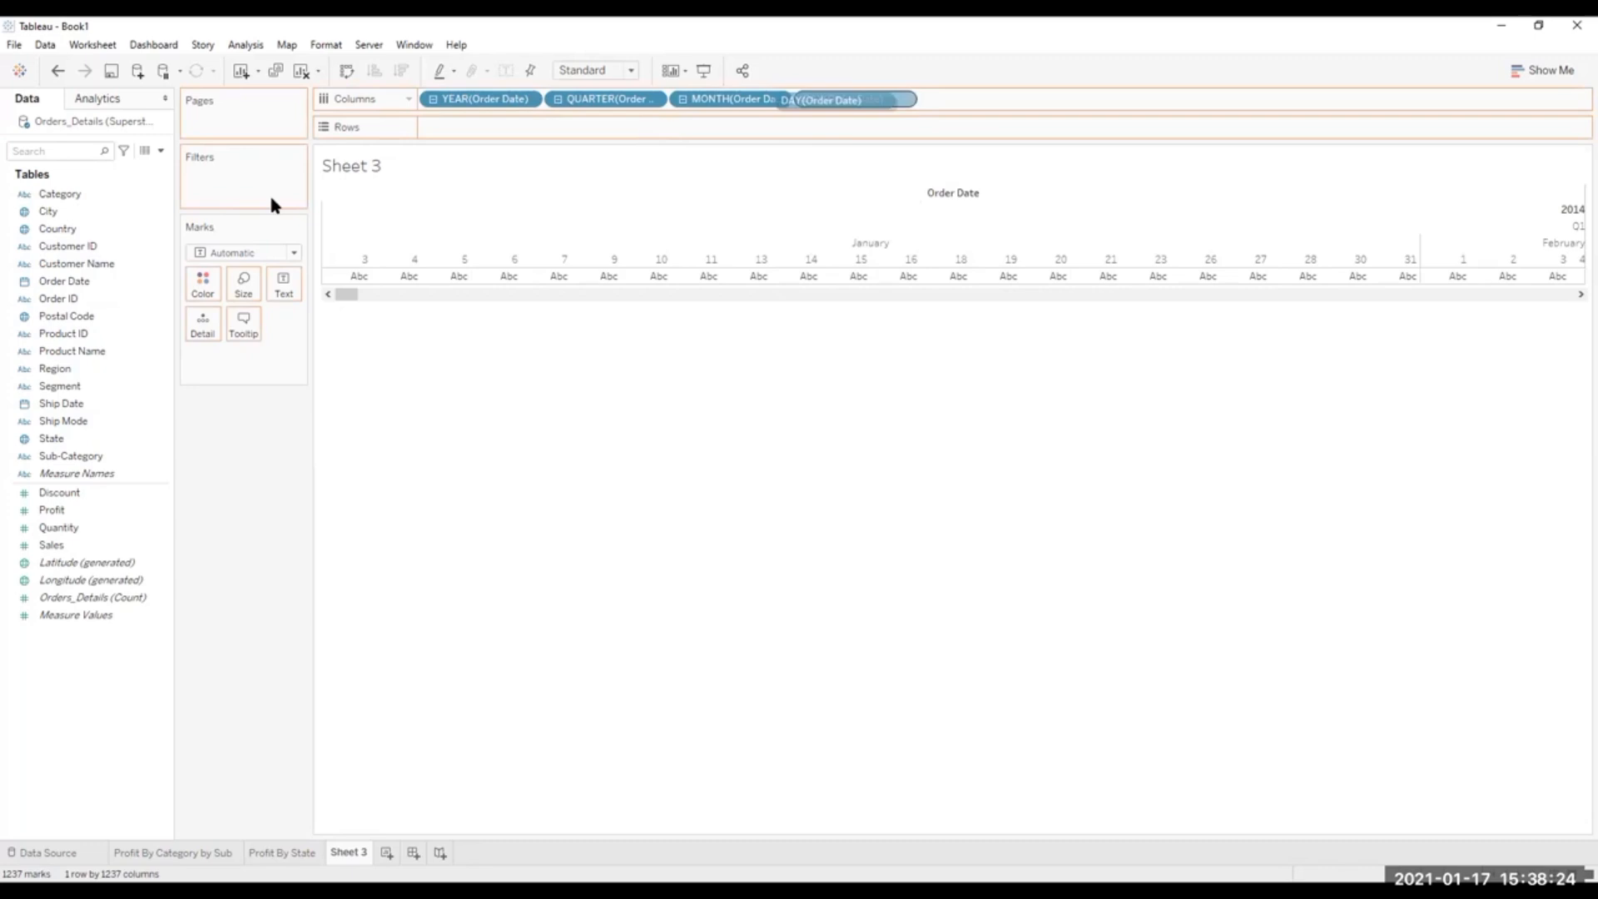
pyautogui.moveTo(270, 203); pyautogui.dragTo(271, 204)
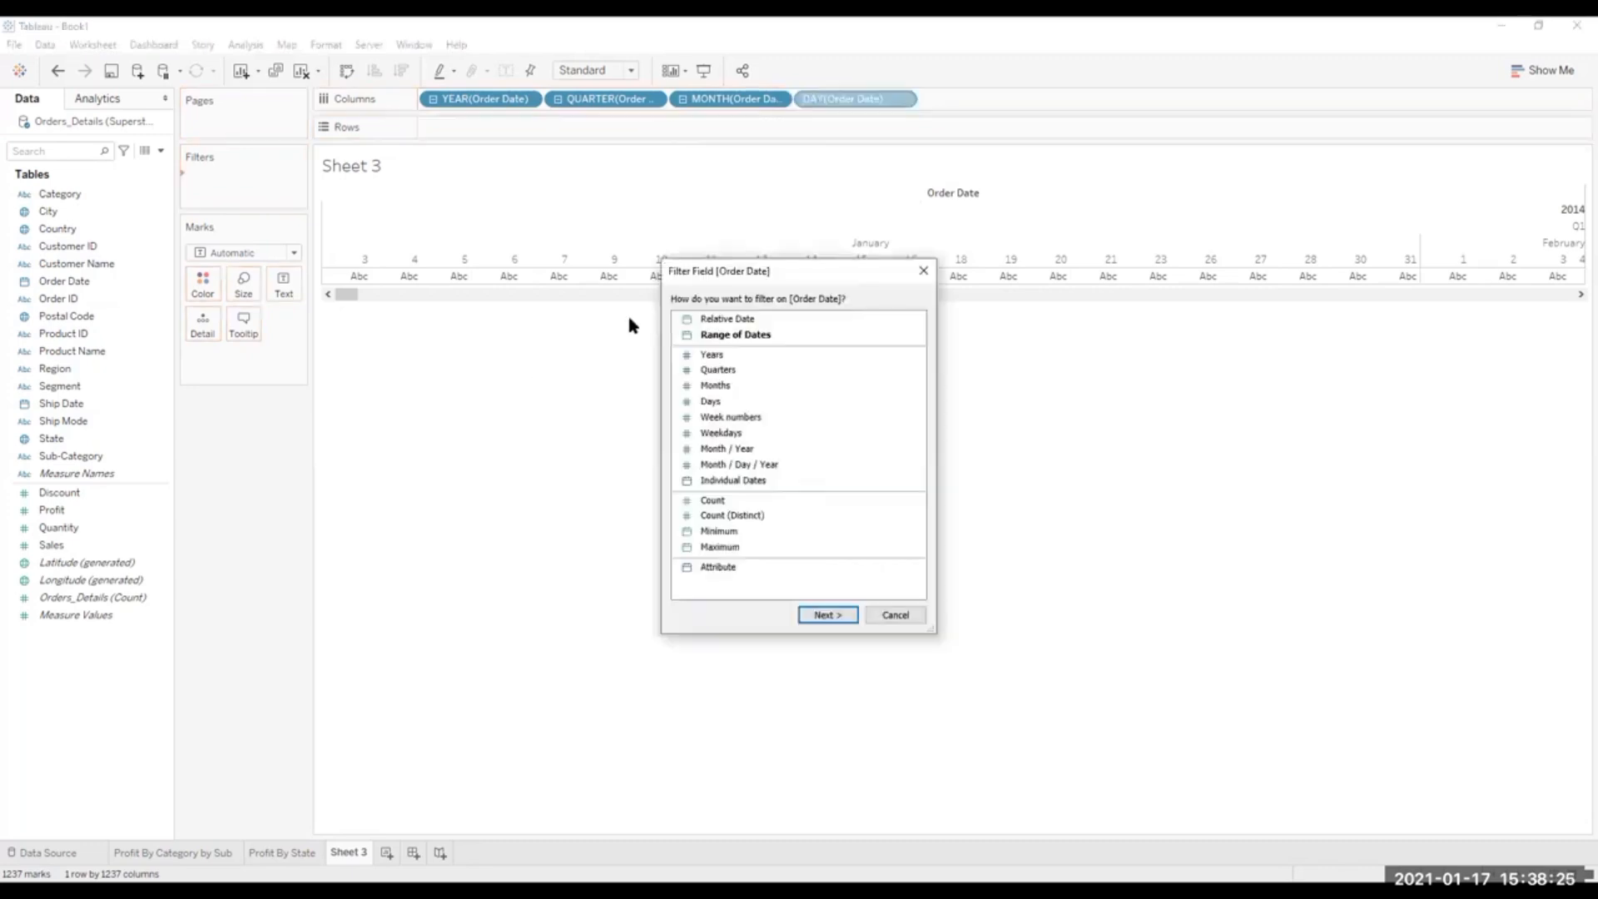
pyautogui.click(923, 274)
# Remove the day and quarter levels of Order Date from Columns, keeping year and month.
pyautogui.rightClick(846, 102)
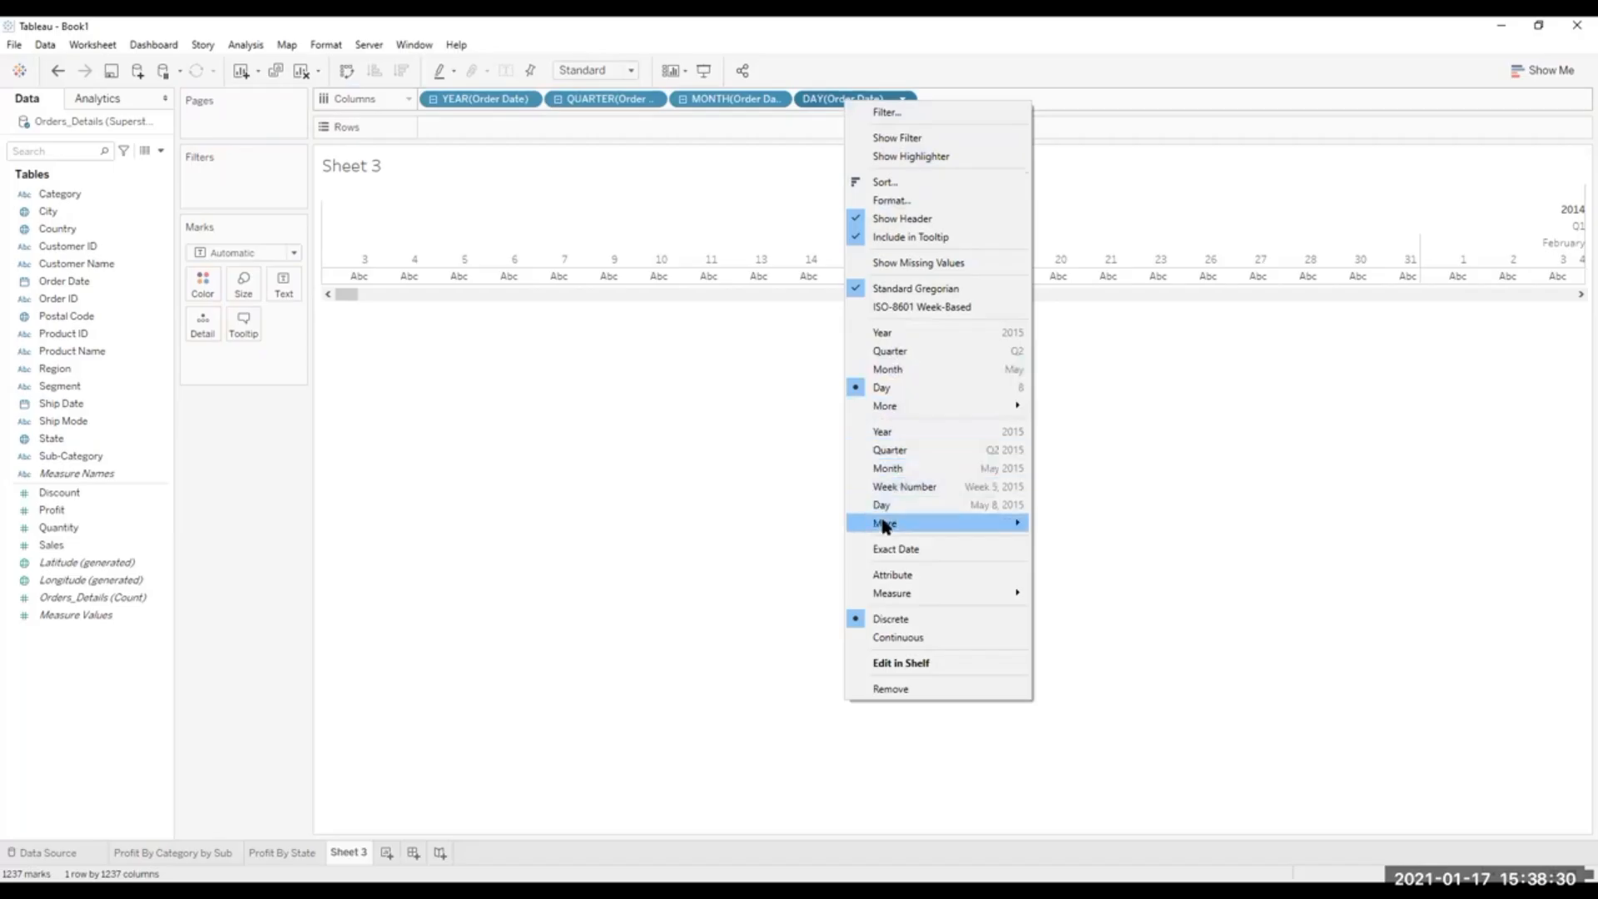
pyautogui.click(901, 686)
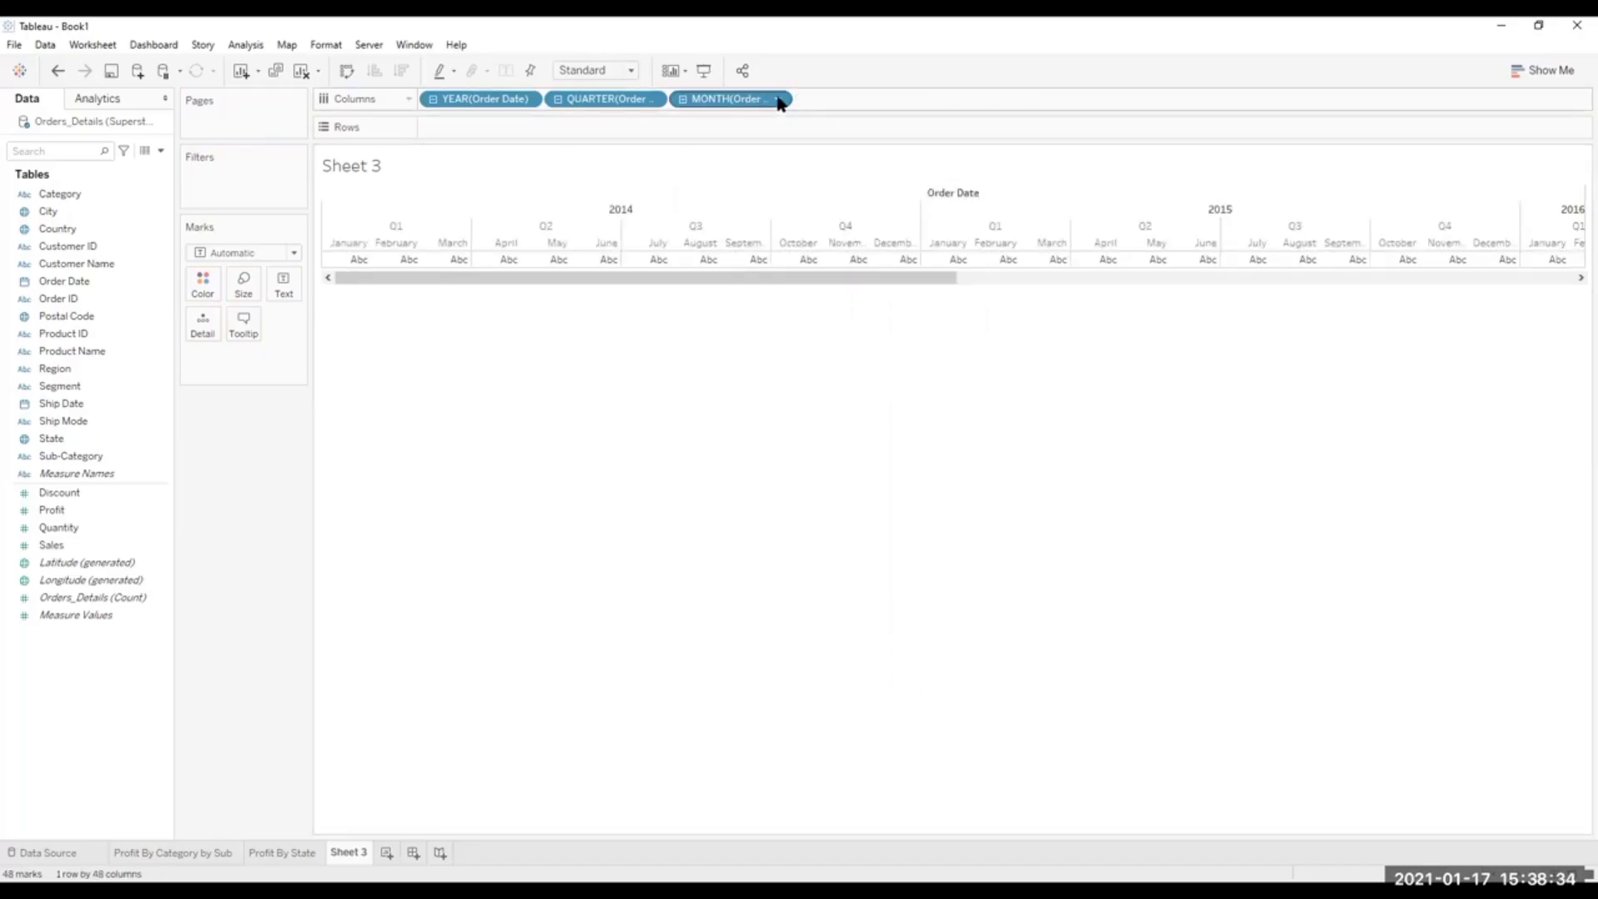
pyautogui.rightClick(637, 100)
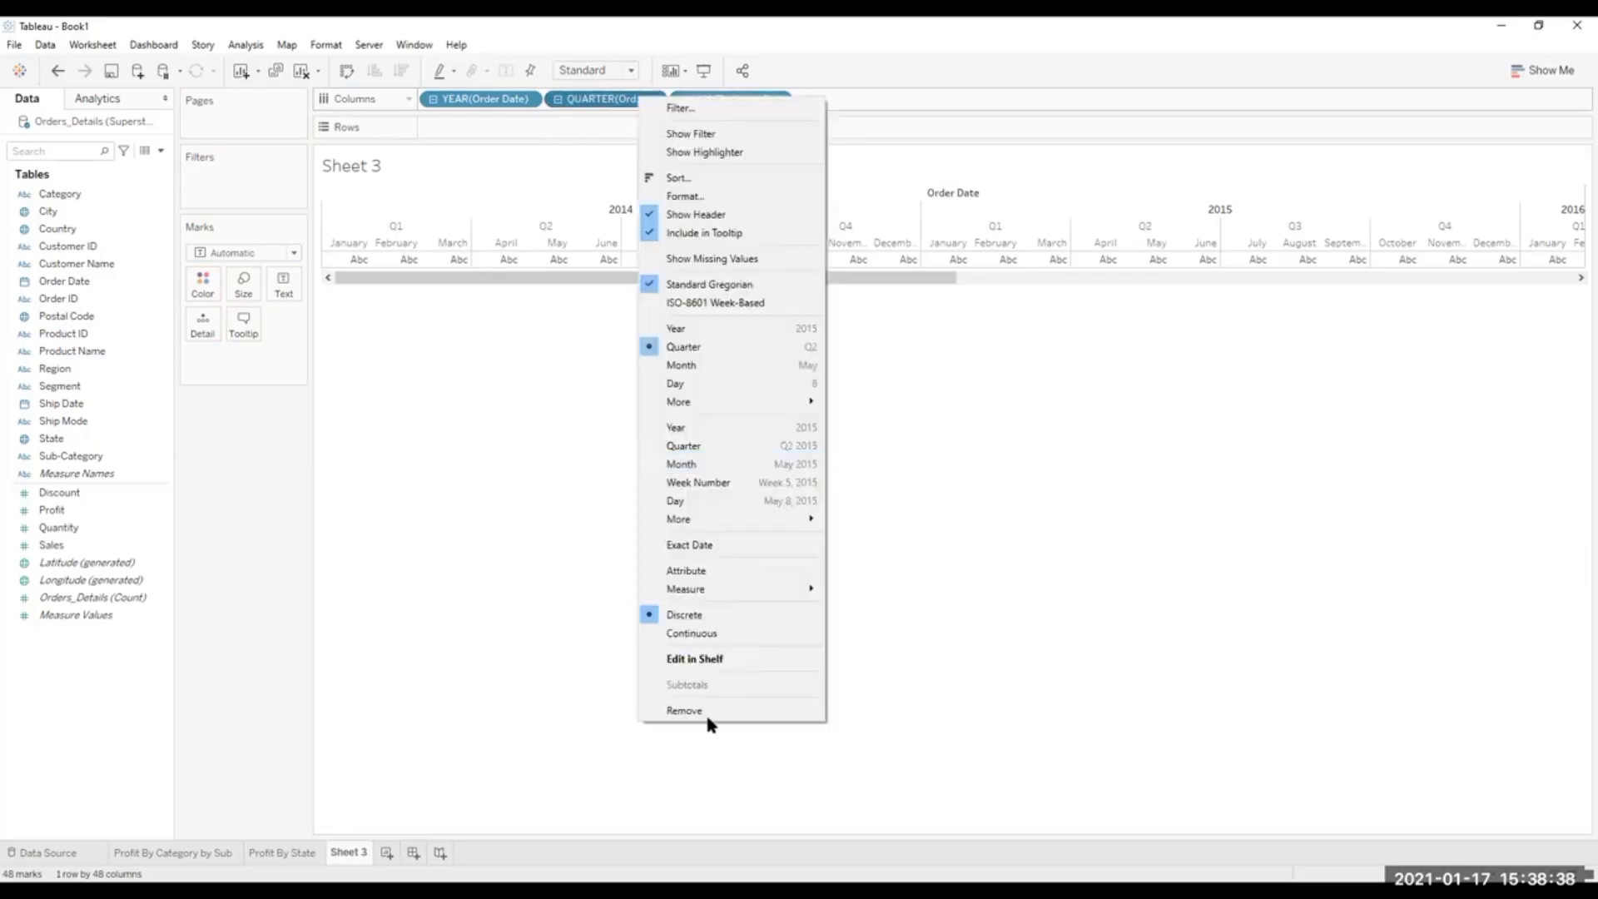
pyautogui.click(708, 713)
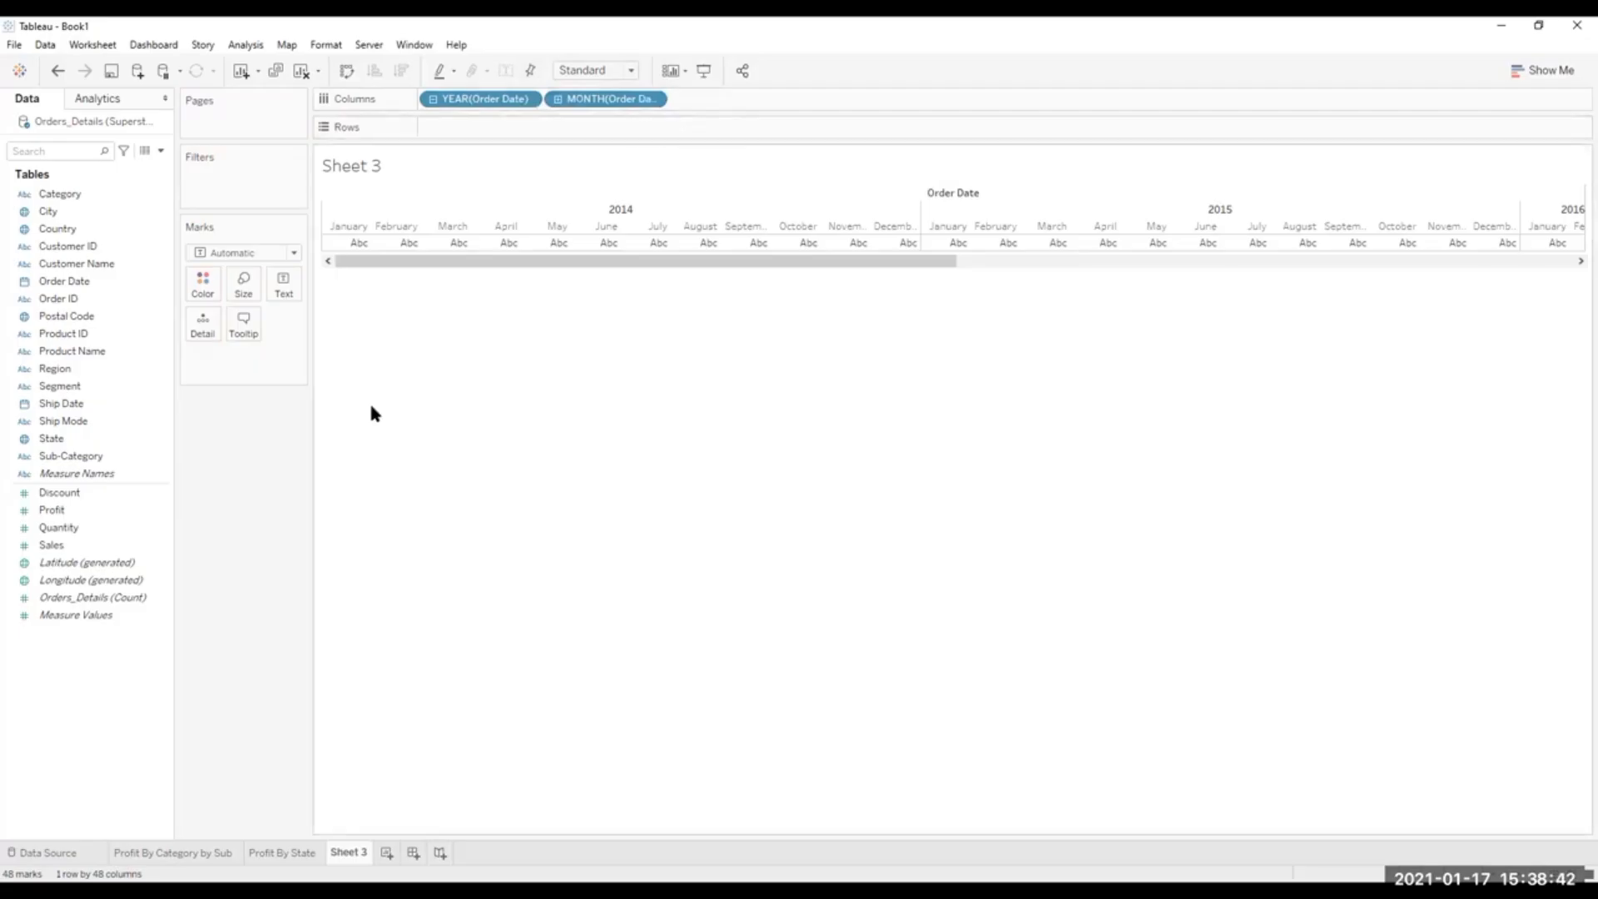
# Place Profit on Rows to plot a monthly profit line for each year.
pyautogui.moveTo(58, 510); pyautogui.dragTo(474, 132)
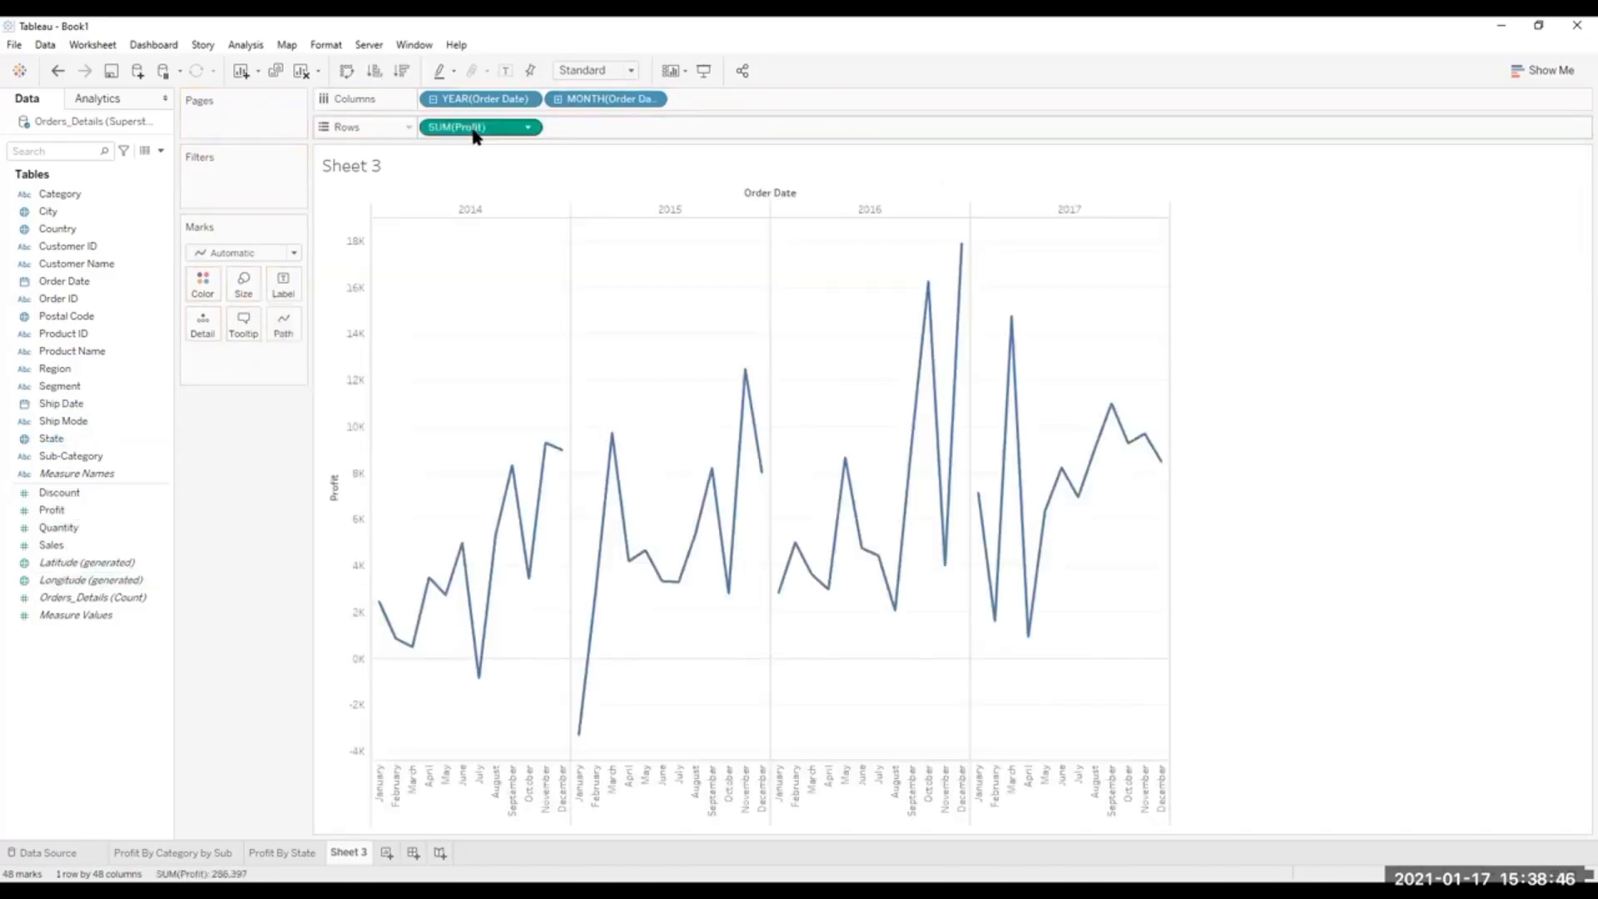
pyautogui.moveTo(749, 407)
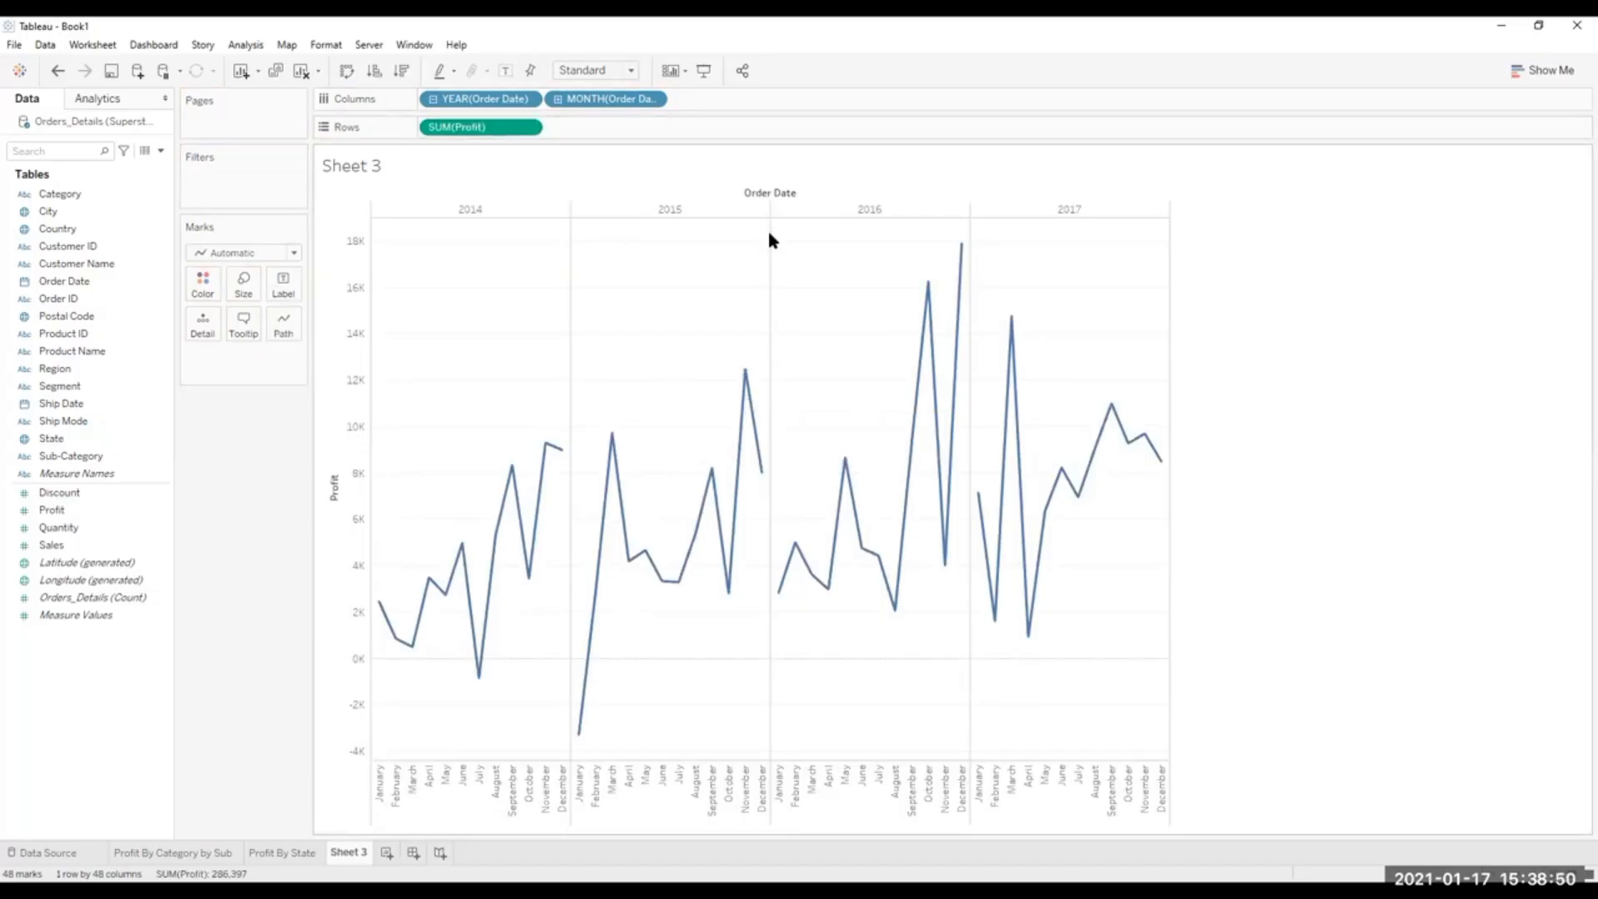
# Remove the month level to plot Profit by year only, and try swapping rows and columns before swapping them back.
pyautogui.click(653, 99)
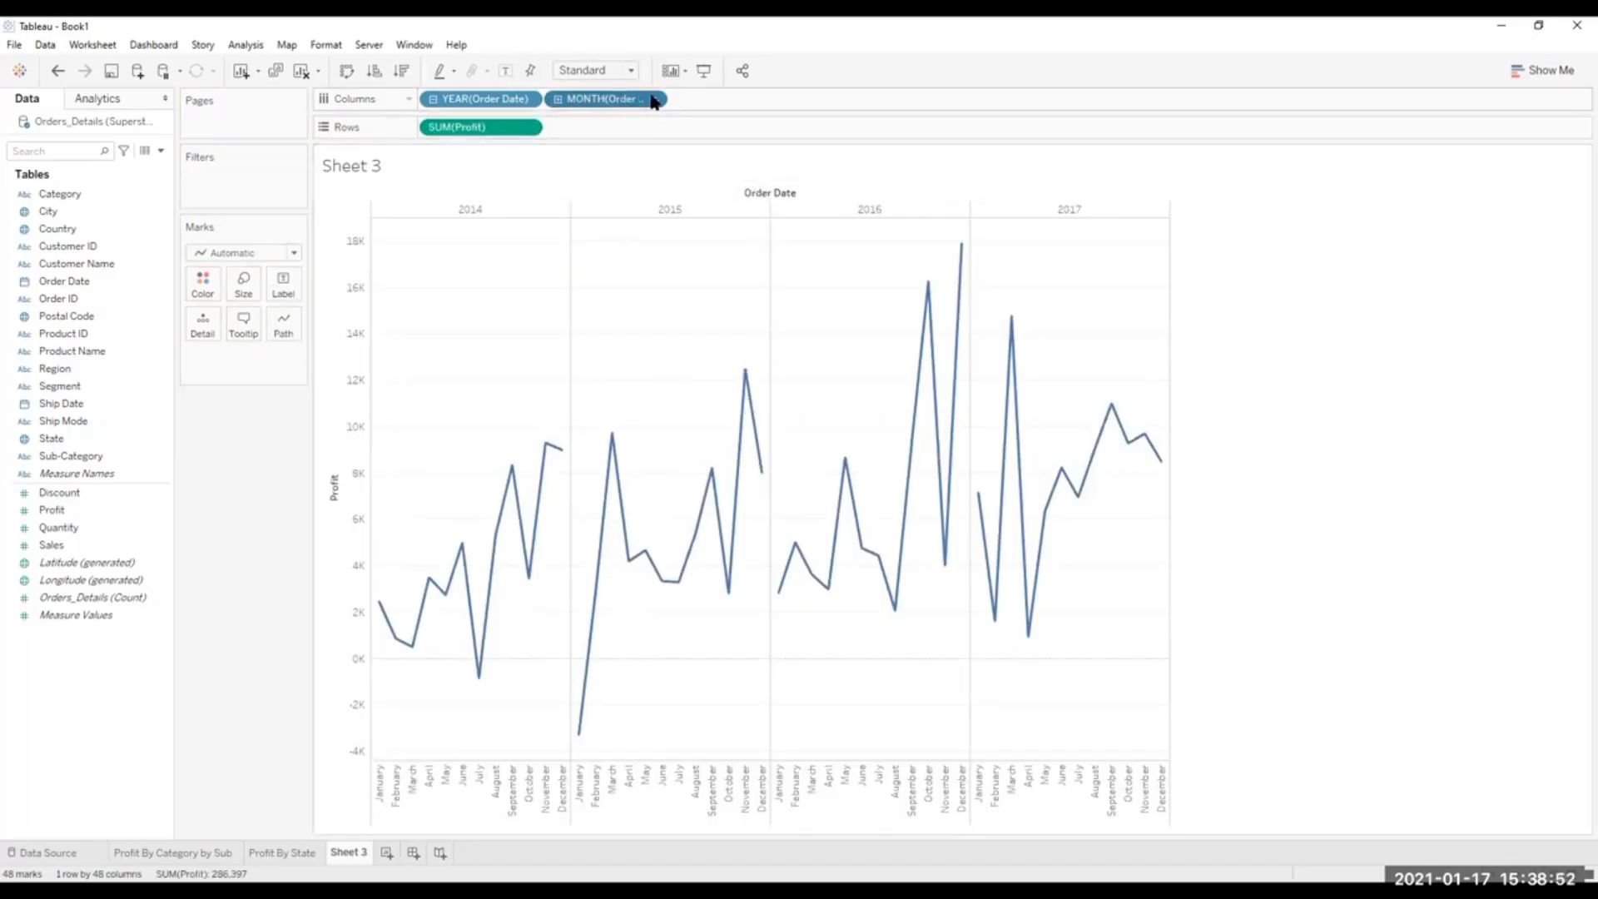
pyautogui.click(596, 696)
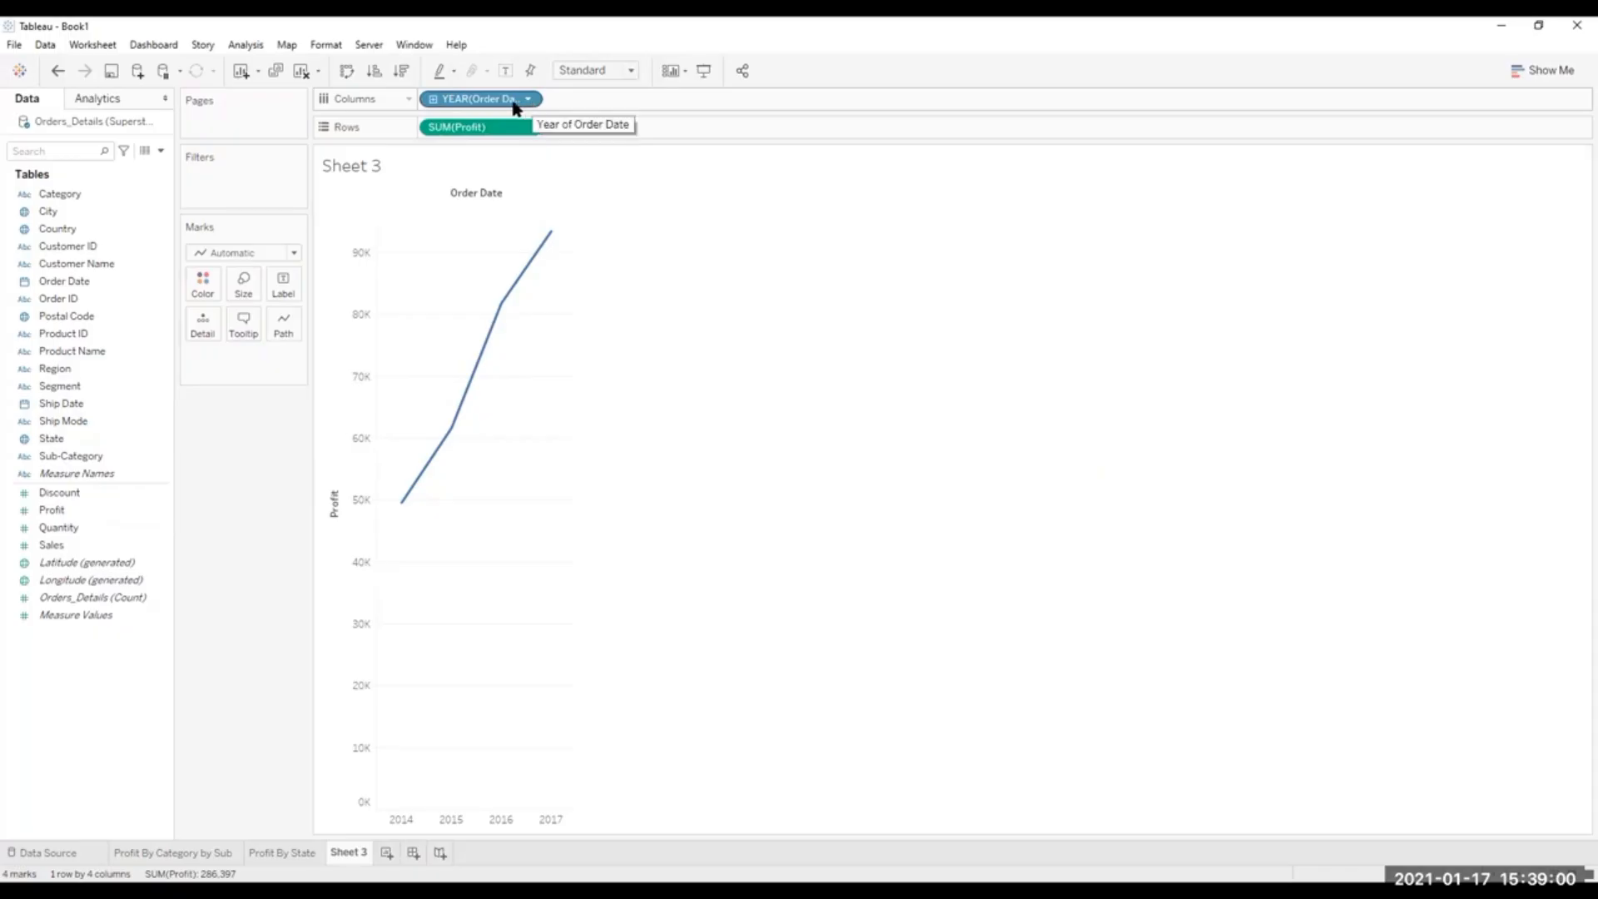
pyautogui.click(348, 70)
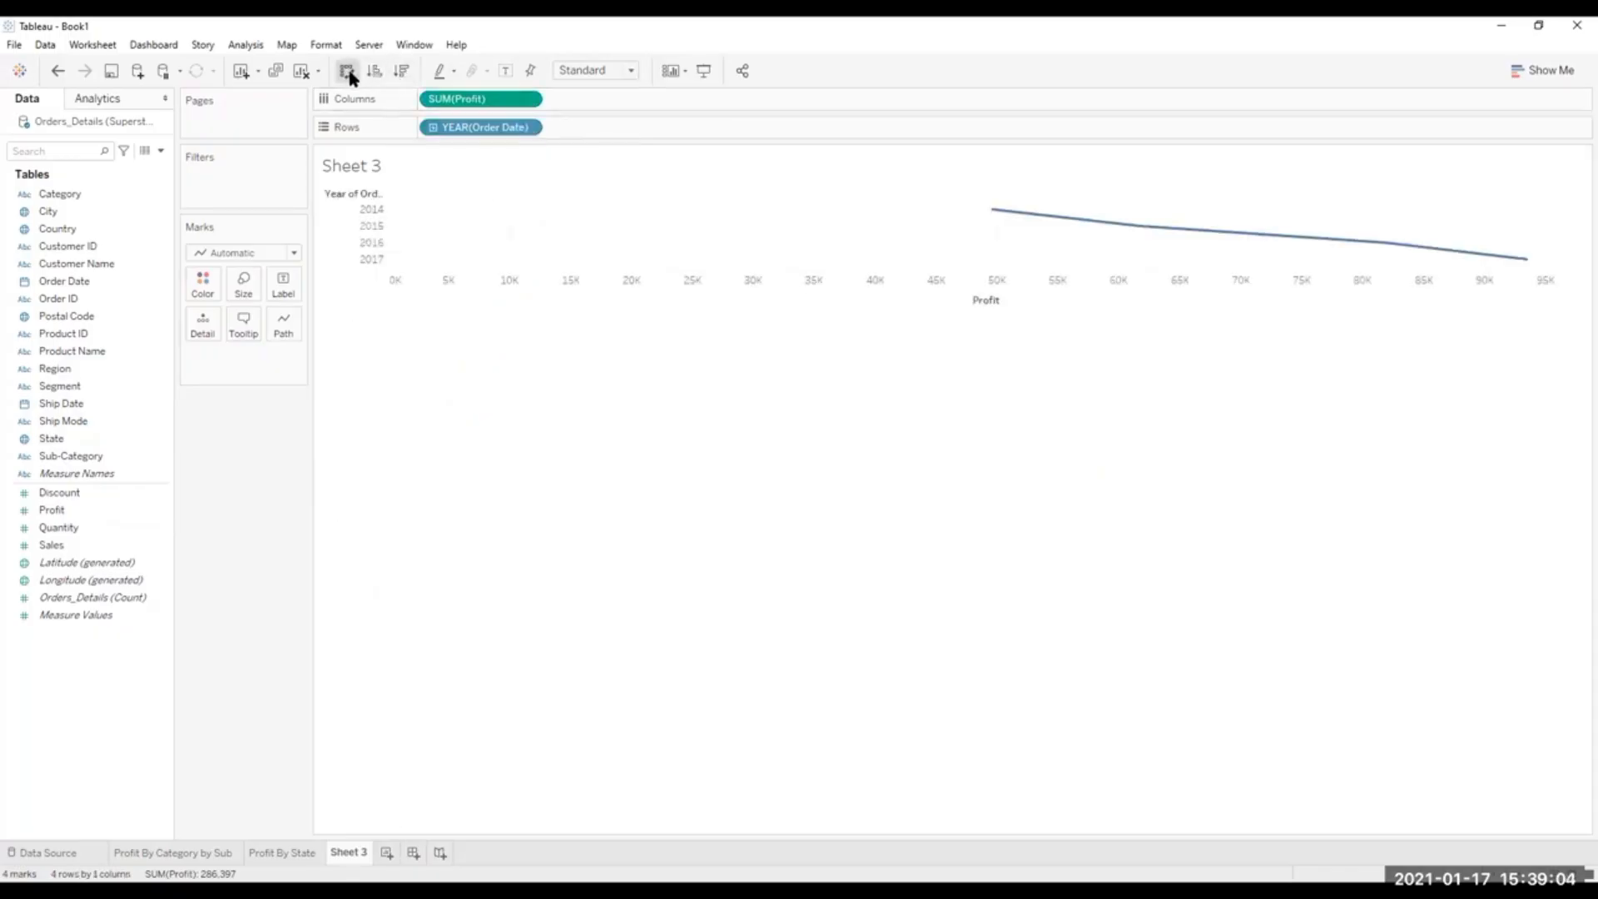
pyautogui.click(348, 71)
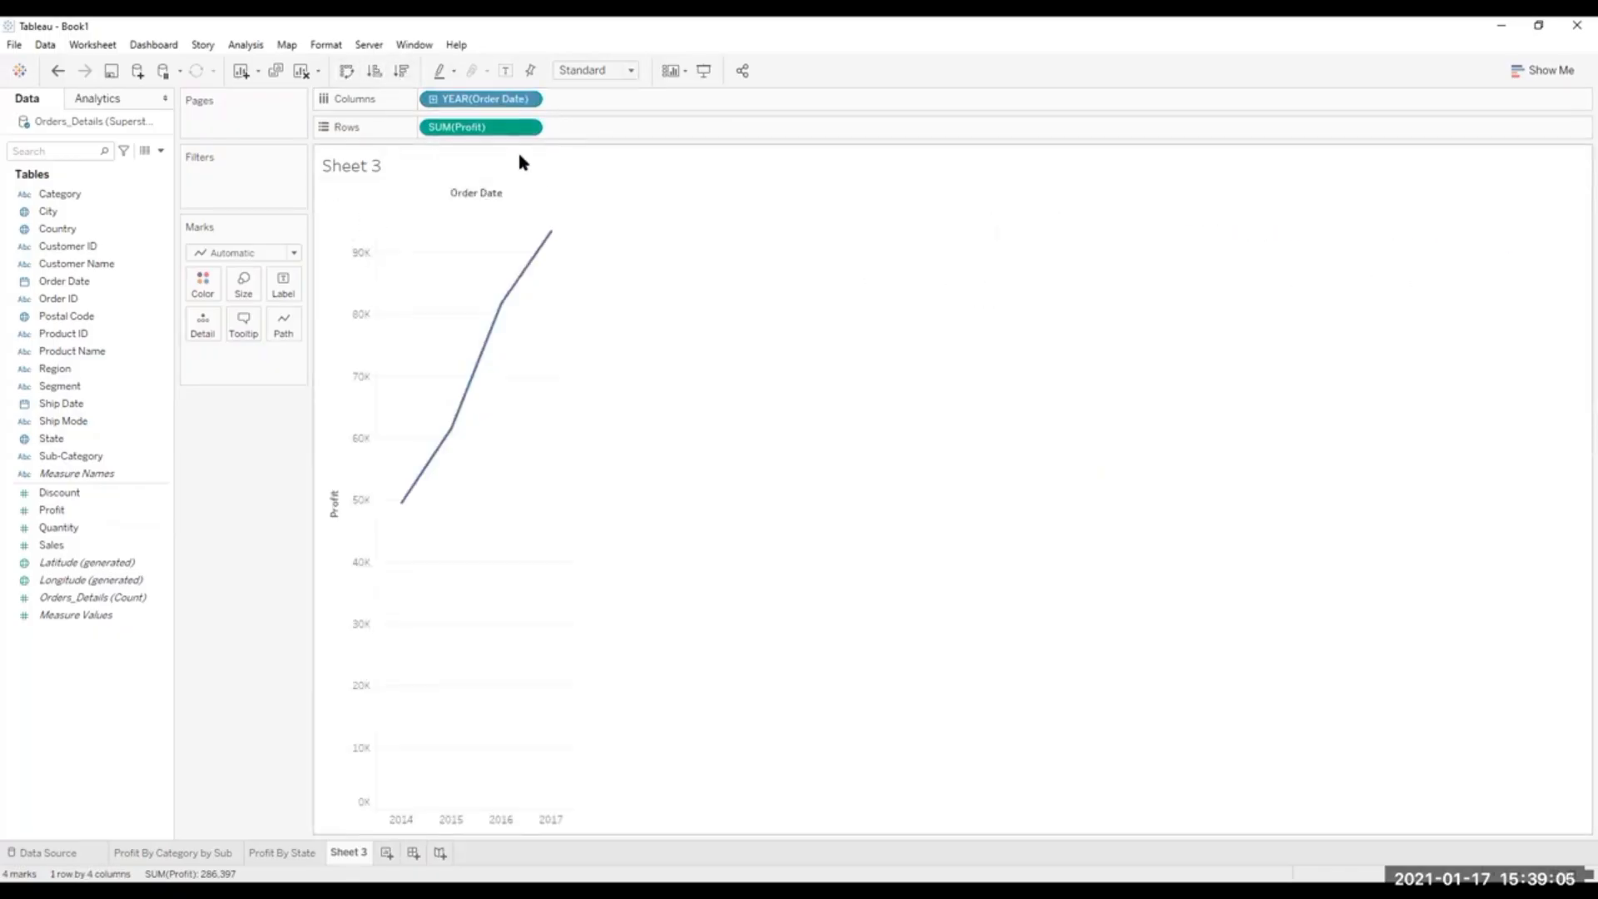
# Expand the order date from year to quarter and month, and remove the quarter level.
pyautogui.click(433, 99)
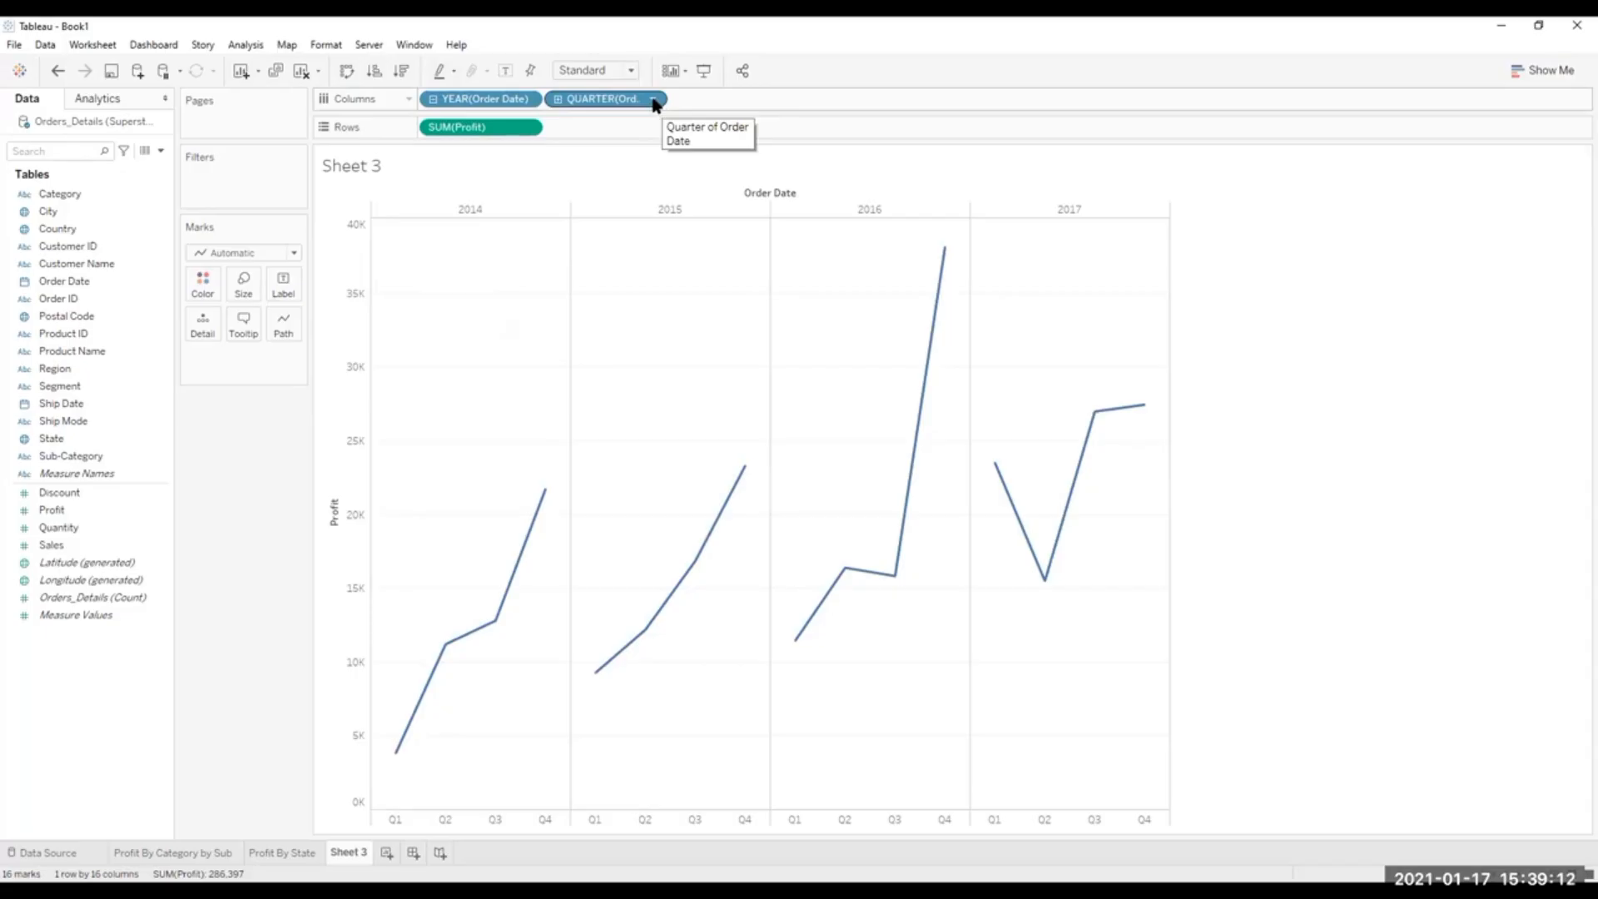
pyautogui.click(558, 99)
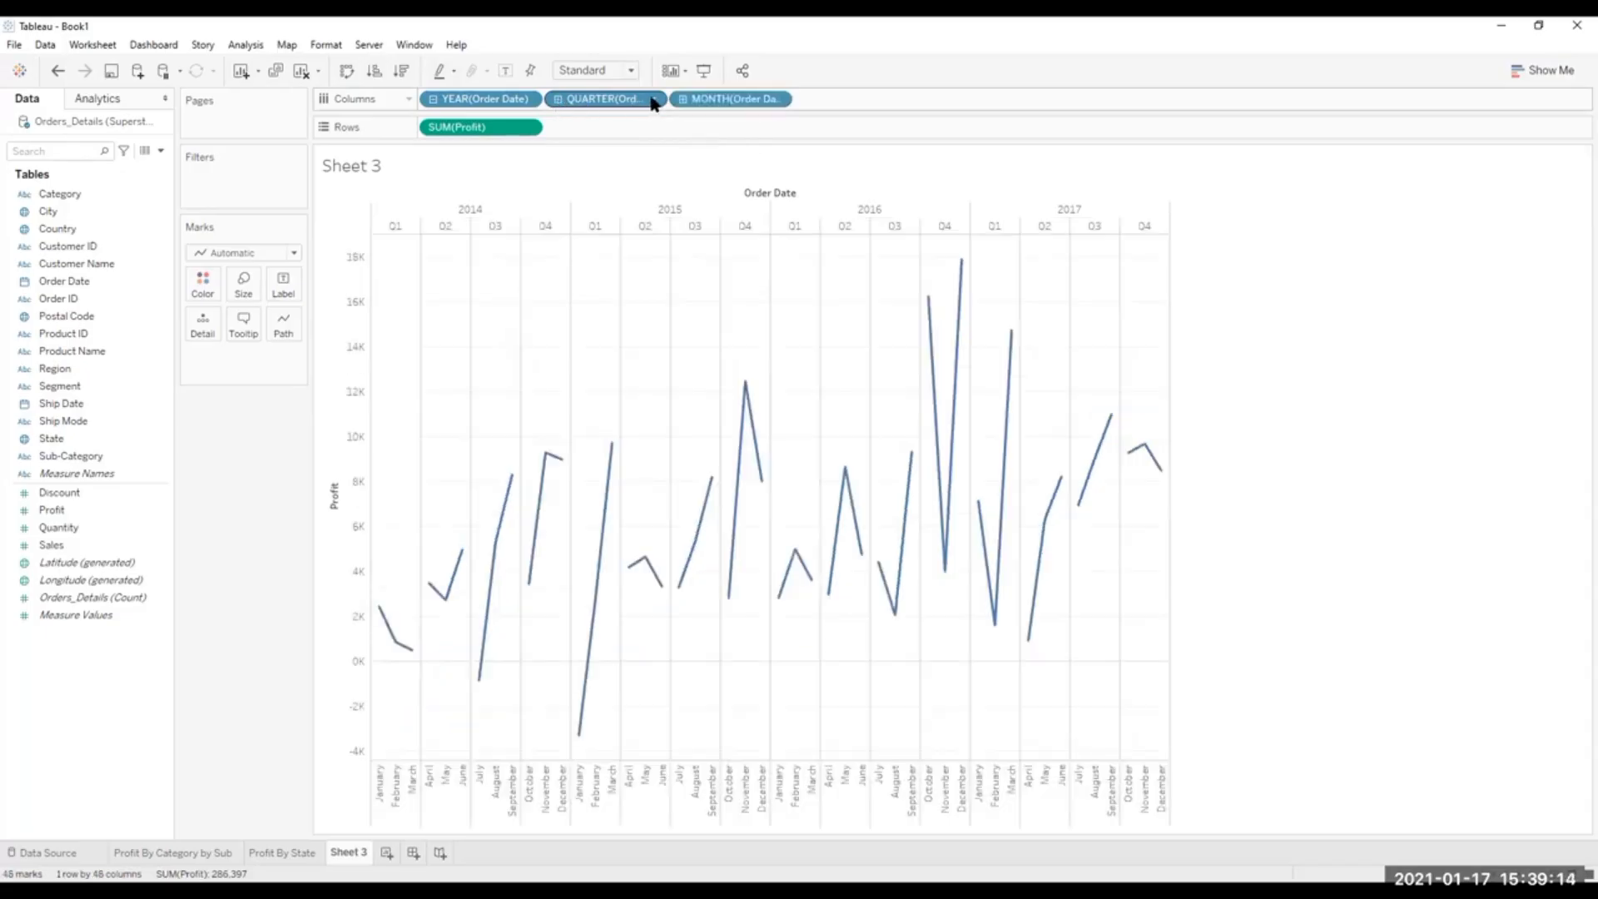
pyautogui.click(591, 721)
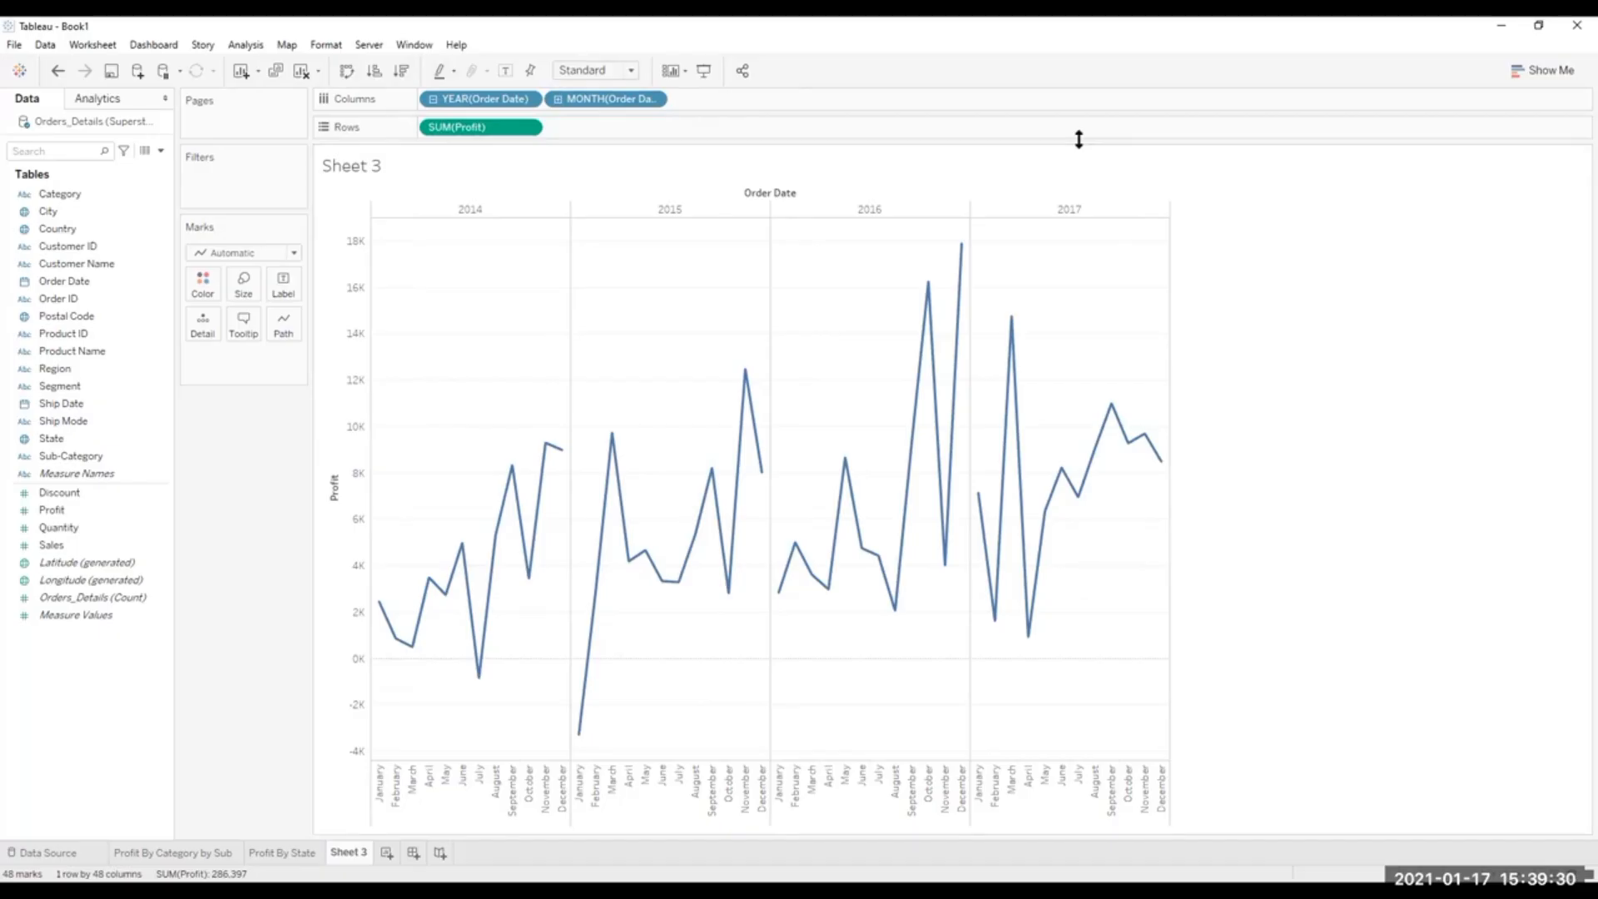
# Sort the months within each year in ascending order of Profit and inspect the January 2015 bar.
pyautogui.click(375, 70)
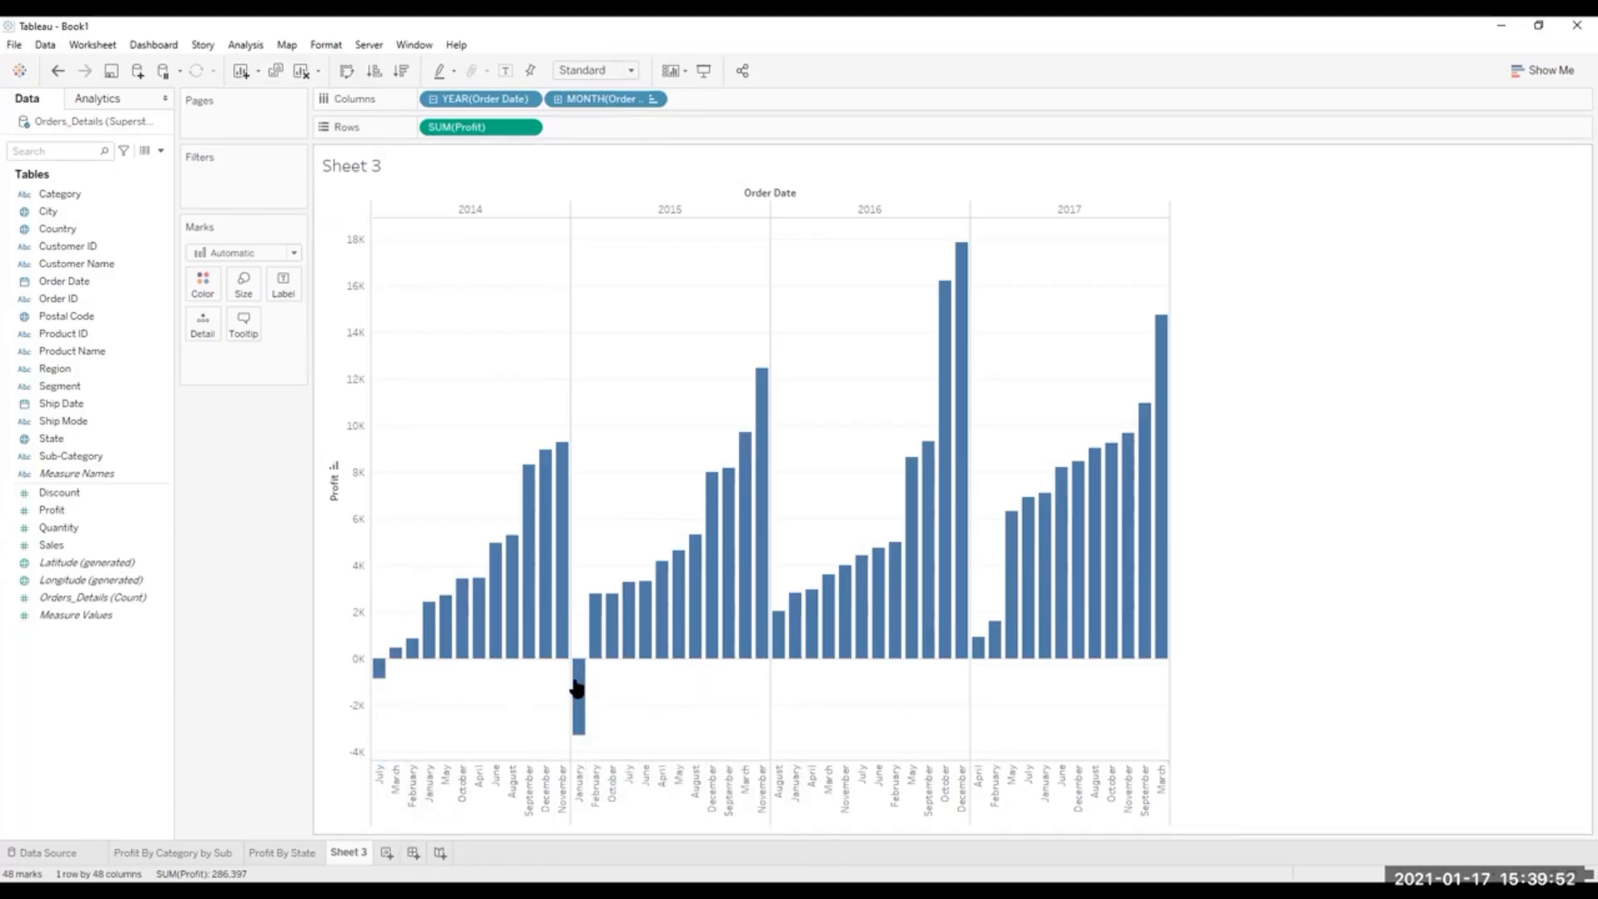
pyautogui.moveTo(576, 688)
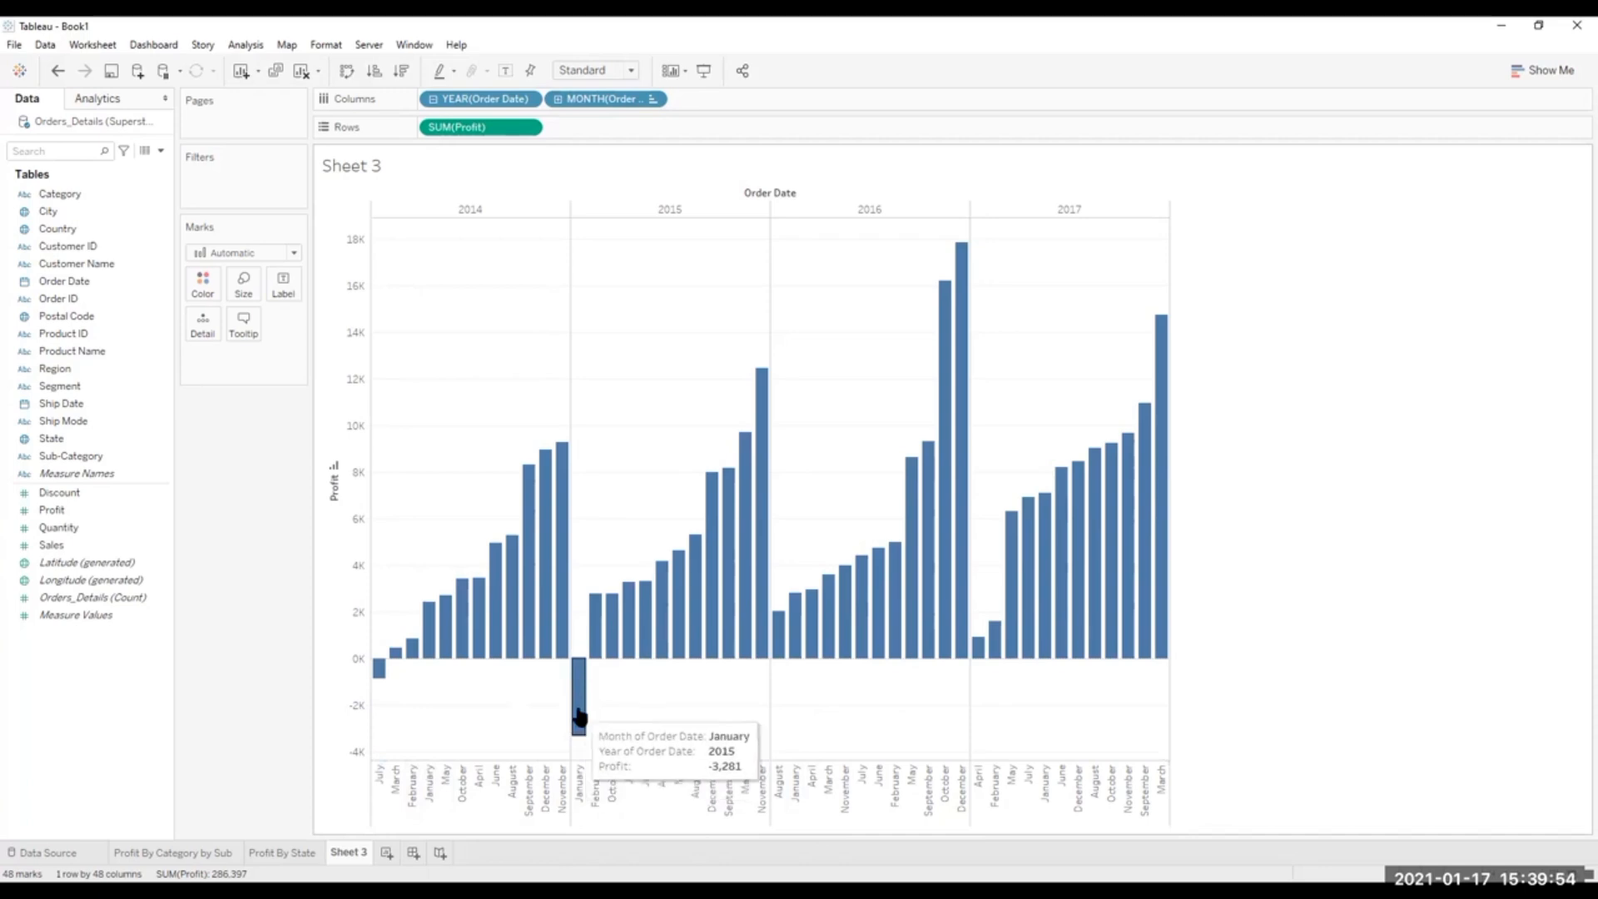
# Color the monthly profit bars by the Profit measure.
pyautogui.moveTo(748, 624)
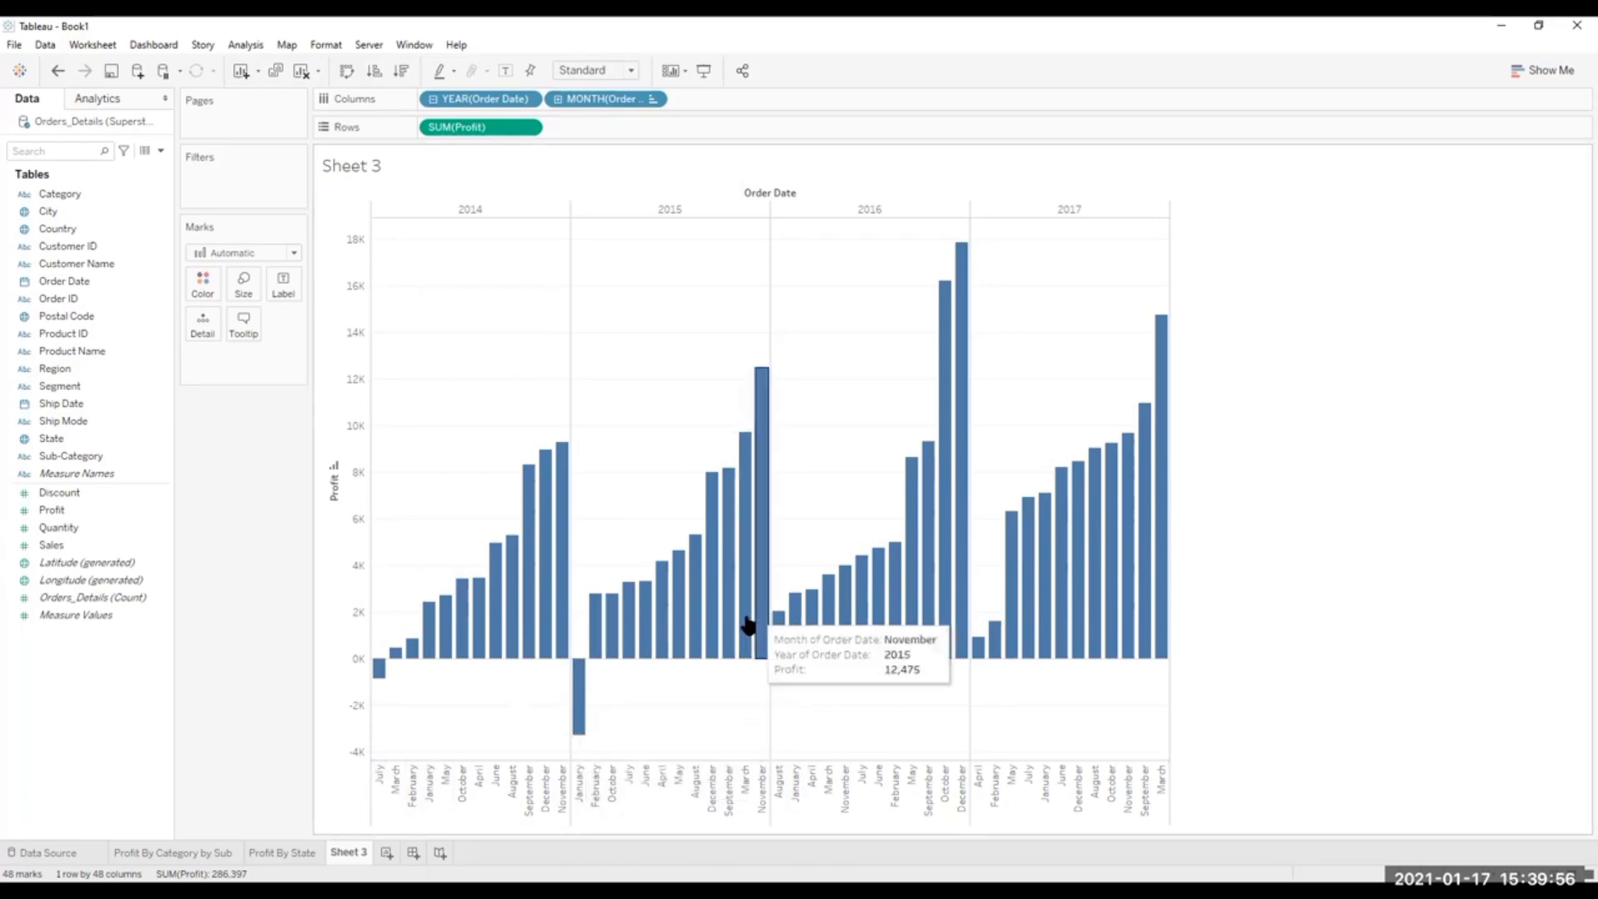
pyautogui.moveTo(1094, 476)
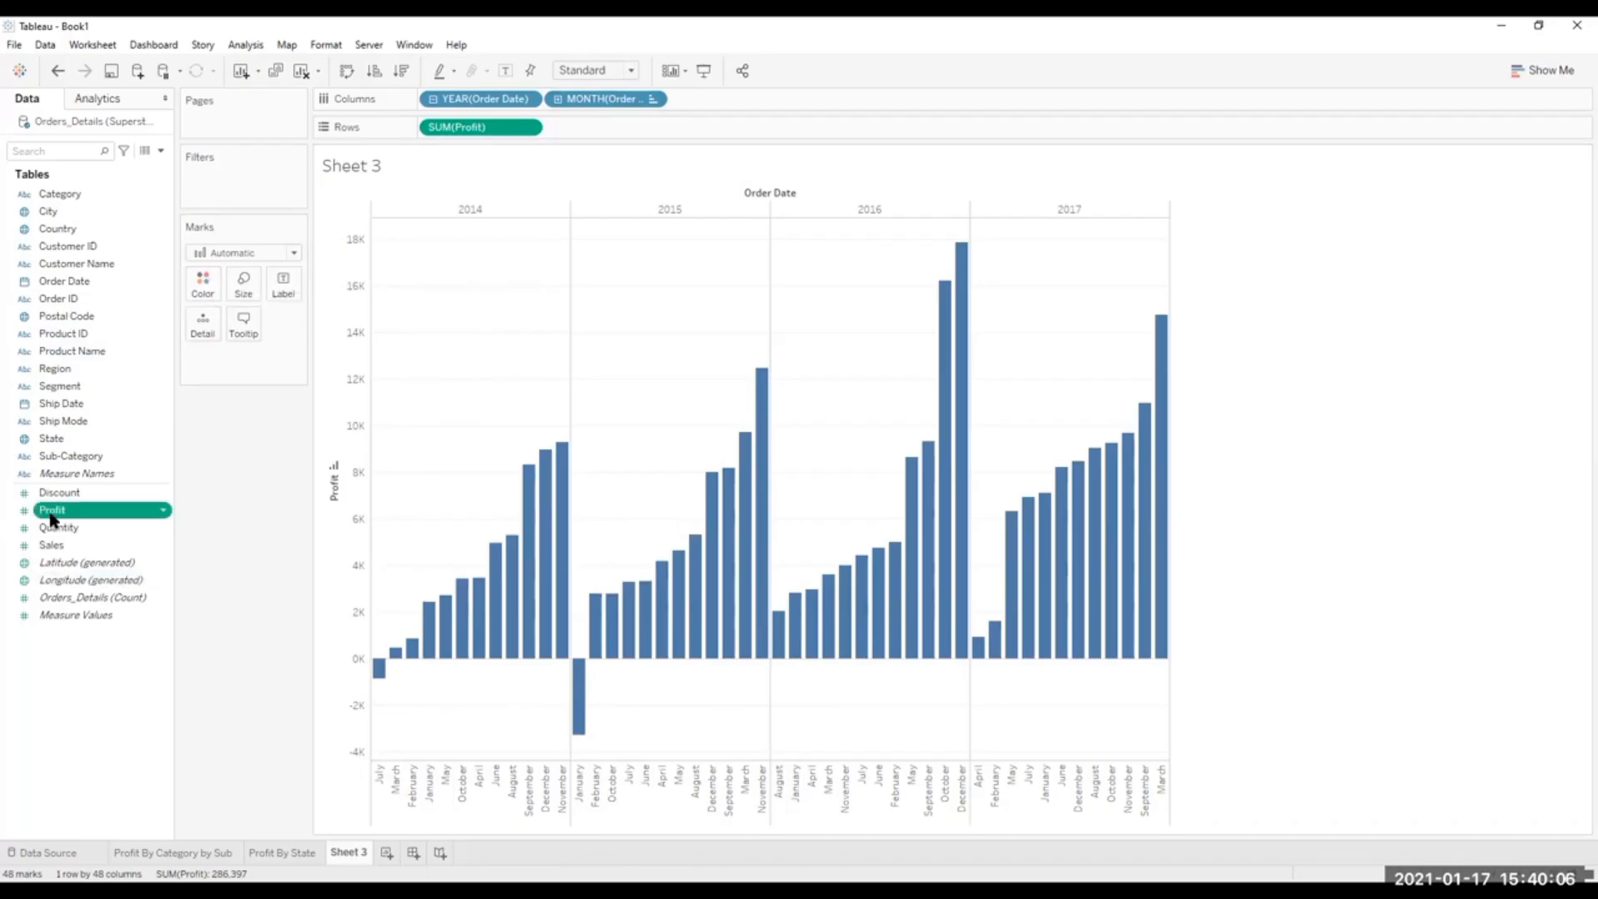
pyautogui.moveTo(51, 518); pyautogui.dragTo(204, 281)
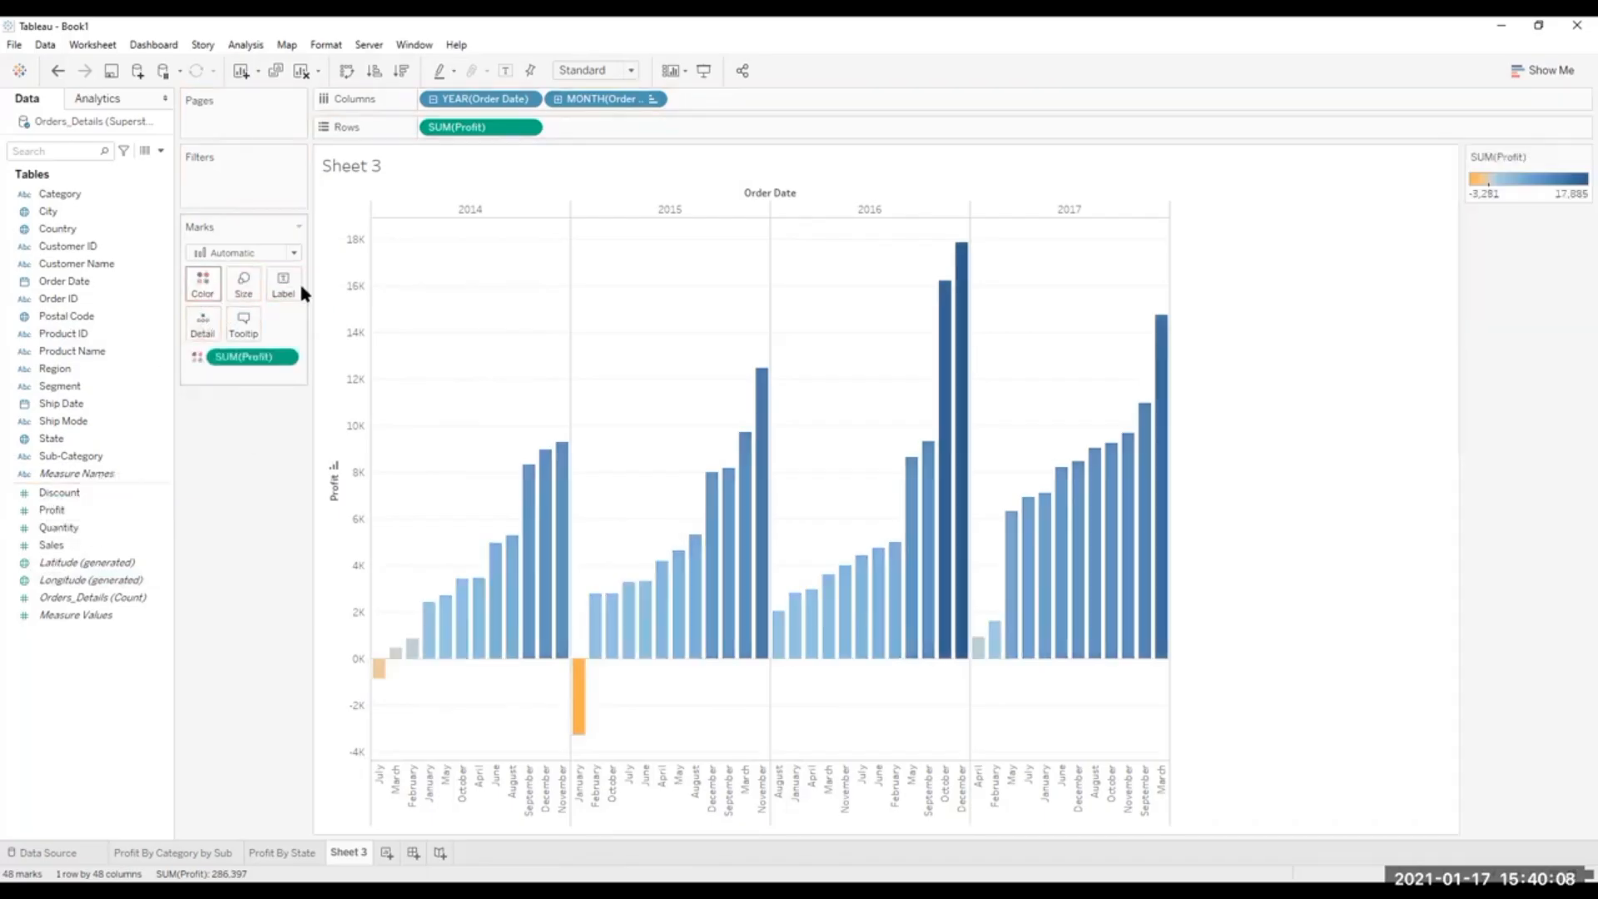
# Set the Profit color palette to Red-Green Diverging with its center fixed at 0.
pyautogui.click(206, 287)
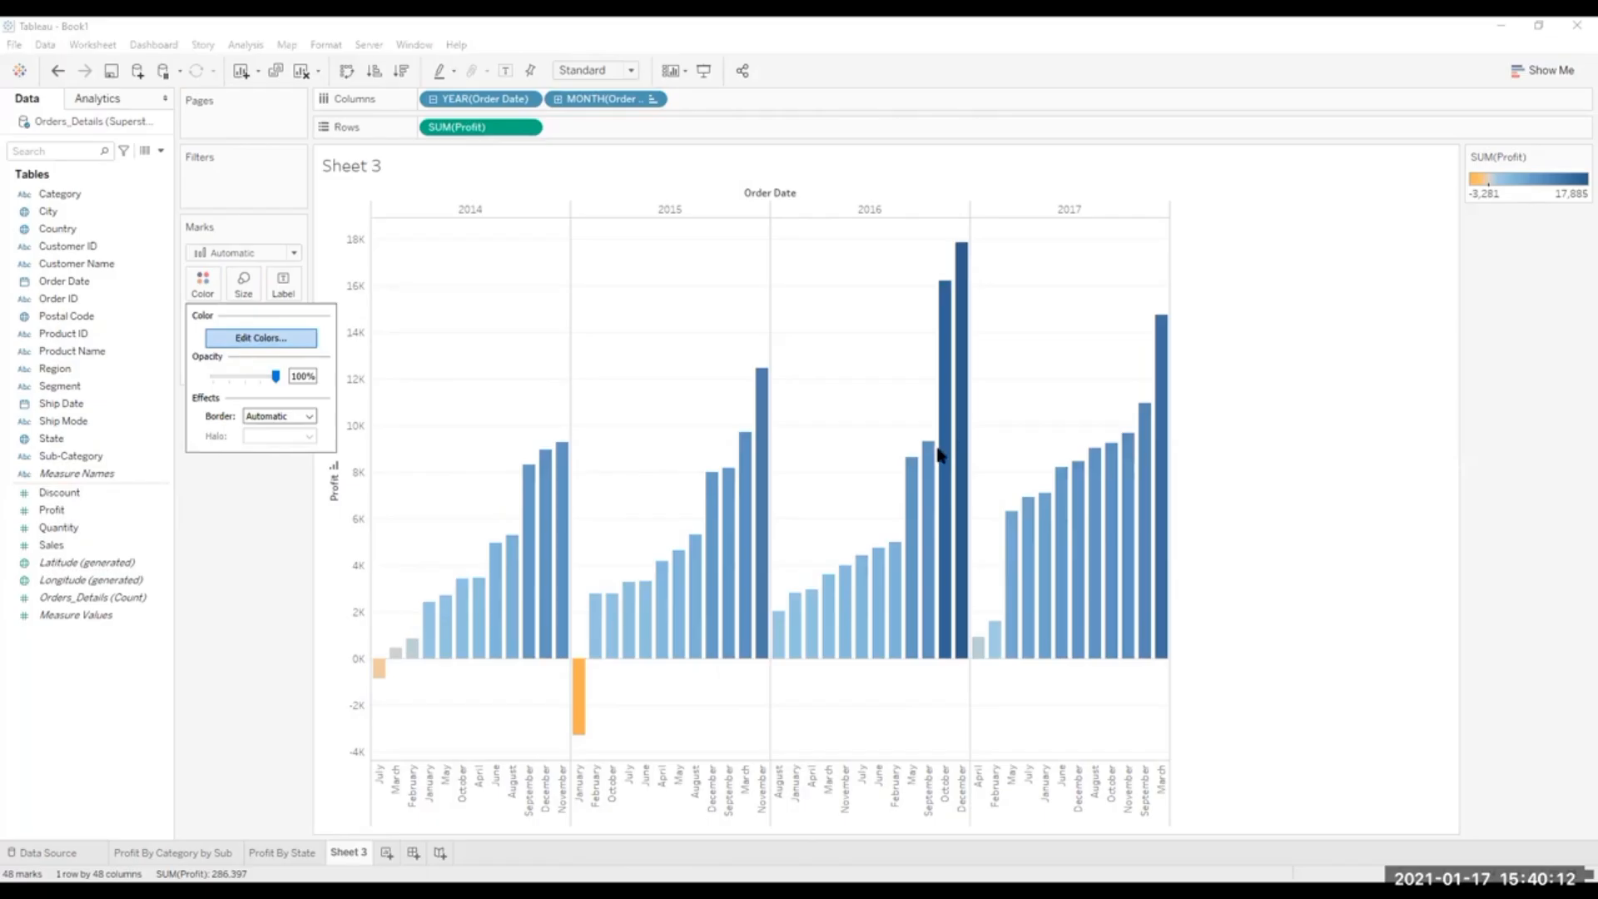
pyautogui.click(244, 341)
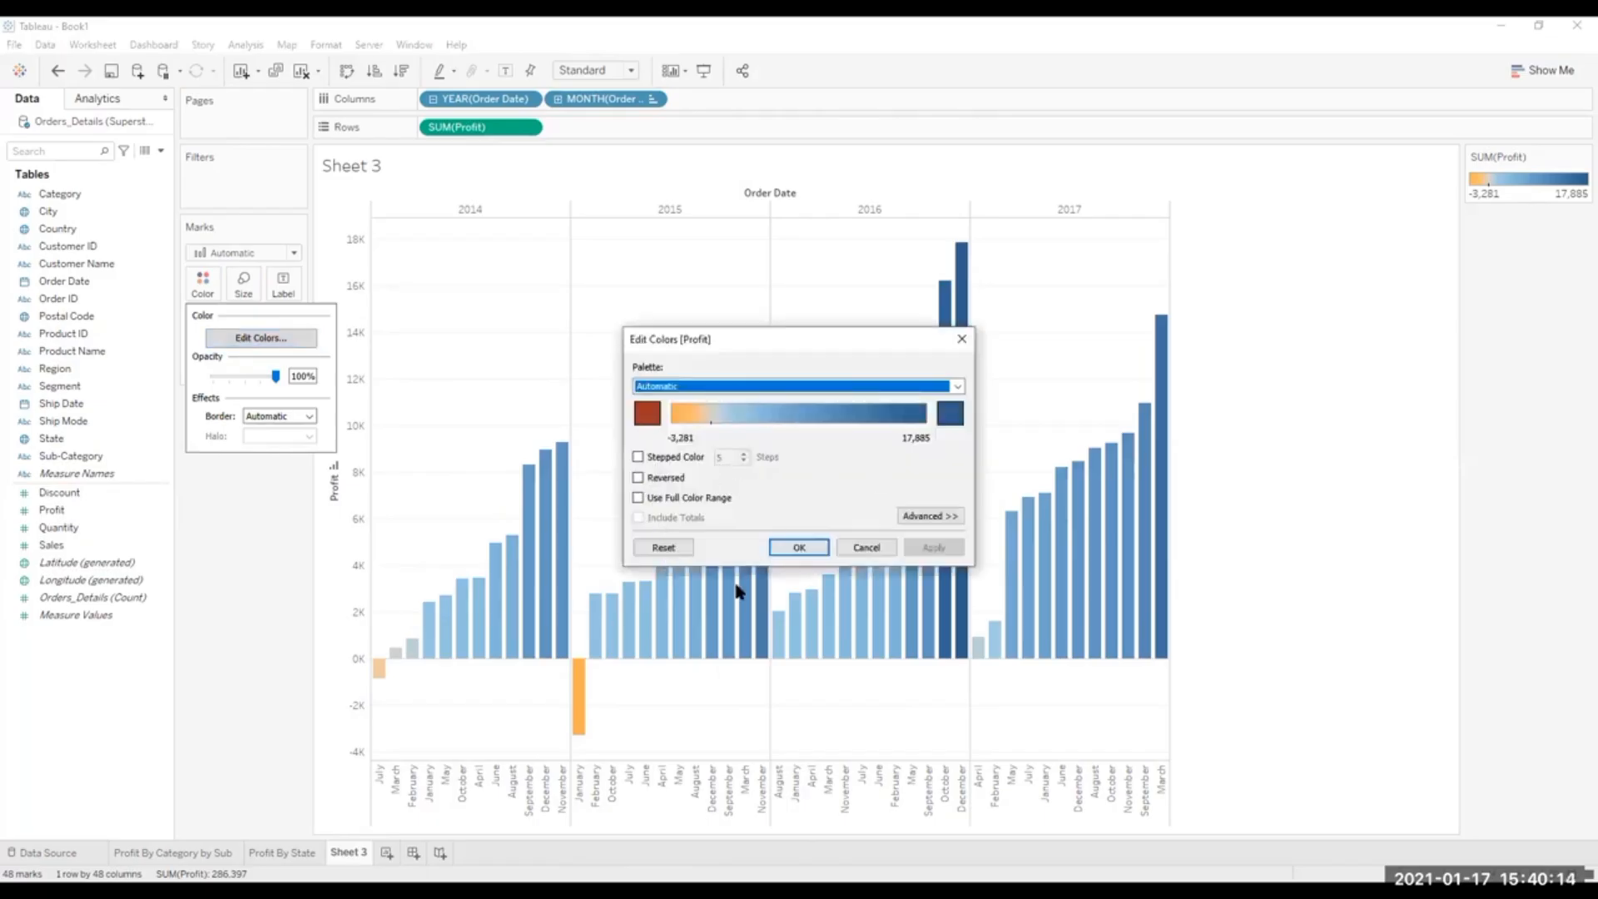
pyautogui.click(957, 385)
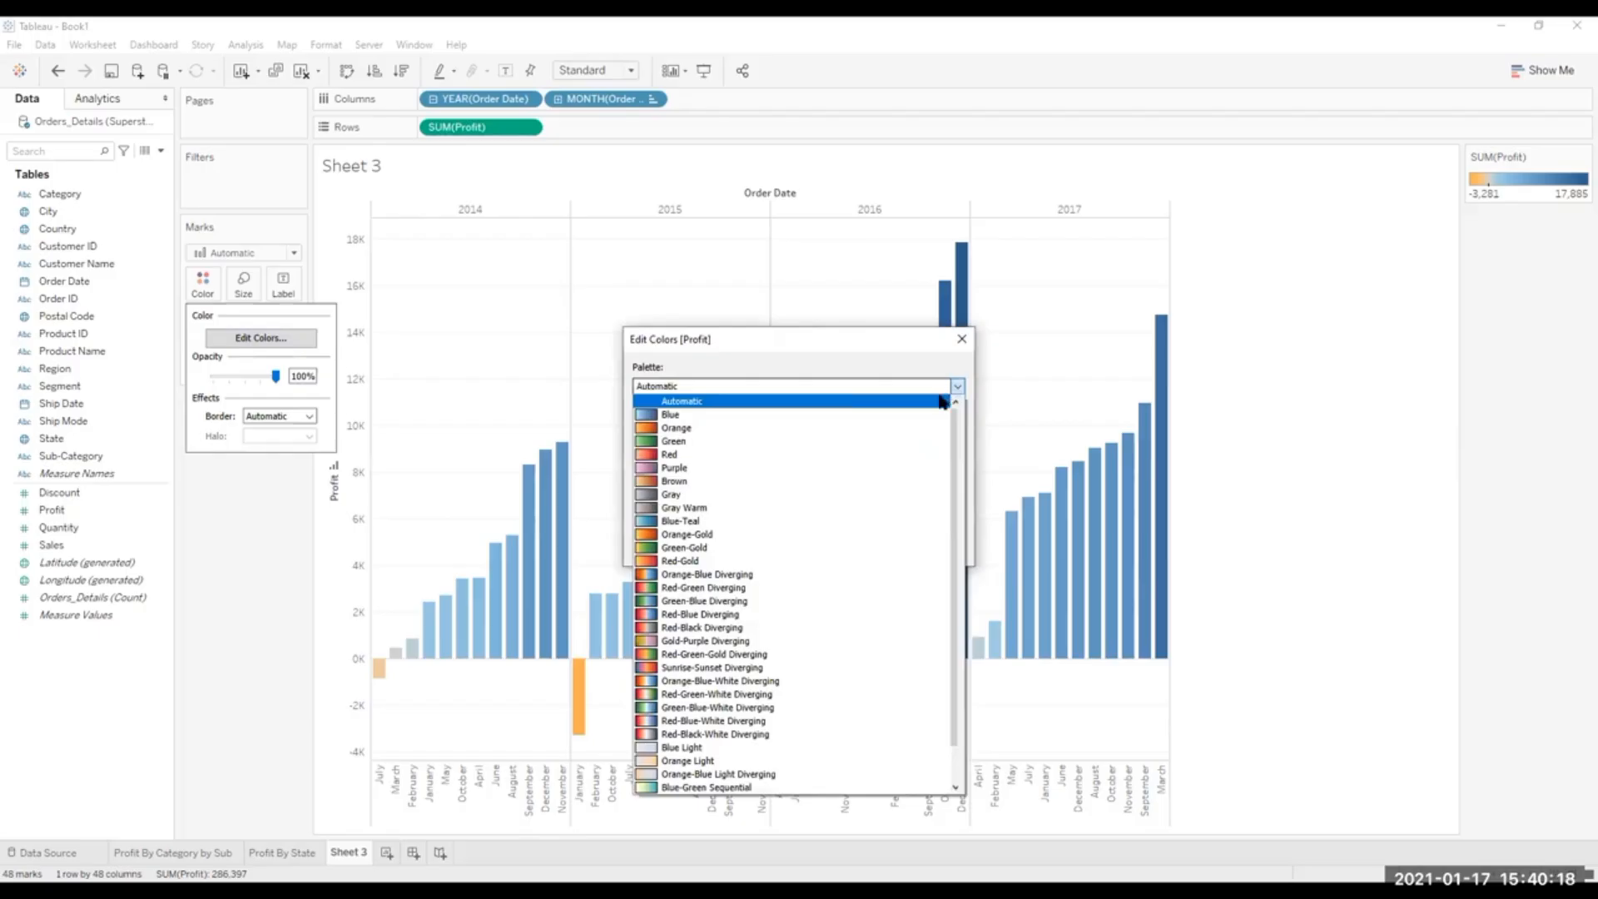
pyautogui.click(656, 589)
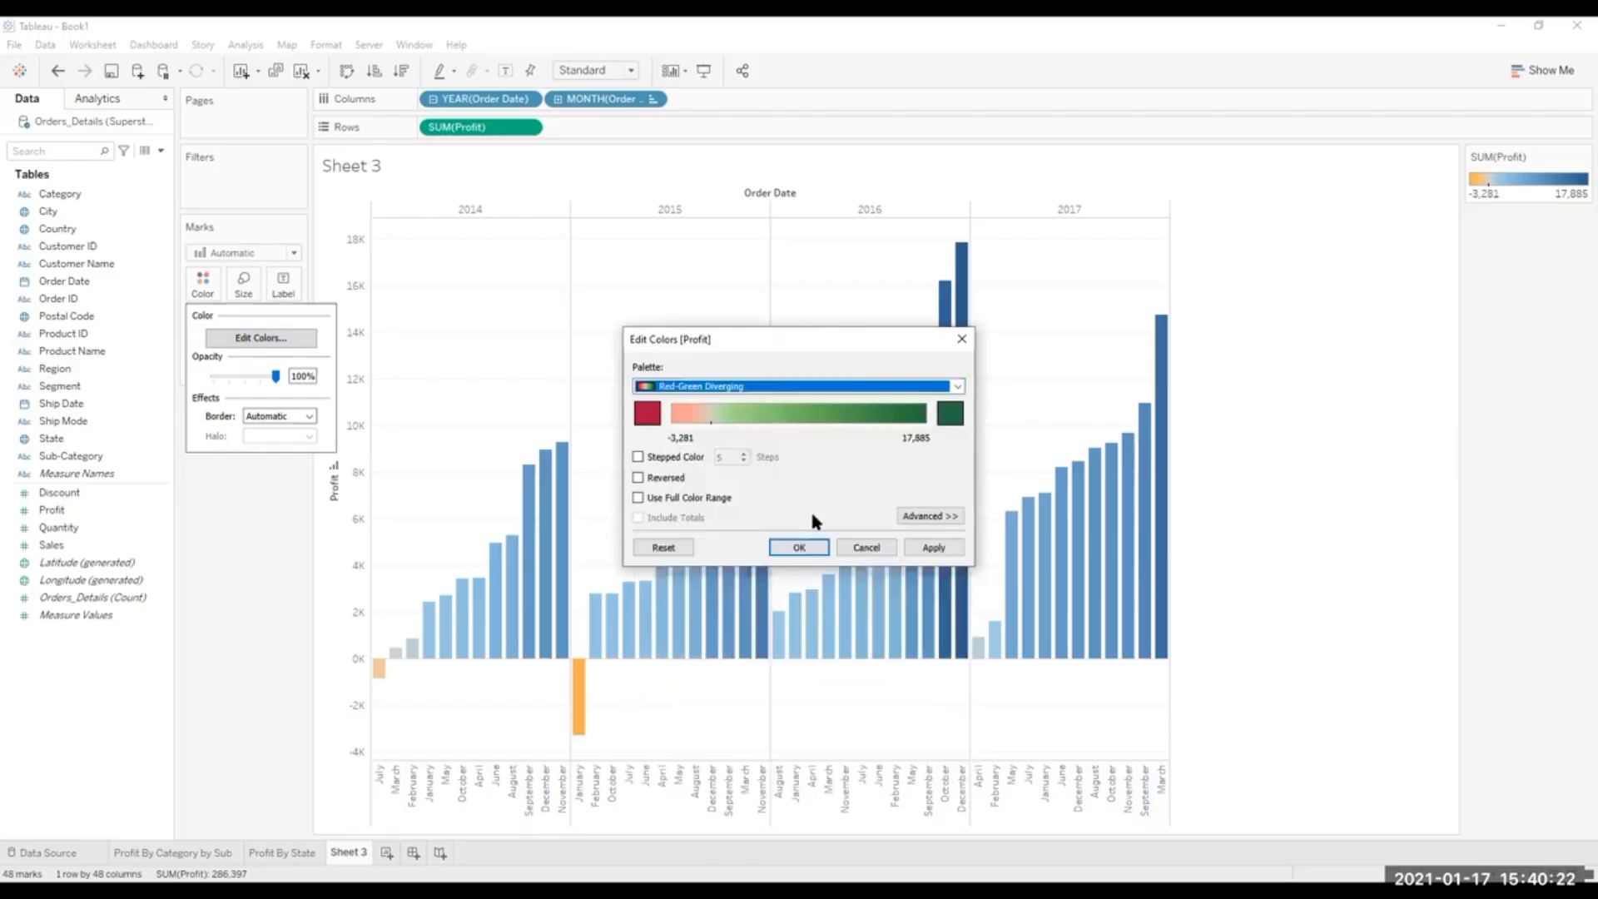
pyautogui.click(929, 516)
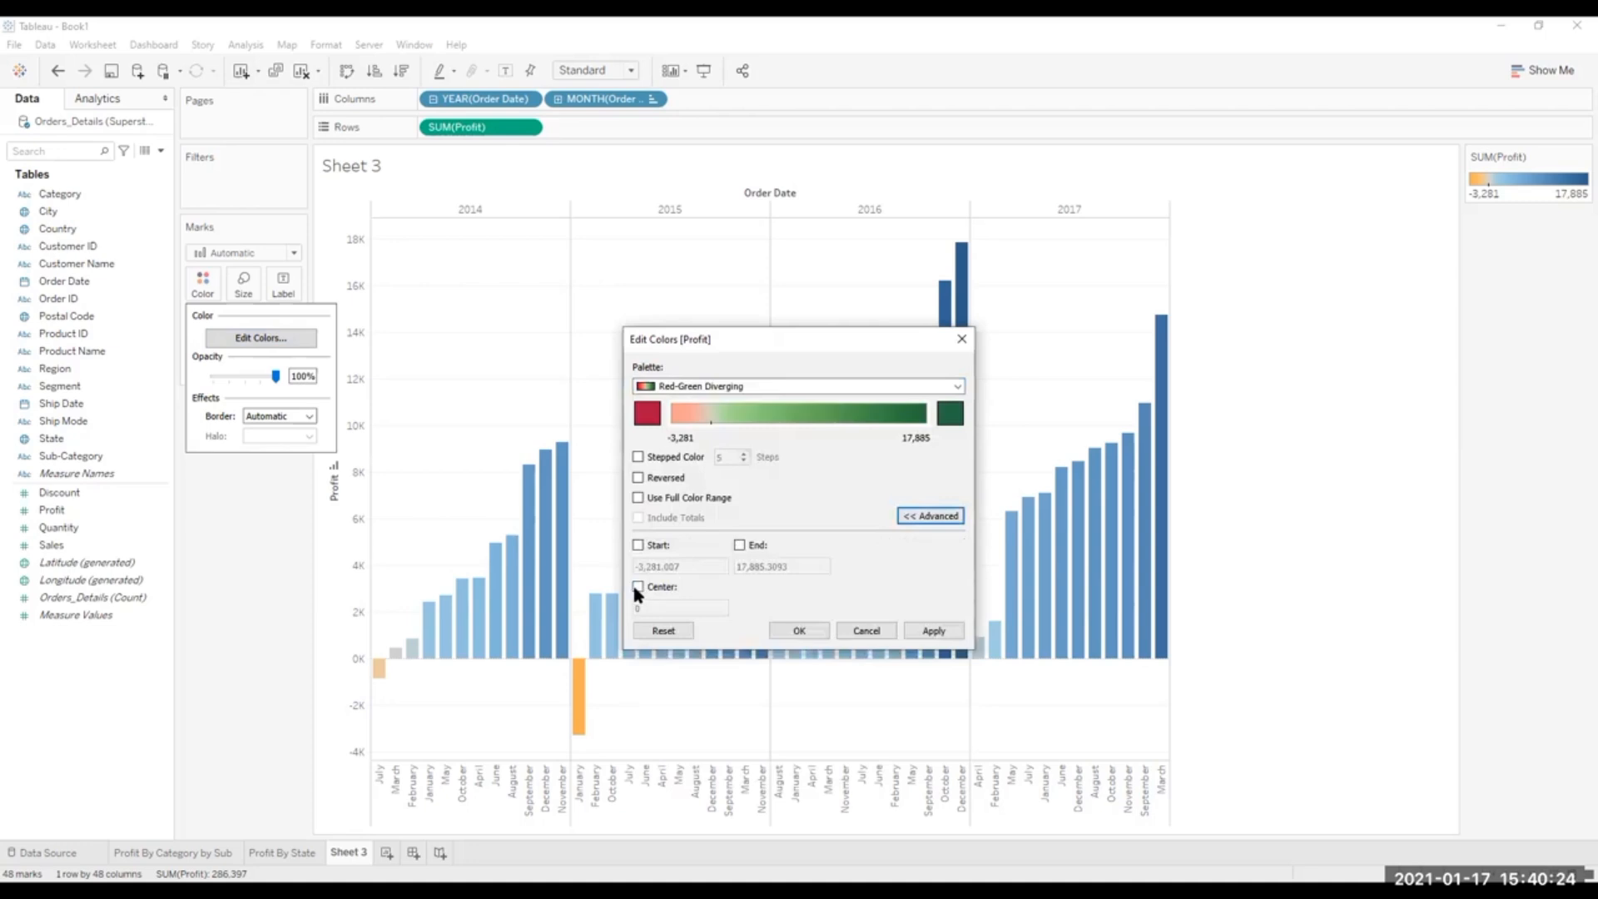
pyautogui.click(637, 585)
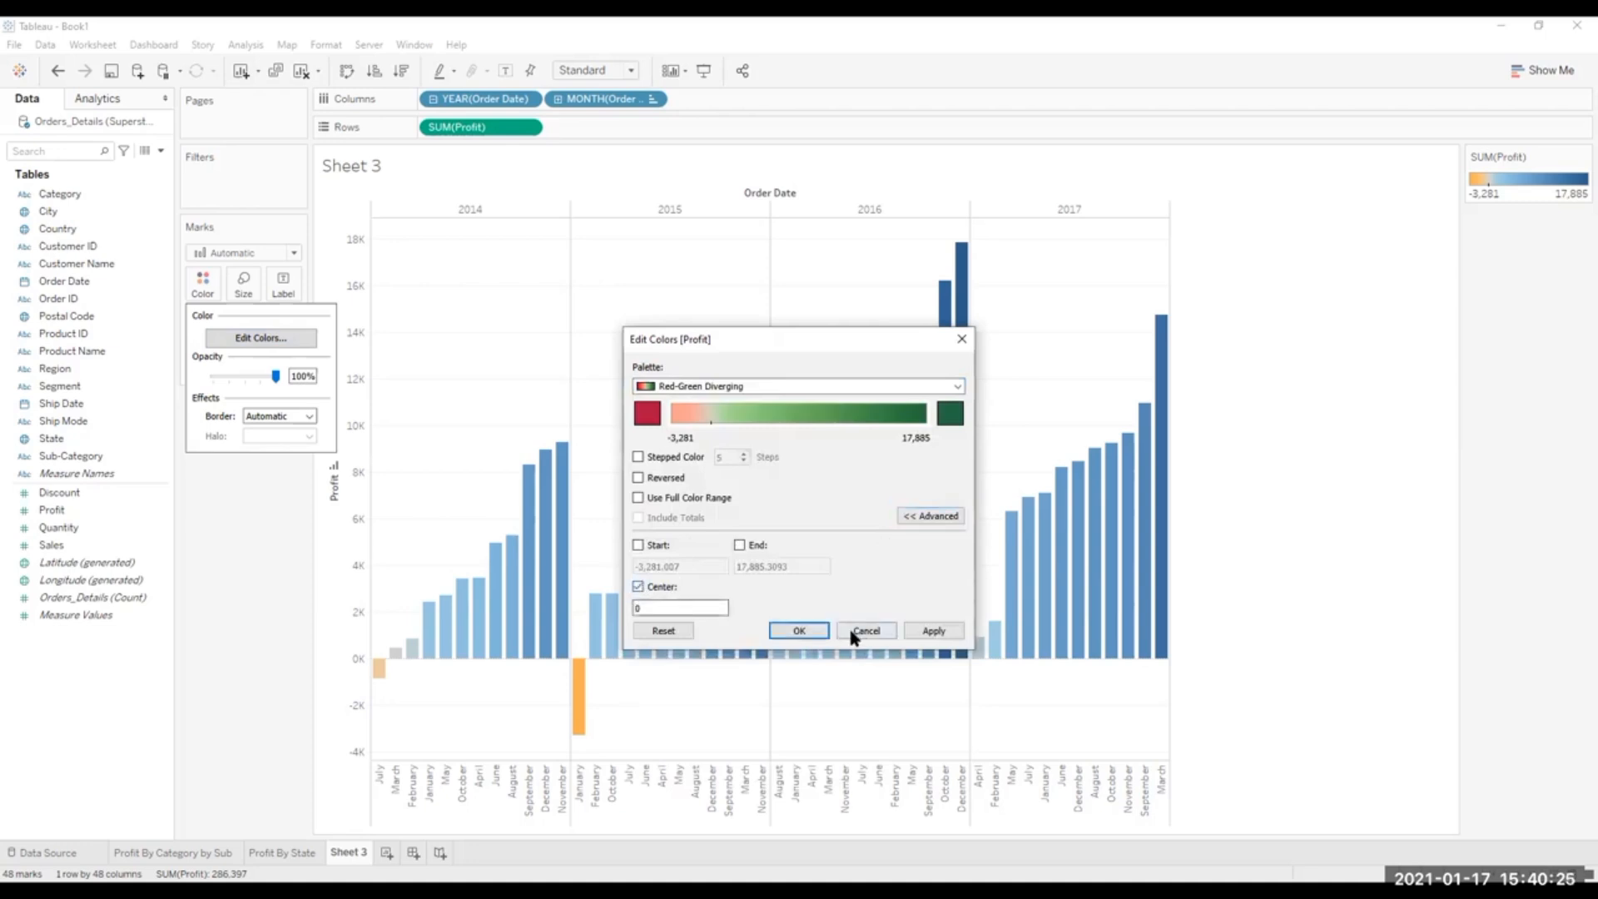
pyautogui.click(940, 633)
pyautogui.click(799, 630)
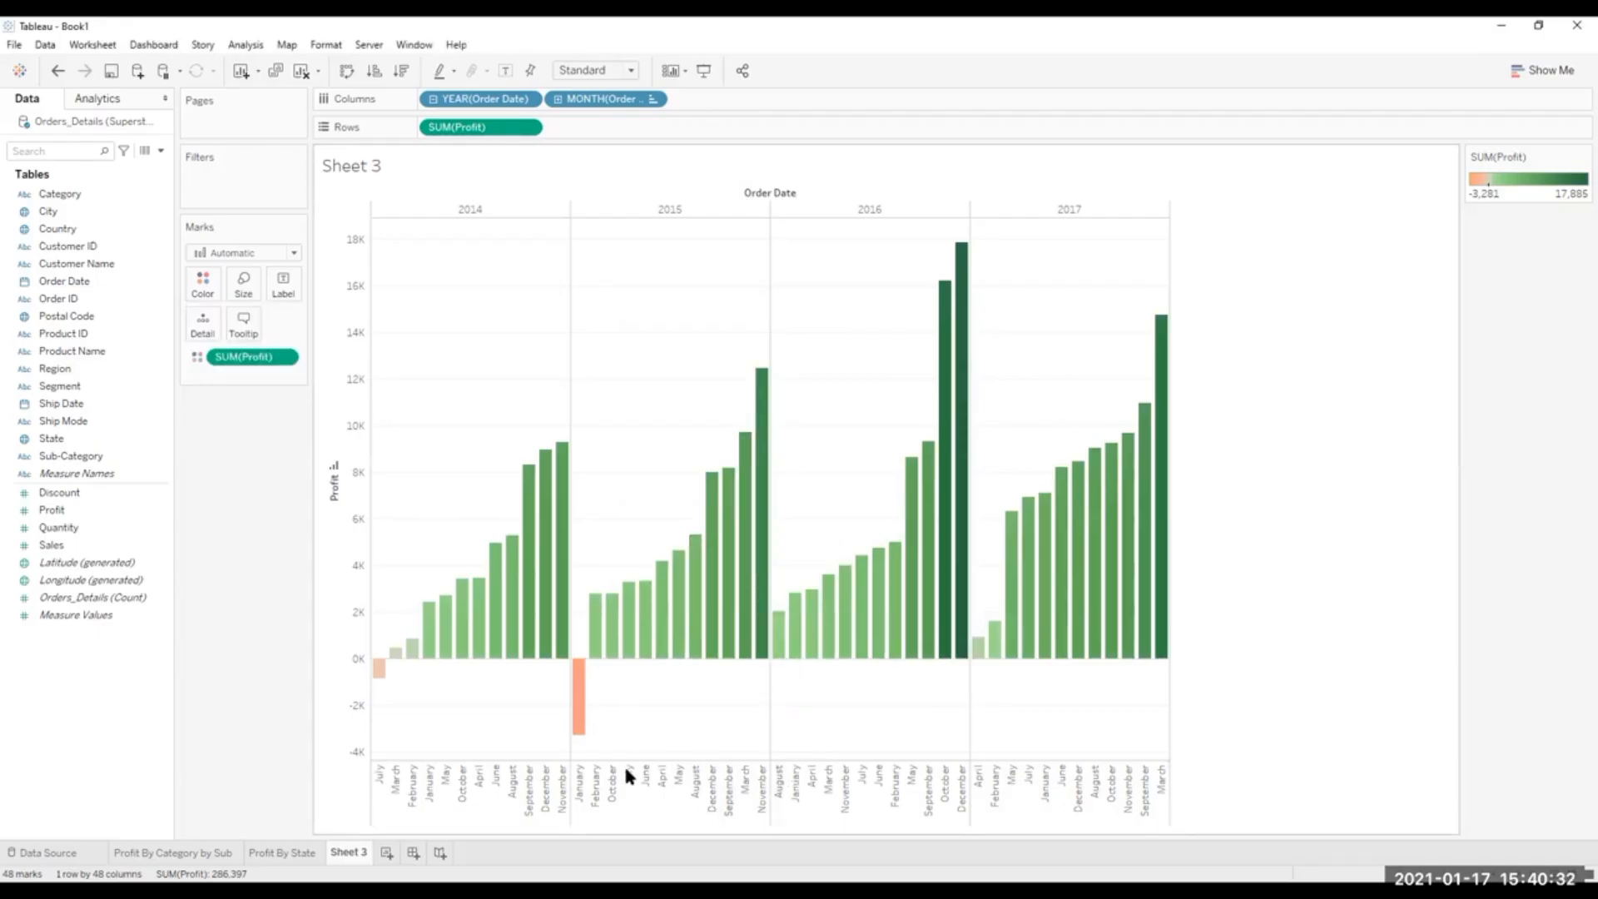
# Rename Sheet 3 as "Profit Per Year Per Month".
pyautogui.doubleClick(346, 851)
pyautogui.write('Profit Per Year Per')
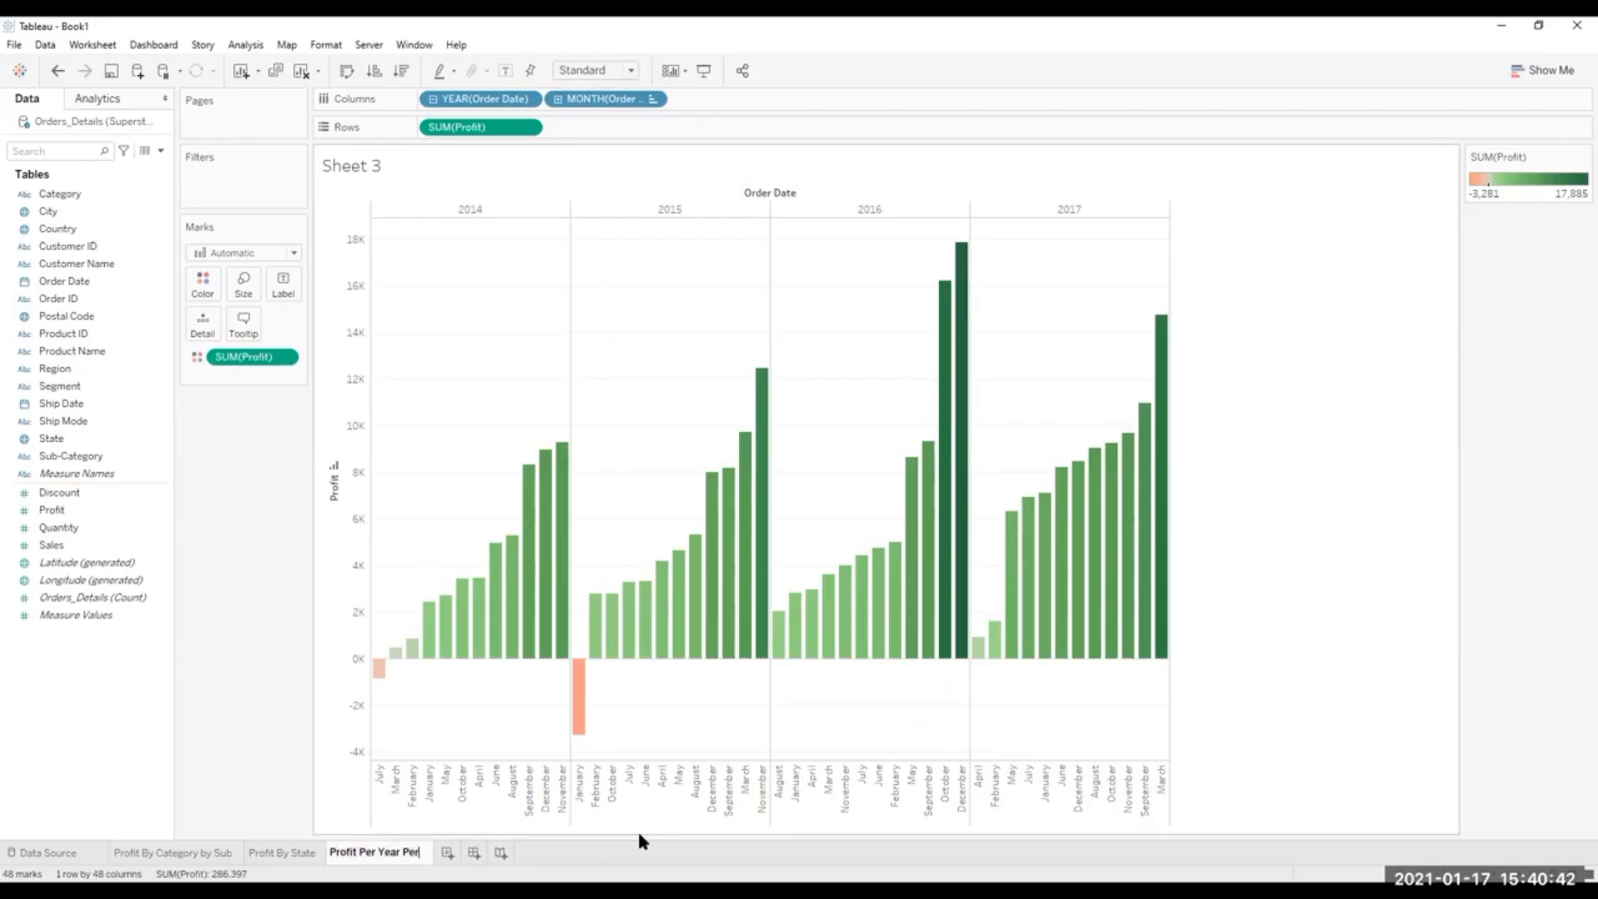
pyautogui.write(' Month')
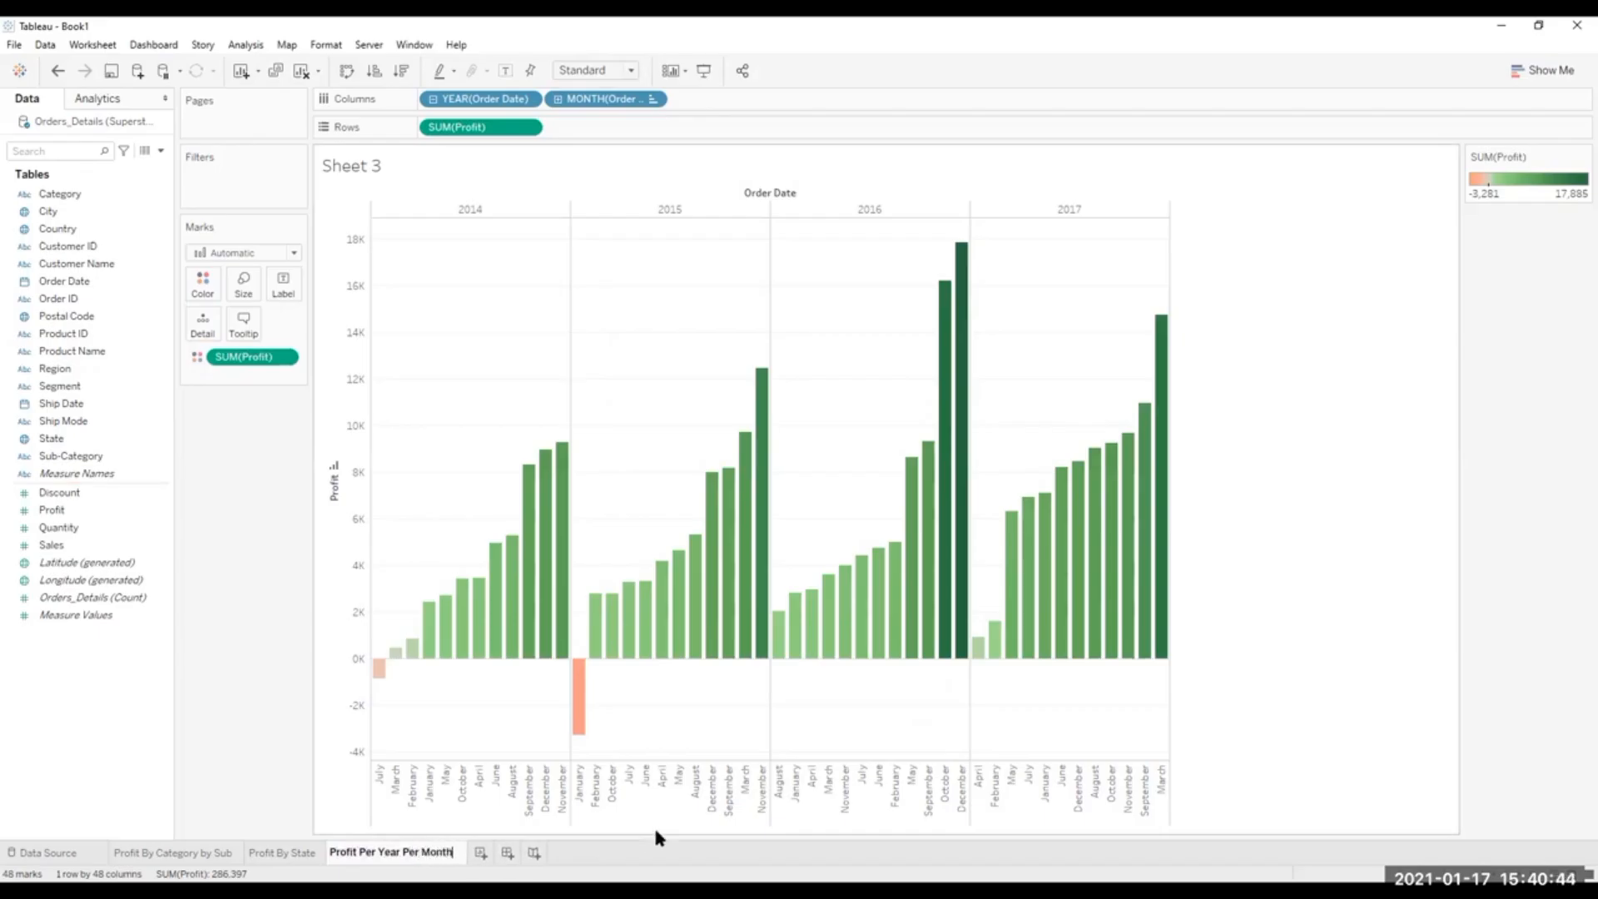
pyautogui.press('Return')
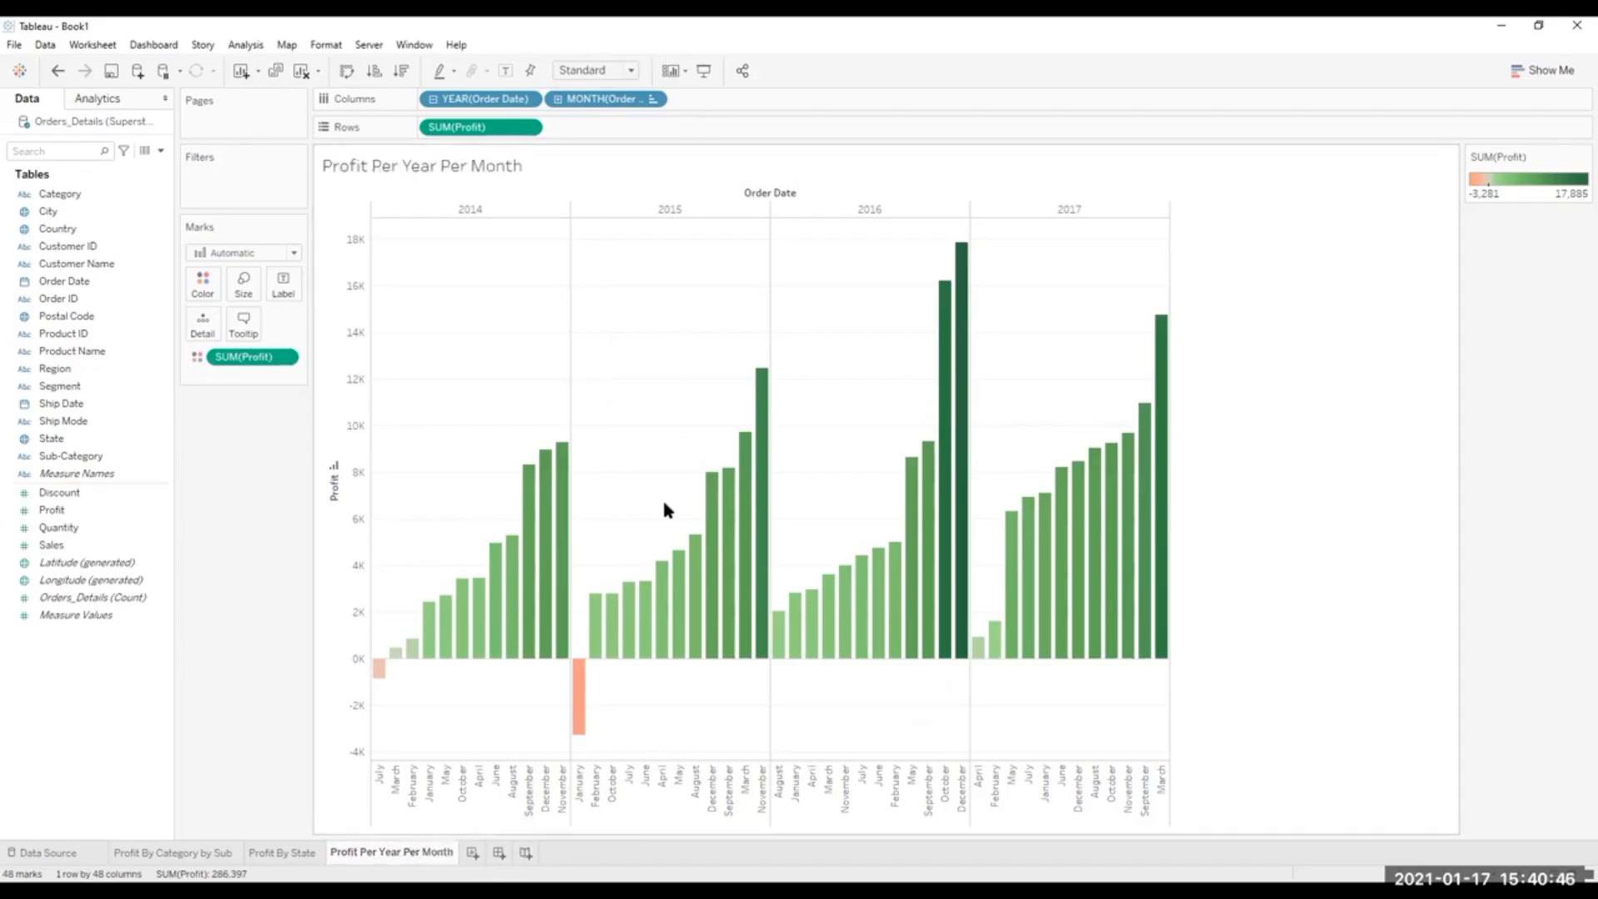
# Fix the center of the Profit color scale at 0 on the Profit By State map.
pyautogui.click(248, 852)
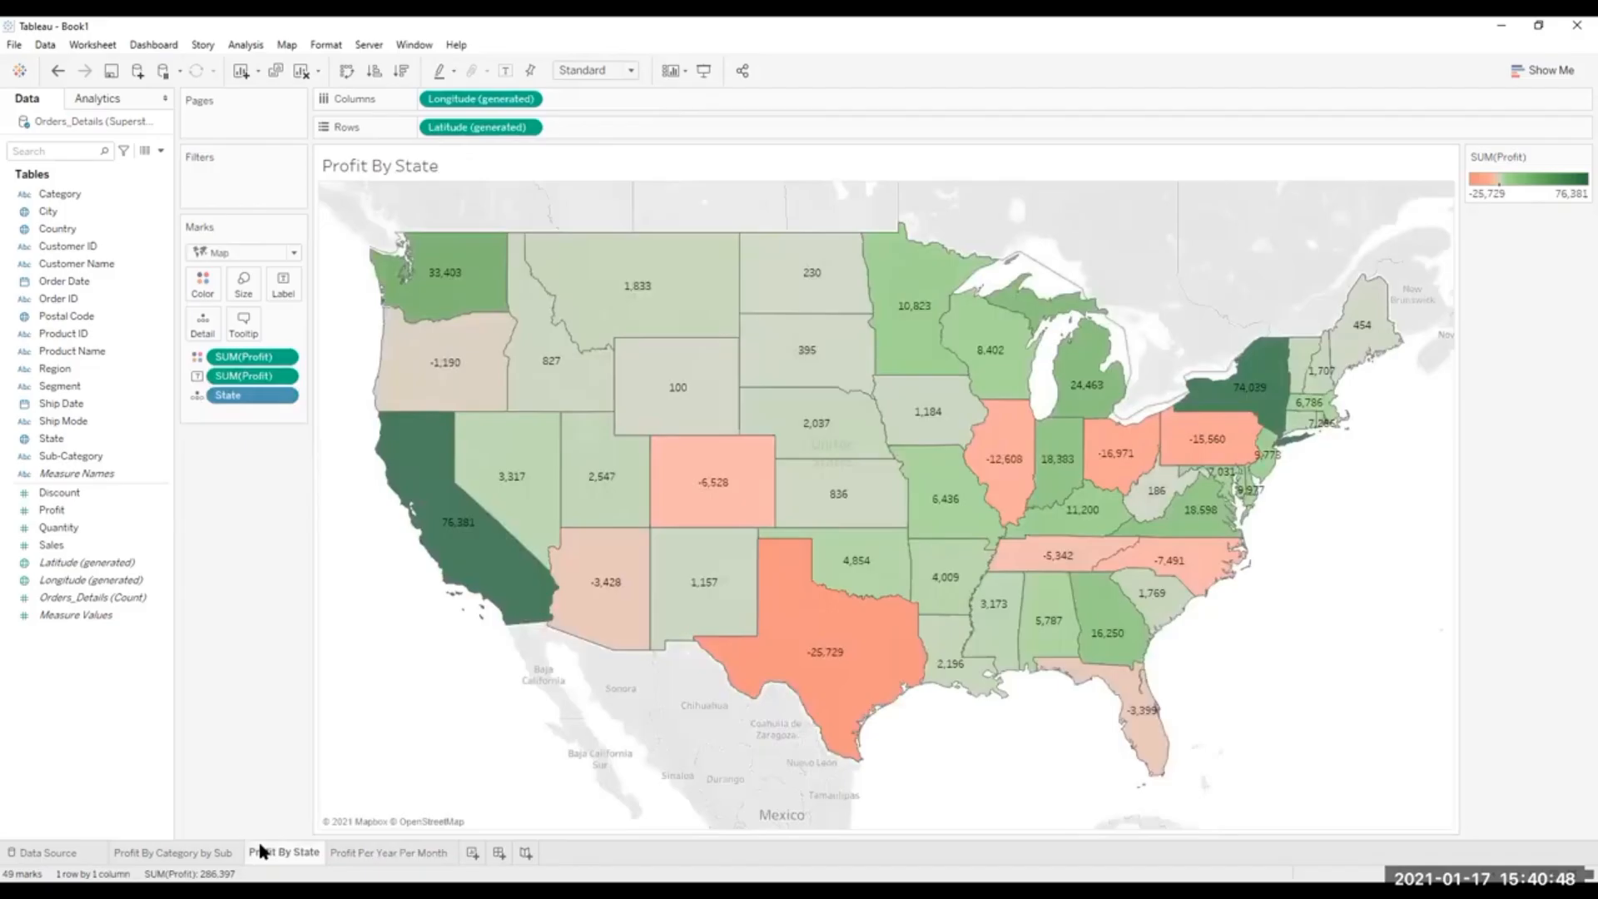
pyautogui.click(202, 283)
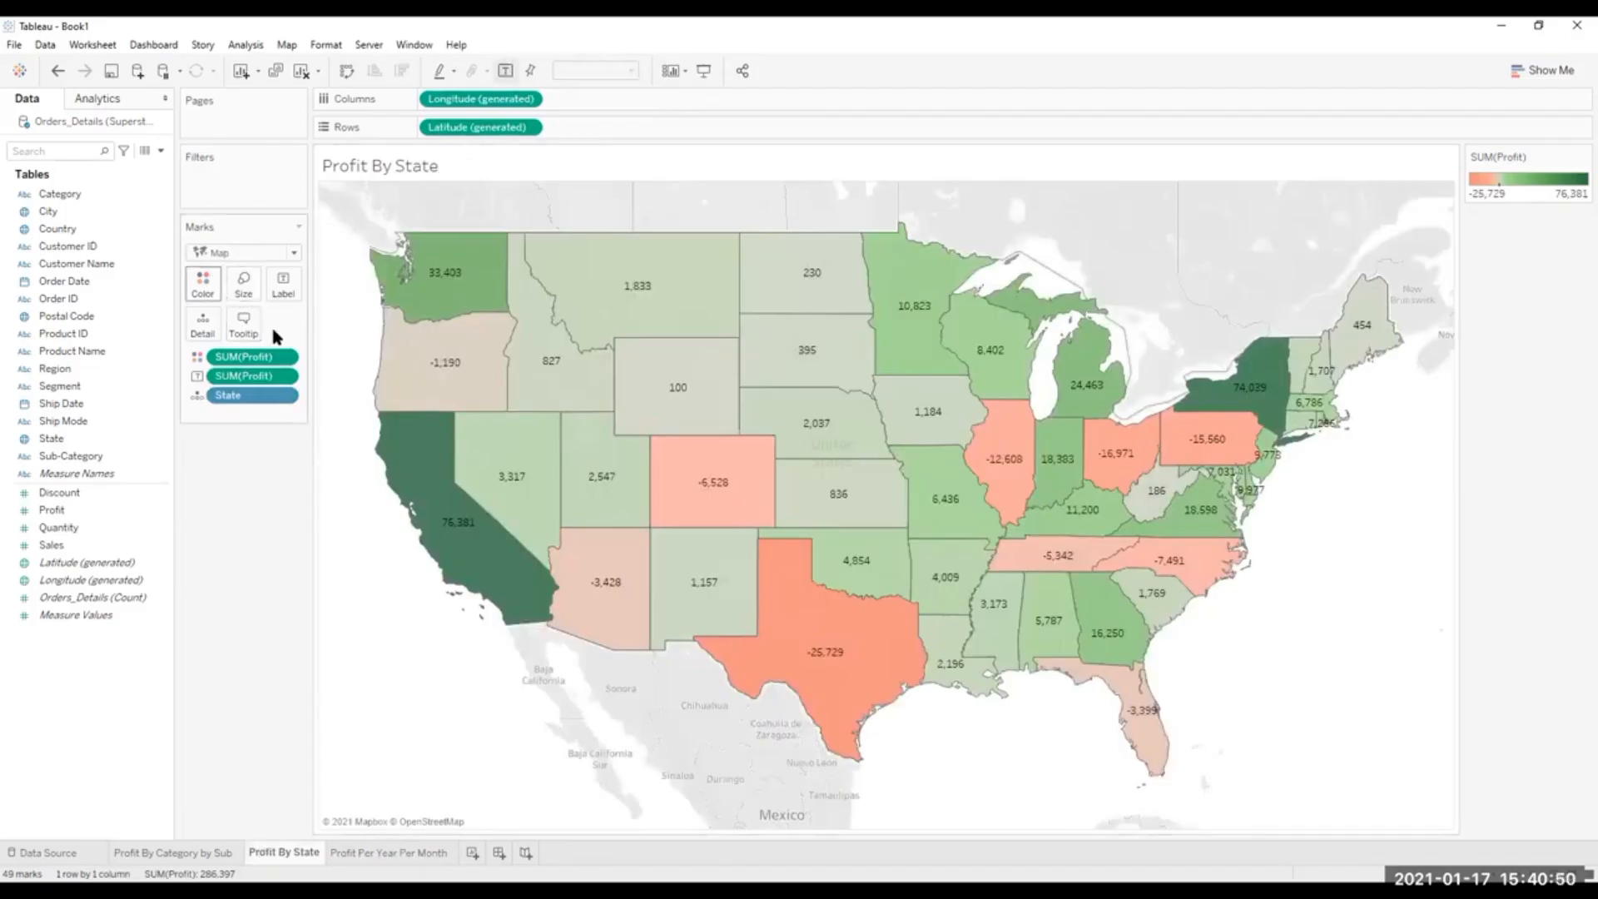
pyautogui.click(275, 338)
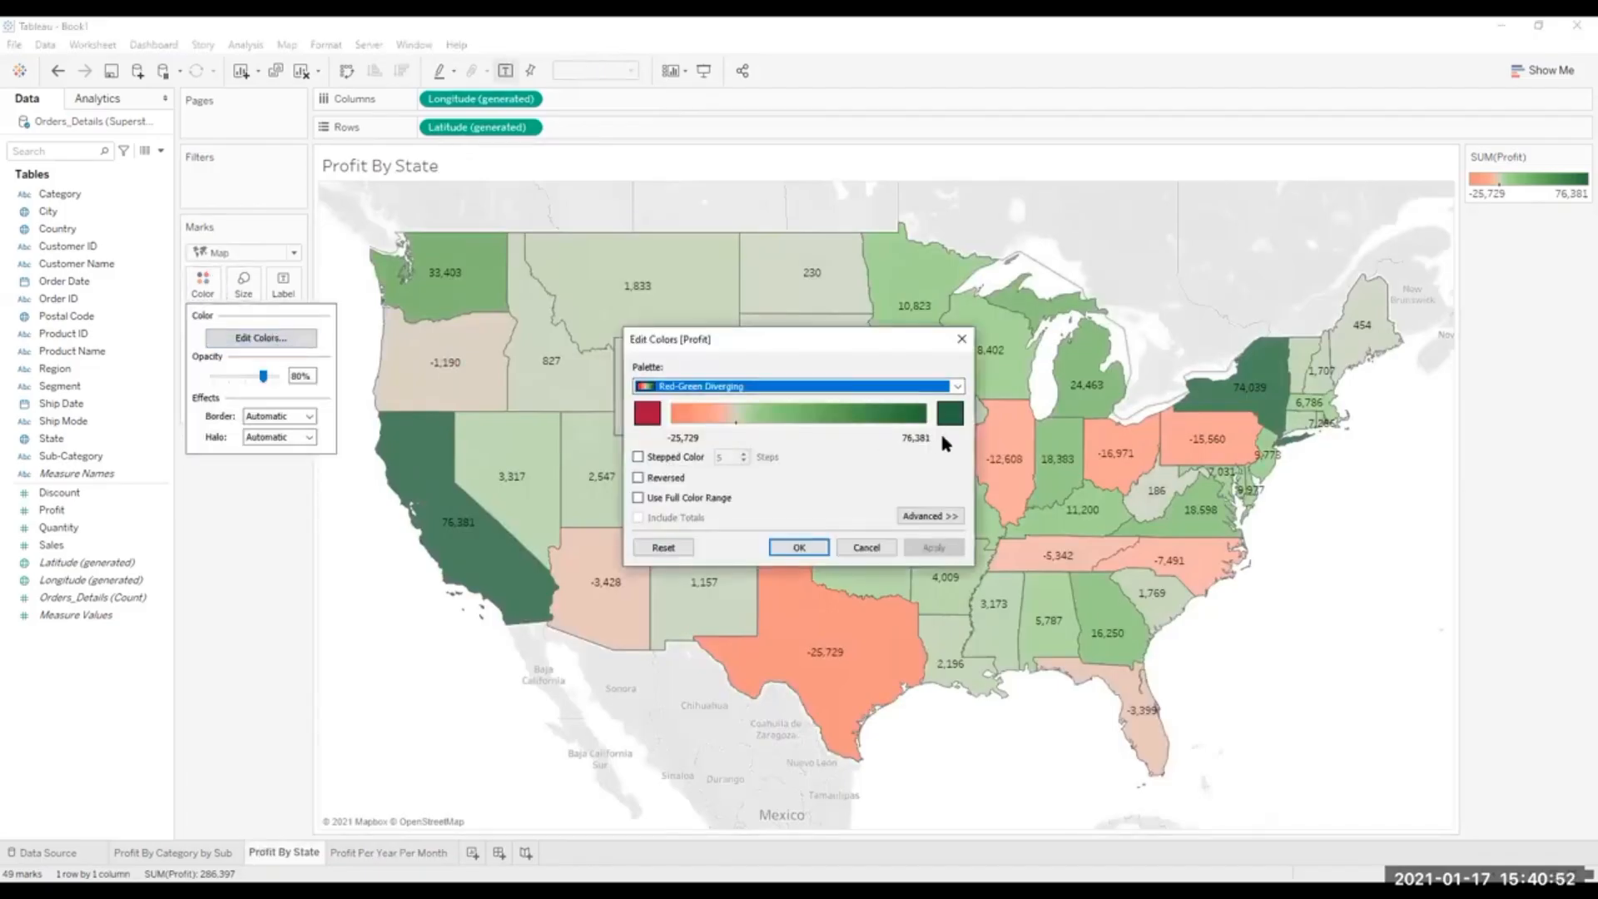
pyautogui.click(929, 516)
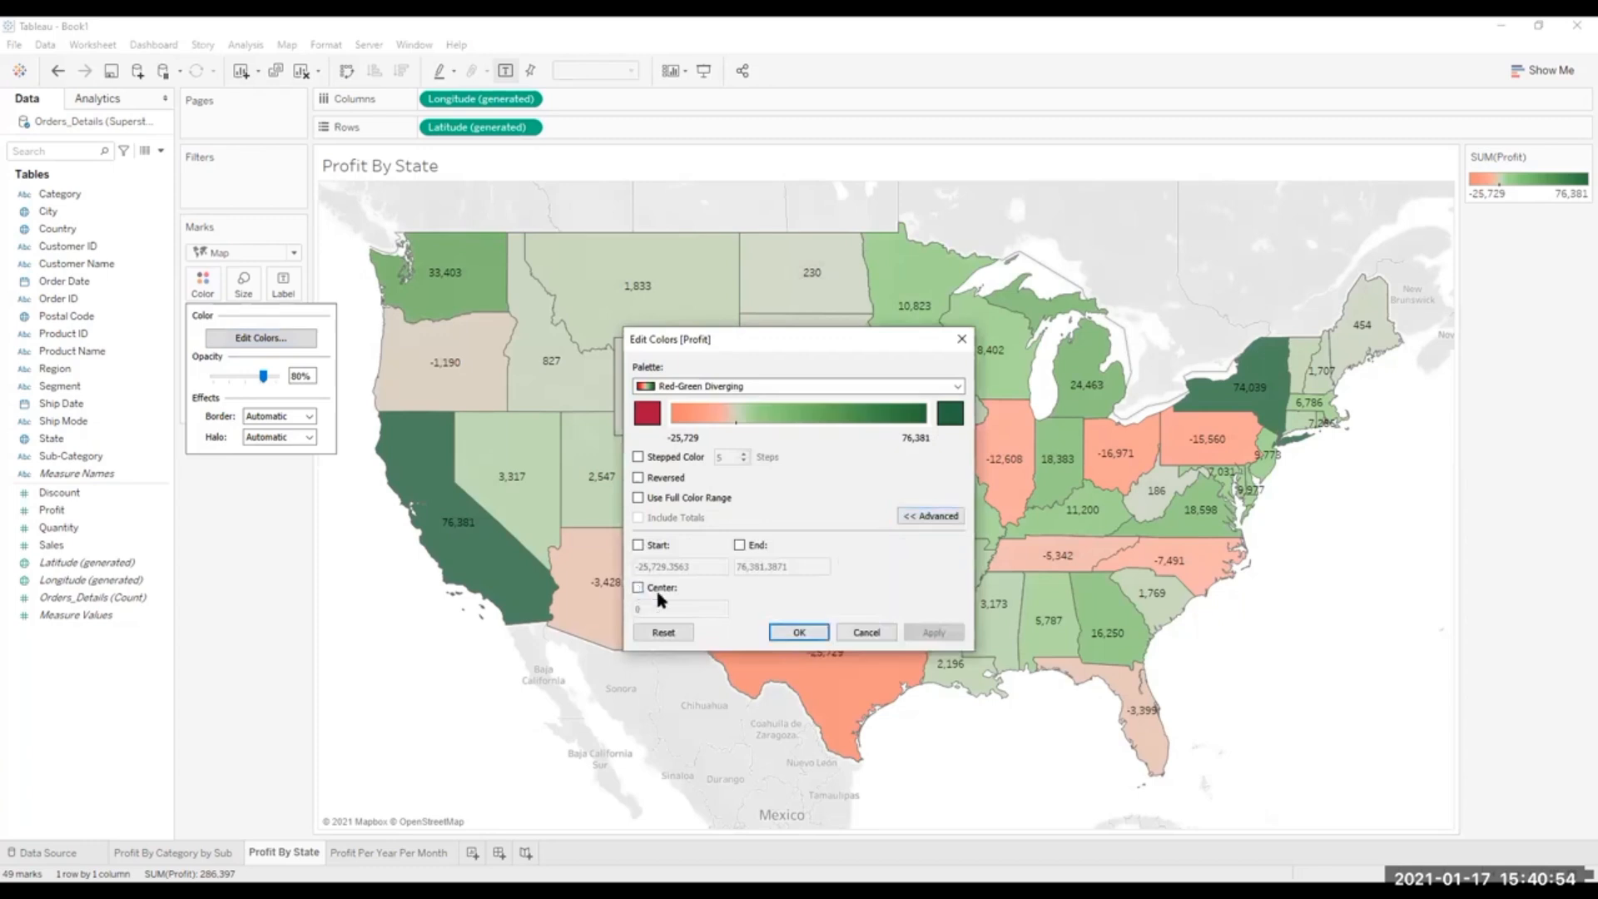
pyautogui.click(658, 589)
pyautogui.click(934, 631)
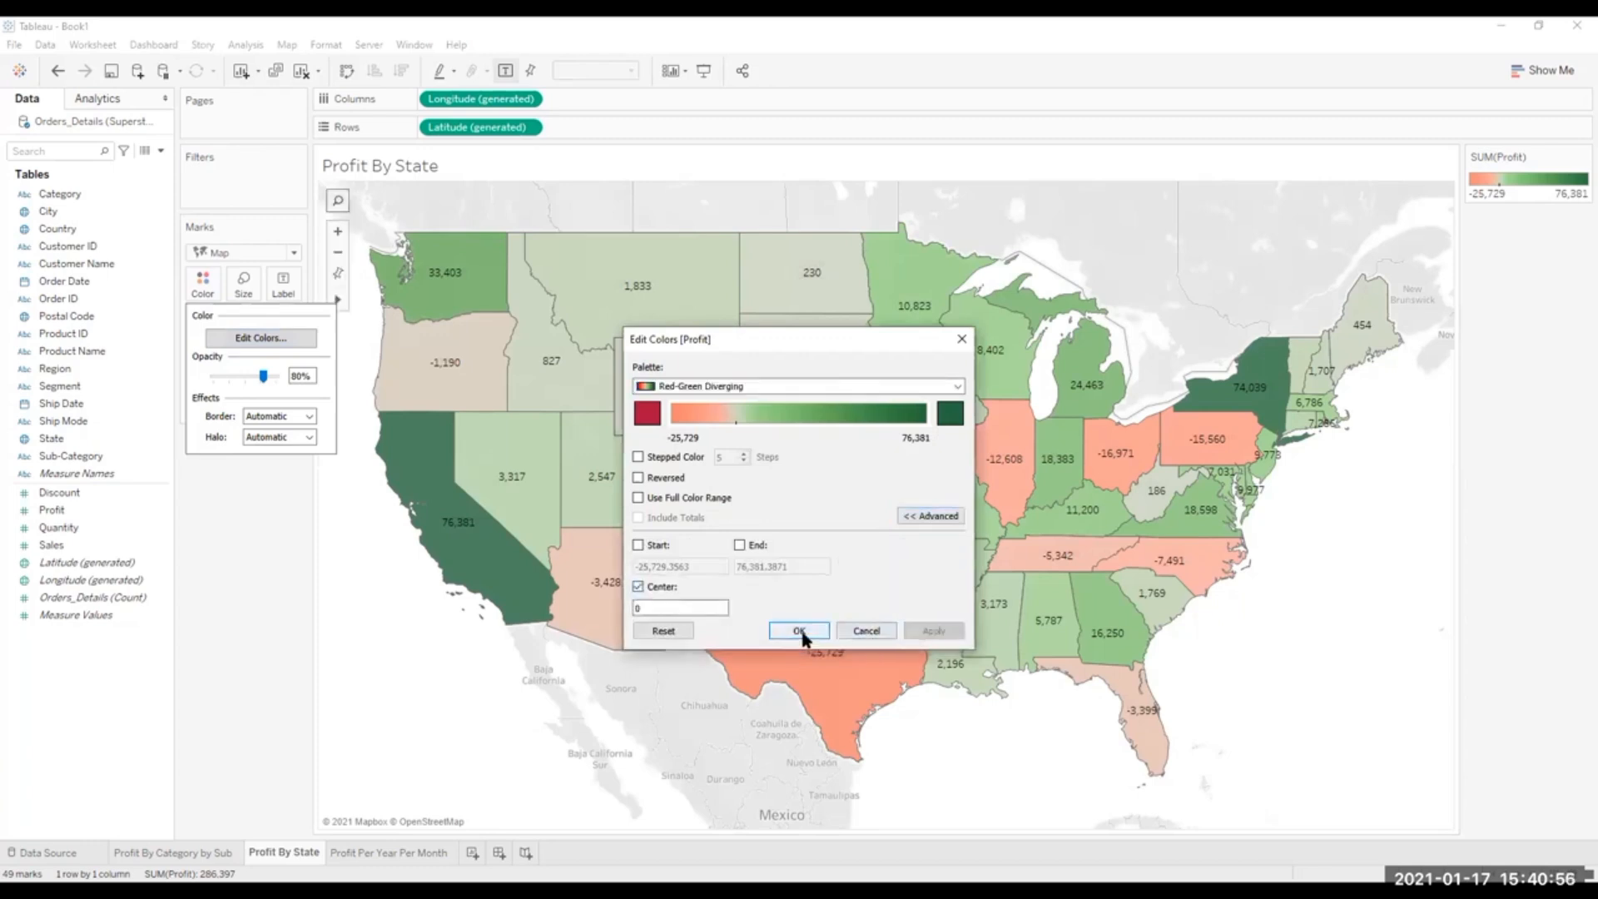
pyautogui.click(799, 631)
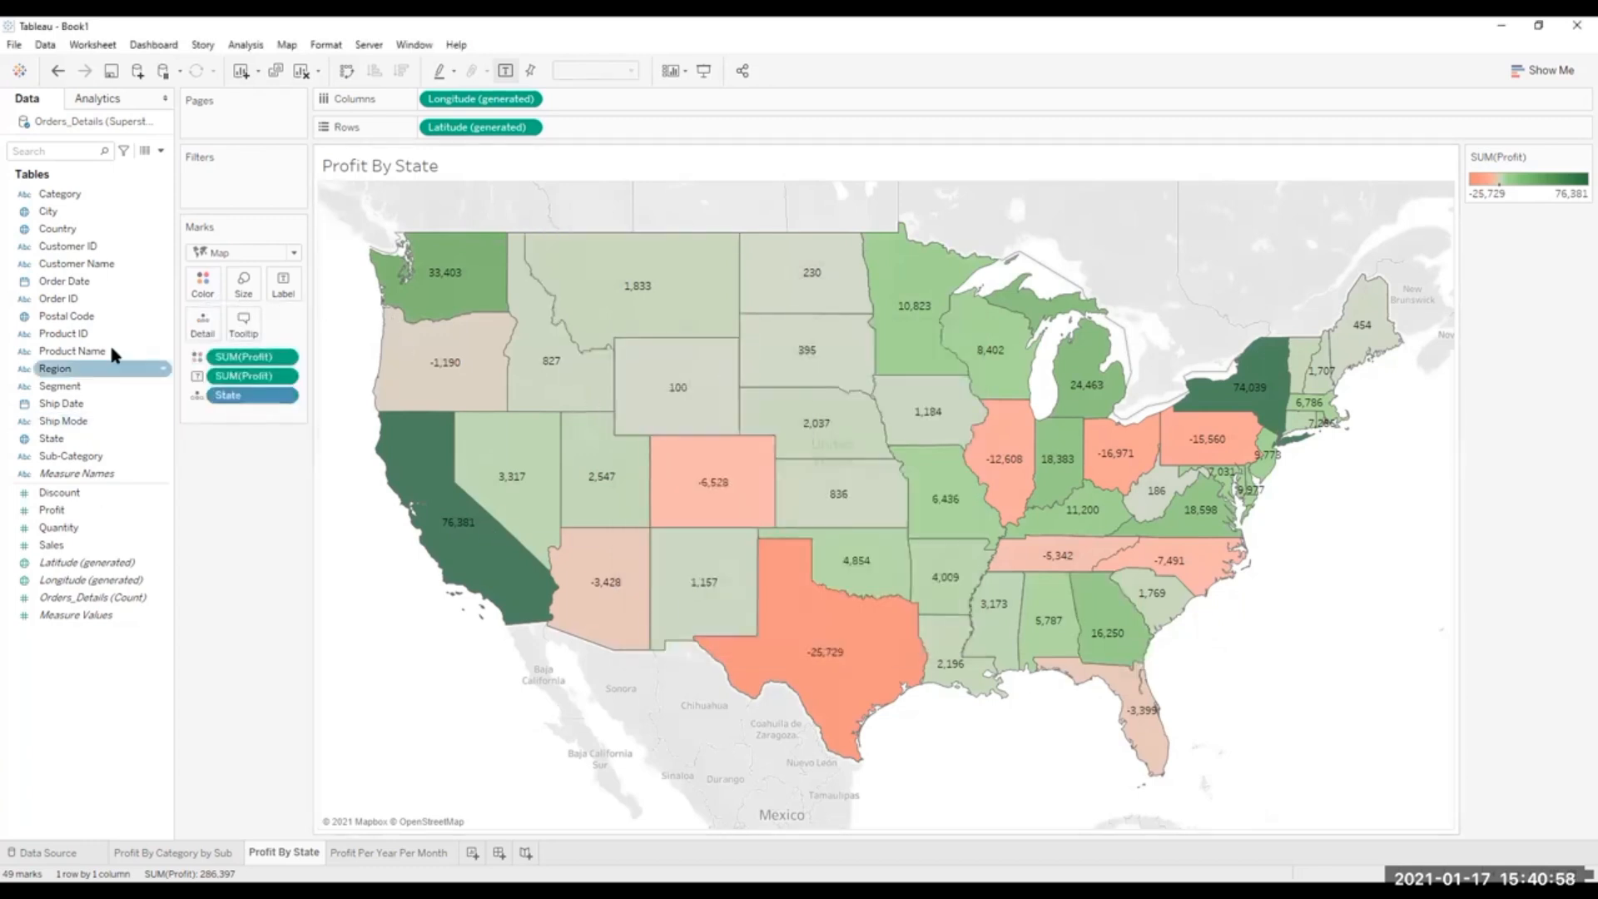
# On the Profit By Category by Sub sheet, keep the Red-Green-Gold Diverging palette and fix its color center at 0.
pyautogui.click(178, 852)
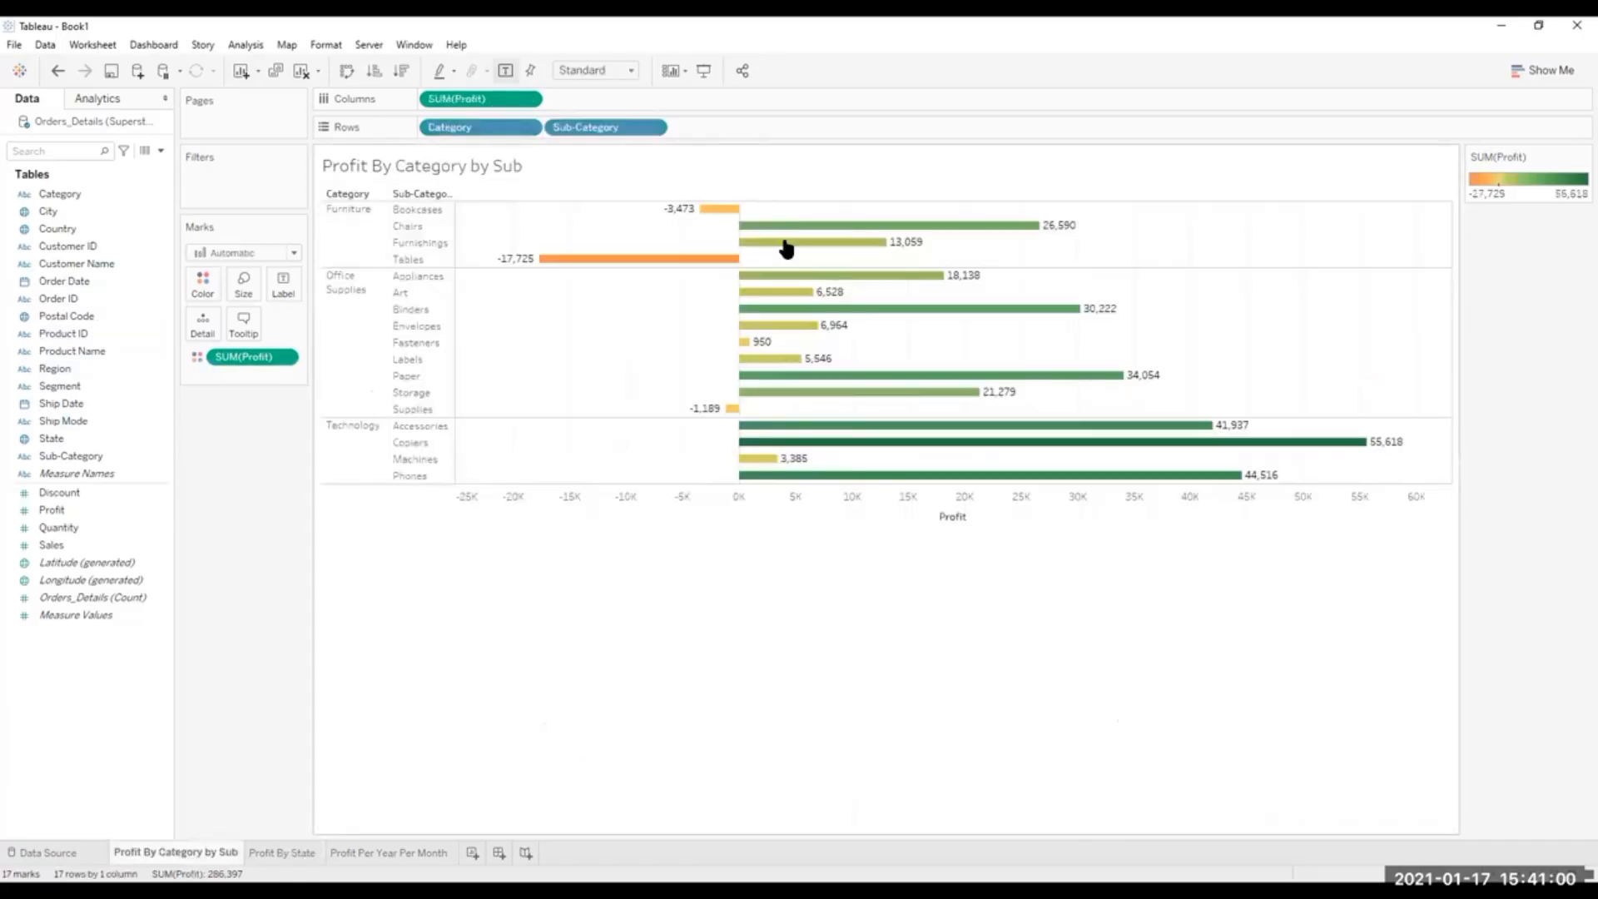
pyautogui.click(203, 285)
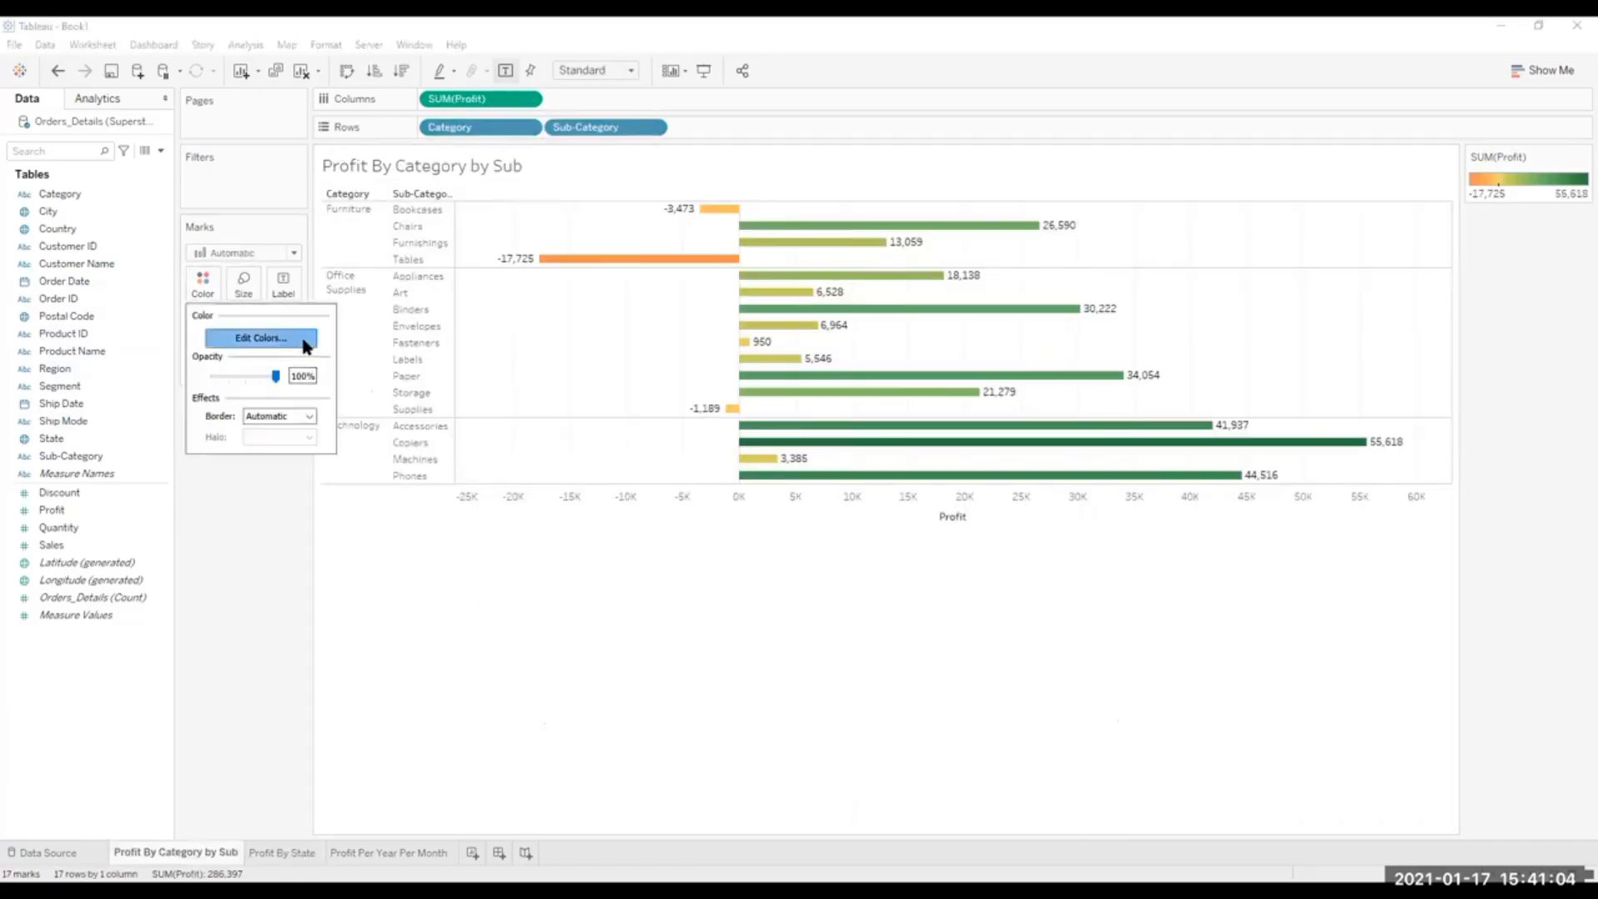
pyautogui.click(306, 345)
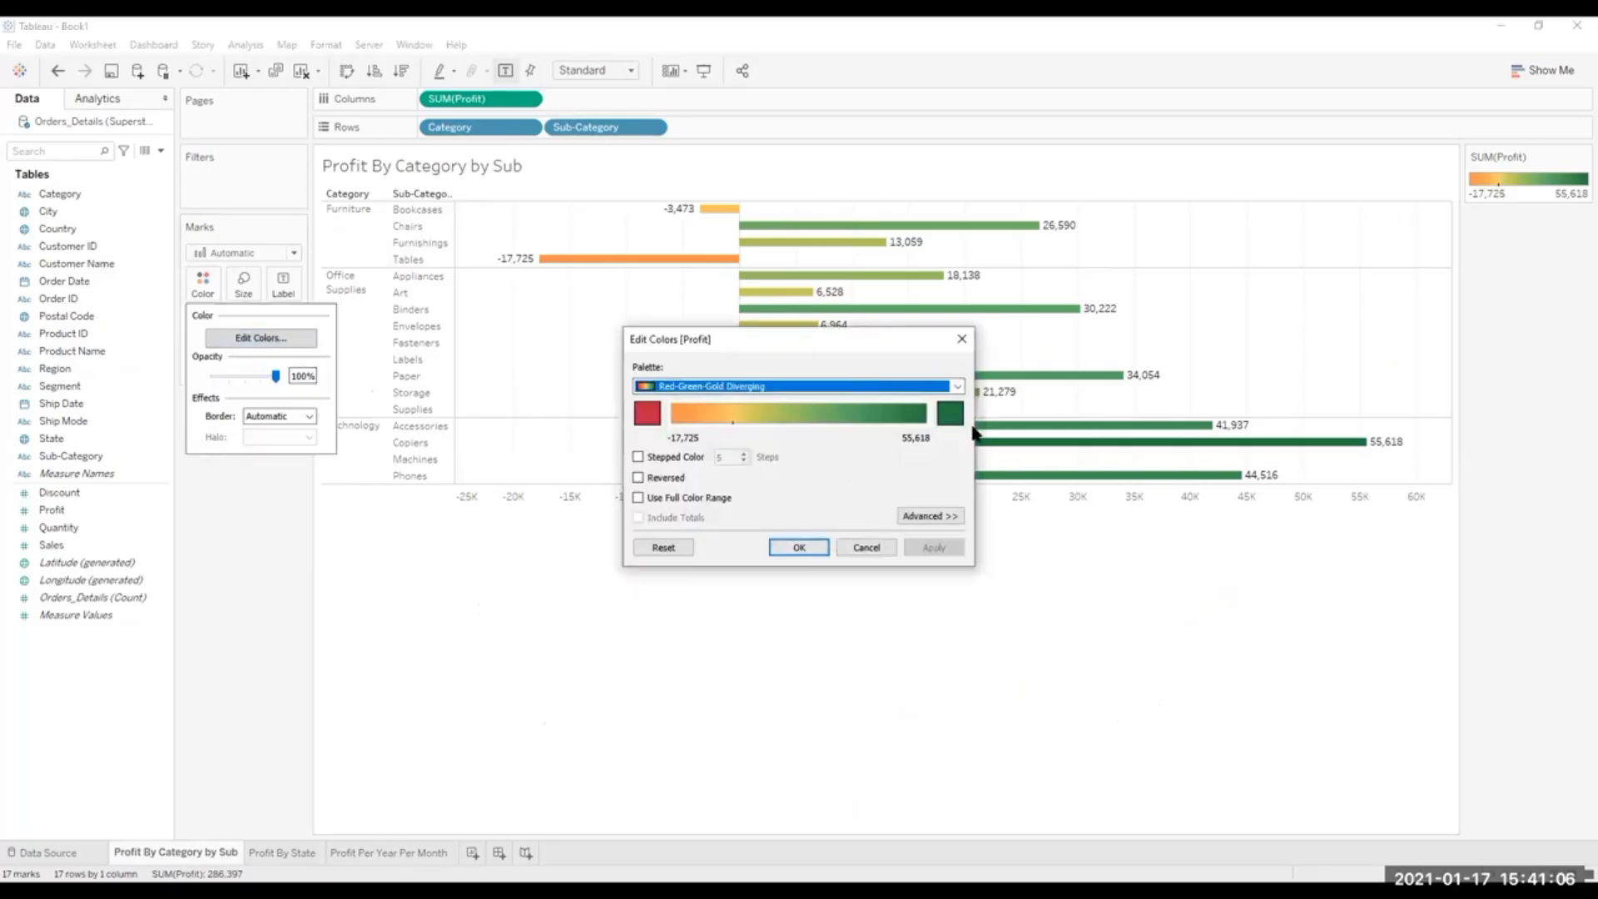
pyautogui.click(956, 387)
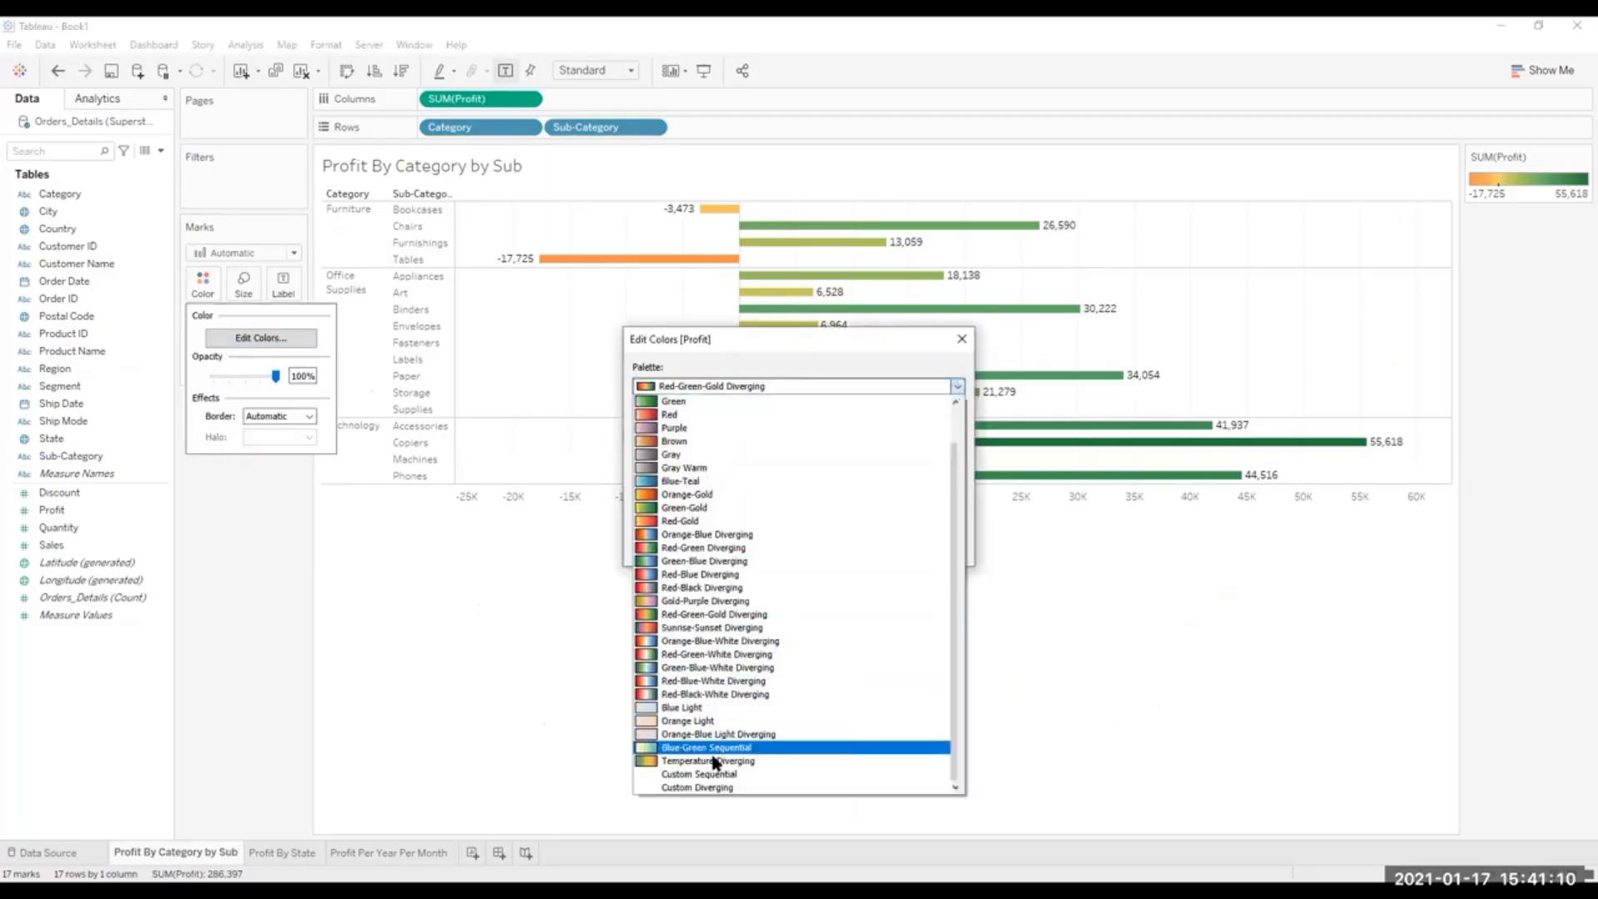
pyautogui.click(692, 617)
pyautogui.click(922, 516)
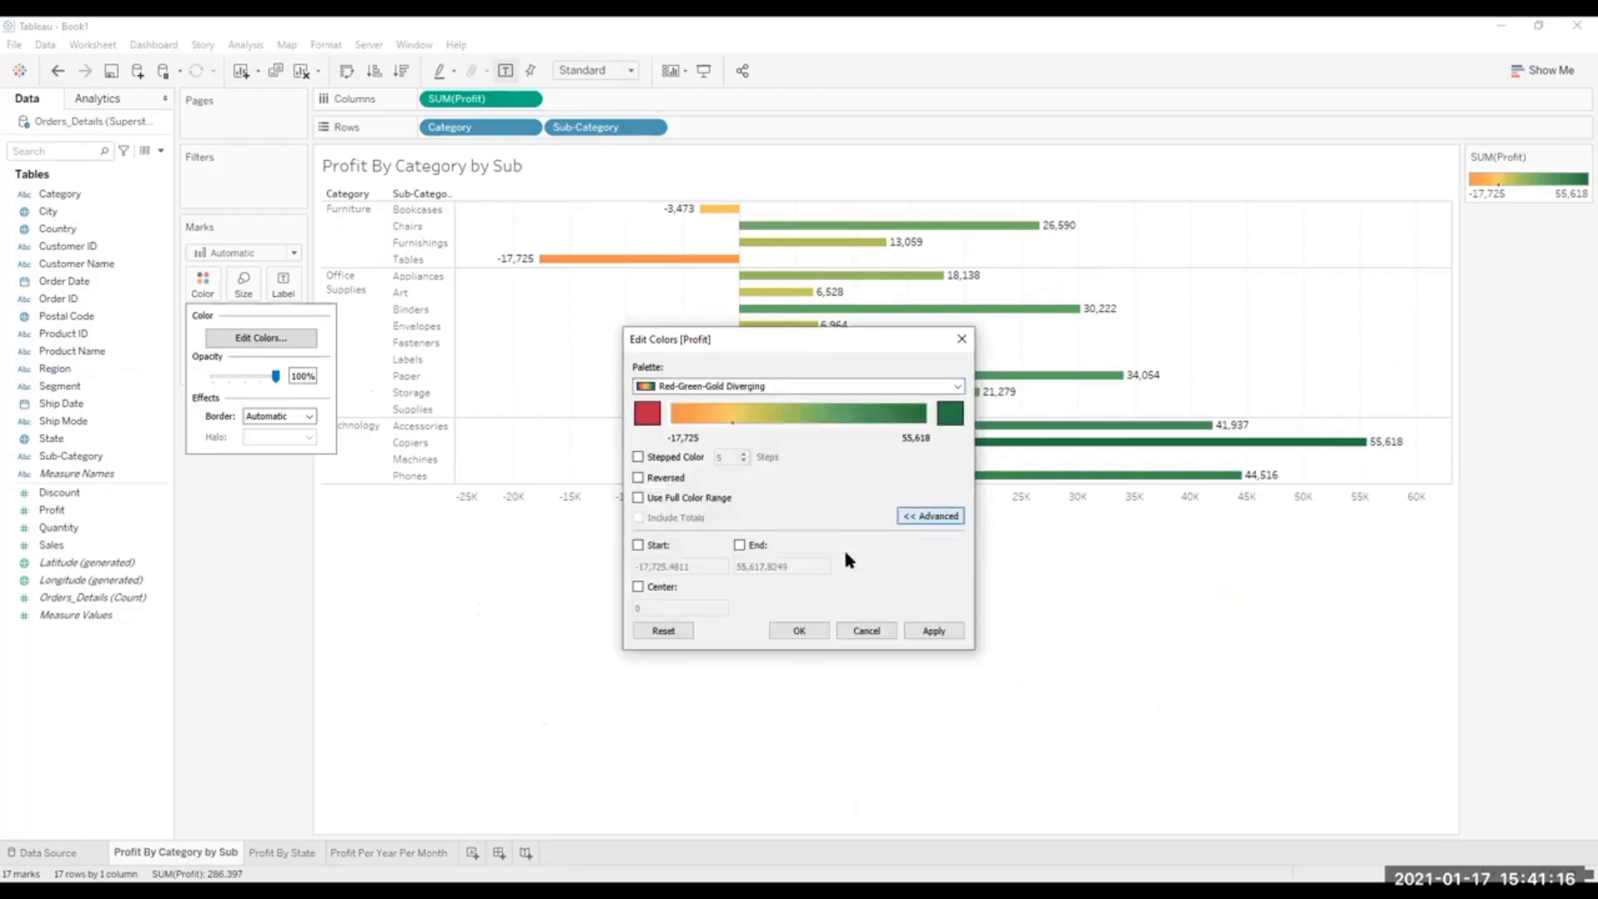
pyautogui.click(638, 586)
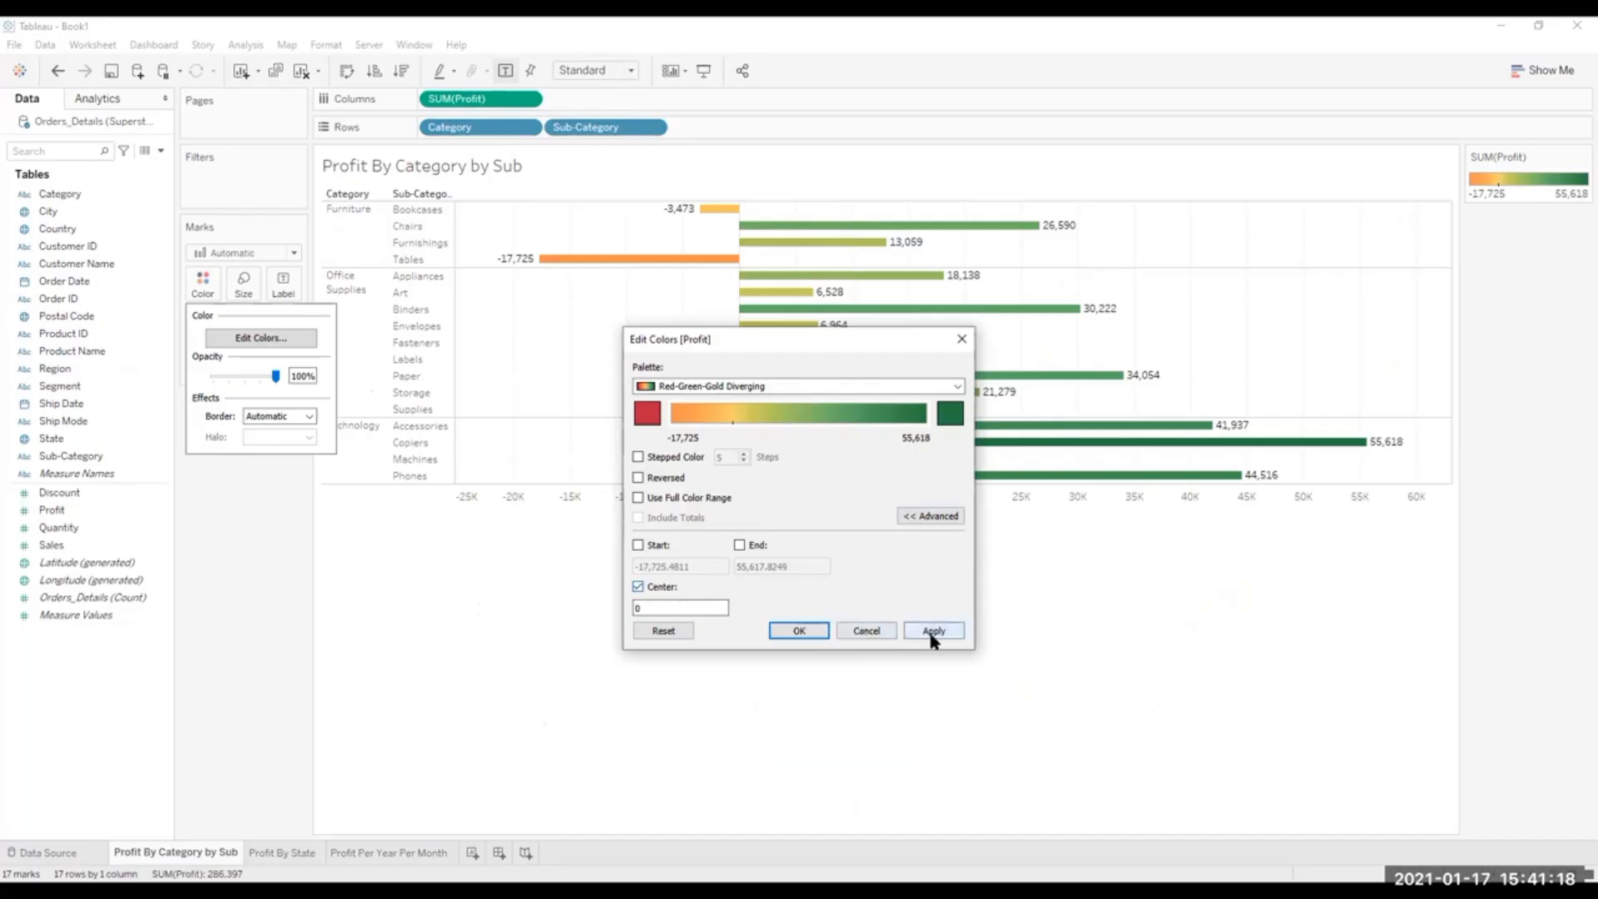
pyautogui.click(932, 634)
pyautogui.click(799, 631)
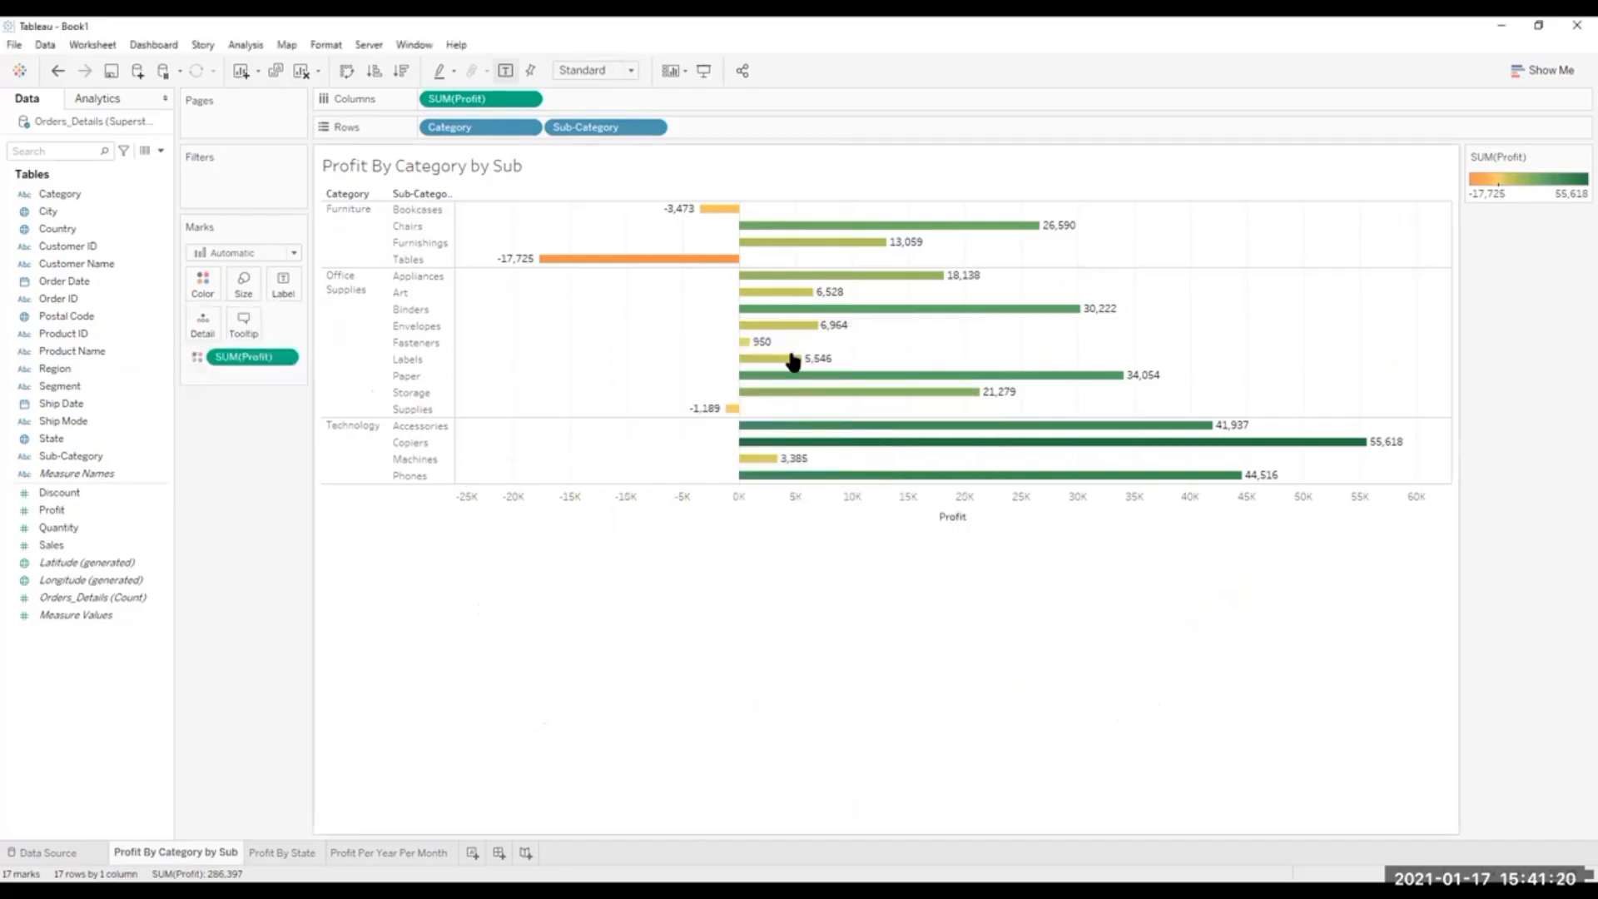
pyautogui.click(383, 851)
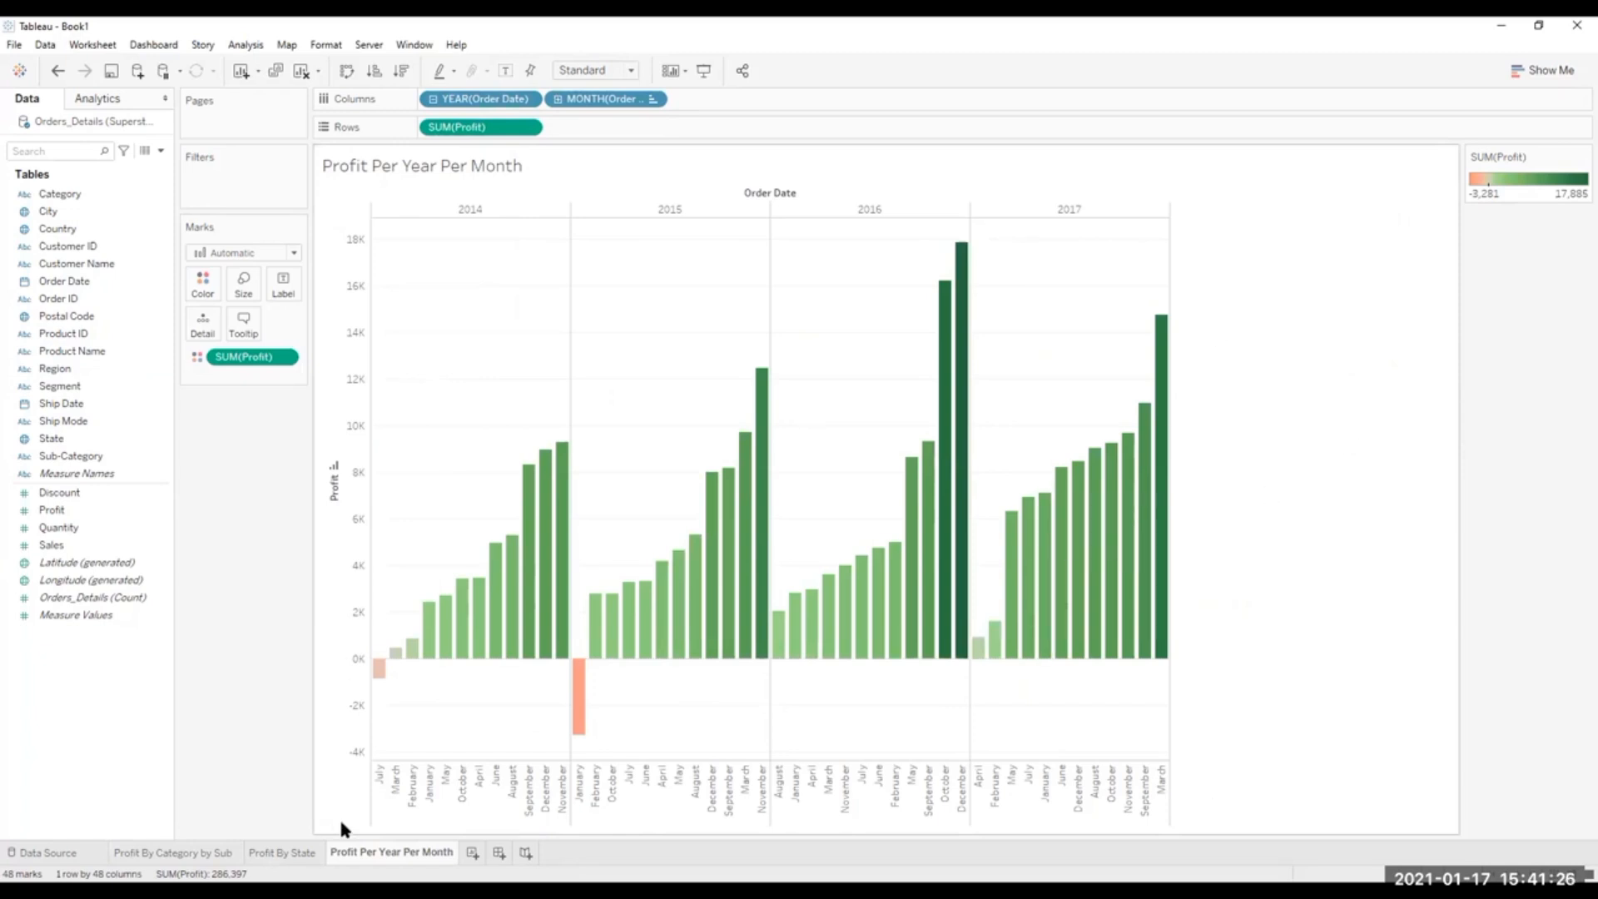
pyautogui.click(280, 853)
pyautogui.click(404, 851)
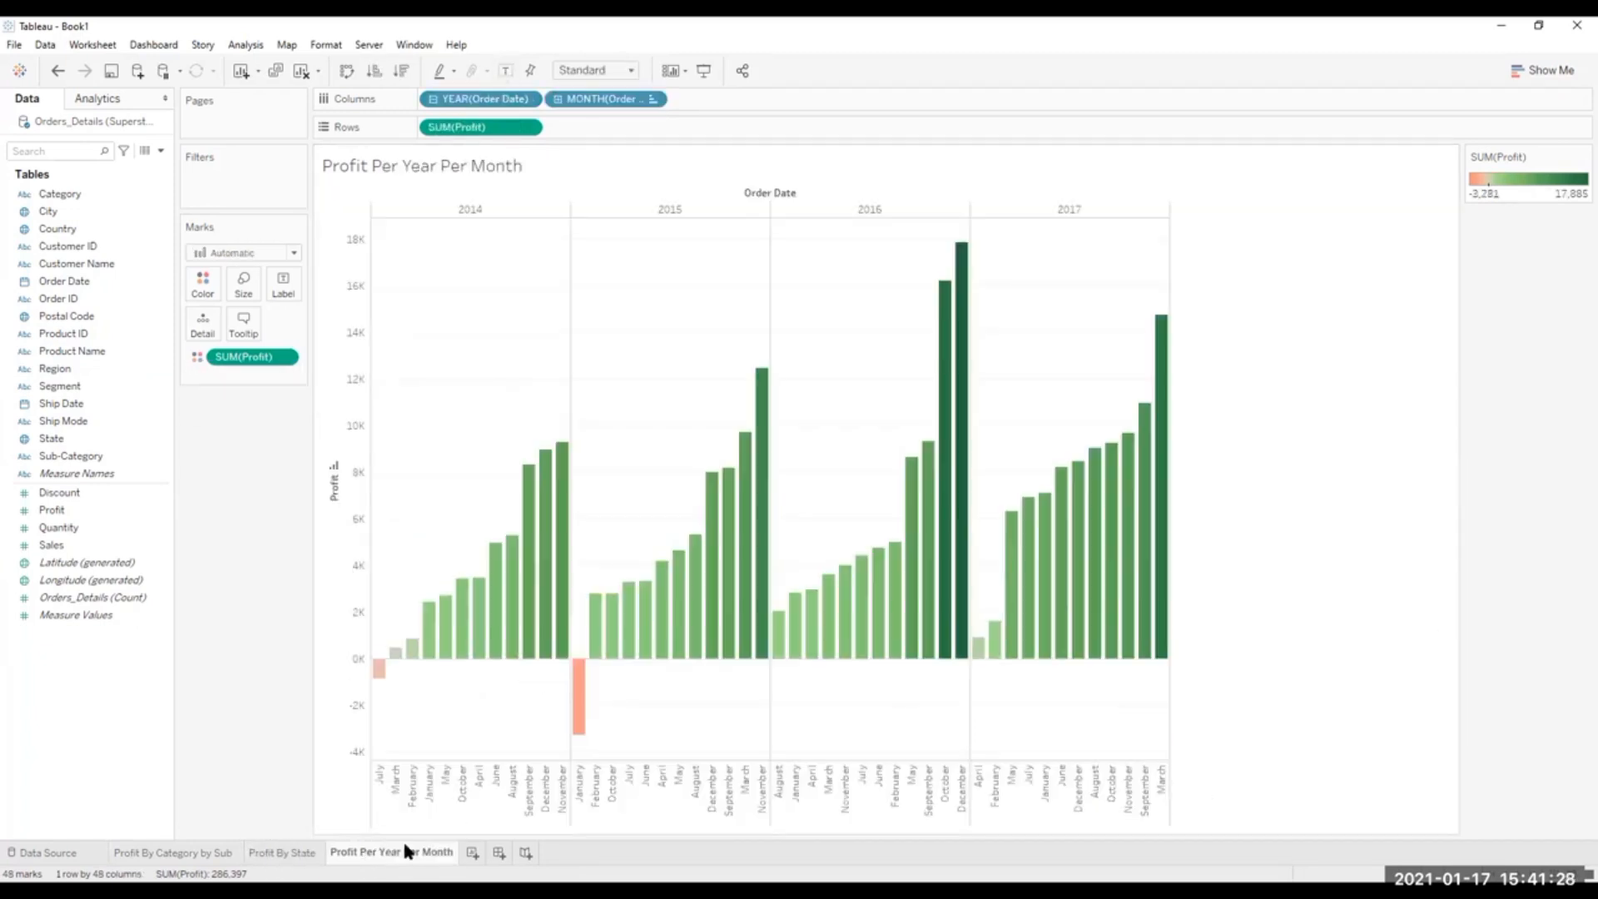
# Create a new worksheet plotting Profit by Region, and swap rows and columns to make the bars horizontal.
pyautogui.click(471, 853)
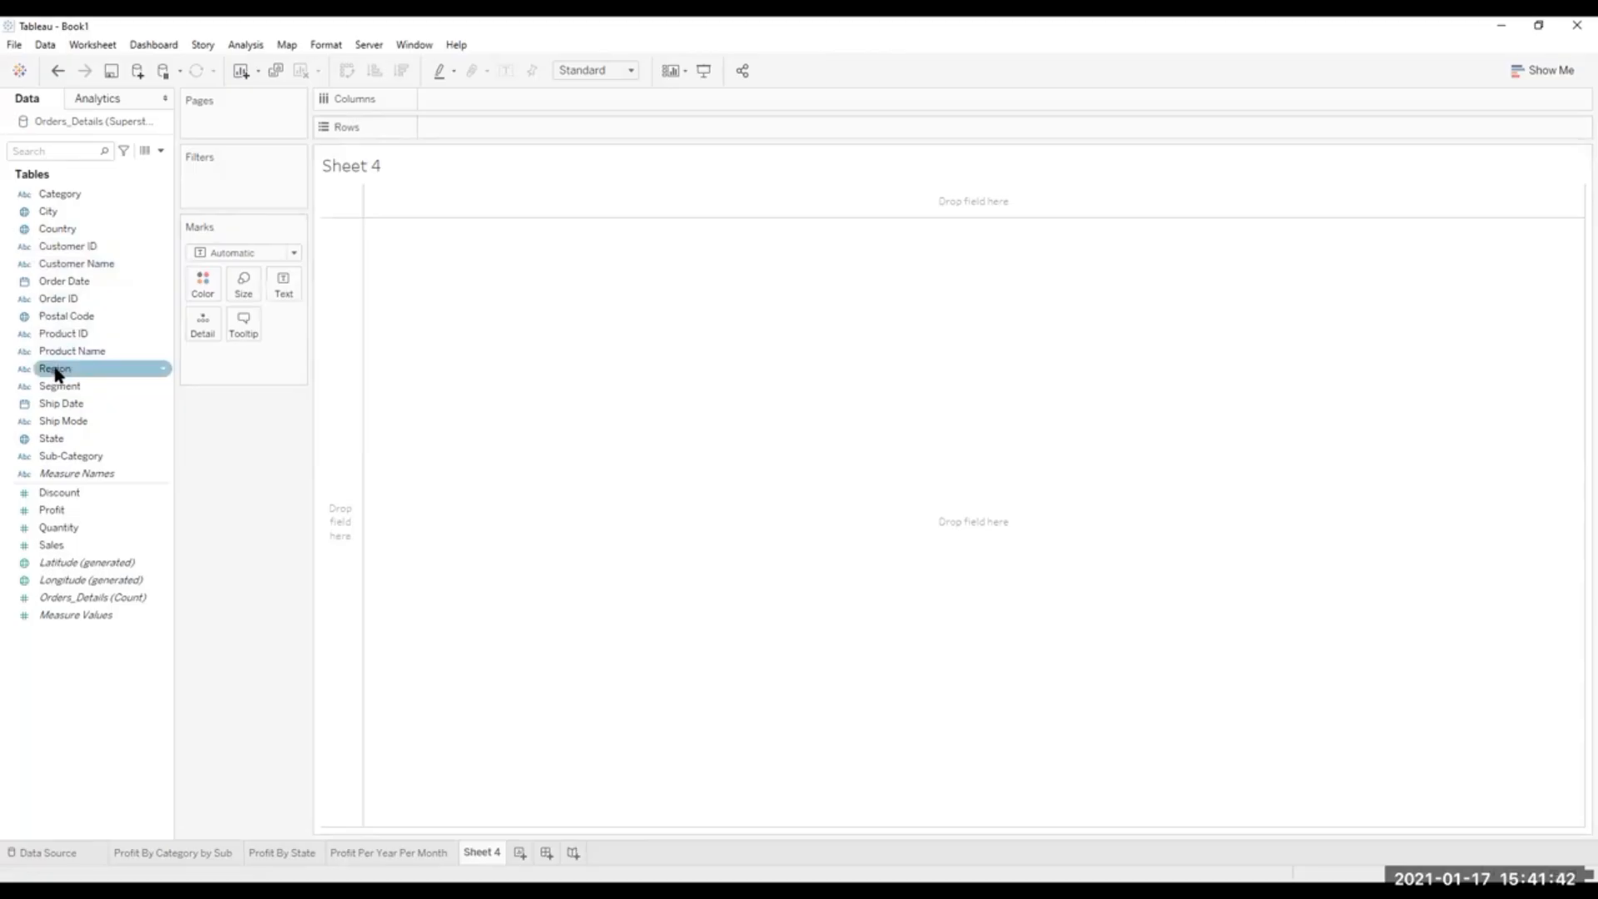
pyautogui.moveTo(56, 373); pyautogui.dragTo(462, 100)
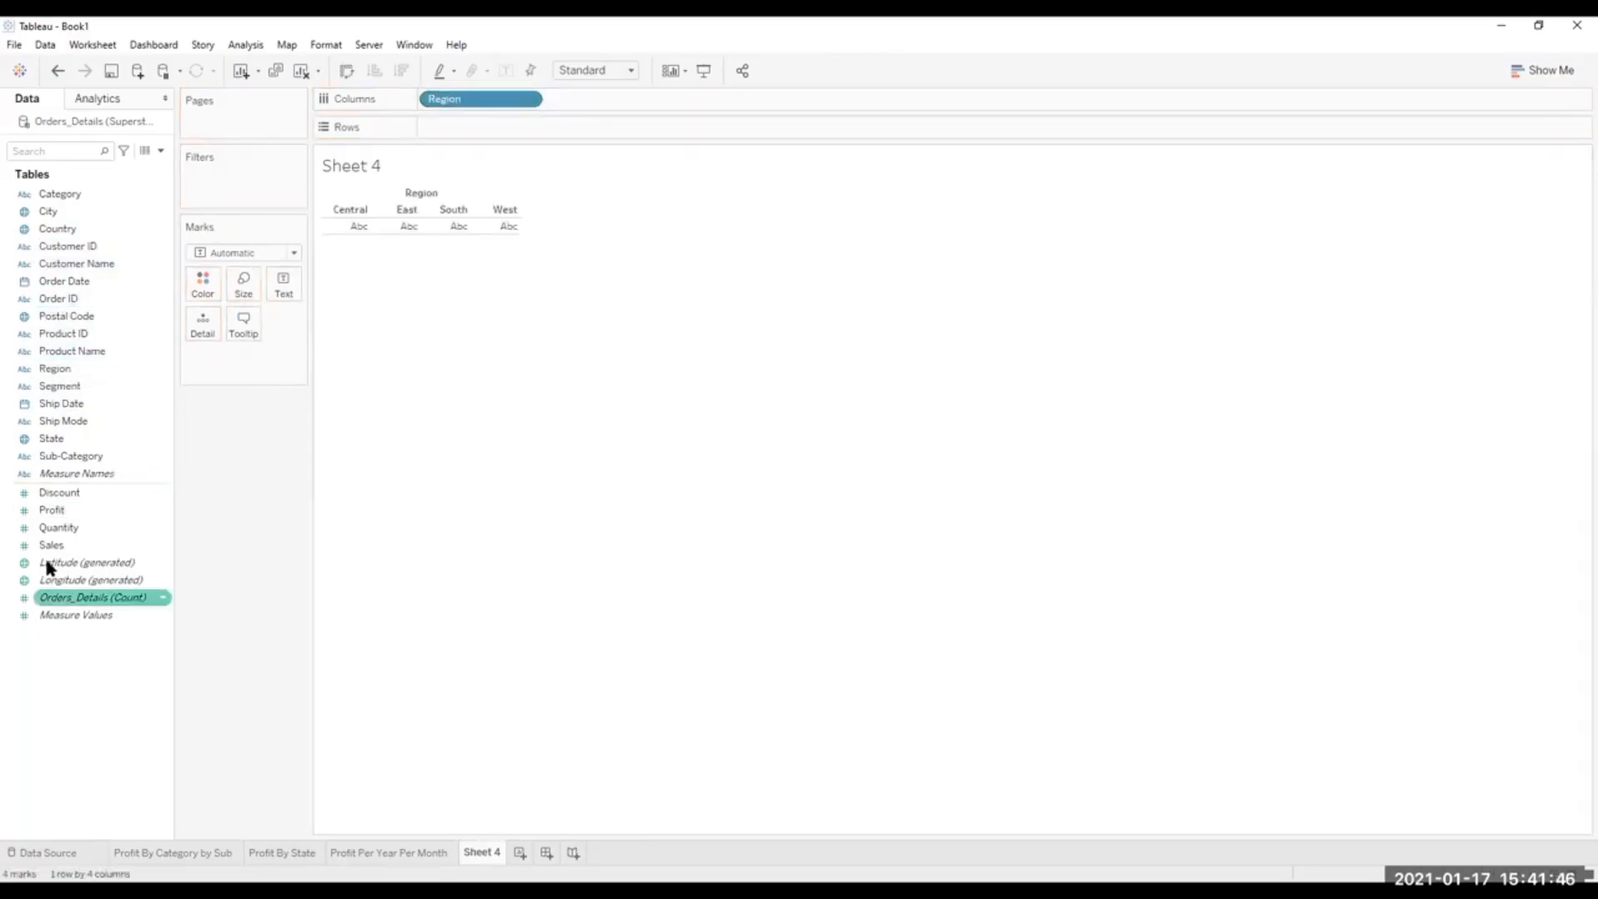
pyautogui.moveTo(51, 510); pyautogui.dragTo(457, 127)
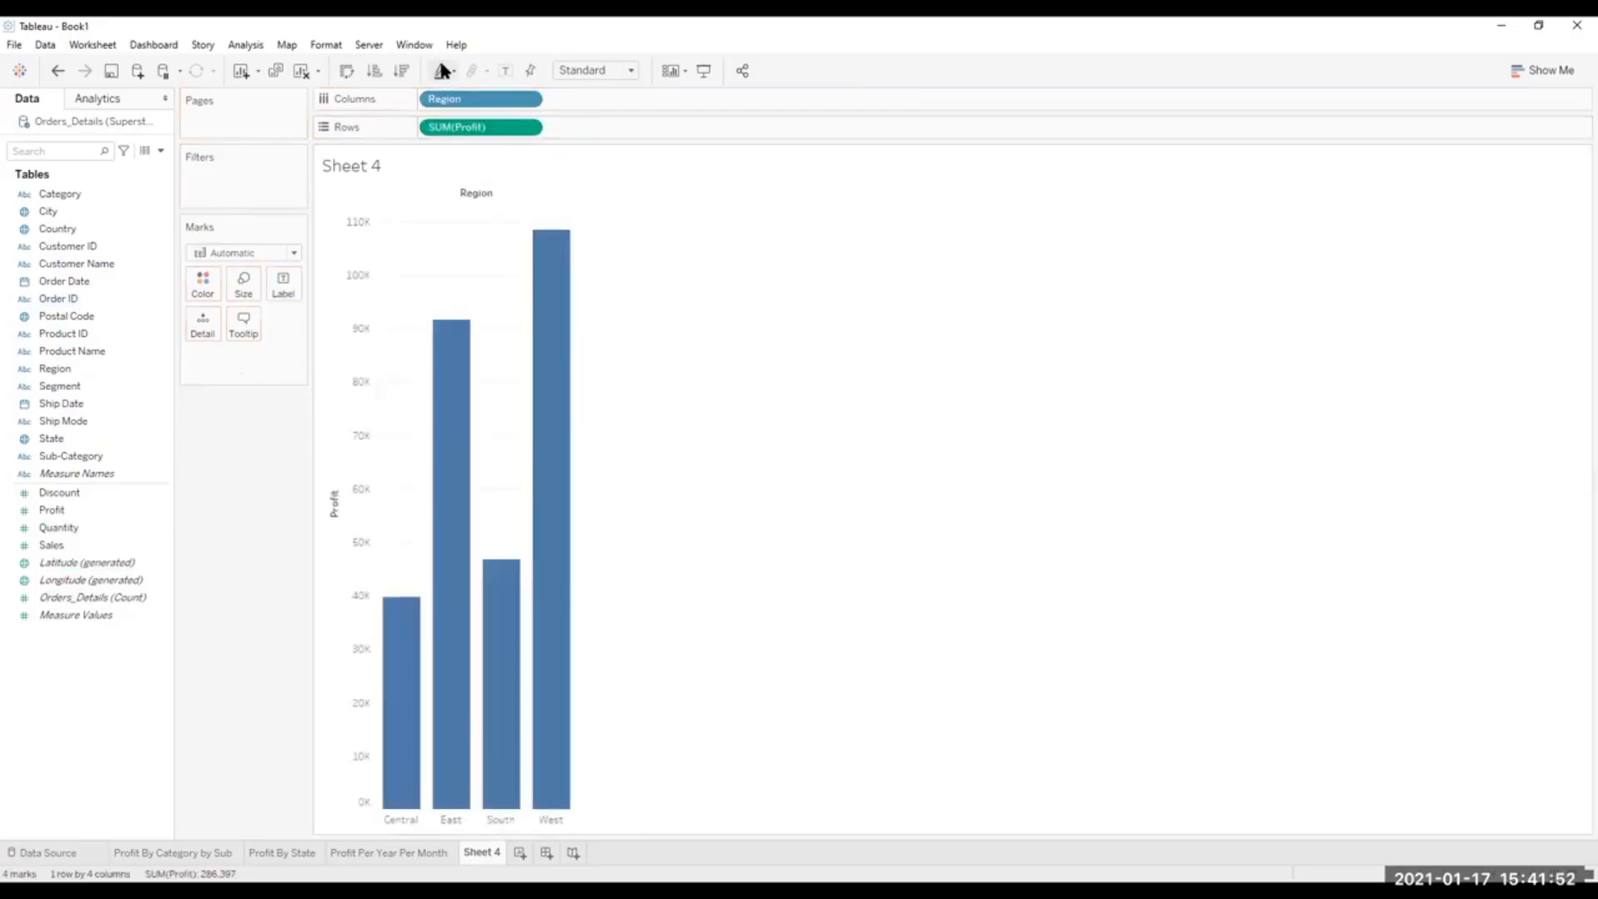
pyautogui.click(346, 69)
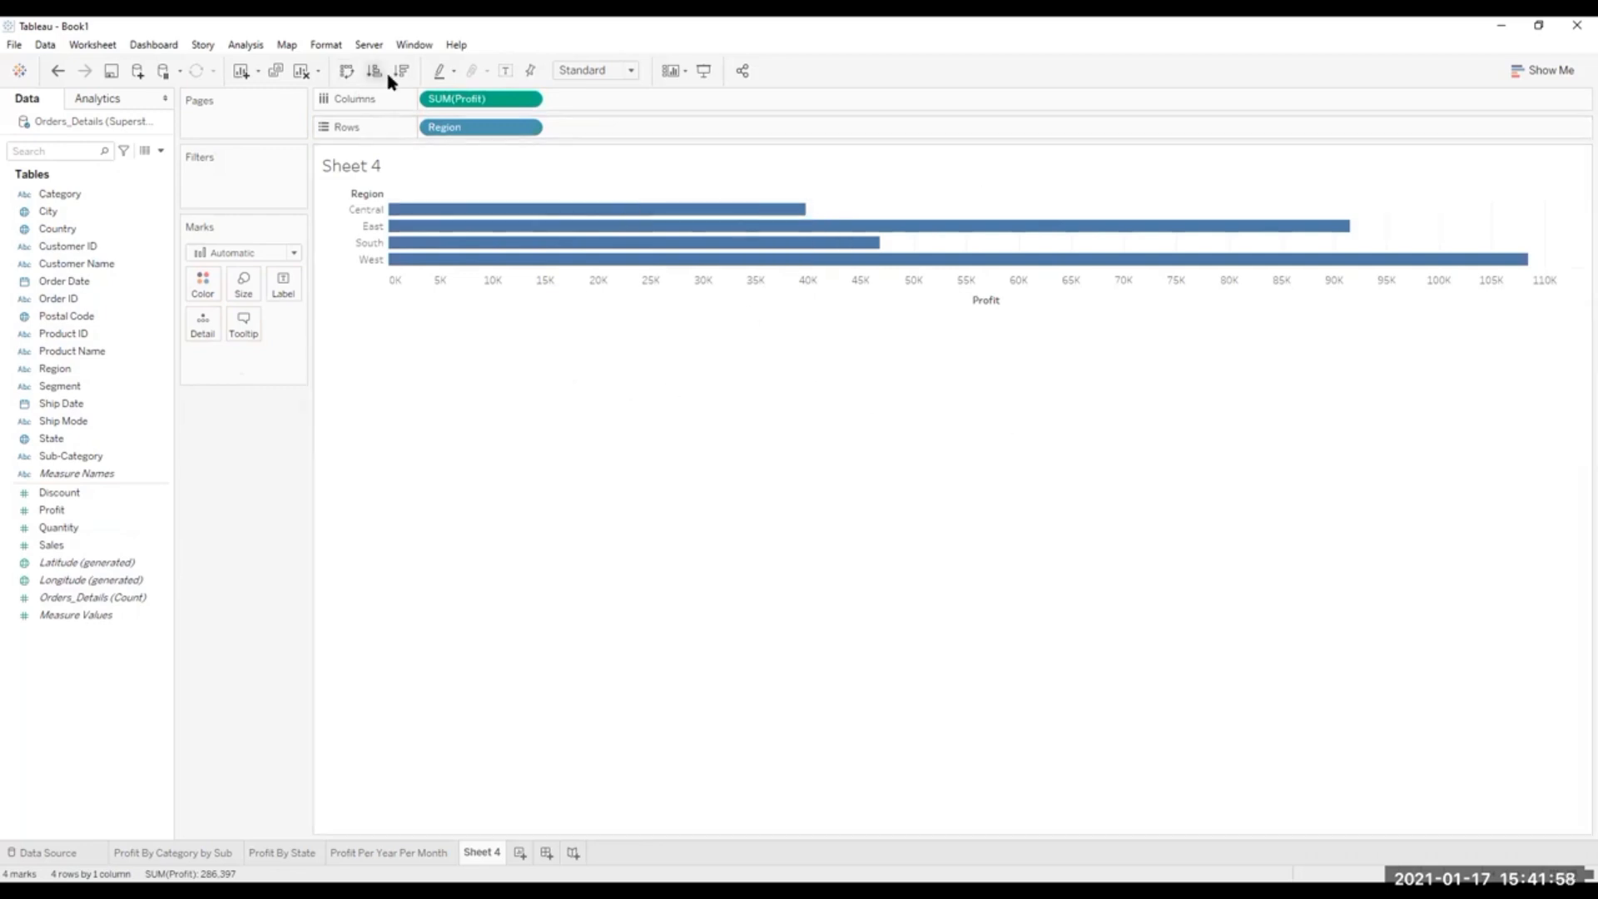
pyautogui.click(1540, 73)
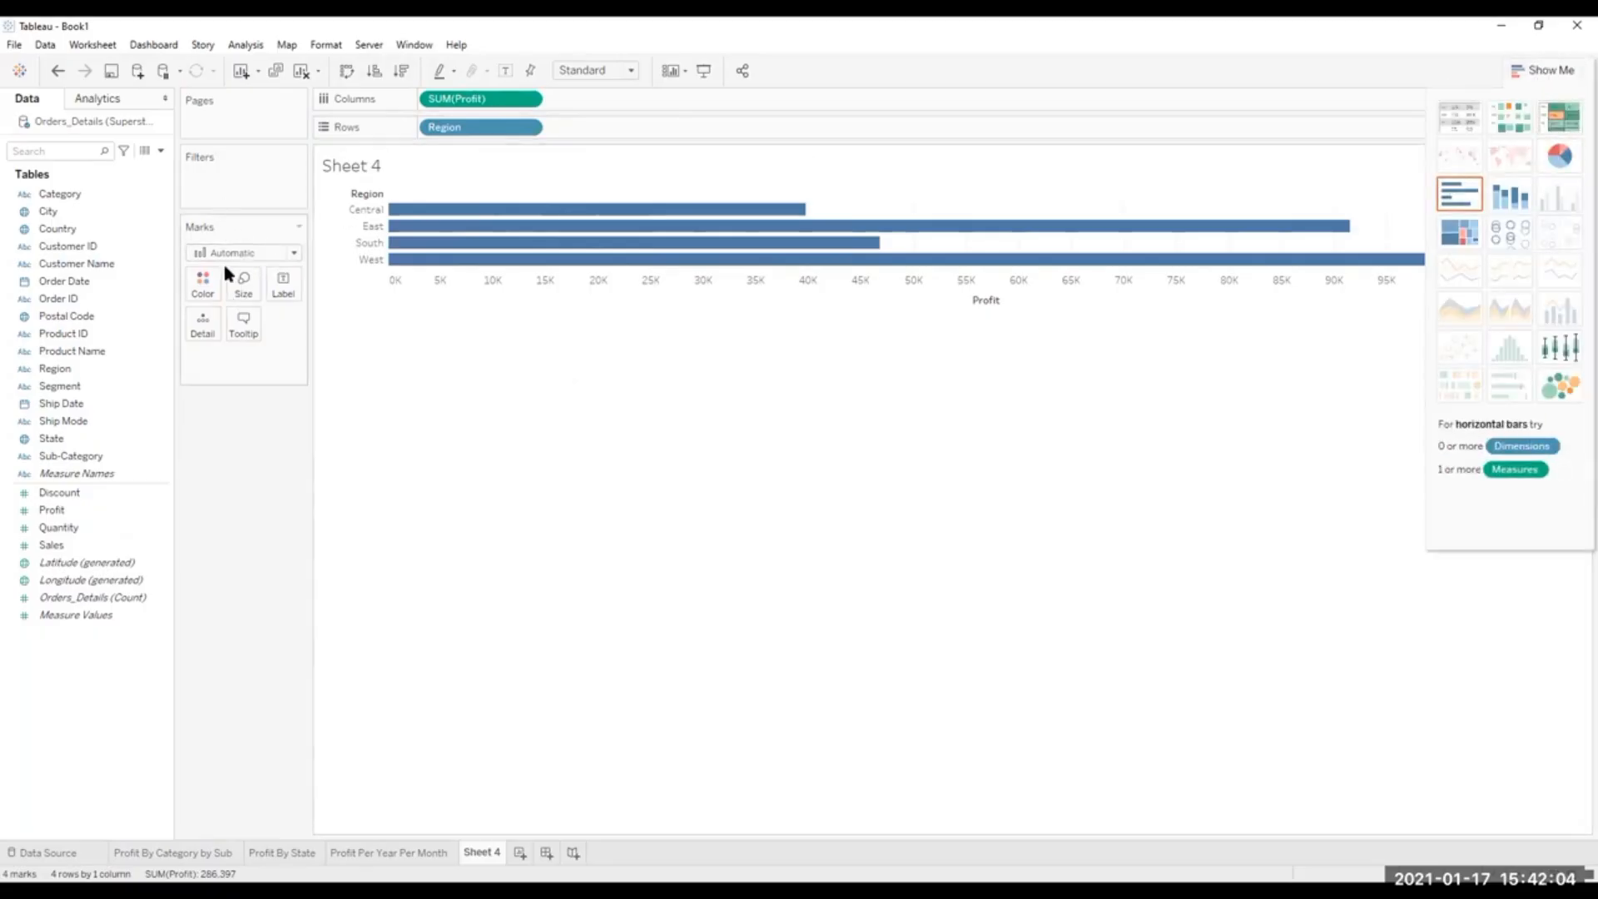
pyautogui.click(293, 251)
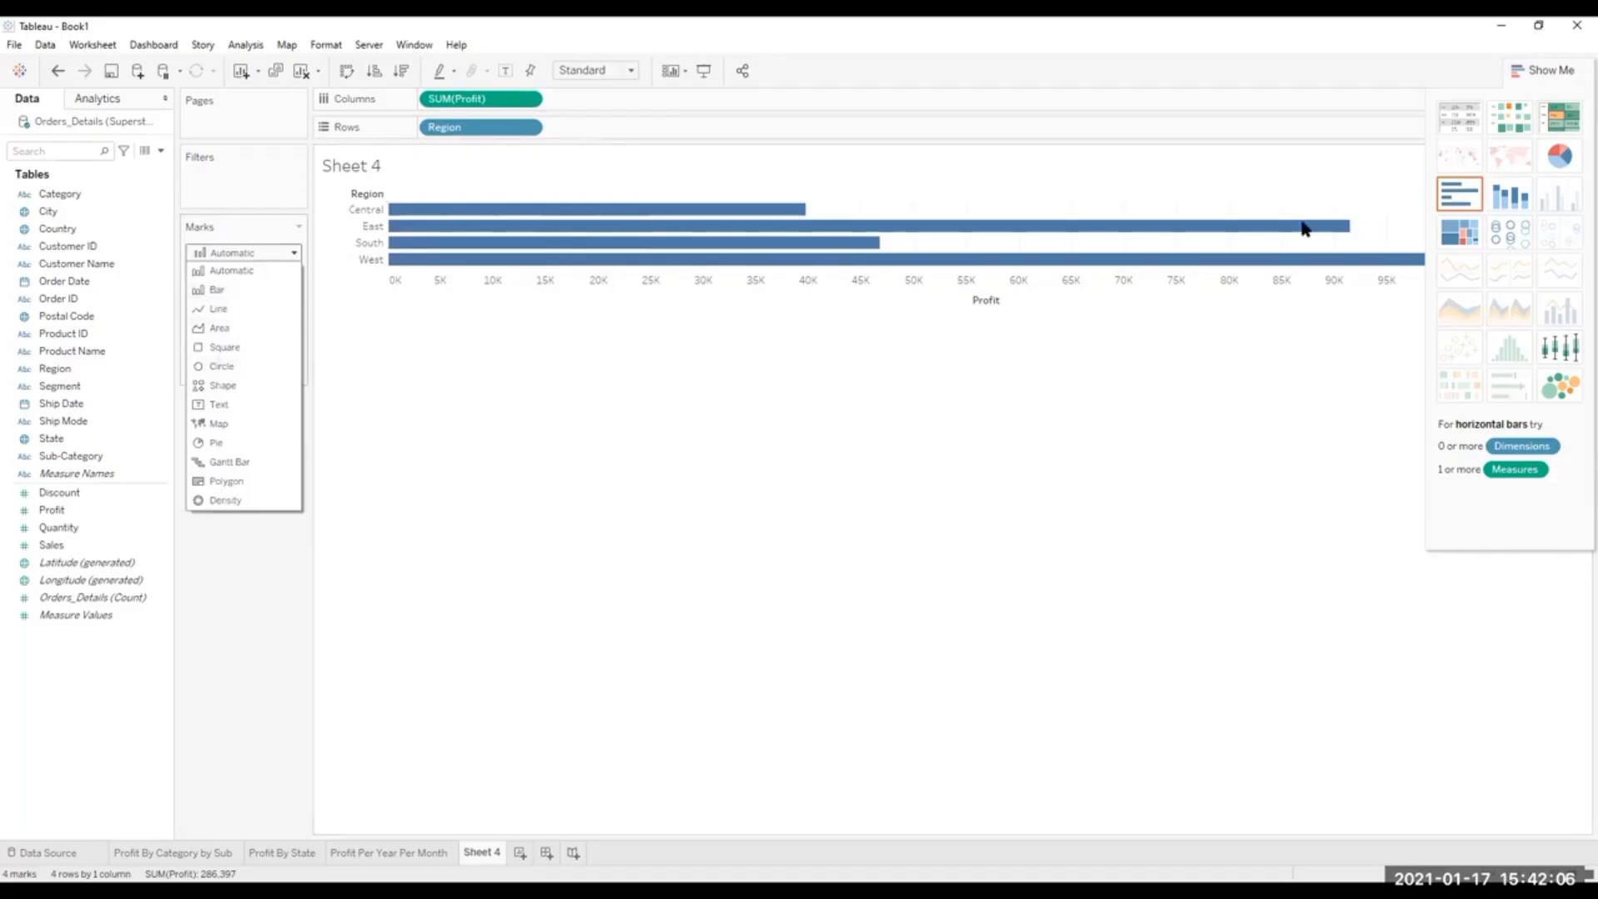
pyautogui.click(1554, 71)
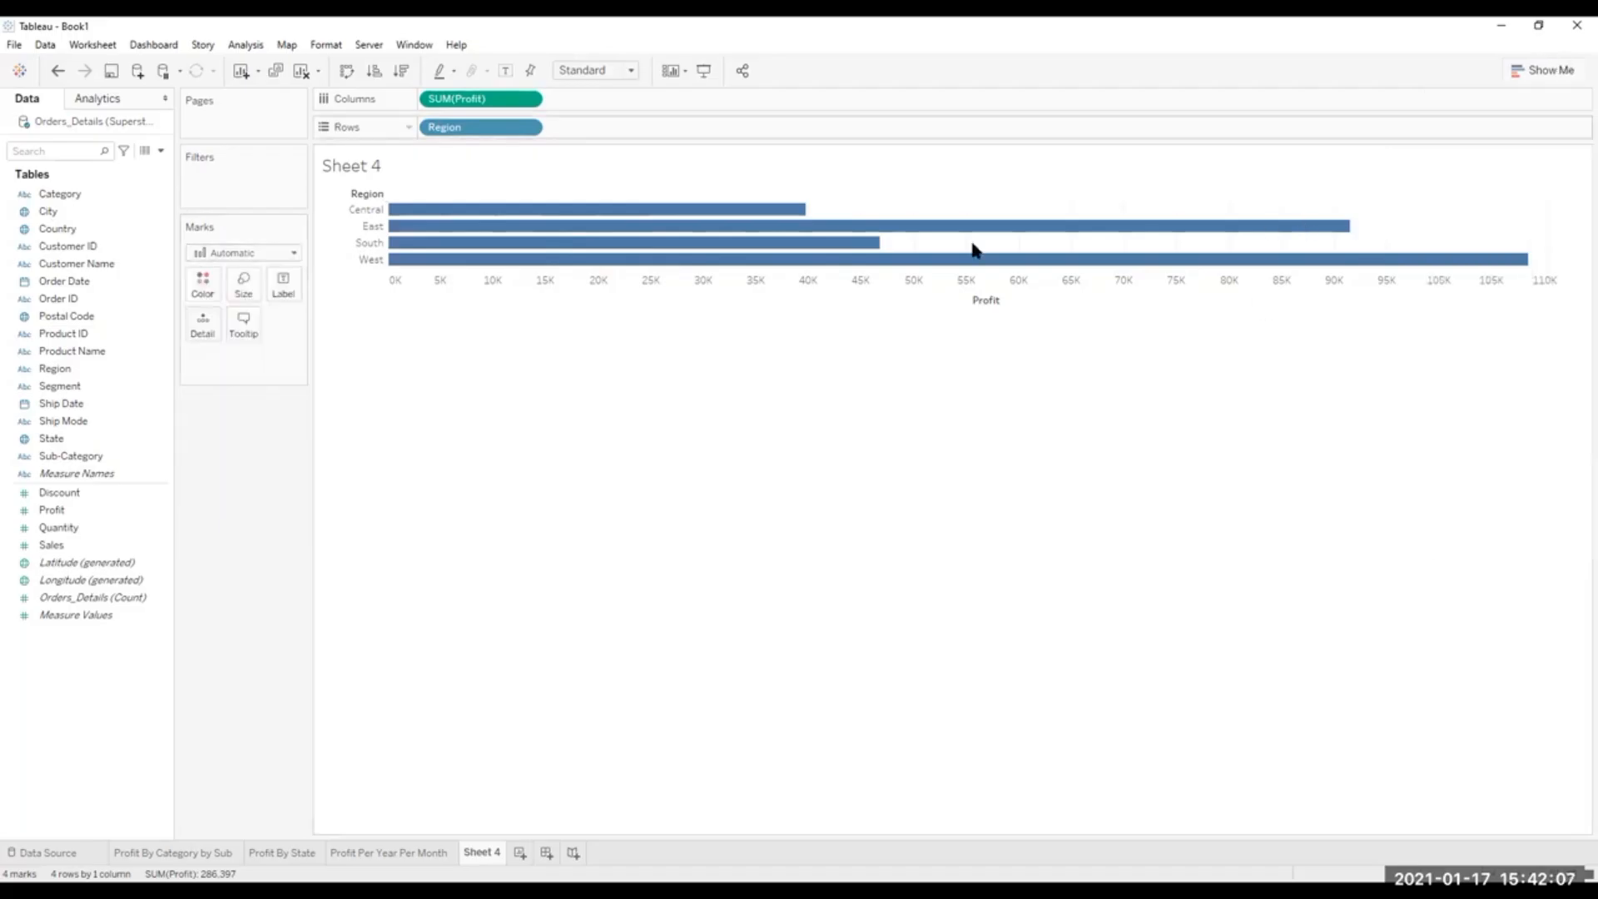
pyautogui.click(293, 253)
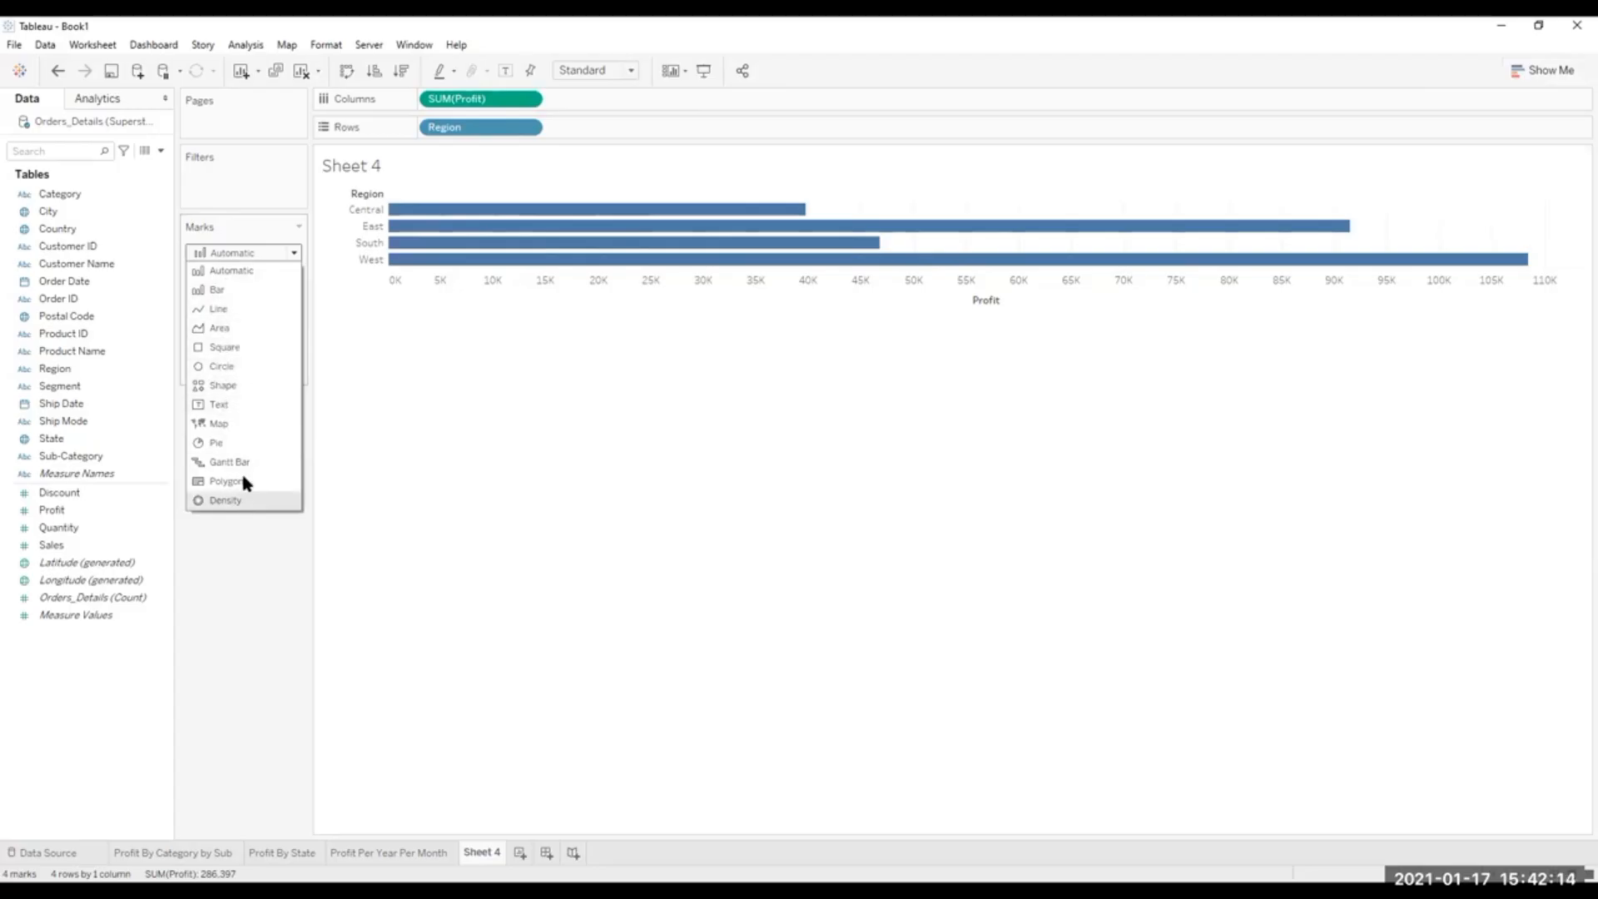
pyautogui.click(617, 383)
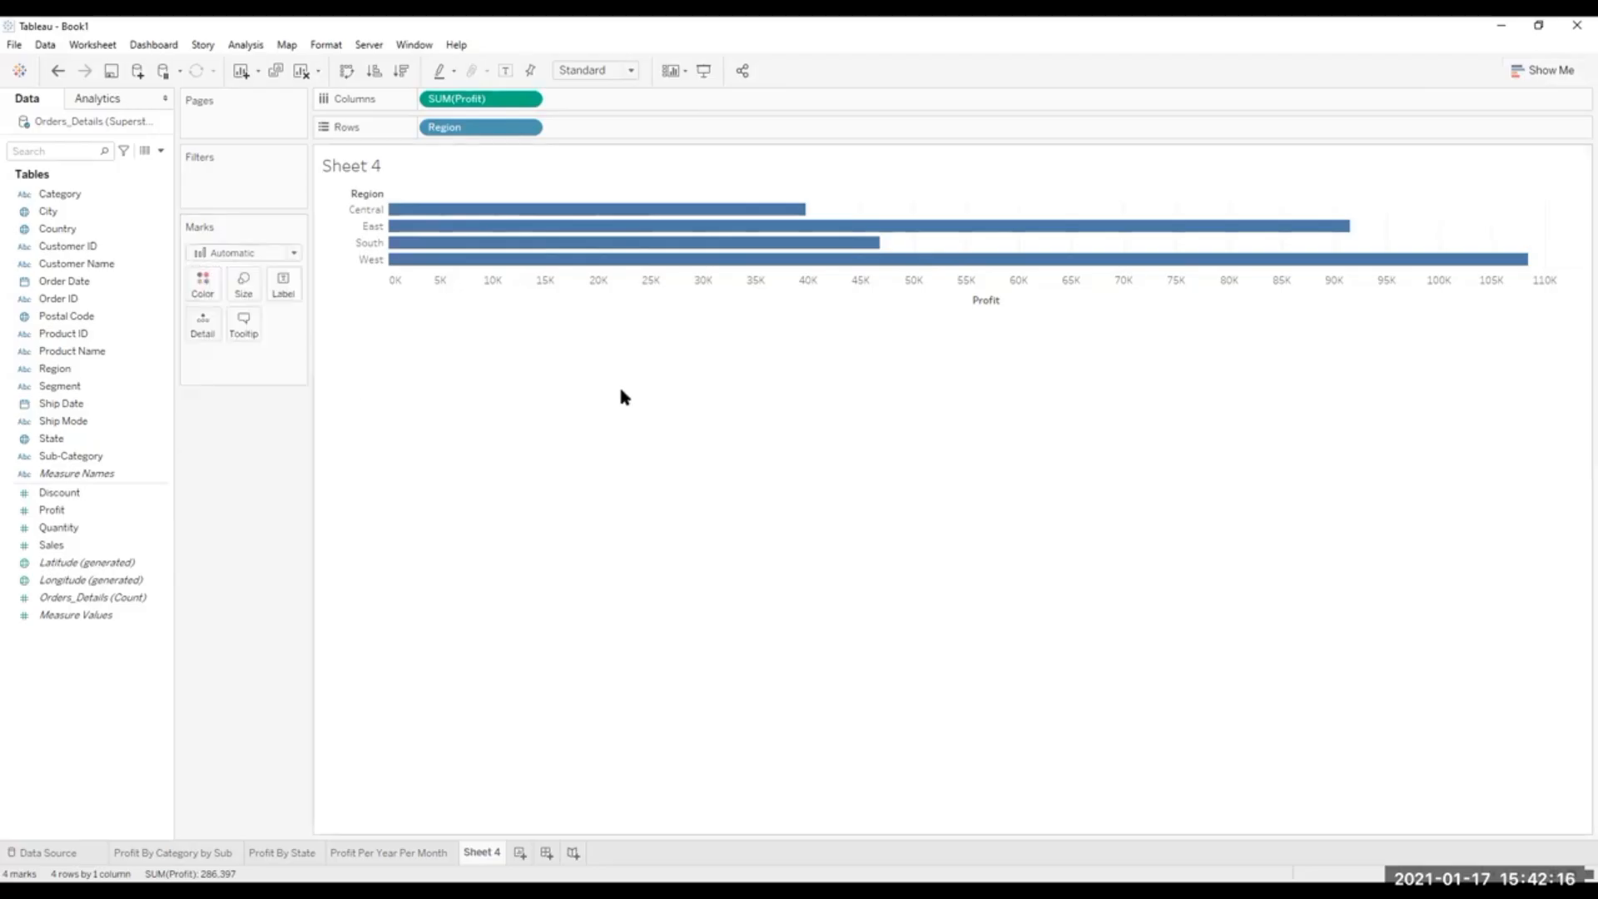
# Convert the Profit by Region bars on Sheet 4 into a single pie chart colored by Region, and fit it to Entire View.
pyautogui.click(293, 252)
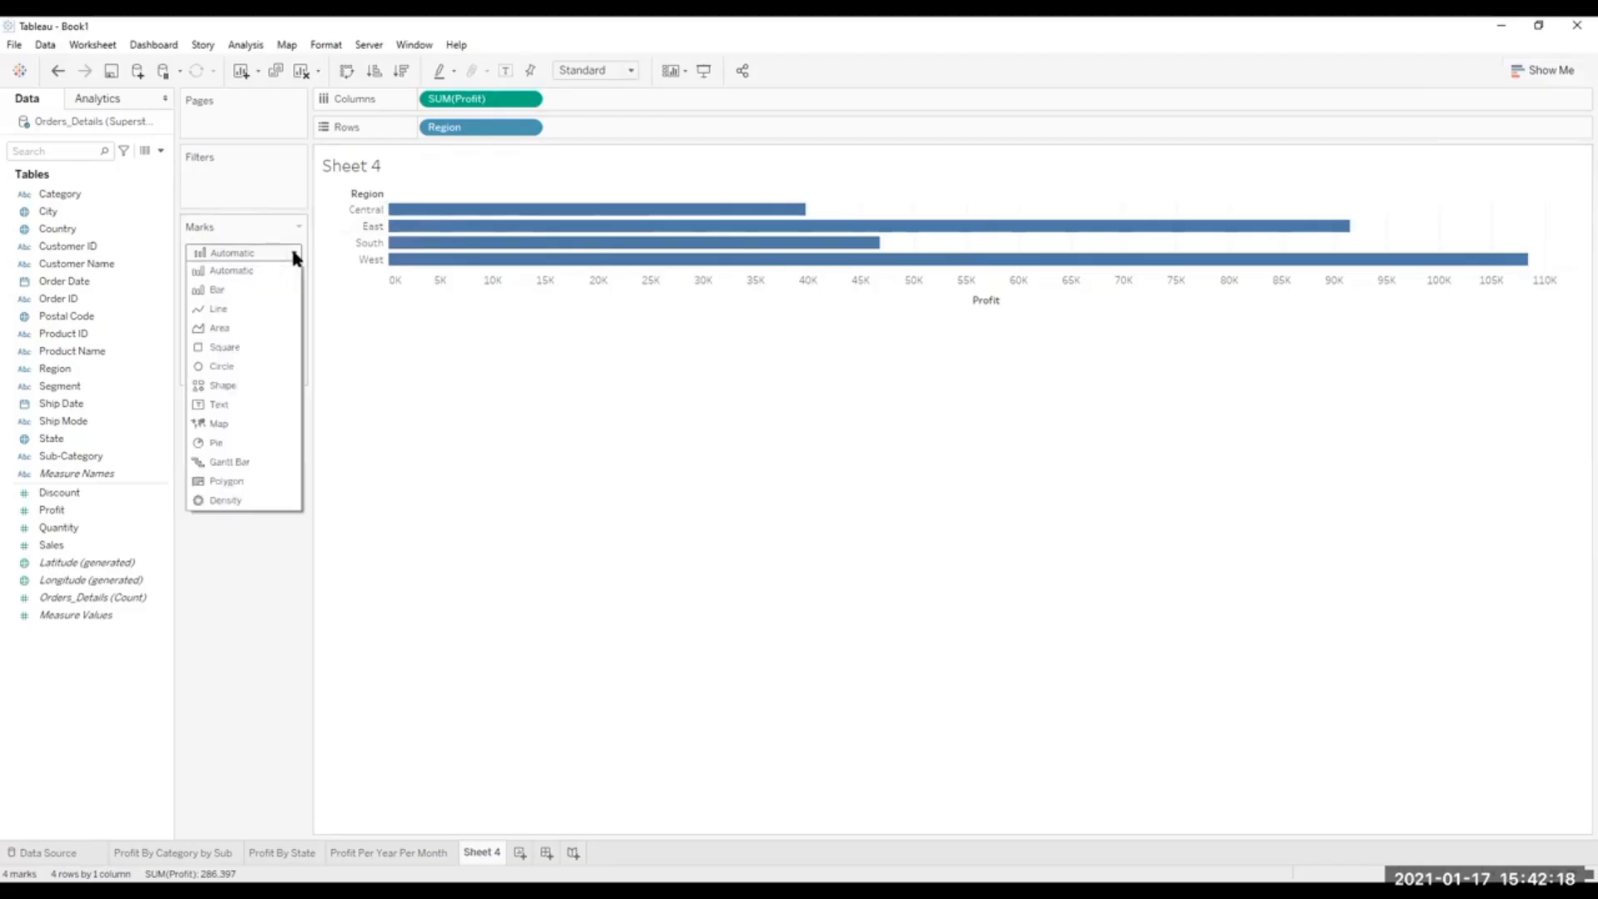
pyautogui.click(218, 438)
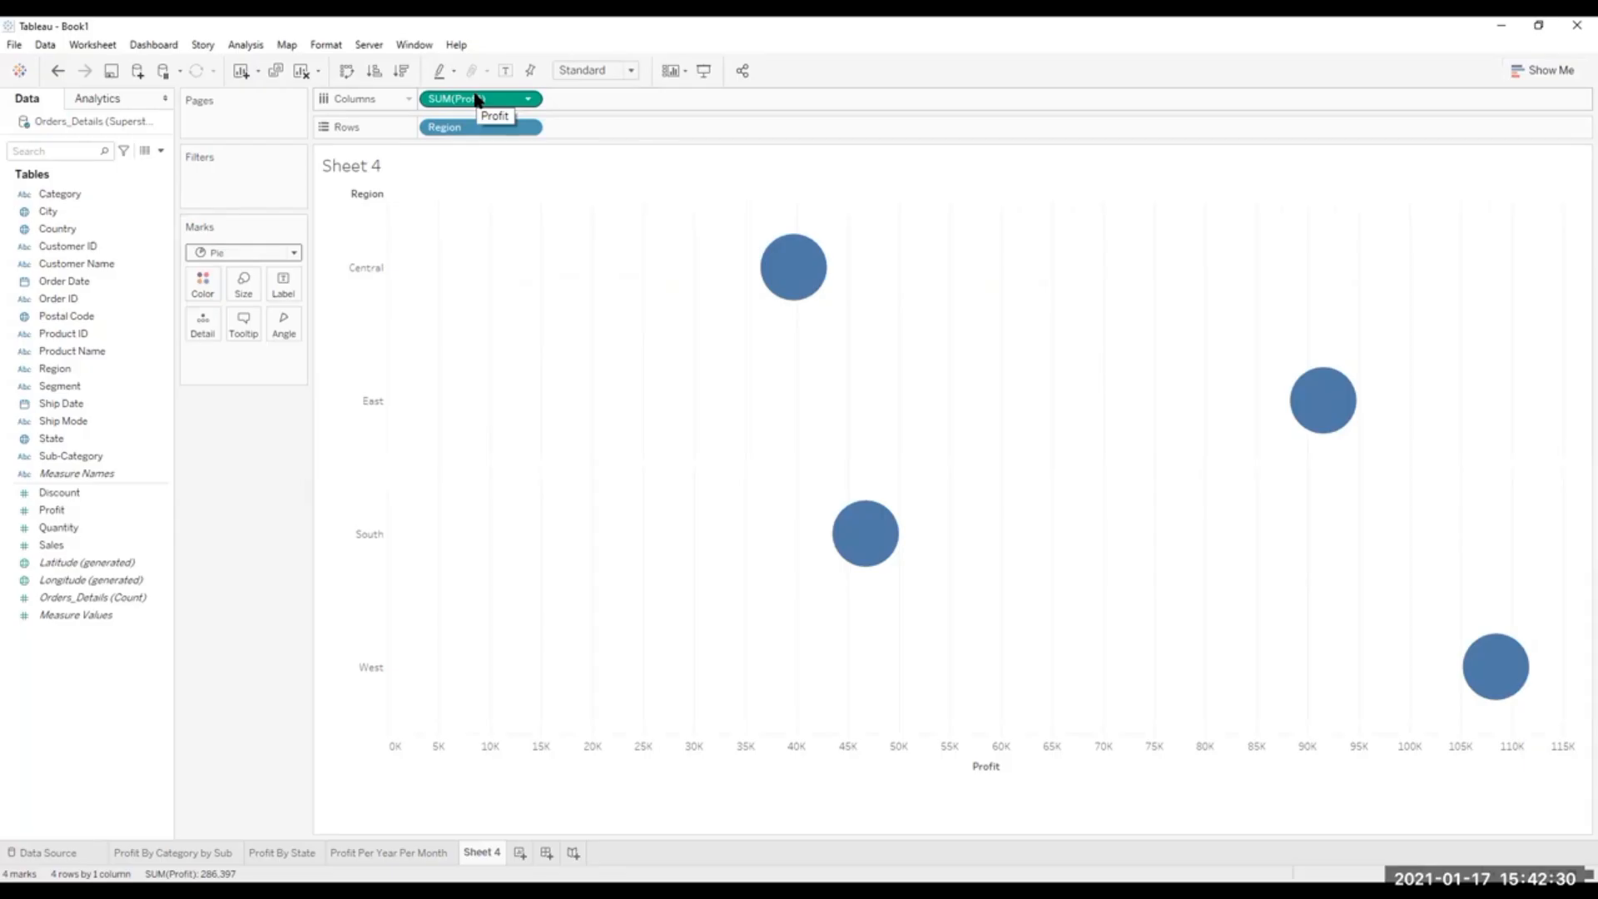
pyautogui.click(1551, 69)
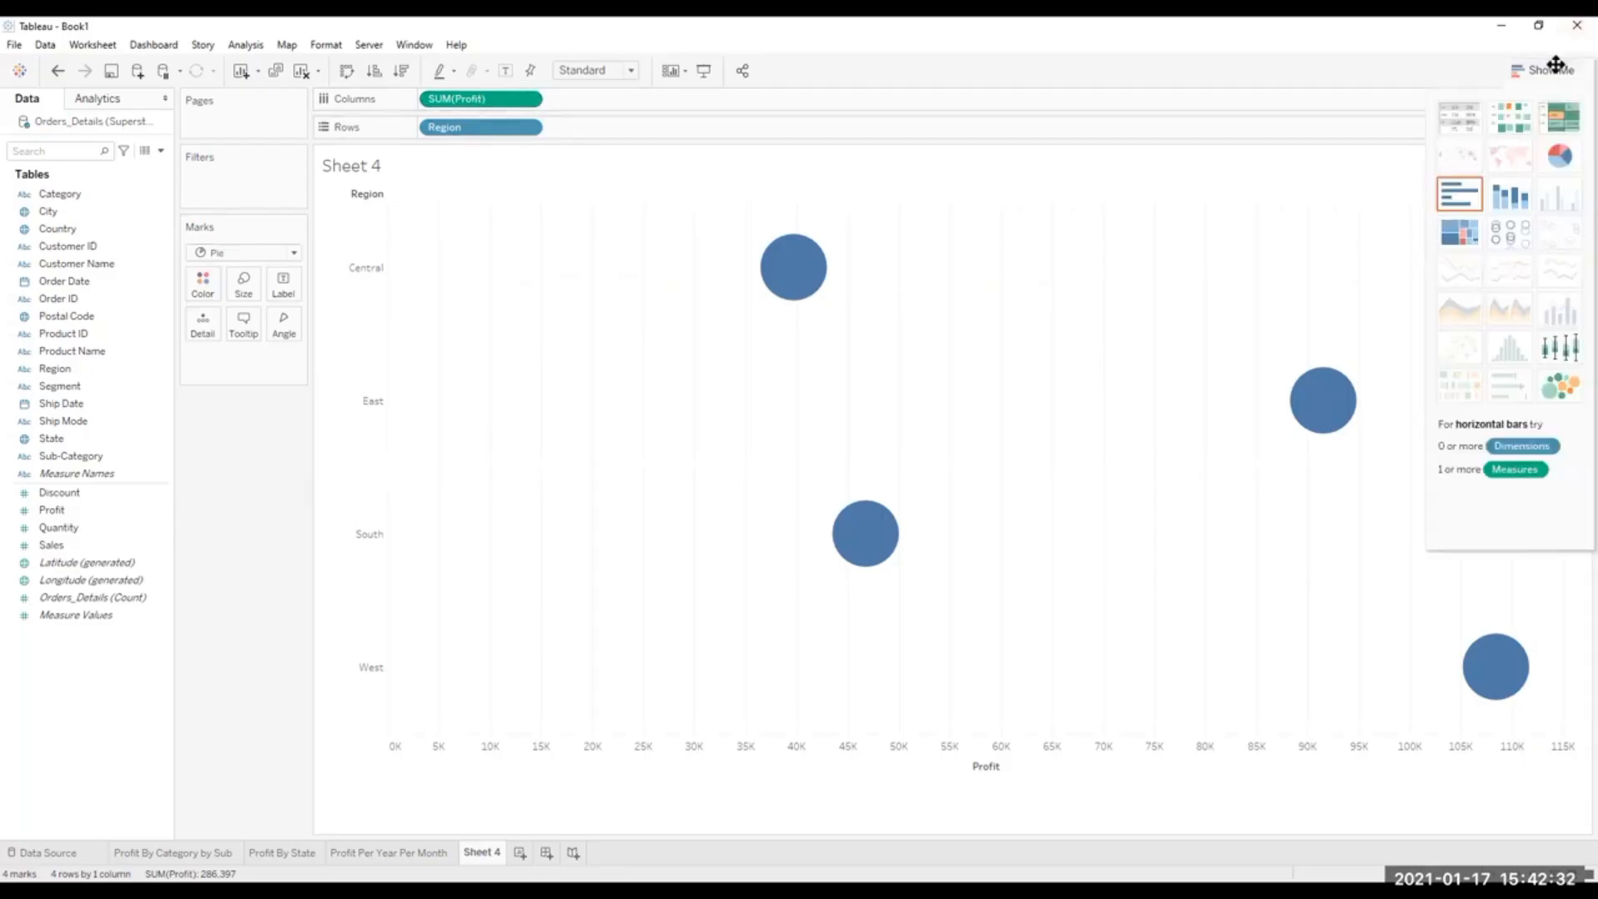
pyautogui.click(1559, 155)
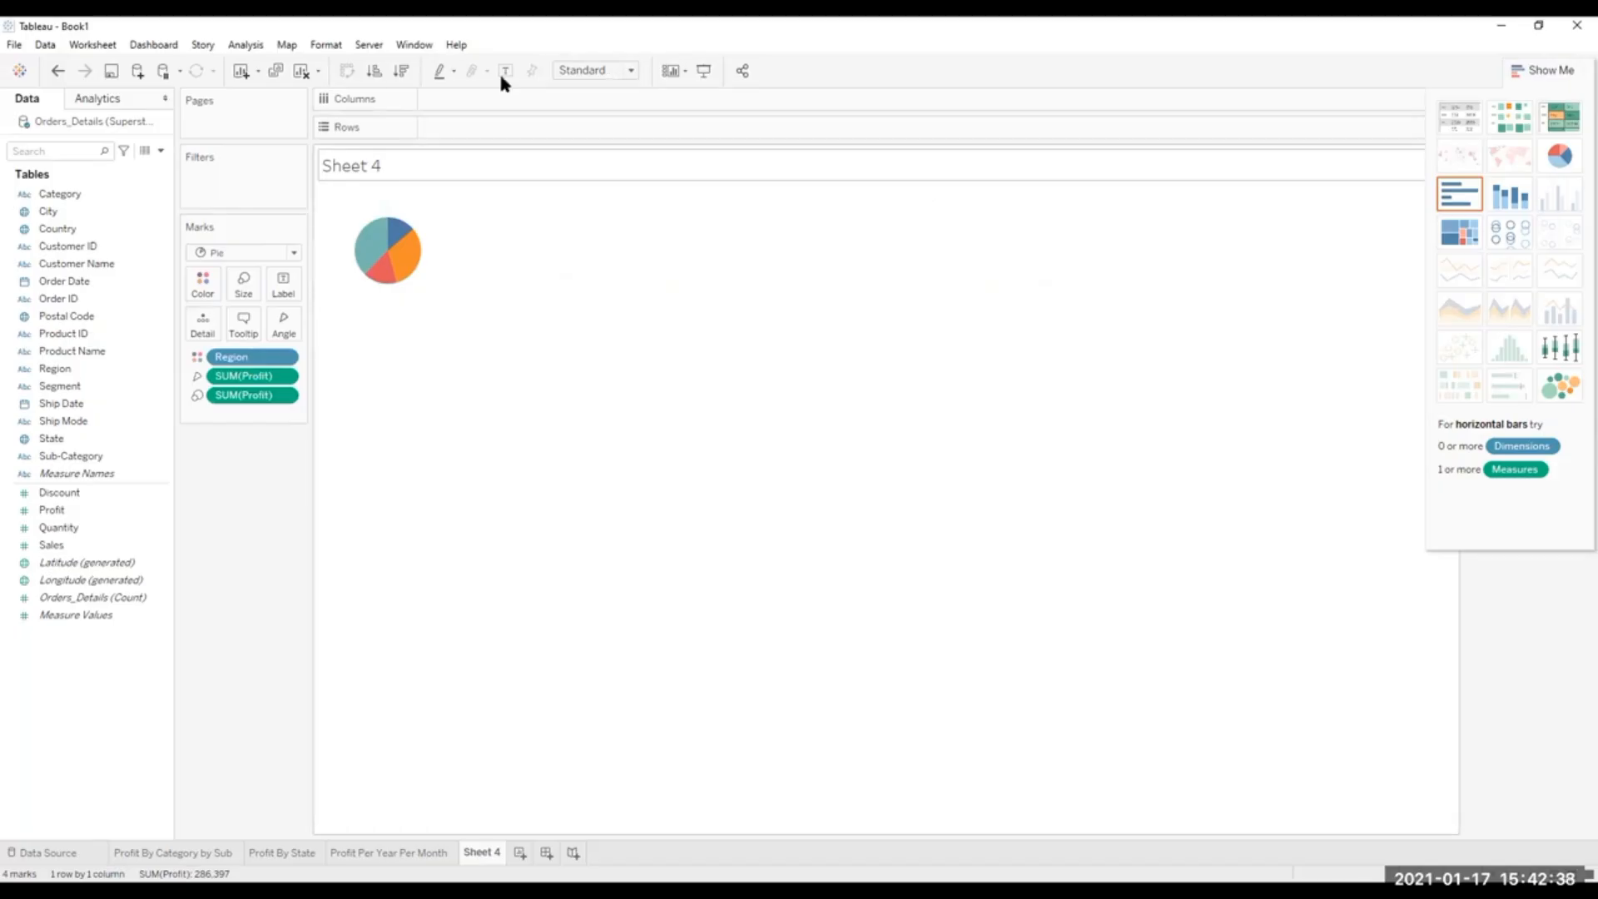
pyautogui.click(633, 72)
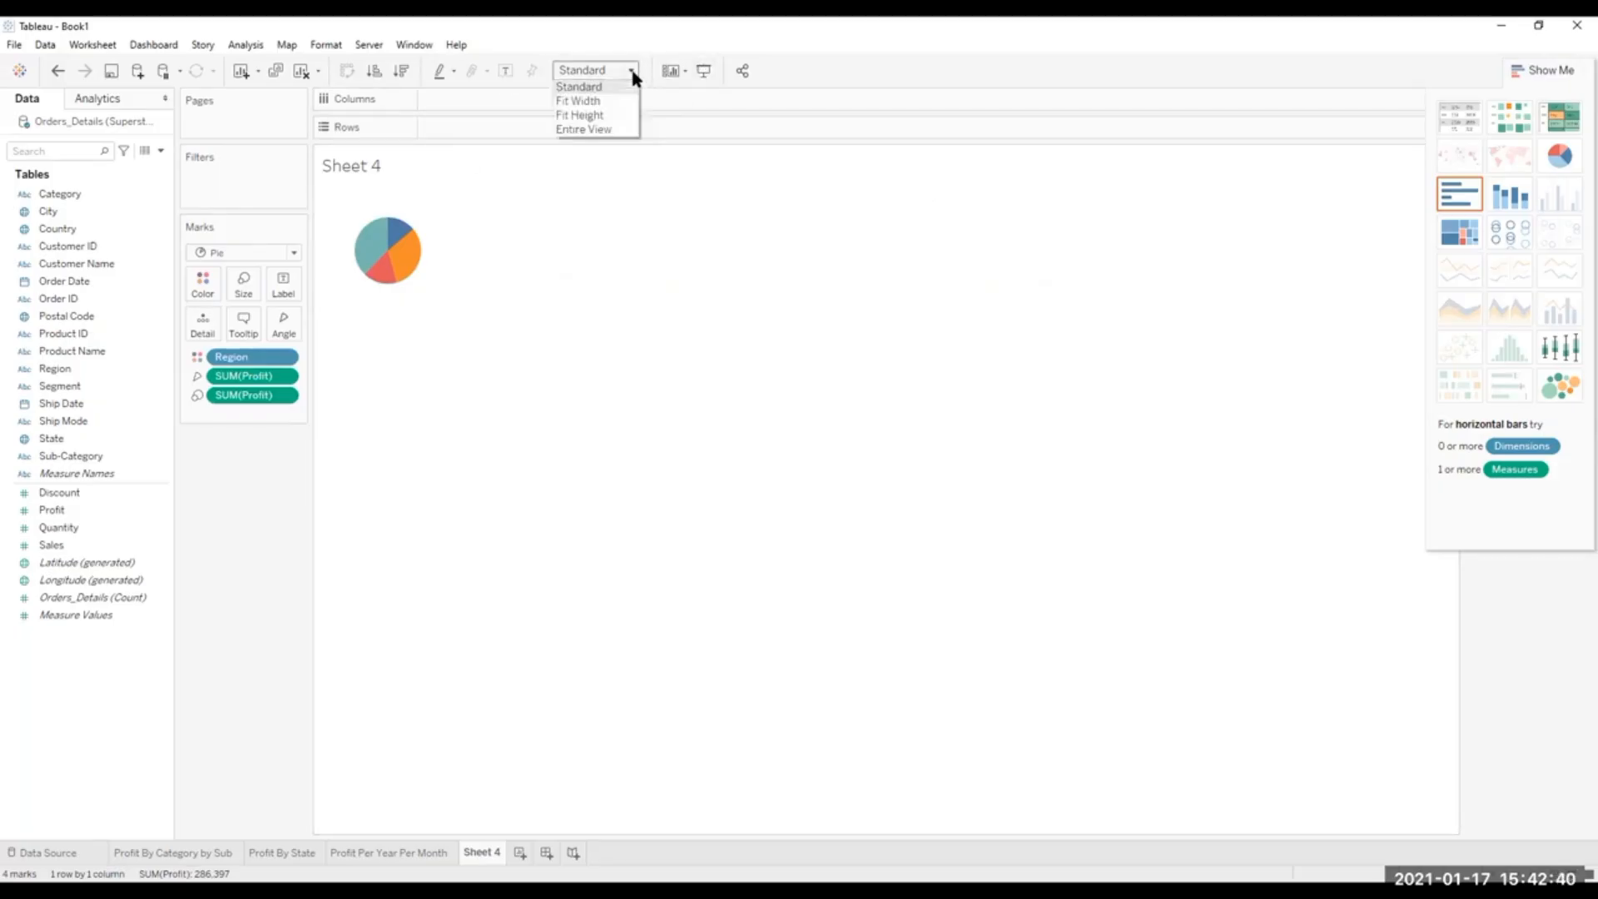
pyautogui.click(580, 130)
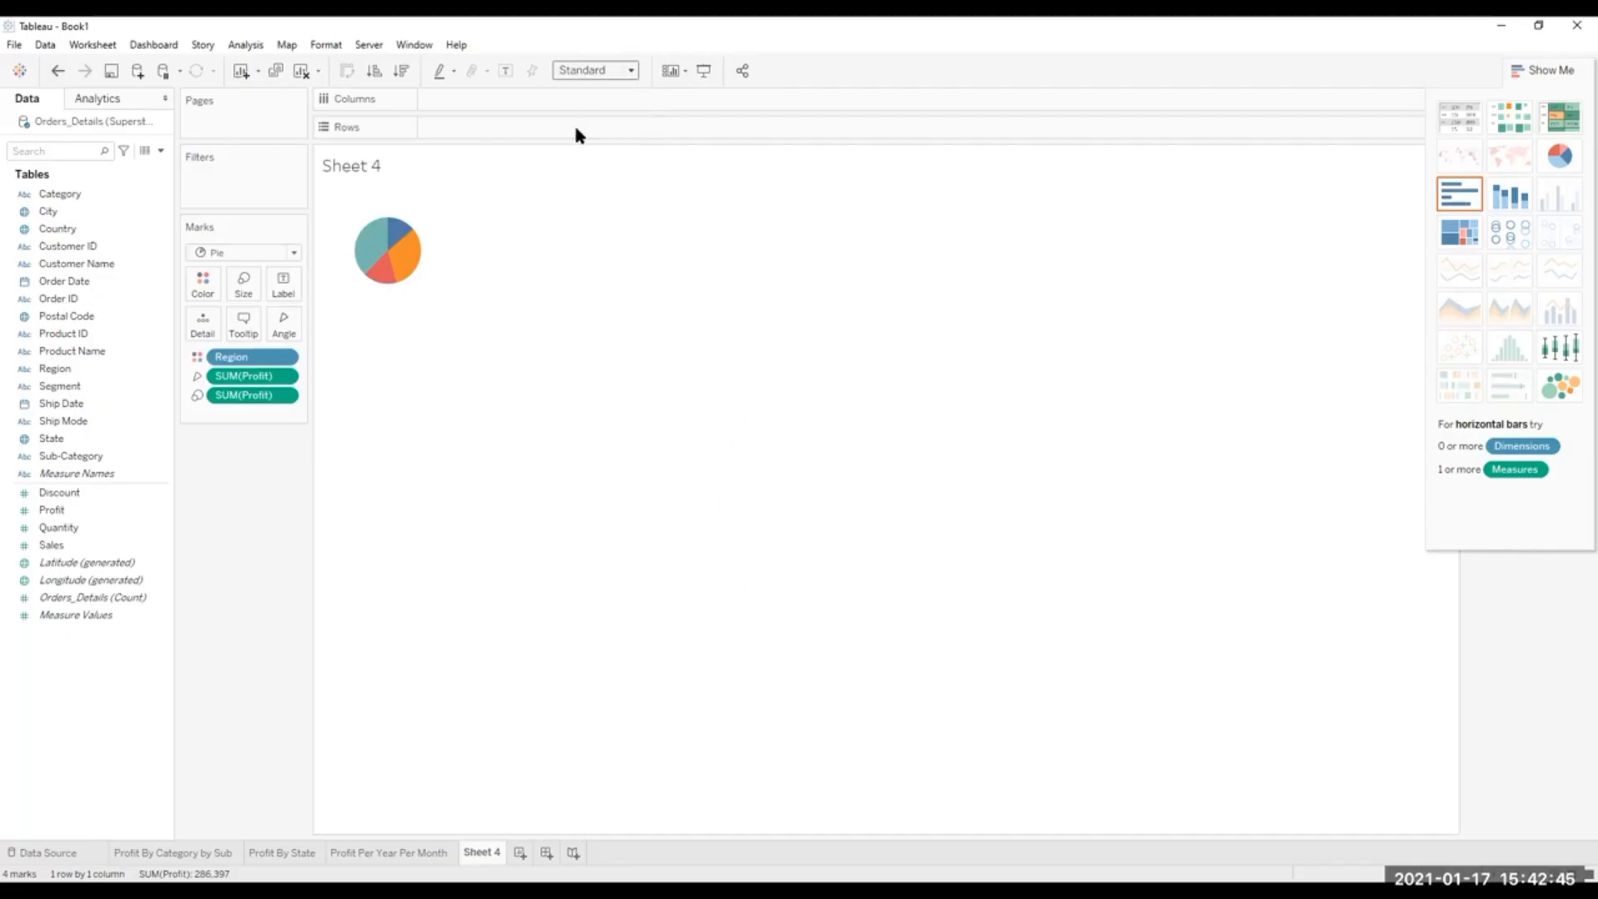
# Examine the Region color assignments, the border color options and the slice details of the pie chart.
pyautogui.click(208, 286)
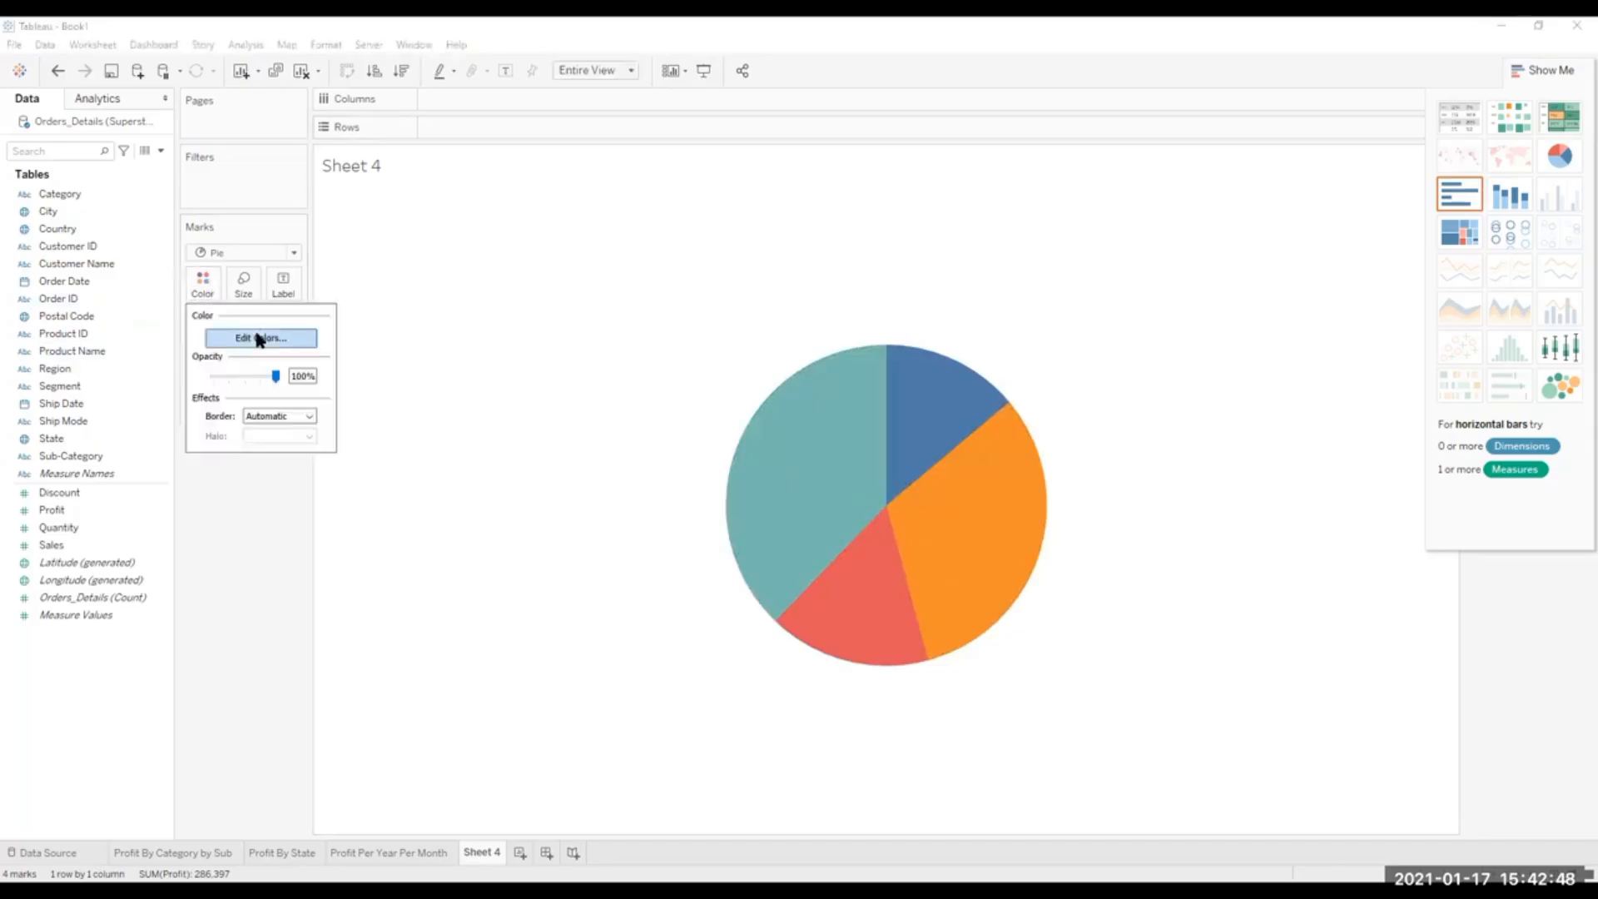
pyautogui.click(260, 339)
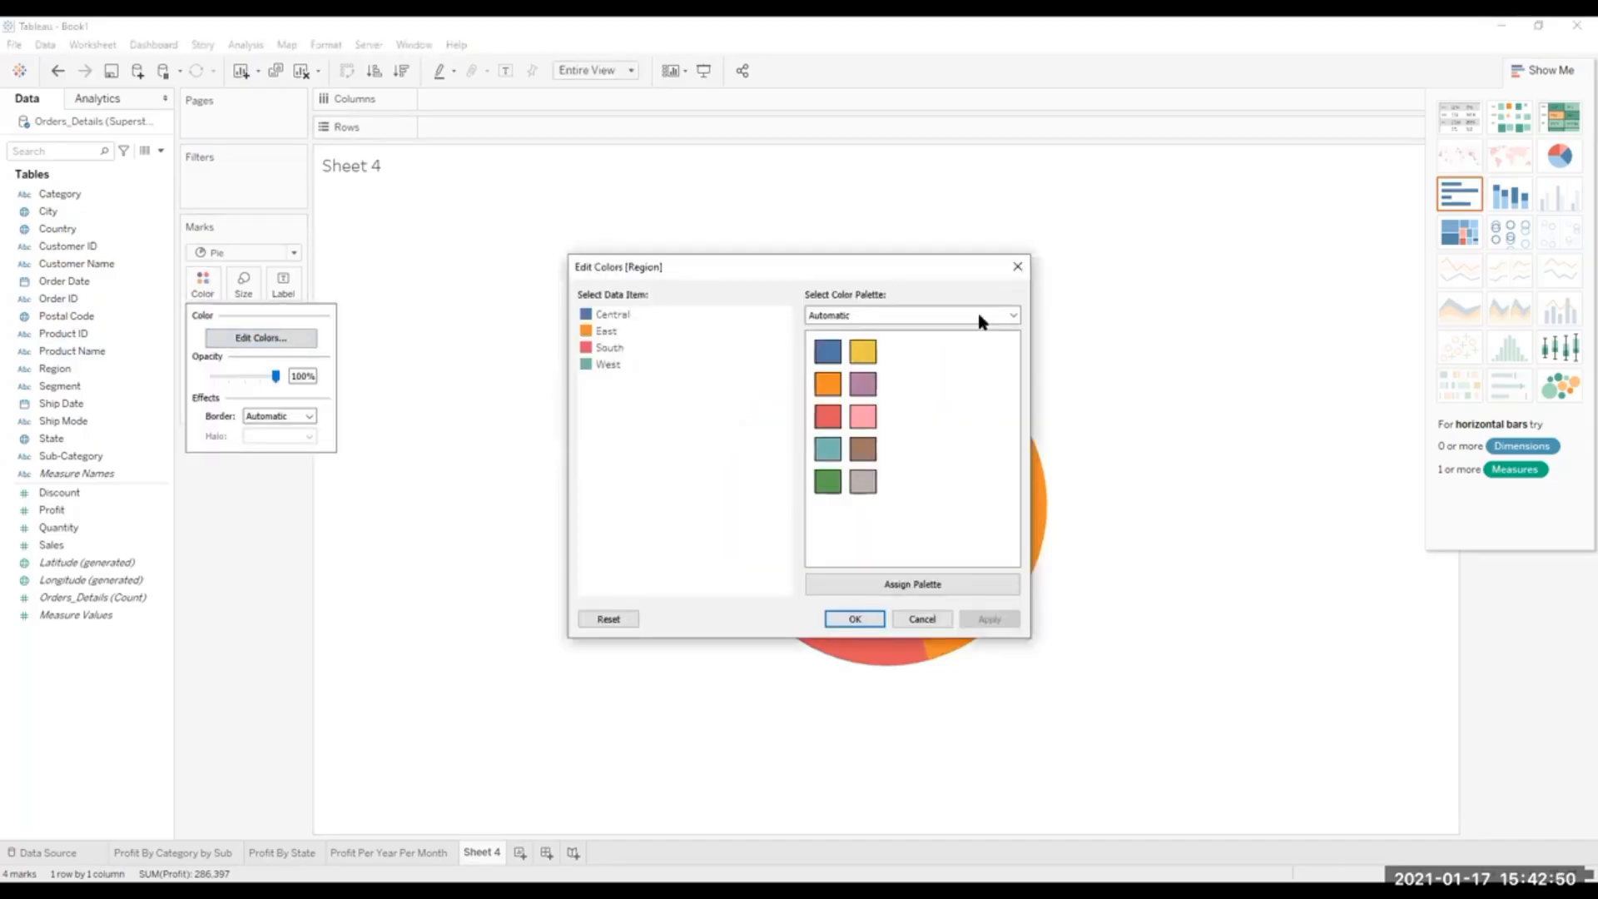
pyautogui.click(590, 332)
pyautogui.click(856, 624)
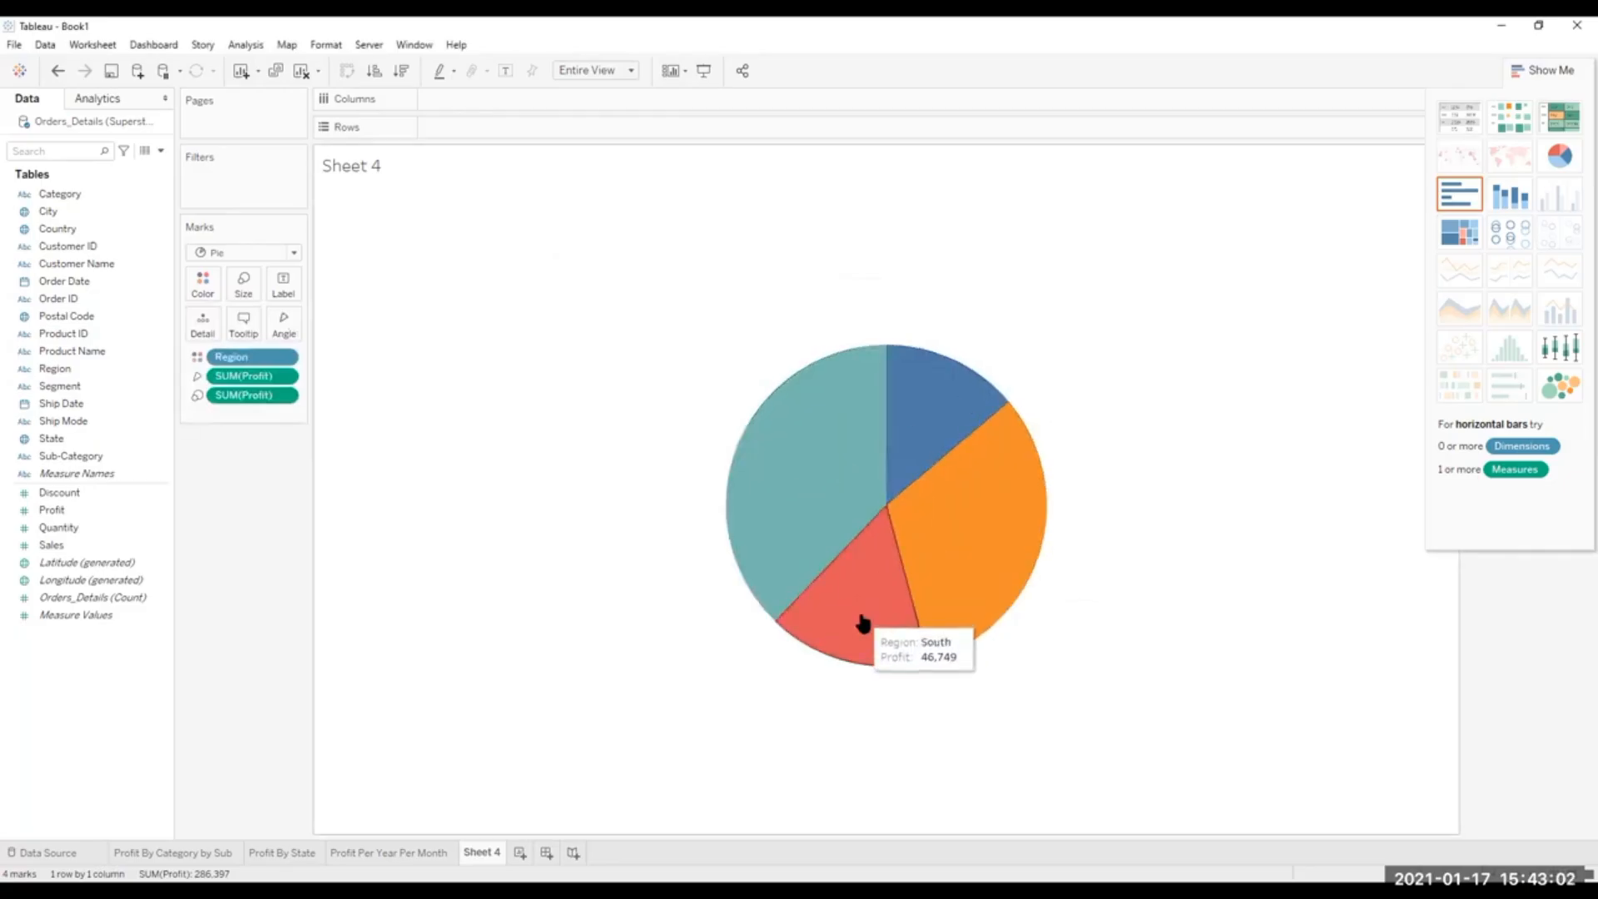
pyautogui.click(207, 290)
pyautogui.click(260, 337)
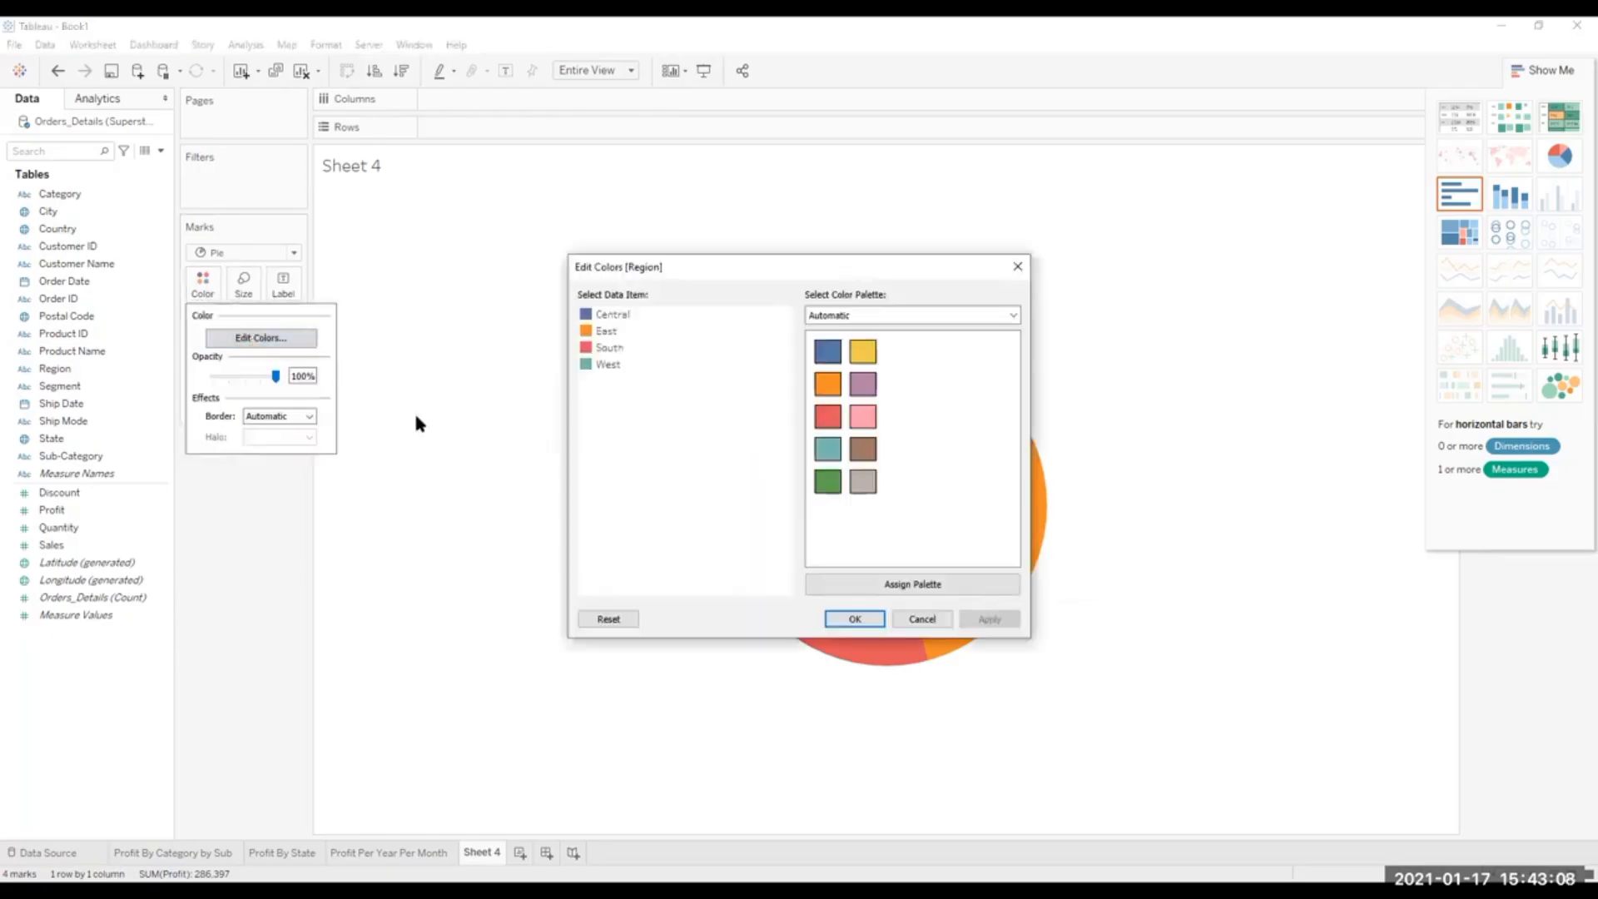
pyautogui.click(1017, 266)
pyautogui.click(196, 278)
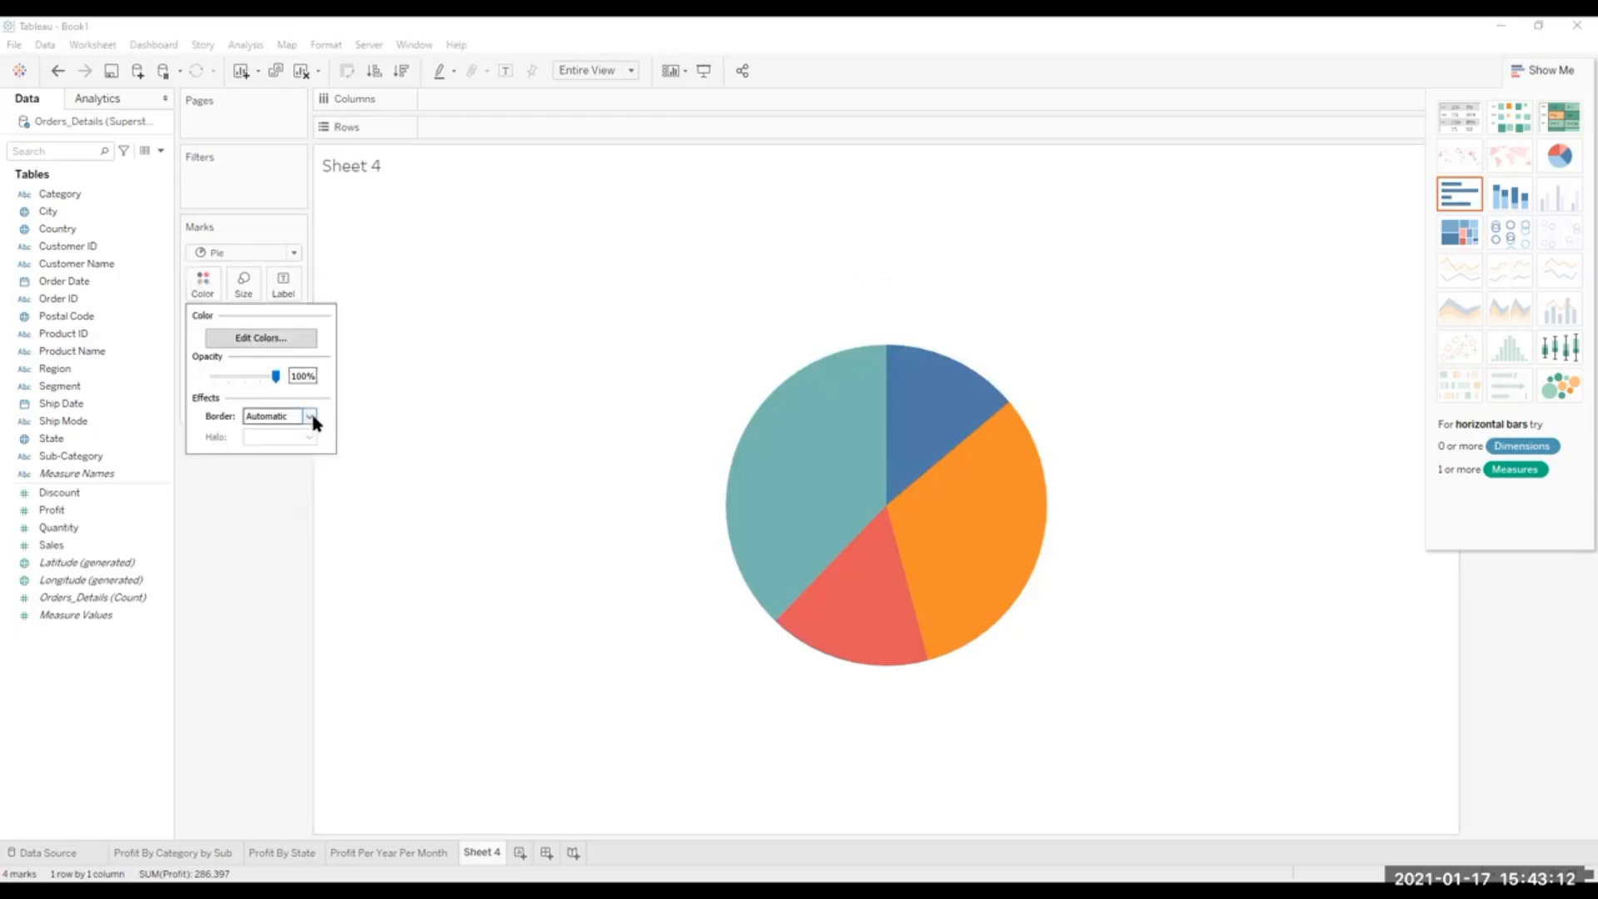
pyautogui.click(309, 416)
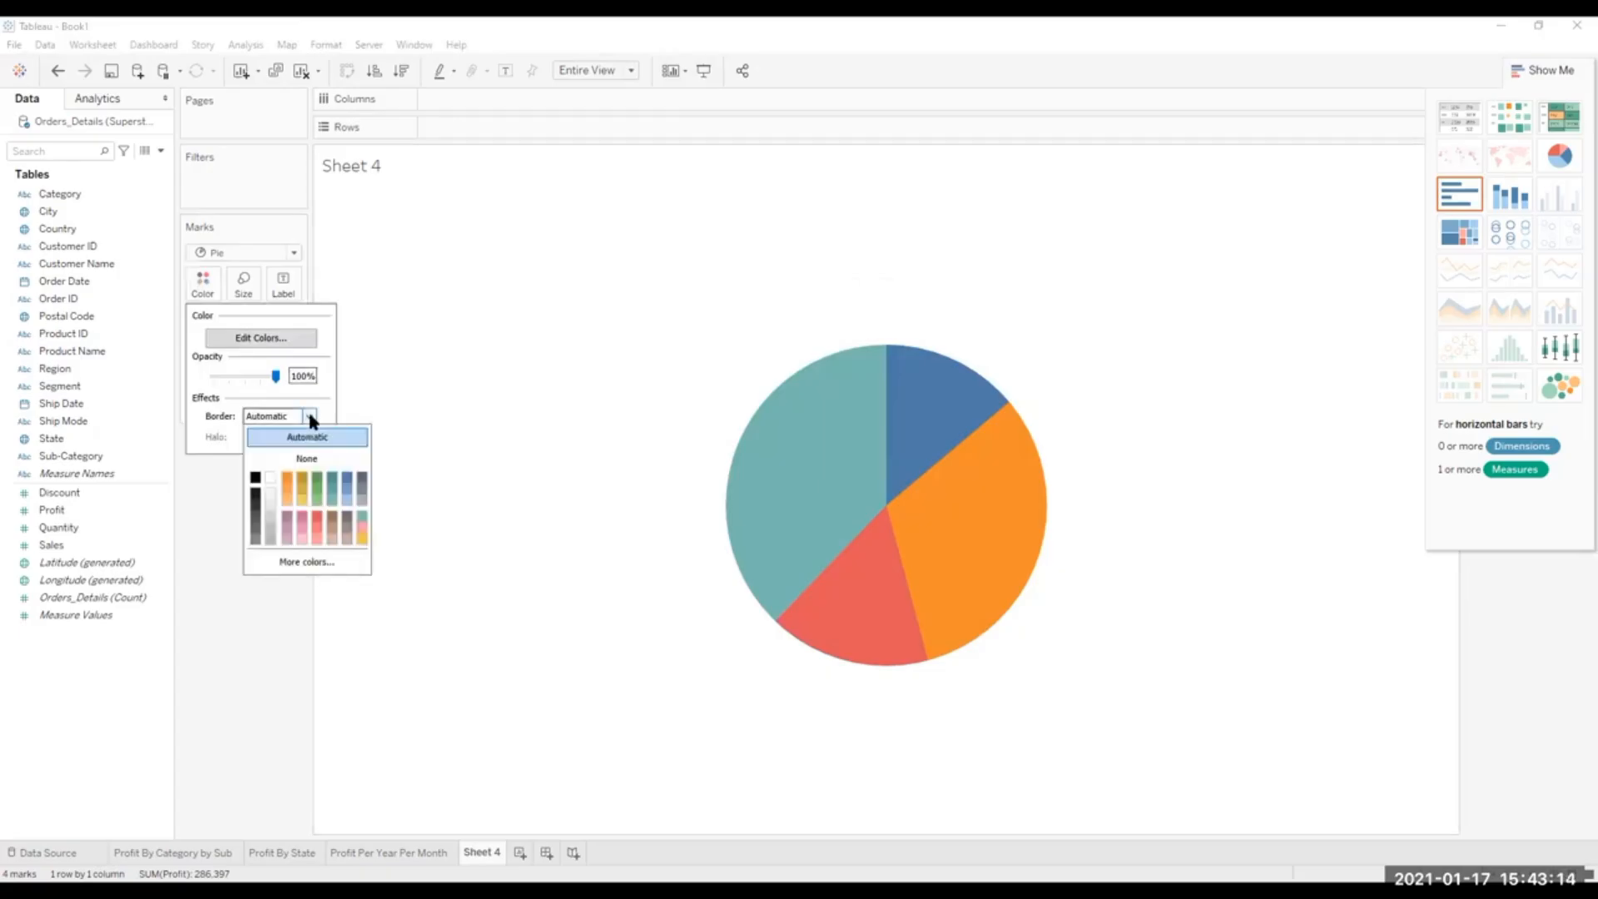
pyautogui.click(310, 415)
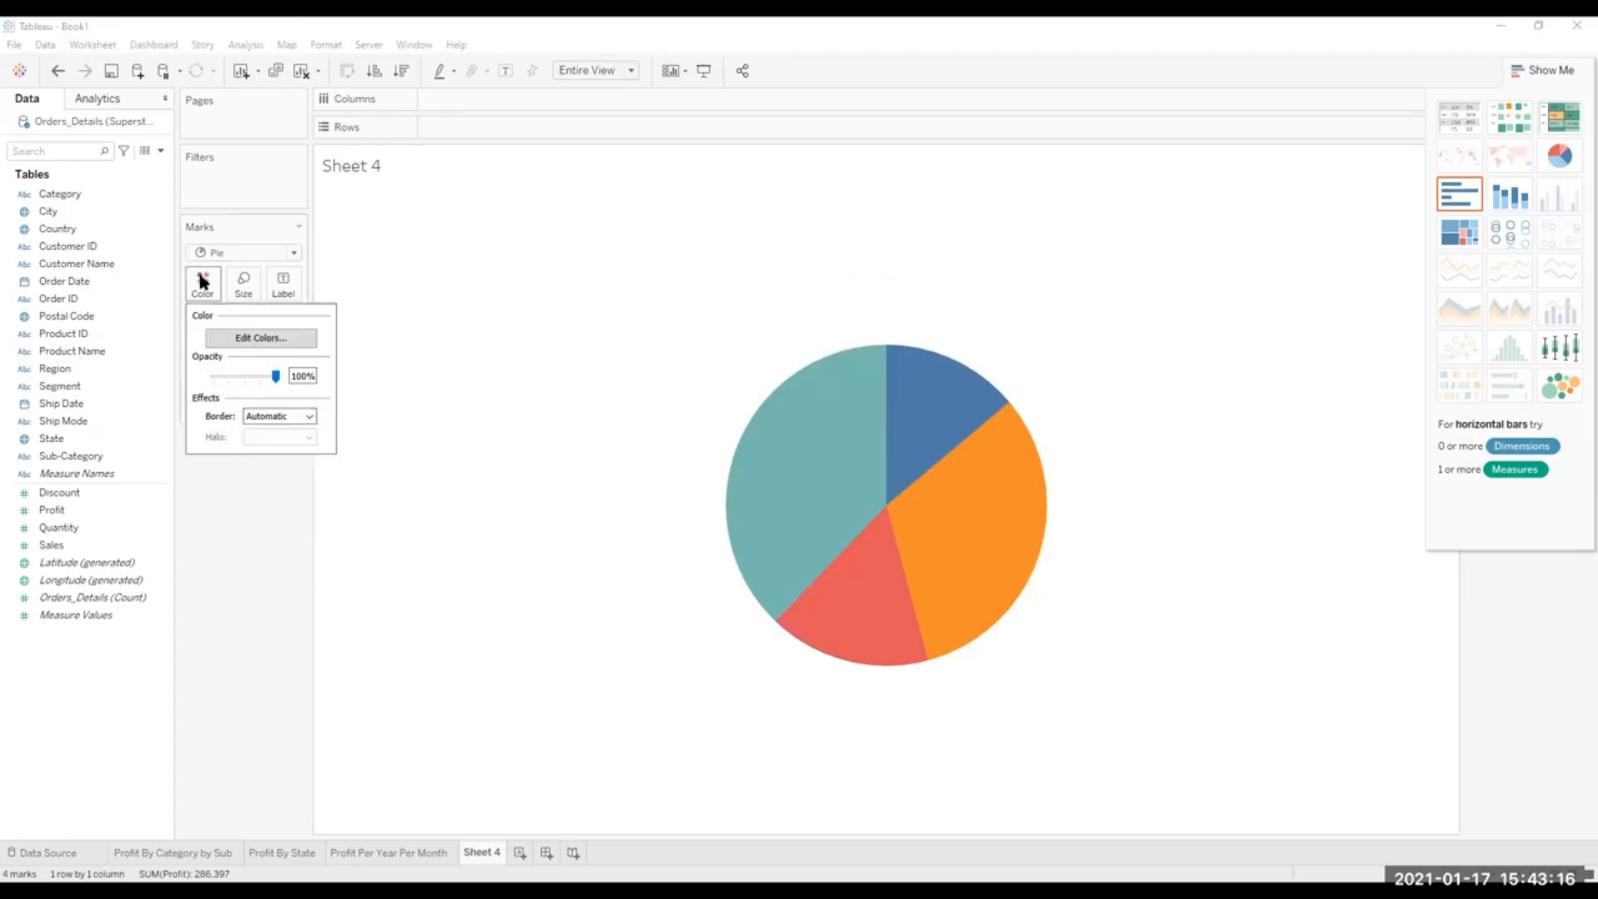
pyautogui.click(201, 280)
pyautogui.click(198, 275)
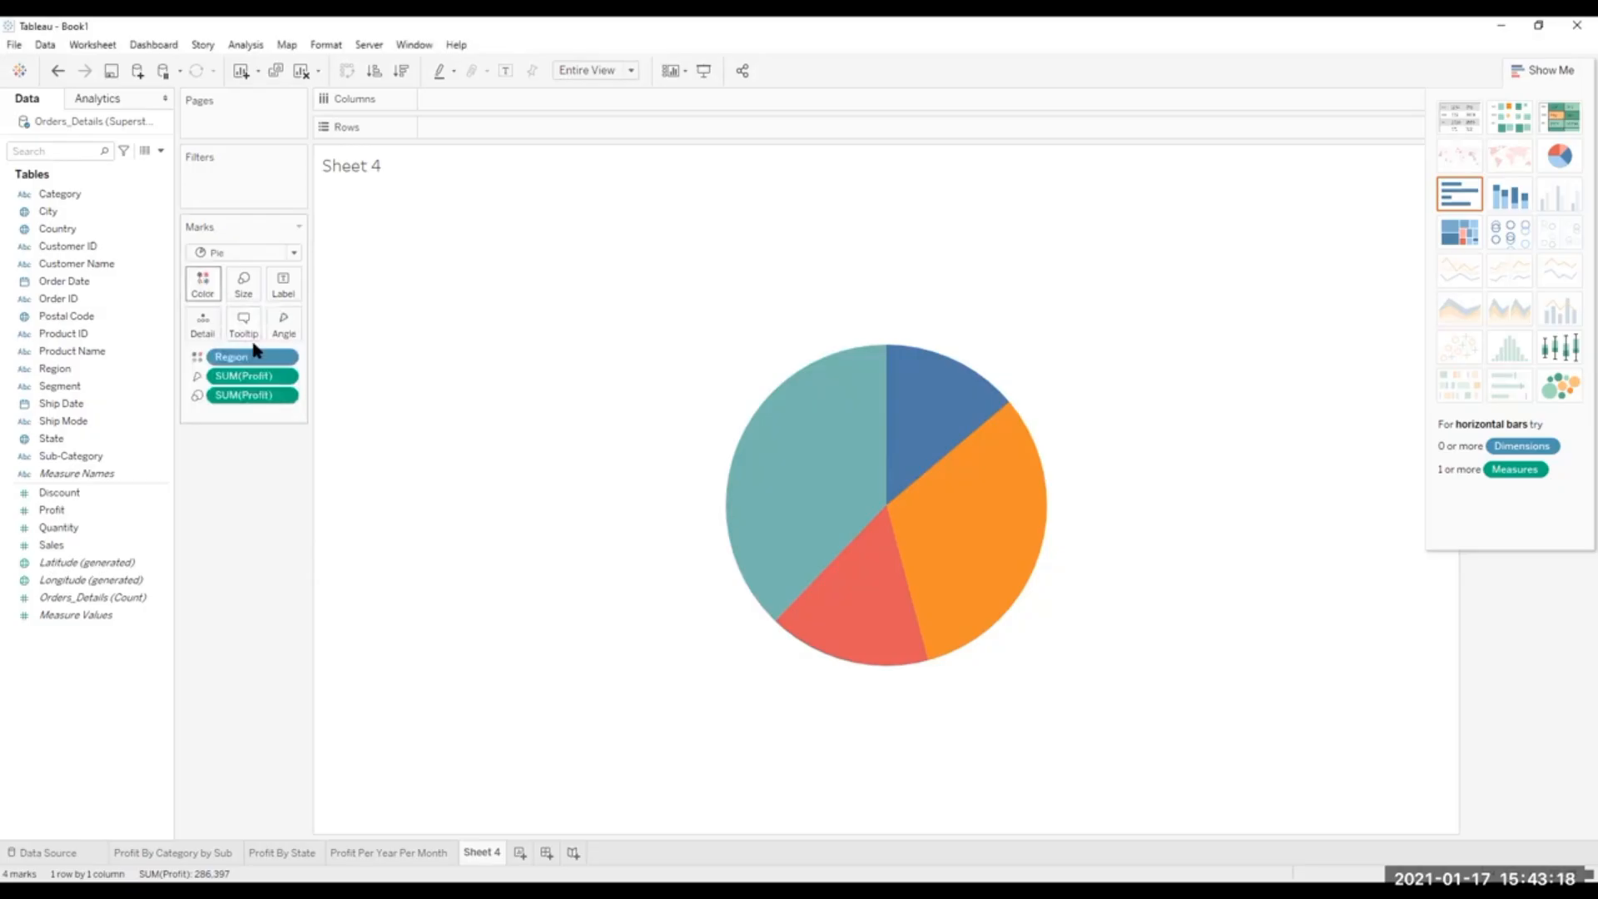
pyautogui.click(259, 338)
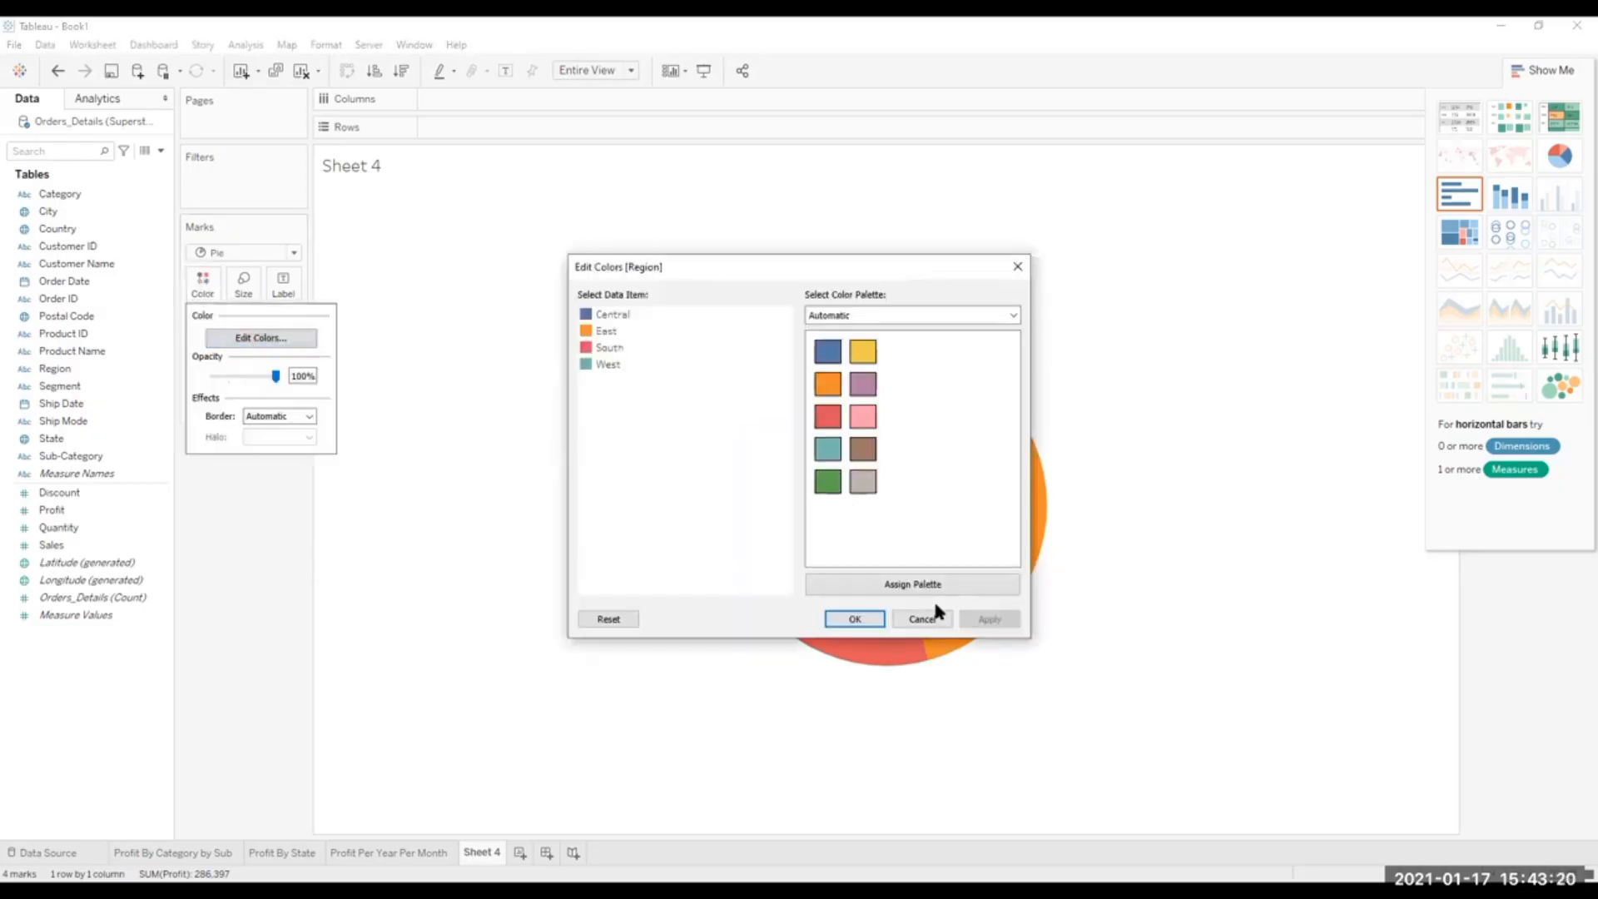
pyautogui.click(857, 619)
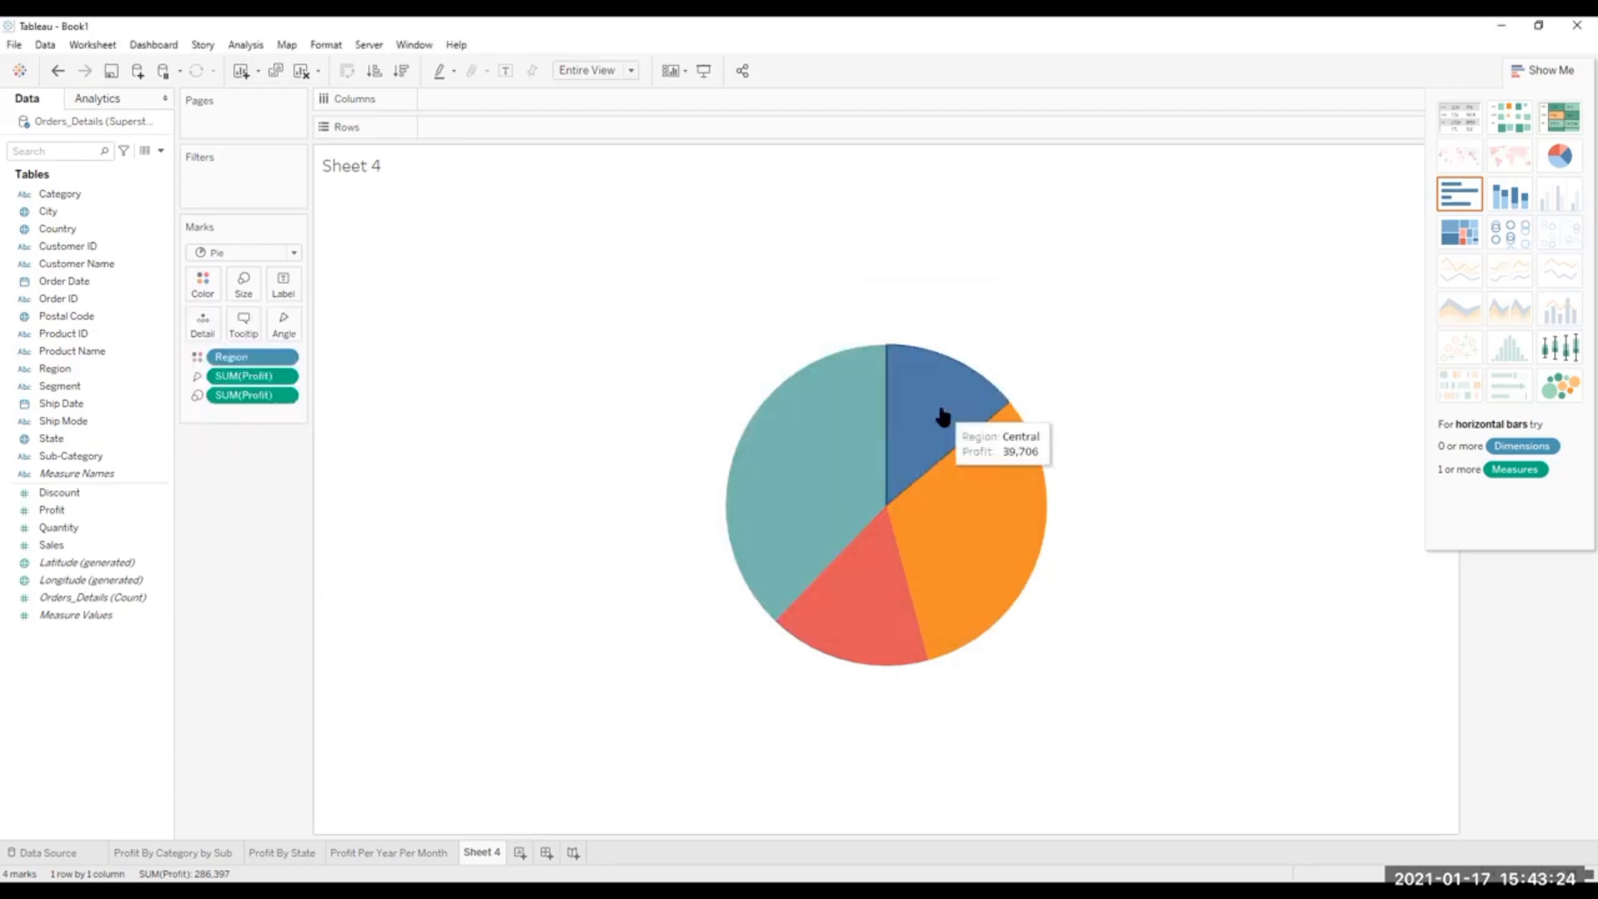
pyautogui.moveTo(1020, 476)
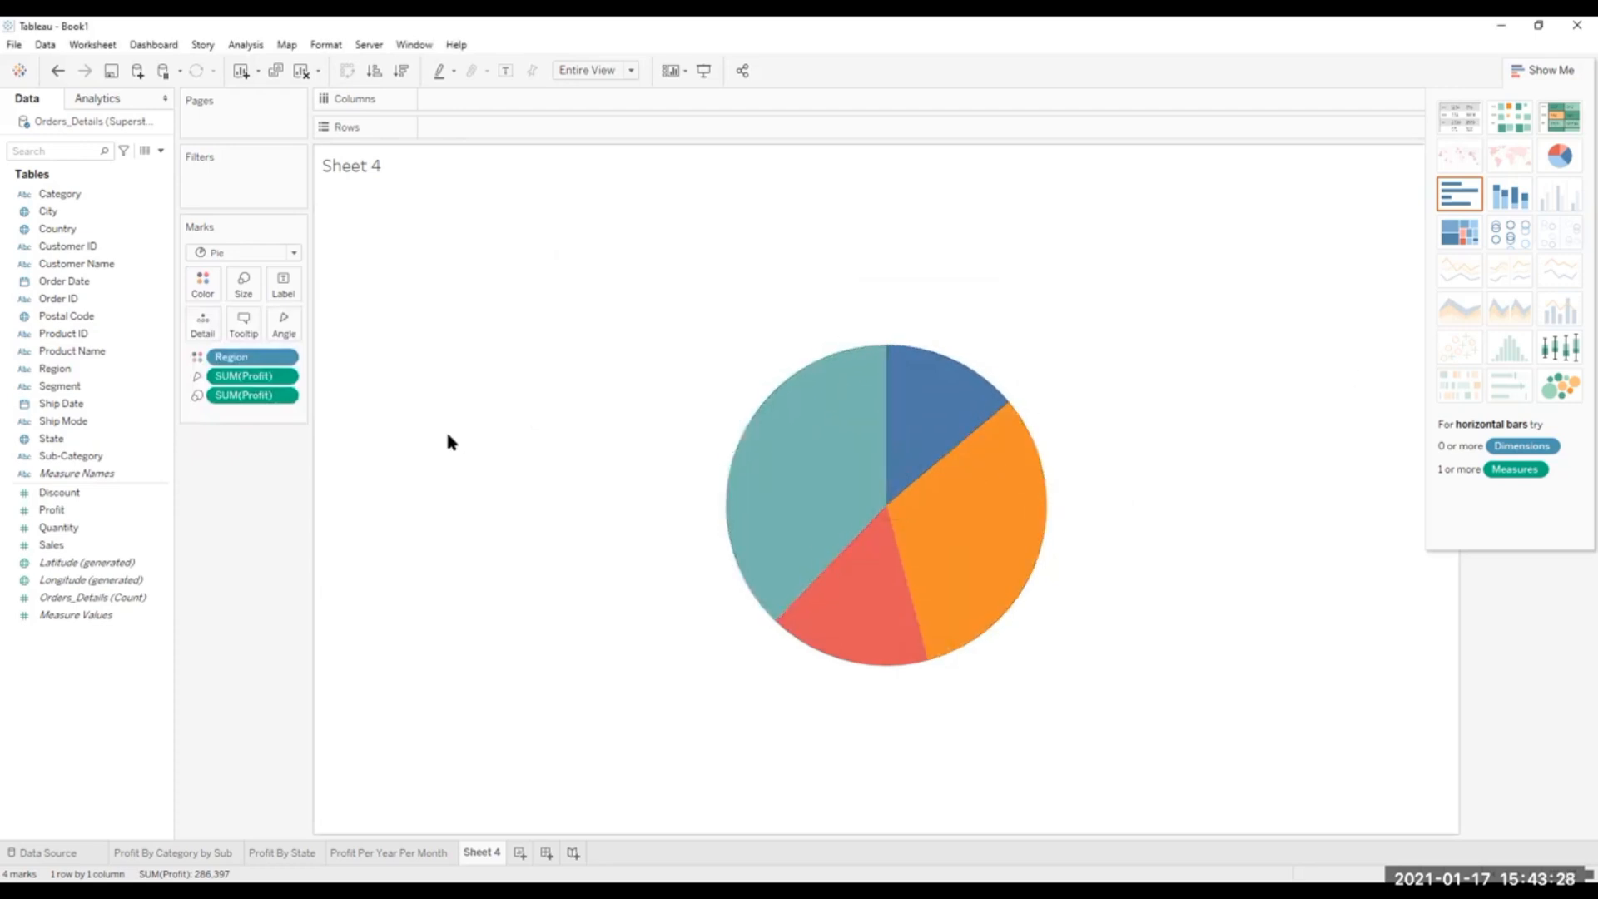
# Enlarge the pie chart slightly by adjusting its mark size.
pyautogui.click(239, 288)
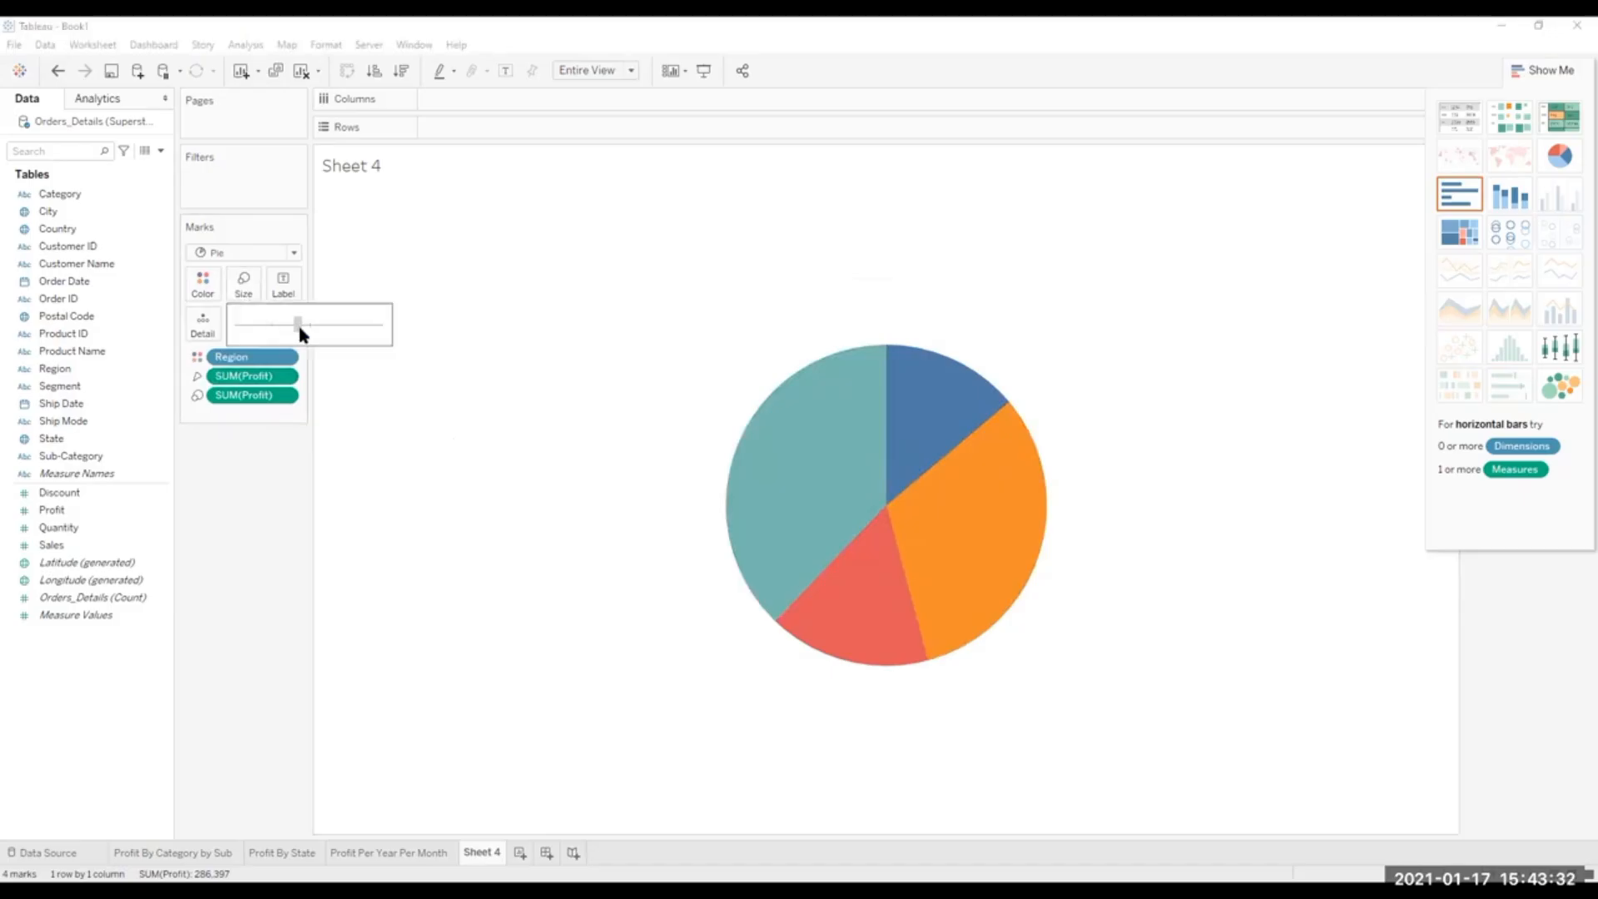
pyautogui.moveTo(301, 333); pyautogui.dragTo(279, 323)
pyautogui.click(281, 328)
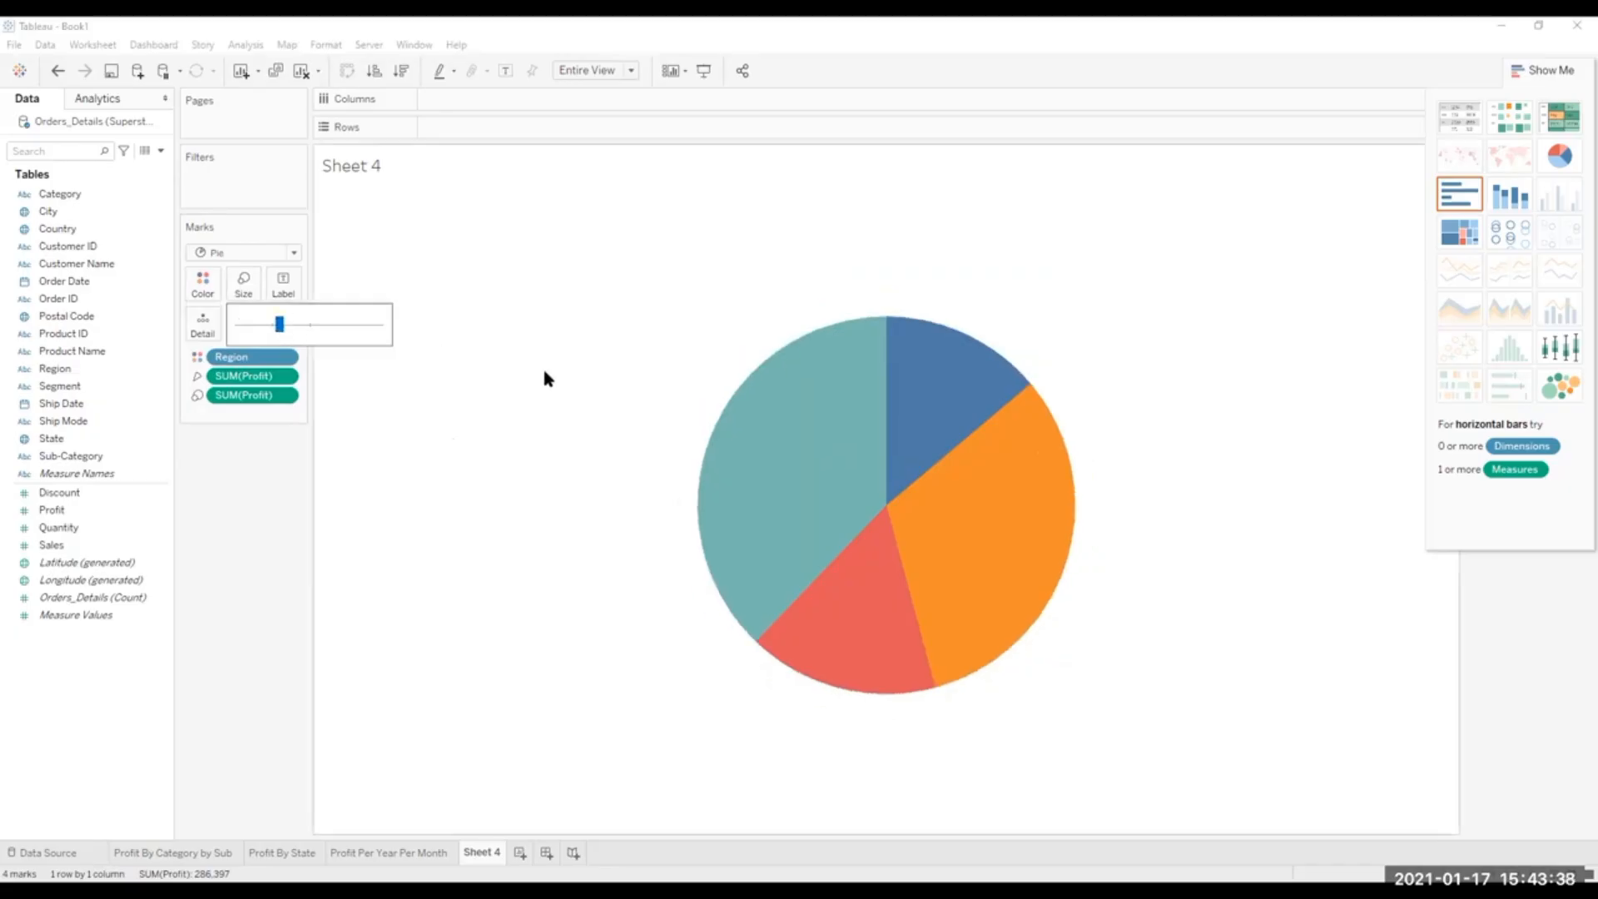
pyautogui.click(446, 491)
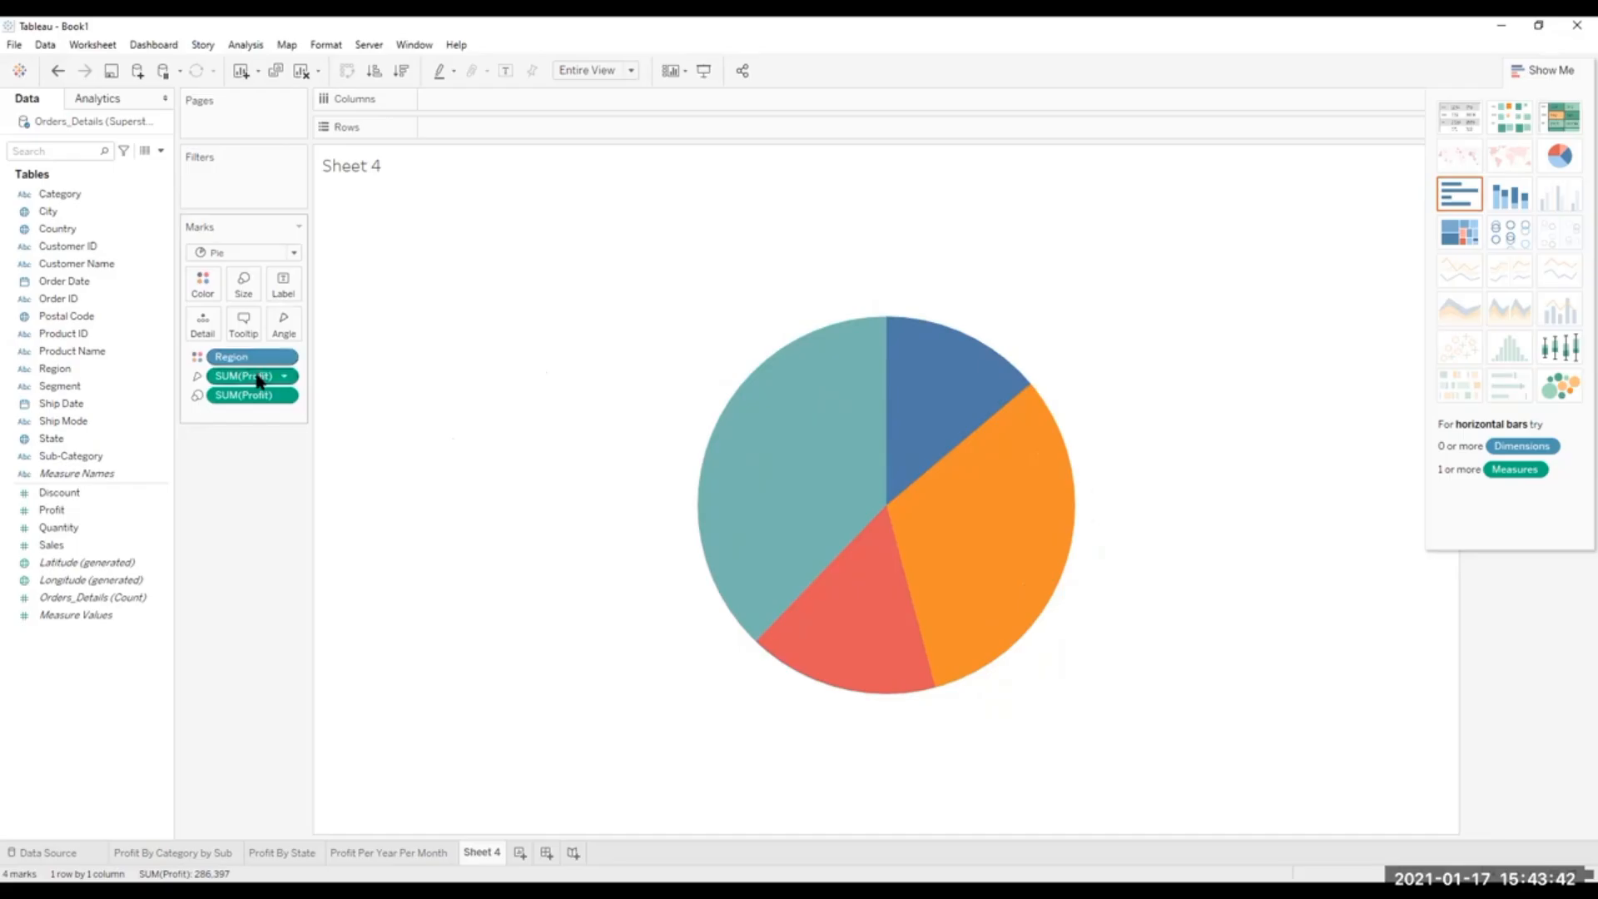
pyautogui.rightClick(258, 378)
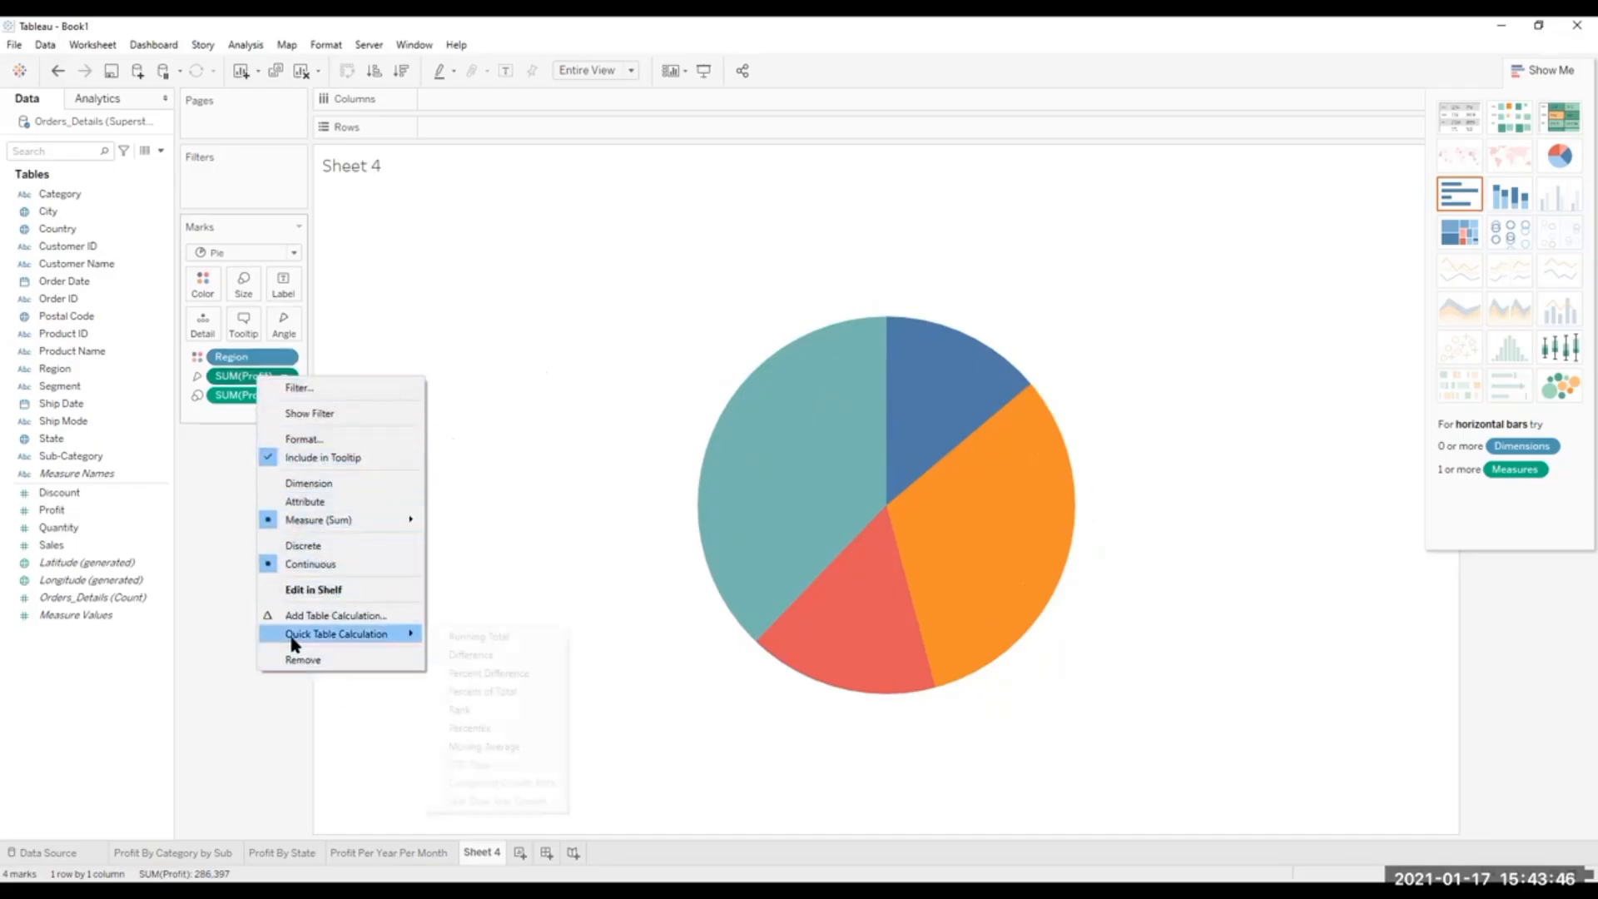
pyautogui.rightClick(238, 357)
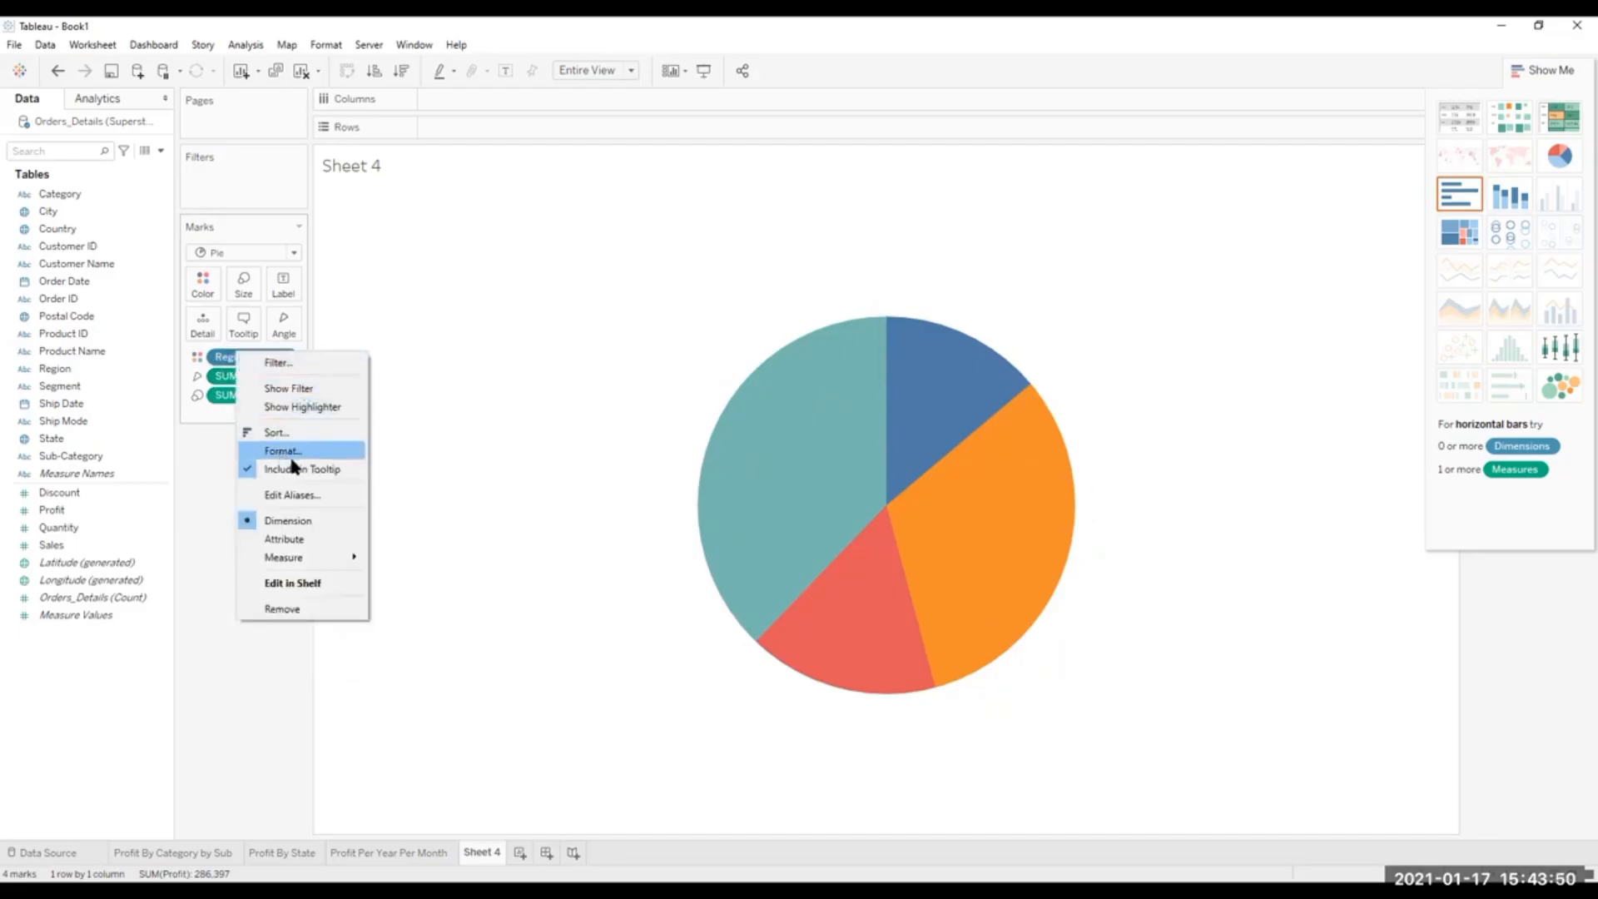
pyautogui.click(436, 469)
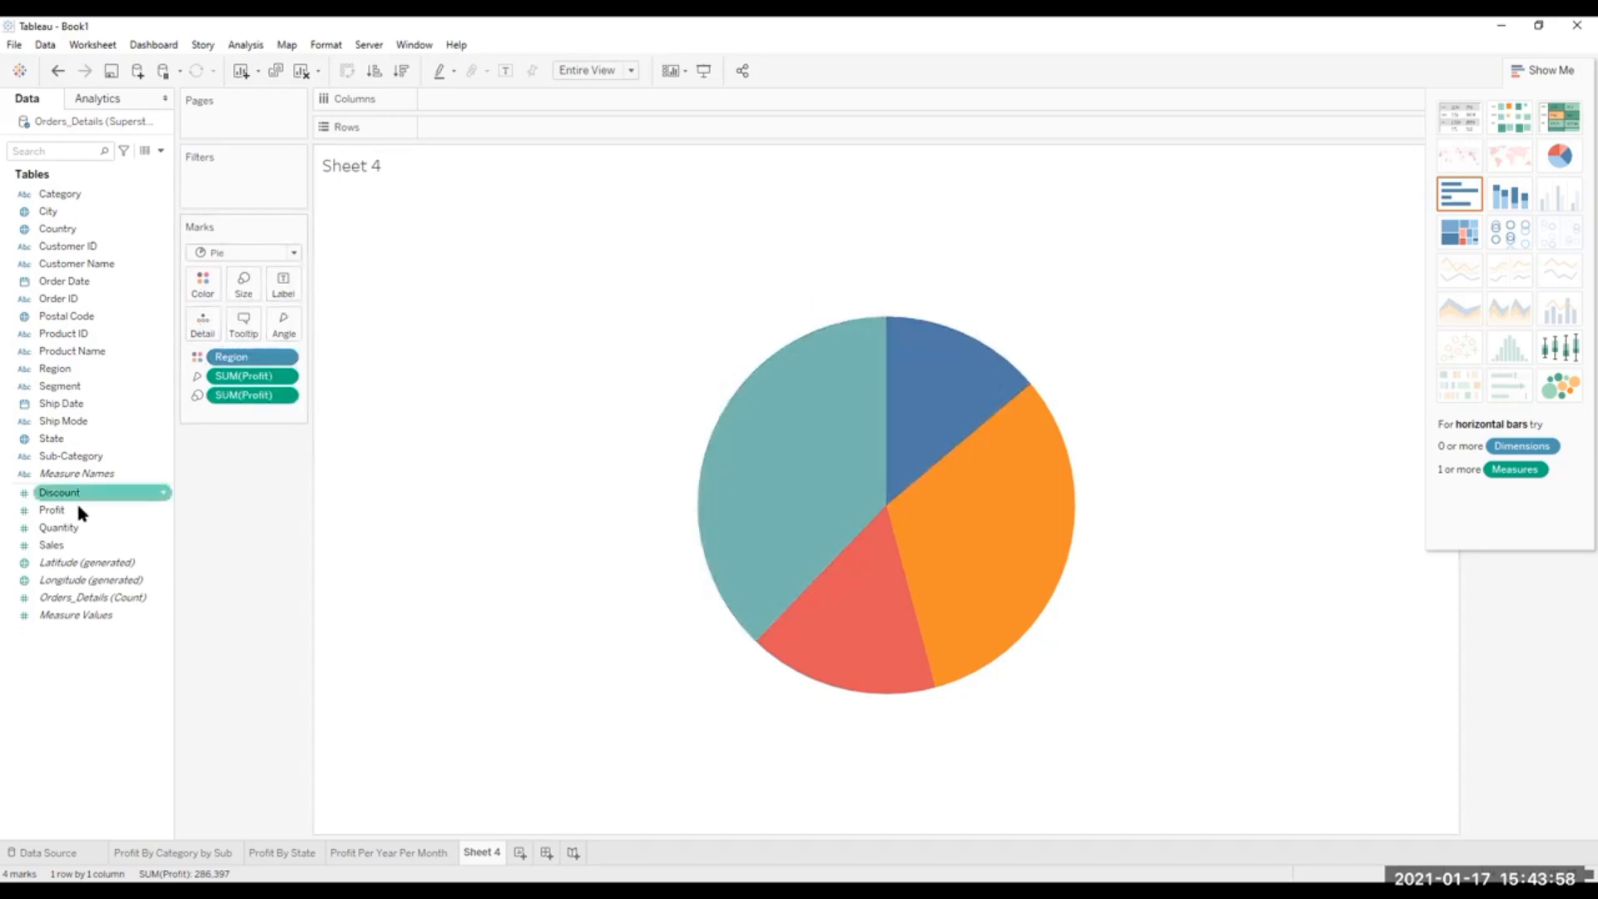
# Label the pie slices with Profit and allow the labels to overlap other marks.
pyautogui.moveTo(67, 511); pyautogui.dragTo(288, 301)
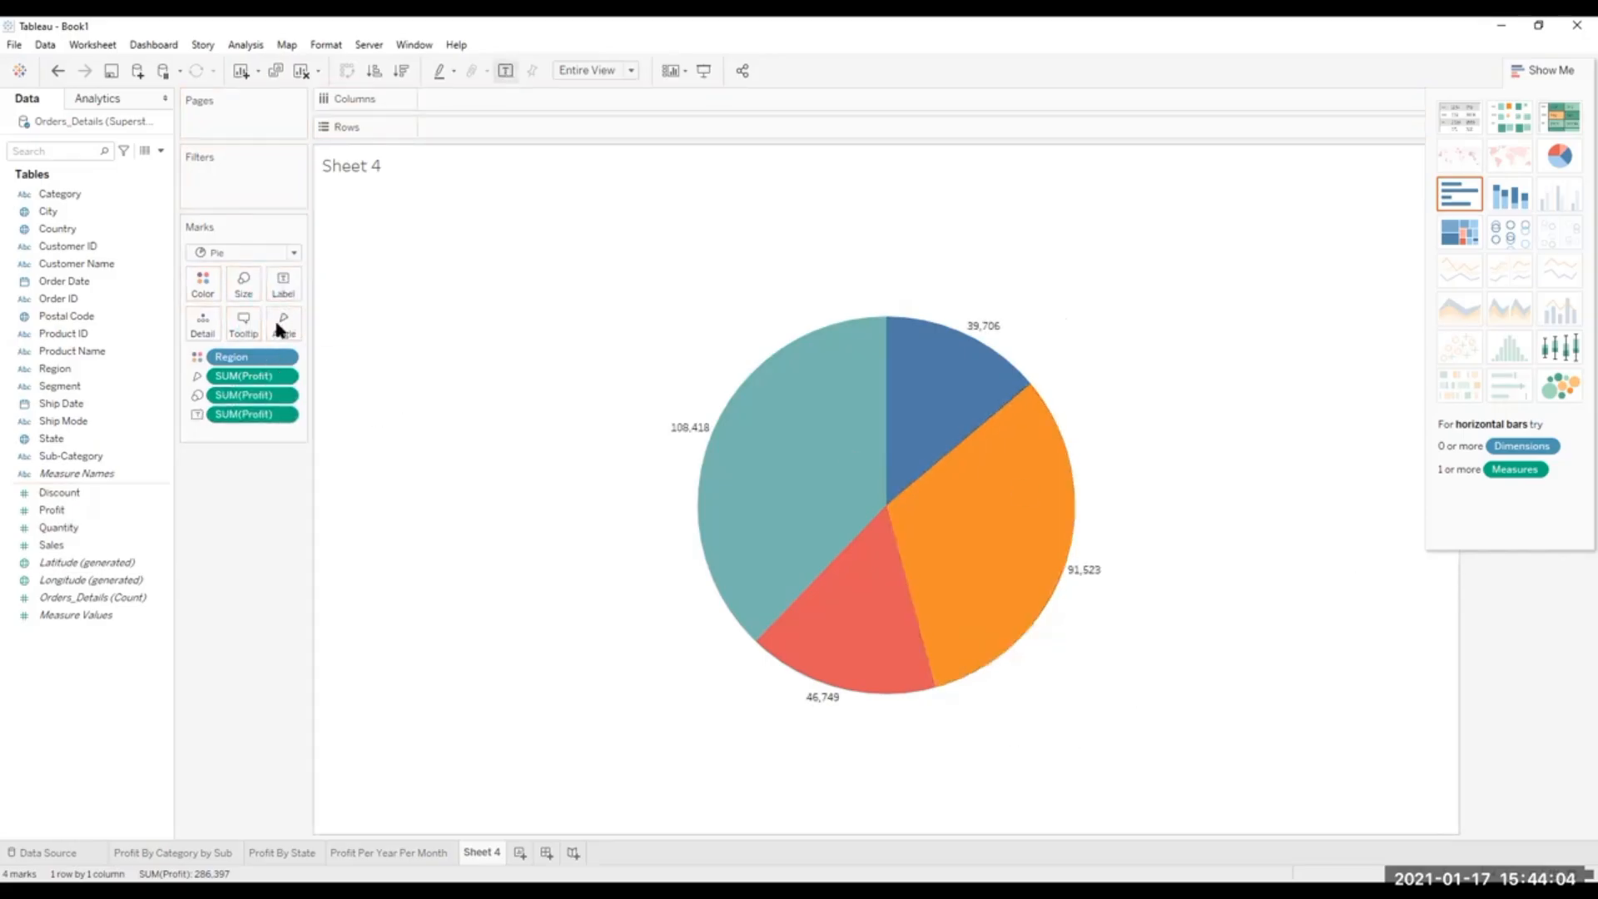
pyautogui.click(286, 294)
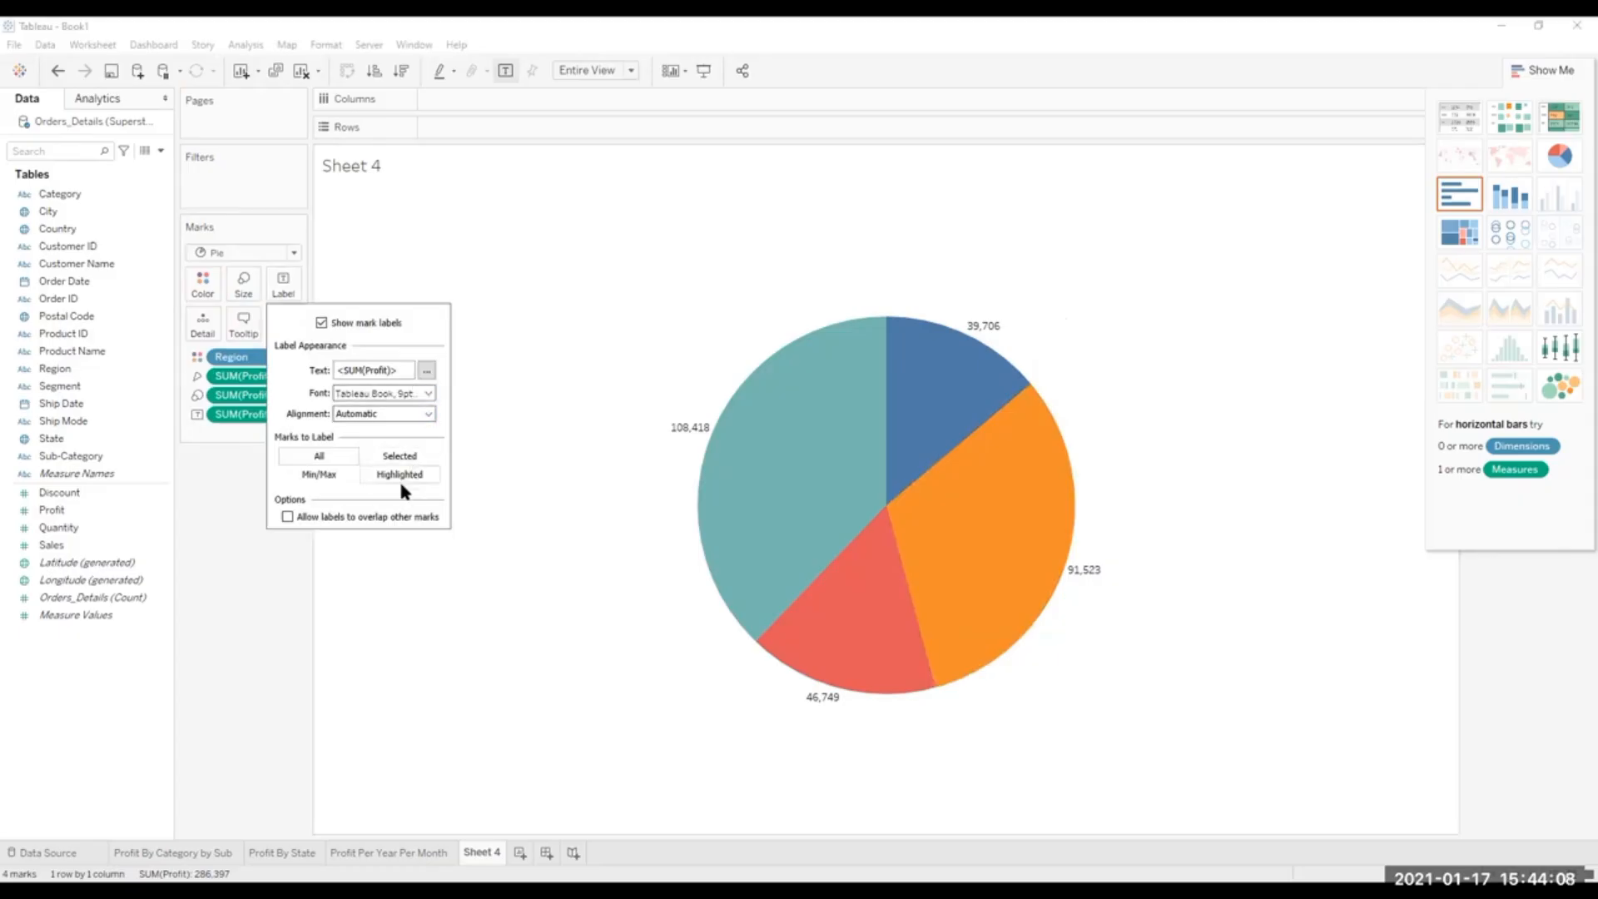
pyautogui.click(288, 516)
pyautogui.click(428, 370)
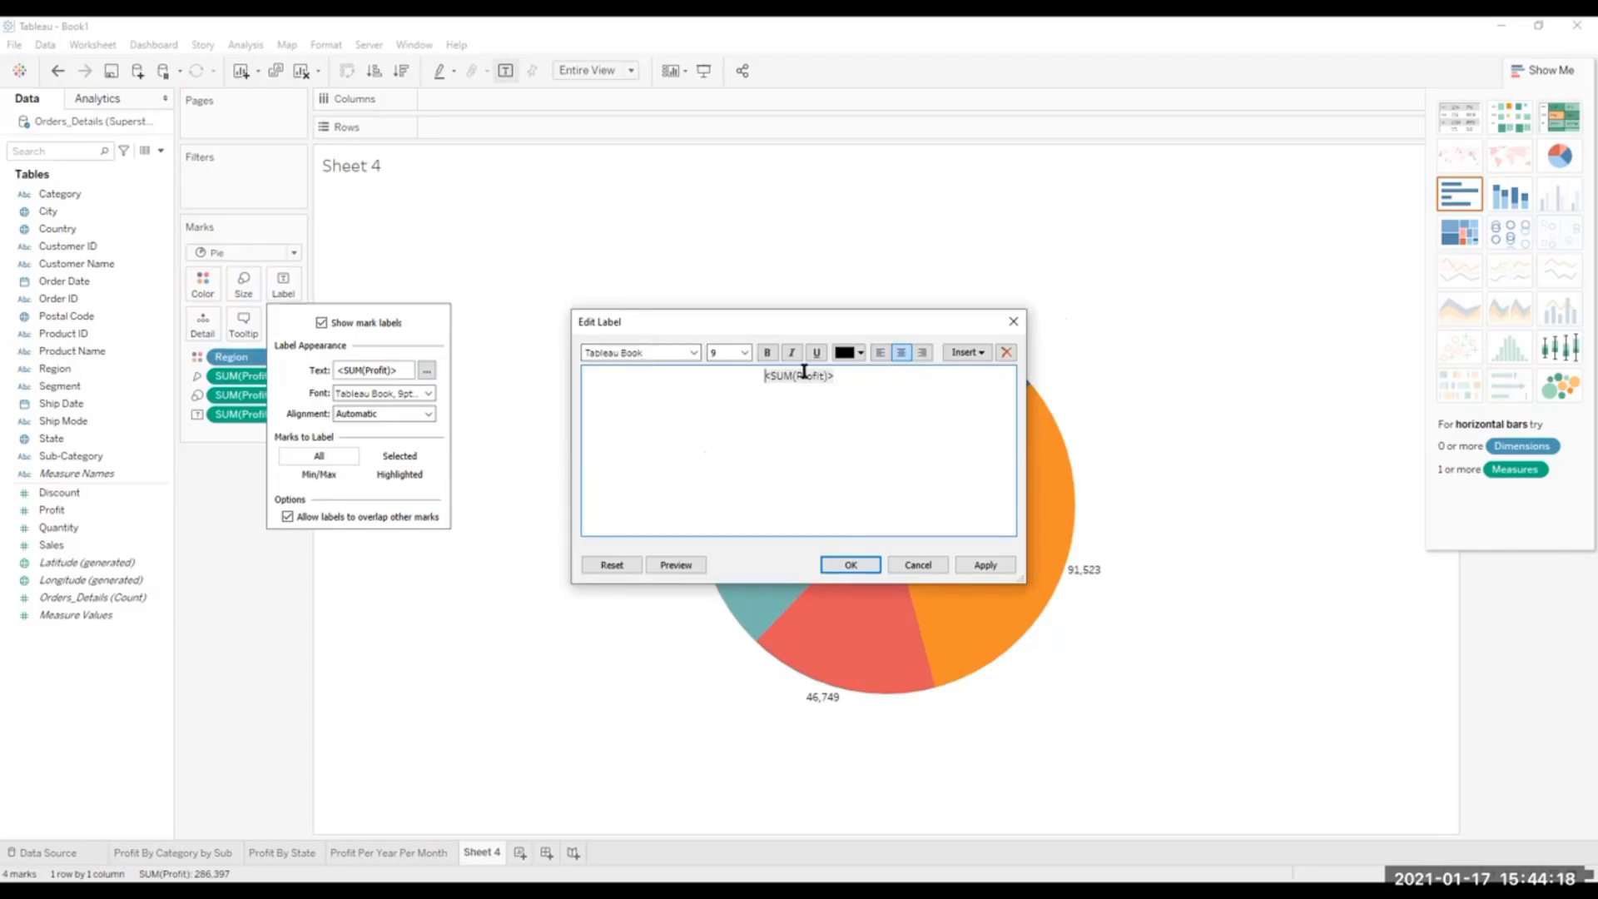
pyautogui.click(980, 353)
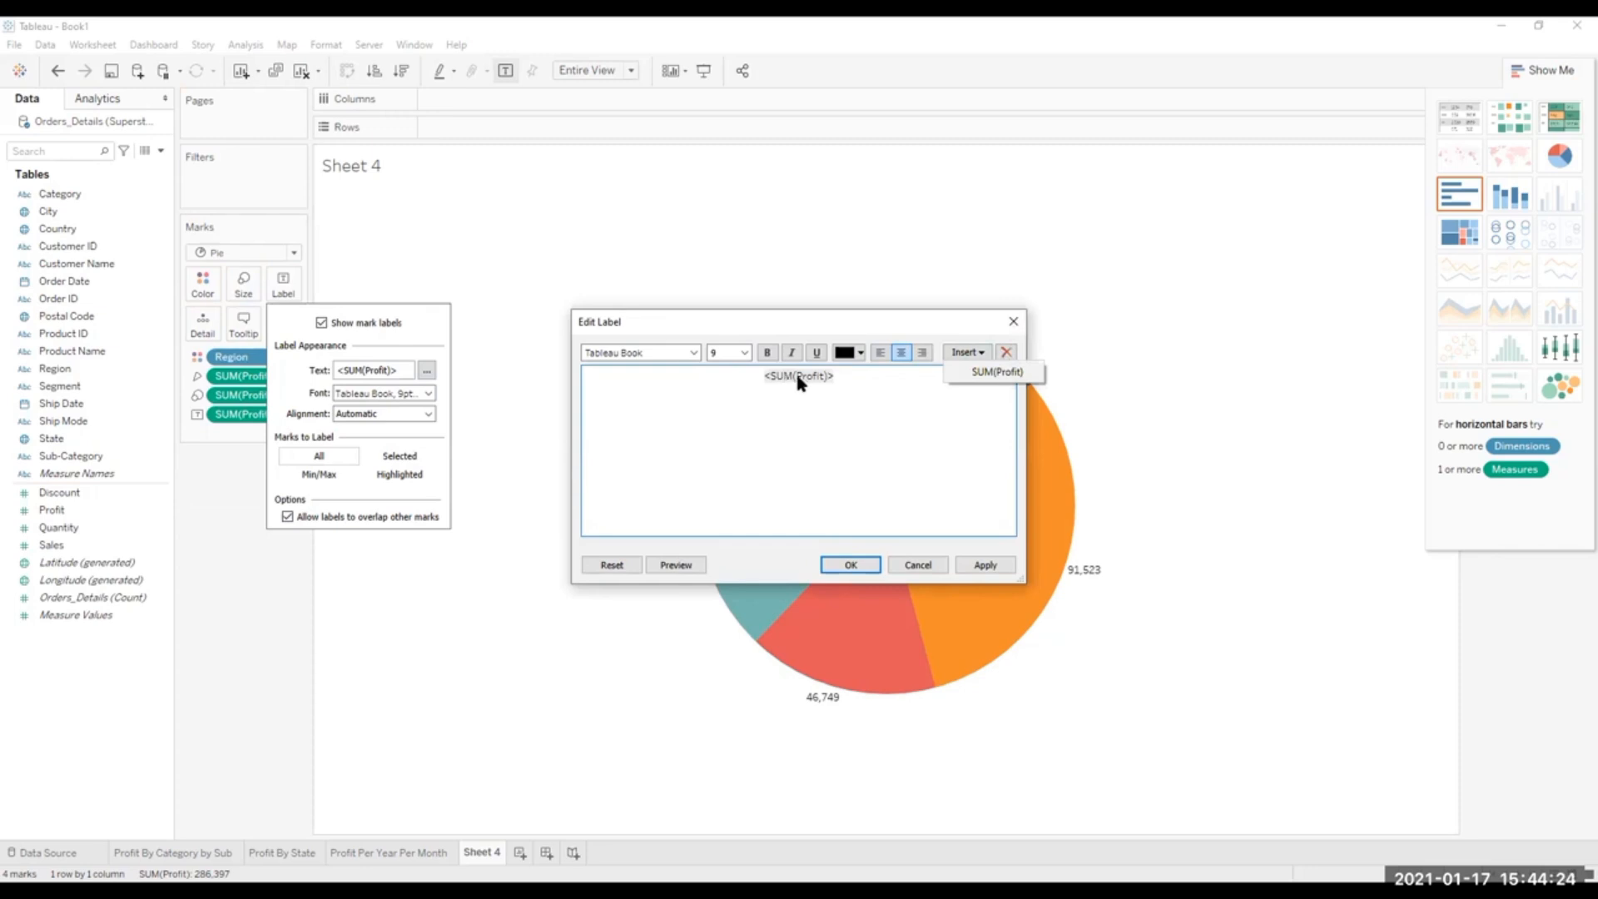
pyautogui.click(929, 418)
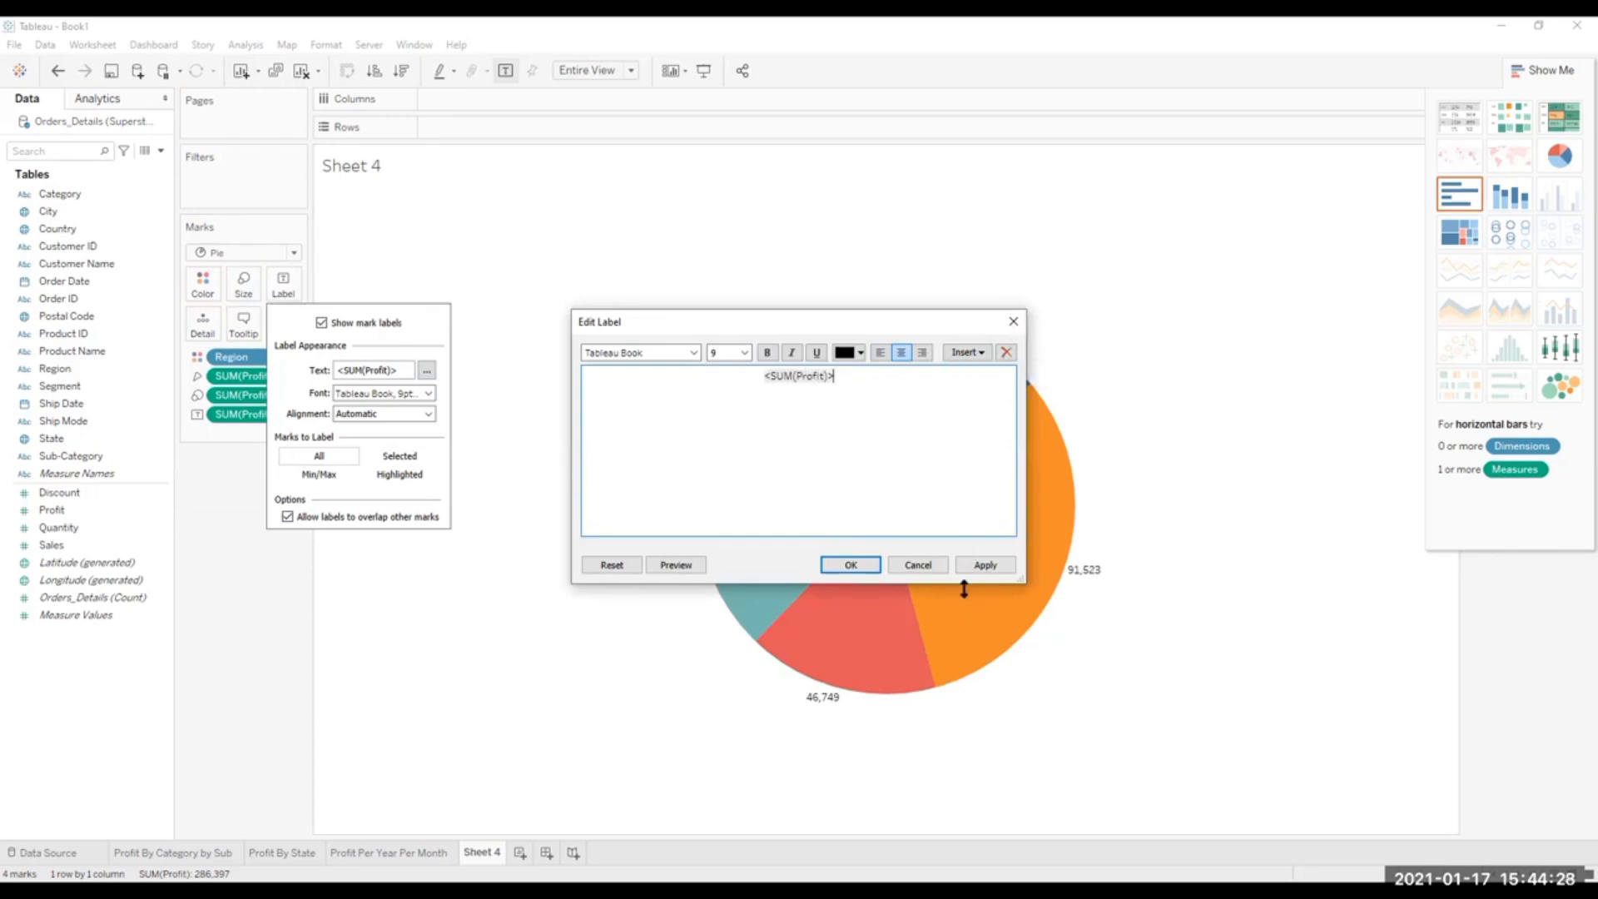
pyautogui.click(1015, 324)
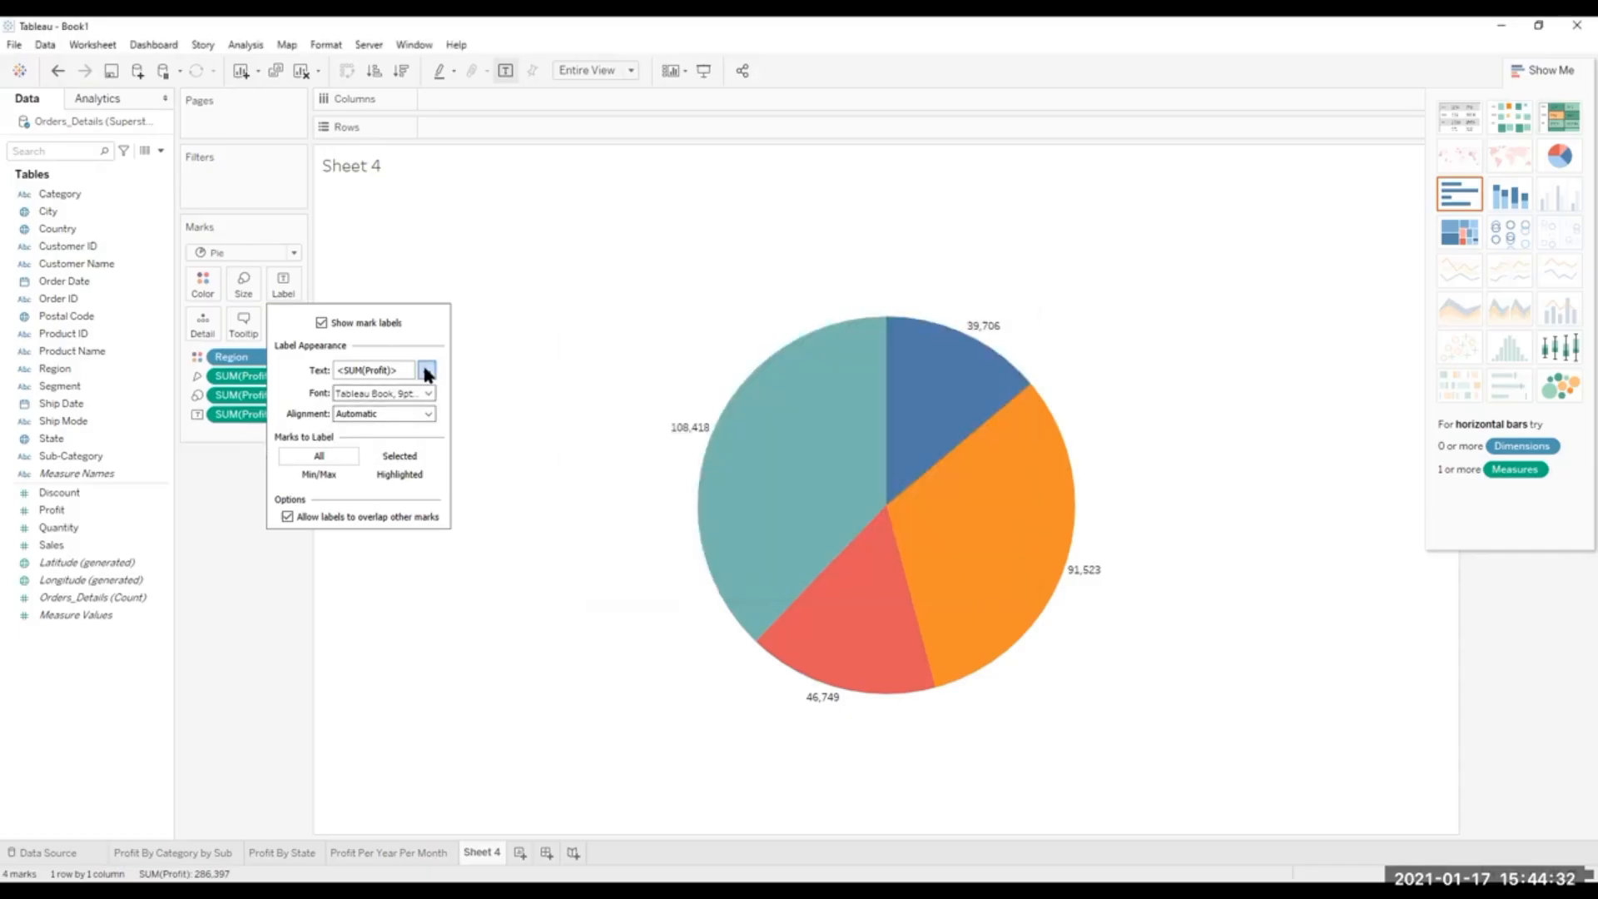
# Check the alignment options of the pie labels, and rename Sheet 4 as Profit Per Region.
pyautogui.click(429, 414)
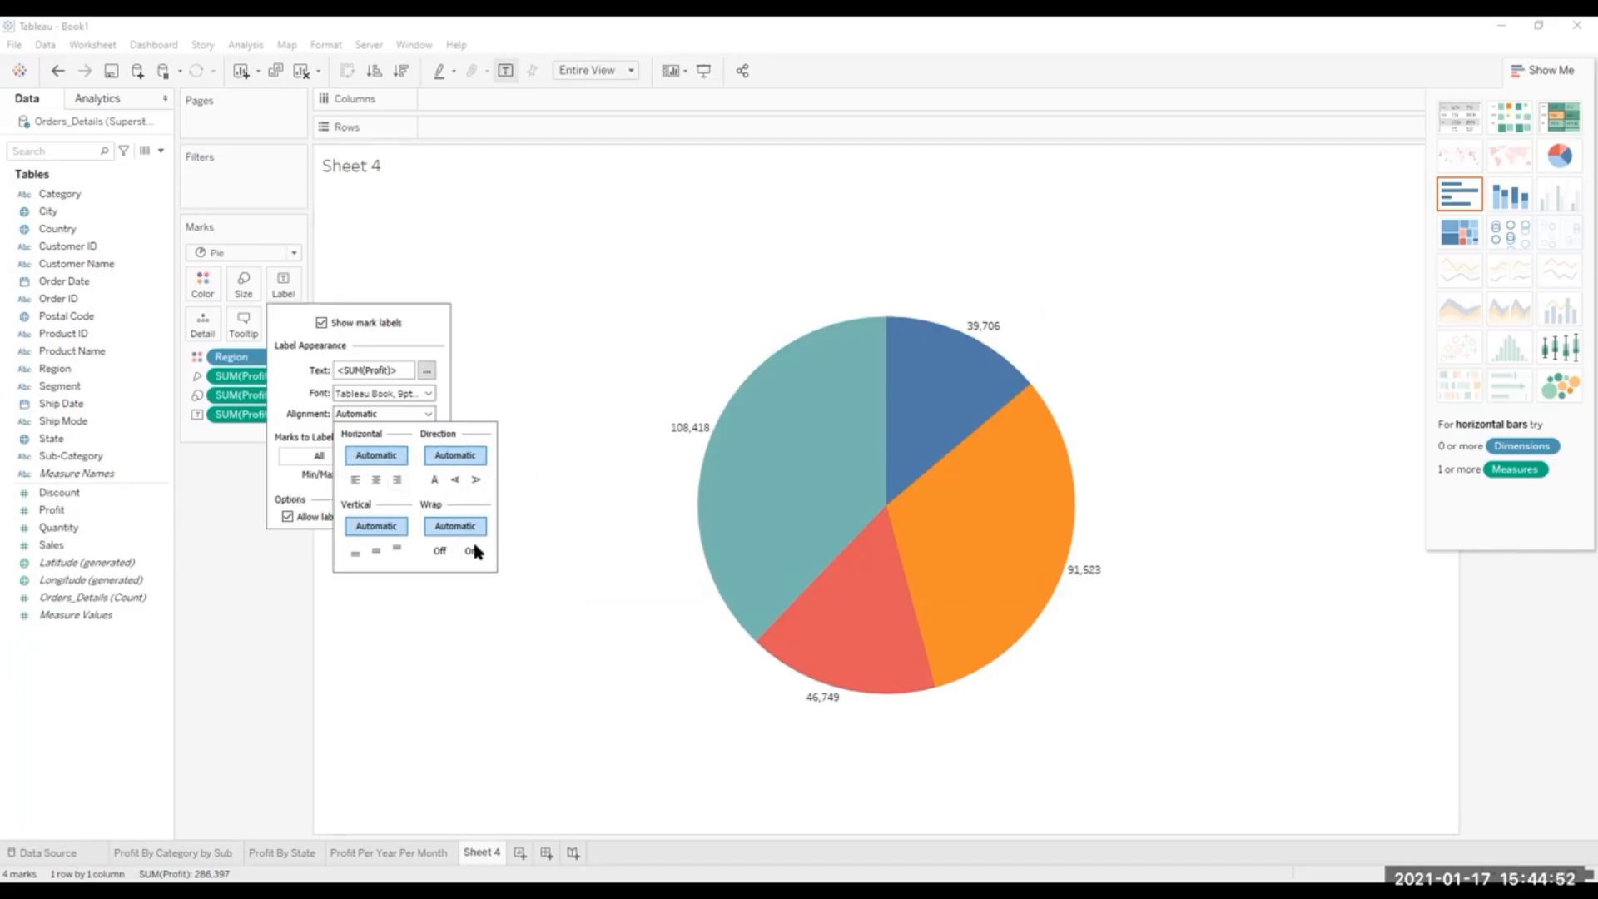
pyautogui.click(584, 353)
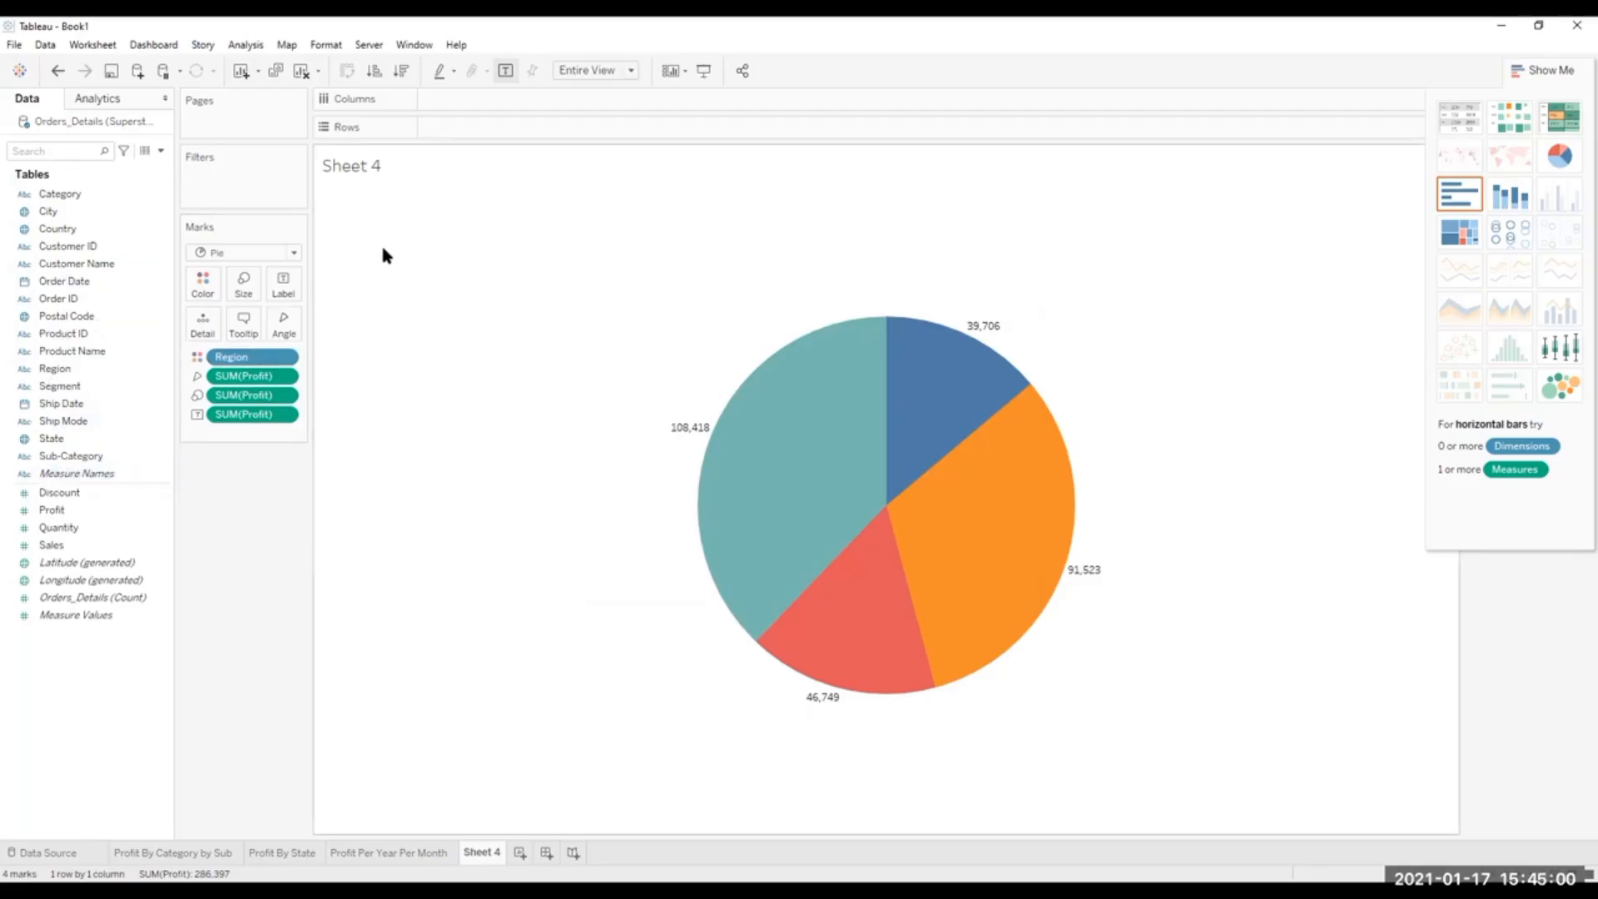
pyautogui.doubleClick(490, 853)
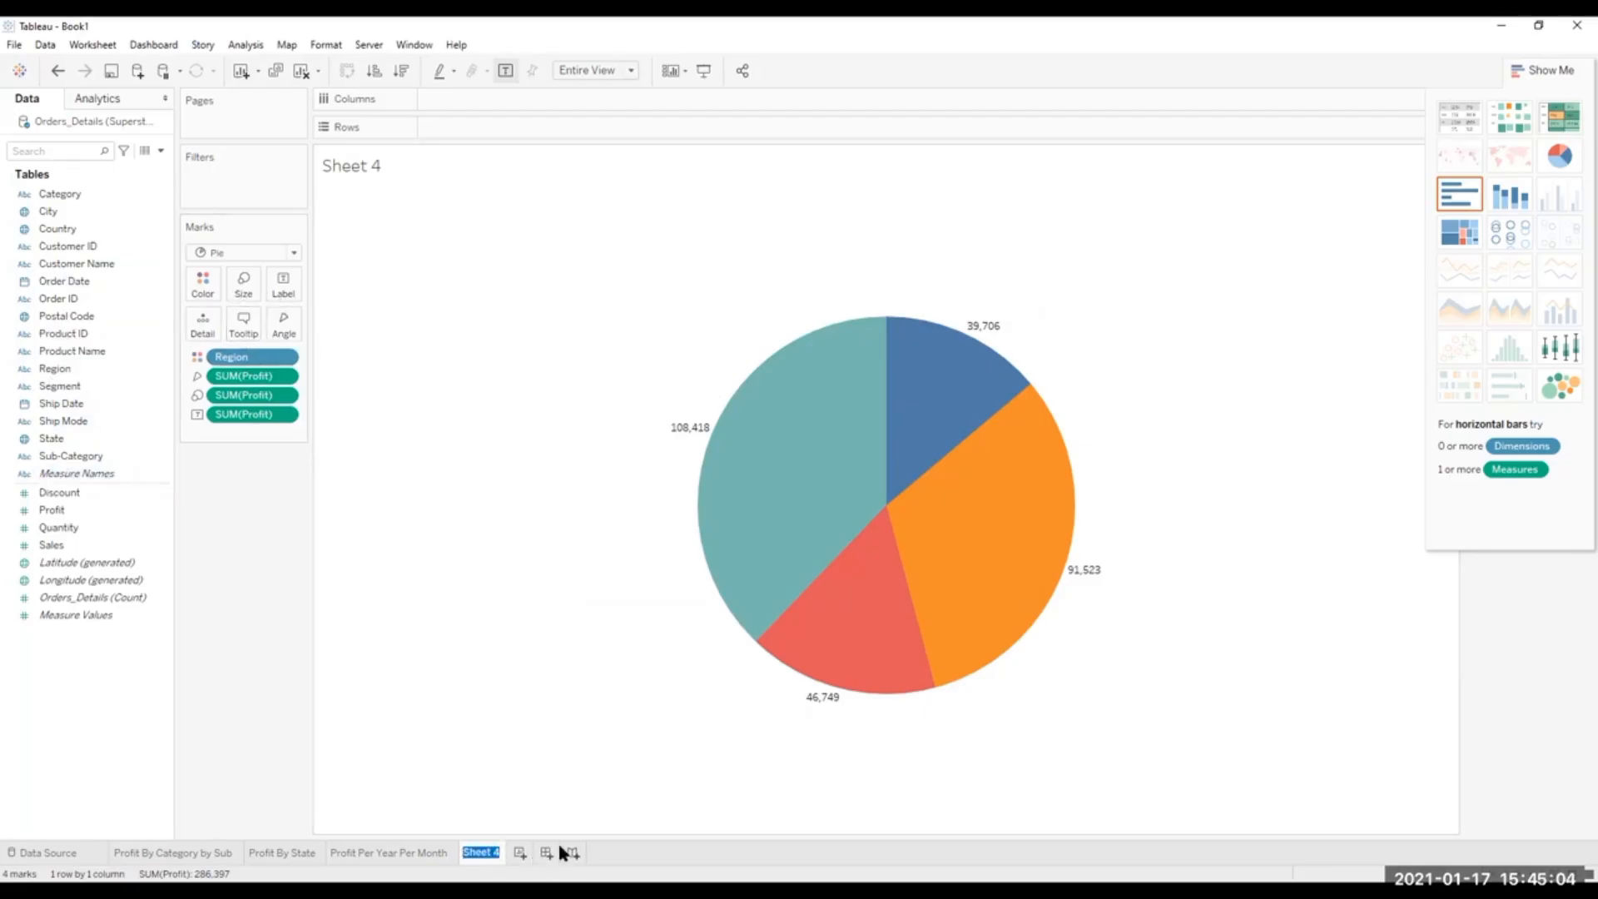
pyautogui.write('Profit Per Re')
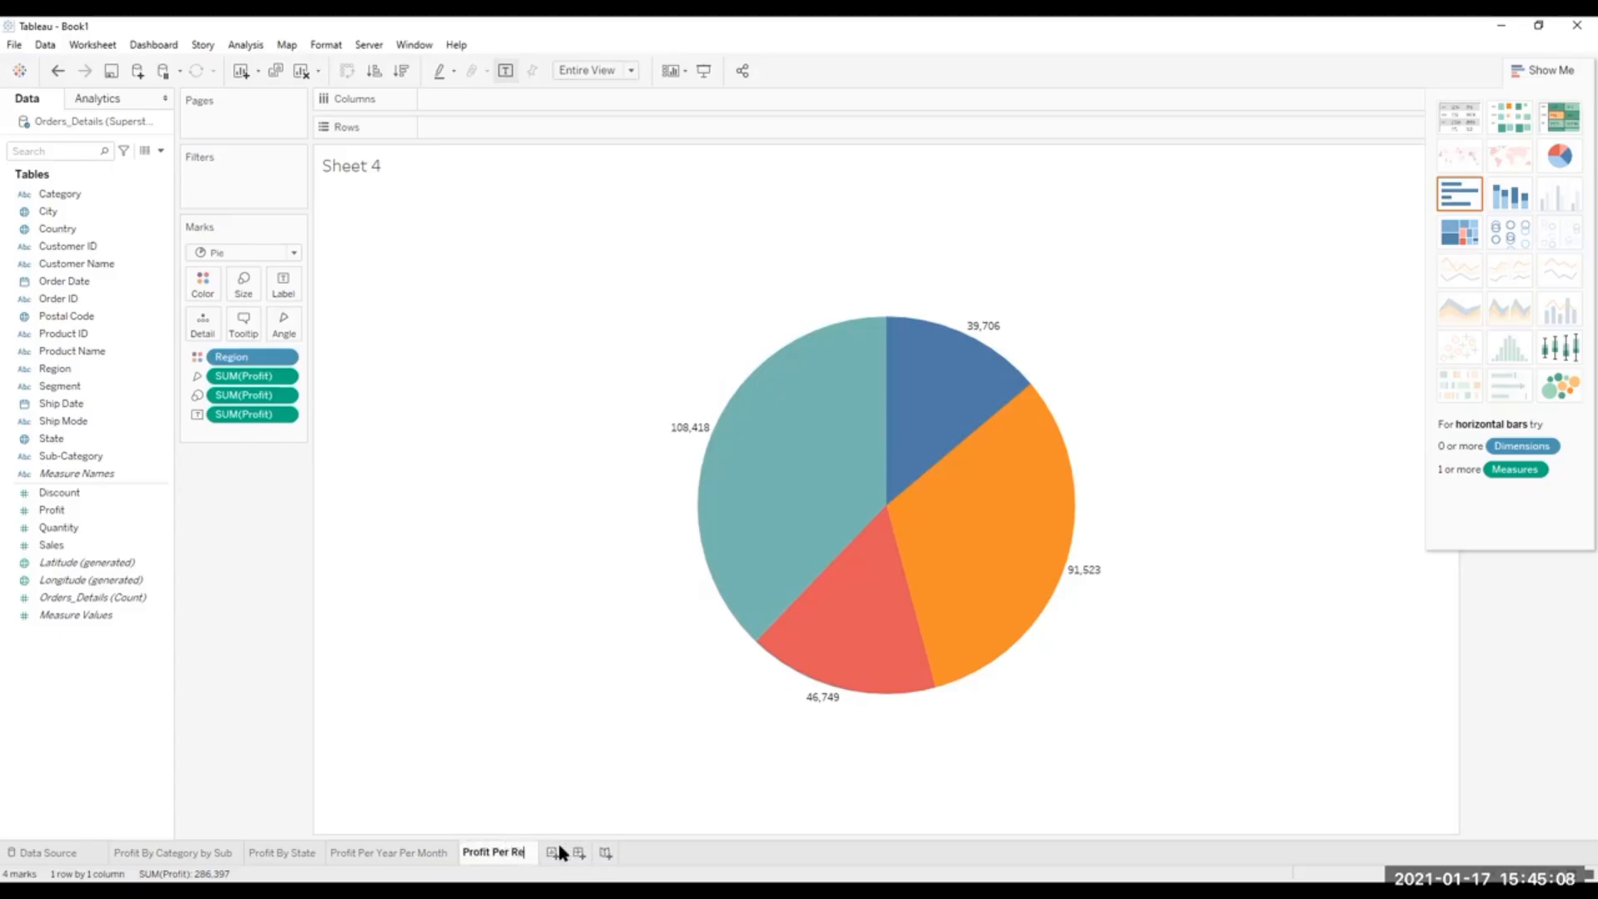
pyautogui.write('gion')
pyautogui.press('Return')
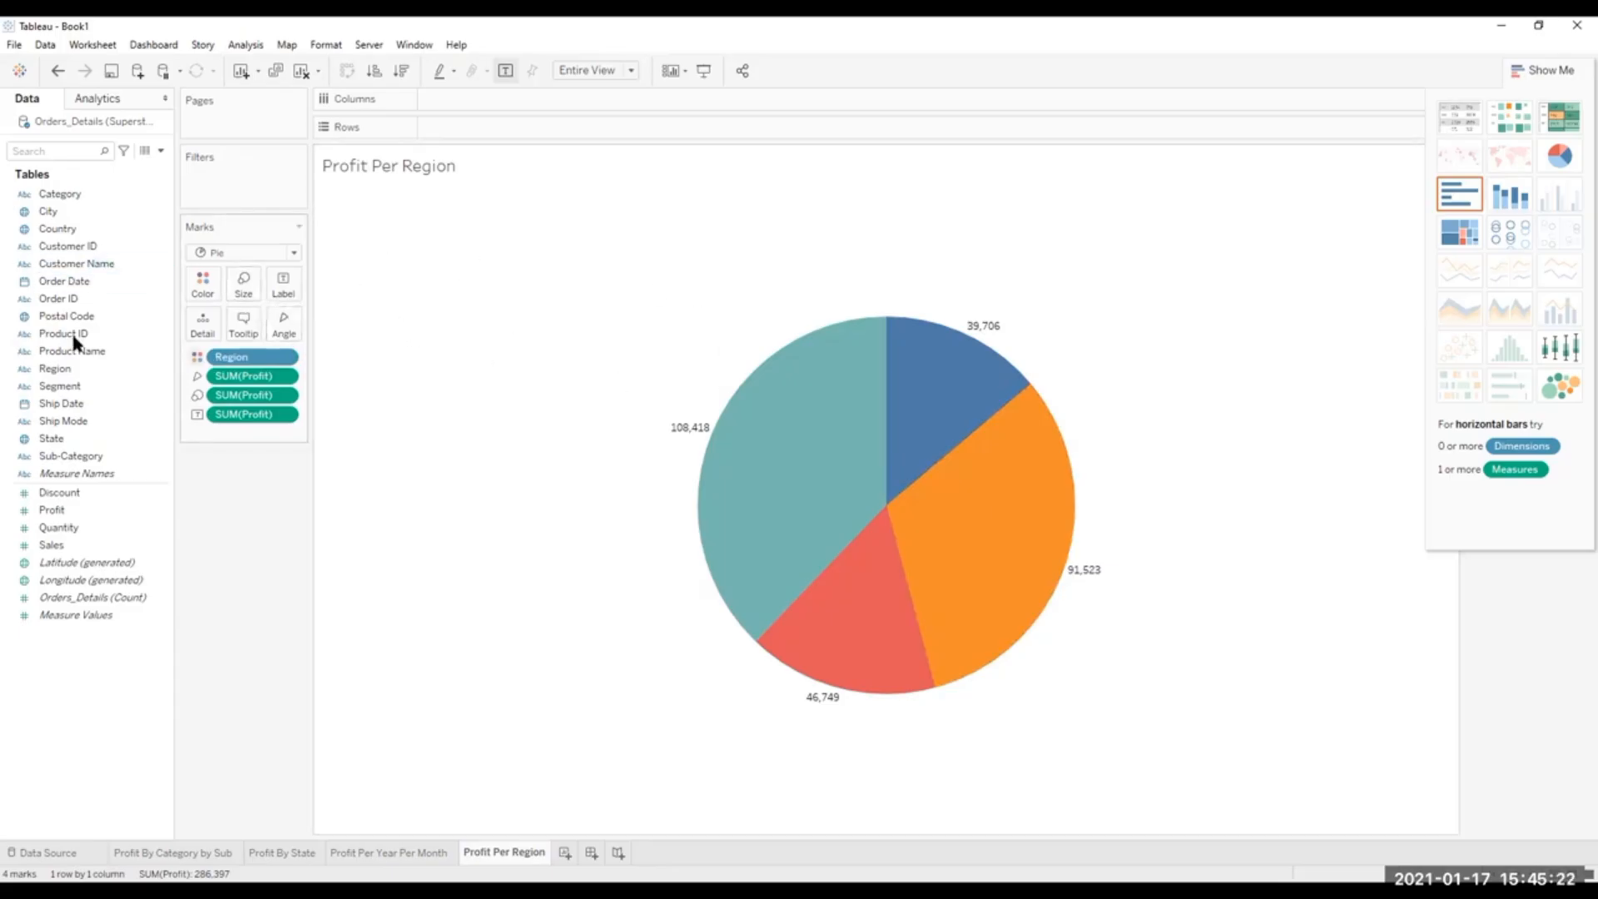
# Examine the font, alignment, shading, line and field formatting options for the pie chart, starting from the West slice's label.
pyautogui.click(684, 426)
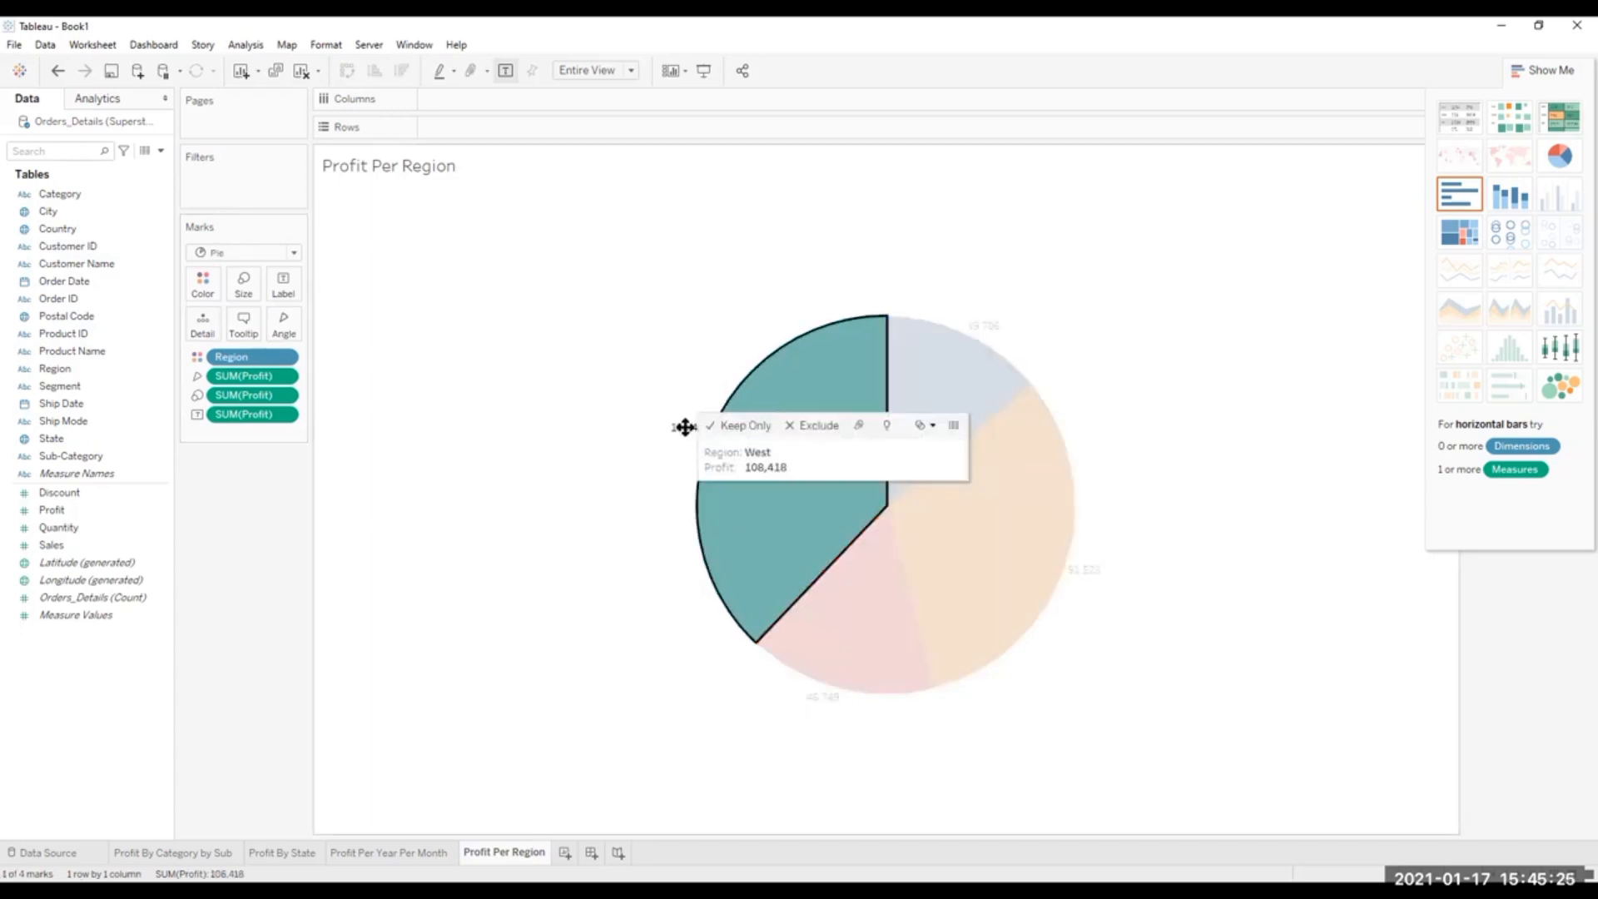
pyautogui.click(605, 510)
pyautogui.rightClick(667, 430)
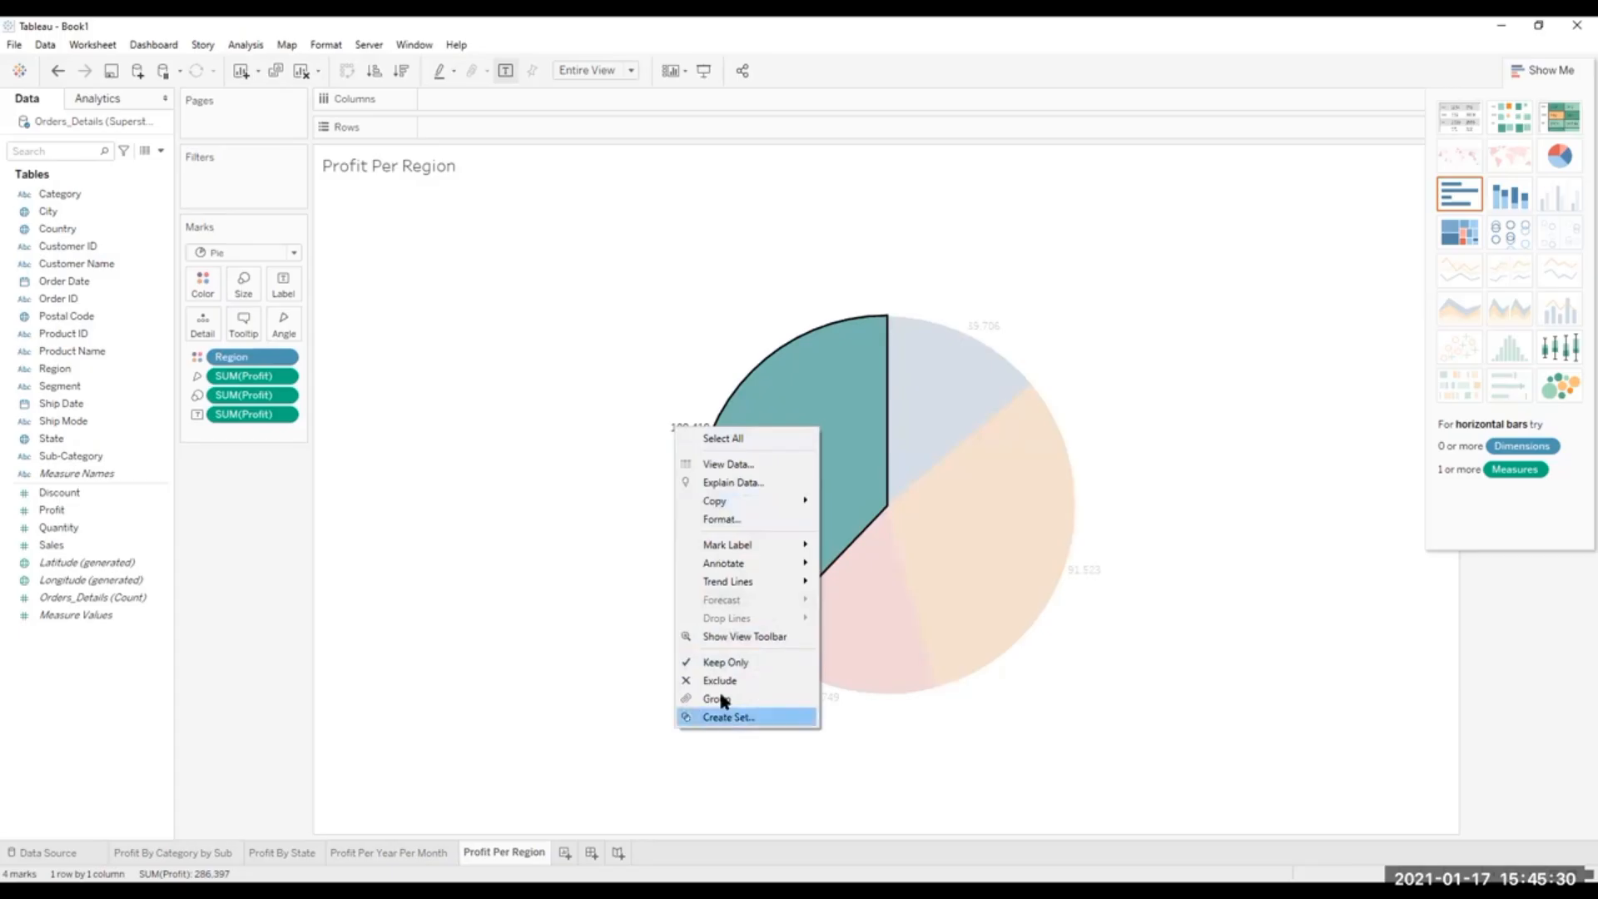
pyautogui.click(728, 520)
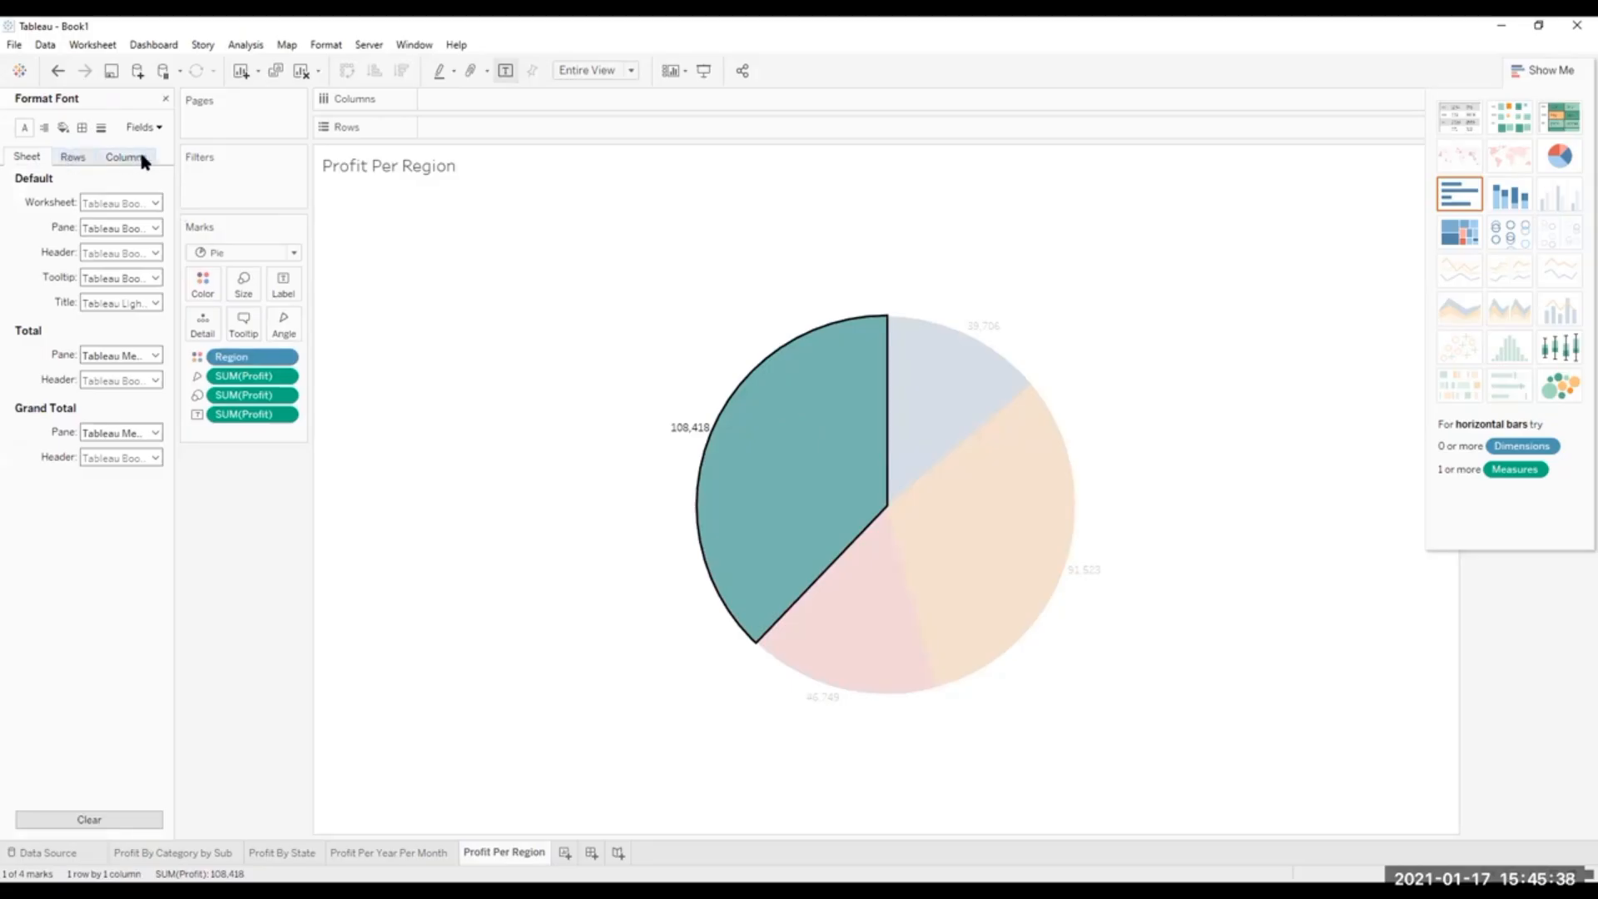
pyautogui.click(72, 157)
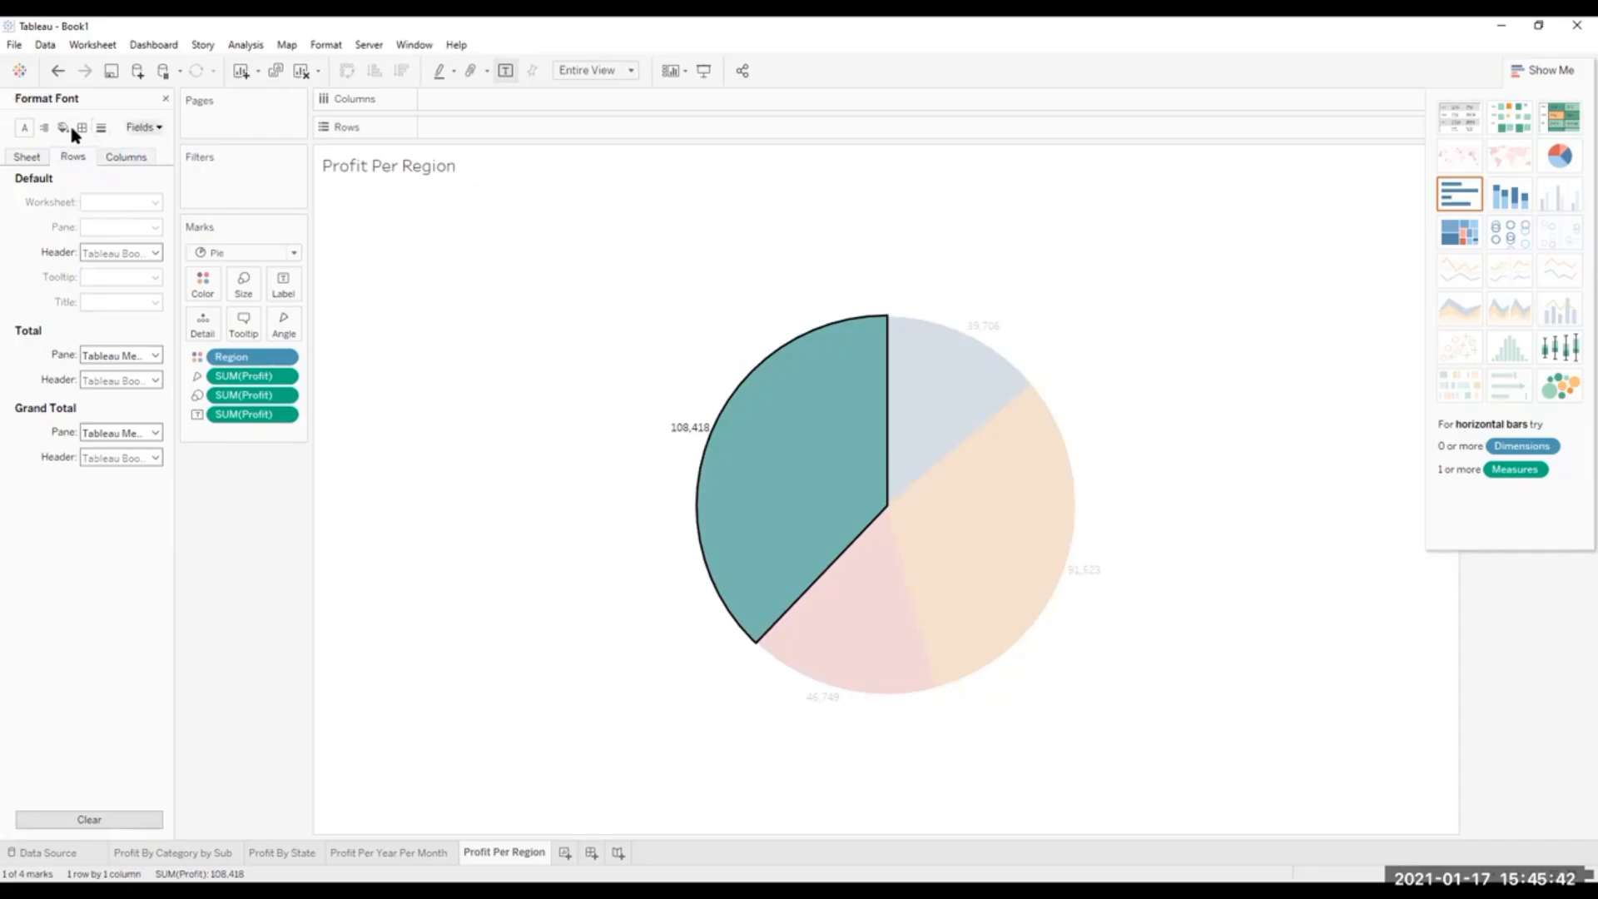
pyautogui.click(43, 126)
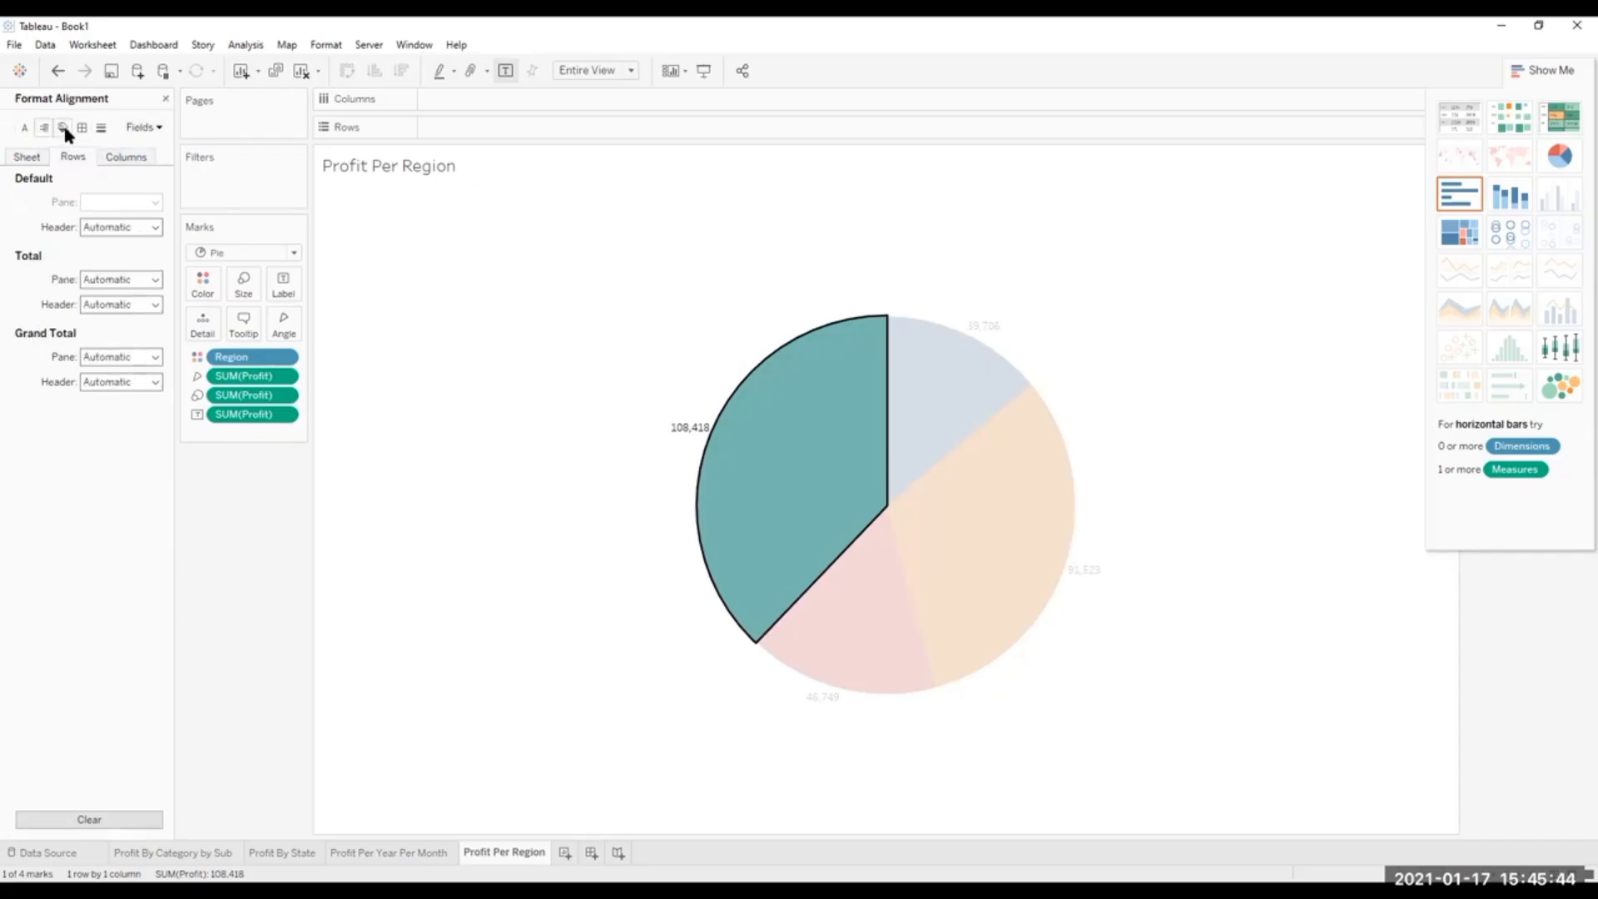
pyautogui.click(63, 128)
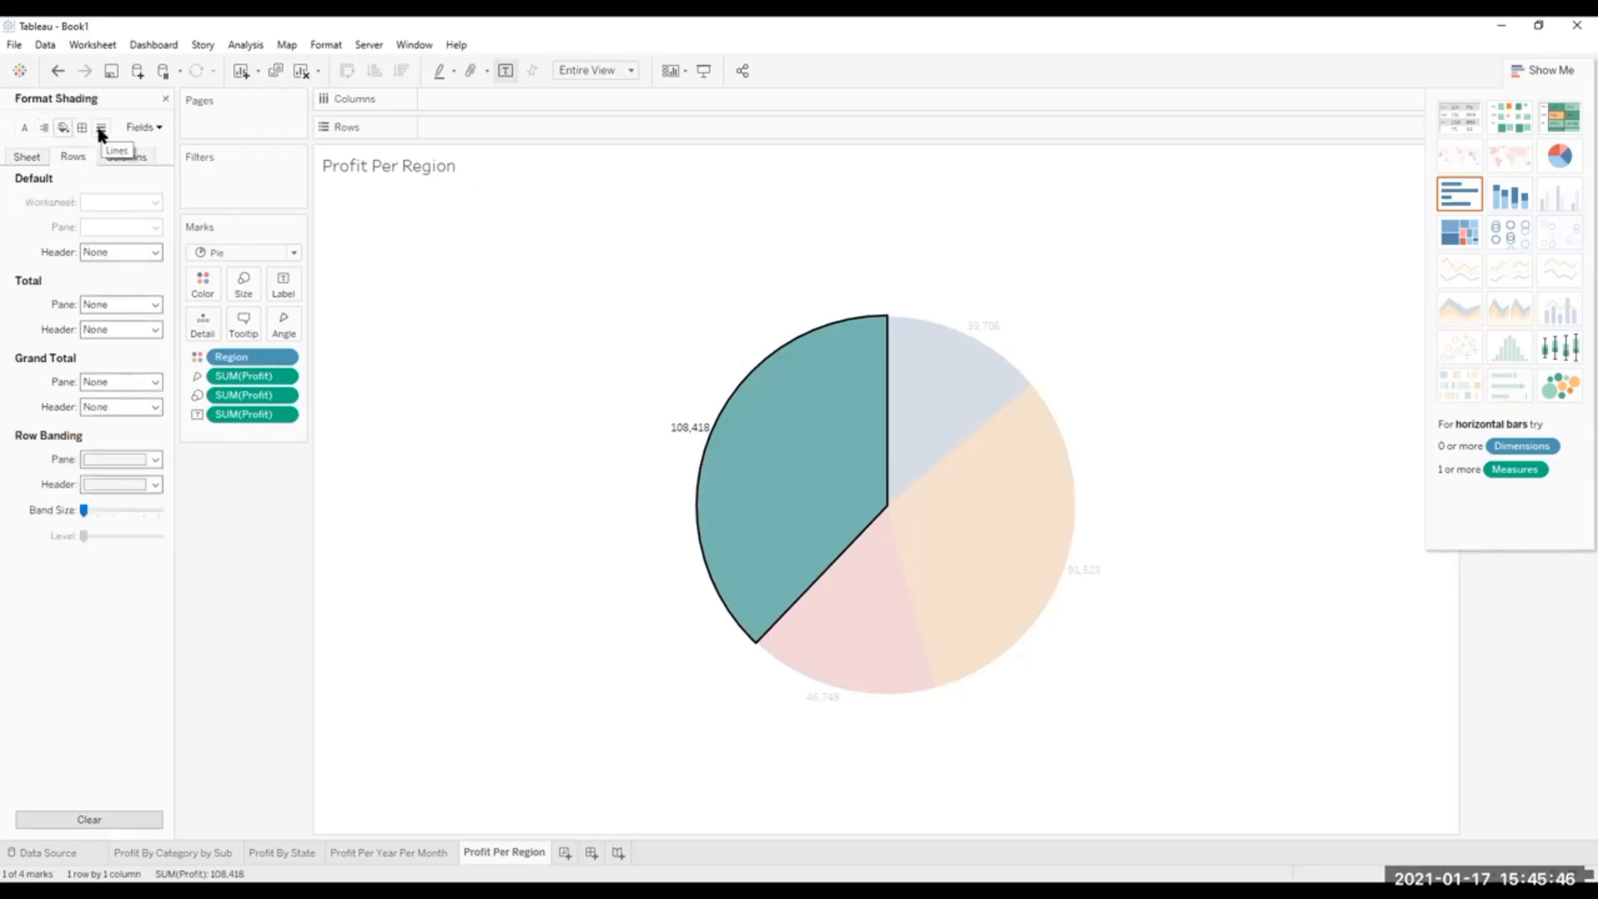
pyautogui.click(100, 129)
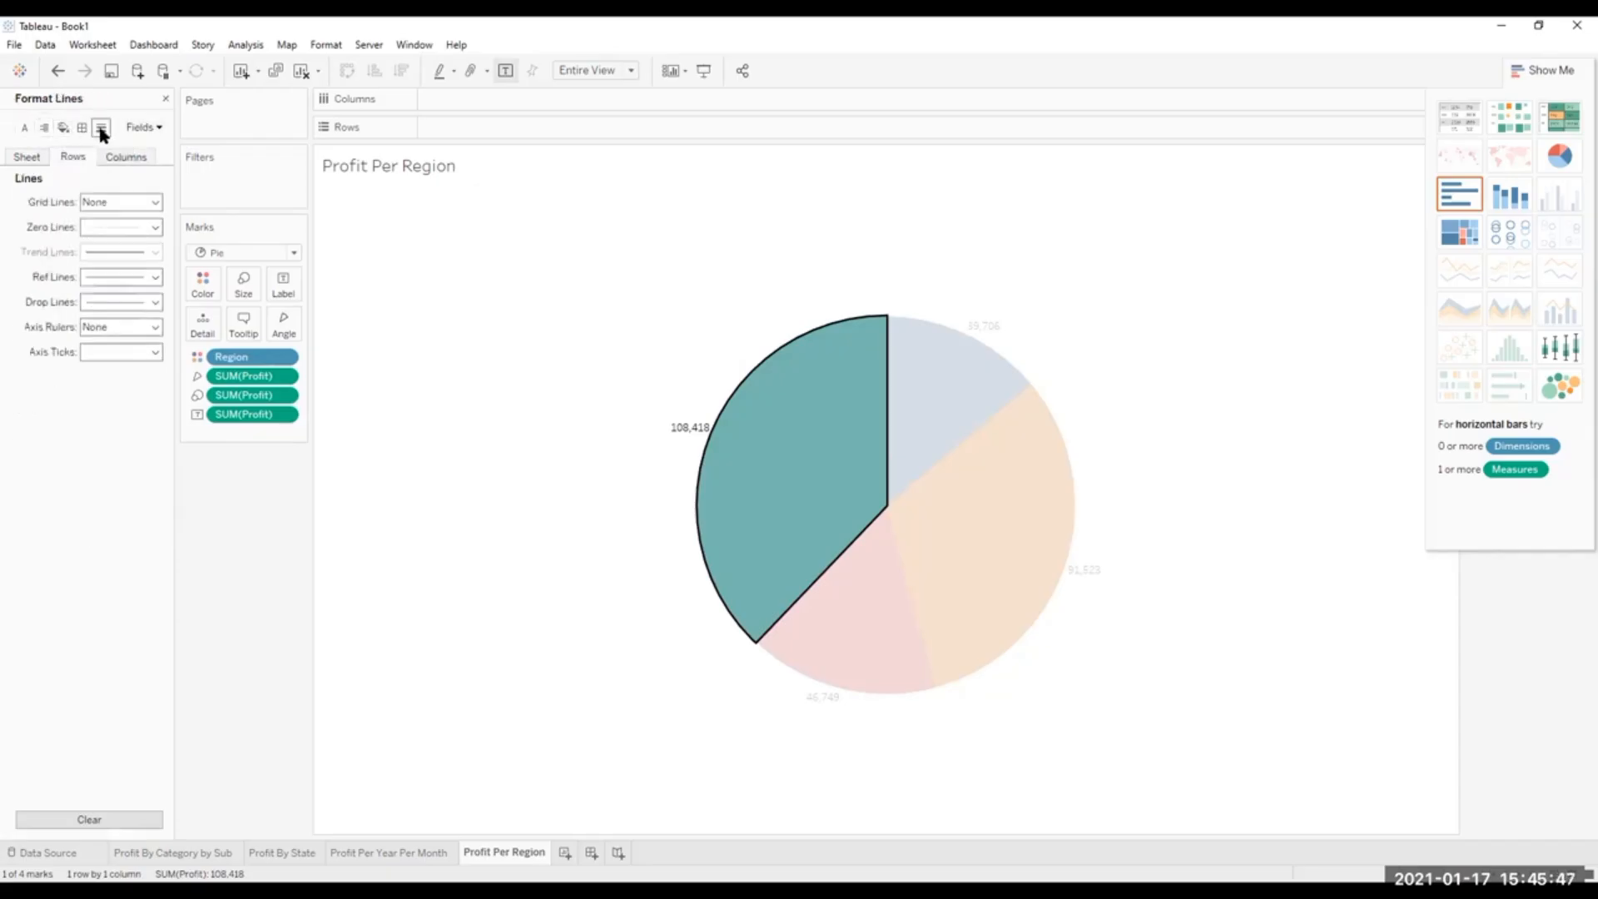
pyautogui.click(154, 127)
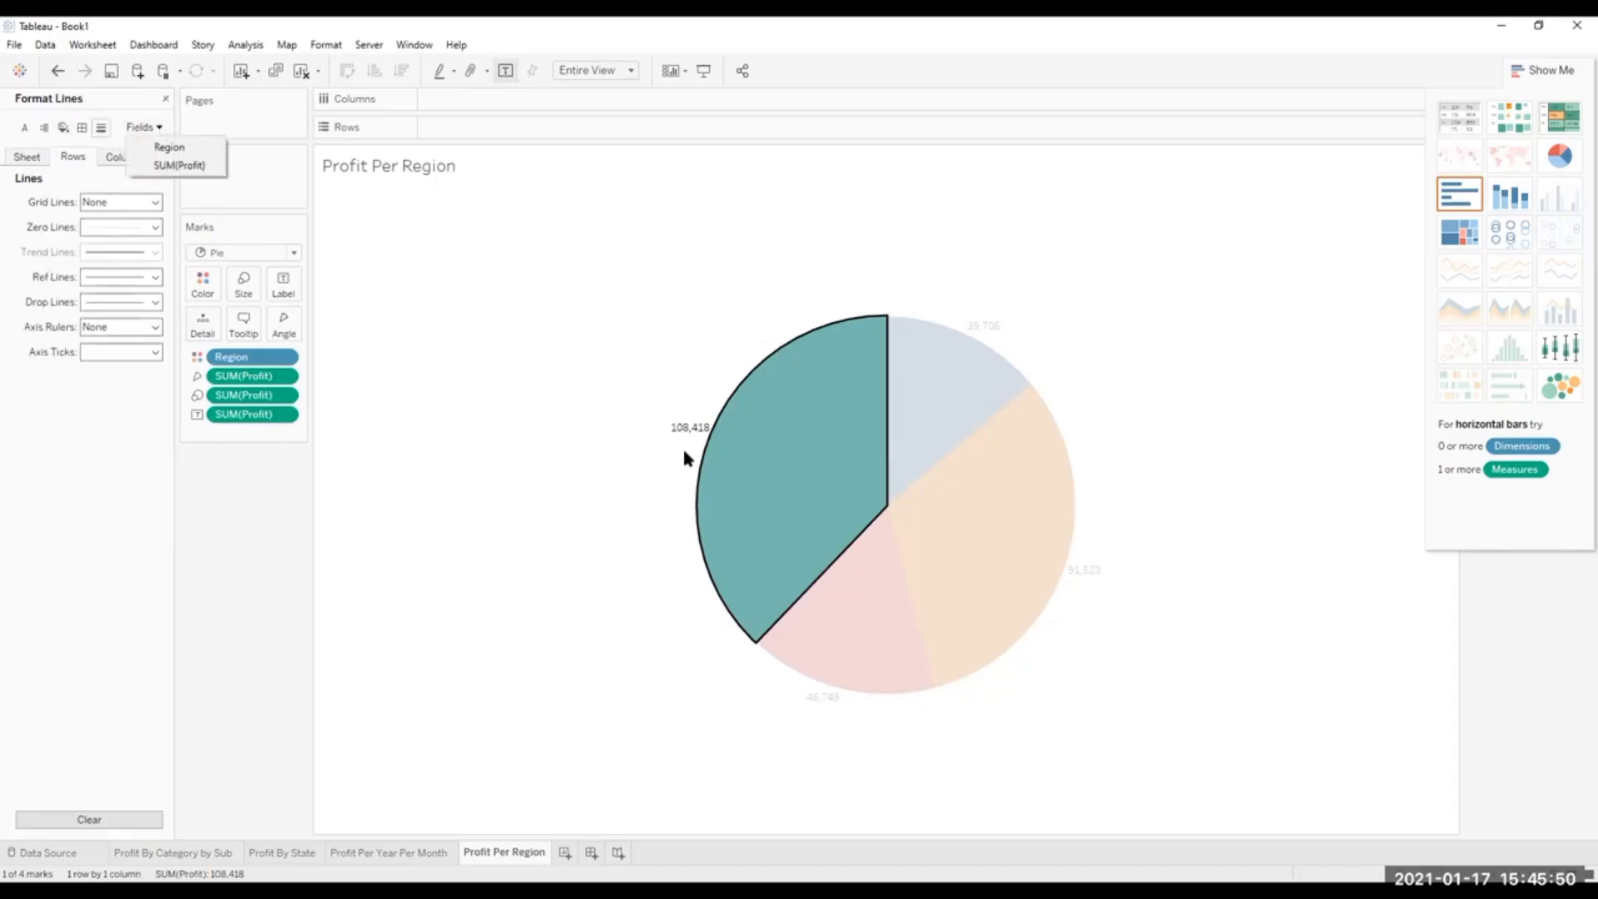
pyautogui.click(402, 323)
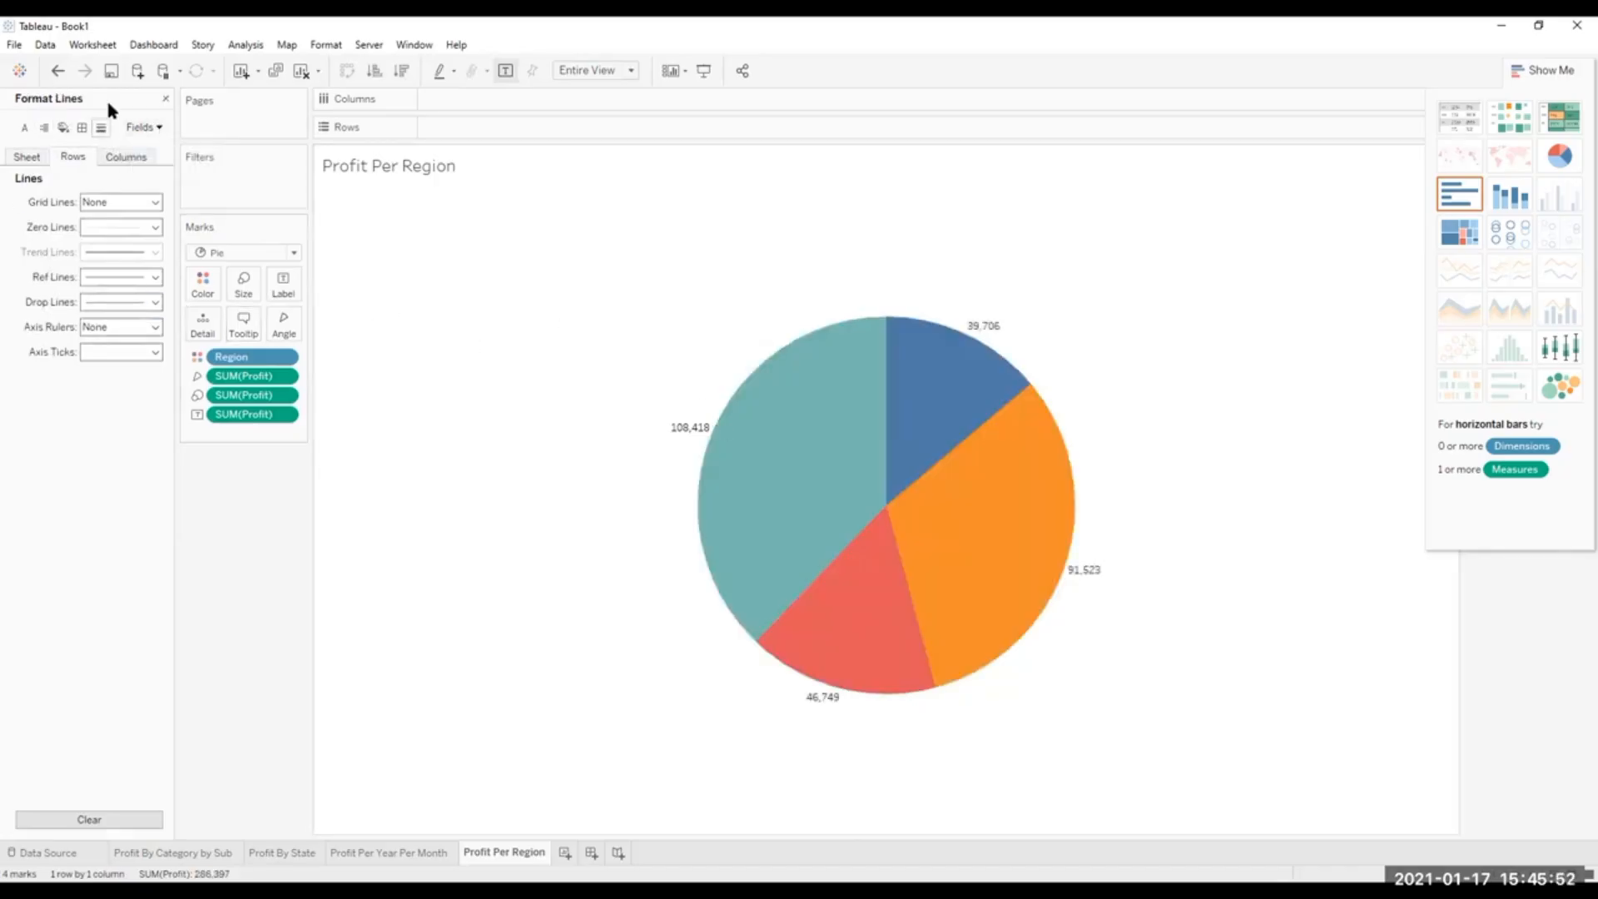
pyautogui.click(166, 98)
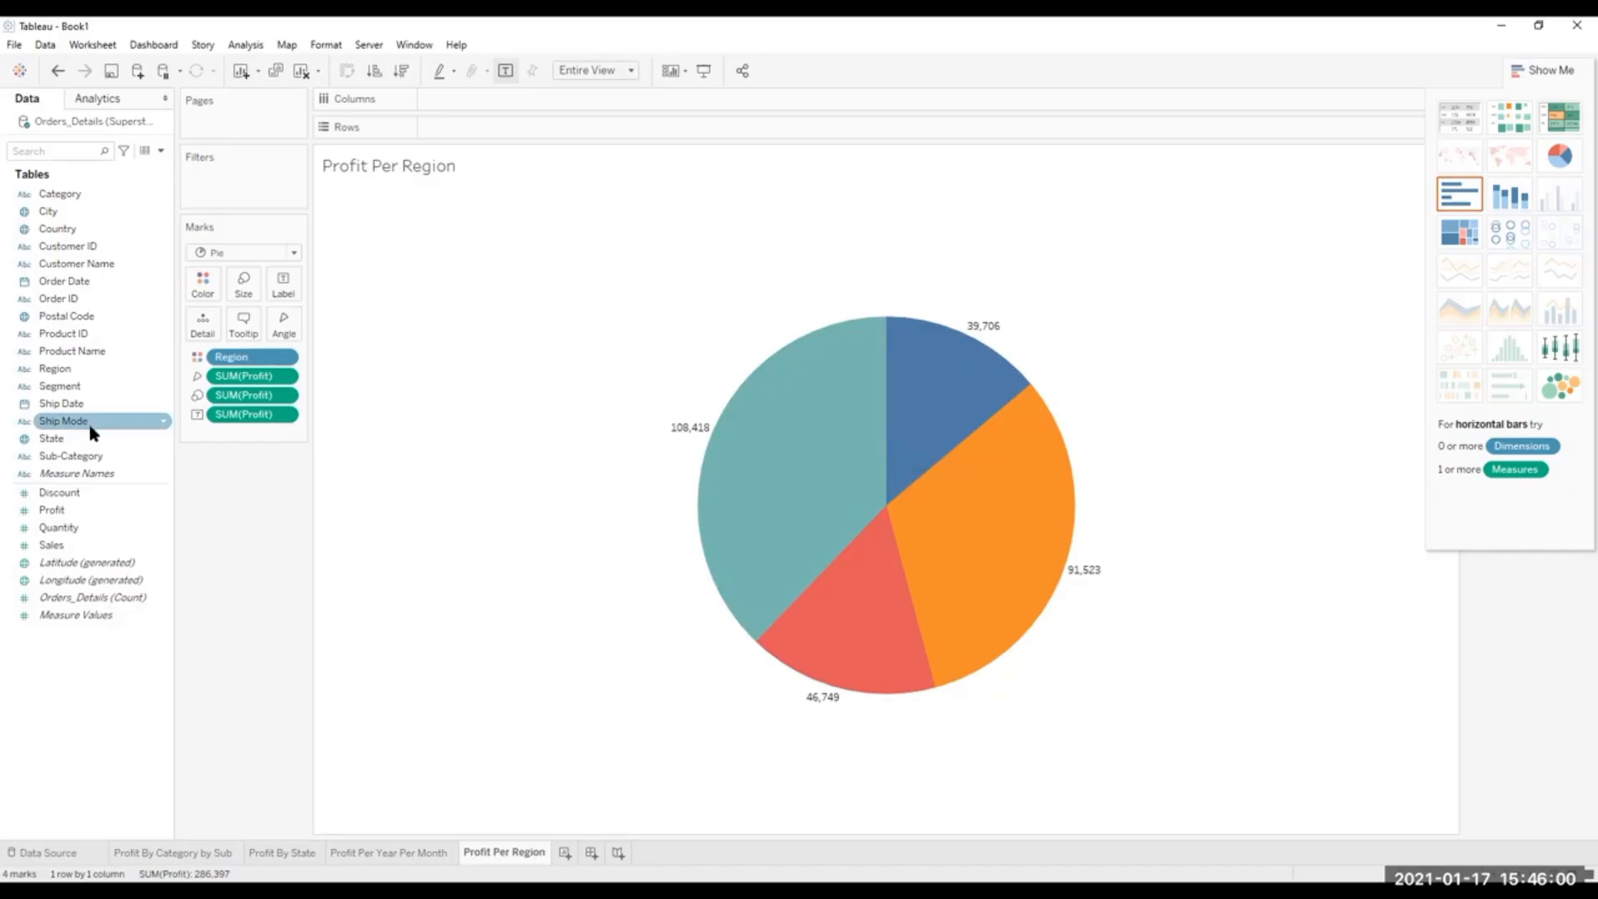
# Try showing profit per region as a text table, pie, heat map, highlight table, box-and-whisker plot and packed bubbles.
pyautogui.moveTo(875, 450)
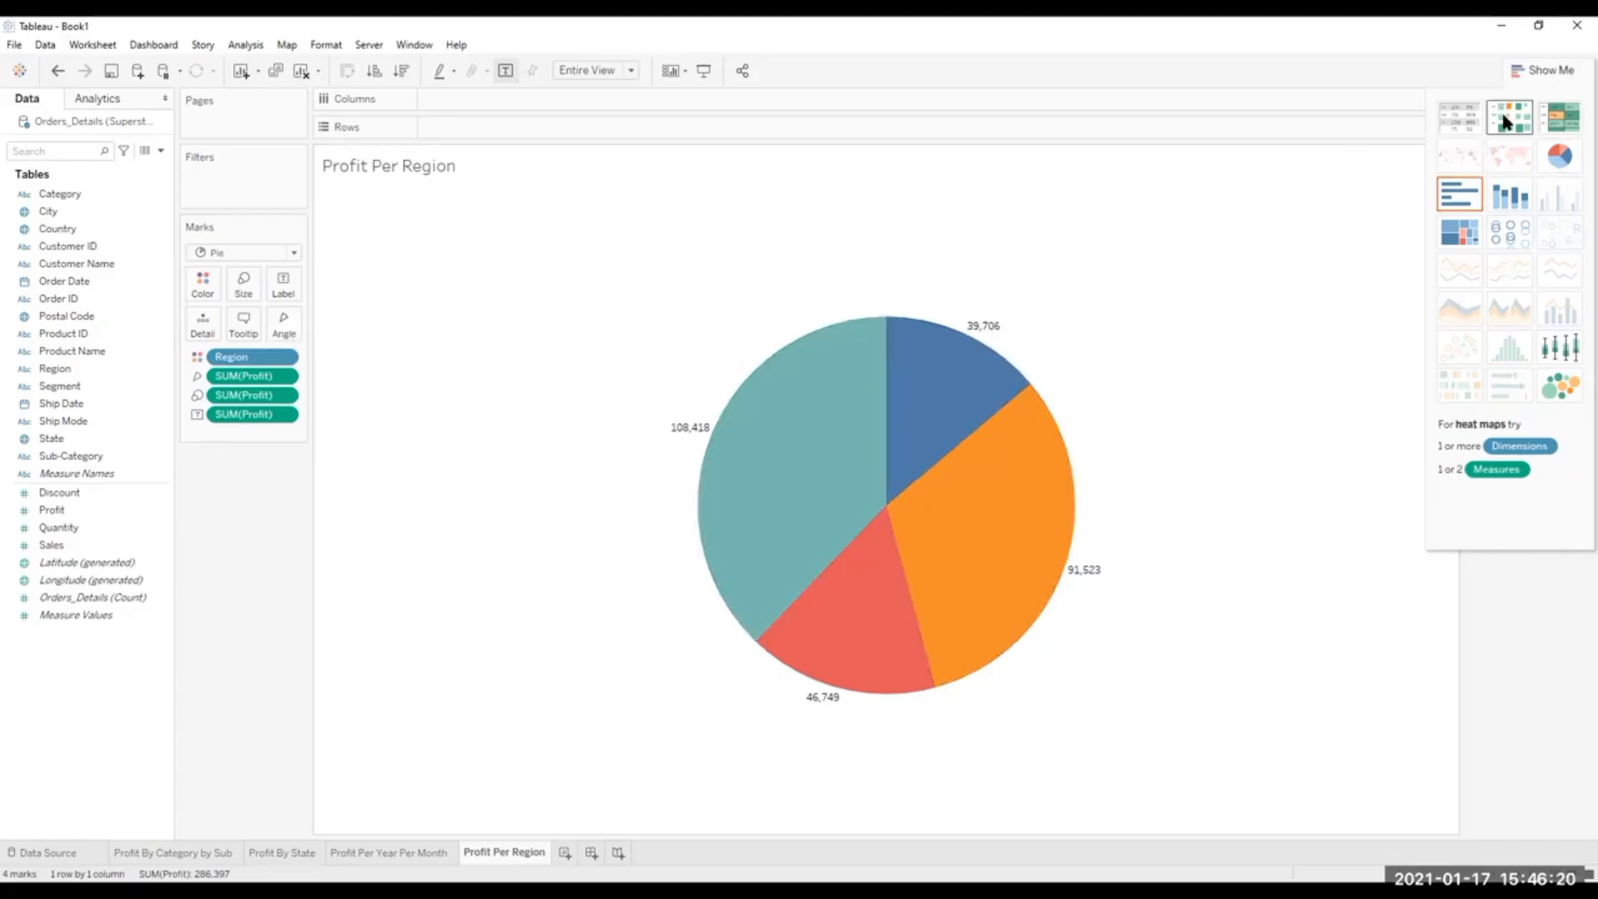
pyautogui.click(1458, 119)
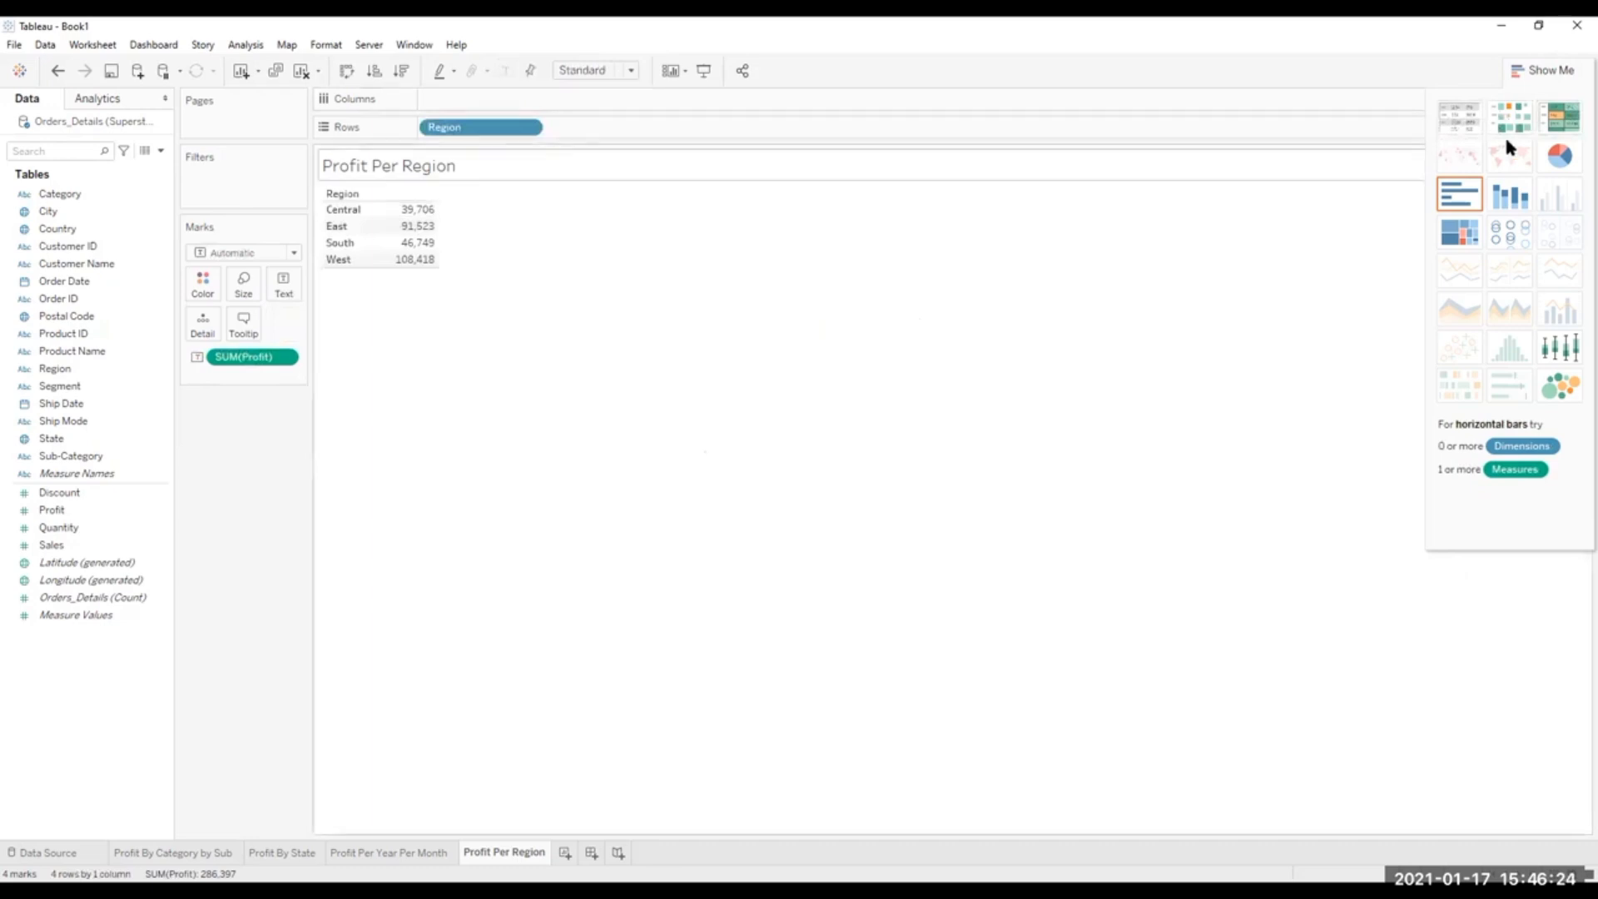
pyautogui.click(1558, 164)
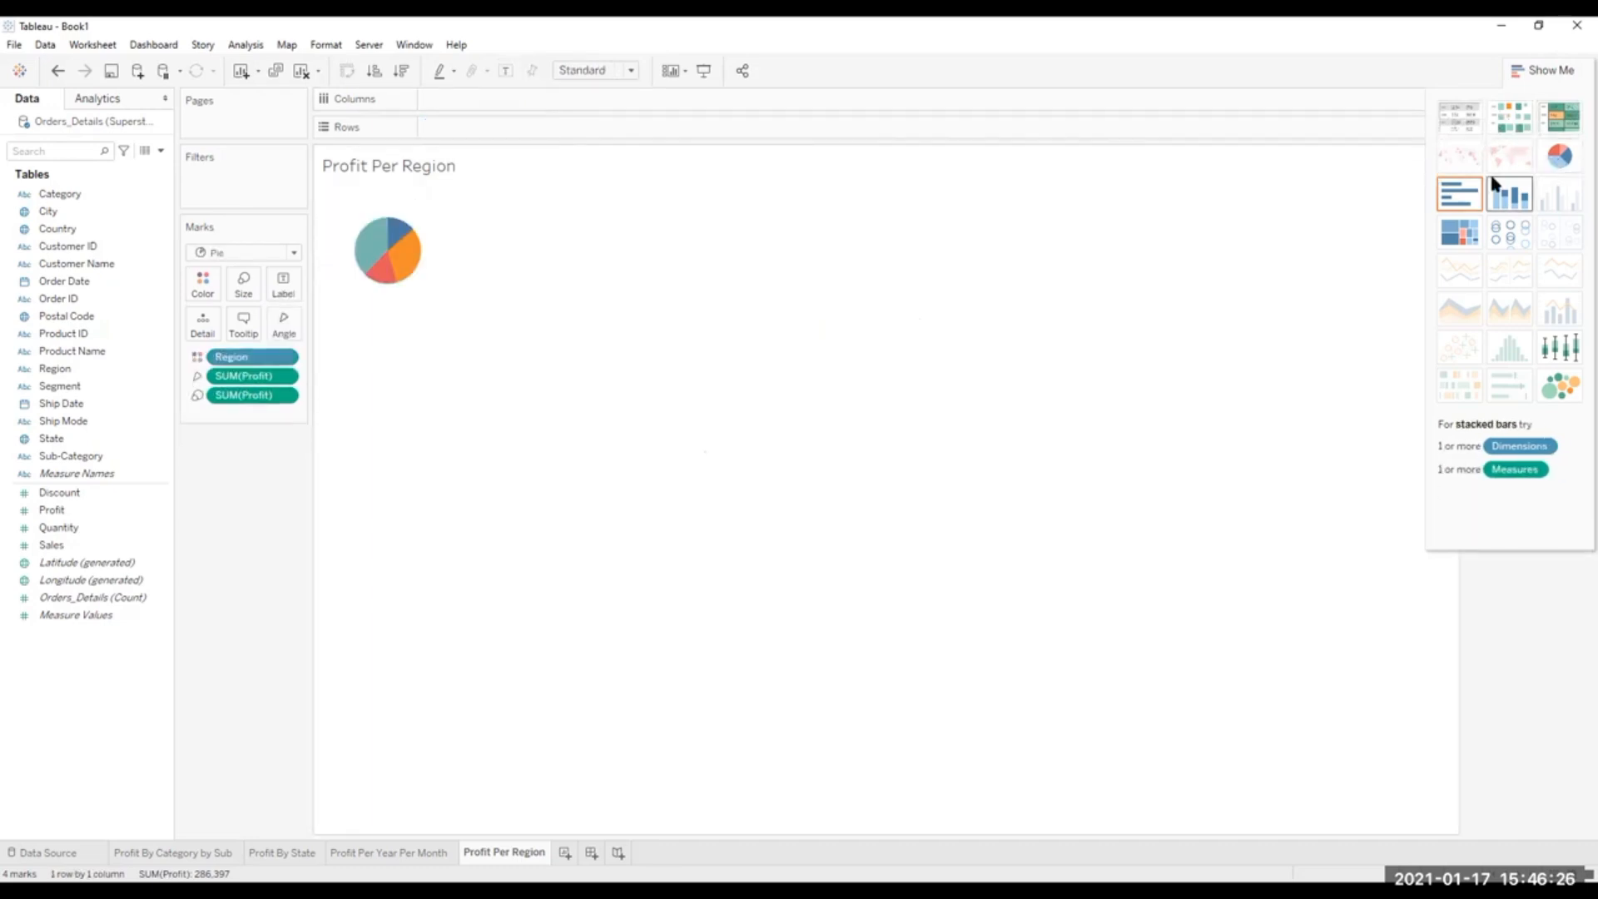
pyautogui.click(1524, 119)
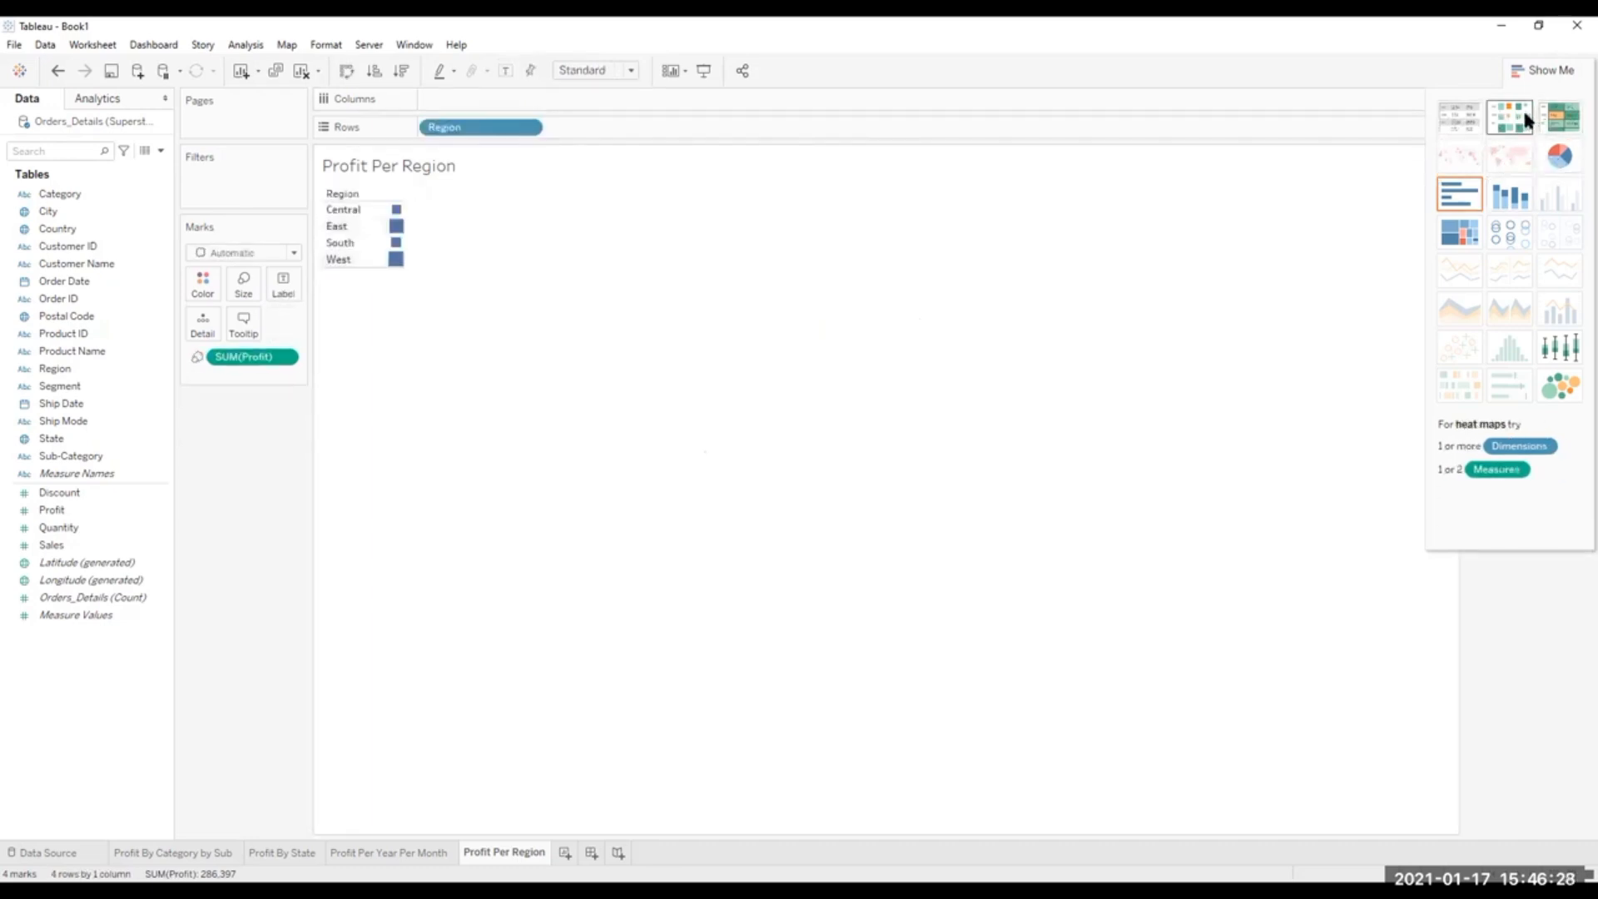
pyautogui.click(1571, 114)
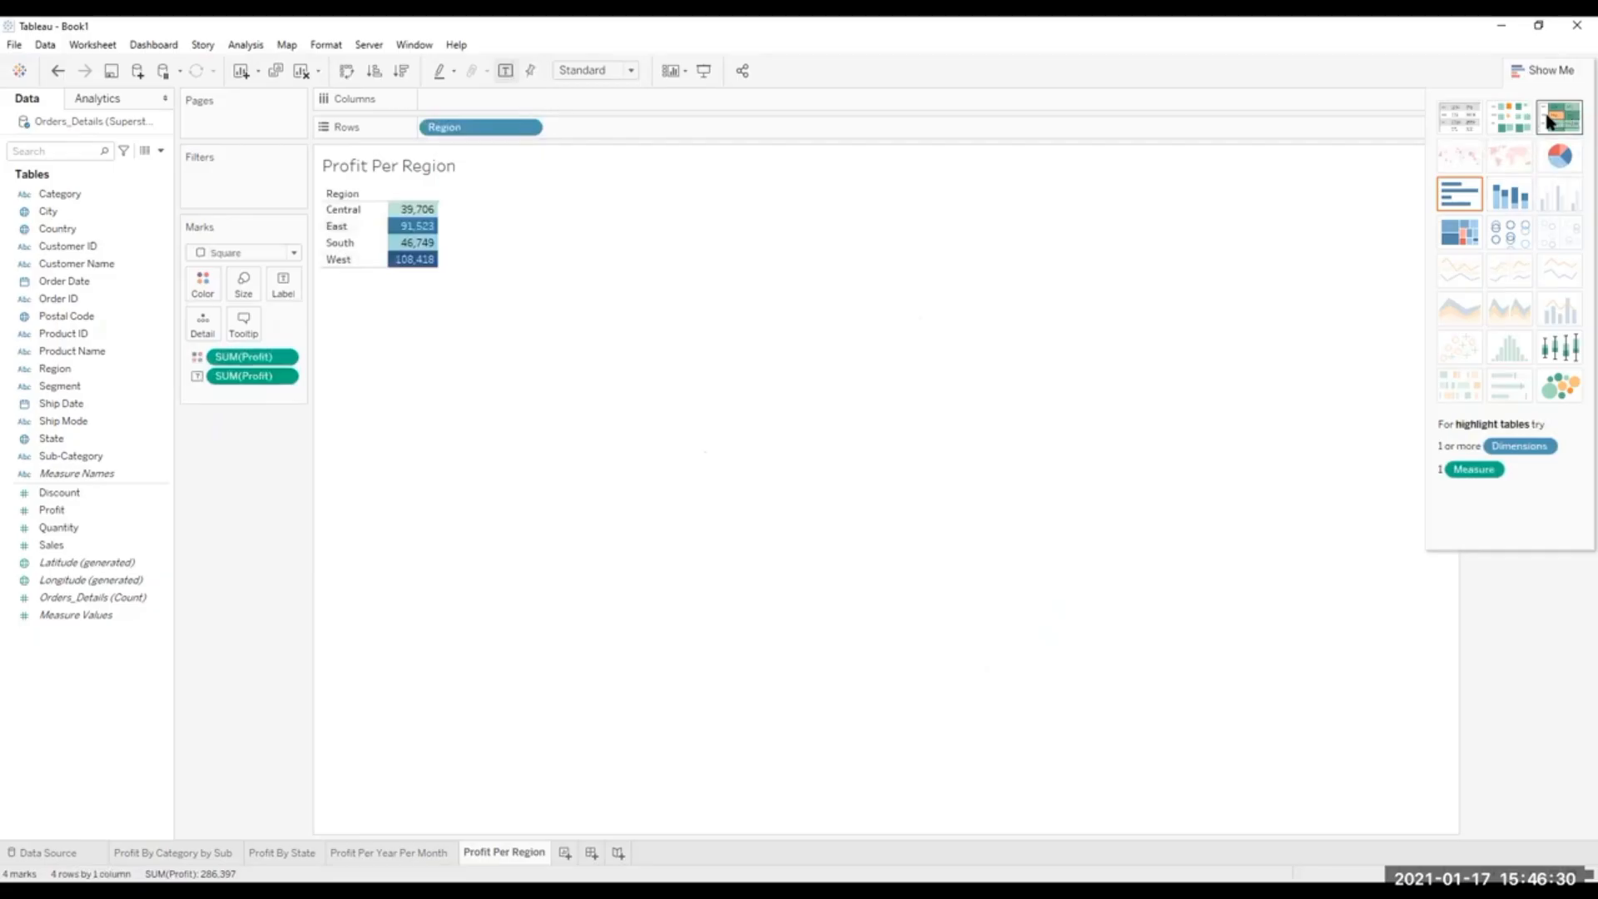
pyautogui.click(1560, 356)
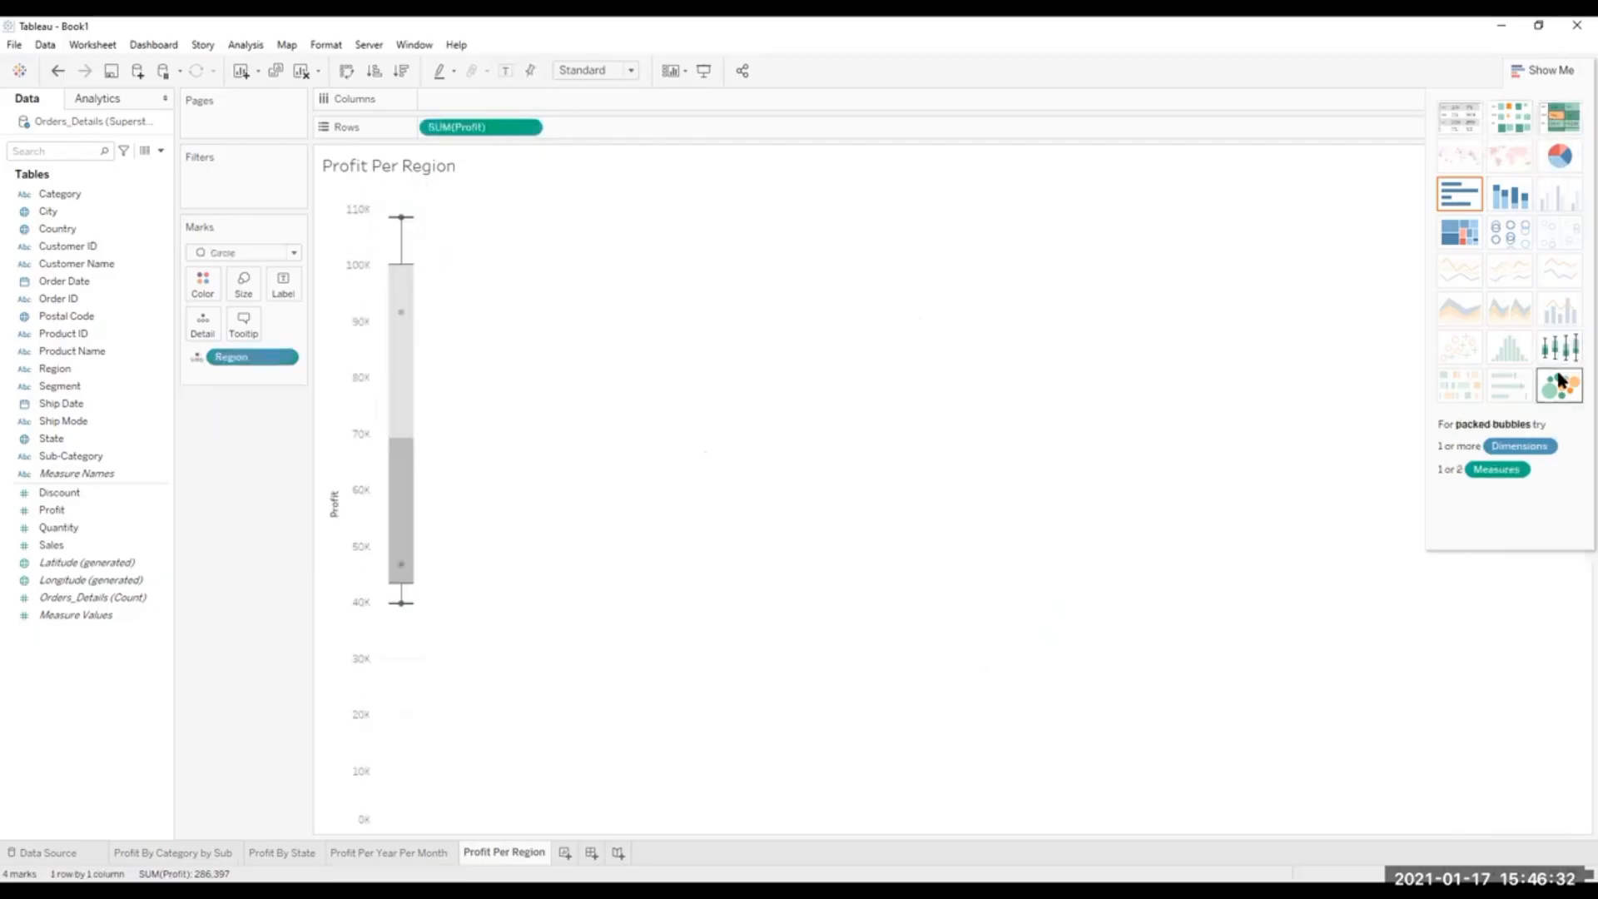
pyautogui.click(1558, 388)
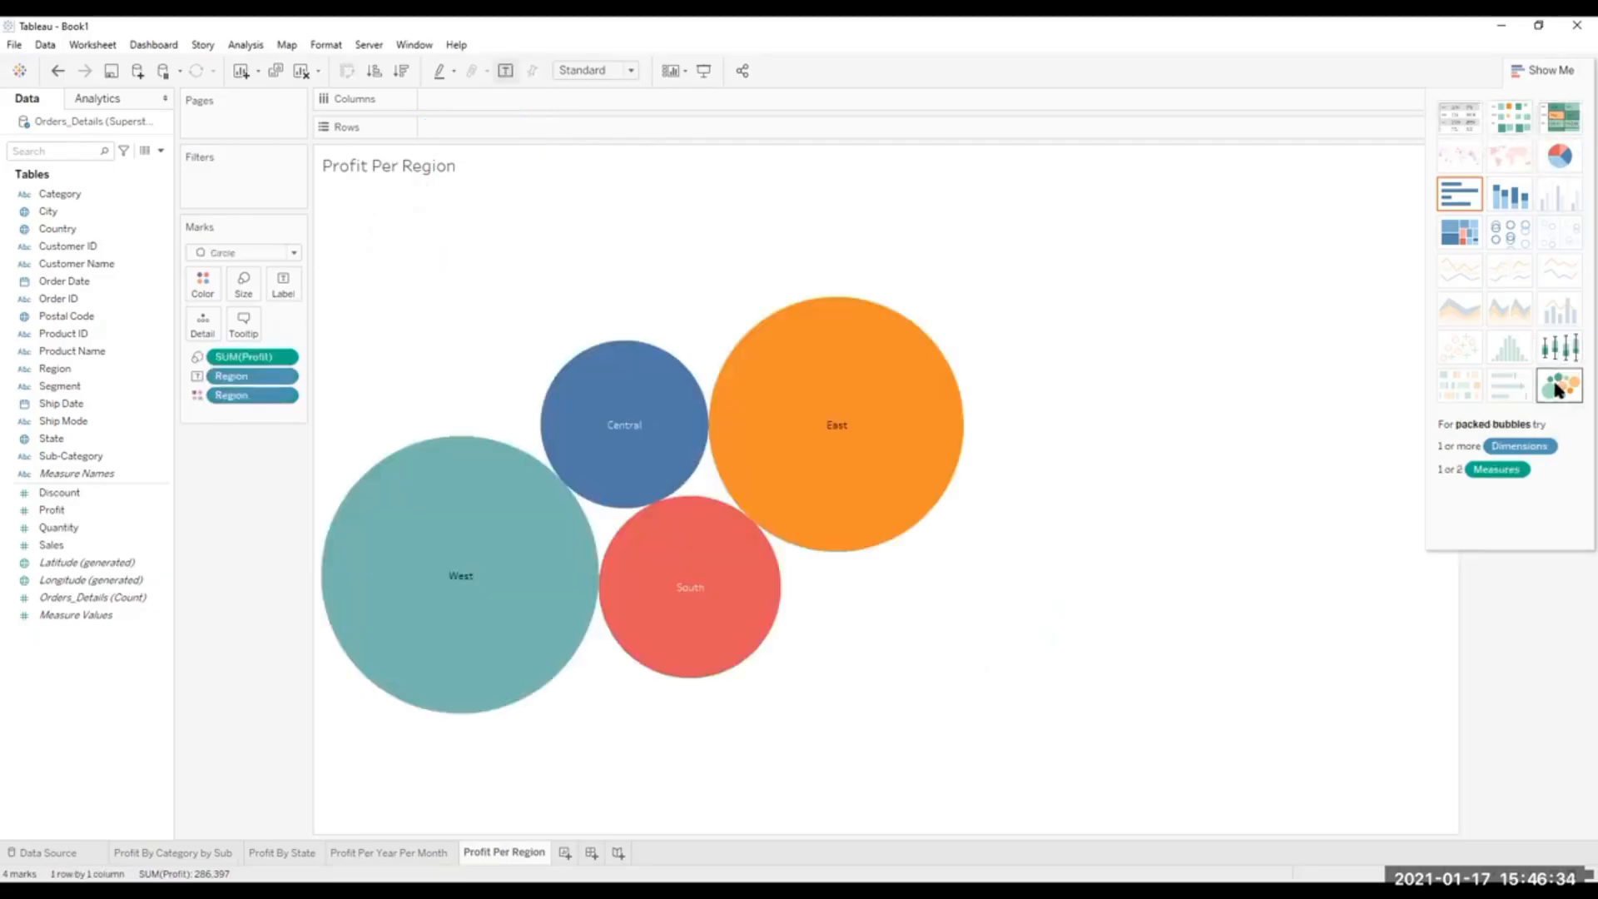
# Try converting the packed bubbles back to a pie chart fitted to Entire View.
pyautogui.click(1558, 156)
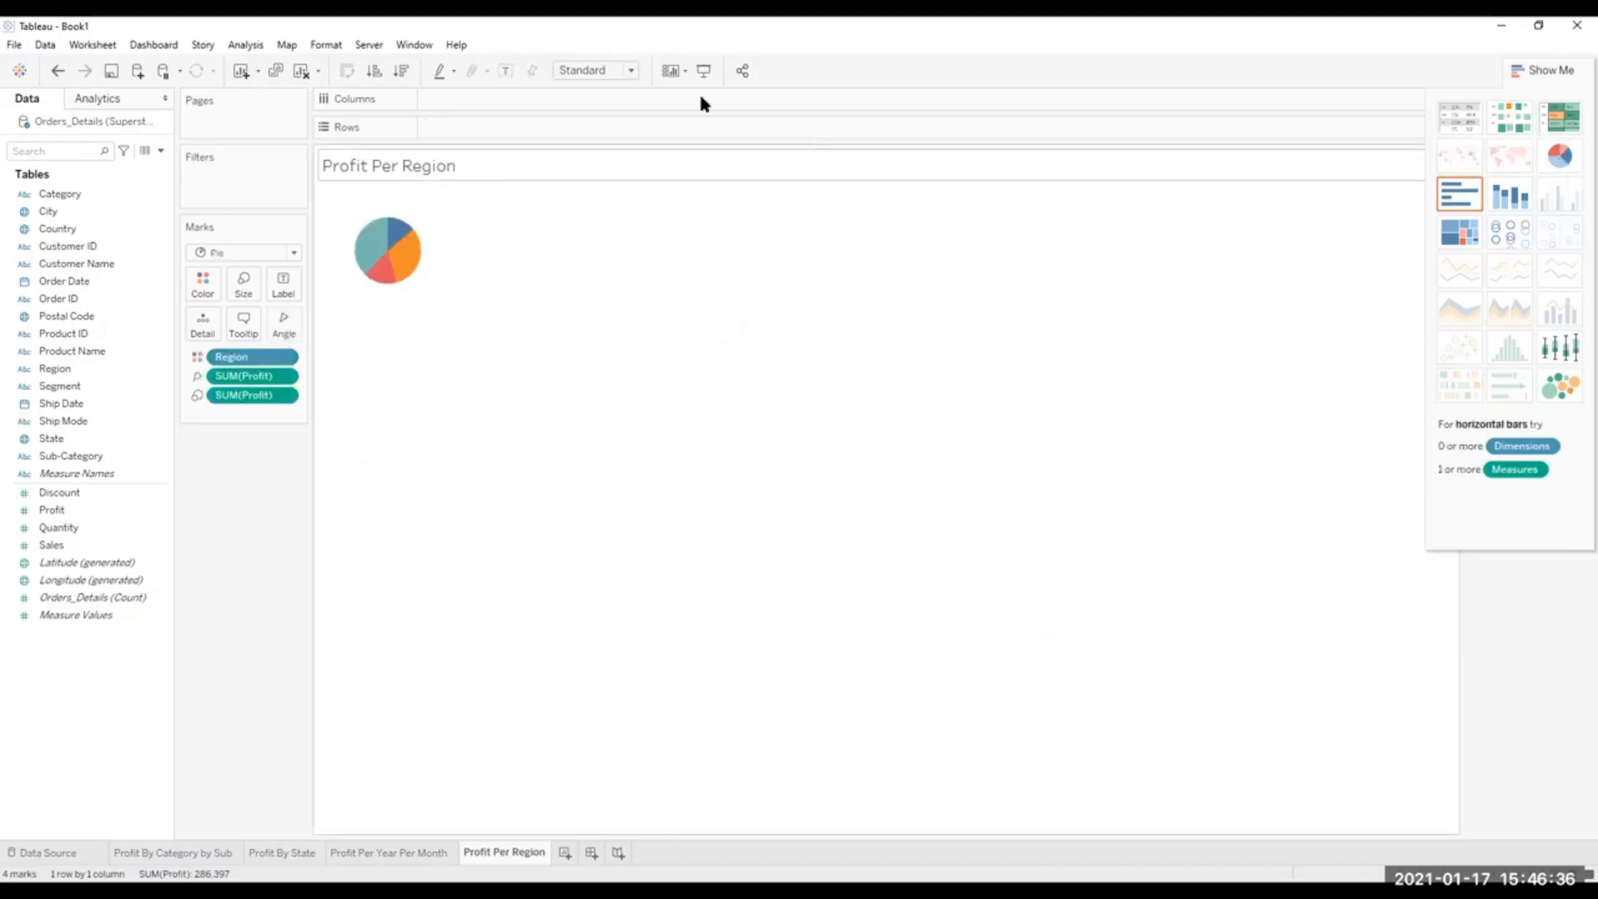
pyautogui.click(634, 76)
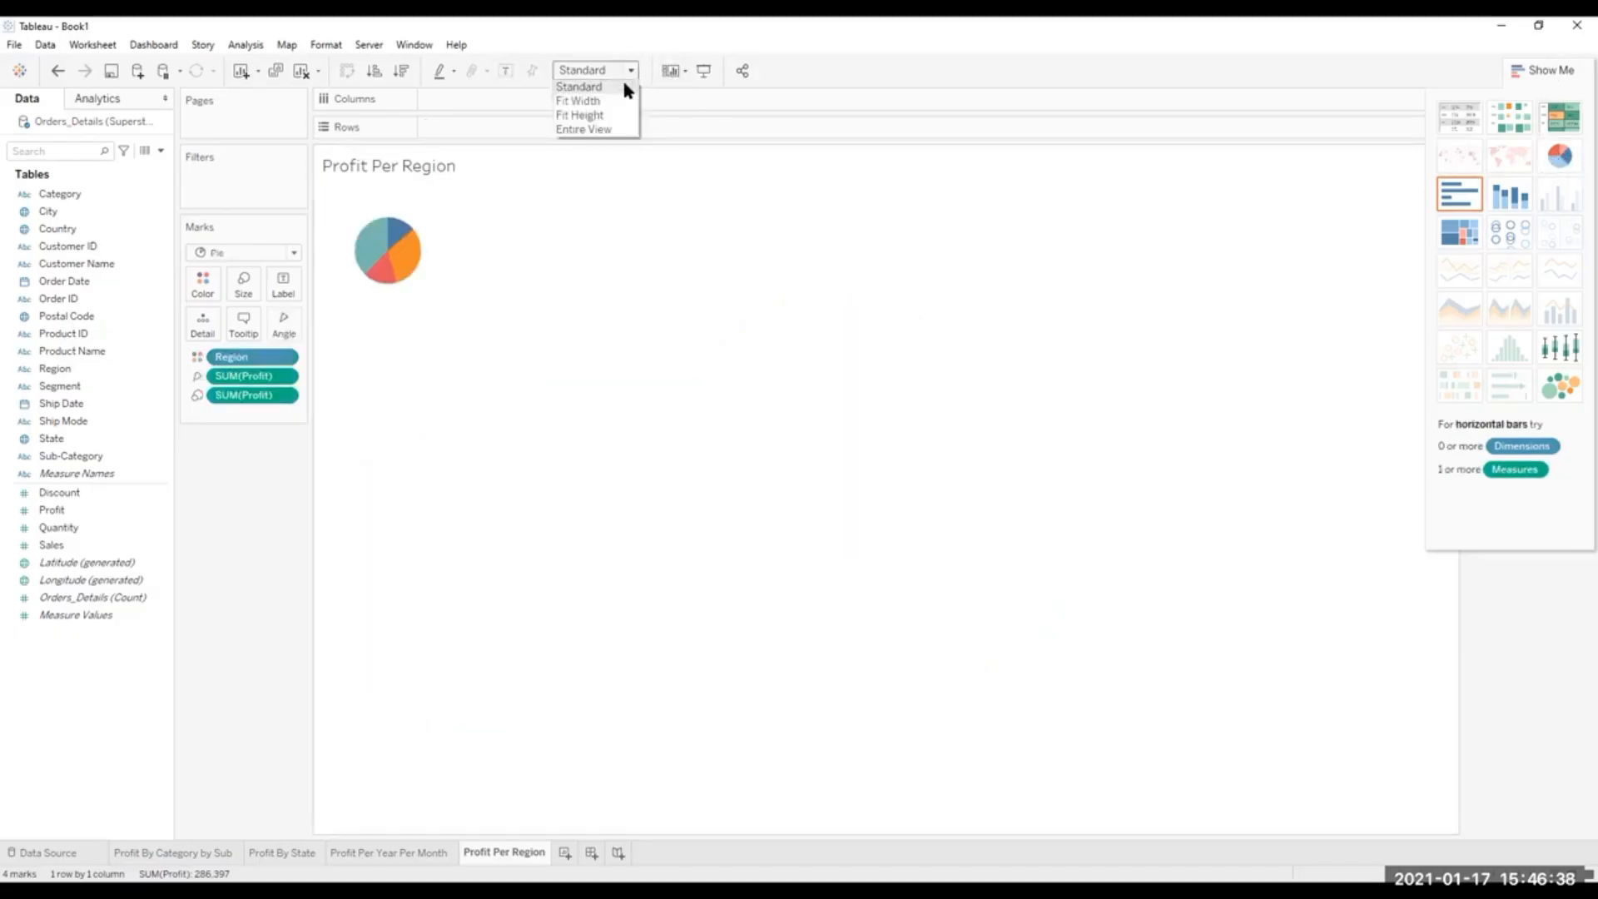
pyautogui.click(596, 128)
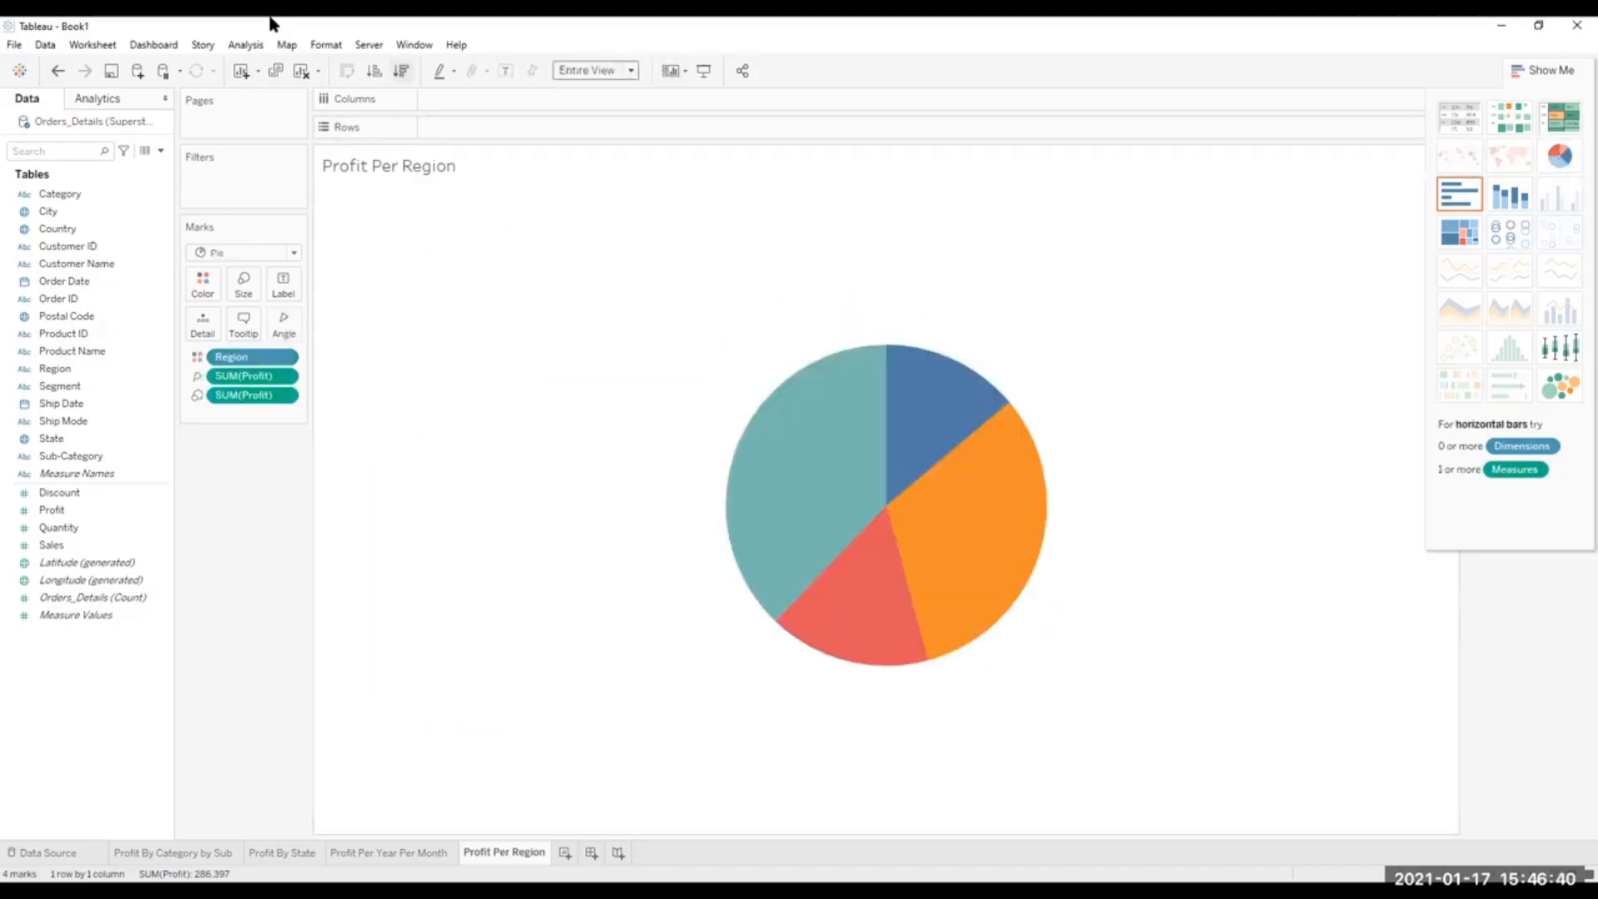
# Undo all the chart type changes back to the labeled pie chart.
pyautogui.click(56, 74)
pyautogui.click(57, 74)
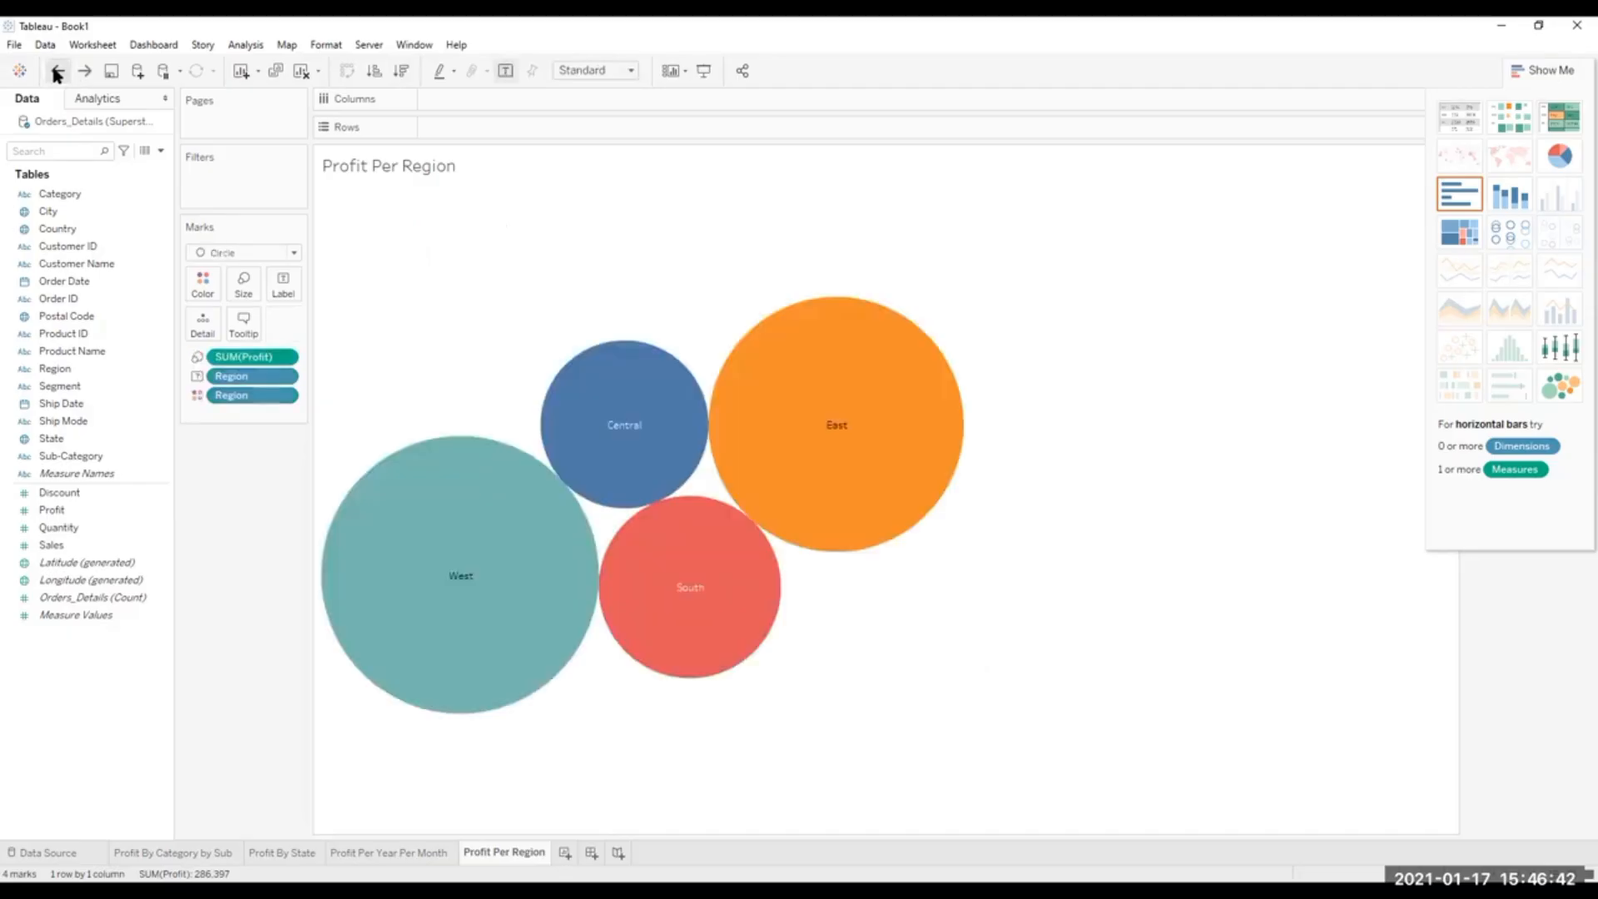
pyautogui.click(56, 73)
pyautogui.click(57, 73)
pyautogui.click(57, 74)
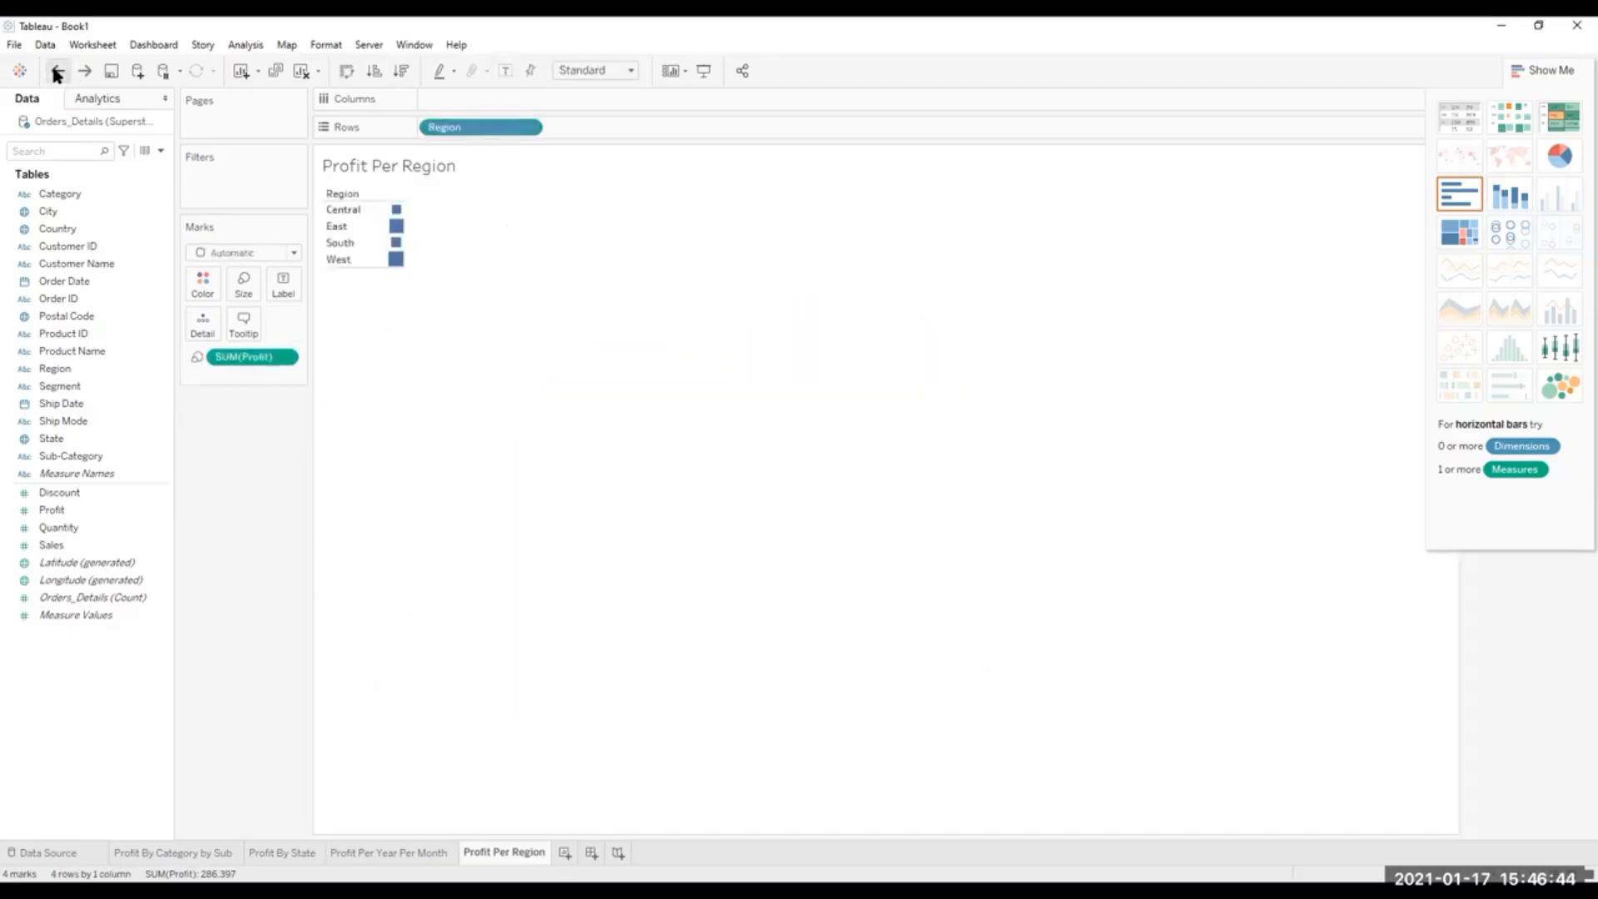
pyautogui.click(57, 73)
pyautogui.click(56, 73)
pyautogui.click(56, 73)
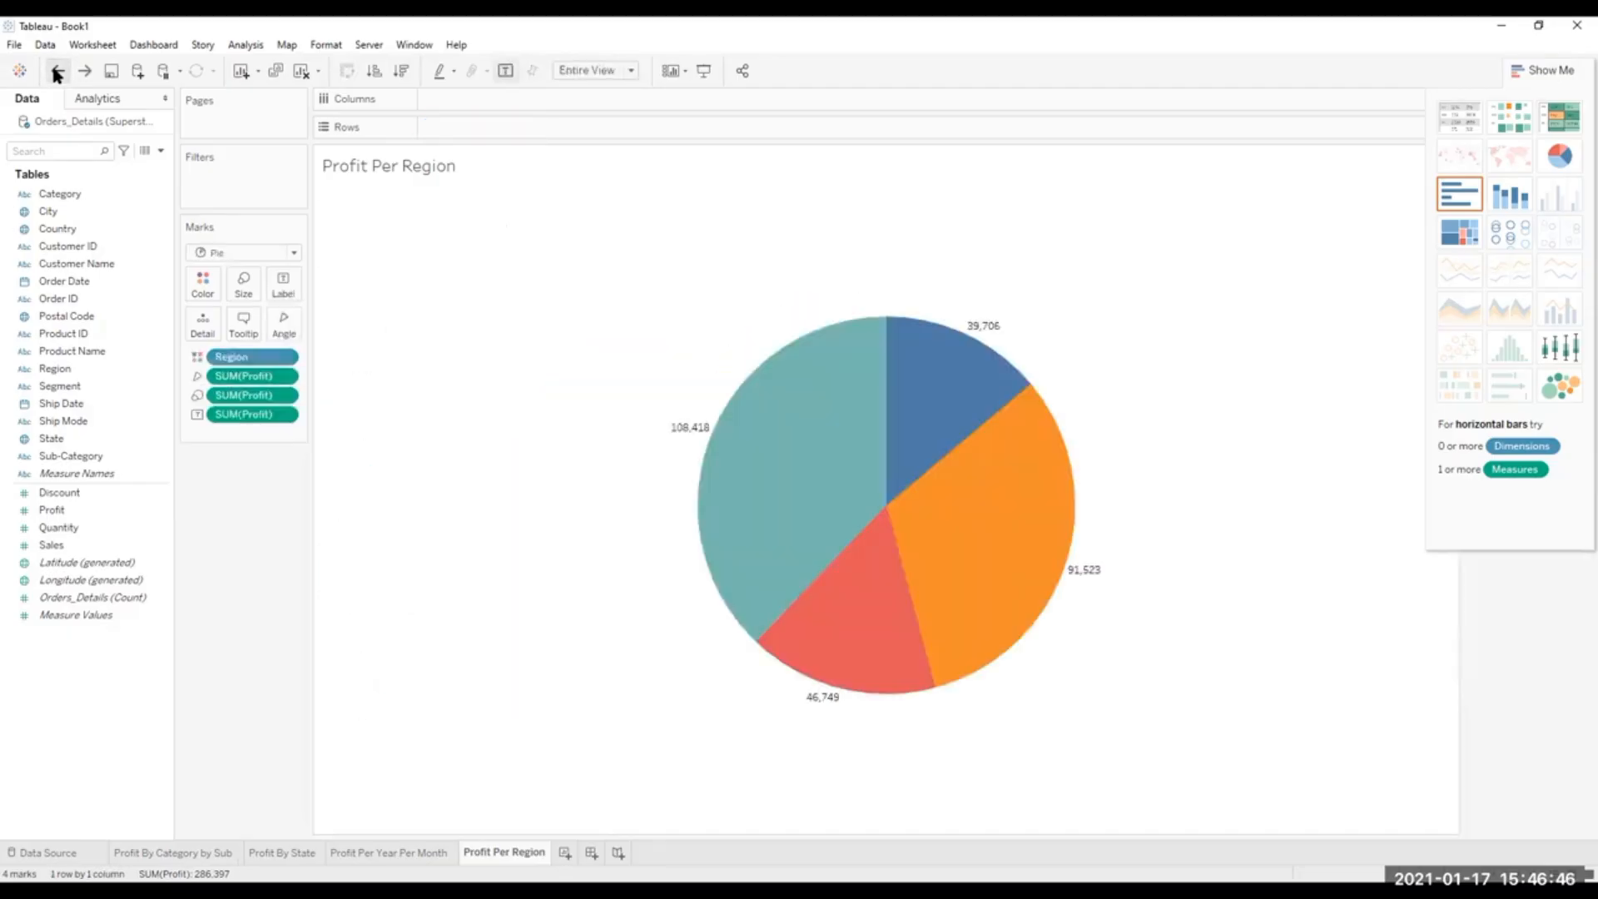
# Hide the Show Me chart suggestions and review the category, state, year and month, and region profit sheets, ending on Profit Per Region.
pyautogui.click(1542, 69)
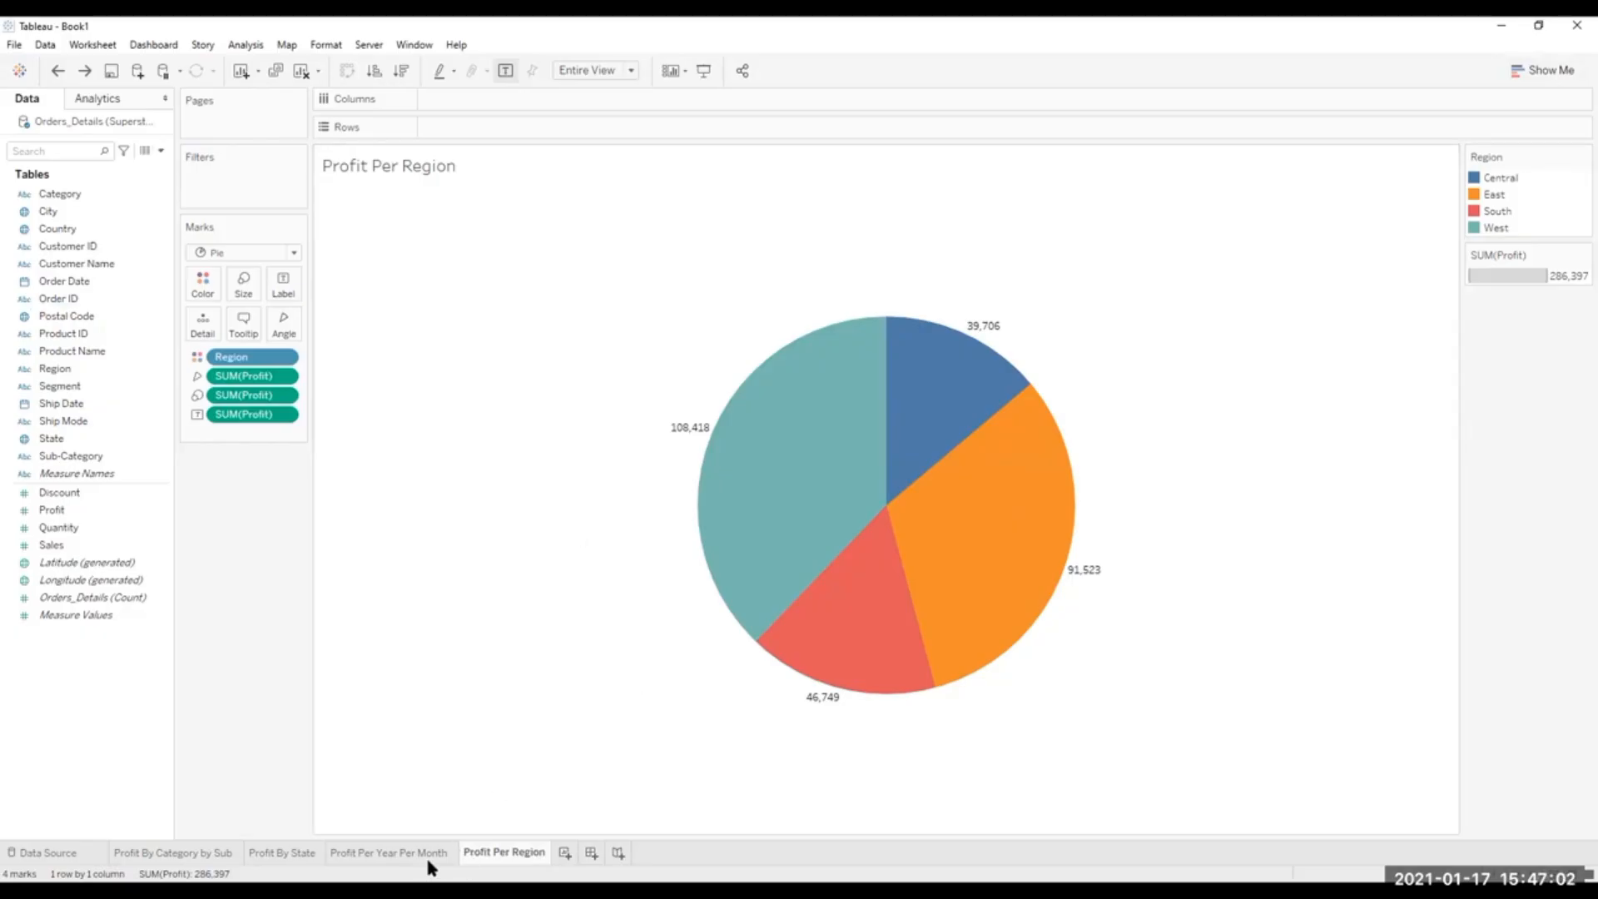
pyautogui.click(396, 852)
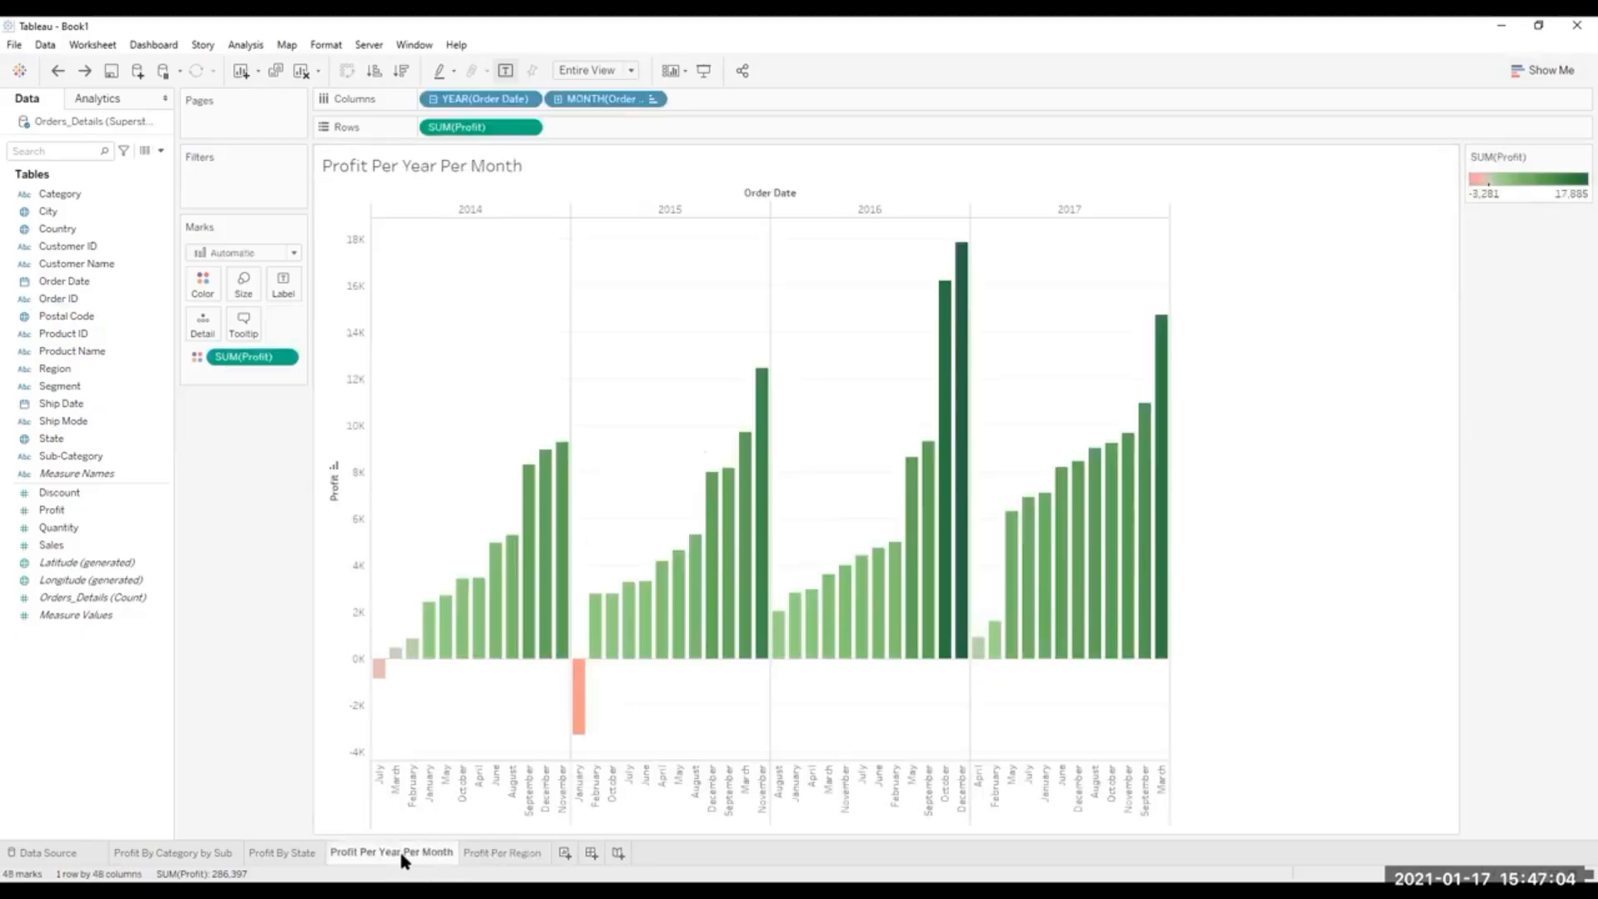
pyautogui.click(265, 851)
pyautogui.click(170, 853)
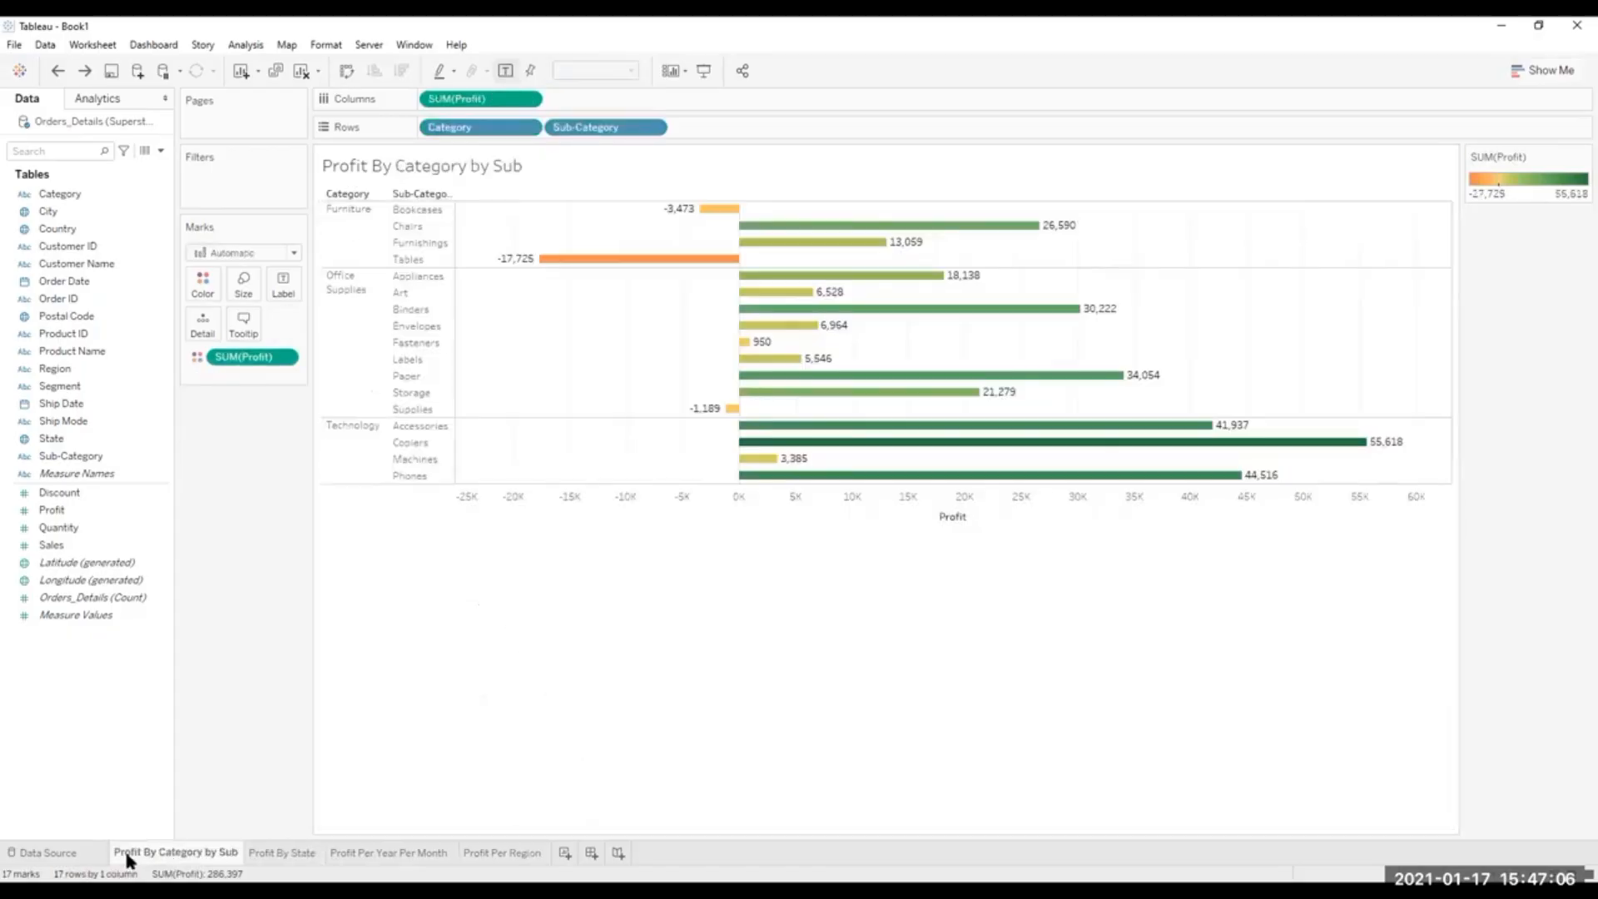
pyautogui.click(38, 851)
pyautogui.click(499, 852)
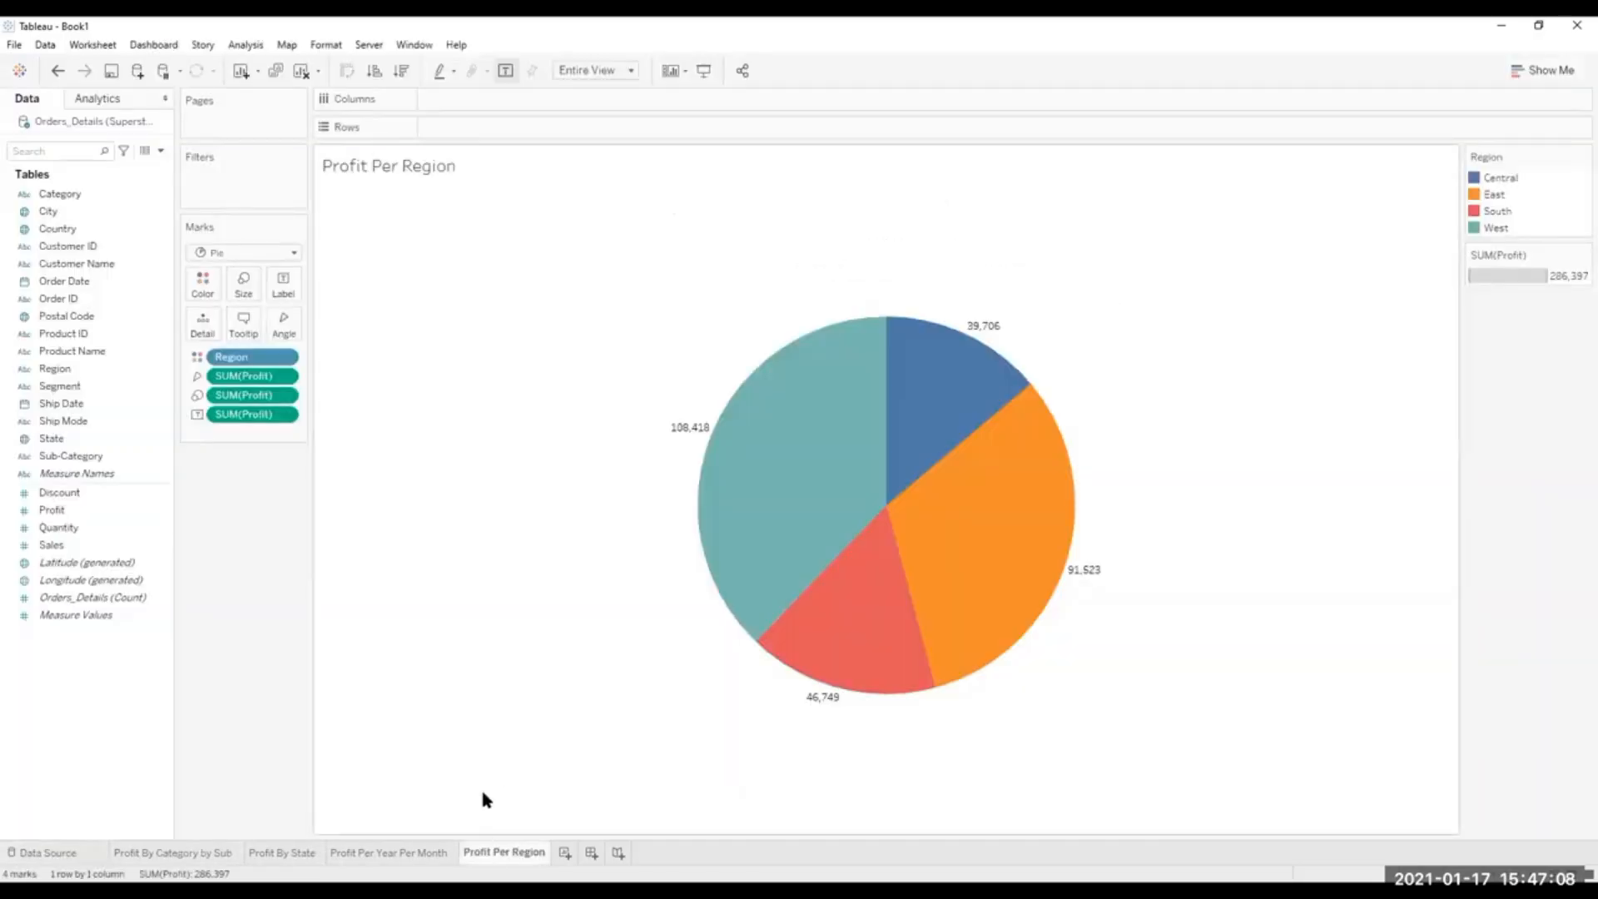
pyautogui.click(170, 852)
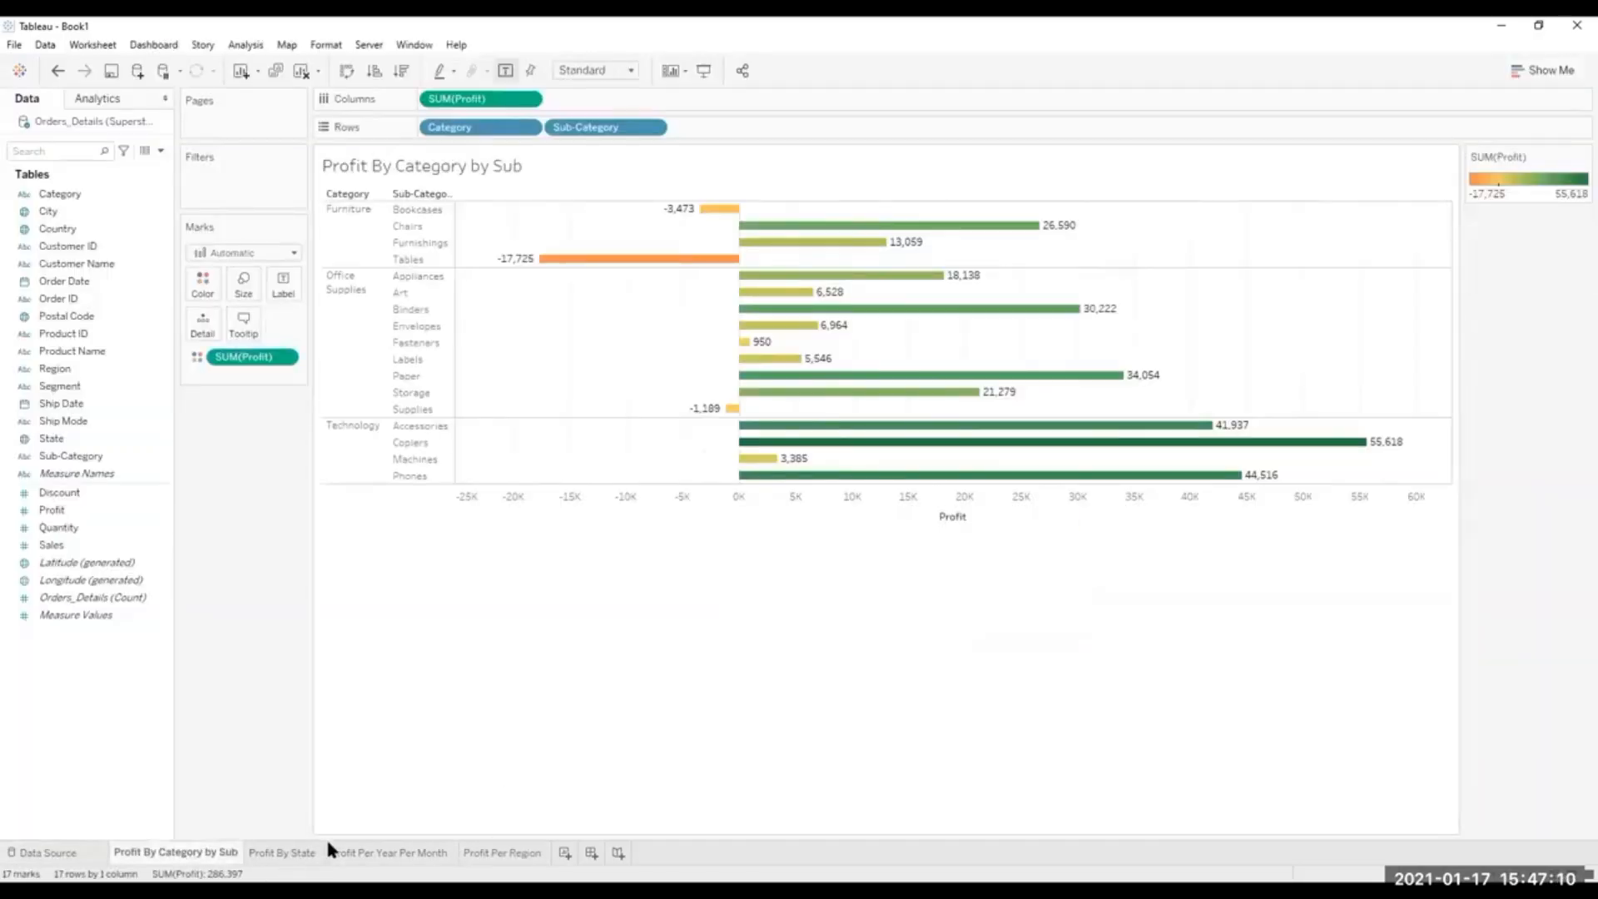
pyautogui.click(291, 850)
pyautogui.click(396, 851)
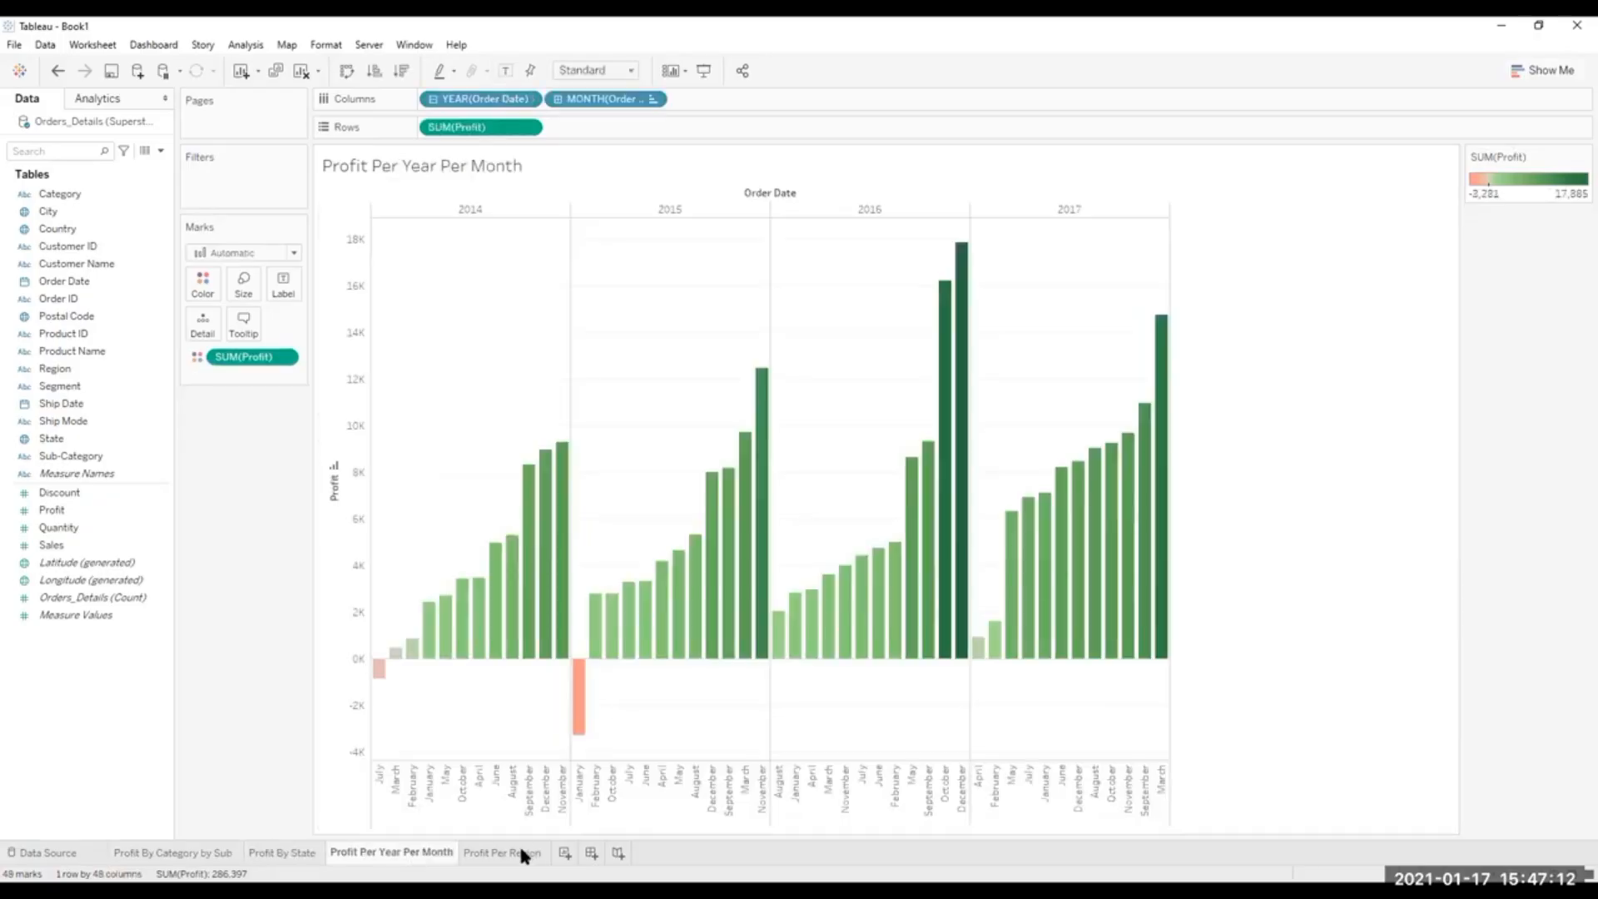
pyautogui.click(523, 853)
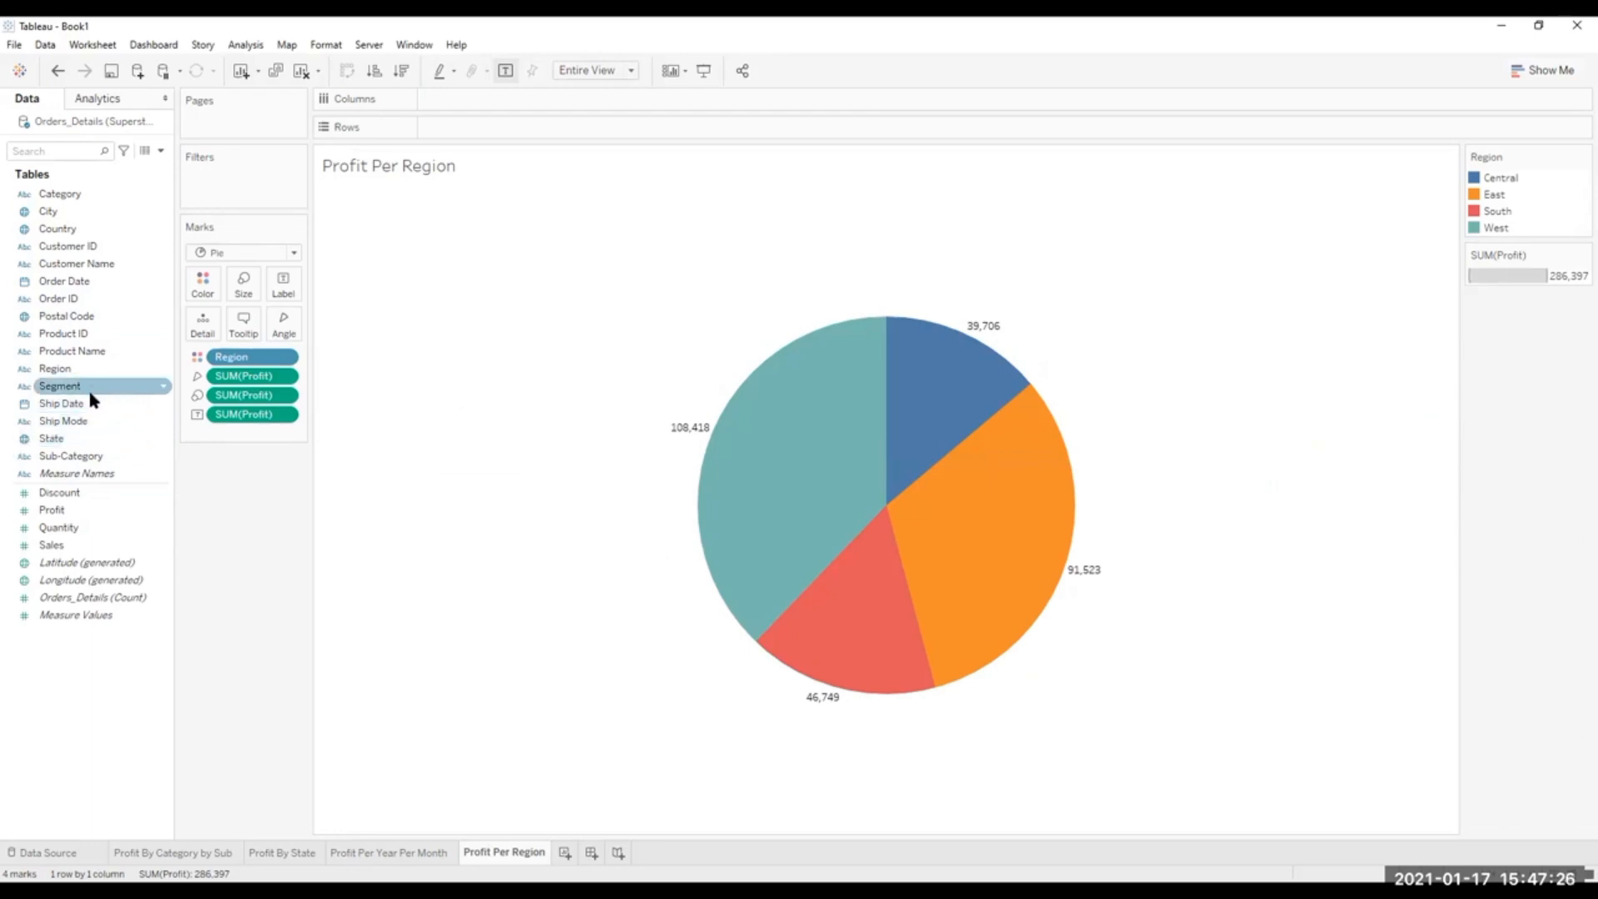
# Add a new worksheet charting profit by product, with Product ID on rows and the sum of Profit on columns.
pyautogui.click(563, 852)
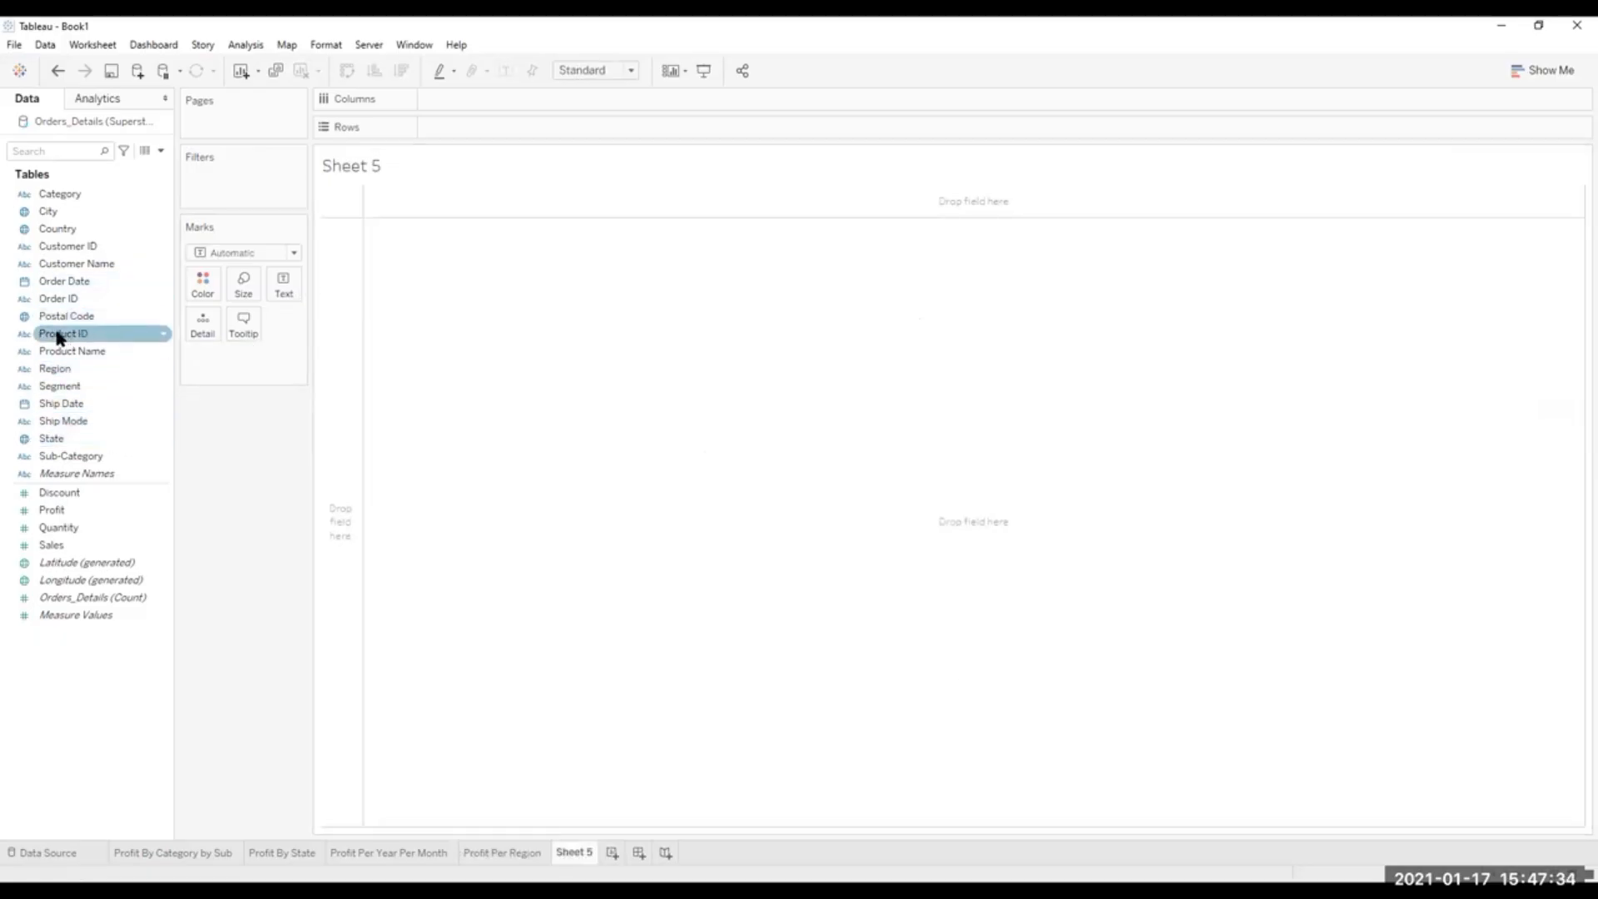
pyautogui.moveTo(63, 334); pyautogui.dragTo(466, 136)
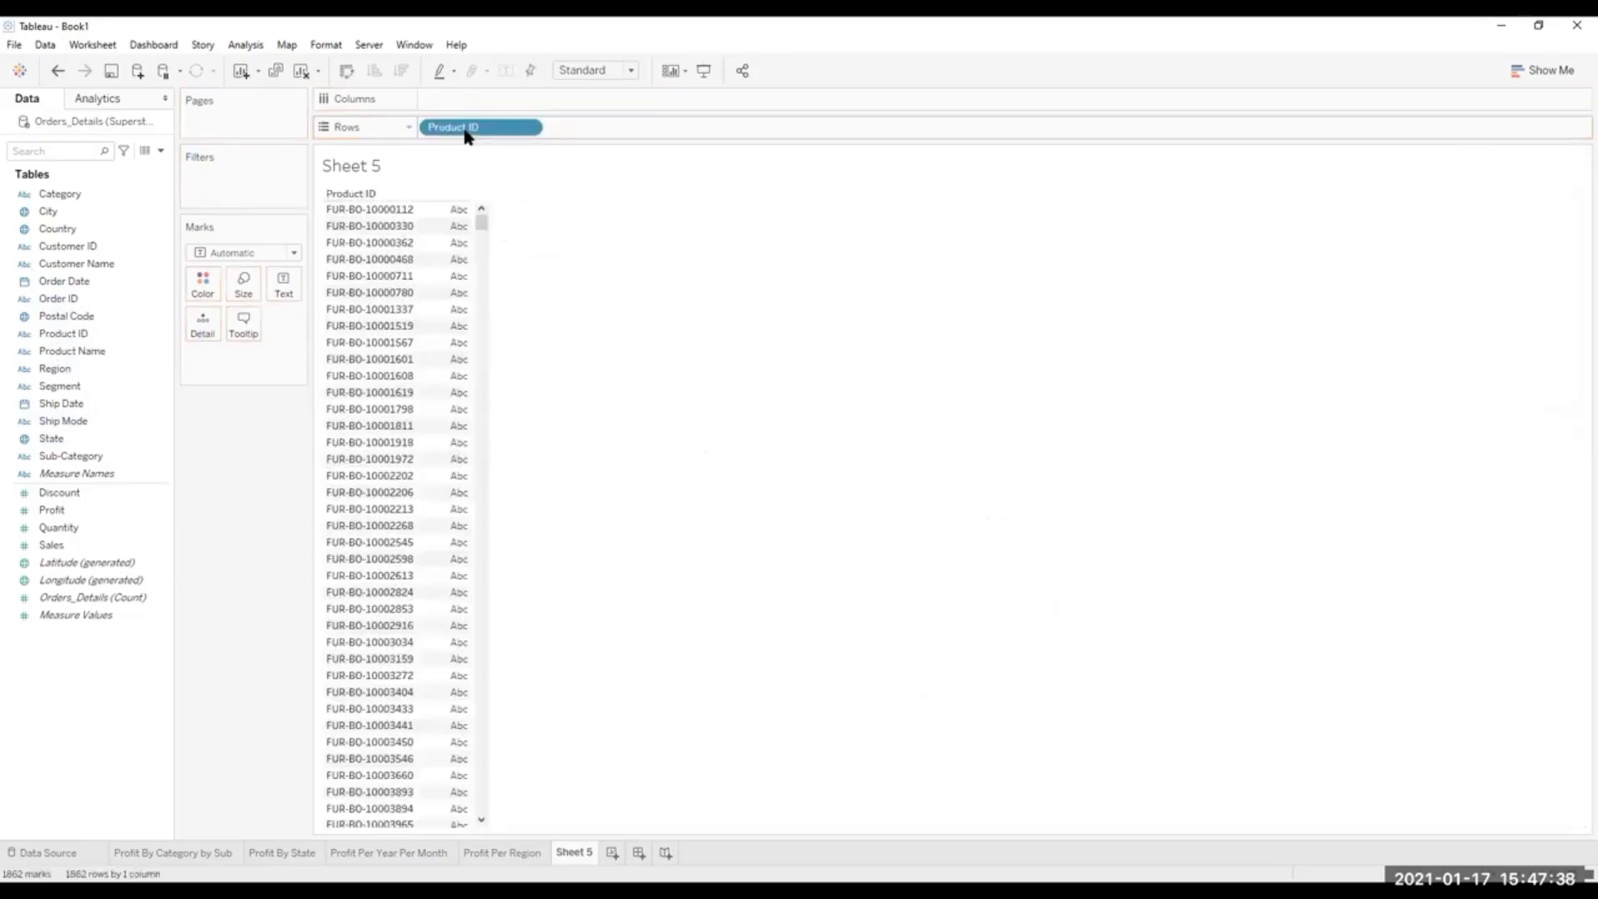
pyautogui.scroll(-10, 467, 485)
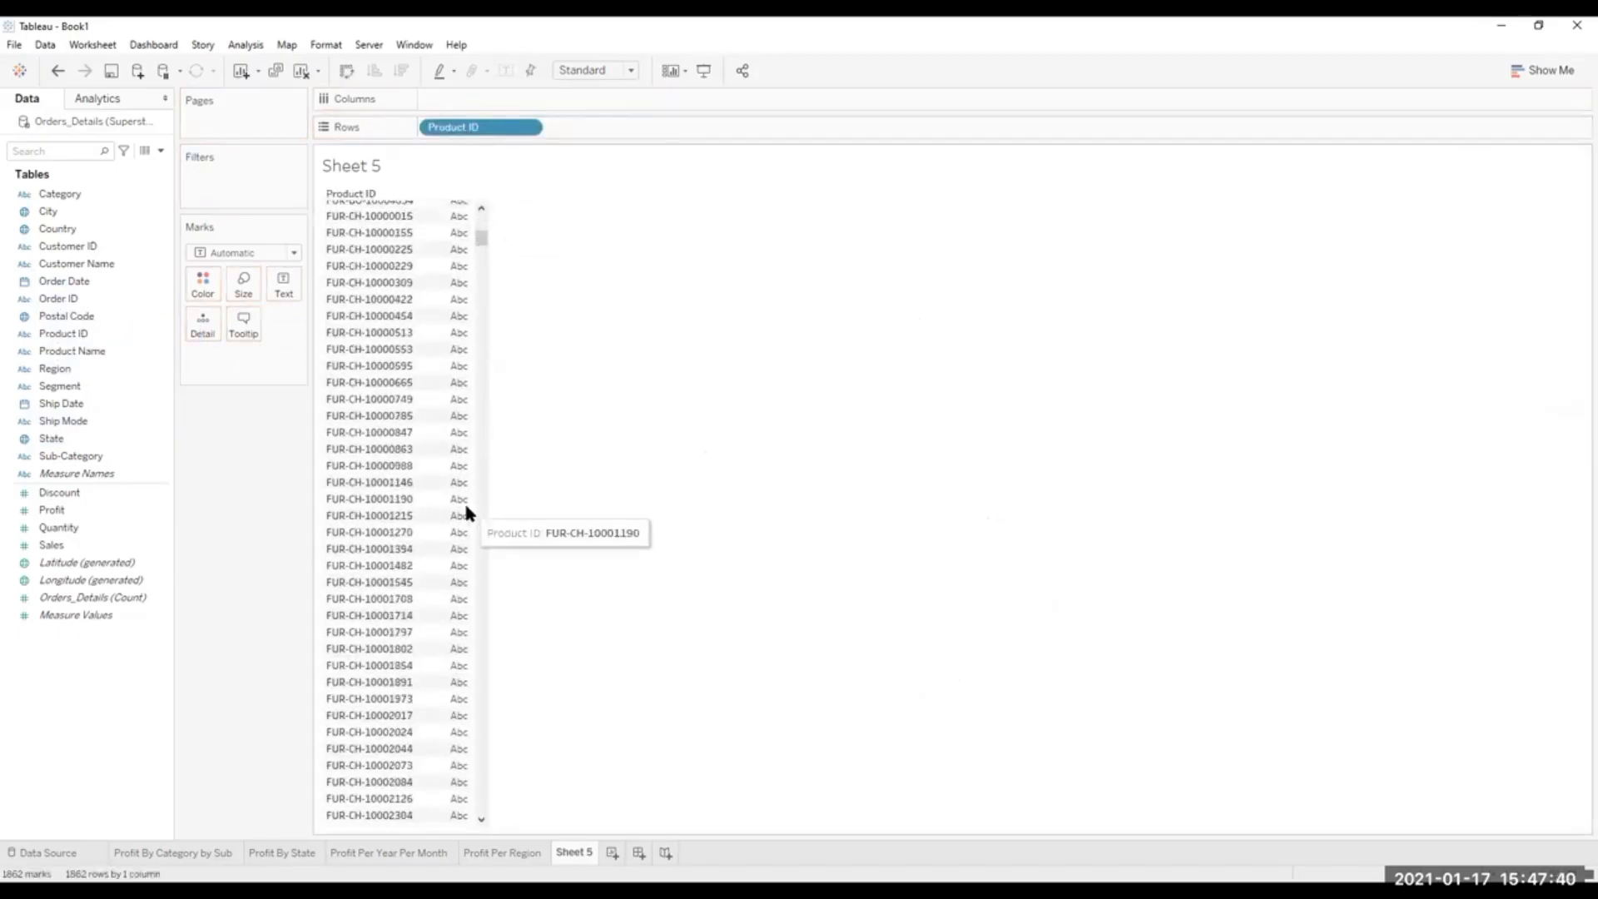
pyautogui.scroll(10, 429, 489)
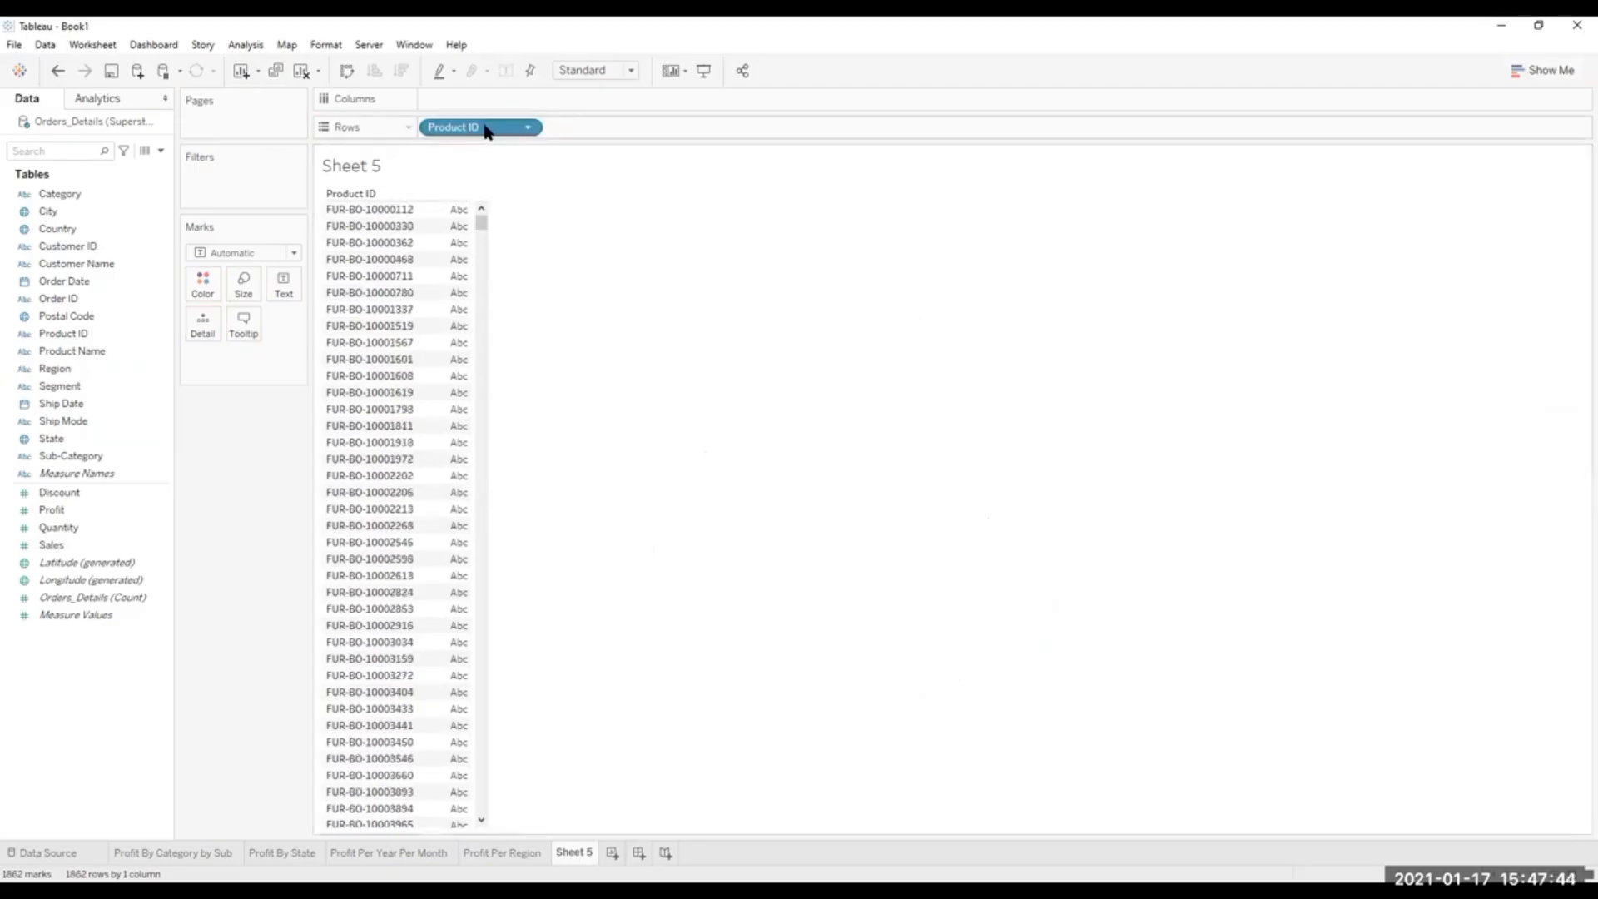
pyautogui.click(46, 369)
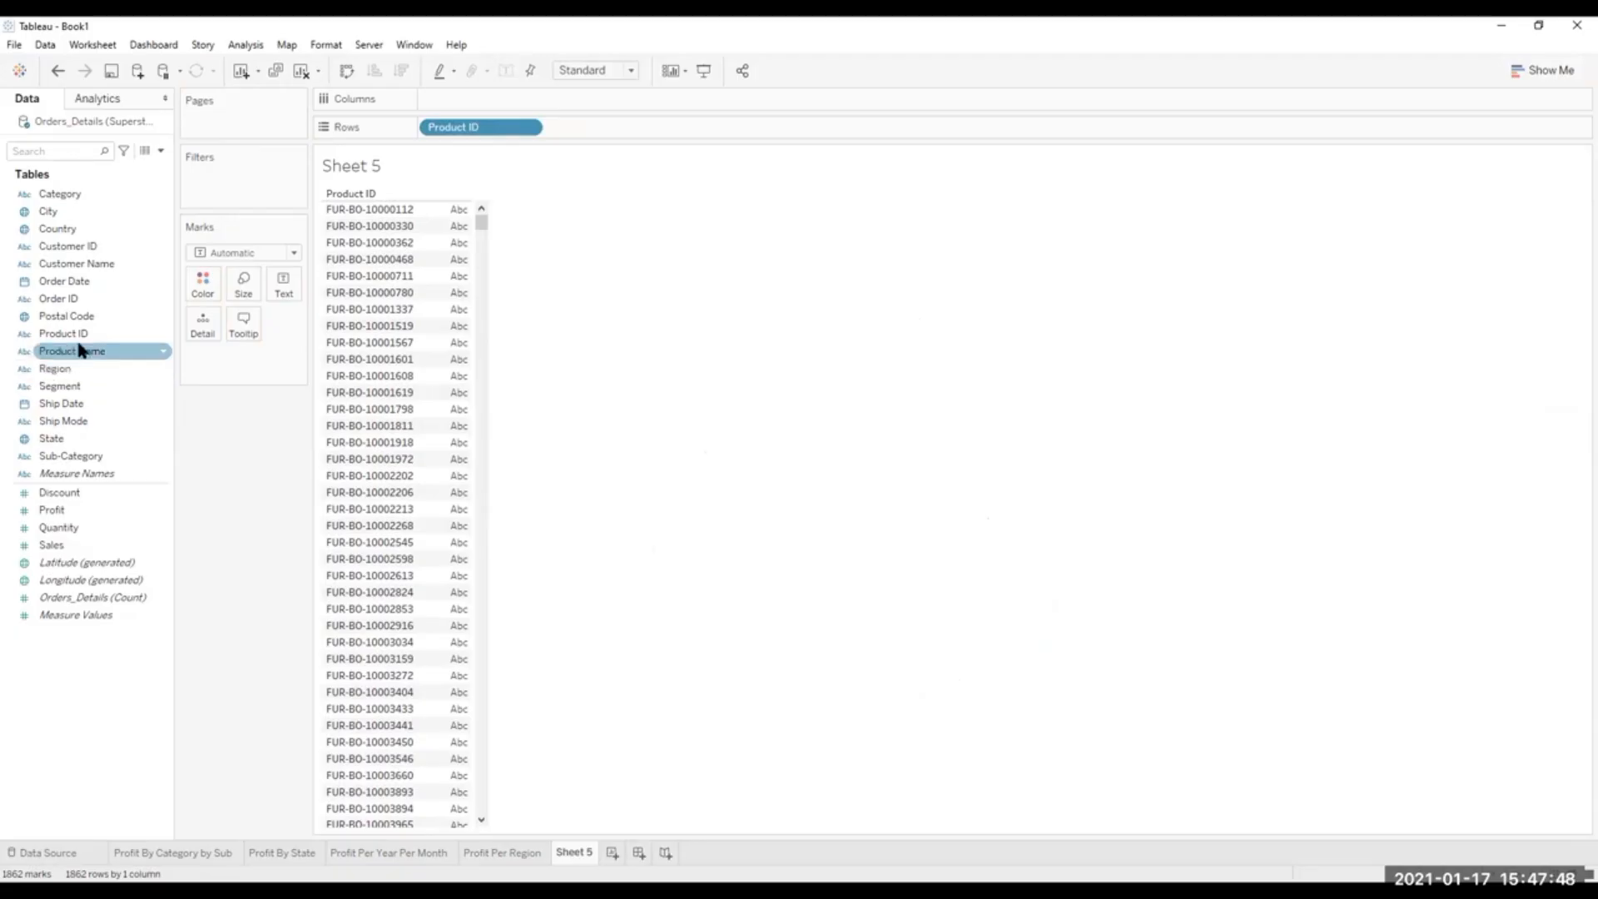
pyautogui.click(70, 614)
pyautogui.moveTo(71, 511); pyautogui.dragTo(471, 108)
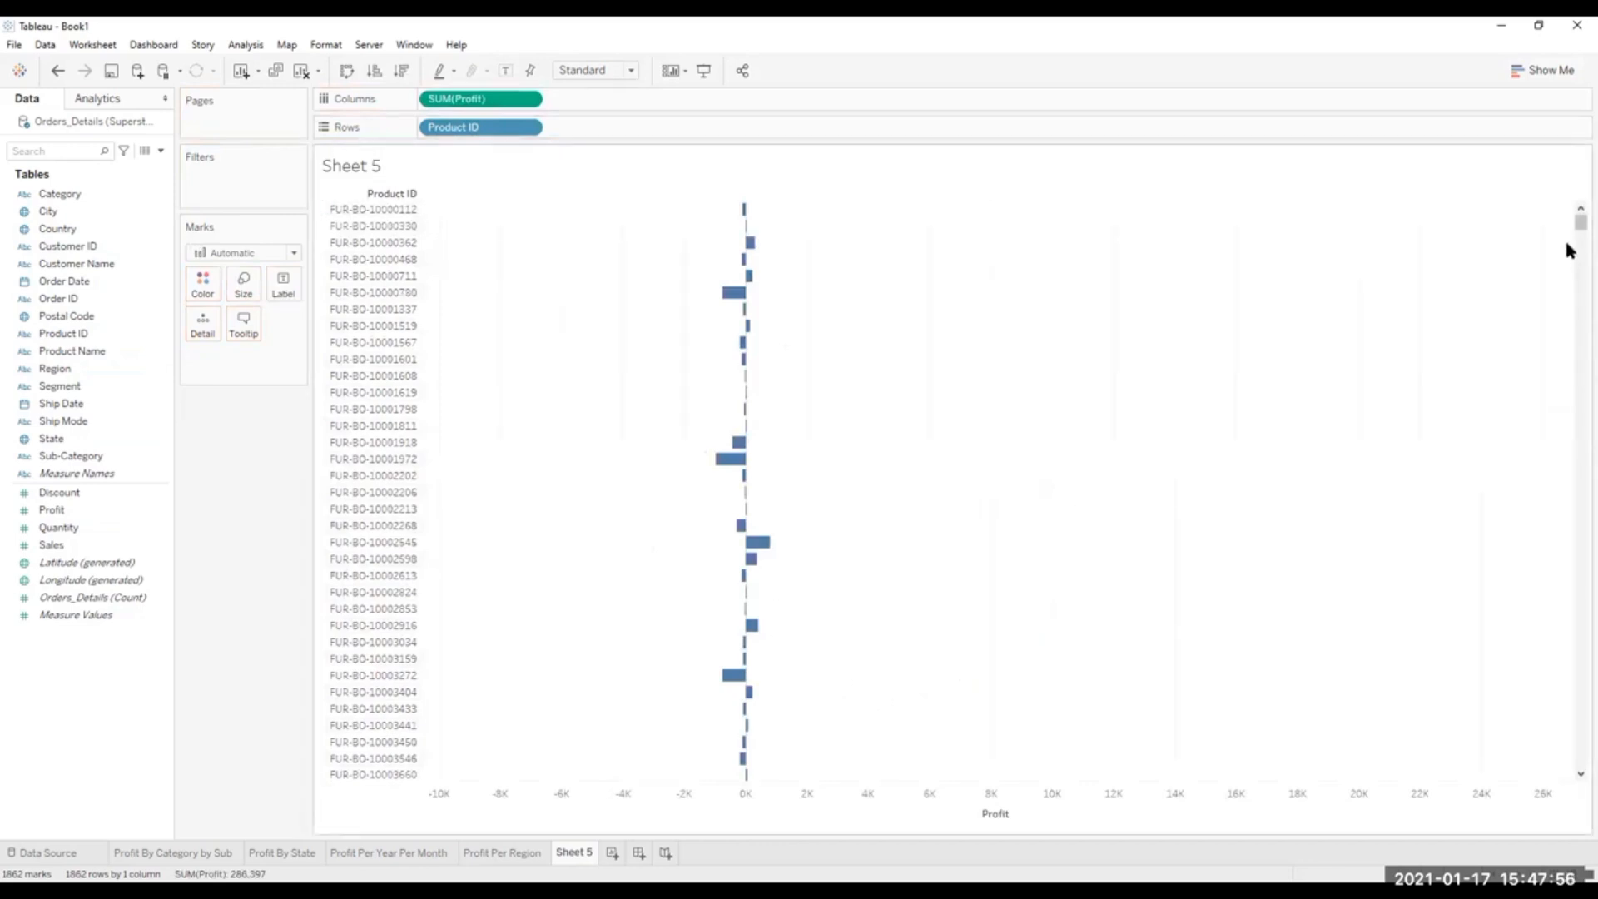
pyautogui.moveTo(1575, 229); pyautogui.dragTo(1573, 161)
# Replace Product ID with Product Name on the rows of the profit chart.
pyautogui.click(122, 496)
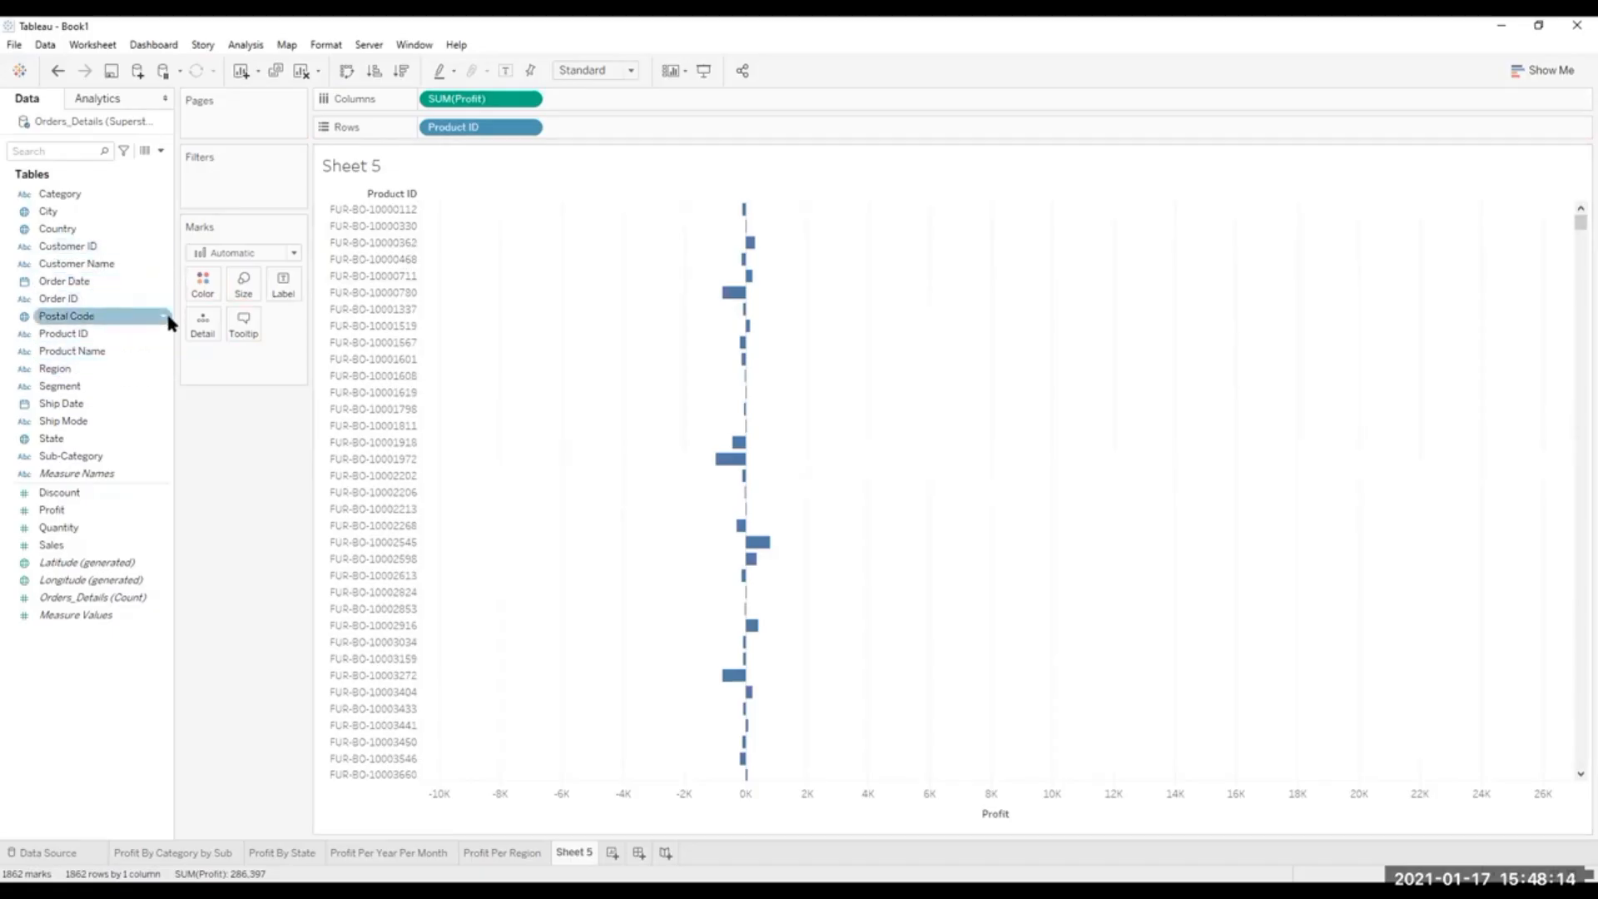
pyautogui.click(71, 354)
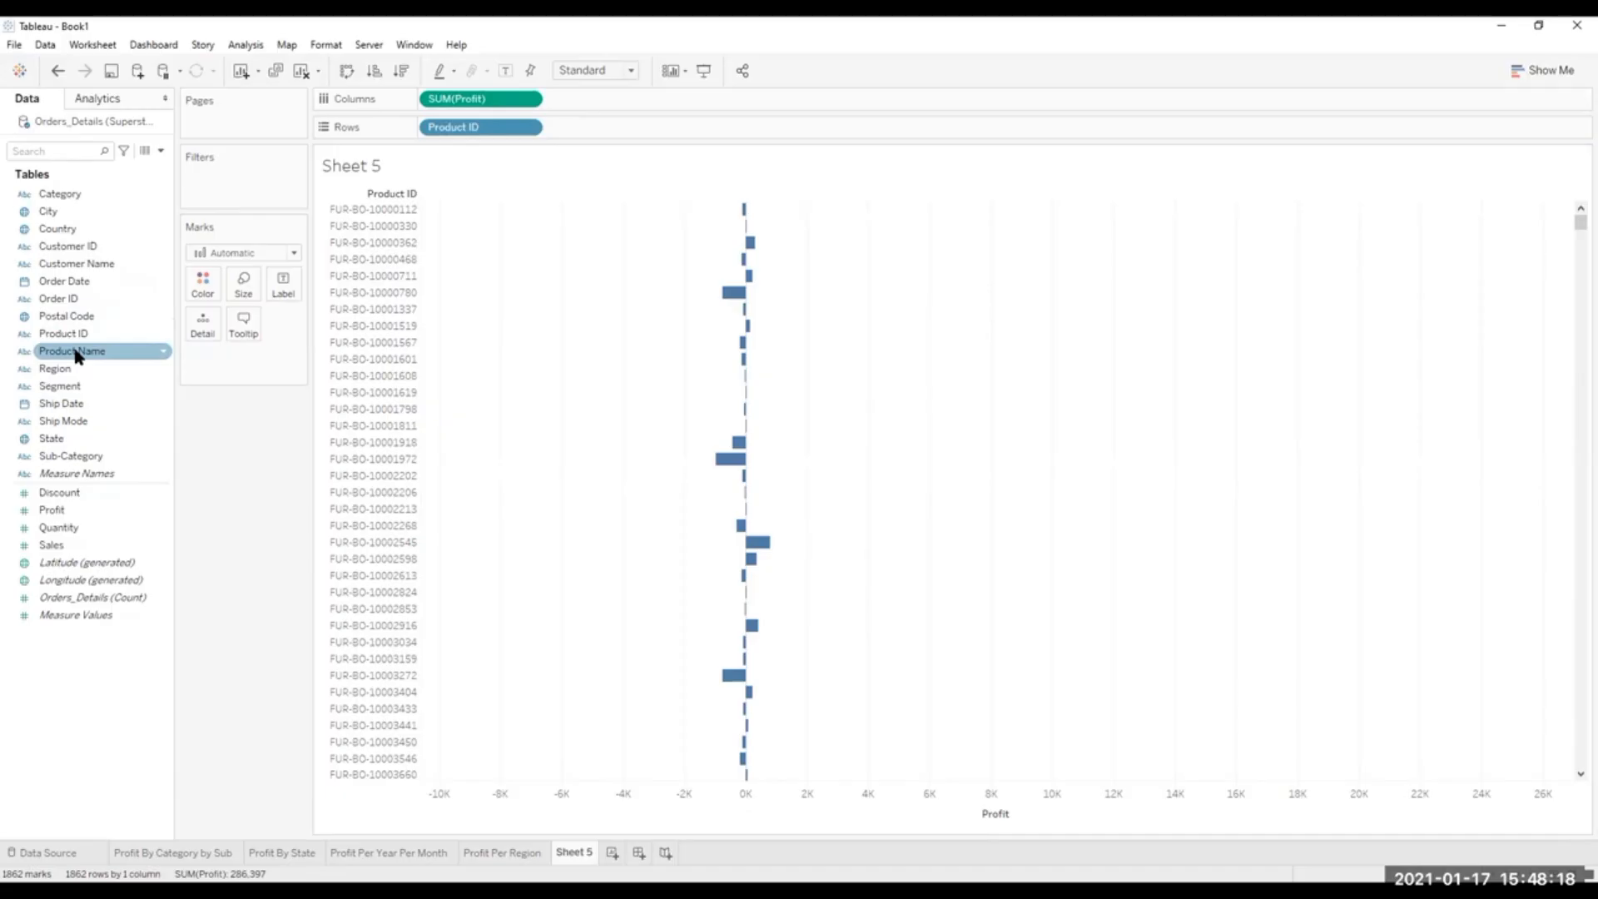
pyautogui.moveTo(498, 127); pyautogui.dragTo(92, 200)
pyautogui.moveTo(73, 352); pyautogui.dragTo(481, 127)
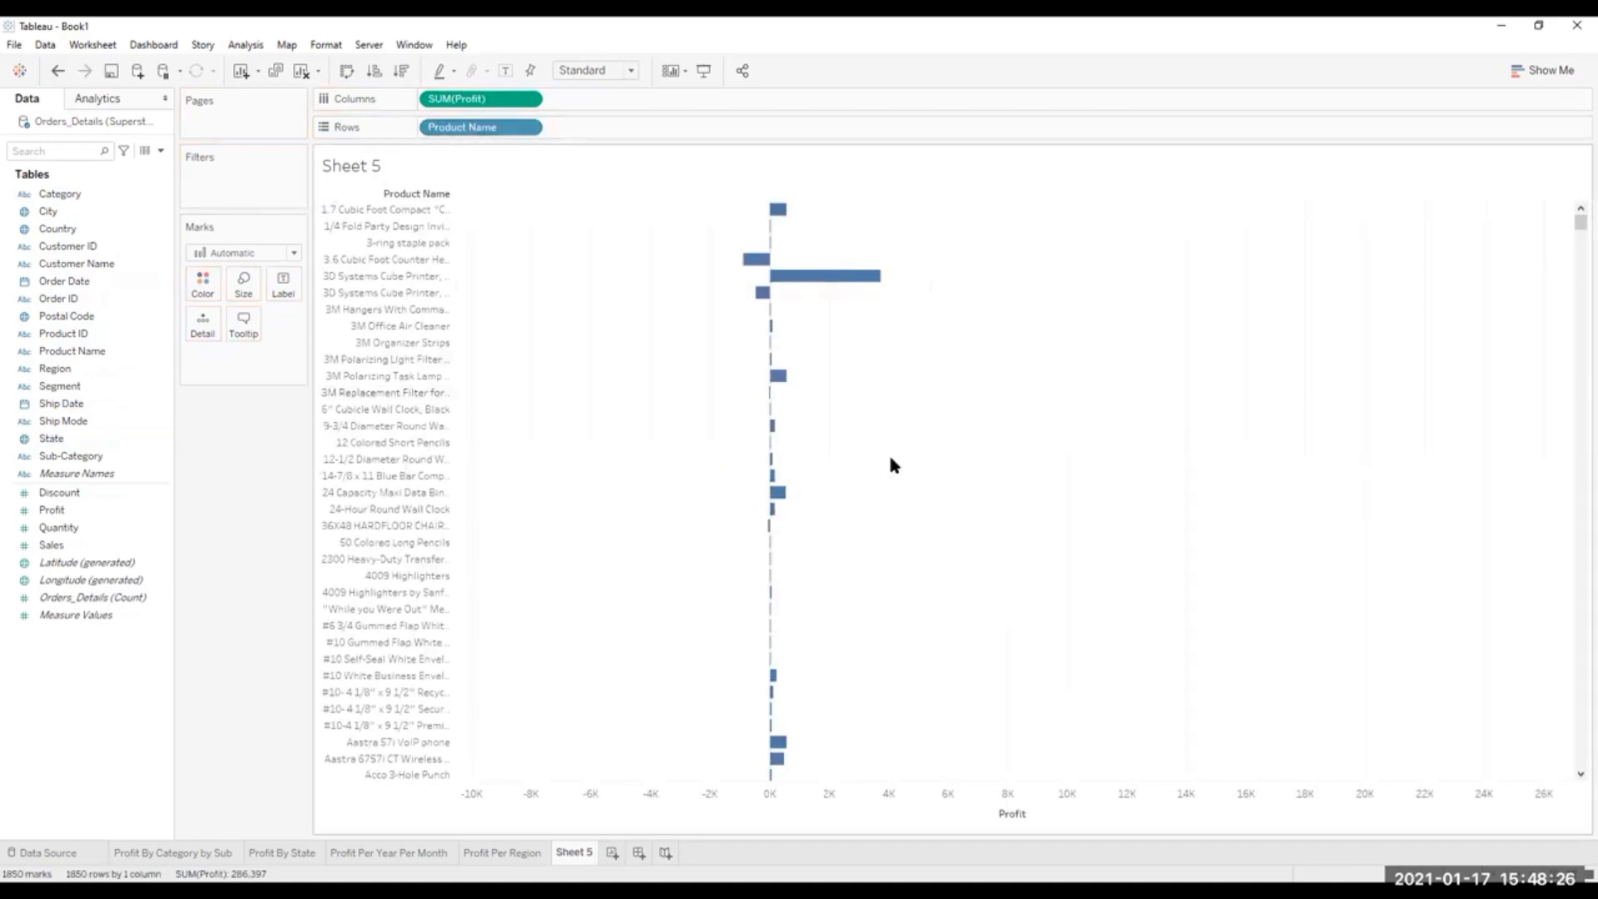
# Swap the rows and columns so Product Name runs horizontally and Profit vertically.
pyautogui.click(75, 494)
pyautogui.moveTo(1575, 230); pyautogui.dragTo(1573, 806)
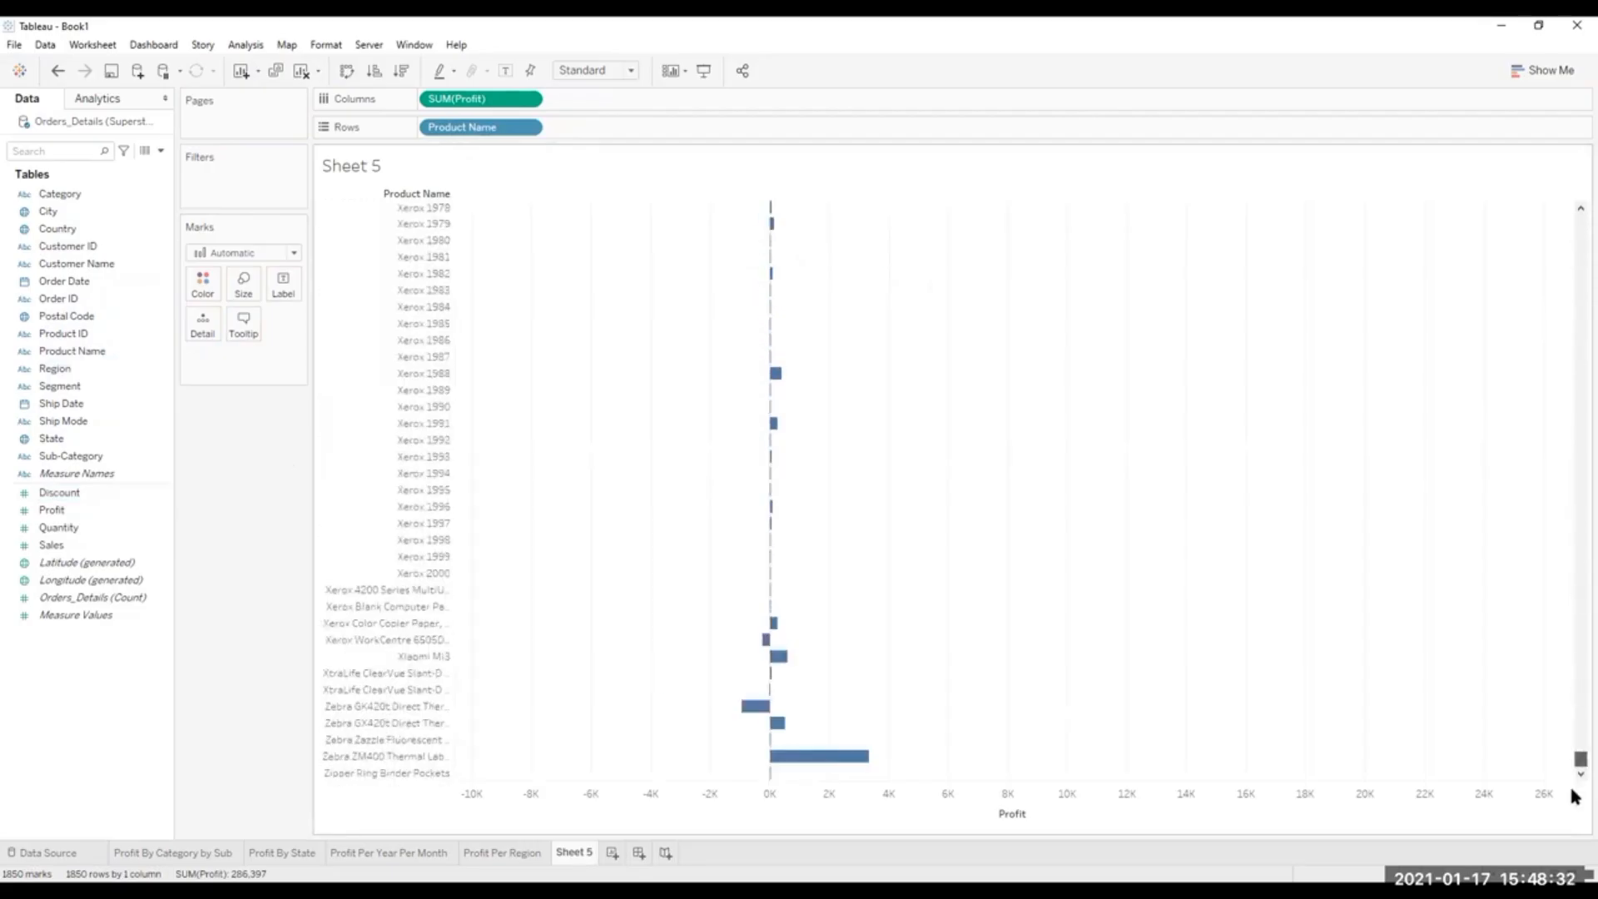
pyautogui.click(347, 72)
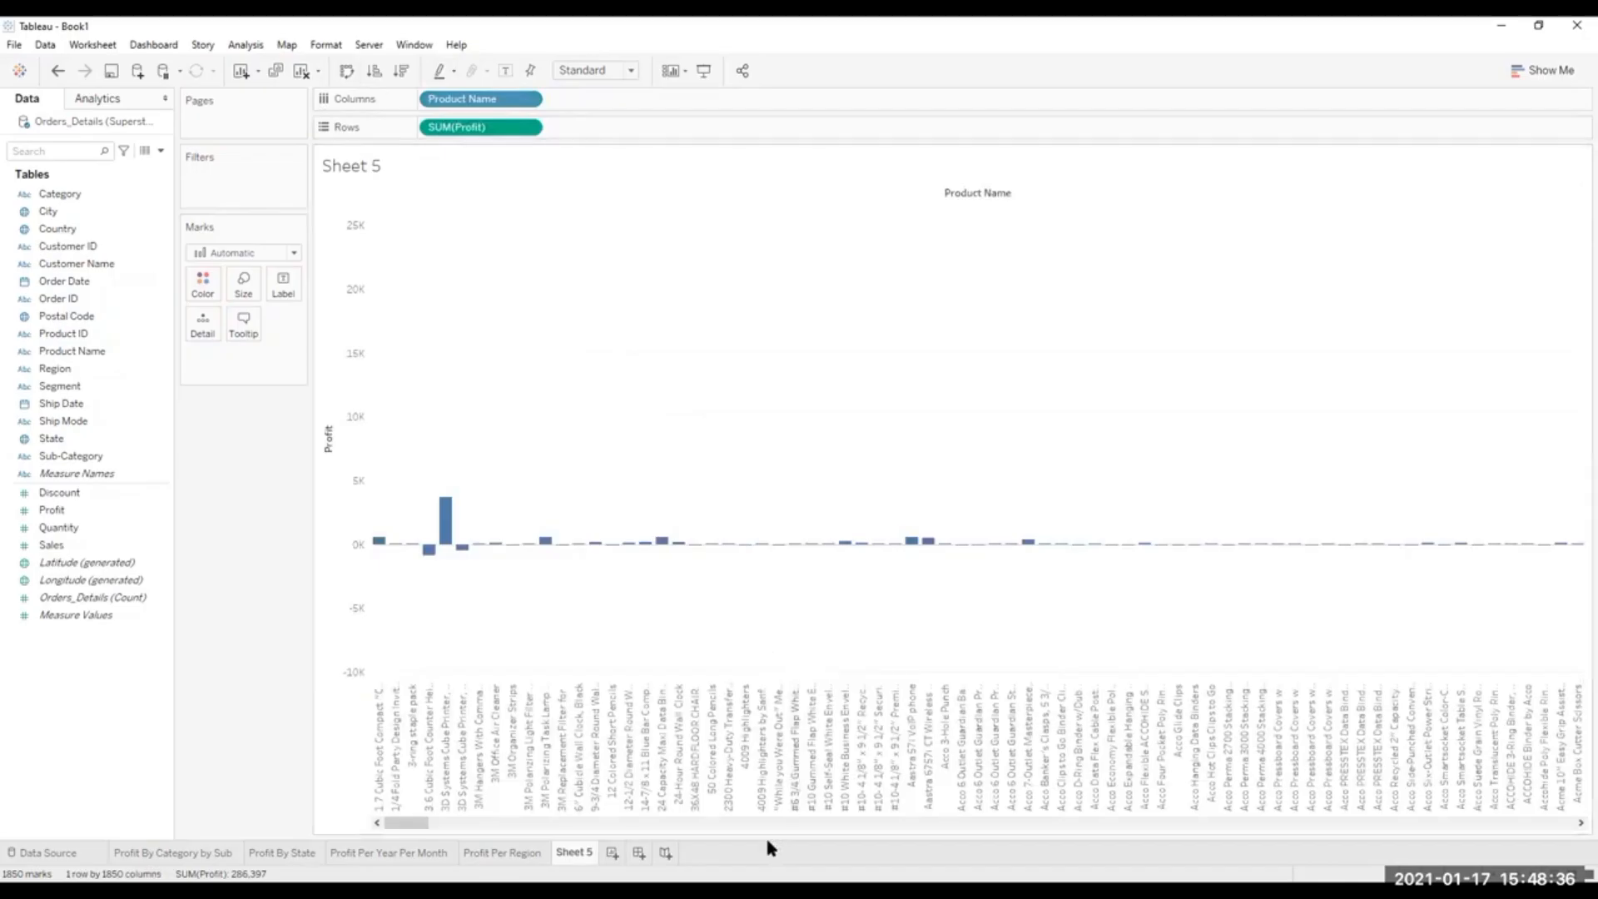
pyautogui.moveTo(397, 825); pyautogui.dragTo(341, 874)
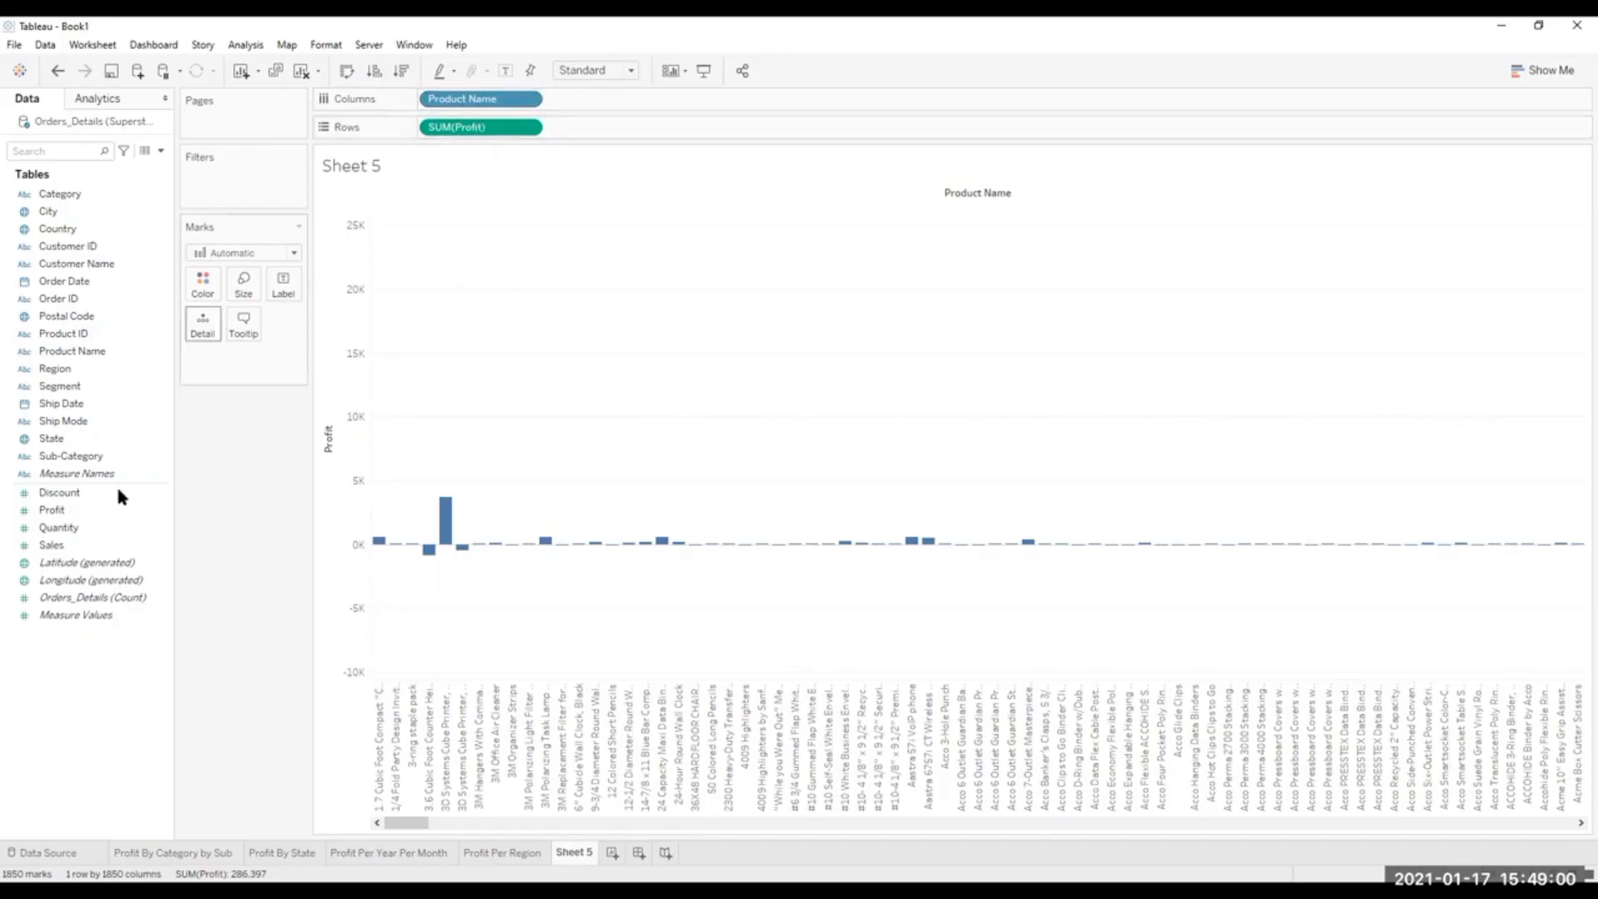
# Start a set from the Product Name field, limited to the top 10 products by sum of Profit.
pyautogui.rightClick(113, 353)
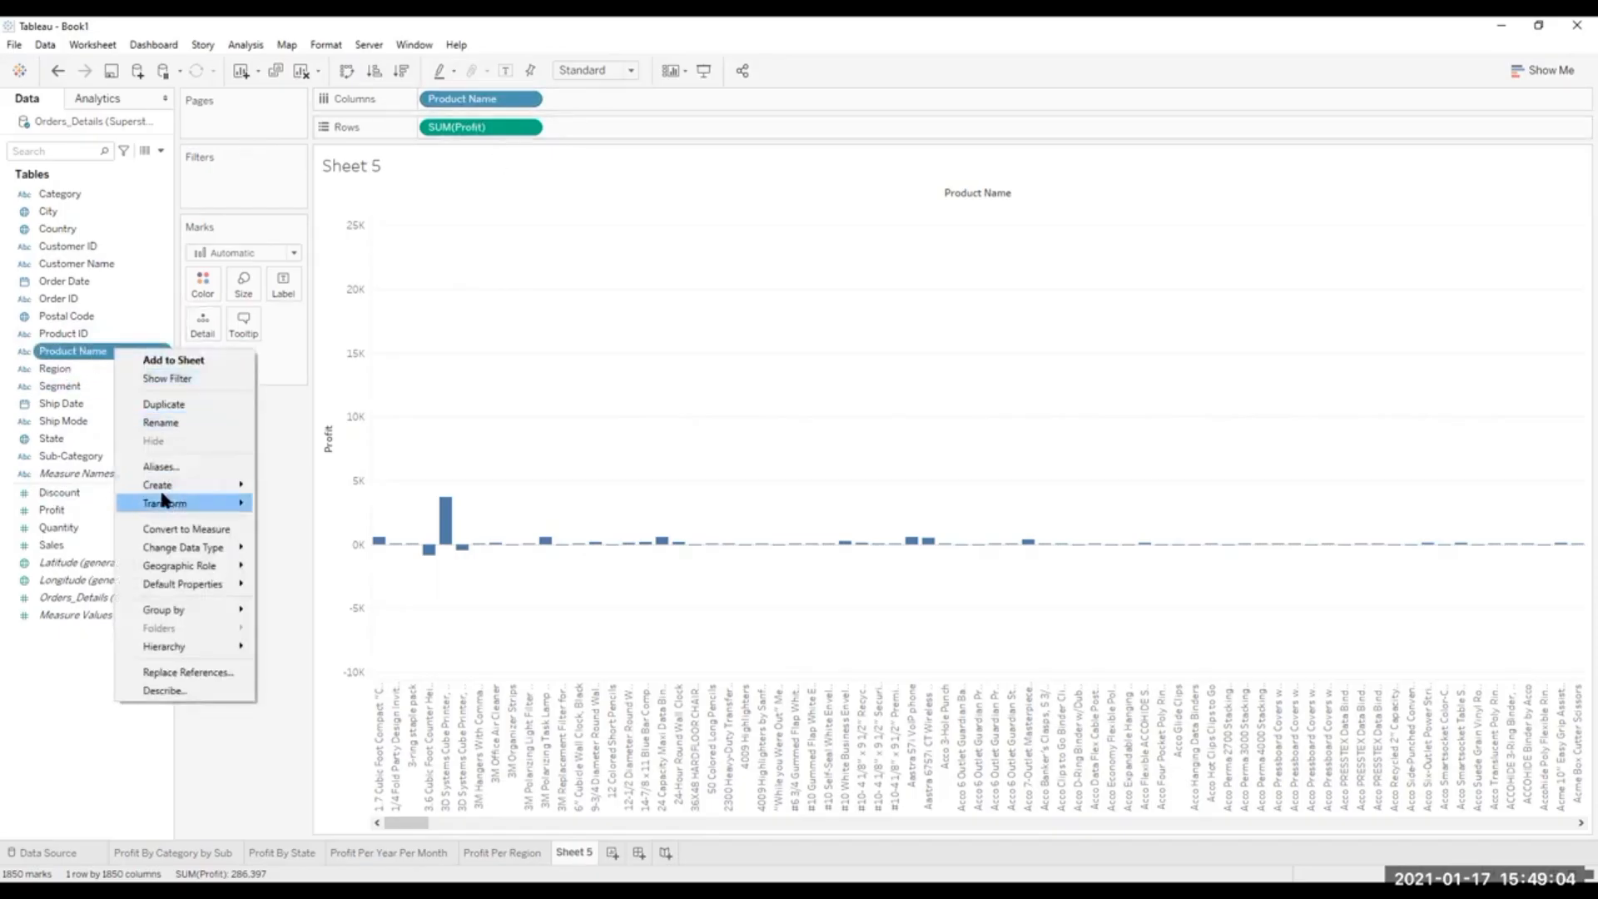
pyautogui.moveTo(170, 485)
pyautogui.click(297, 523)
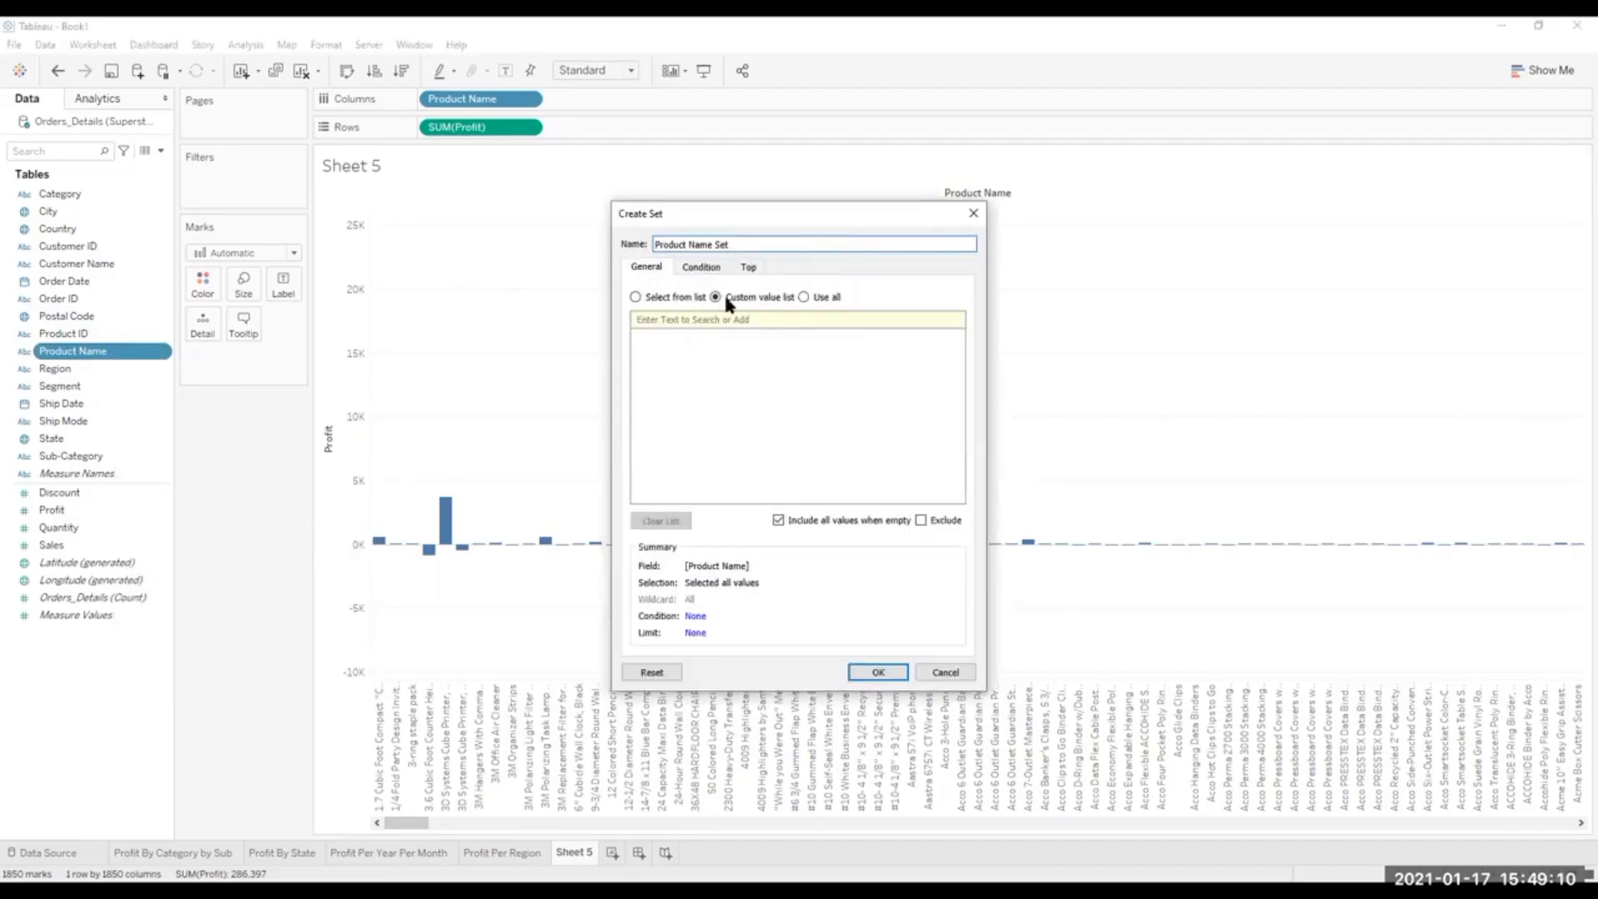
pyautogui.click(699, 269)
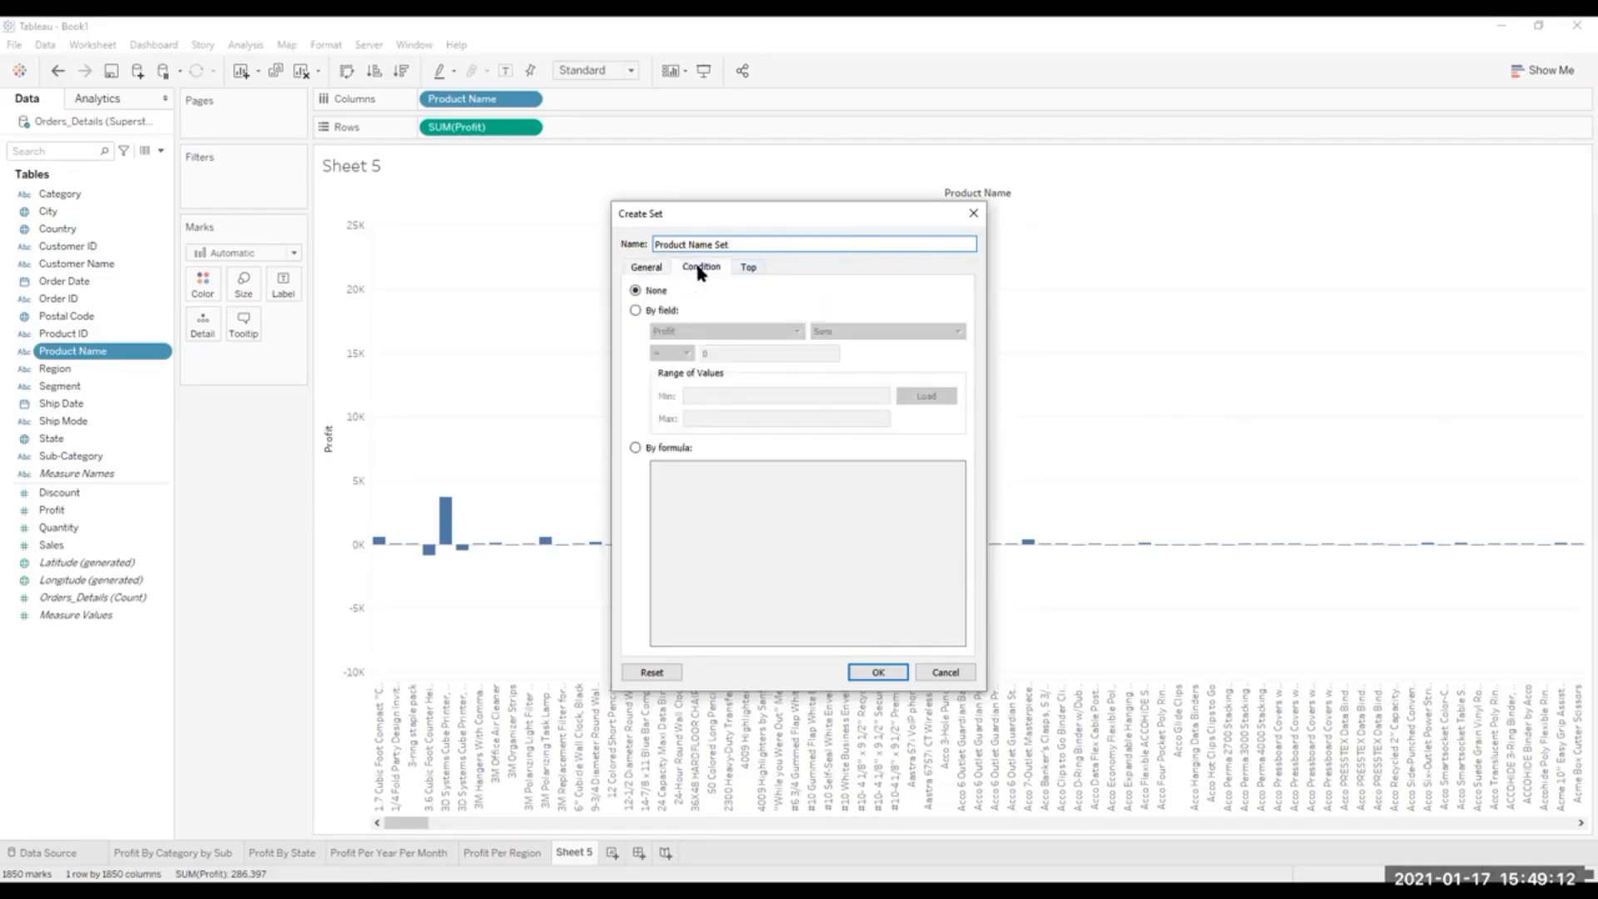
pyautogui.click(750, 270)
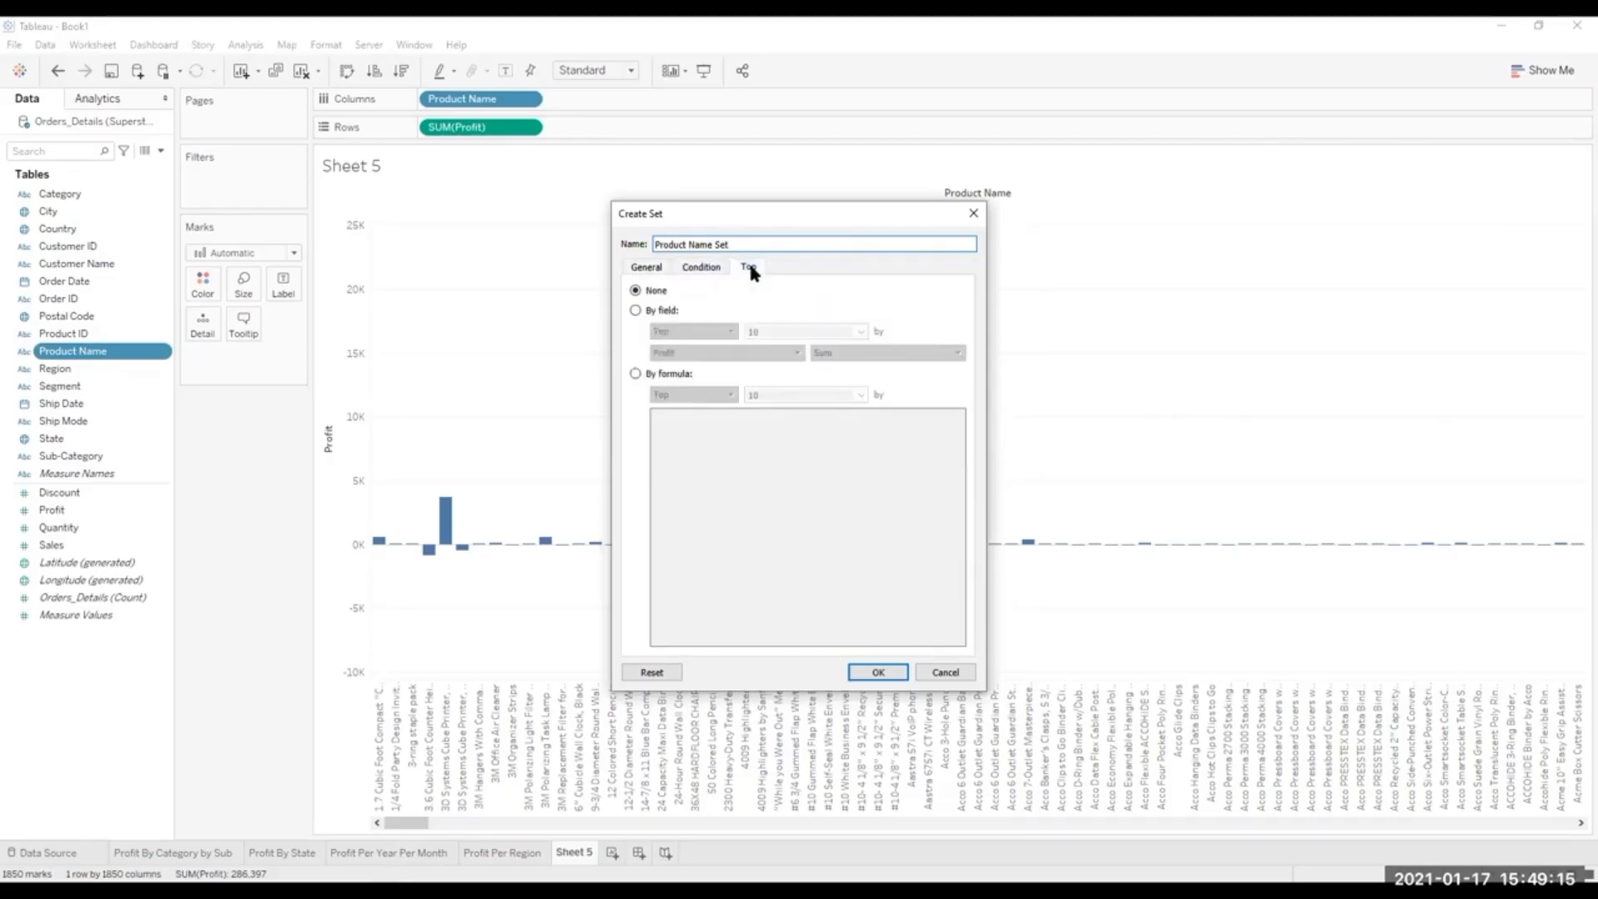
pyautogui.click(634, 309)
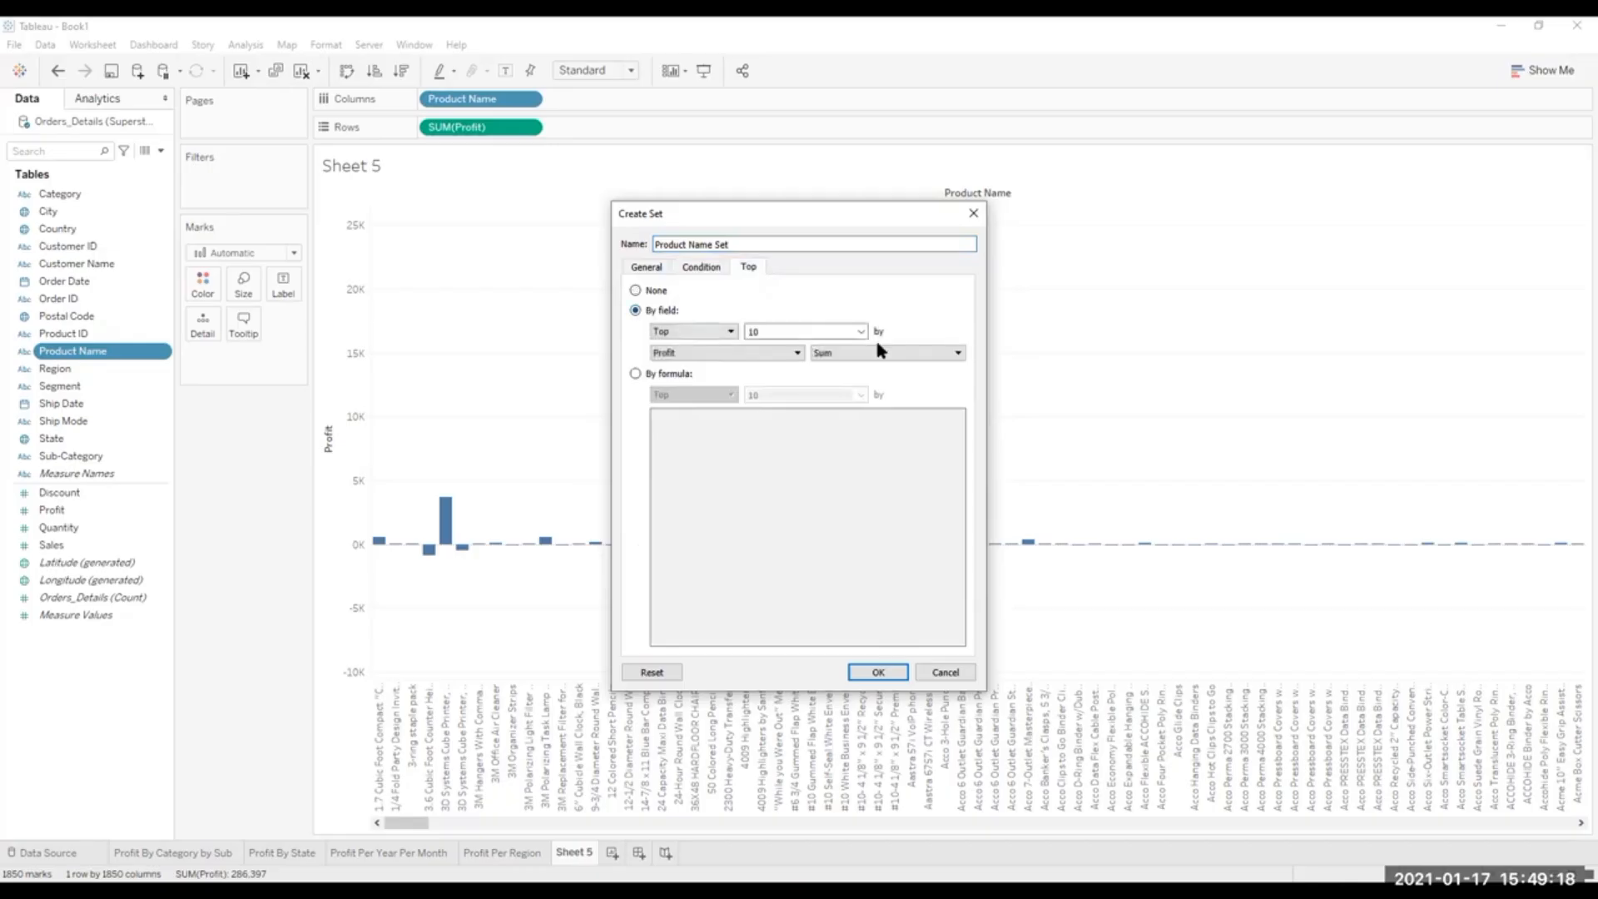
pyautogui.click(861, 332)
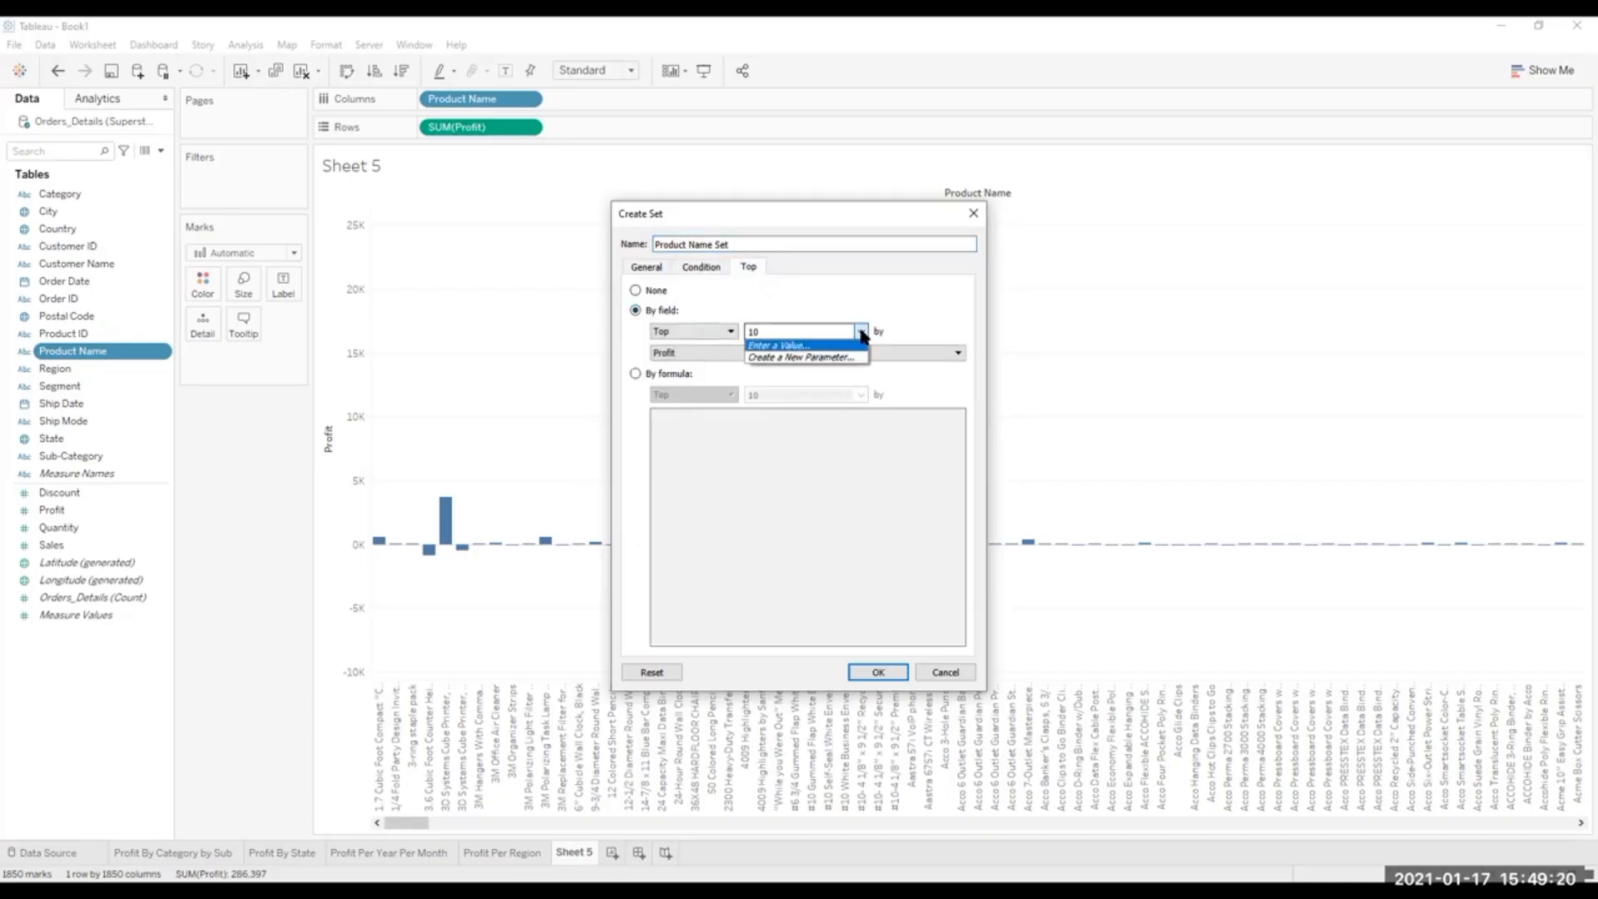
pyautogui.click(791, 358)
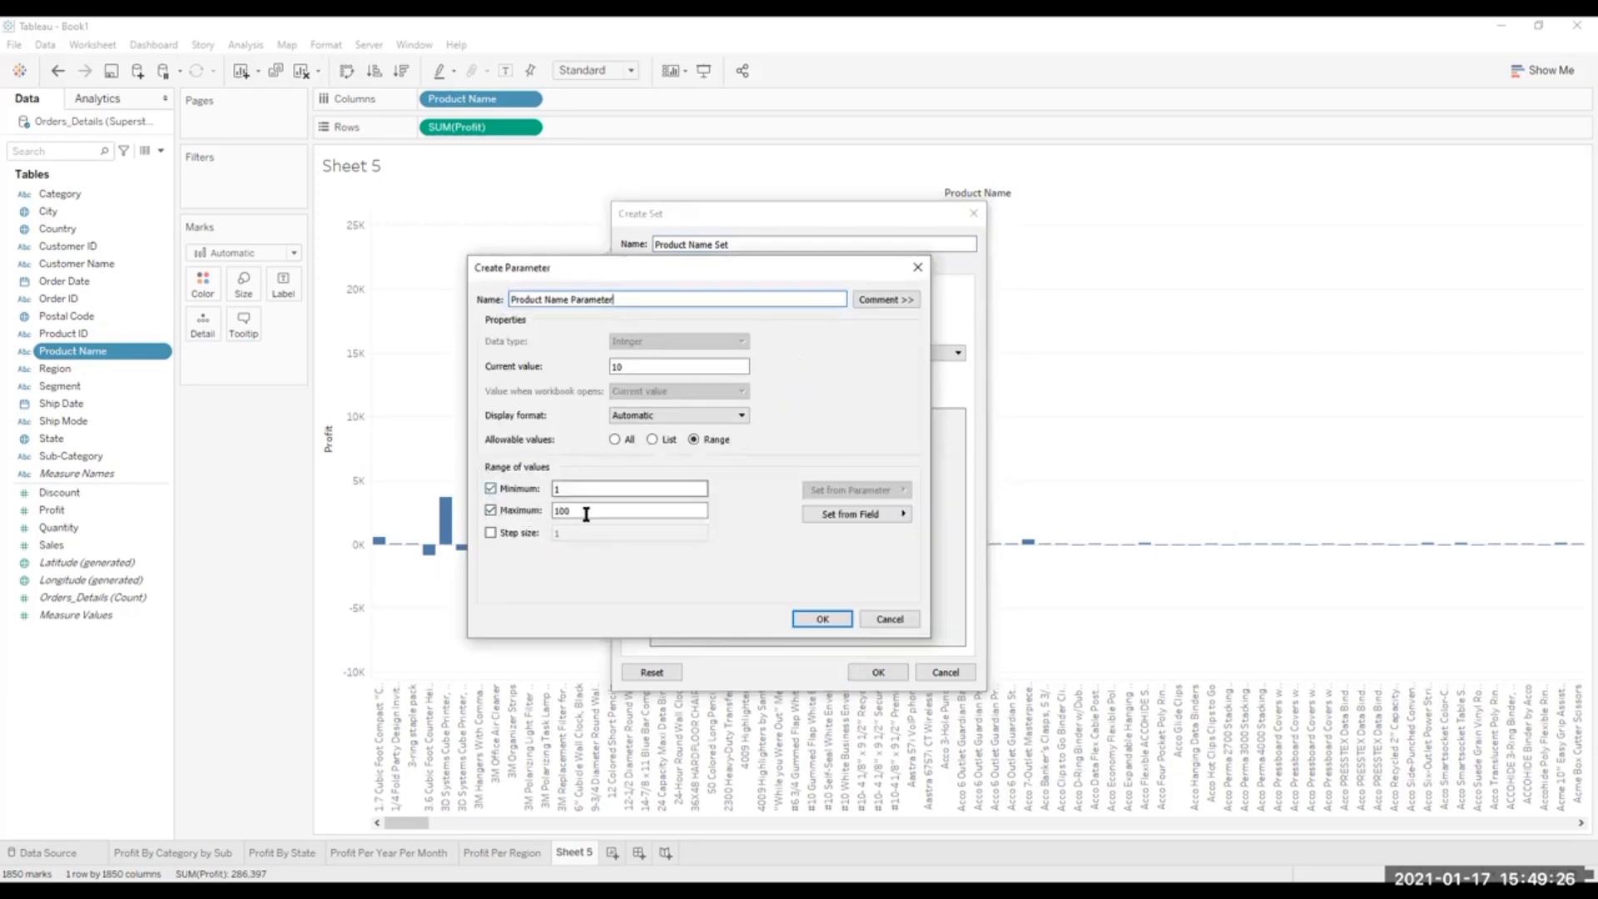
pyautogui.click(922, 266)
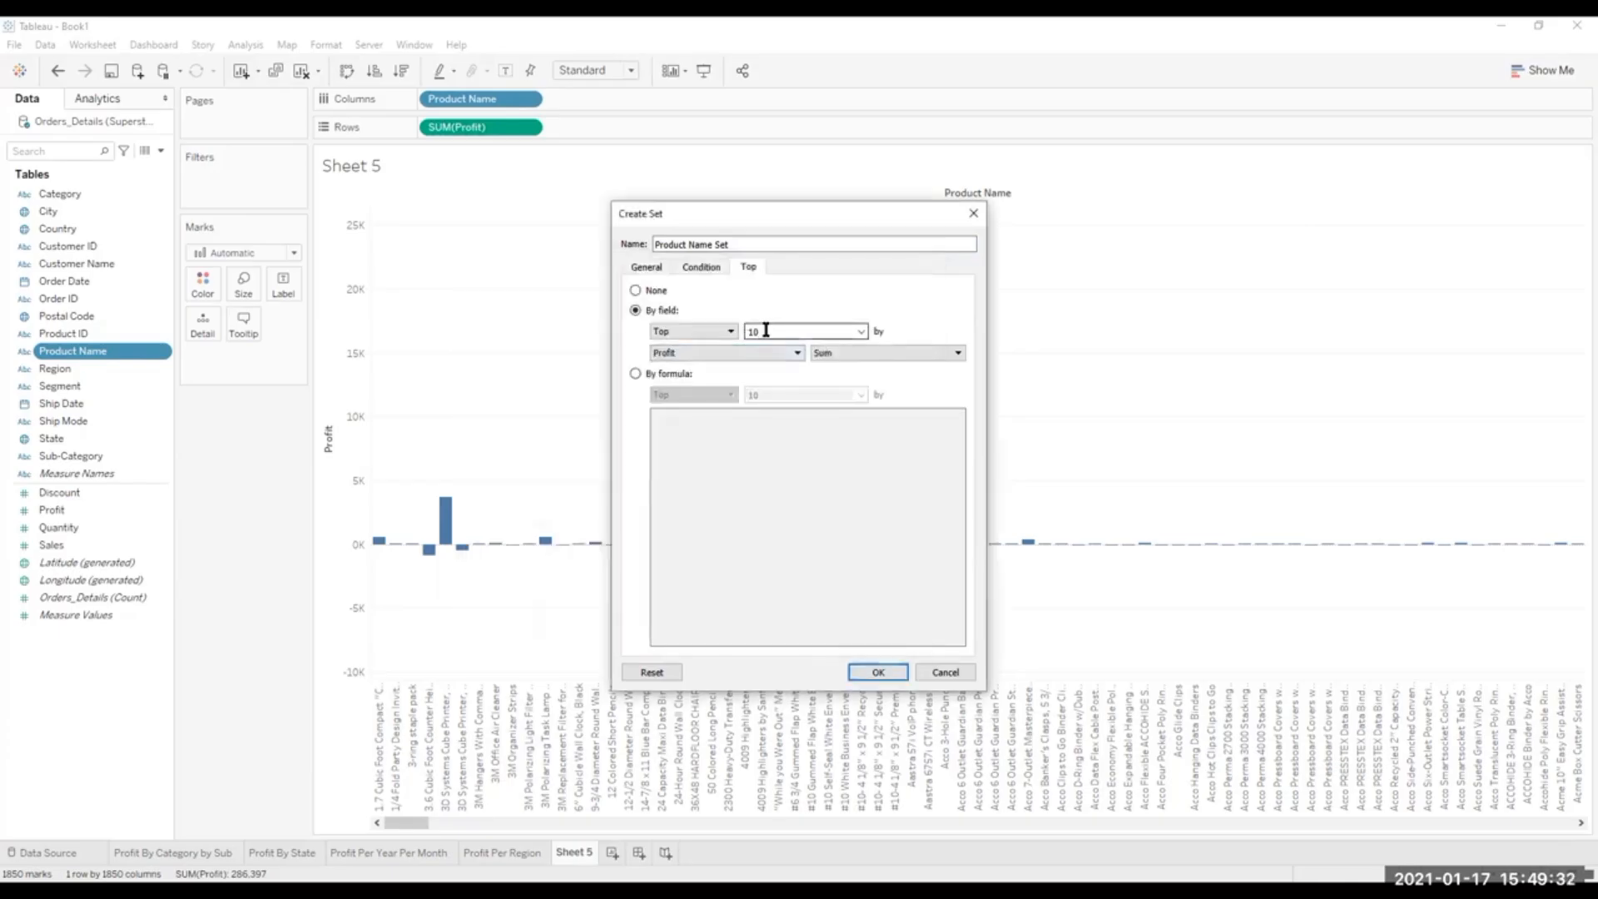
pyautogui.click(635, 373)
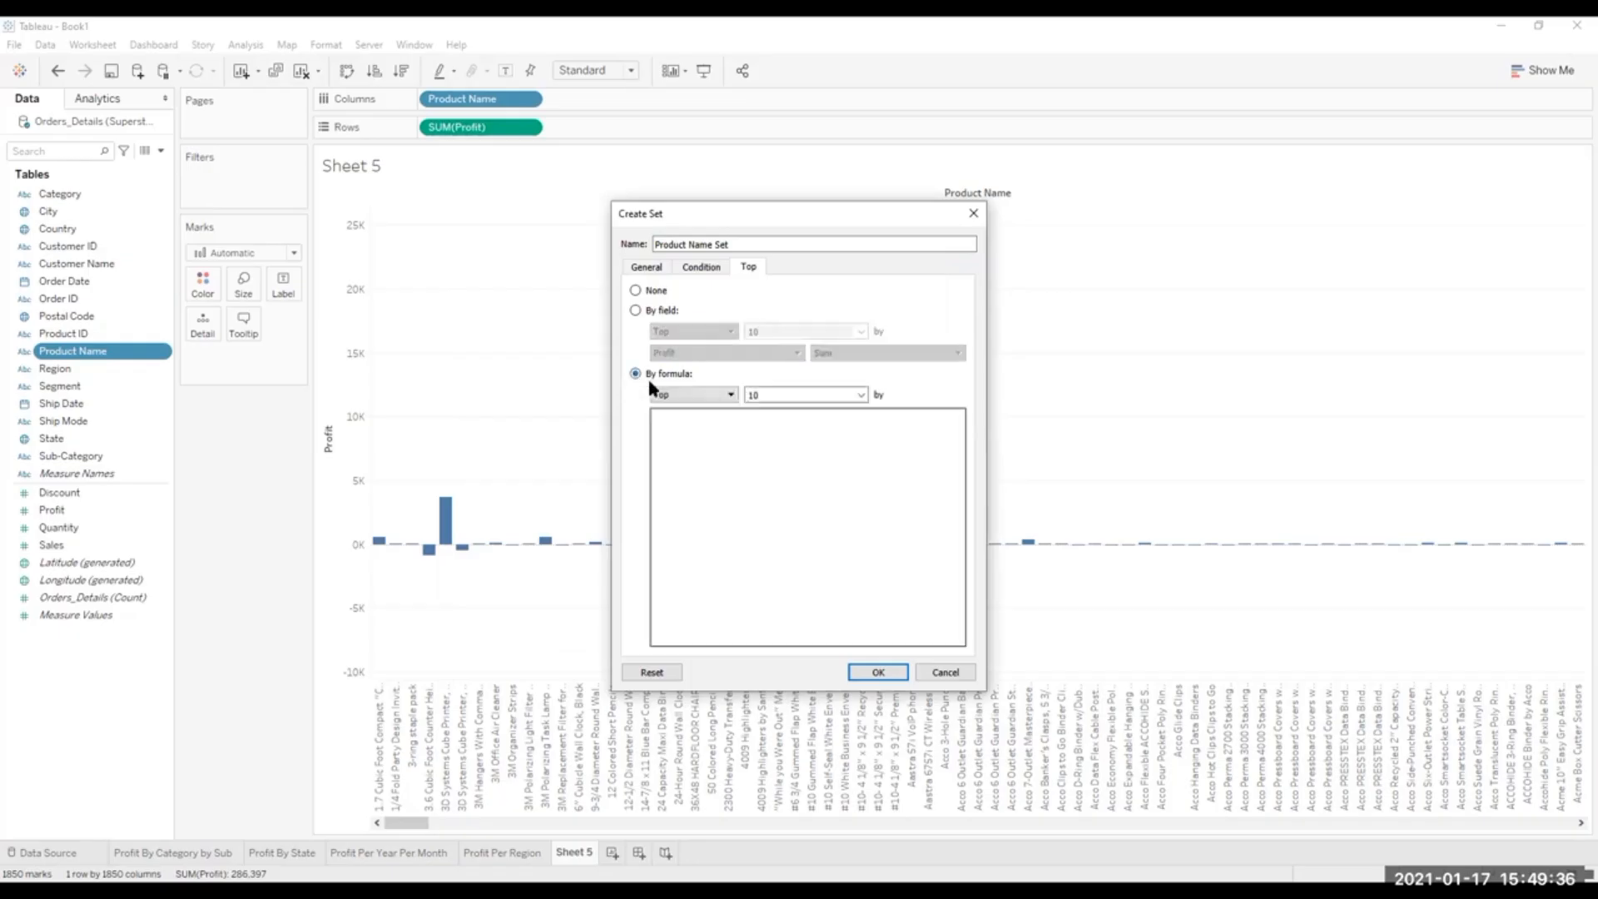
pyautogui.click(639, 313)
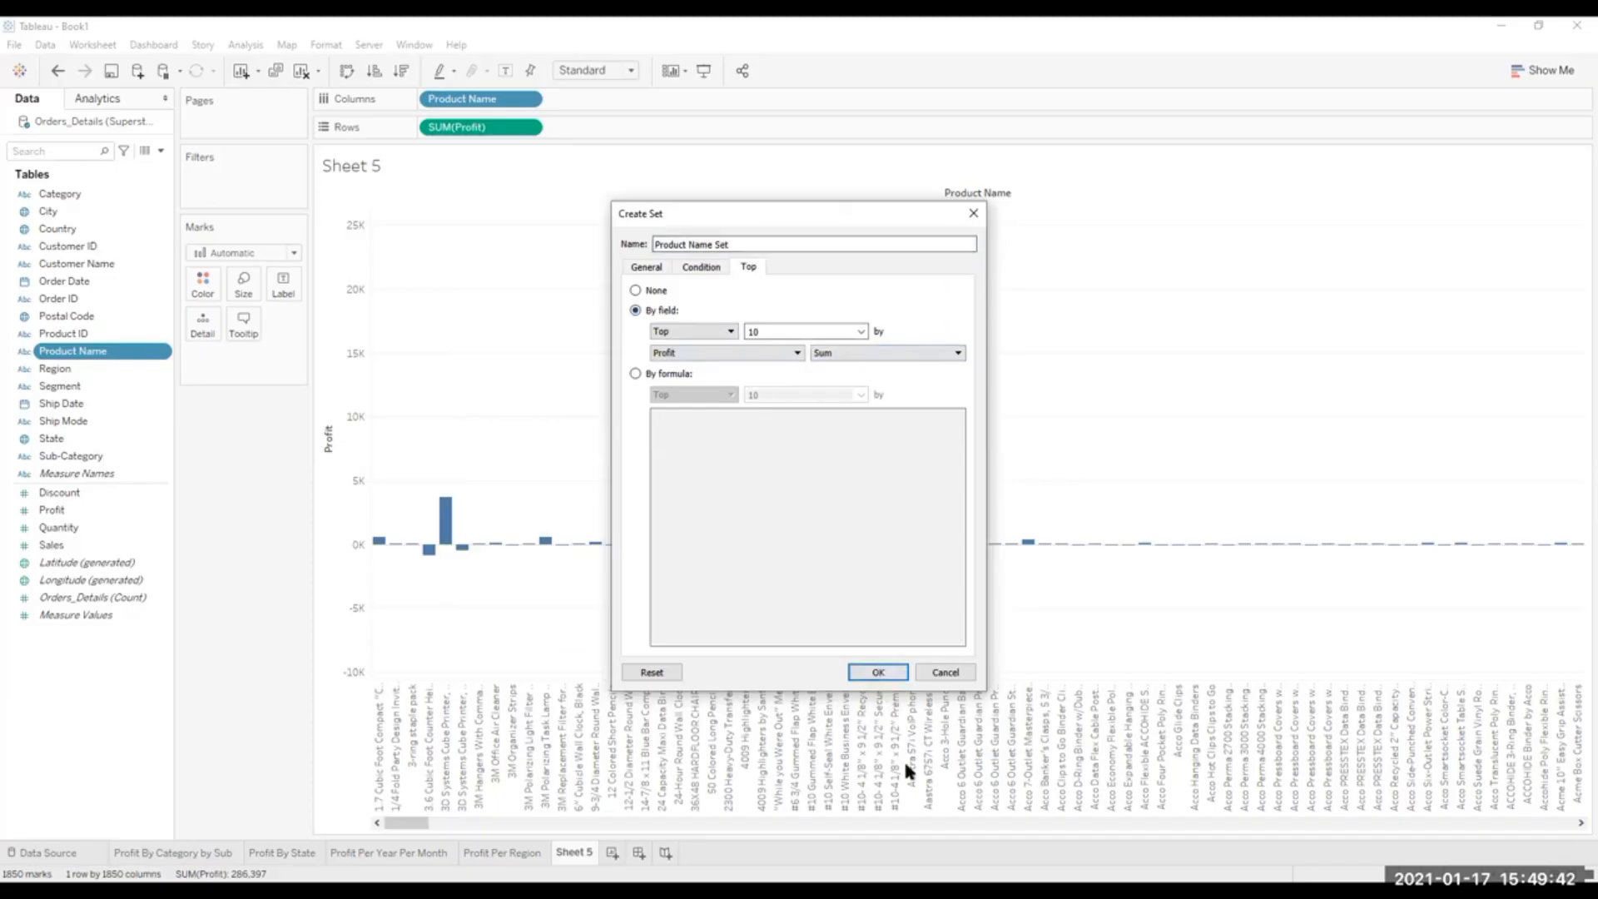
# Create the Product Name Set and filter the profit chart with it.
pyautogui.click(877, 670)
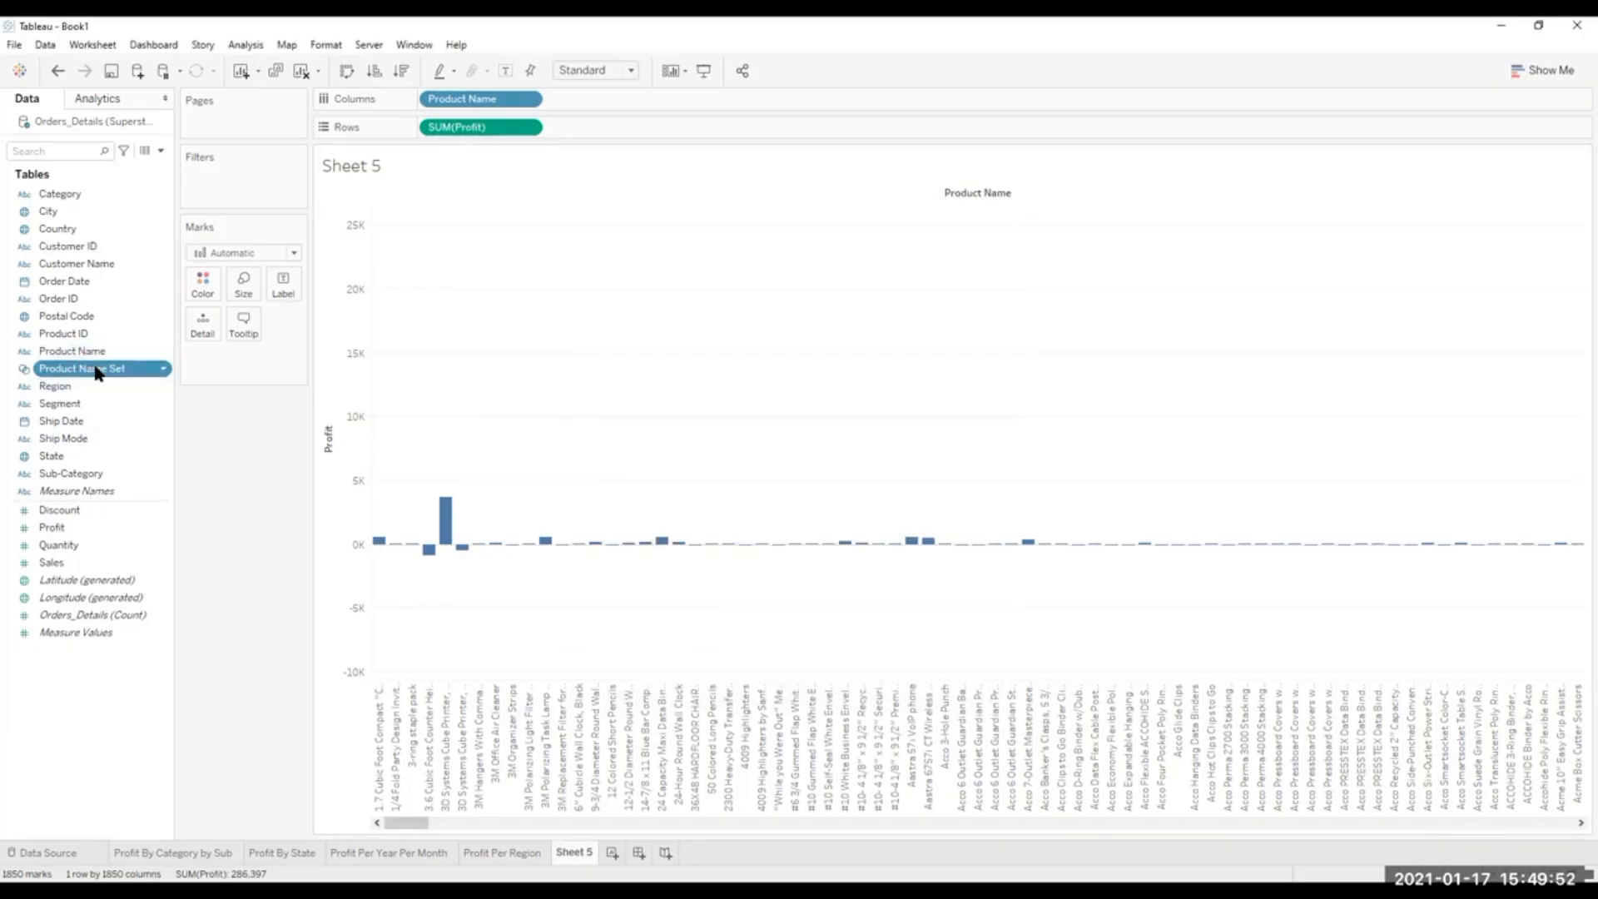
pyautogui.moveTo(92, 371); pyautogui.dragTo(242, 174)
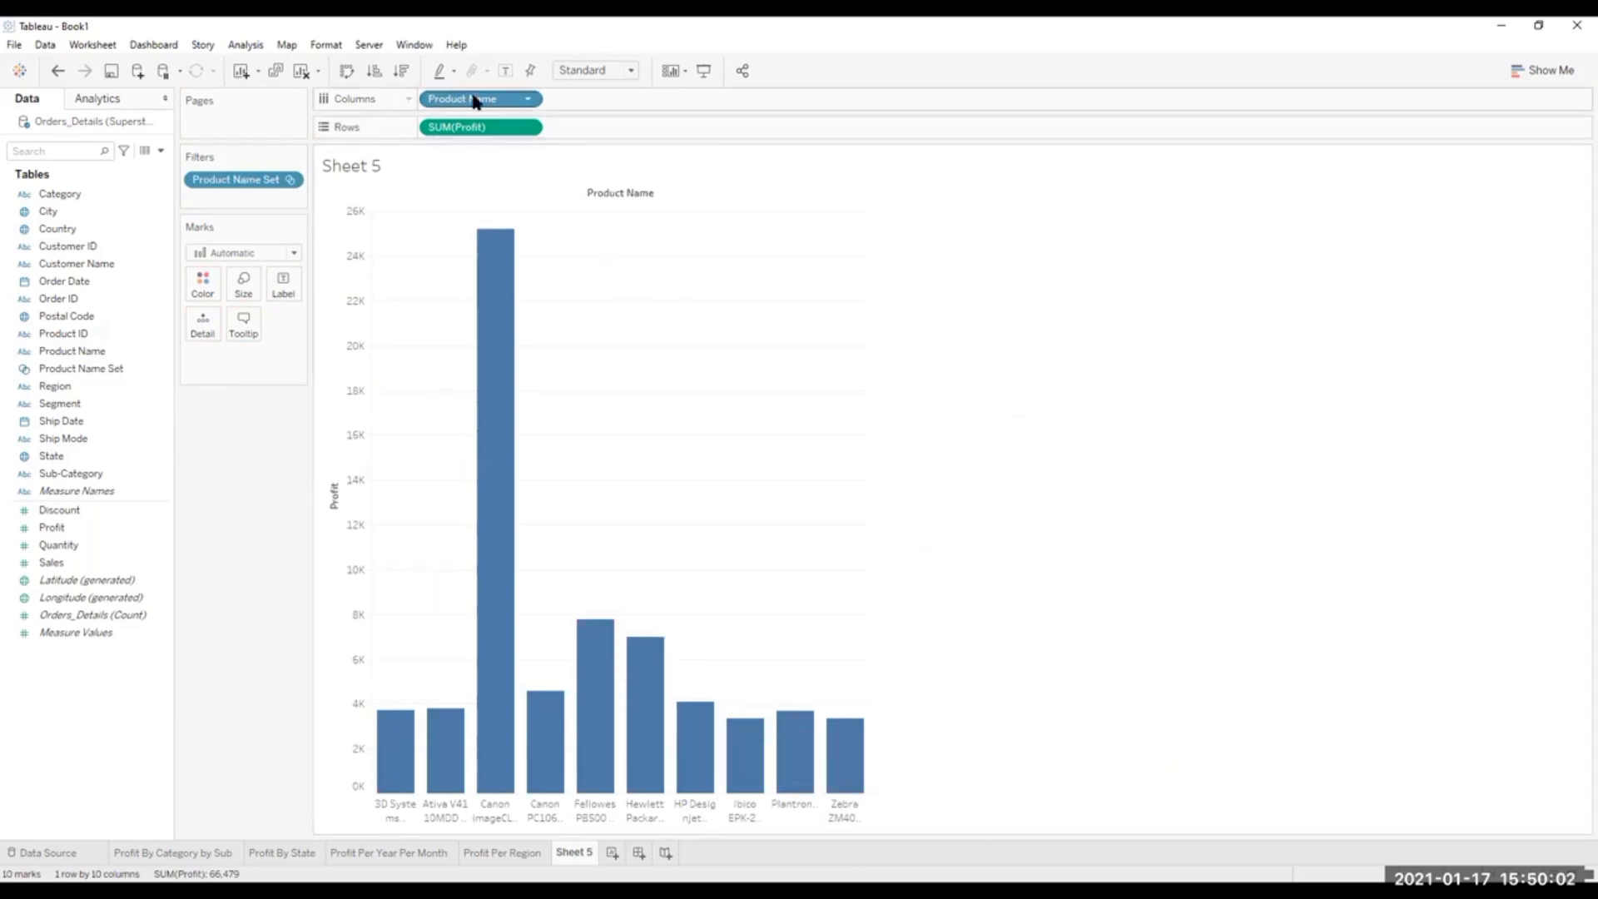
# Replace Product Name on the columns with Product ID, filtered to the top 10 by sum of Profit.
pyautogui.moveTo(486, 99); pyautogui.dragTo(502, 149)
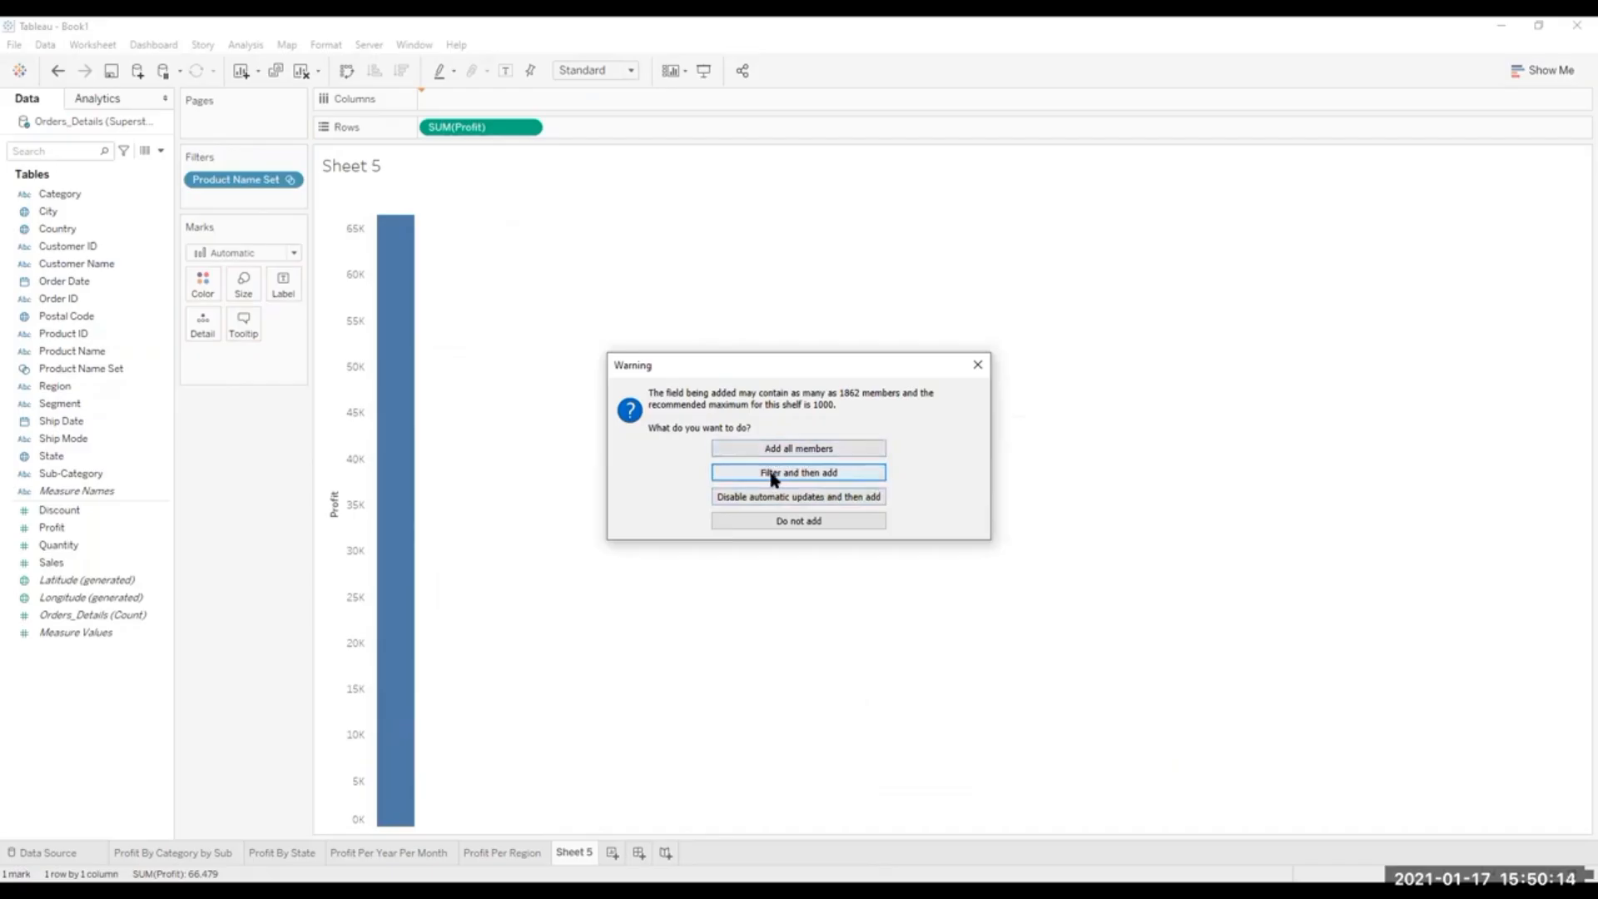
pyautogui.click(816, 475)
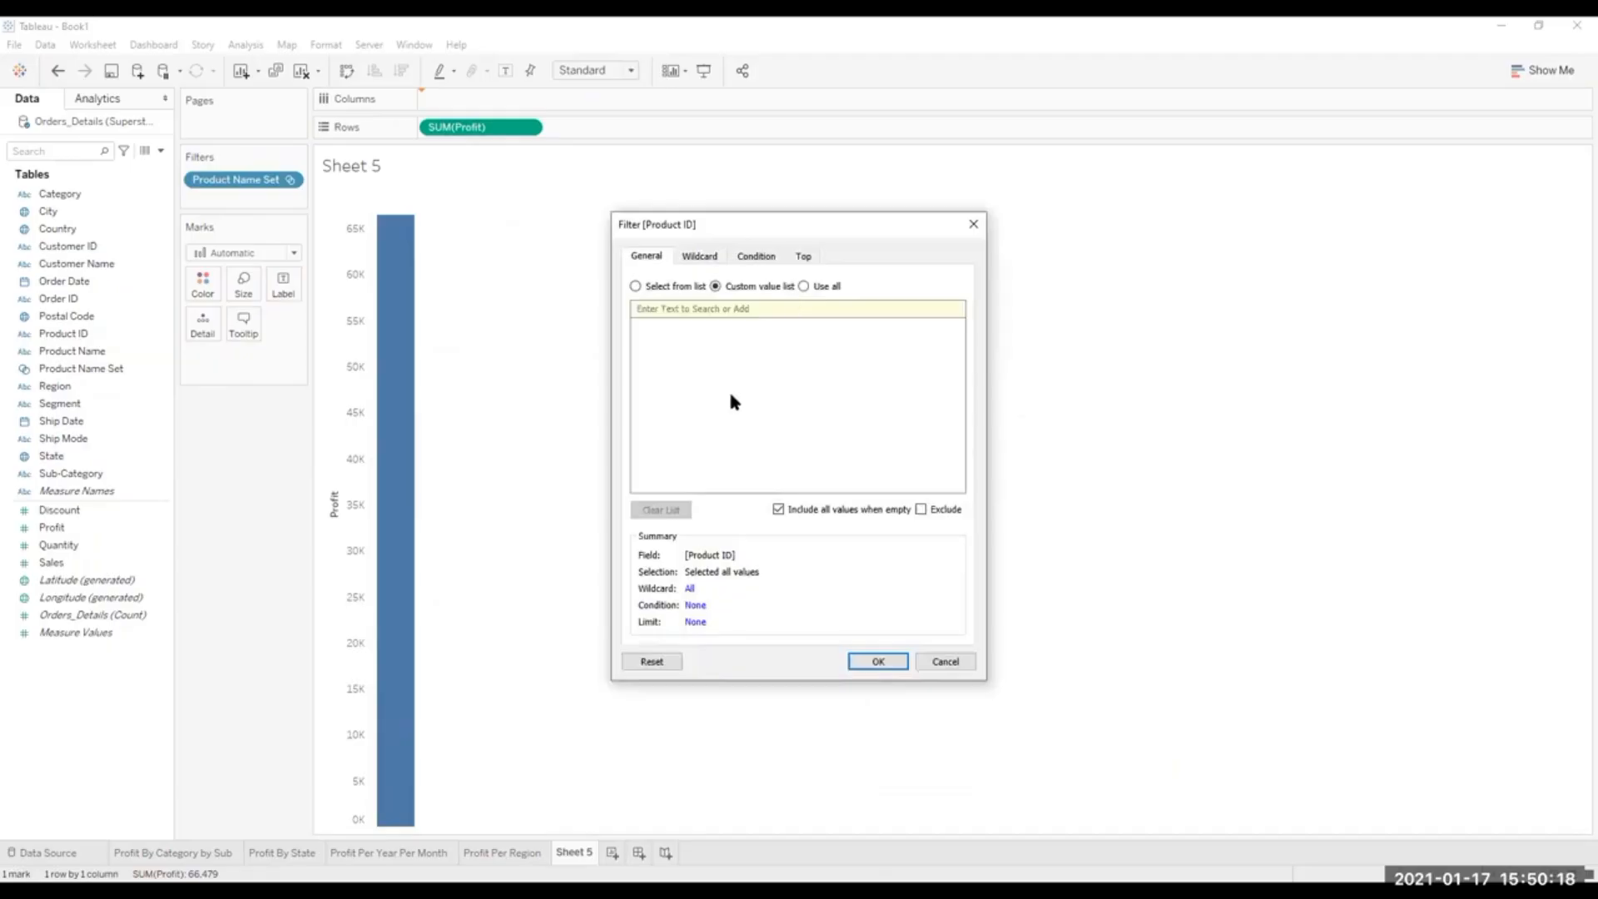
pyautogui.click(804, 256)
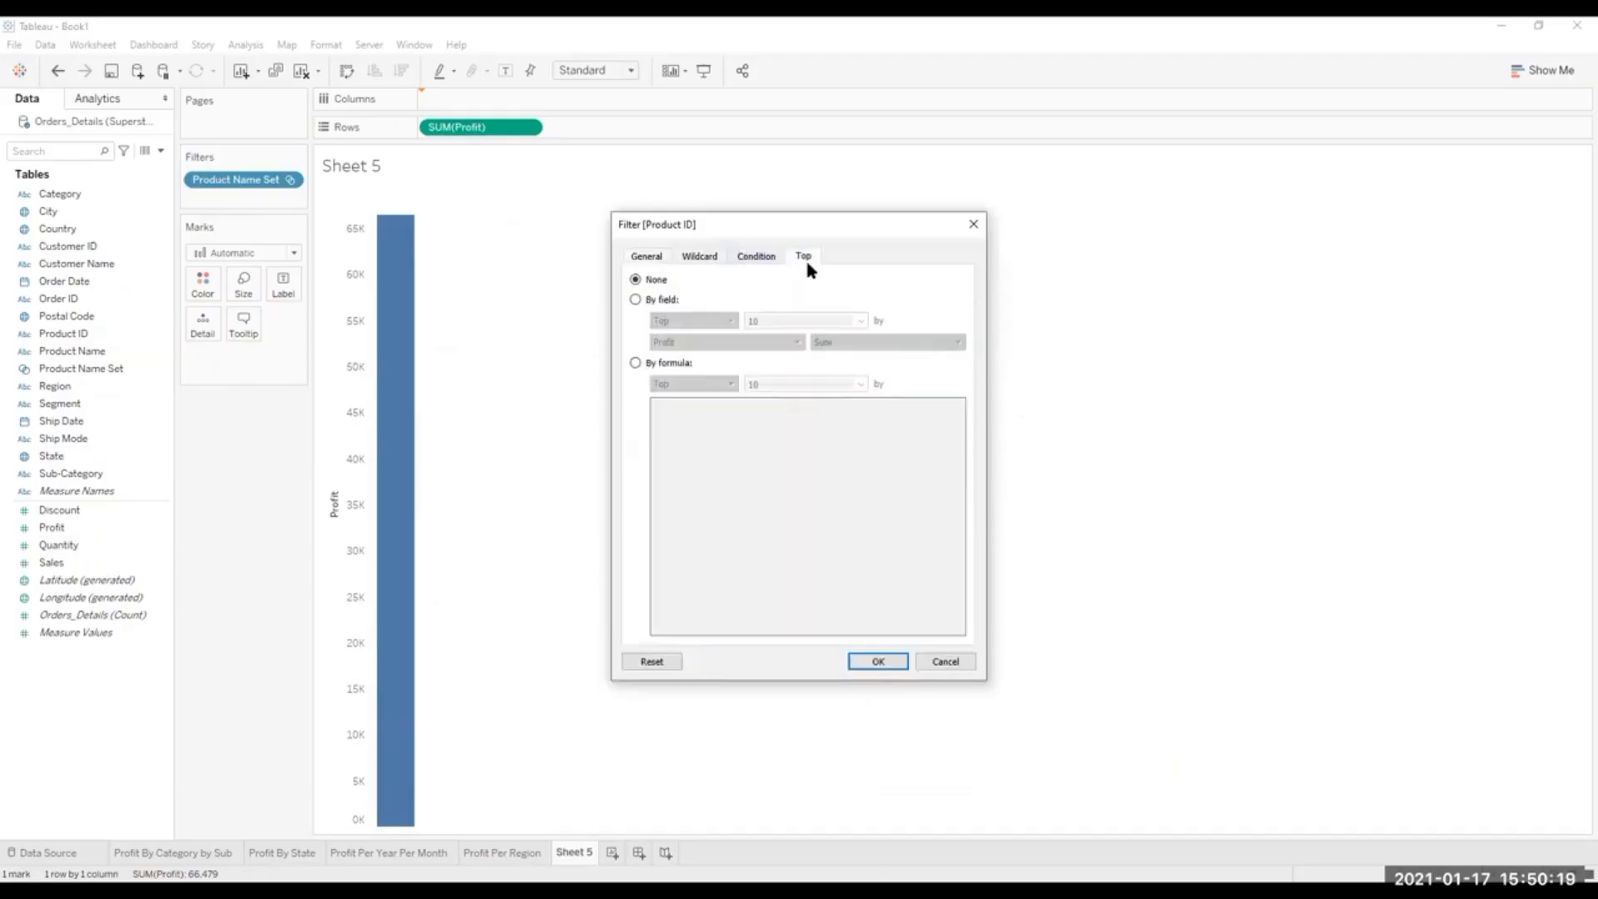
pyautogui.click(635, 299)
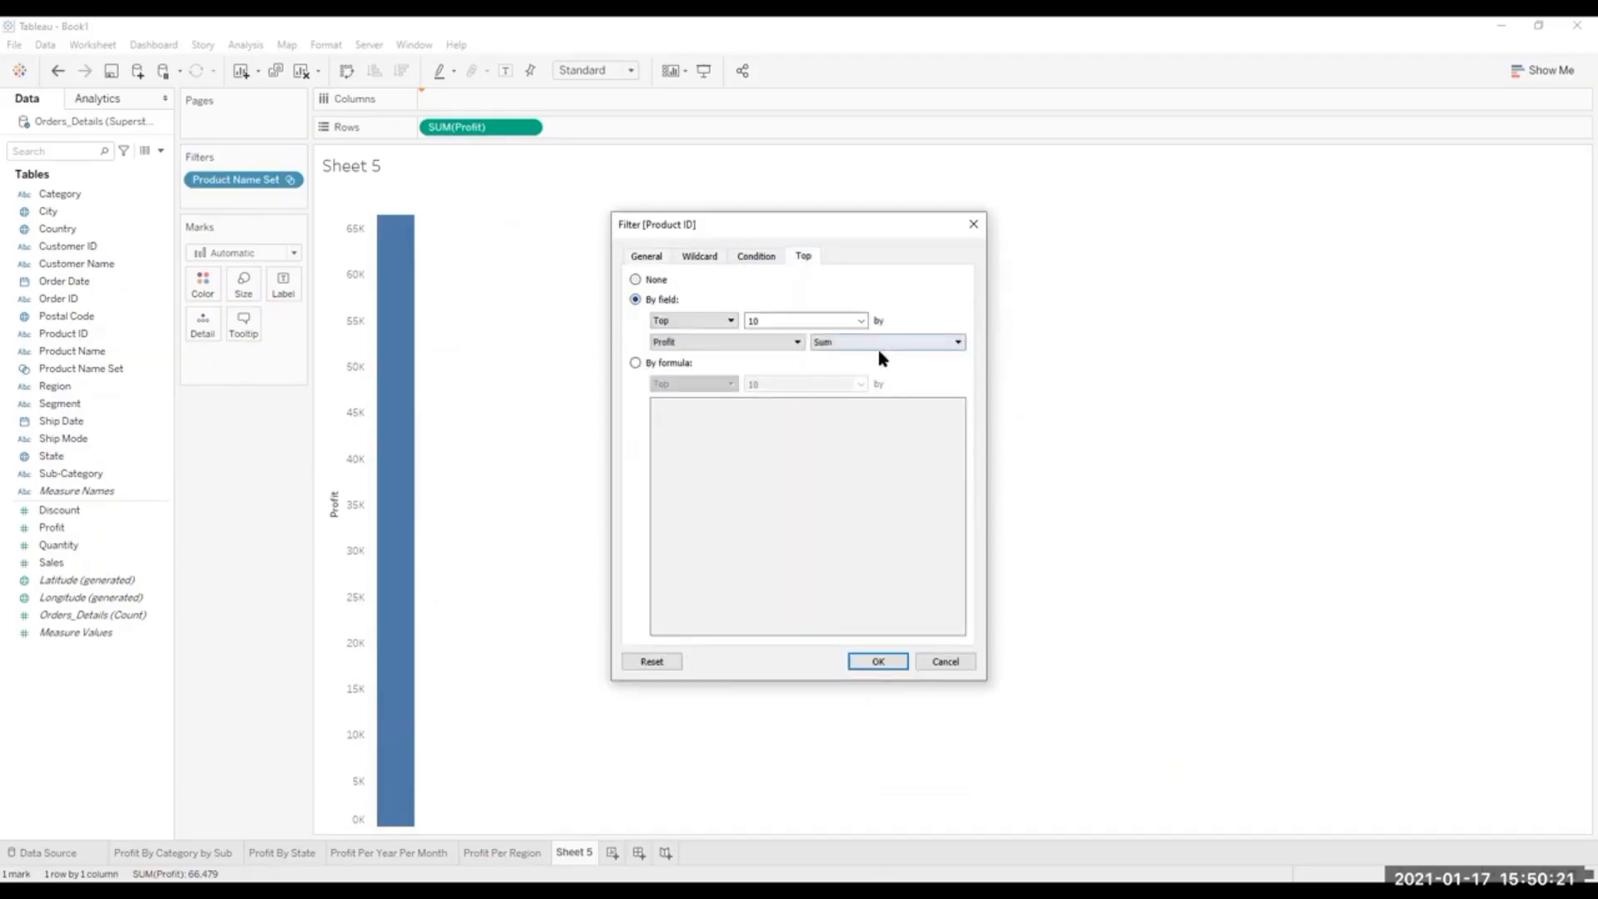
pyautogui.click(887, 662)
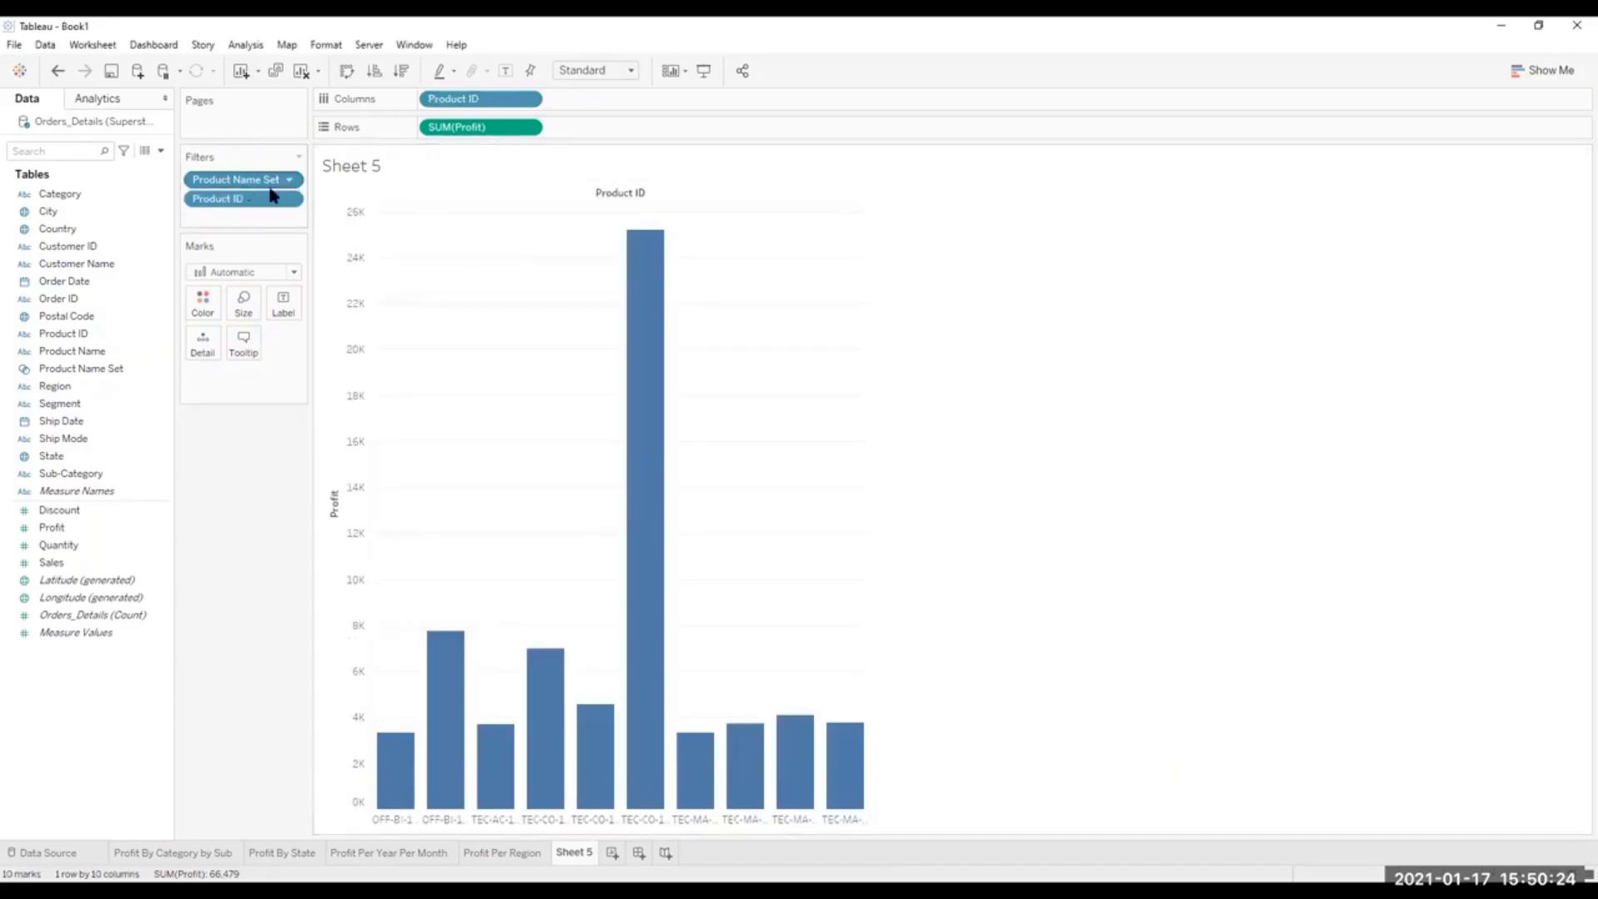
# Try to rebuild the chart with Product Name on columns and the Product Name Set filter in place of Product ID.
pyautogui.moveTo(236, 178); pyautogui.dragTo(34, 306)
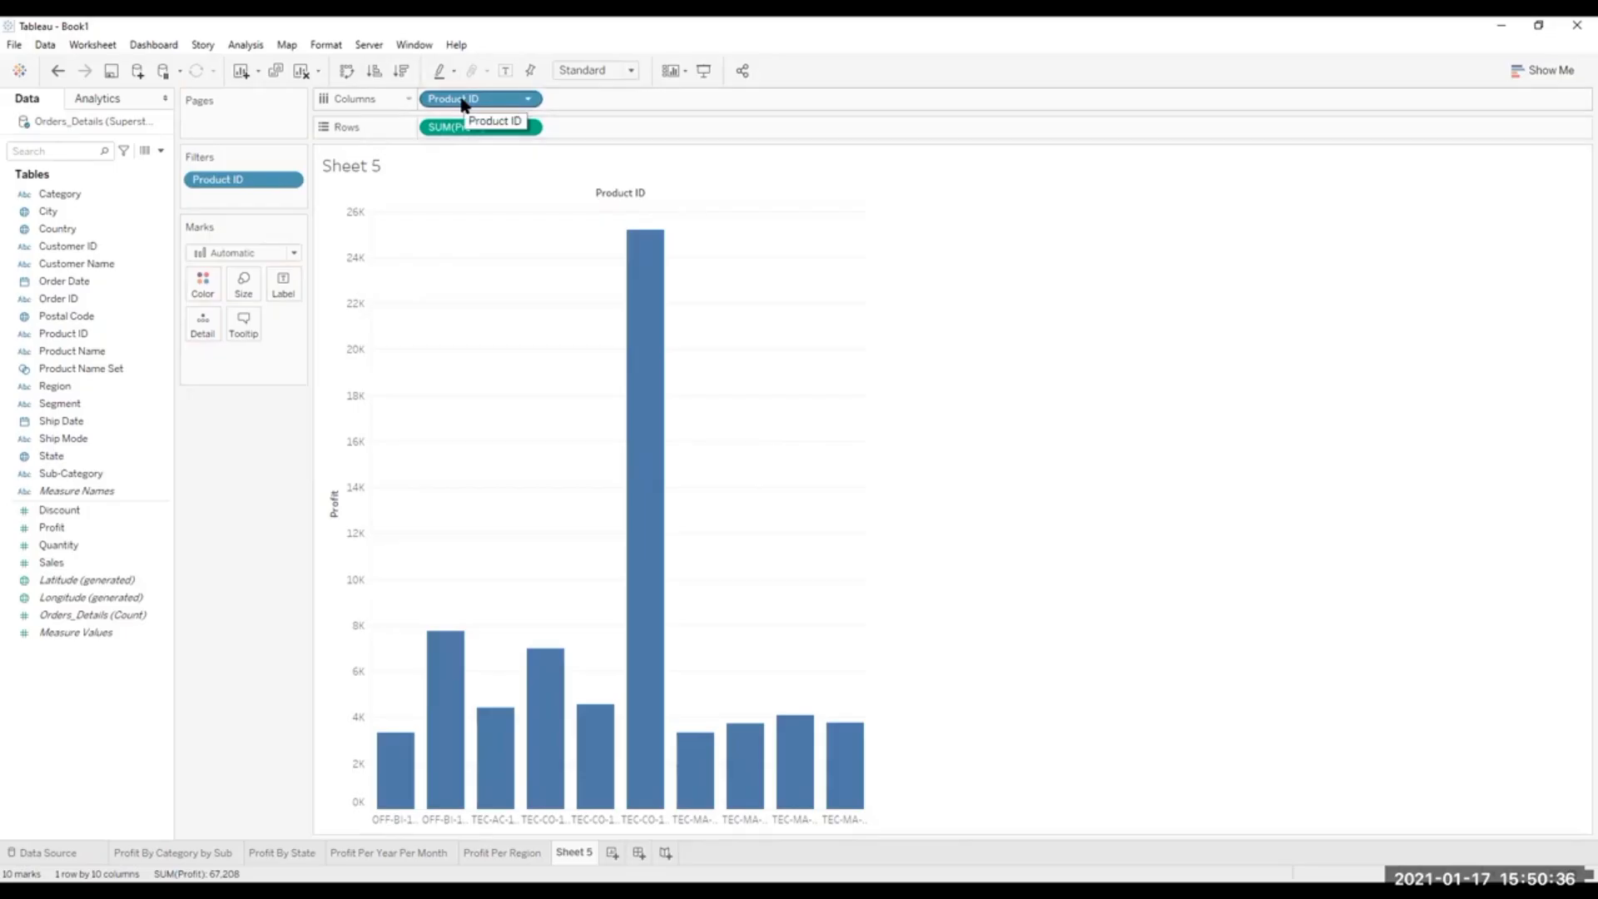
pyautogui.moveTo(463, 104); pyautogui.dragTo(79, 356)
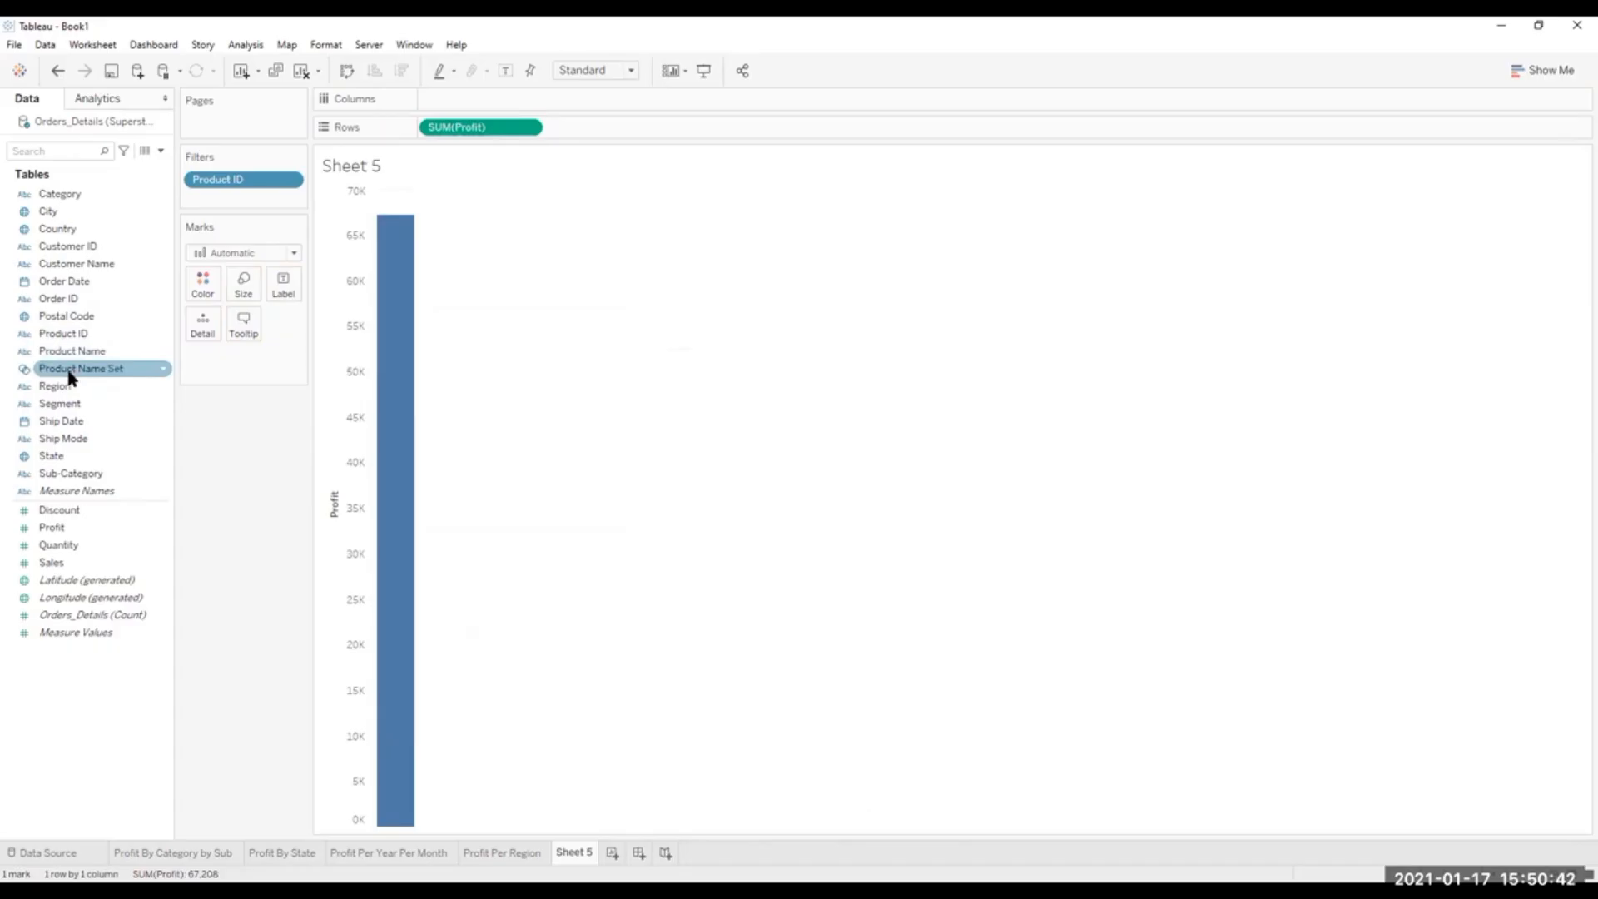
pyautogui.moveTo(71, 379); pyautogui.dragTo(464, 98)
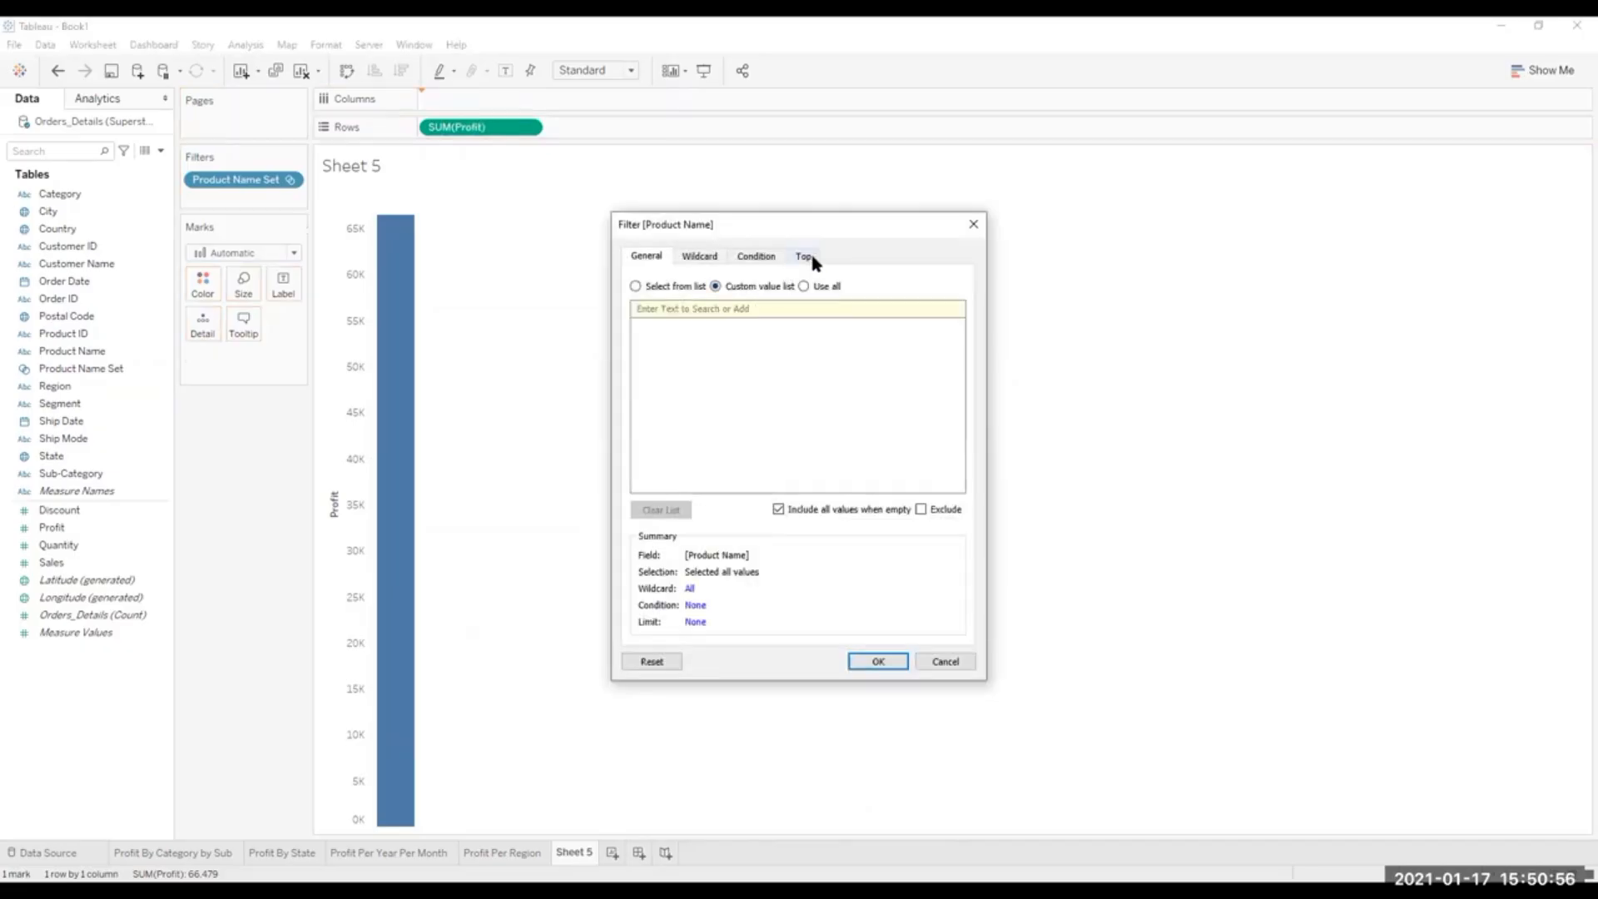
pyautogui.click(803, 256)
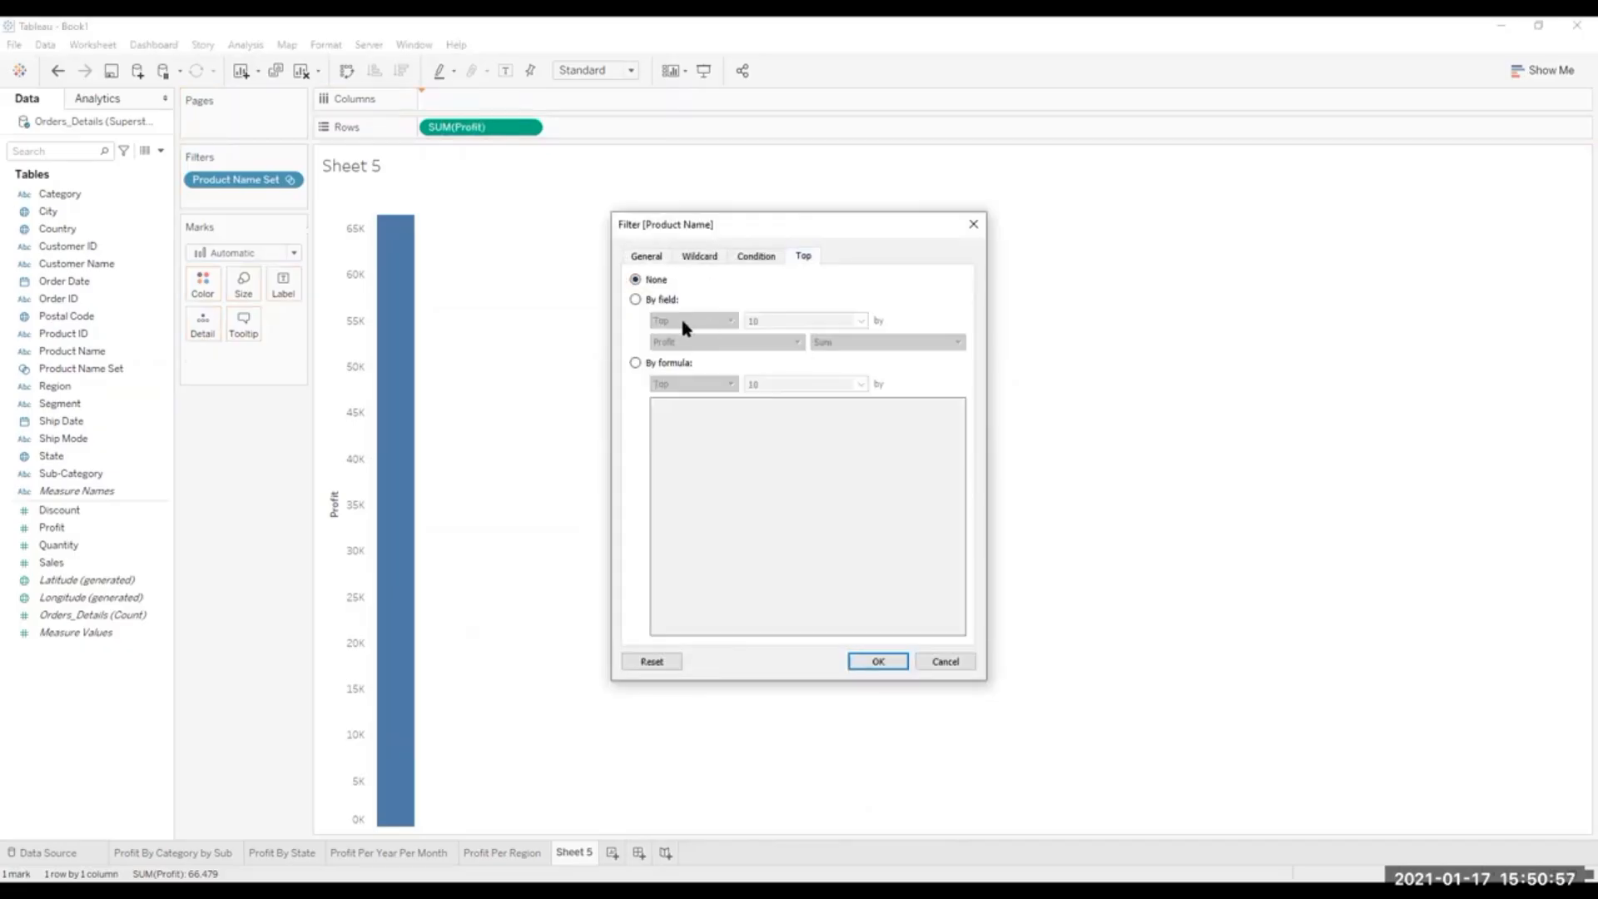
pyautogui.click(973, 223)
# Undo the Product ID changes back to the Product Name chart filtered by the Product Name Set.
pyautogui.click(56, 72)
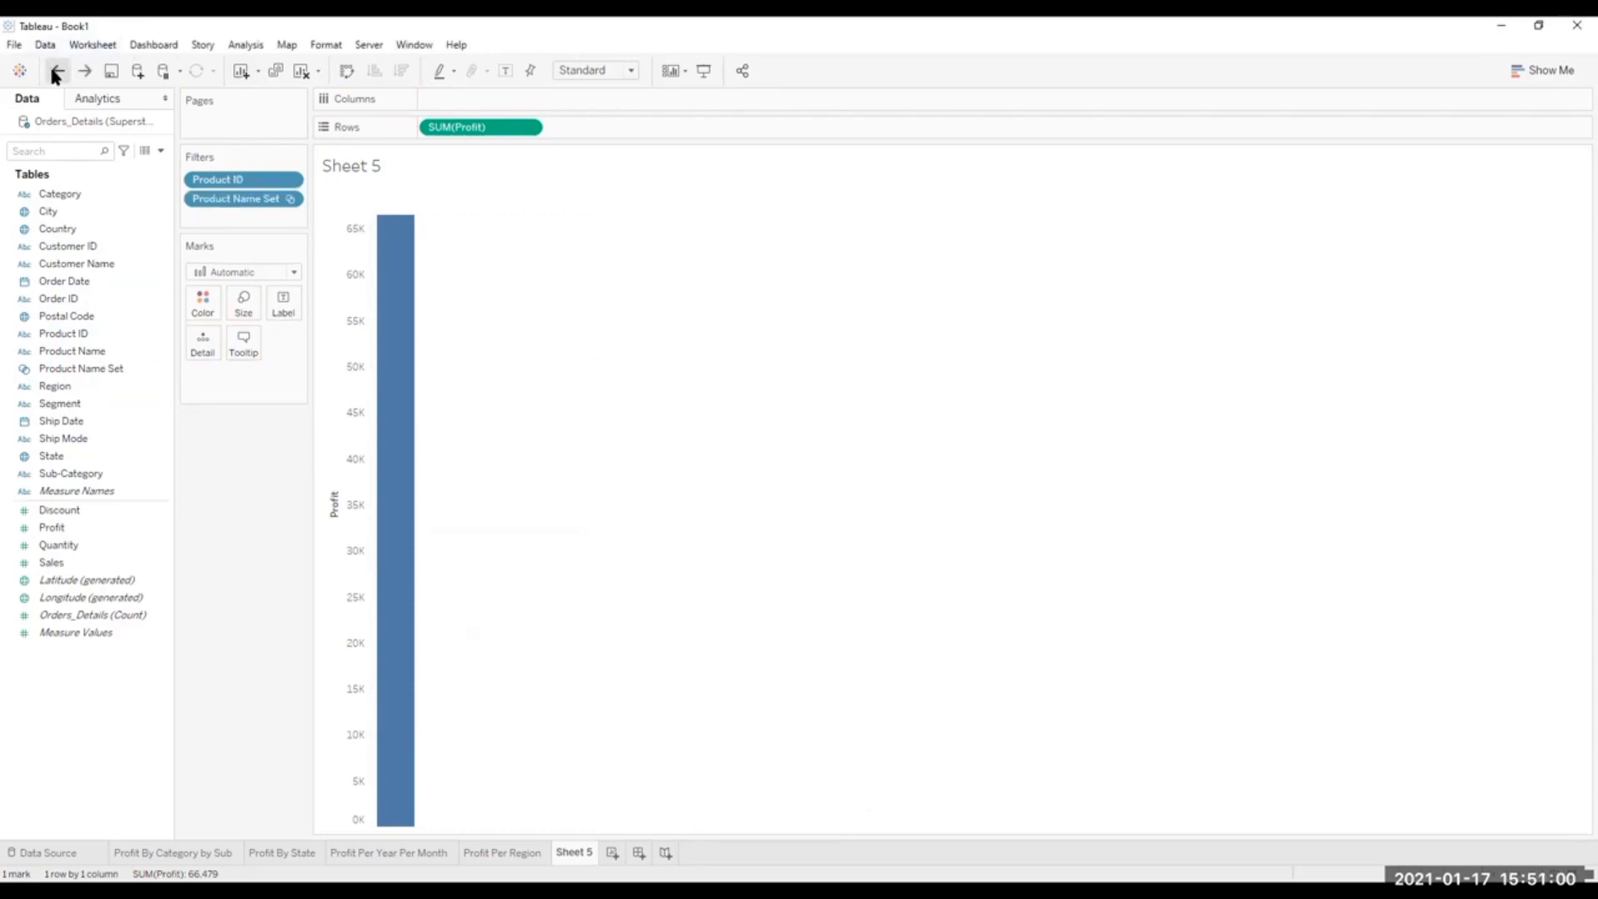
pyautogui.click(57, 72)
pyautogui.click(56, 71)
pyautogui.click(56, 72)
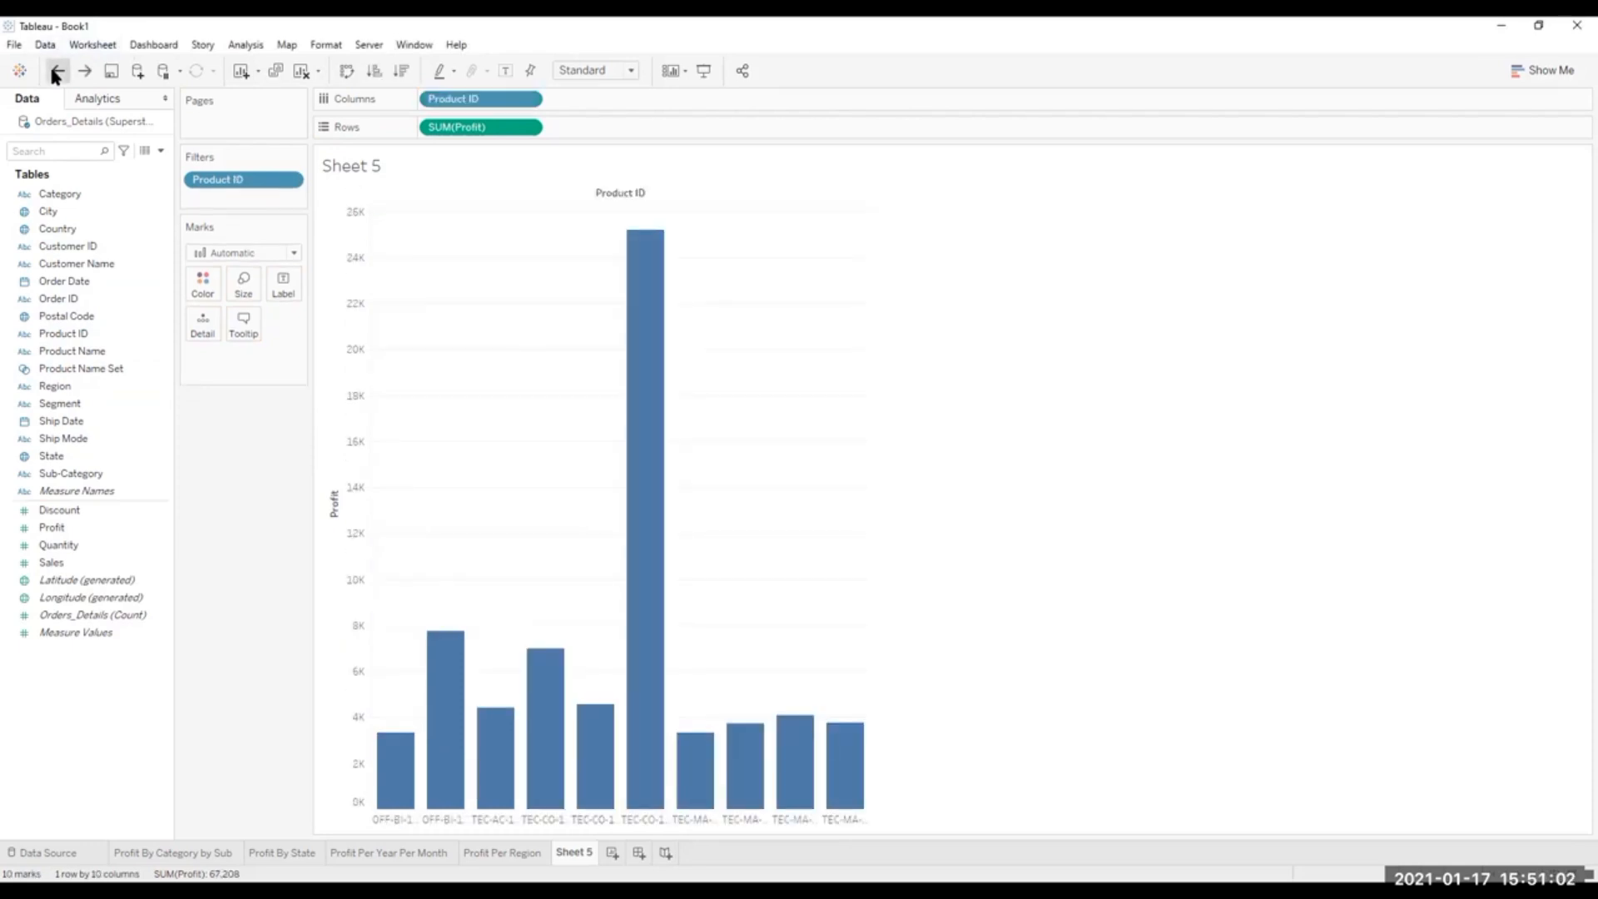
pyautogui.click(57, 71)
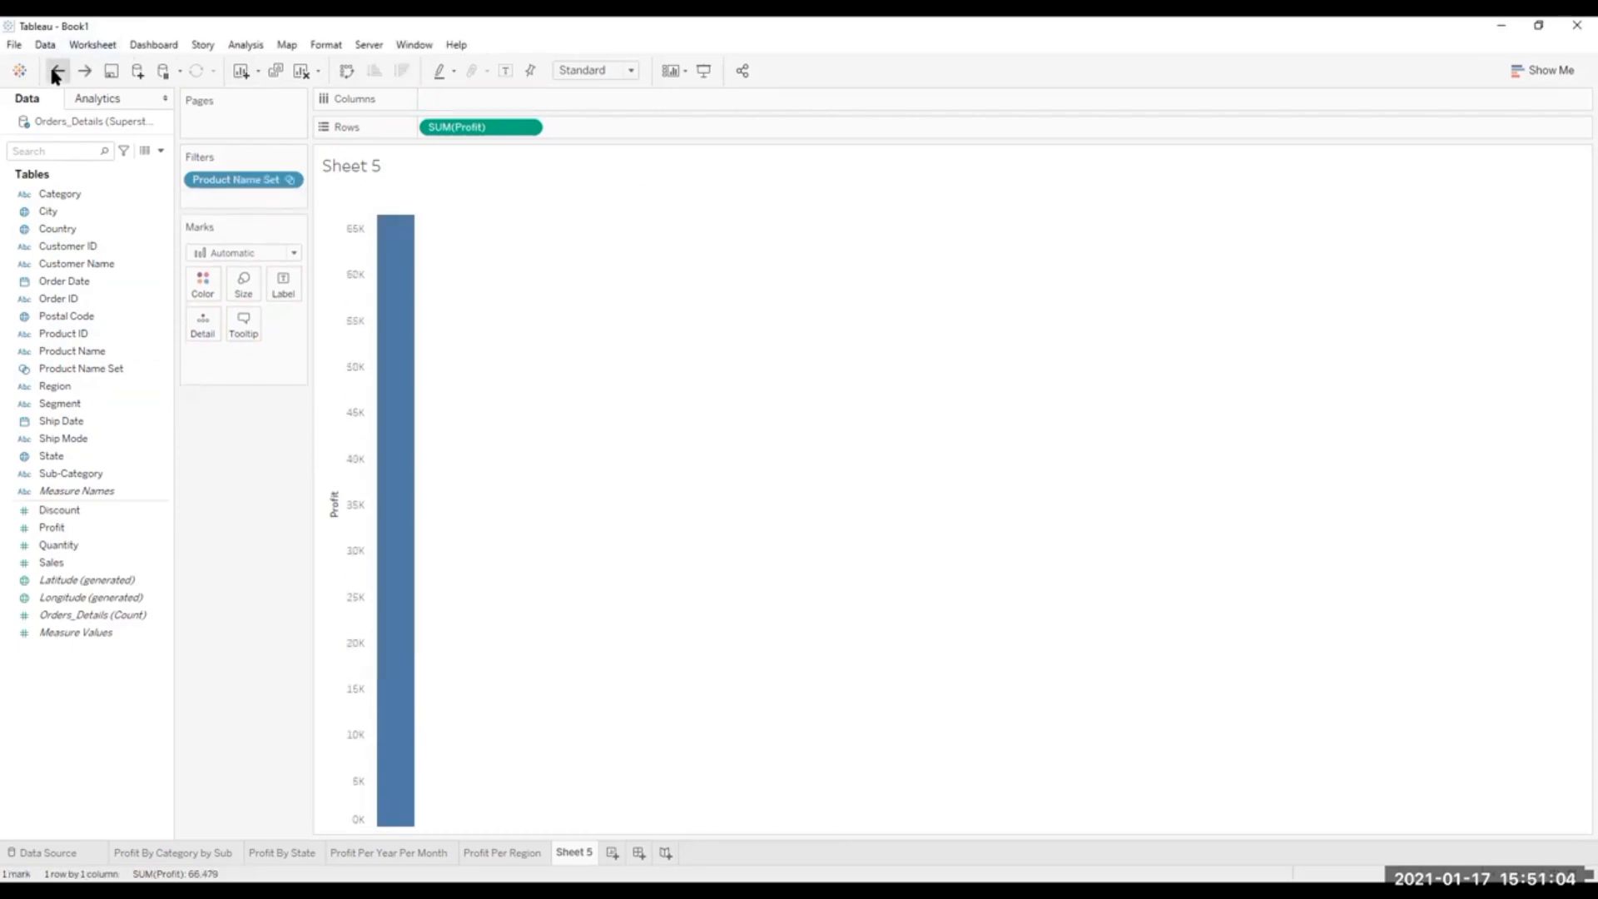
pyautogui.click(56, 72)
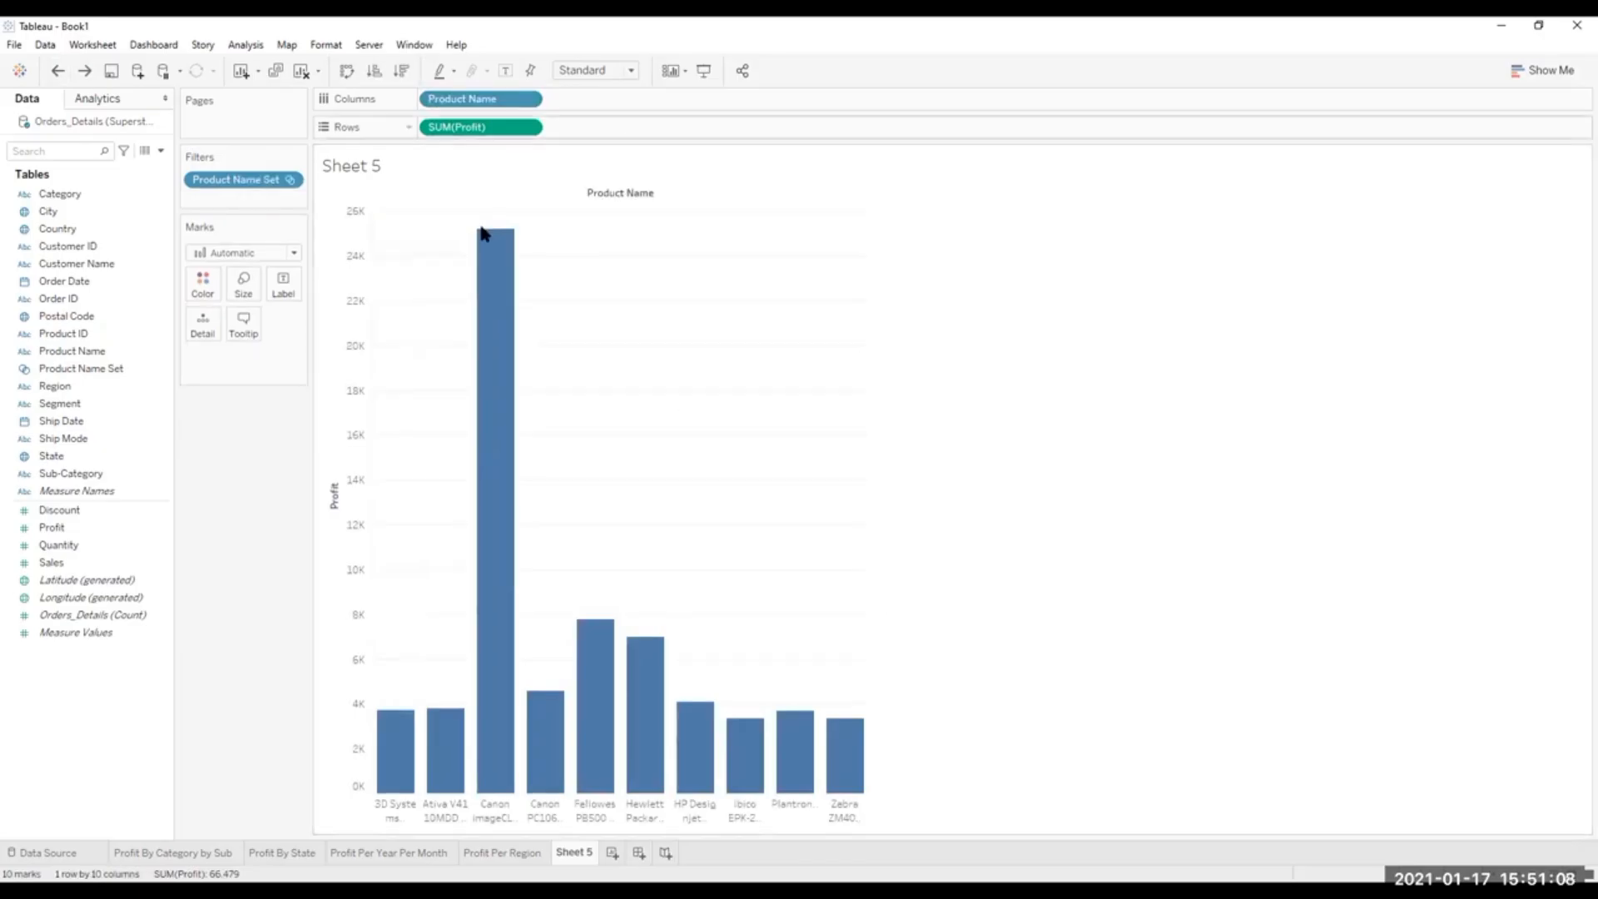
# Color the bars by sum of Profit using the Red-Green-Gold Diverging palette with the center value option enabled.
pyautogui.moveTo(47, 529)
pyautogui.mouseDown()
pyautogui.moveTo(168, 413)
pyautogui.moveTo(197, 284)
pyautogui.mouseUp()
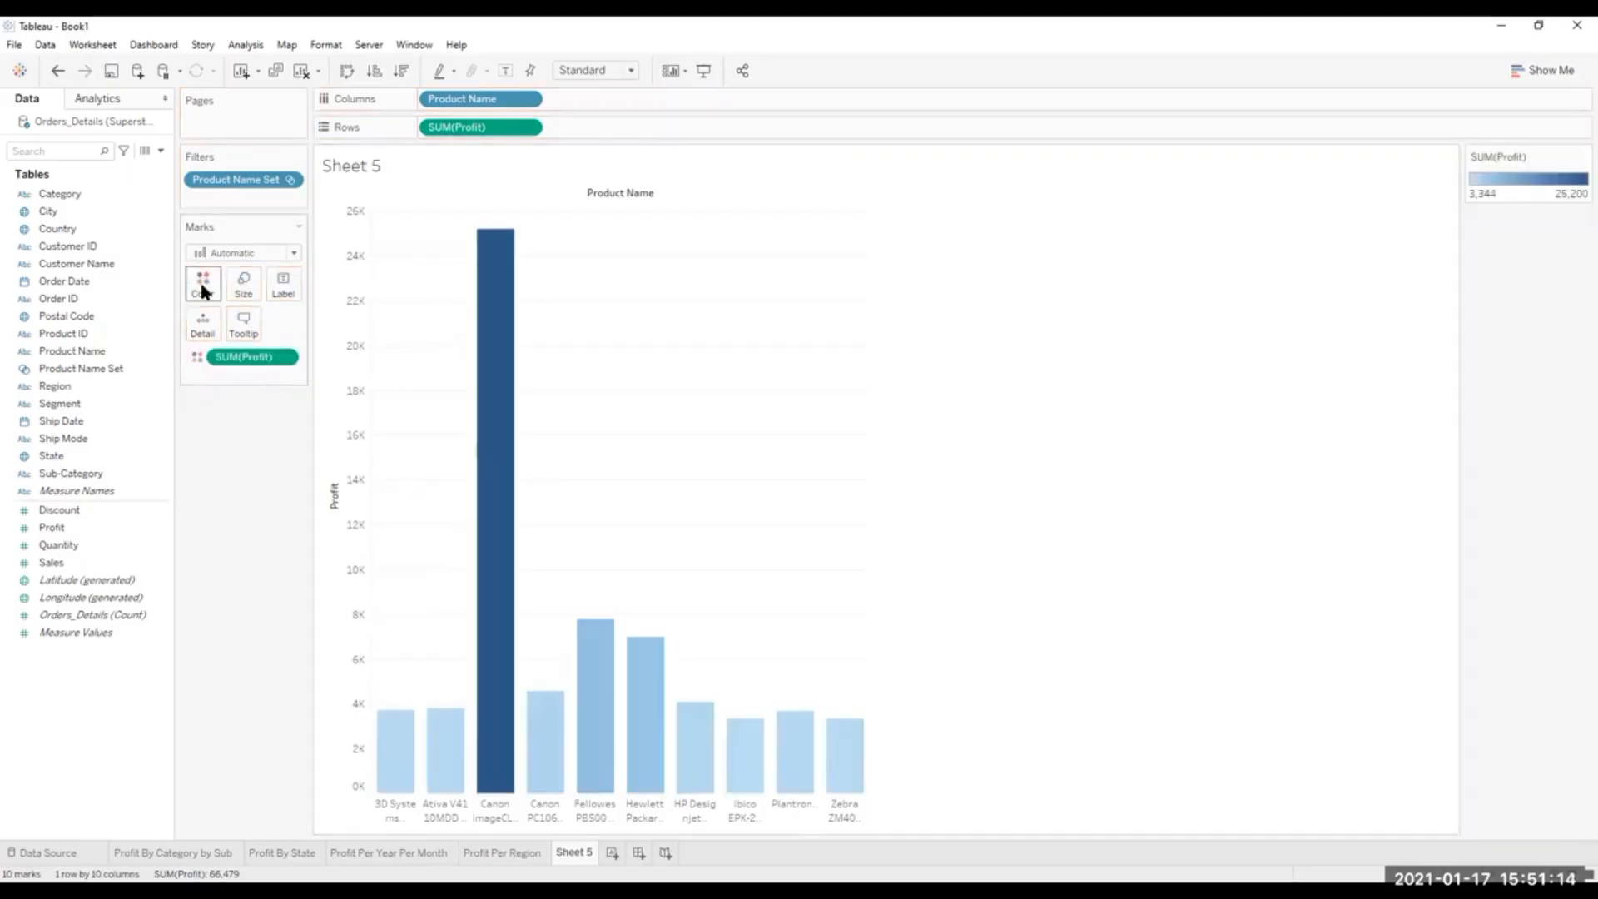
pyautogui.click(198, 278)
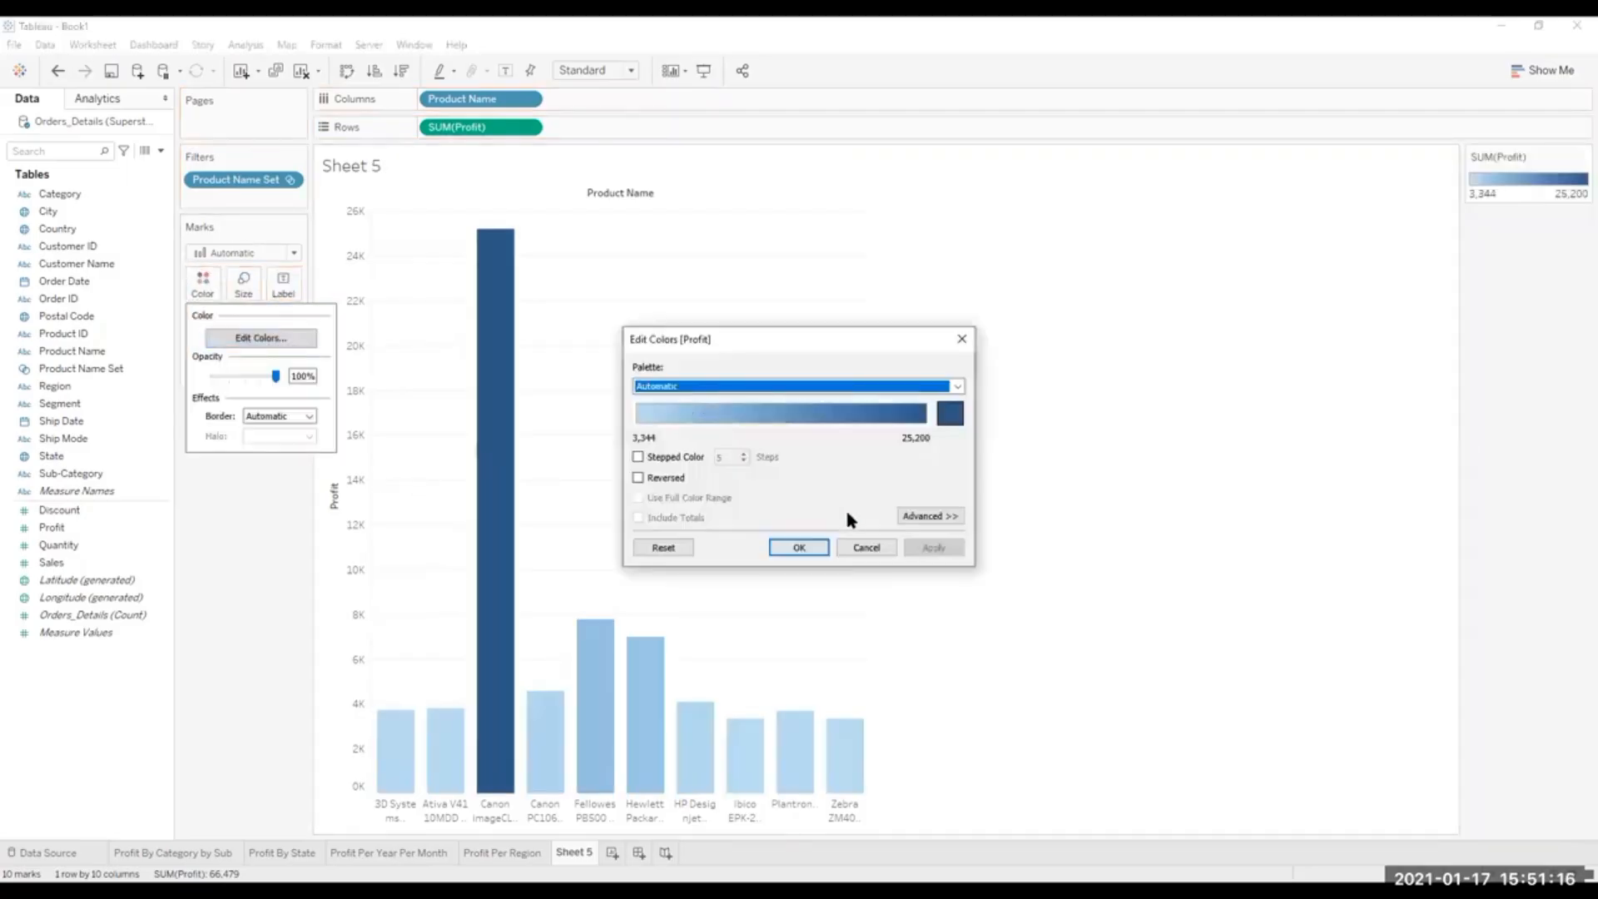
pyautogui.click(957, 386)
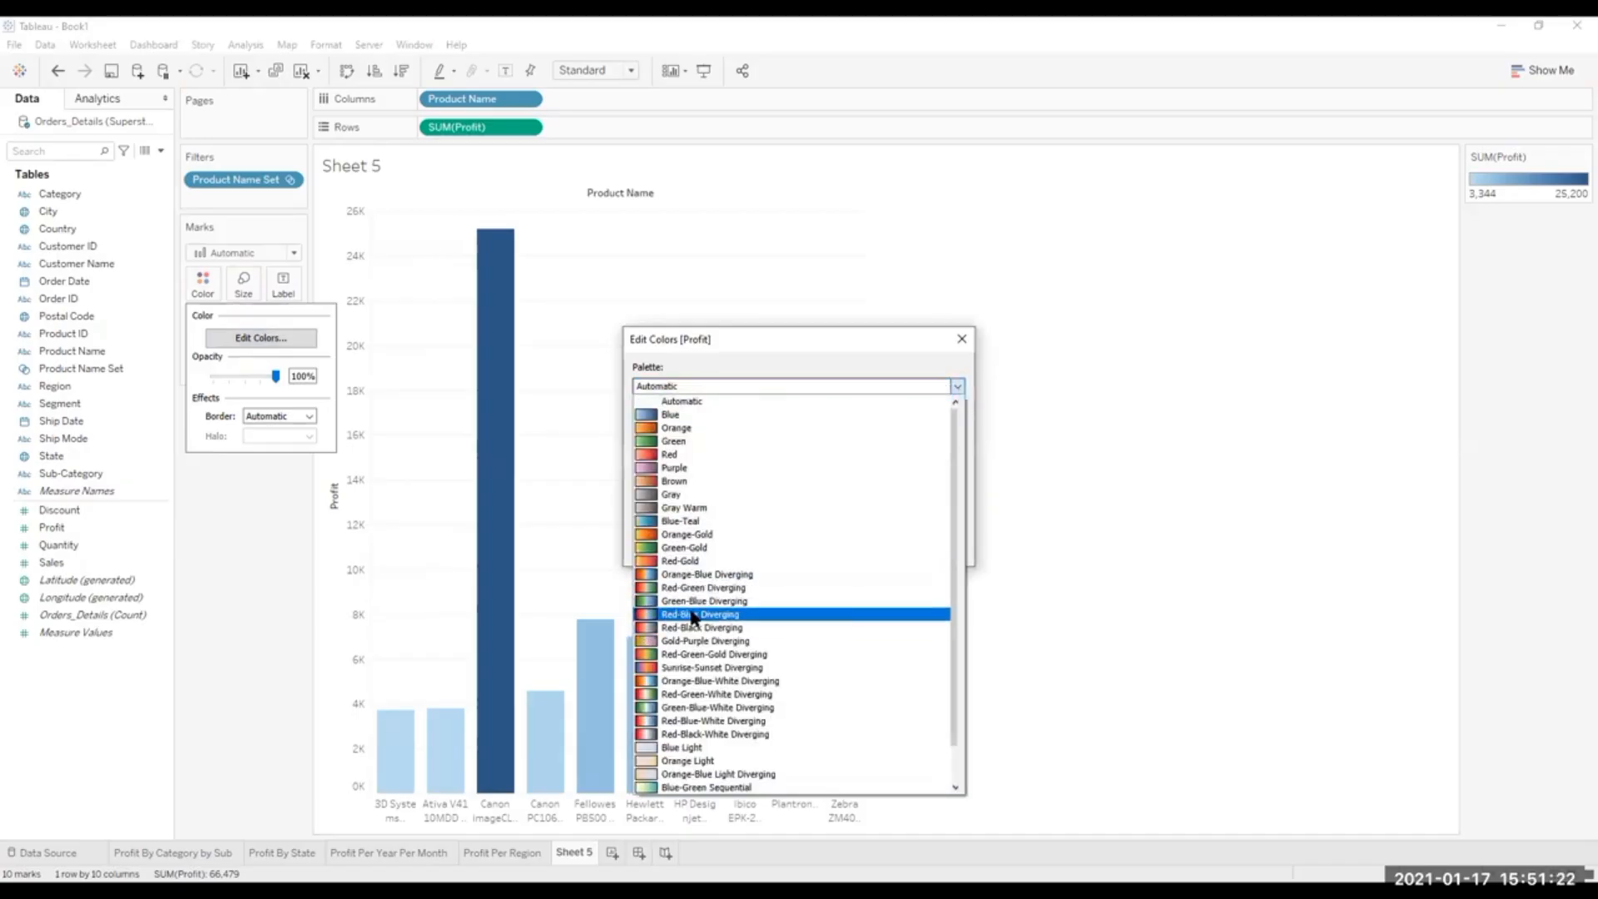
pyautogui.click(653, 655)
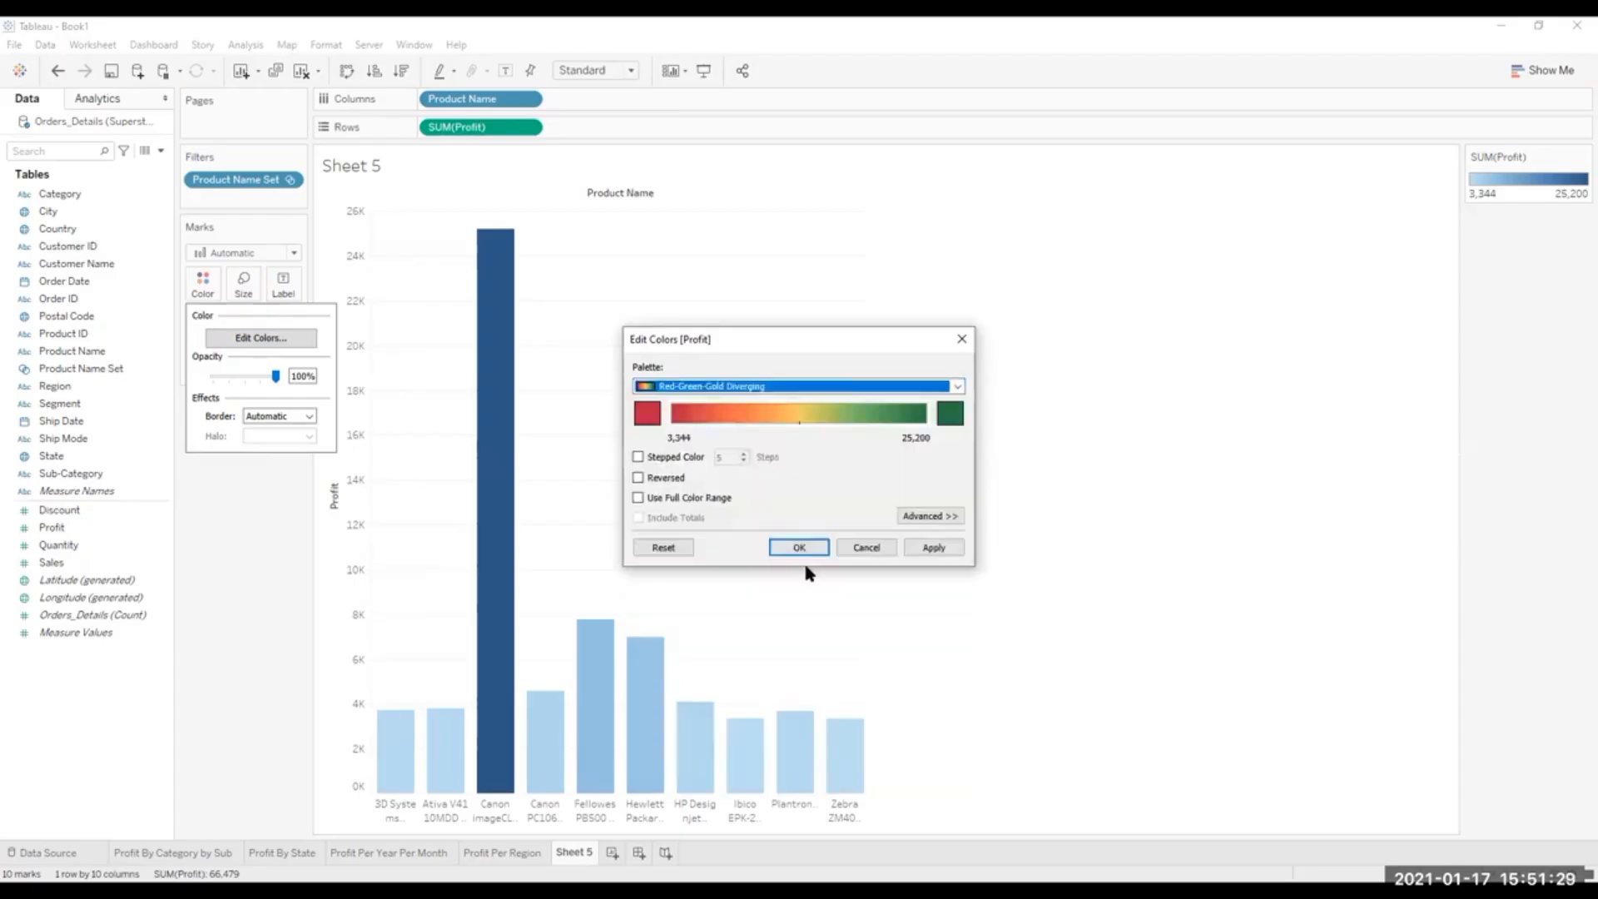
pyautogui.click(940, 516)
pyautogui.click(638, 587)
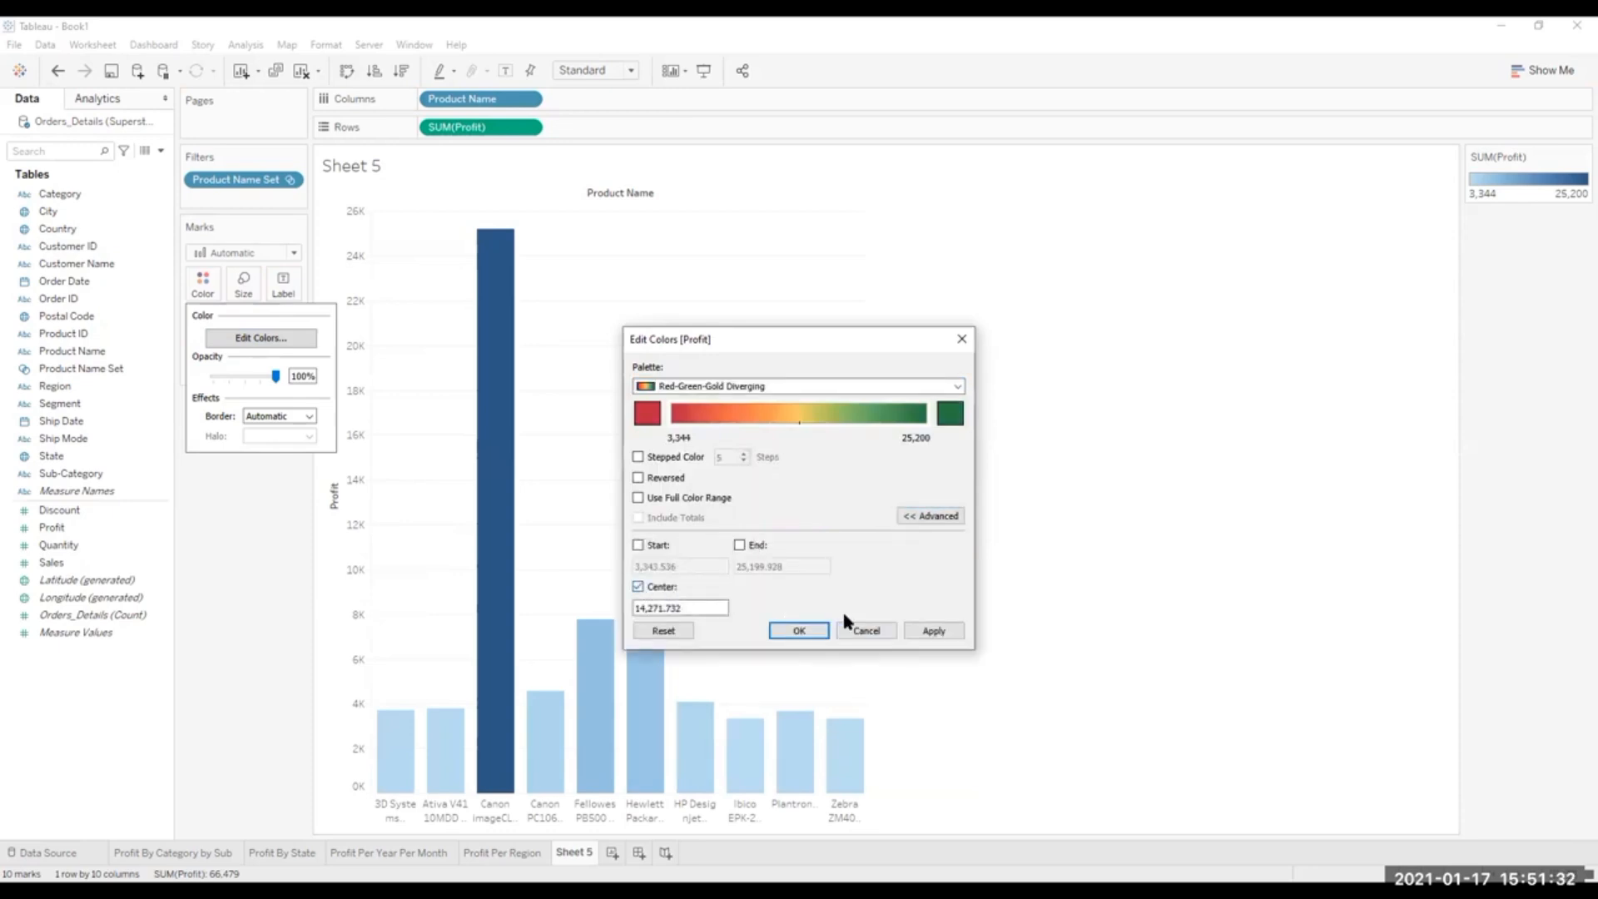
pyautogui.click(933, 631)
pyautogui.click(801, 633)
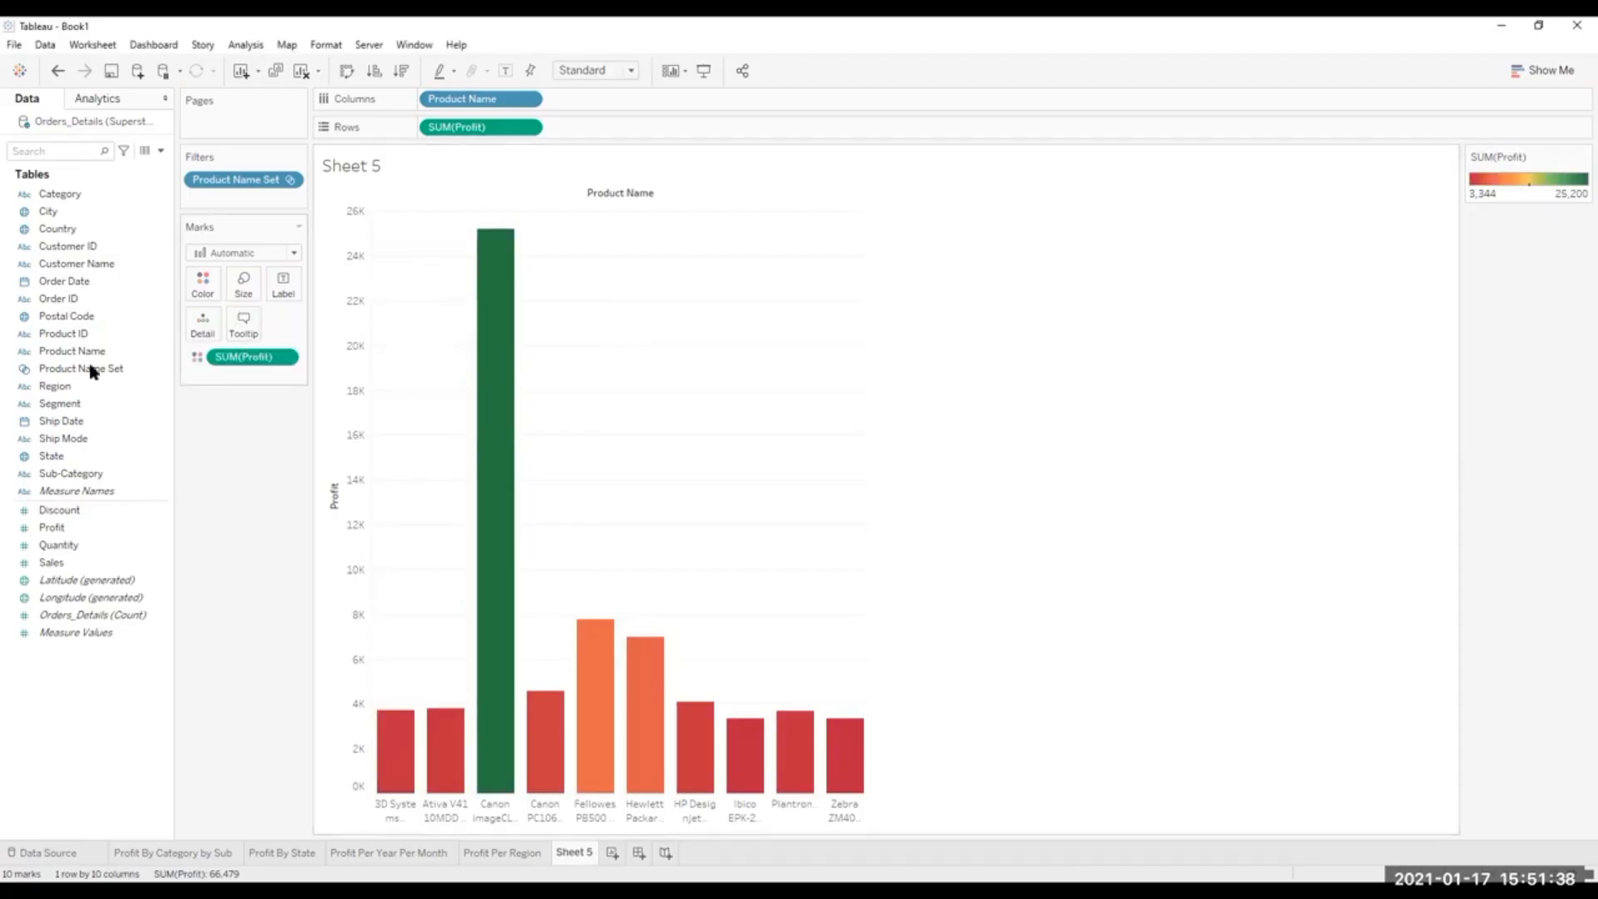
# Change the bars' Profit color palette to Red-Green Diverging.
pyautogui.click(202, 289)
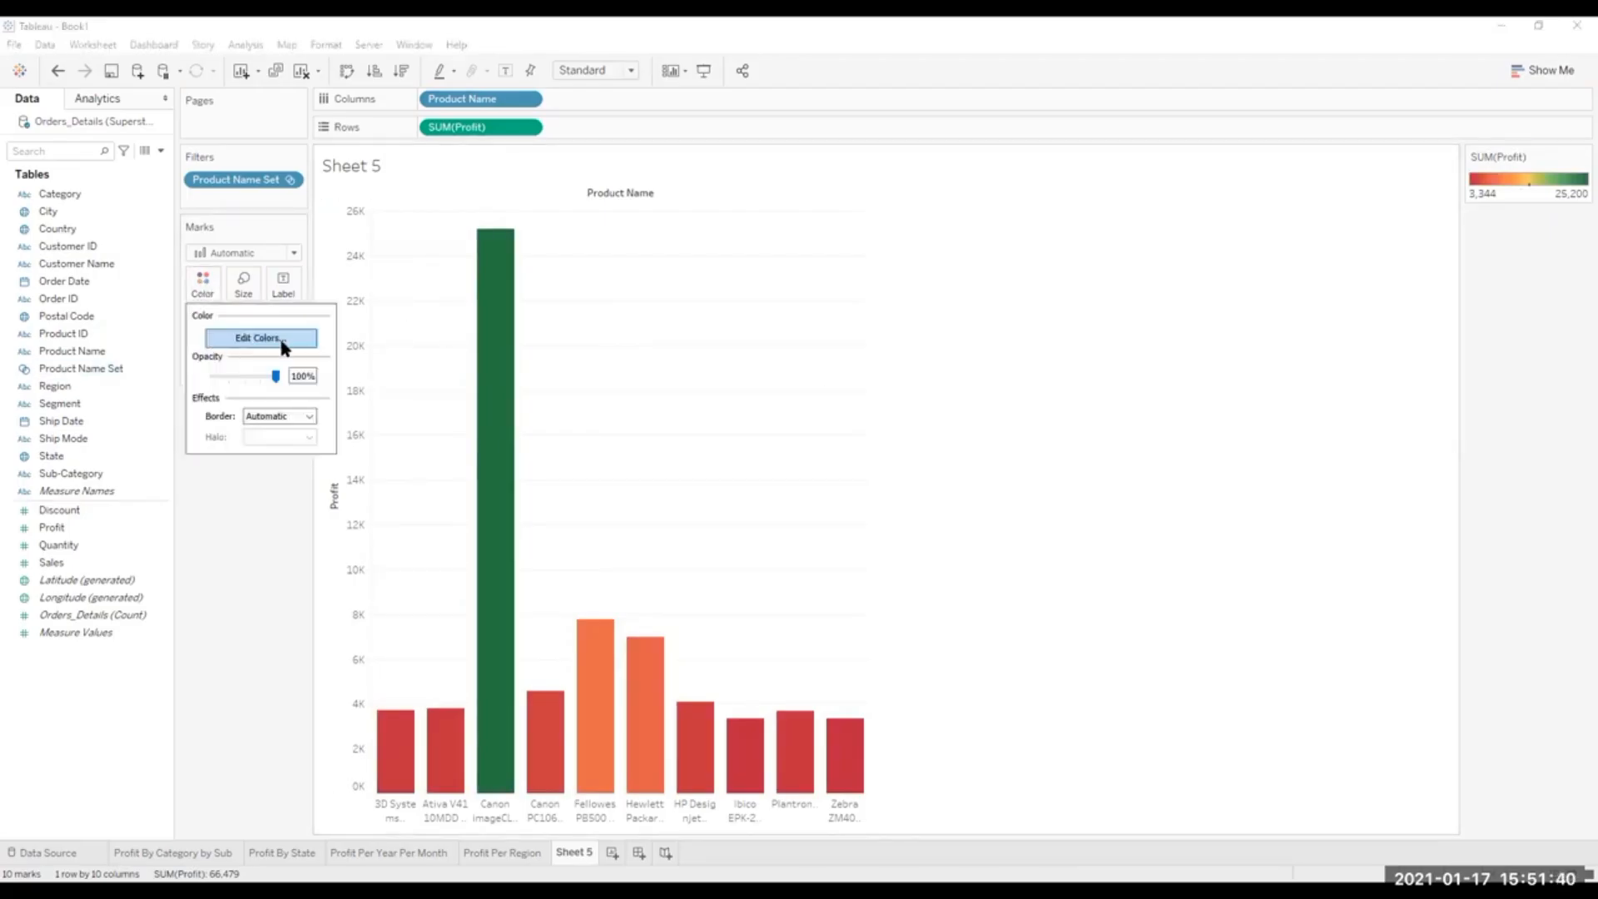
pyautogui.click(278, 341)
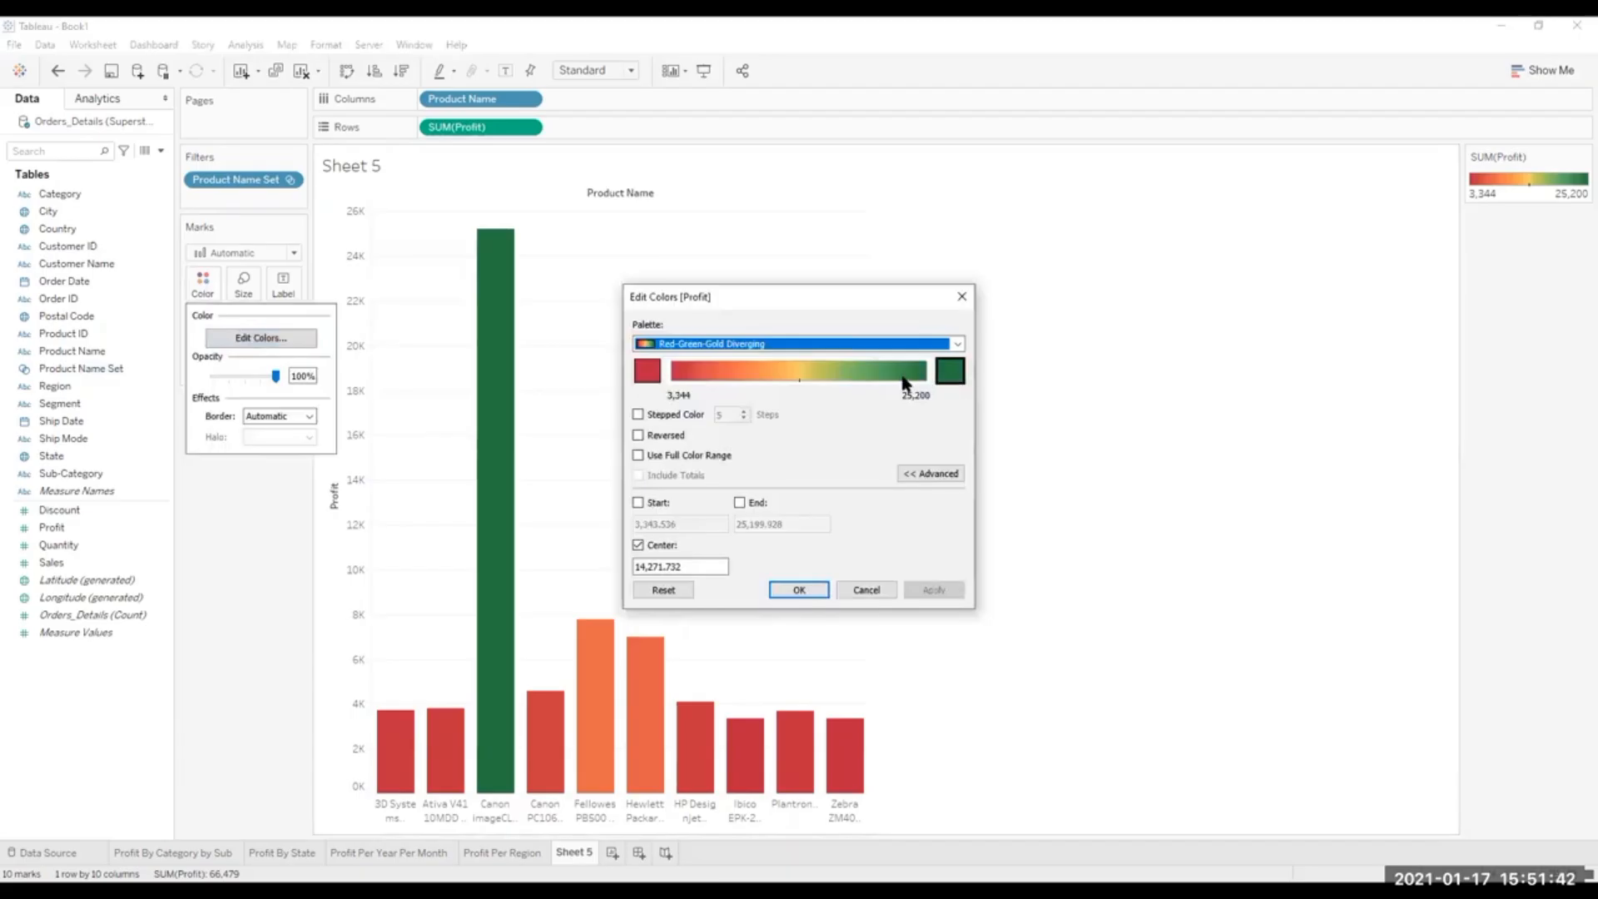
pyautogui.click(957, 344)
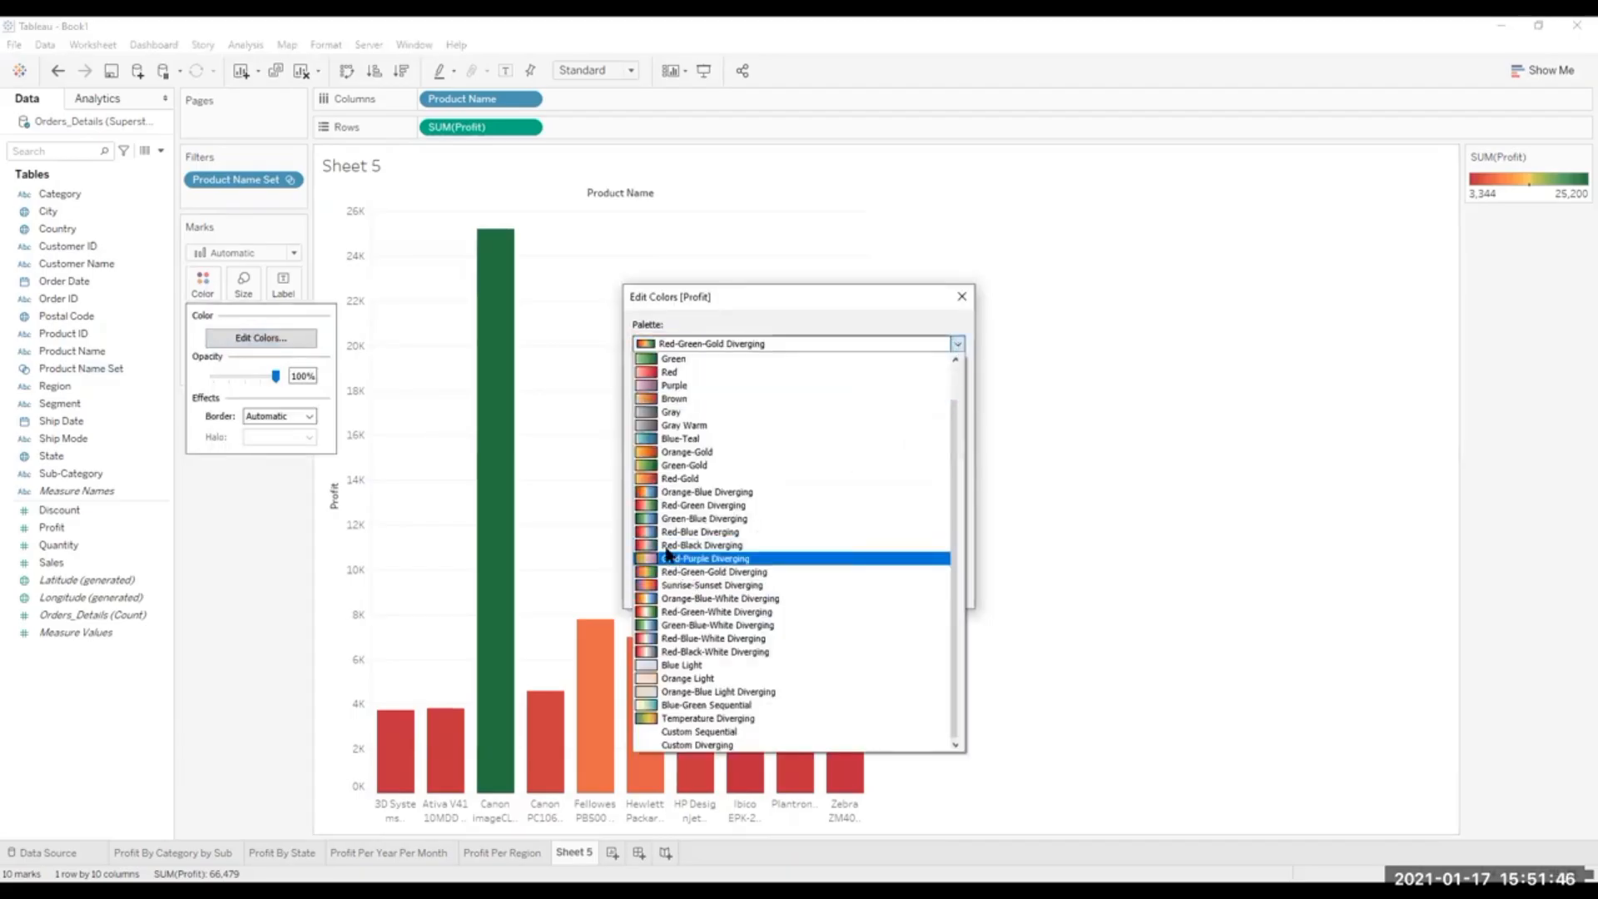
pyautogui.click(668, 505)
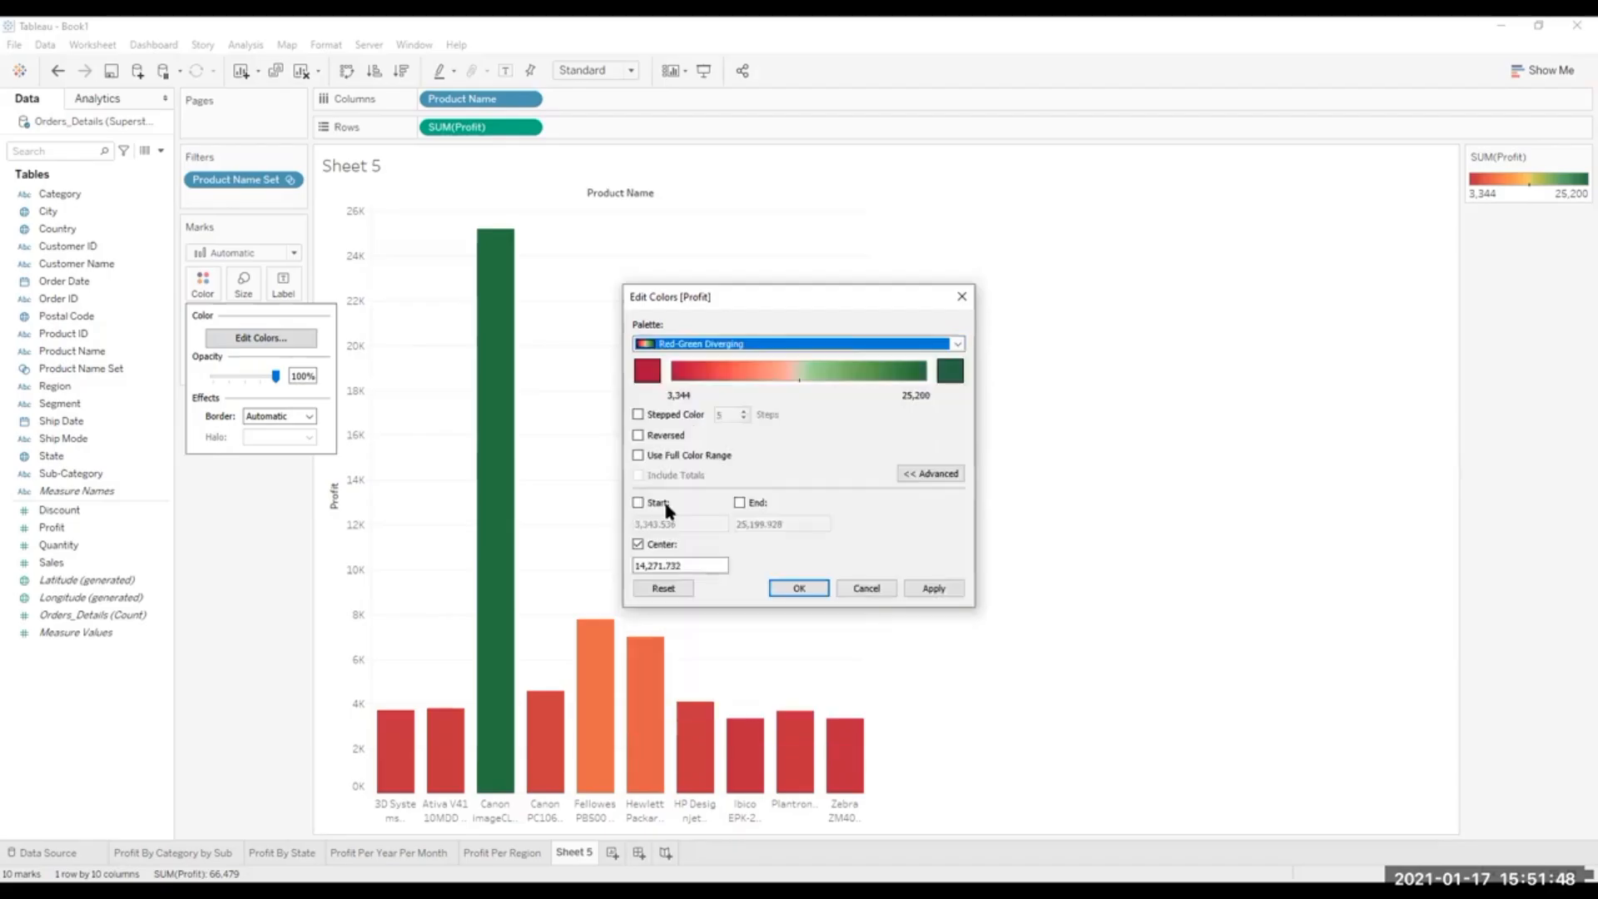
pyautogui.click(933, 588)
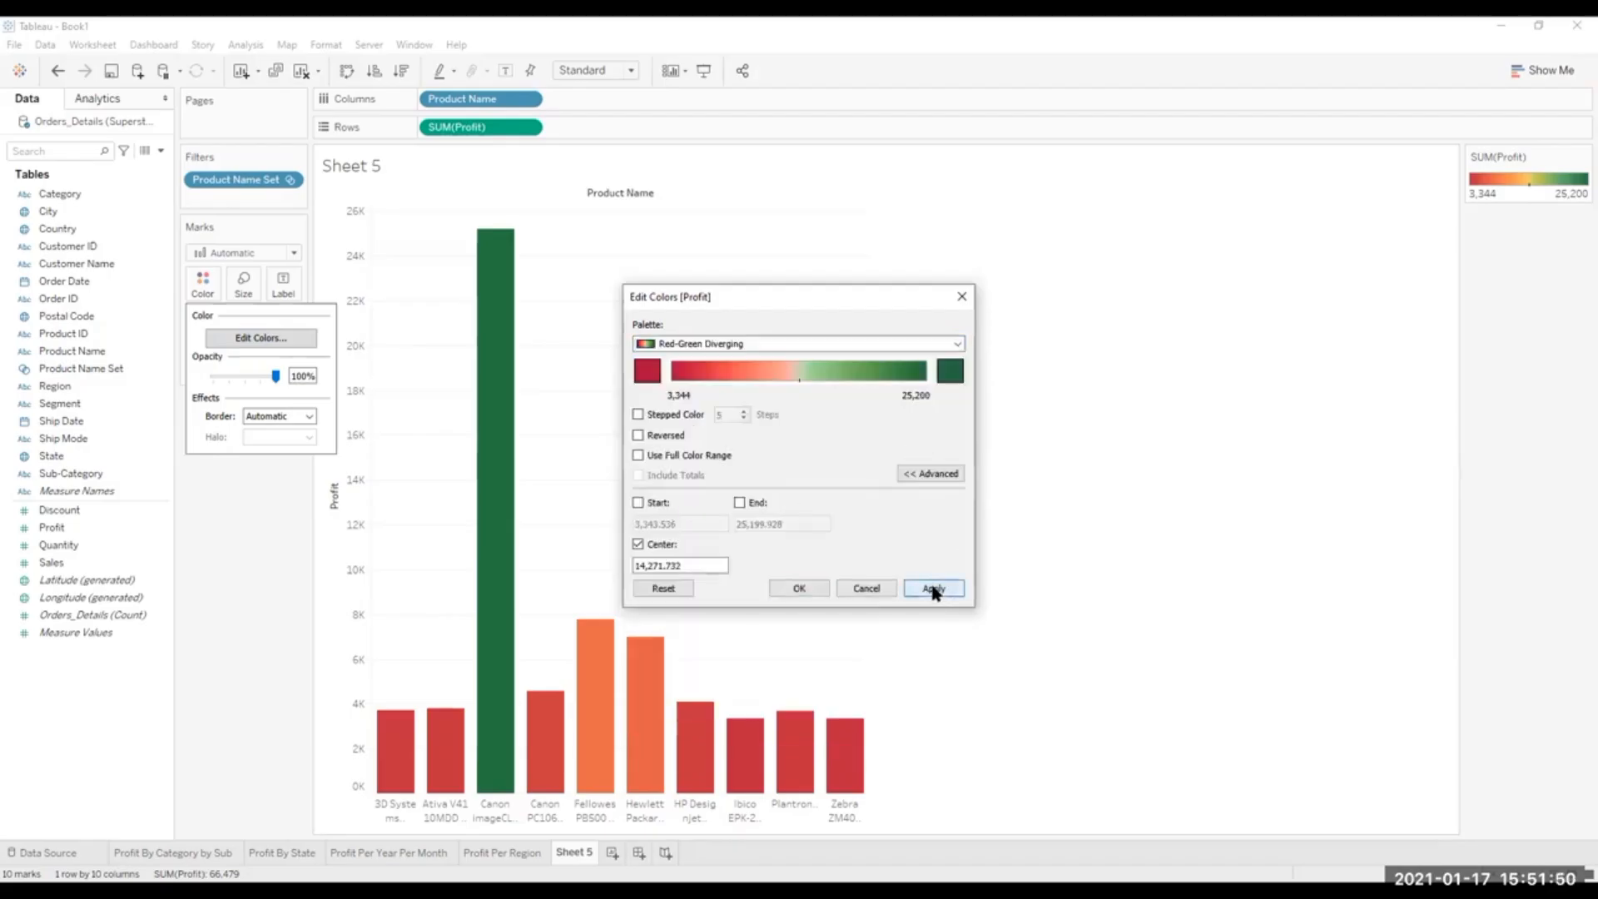
pyautogui.click(804, 587)
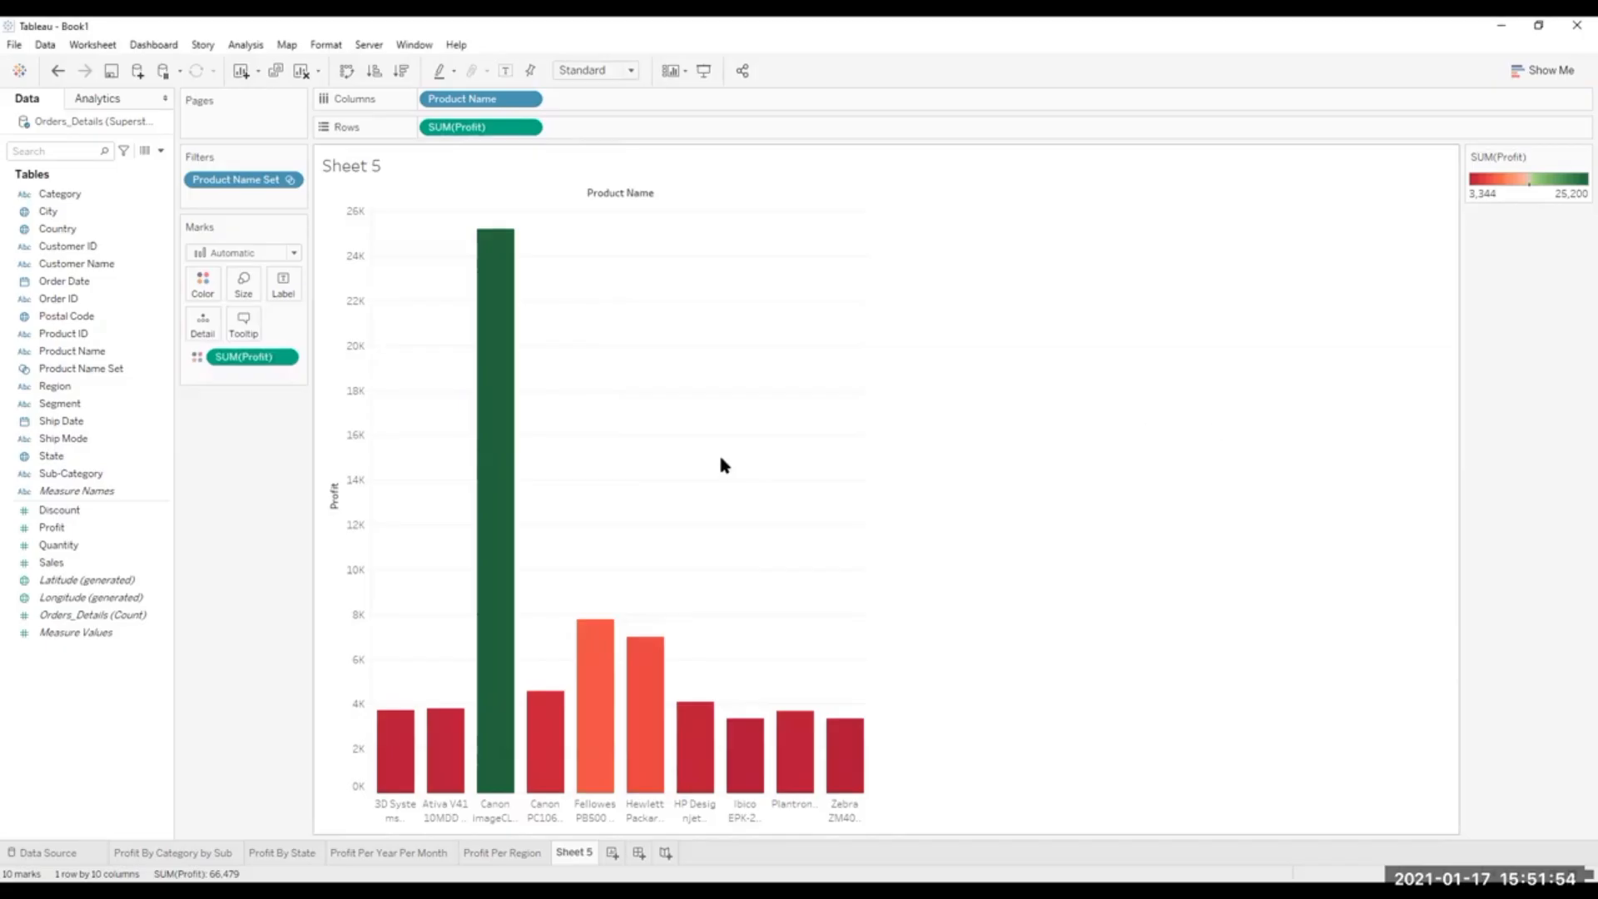
# Recolor the product bars by Profit using the Green-Gold palette.
pyautogui.moveTo(645, 699)
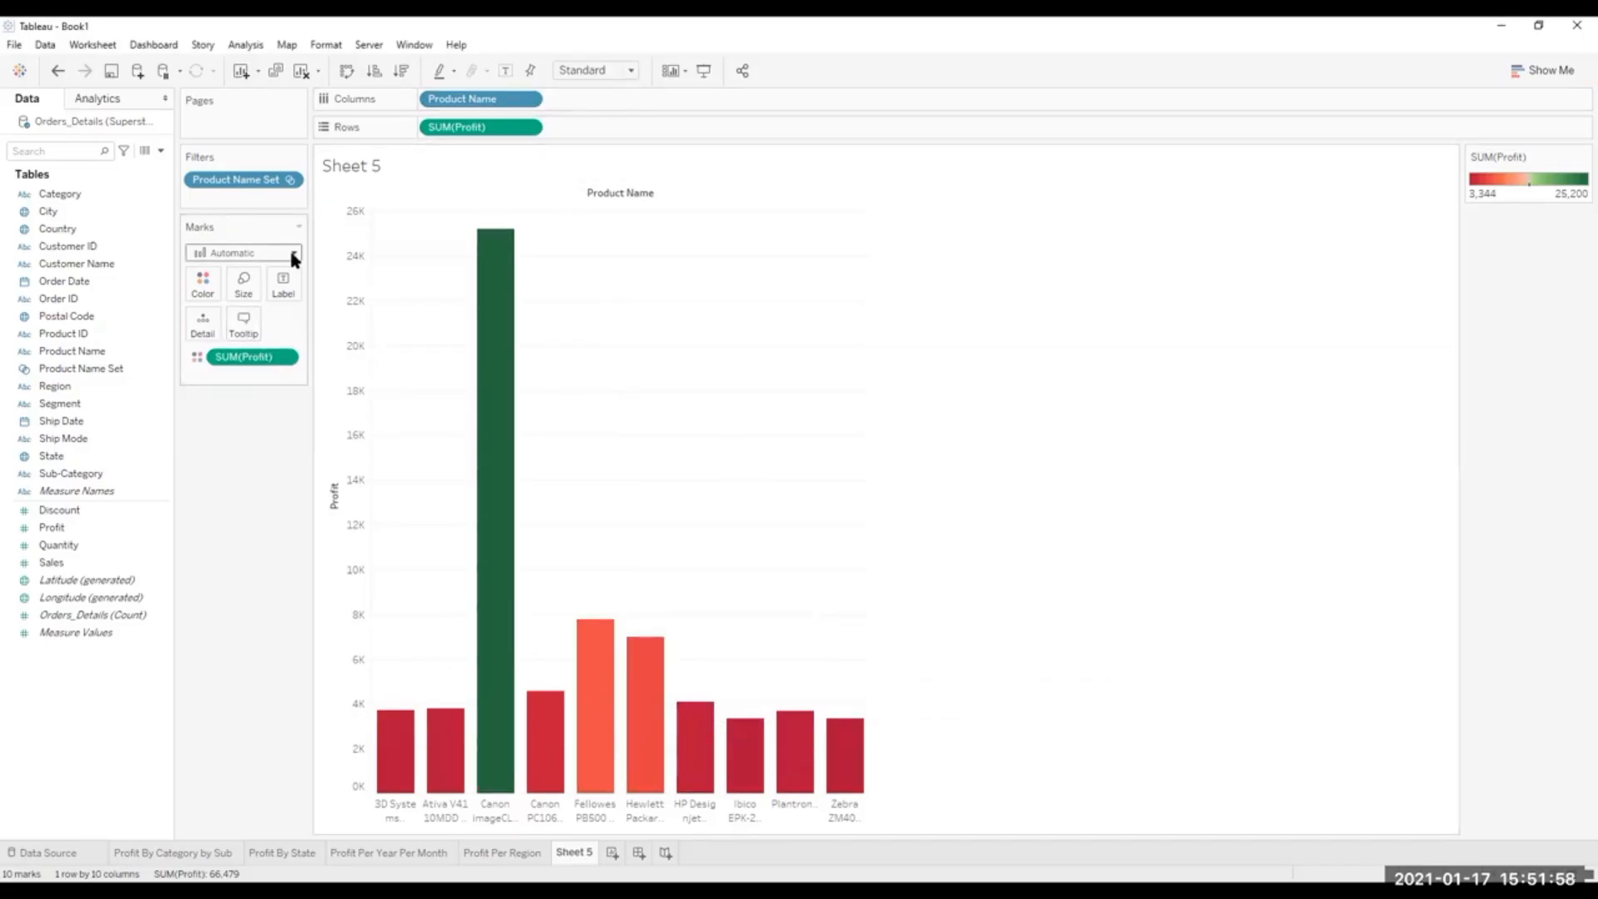
pyautogui.click(202, 287)
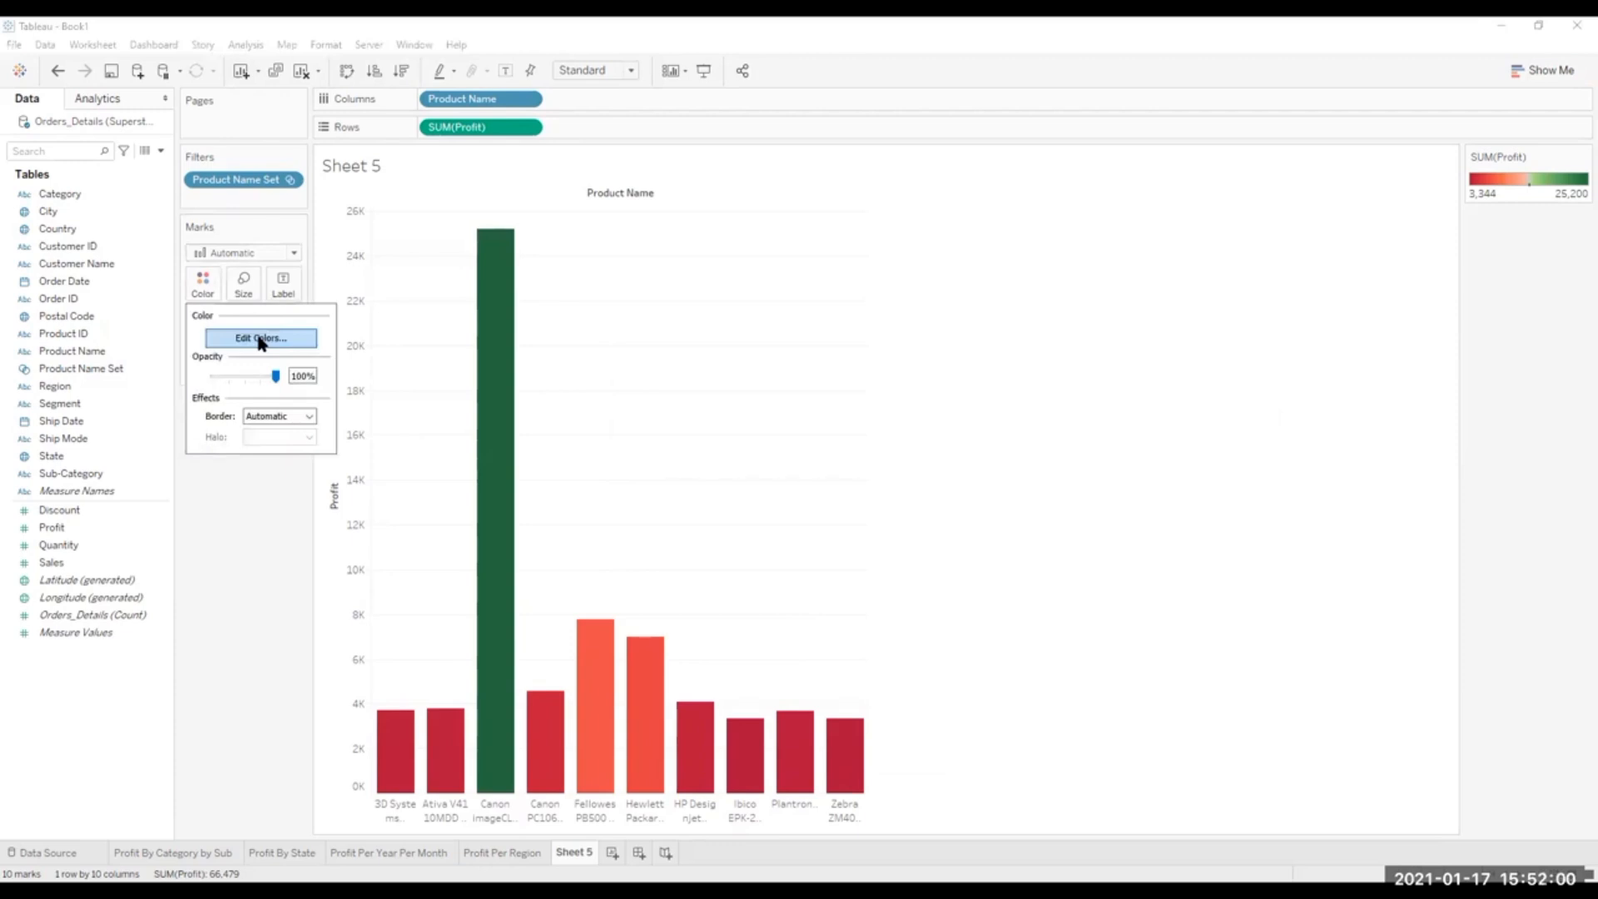
pyautogui.click(260, 337)
pyautogui.click(957, 344)
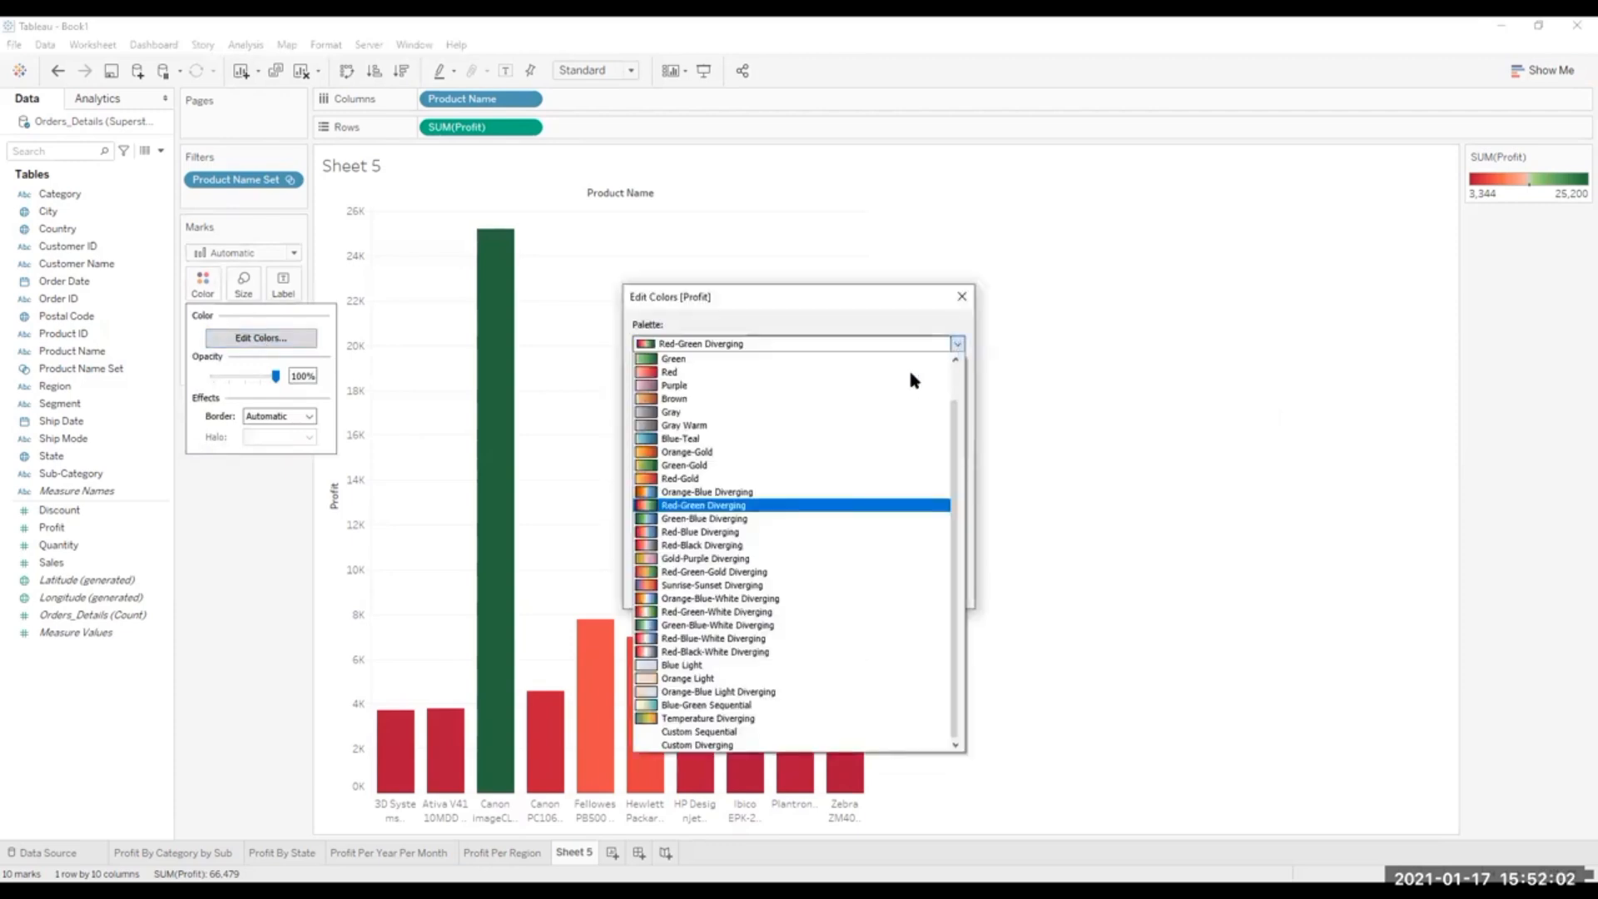
pyautogui.click(679, 466)
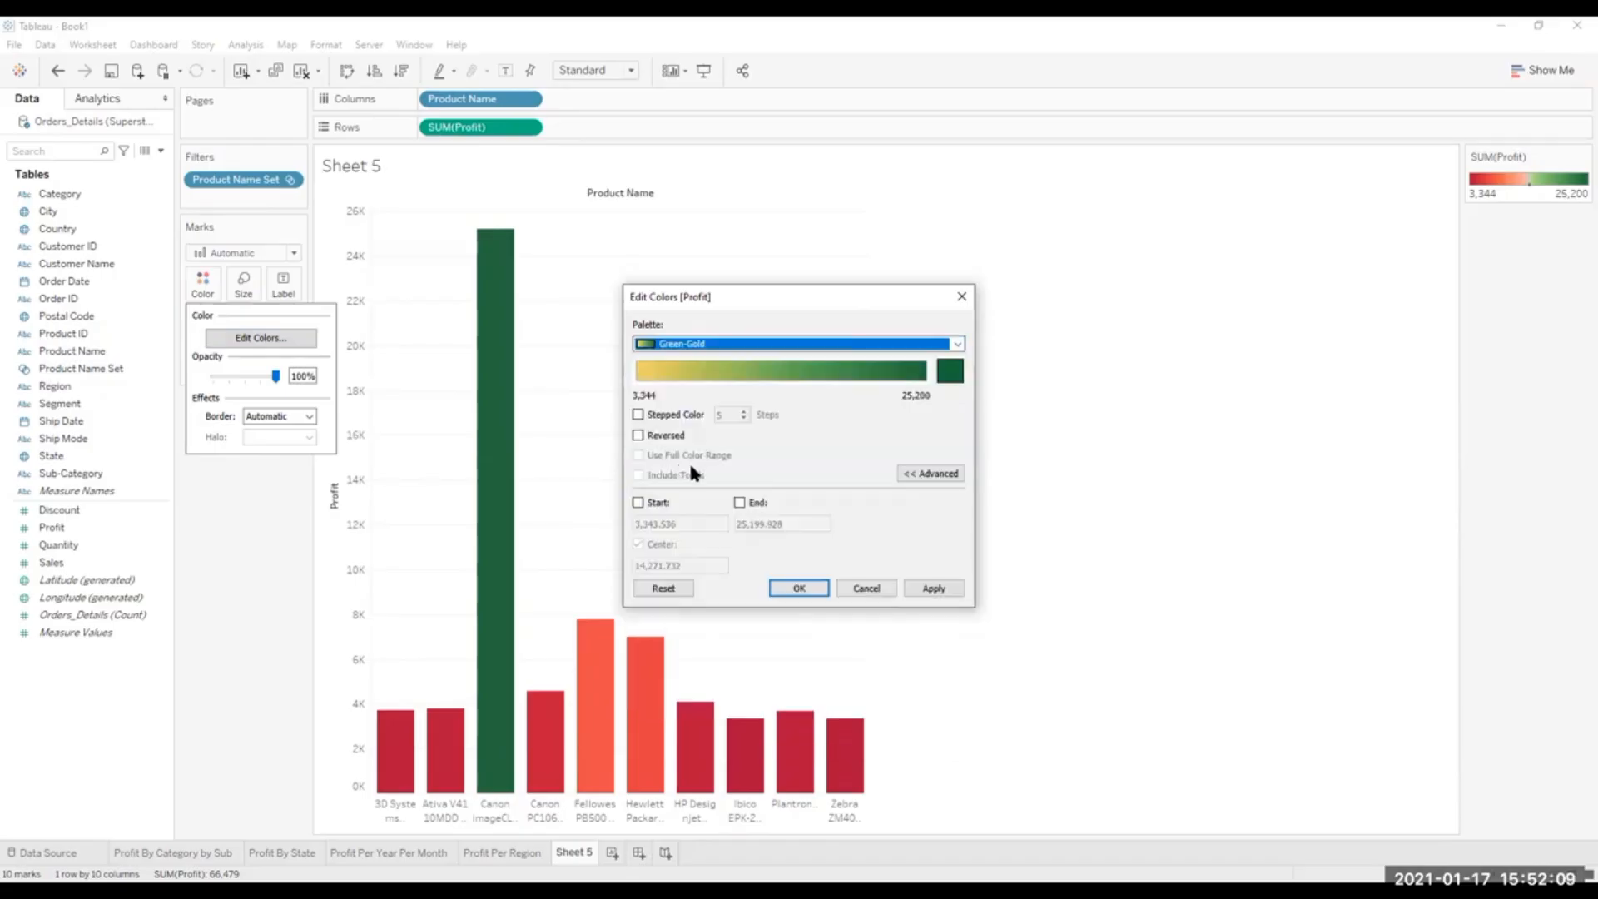
pyautogui.click(932, 590)
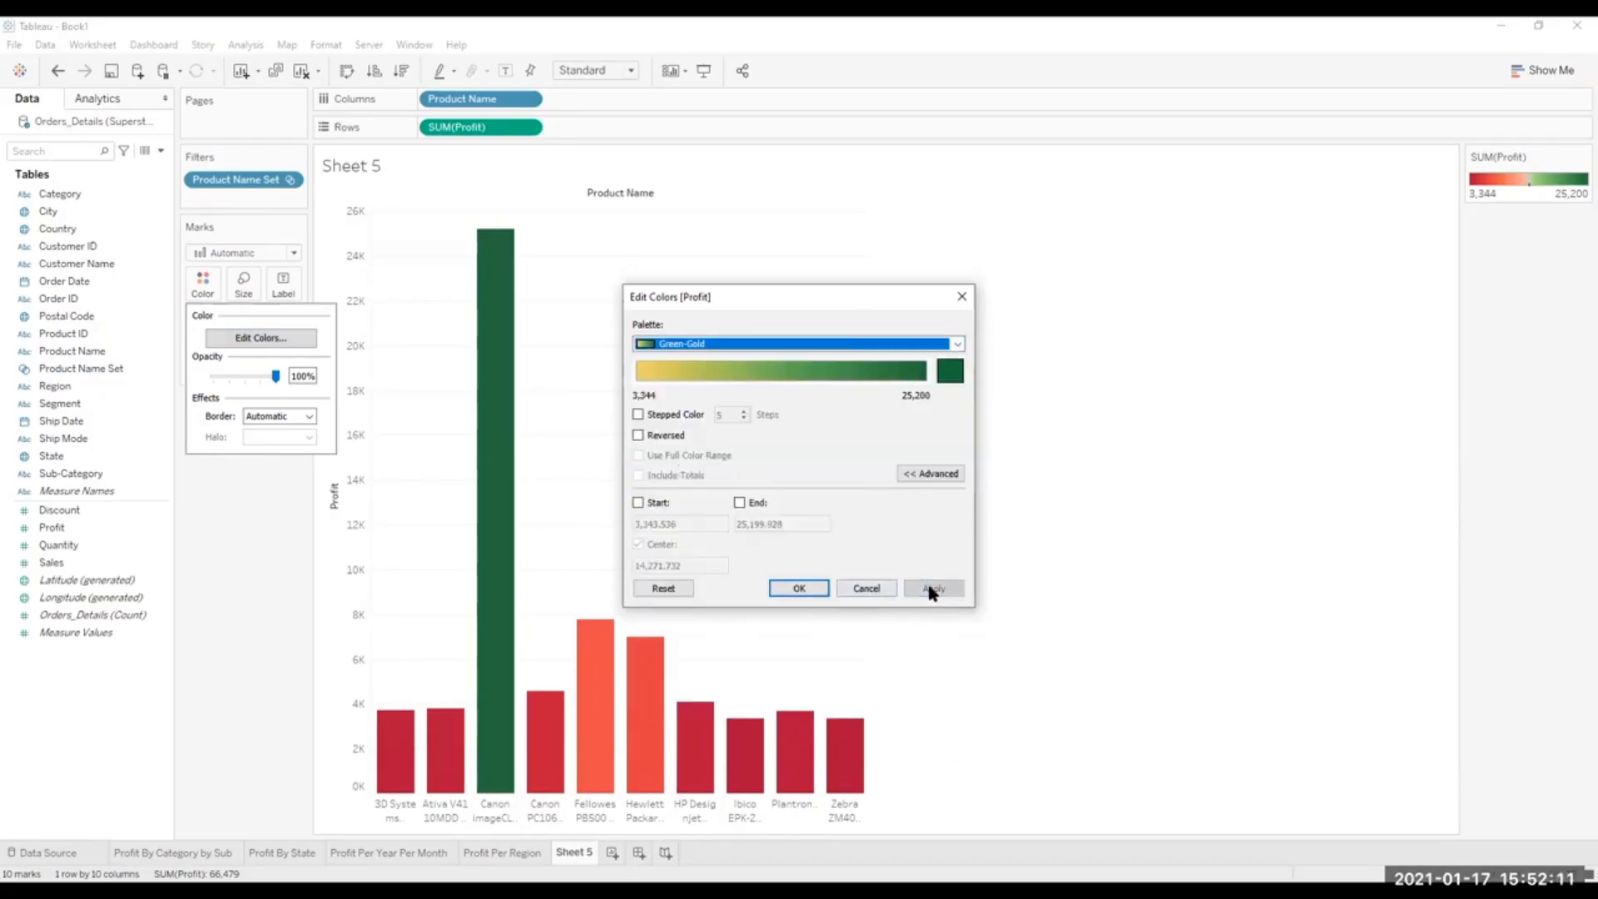
pyautogui.click(795, 588)
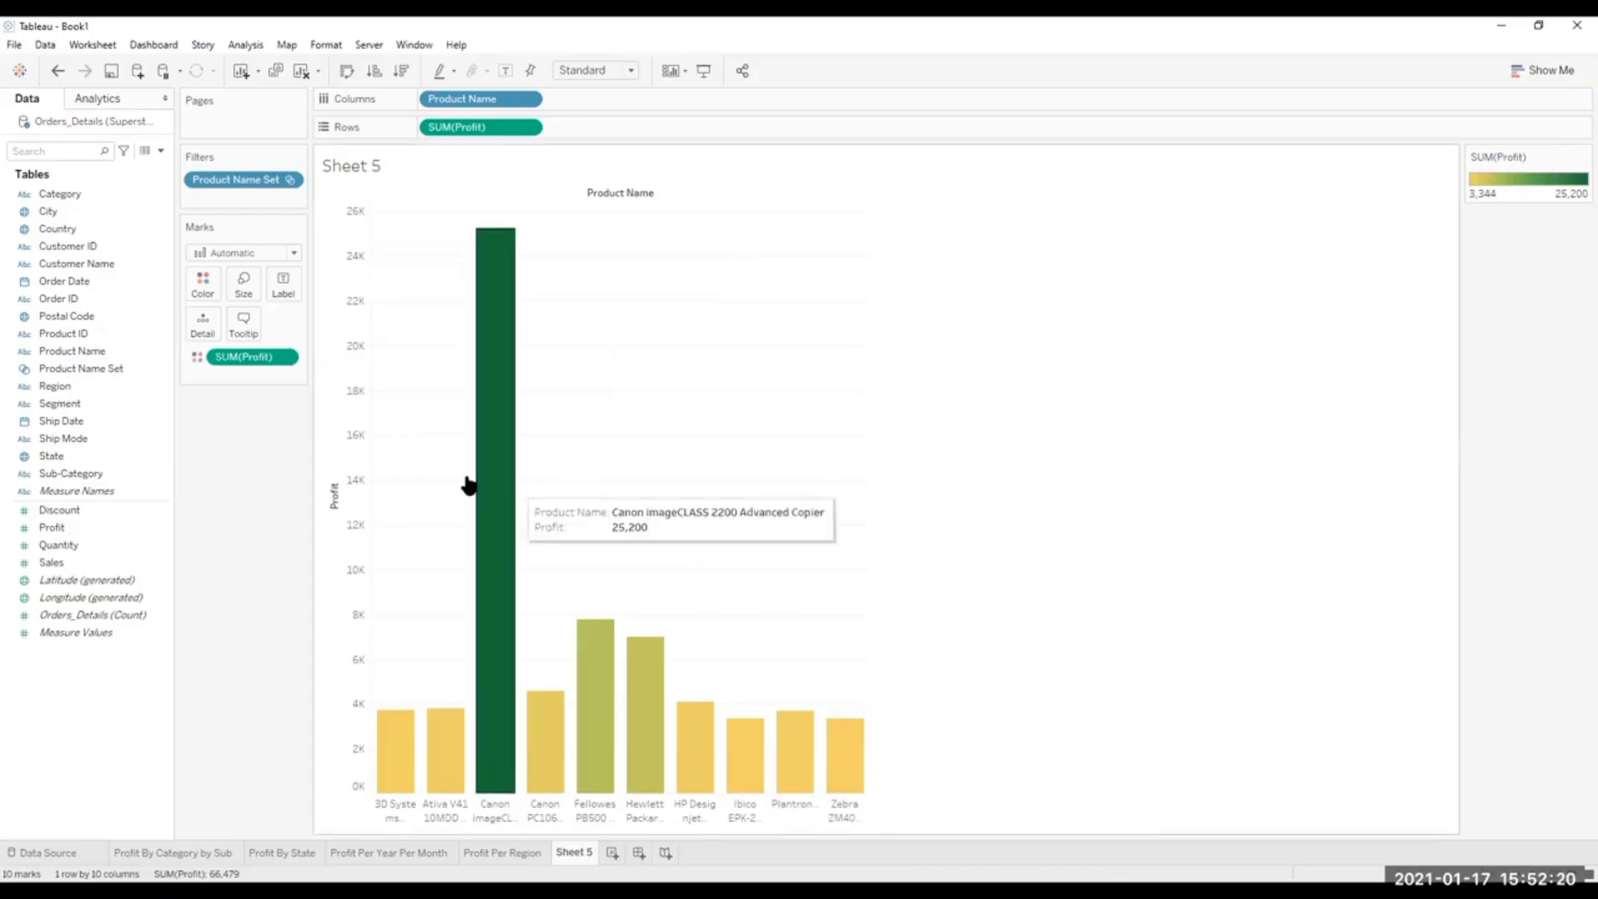
# Reduce the mark size slightly so the product bars are narrower.
pyautogui.click(244, 287)
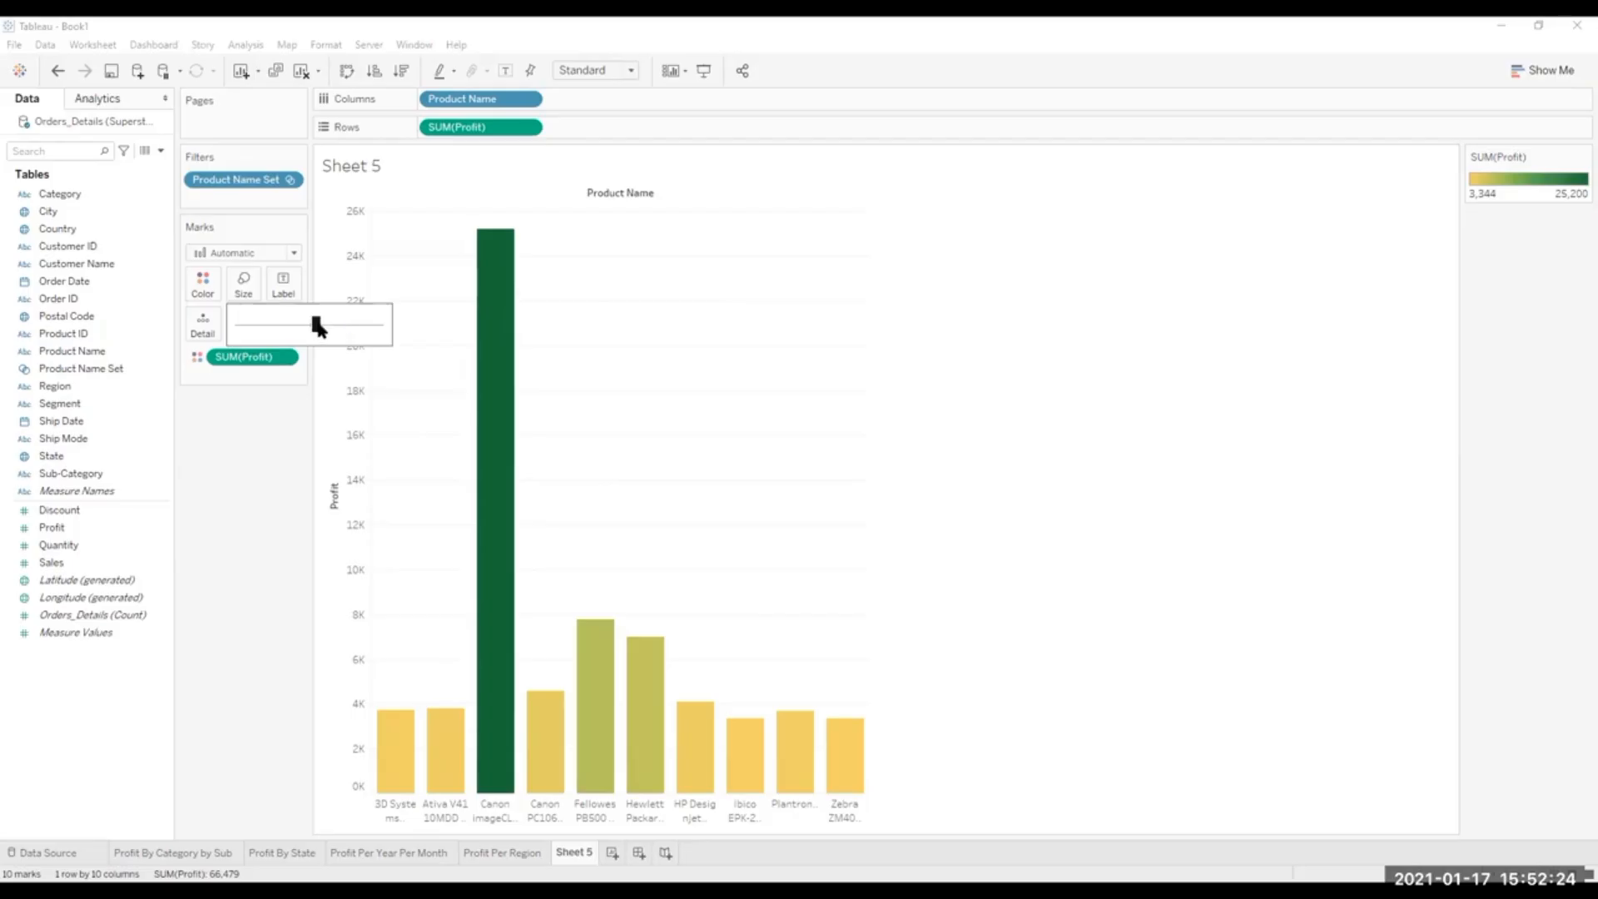
pyautogui.click(317, 321)
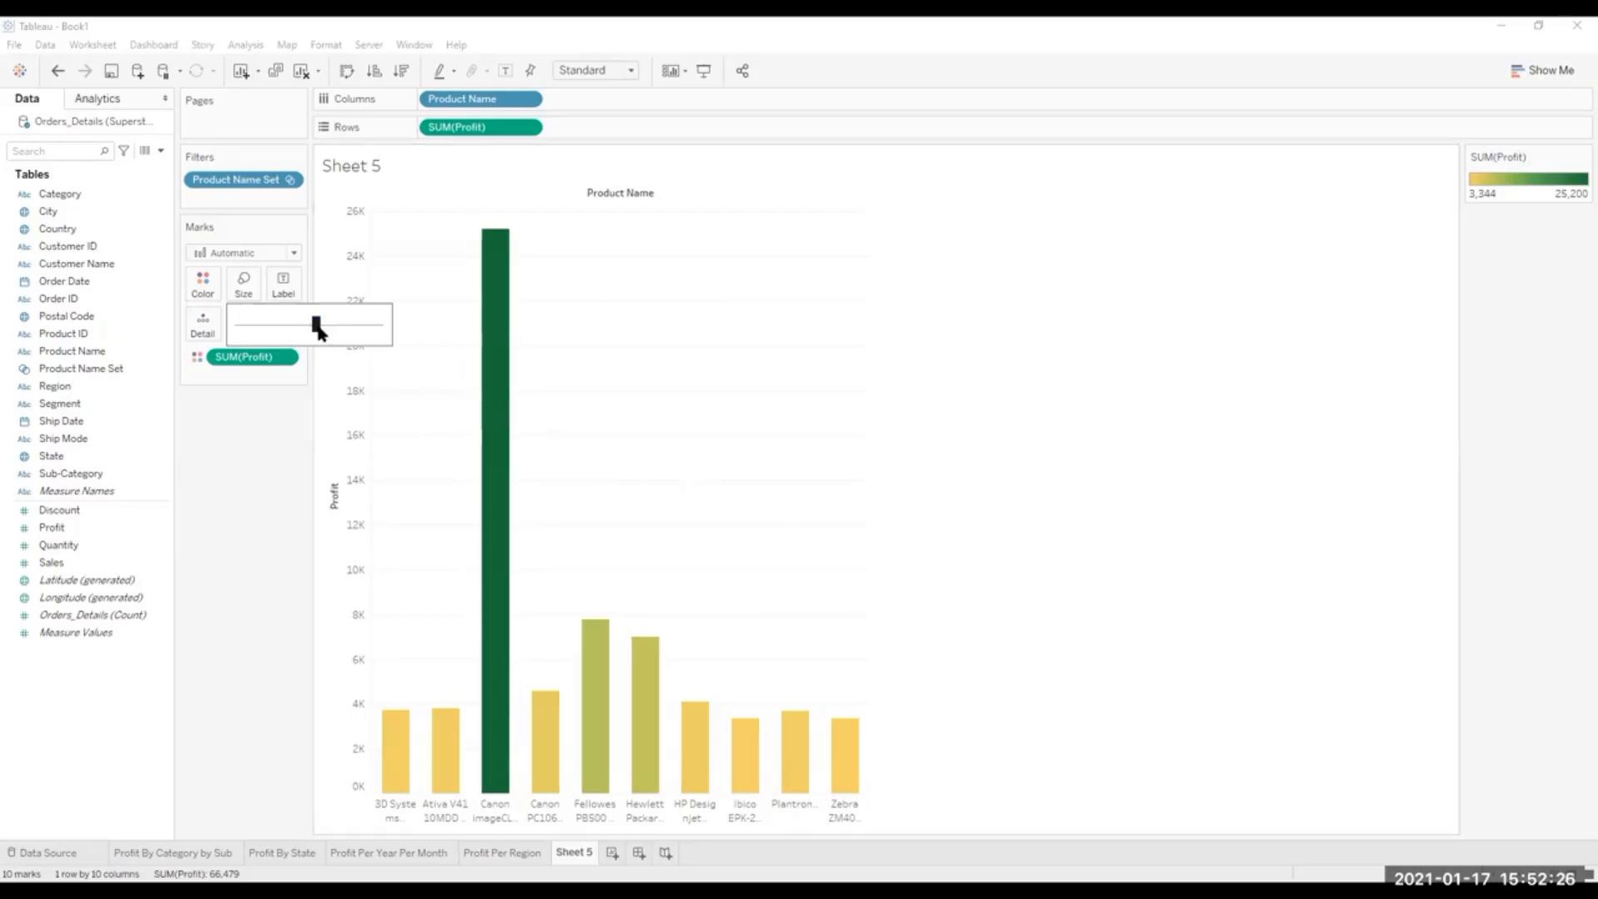
pyautogui.moveTo(311, 325); pyautogui.dragTo(309, 326)
pyautogui.click(1325, 476)
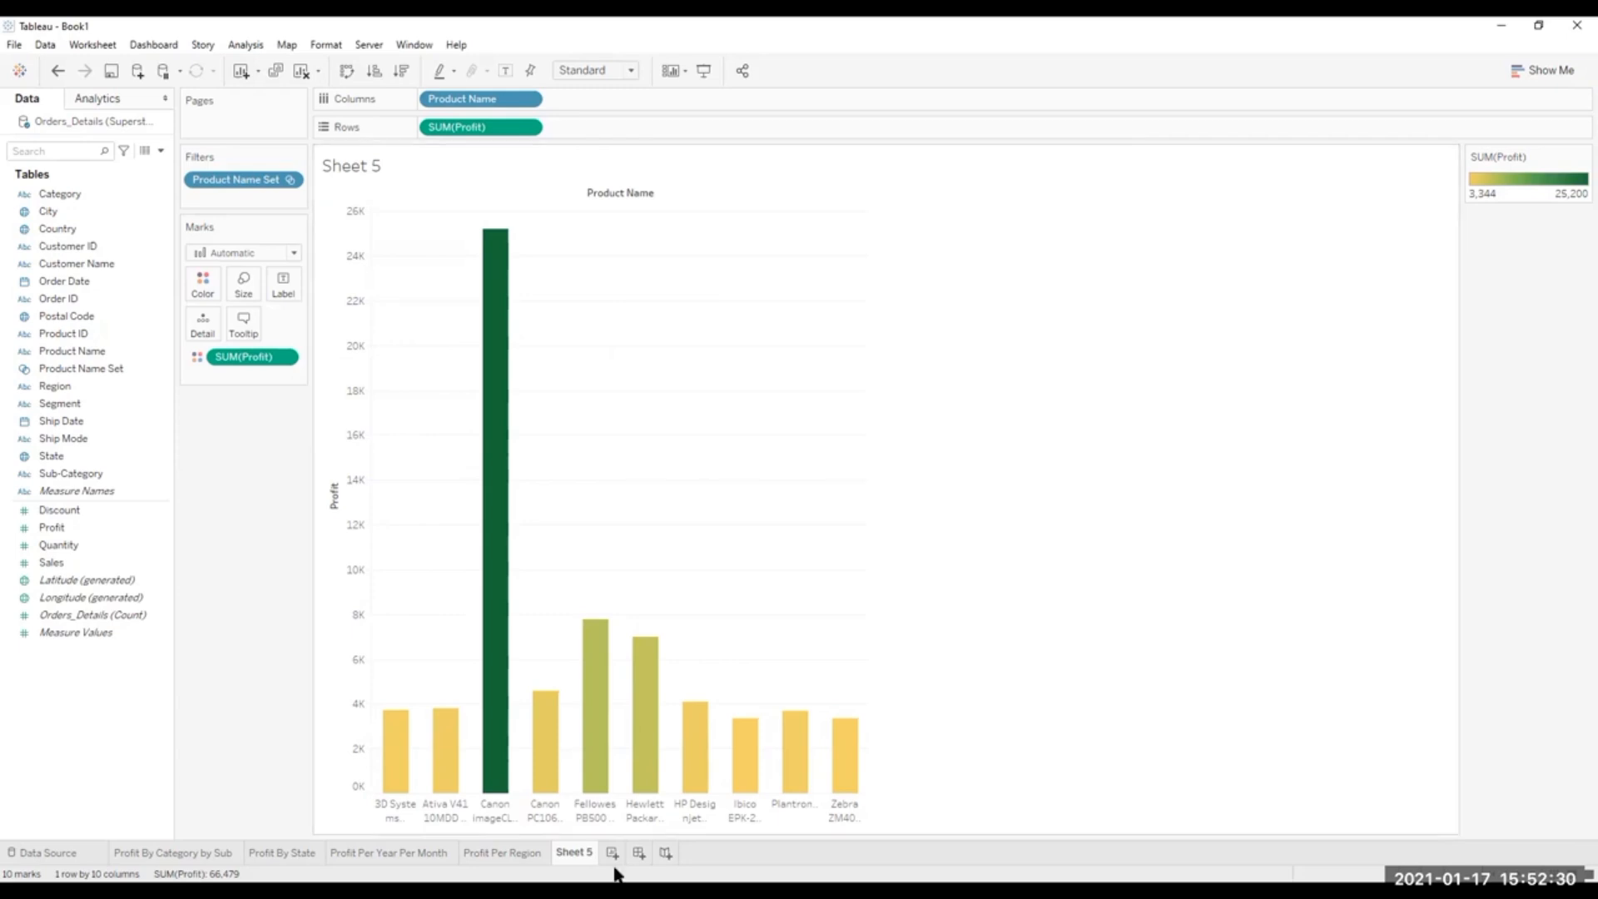
# Rename Sheet 5 as Top Ten Products, checking the Profit Per Year Per Month sheet for the naming style.
pyautogui.click(500, 851)
pyautogui.click(442, 855)
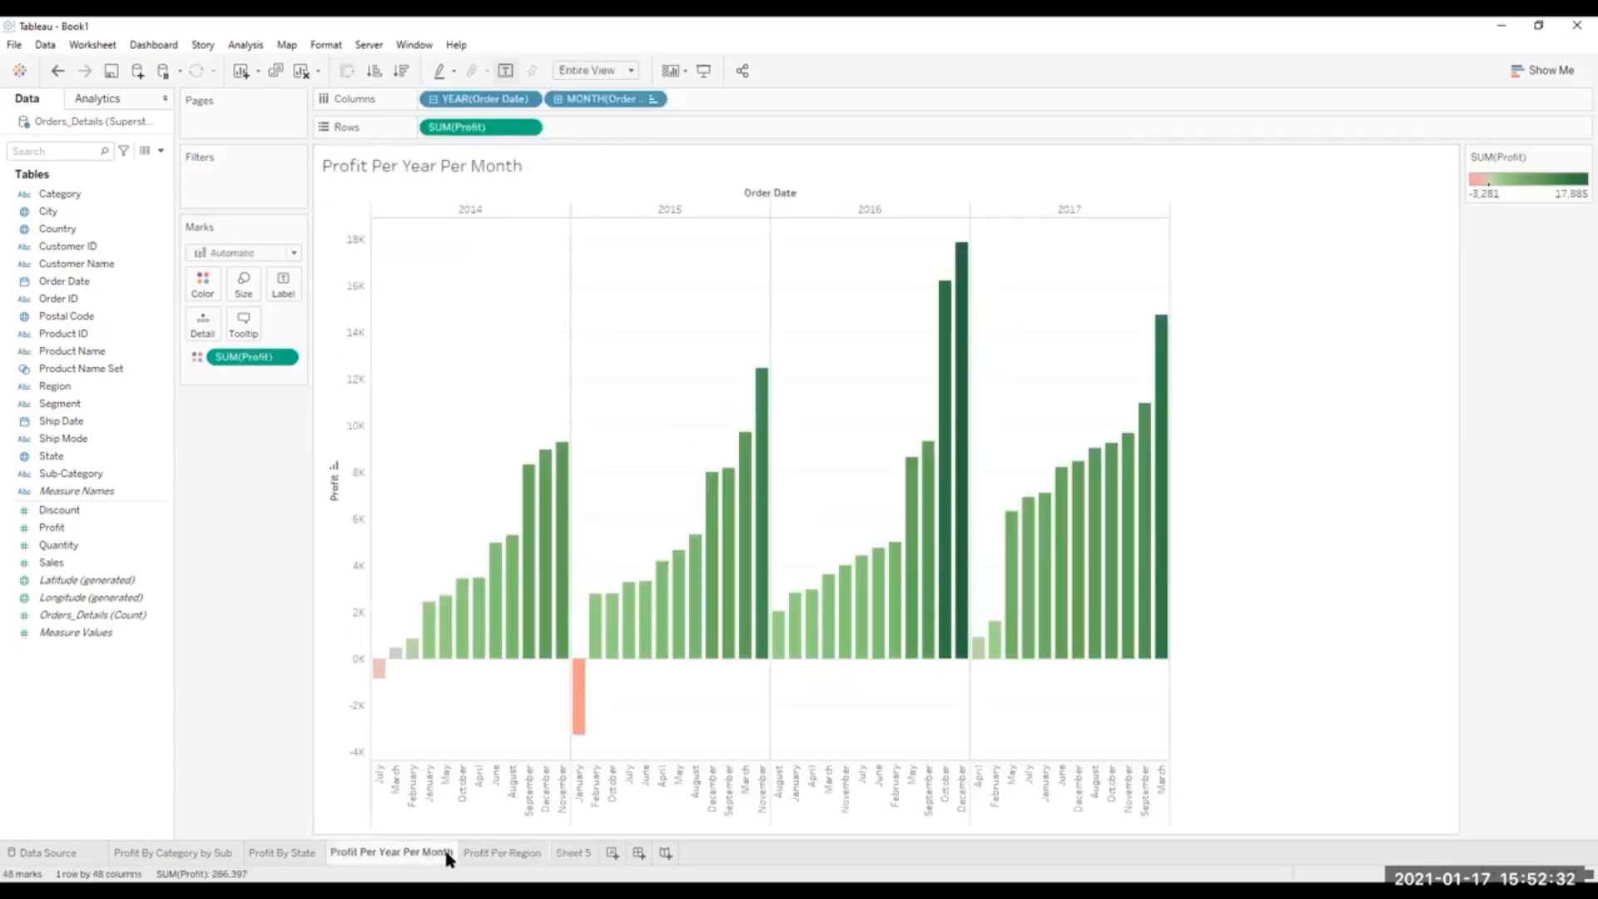
pyautogui.click(574, 852)
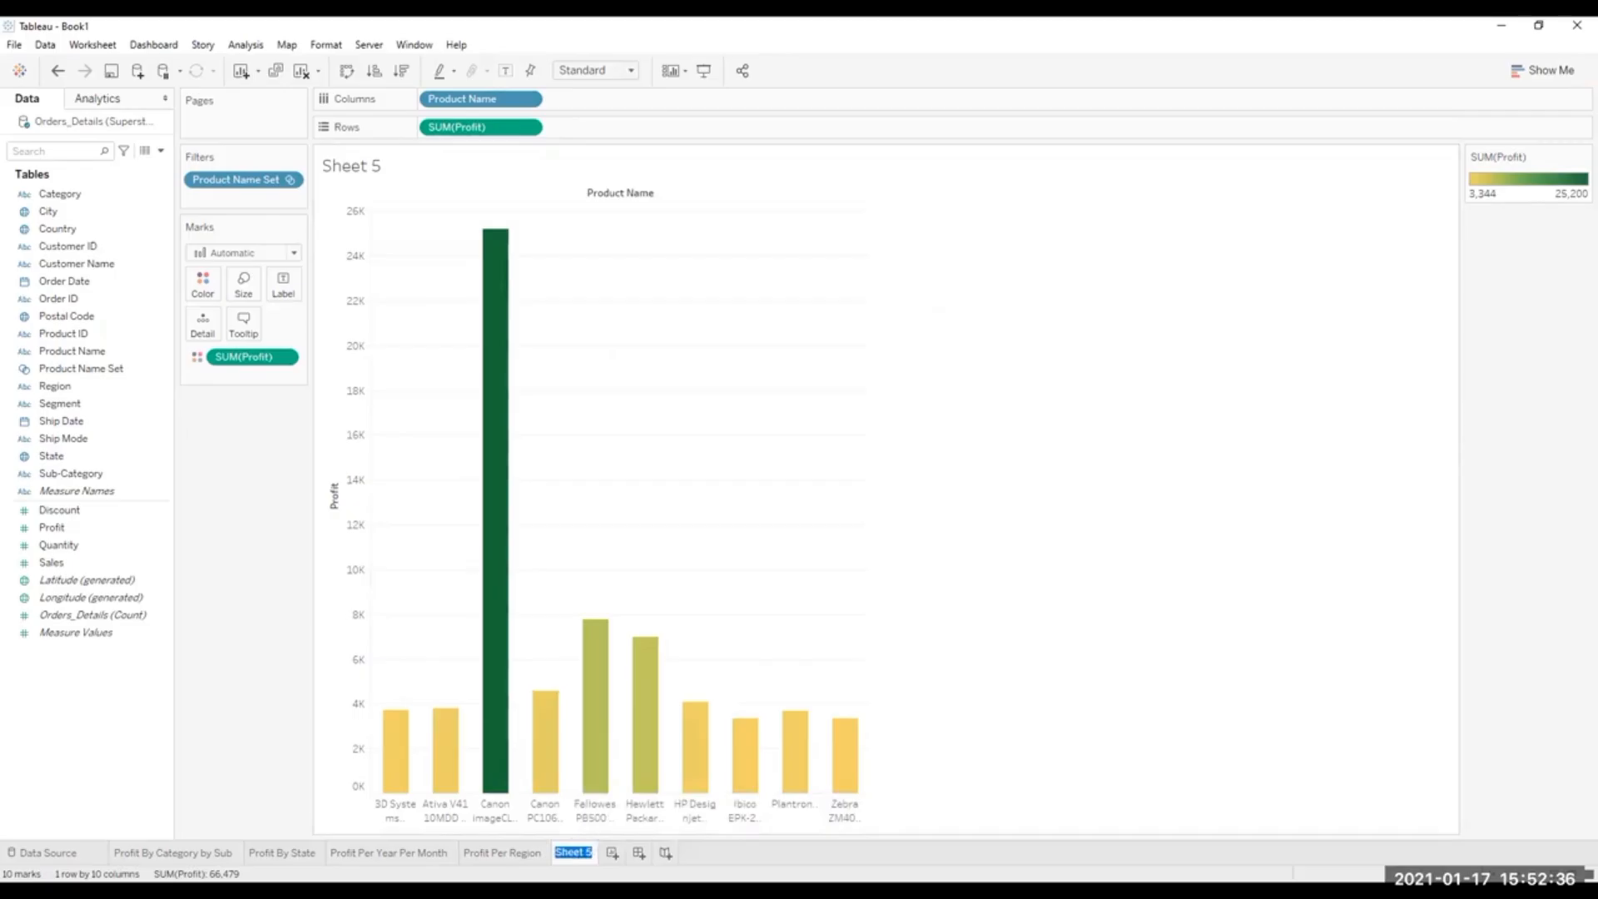
pyautogui.write('P')
pyautogui.write('Top')
pyautogui.write(' Ten')
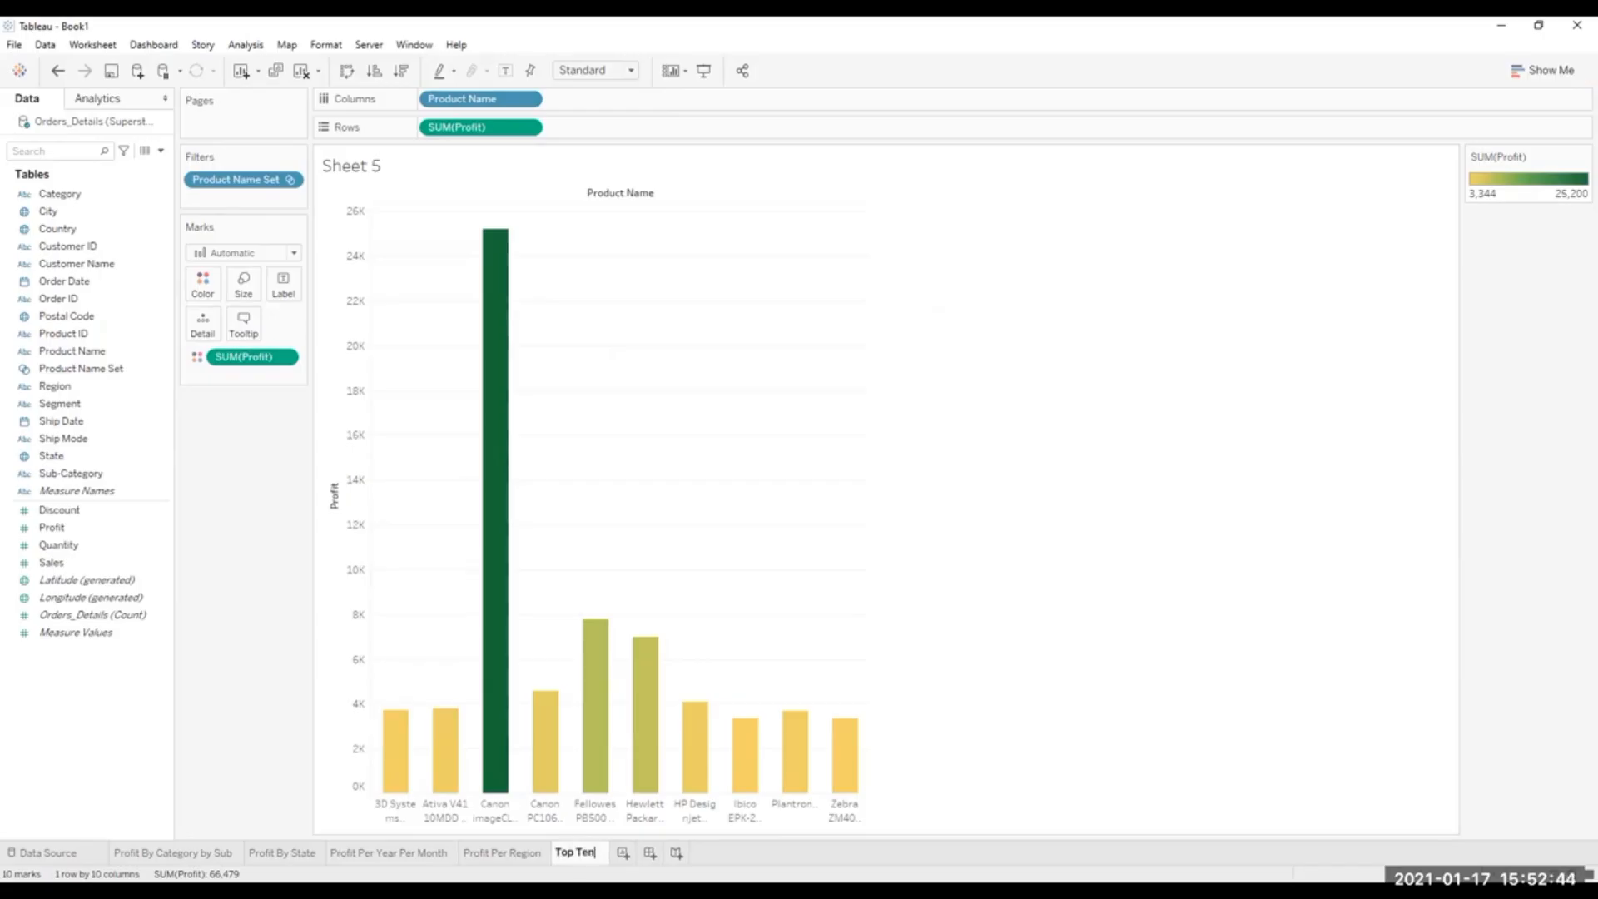
pyautogui.write(' Tro')
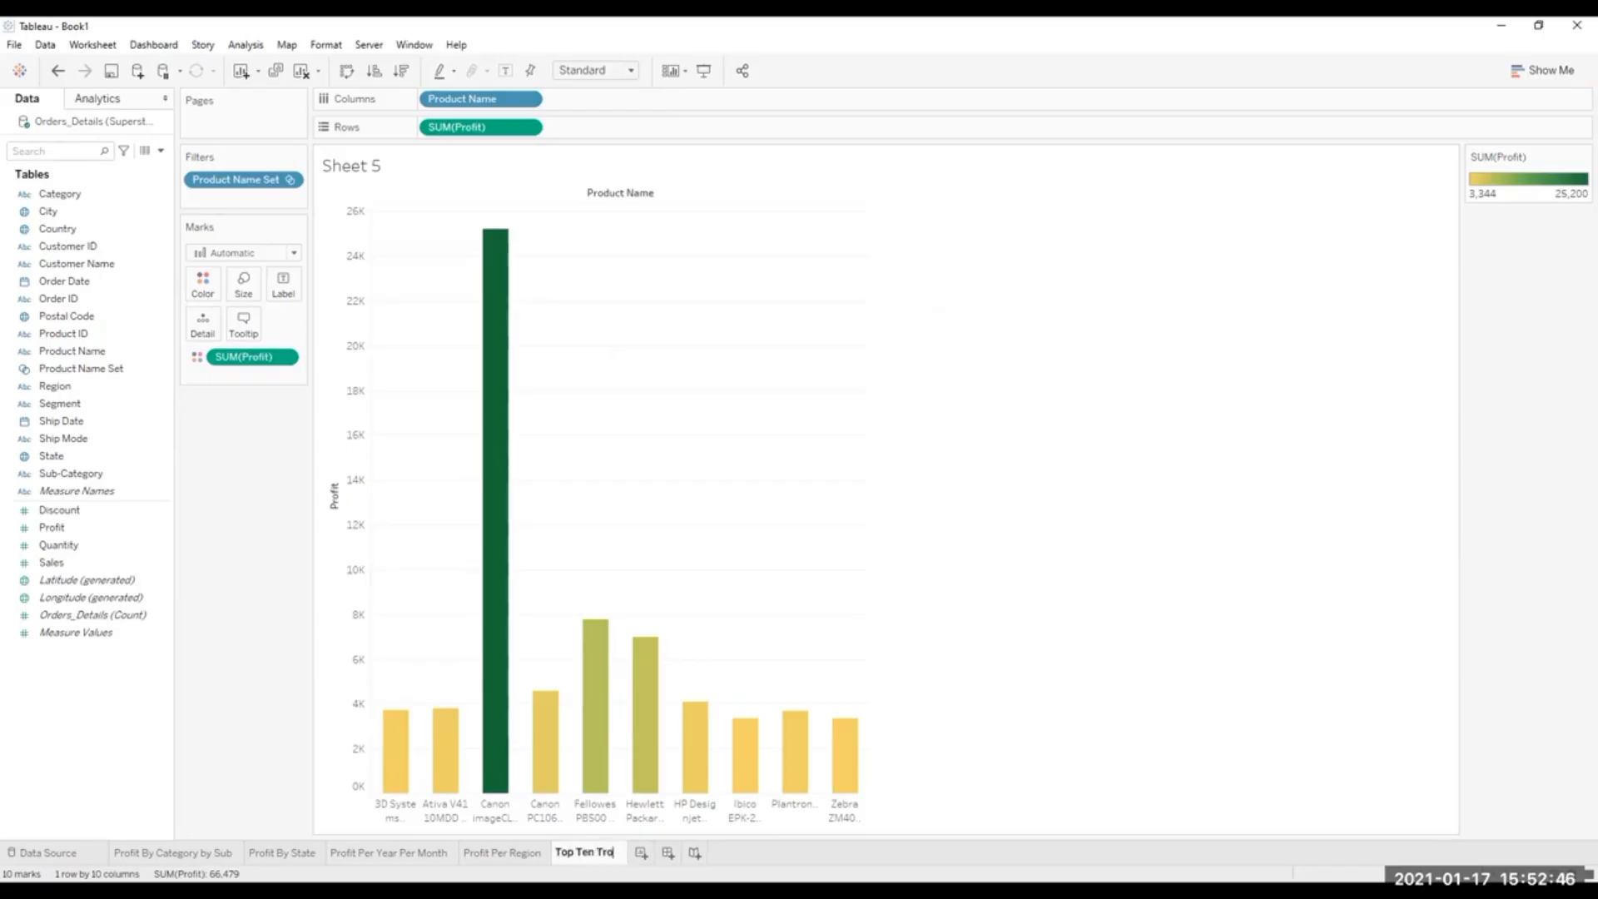
pyautogui.write('ducts')
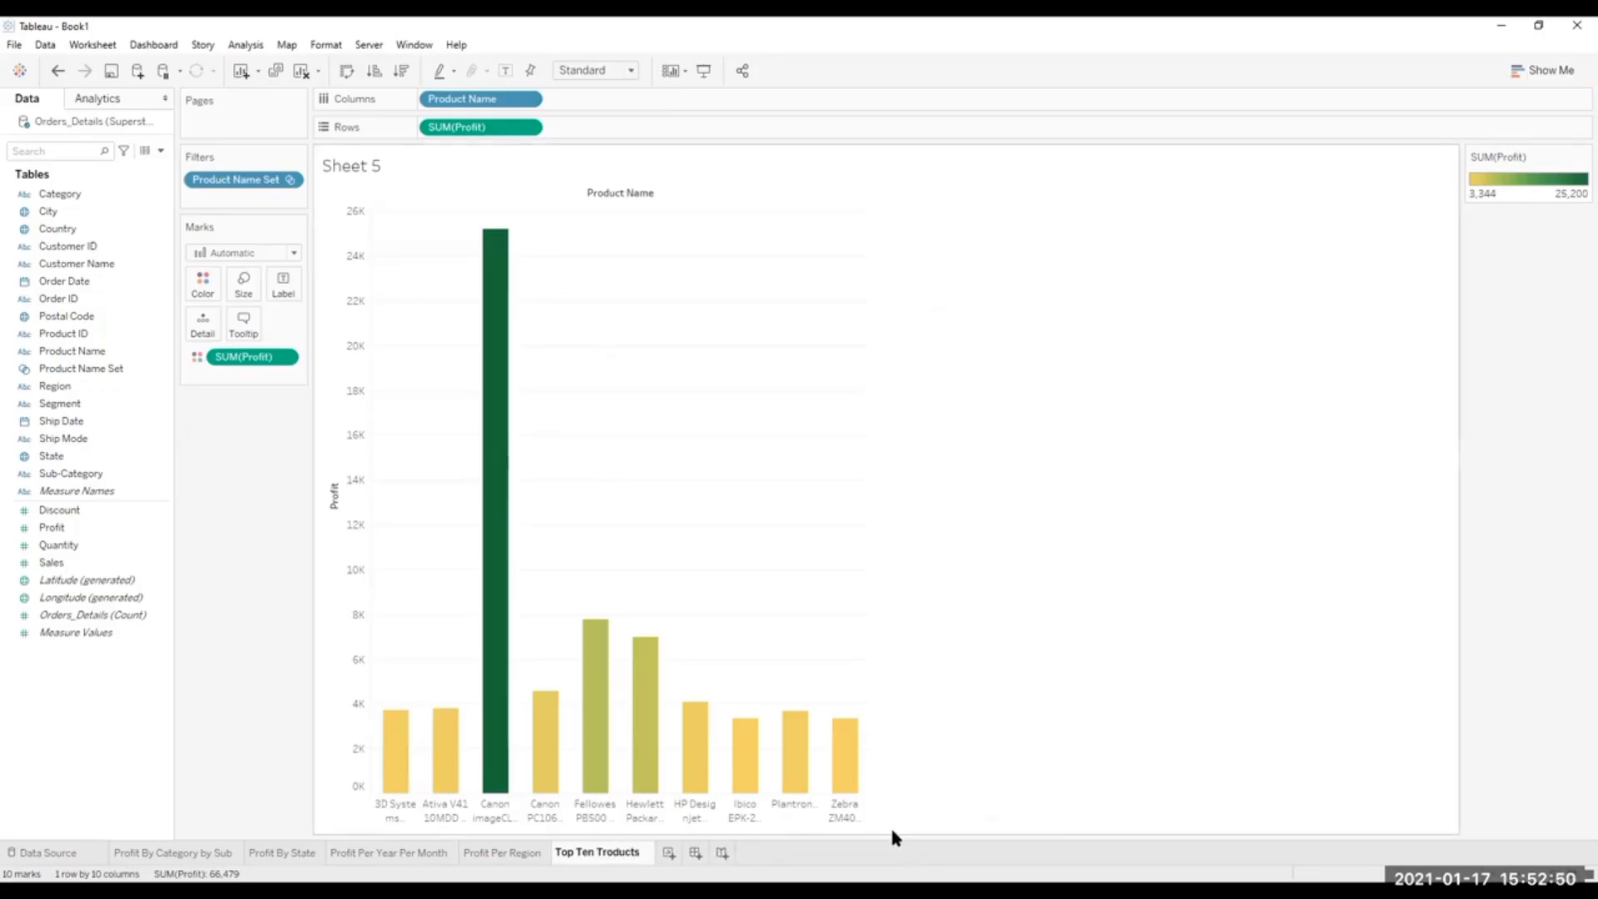
pyautogui.press('Return')
pyautogui.doubleClick(600, 850)
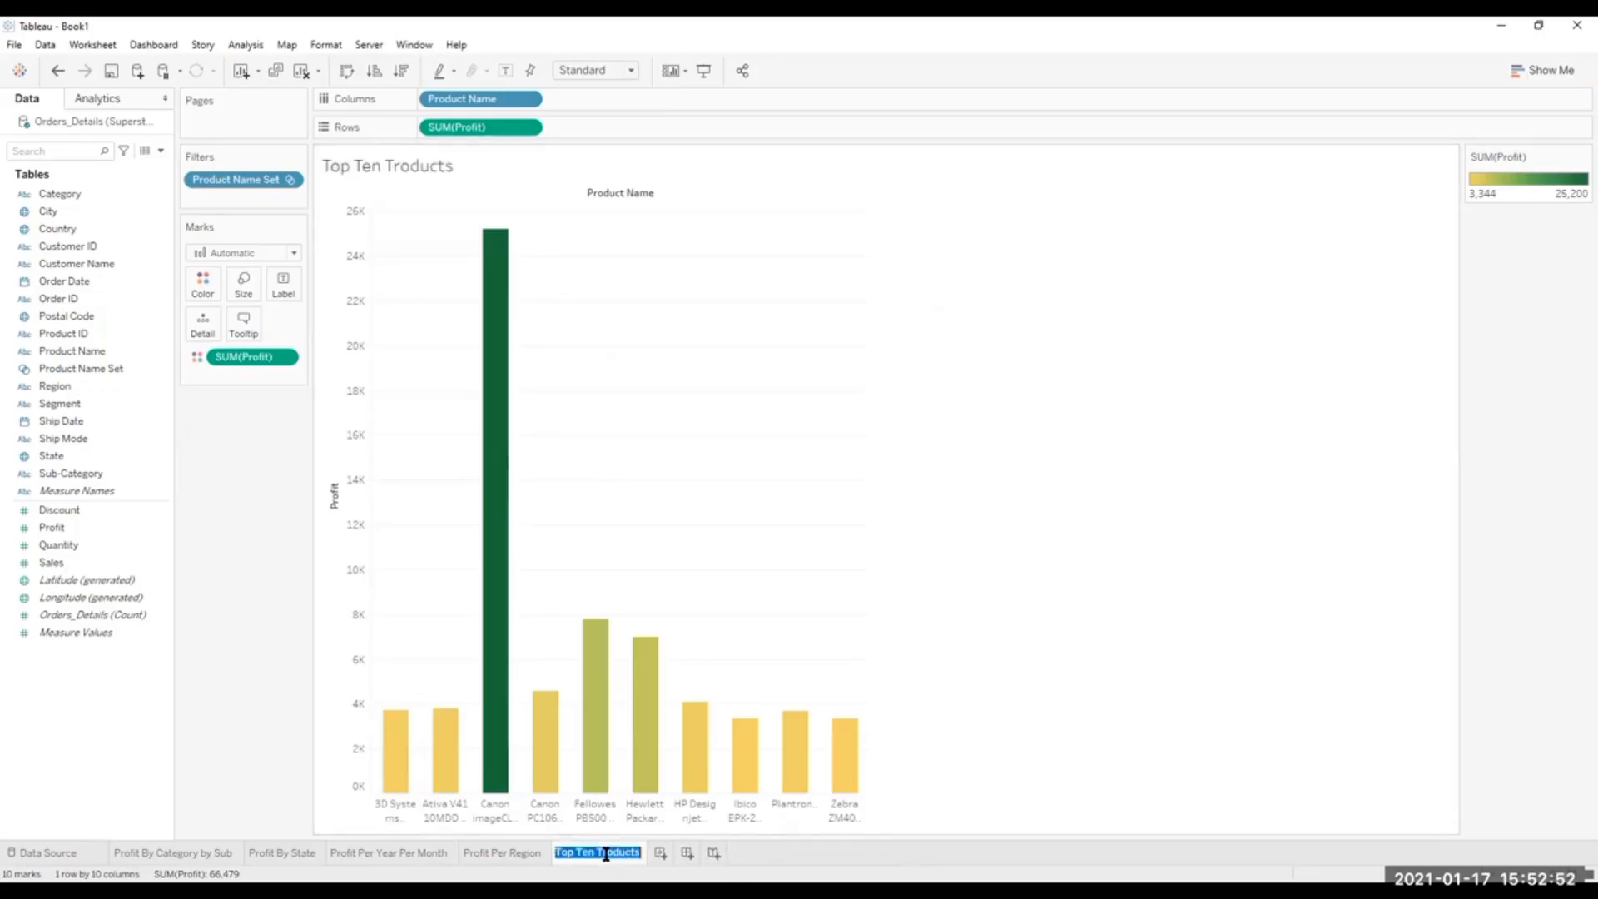
pyautogui.click(603, 852)
pyautogui.press('BackSpace')
pyautogui.write('P')
pyautogui.press('Return')
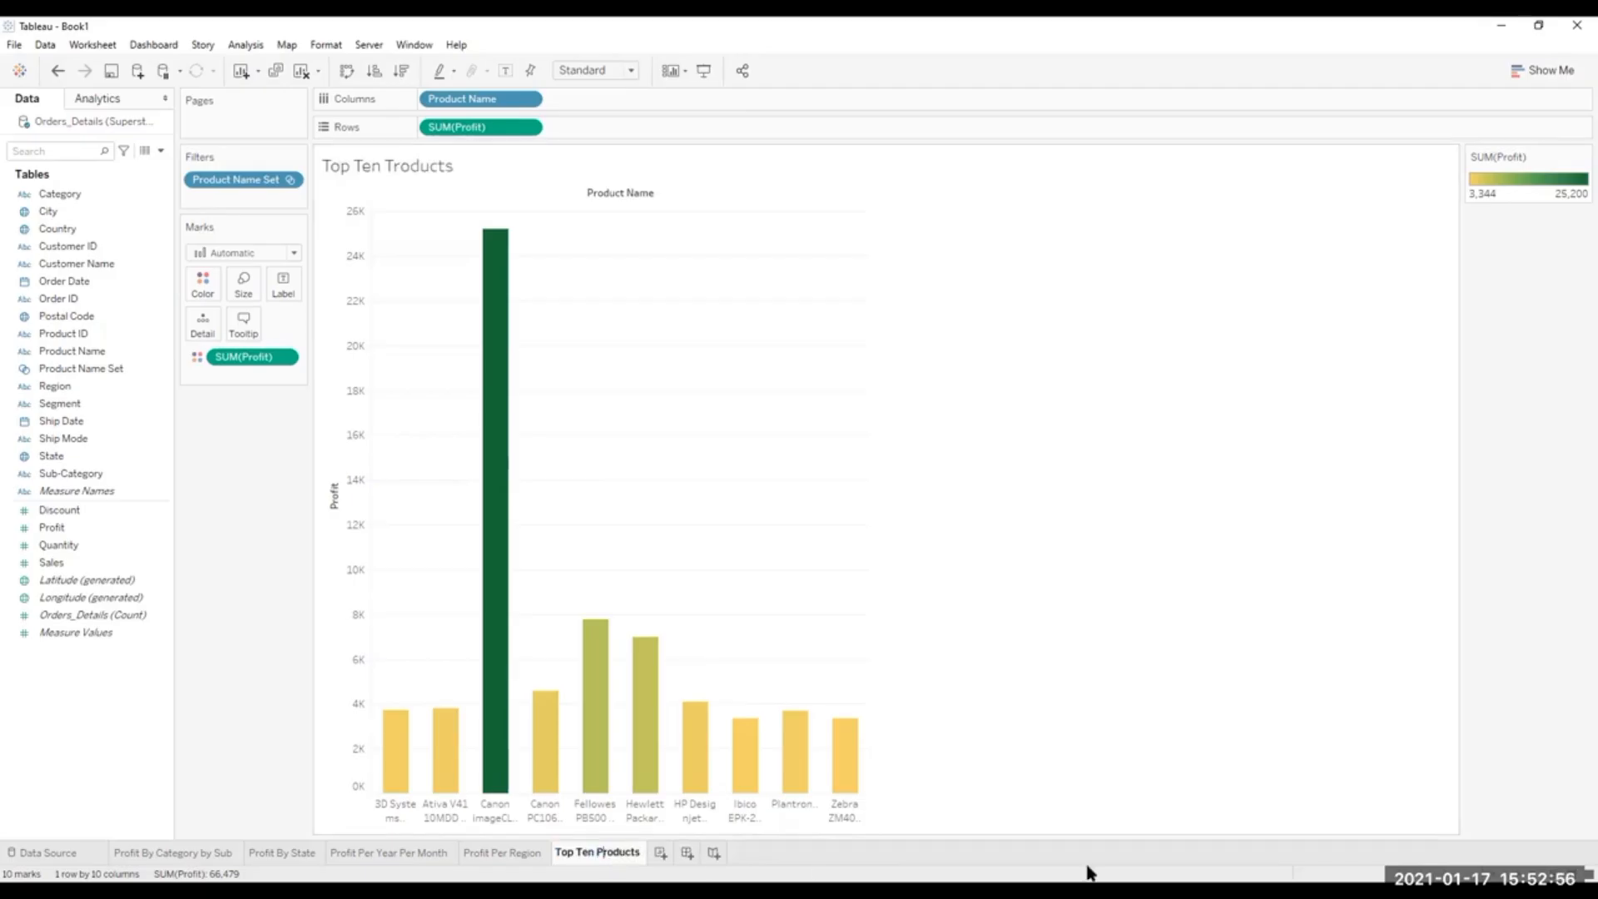
# Look through the finished profit worksheets and narrow the bars further on the Top Ten Products chart.
pyautogui.click(184, 853)
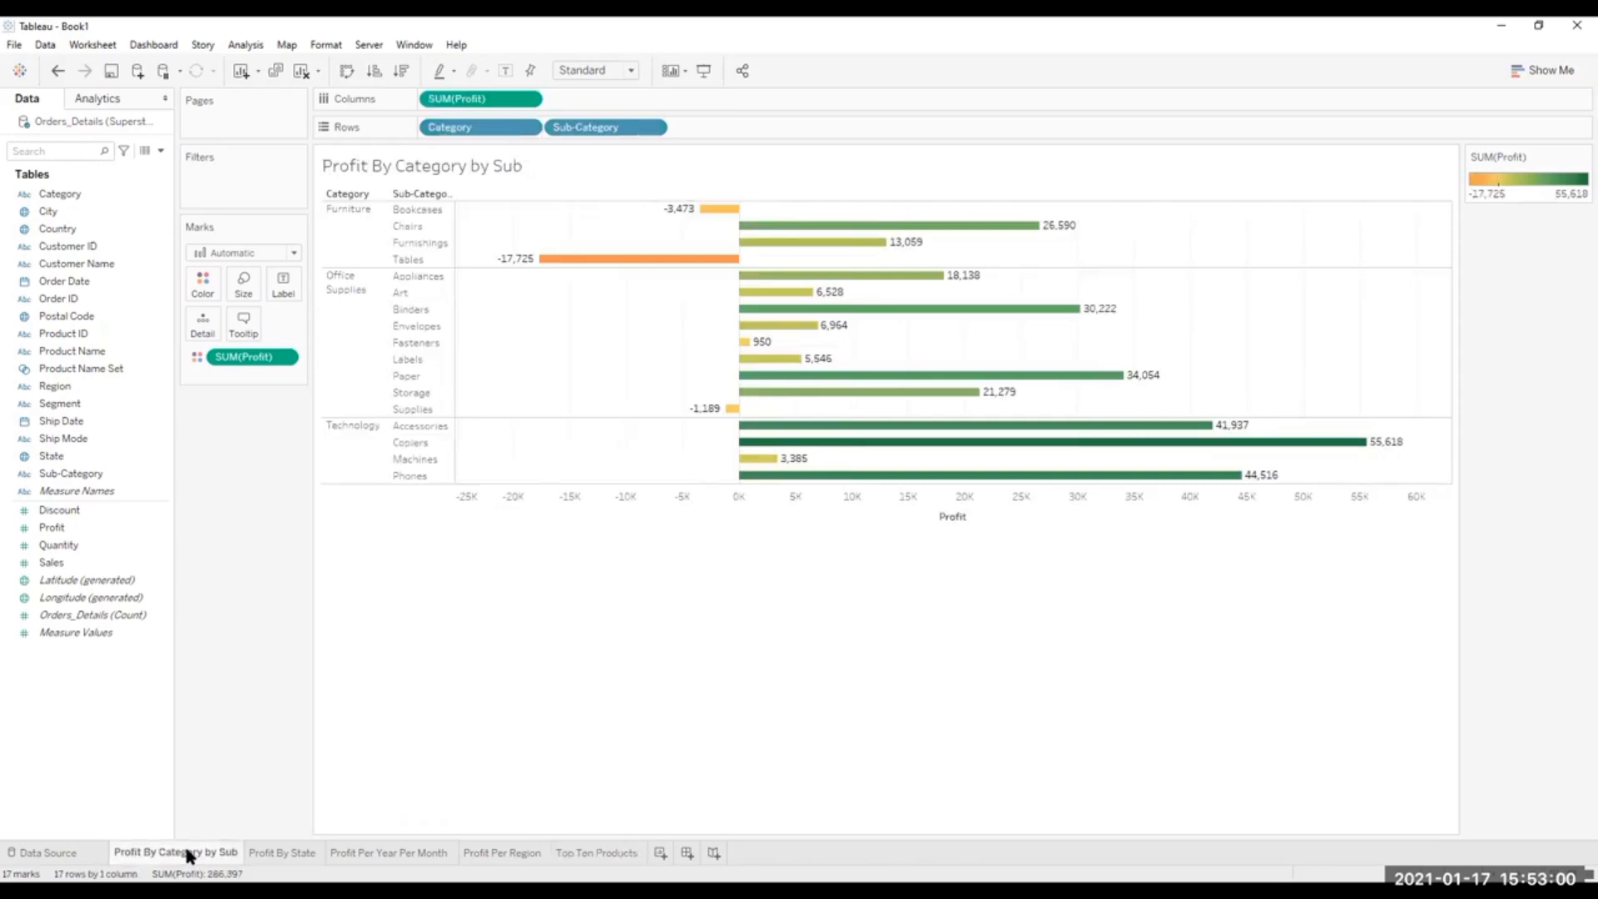
pyautogui.click(289, 853)
pyautogui.click(392, 853)
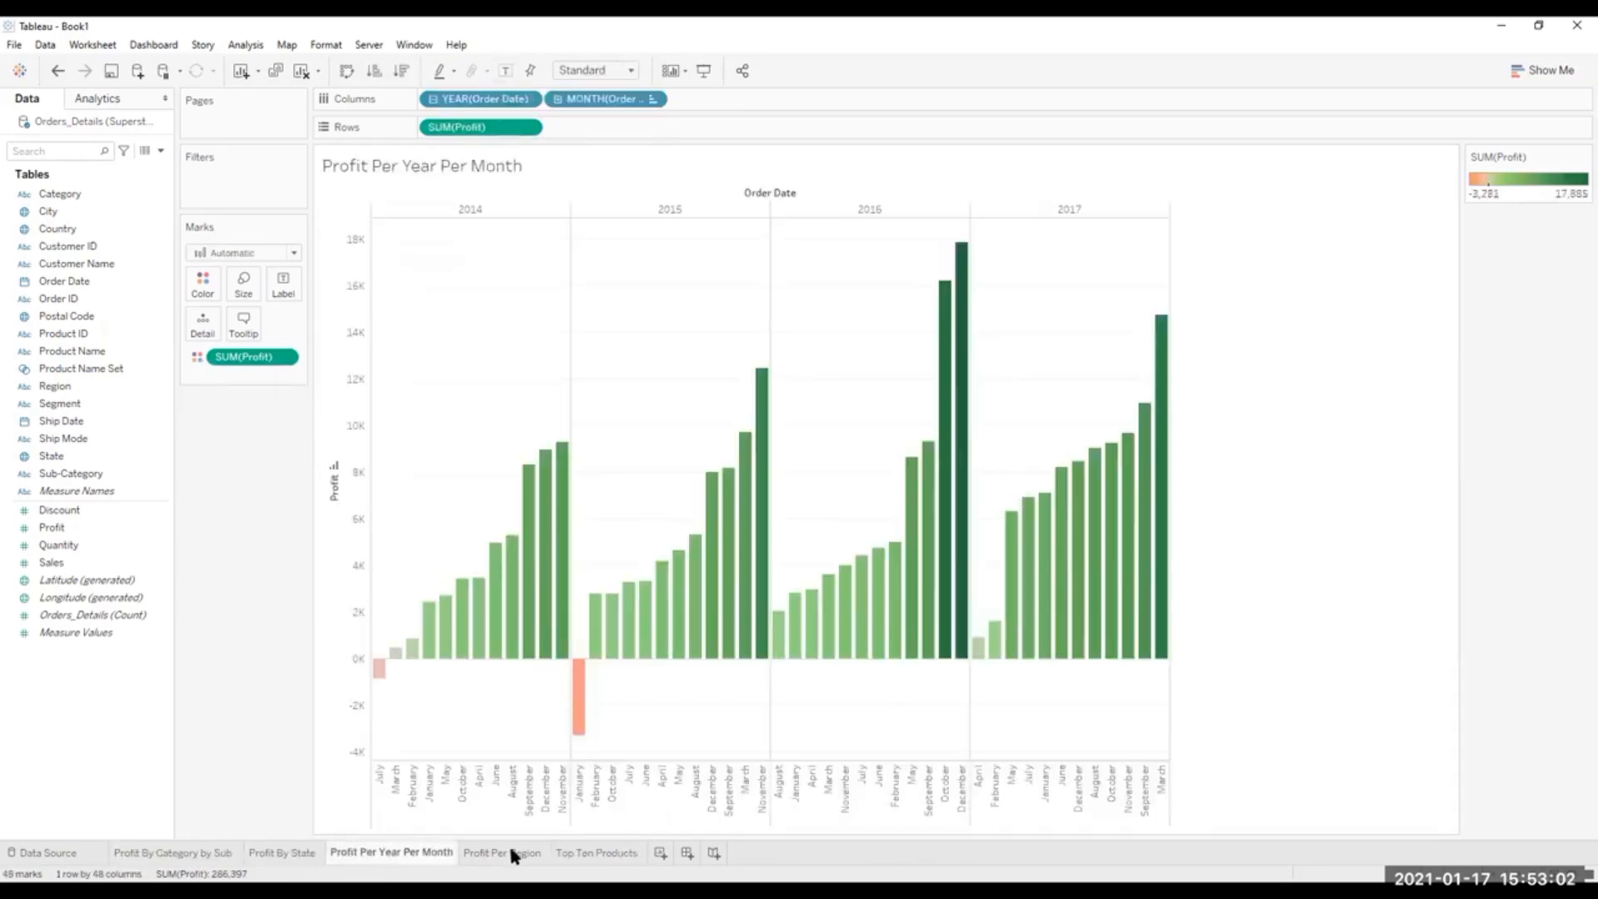
pyautogui.click(512, 853)
pyautogui.click(581, 853)
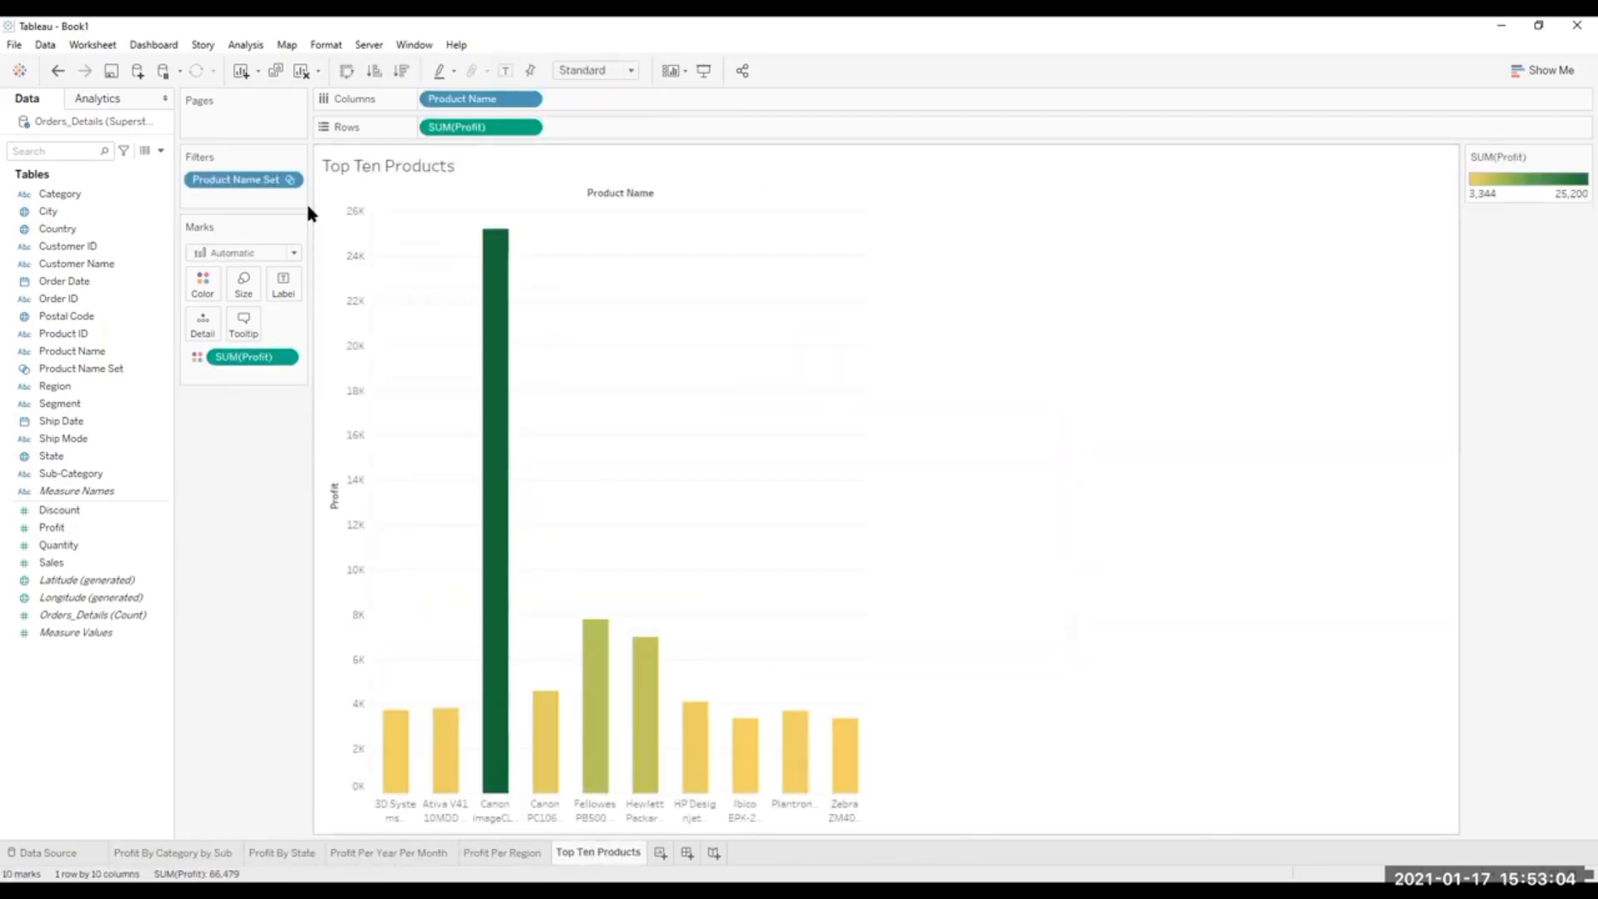
pyautogui.click(247, 291)
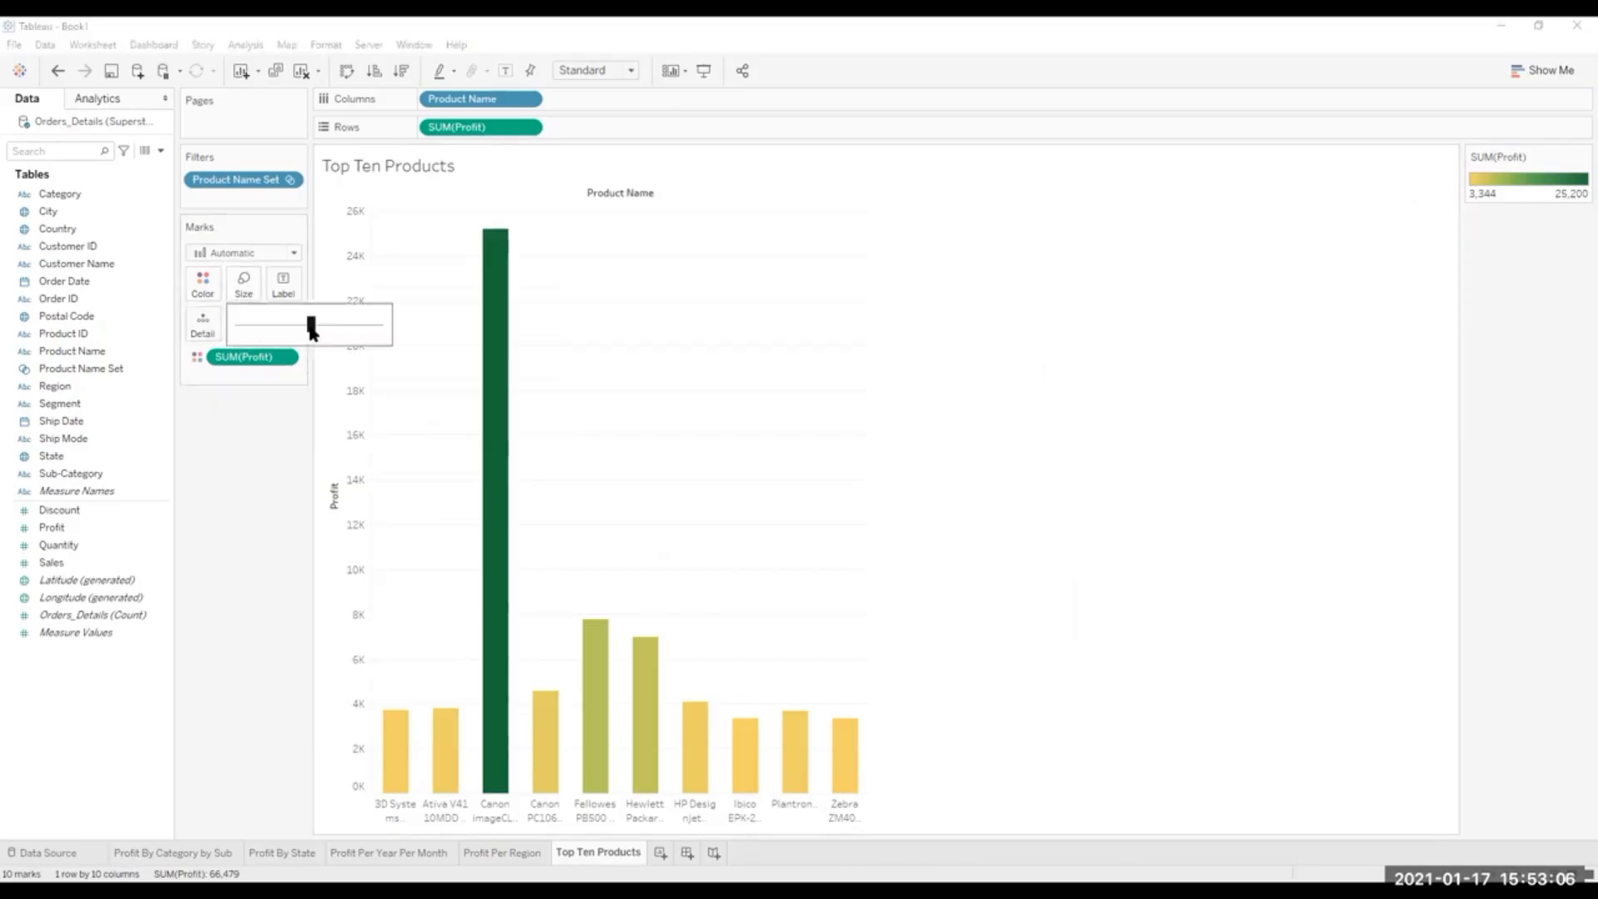
pyautogui.moveTo(300, 326); pyautogui.dragTo(294, 329)
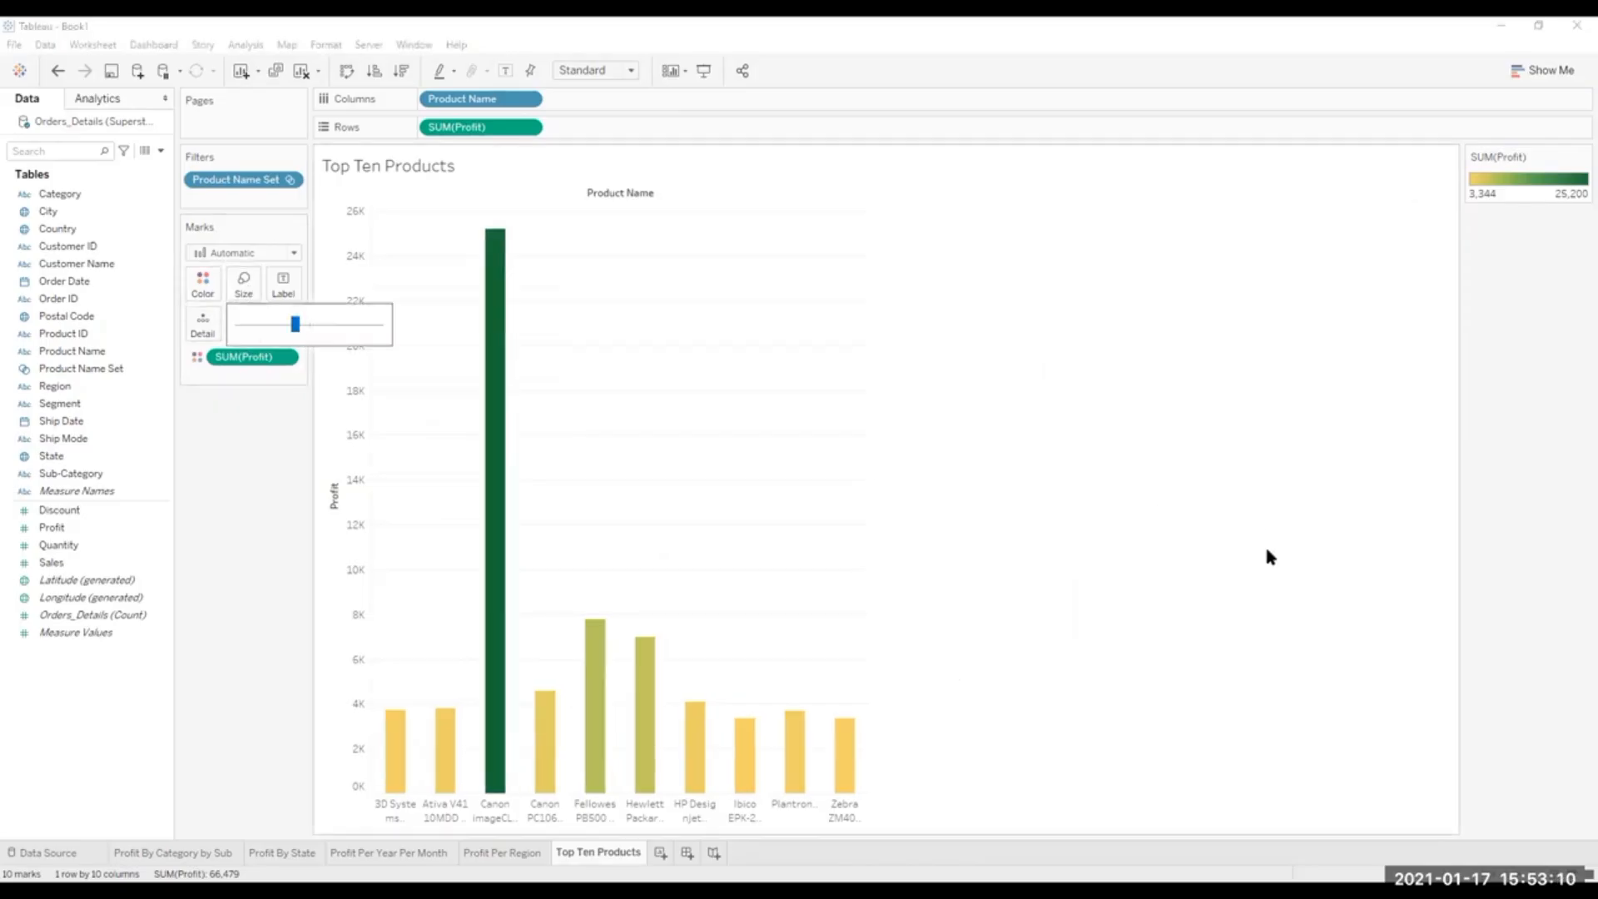
pyautogui.click(1359, 634)
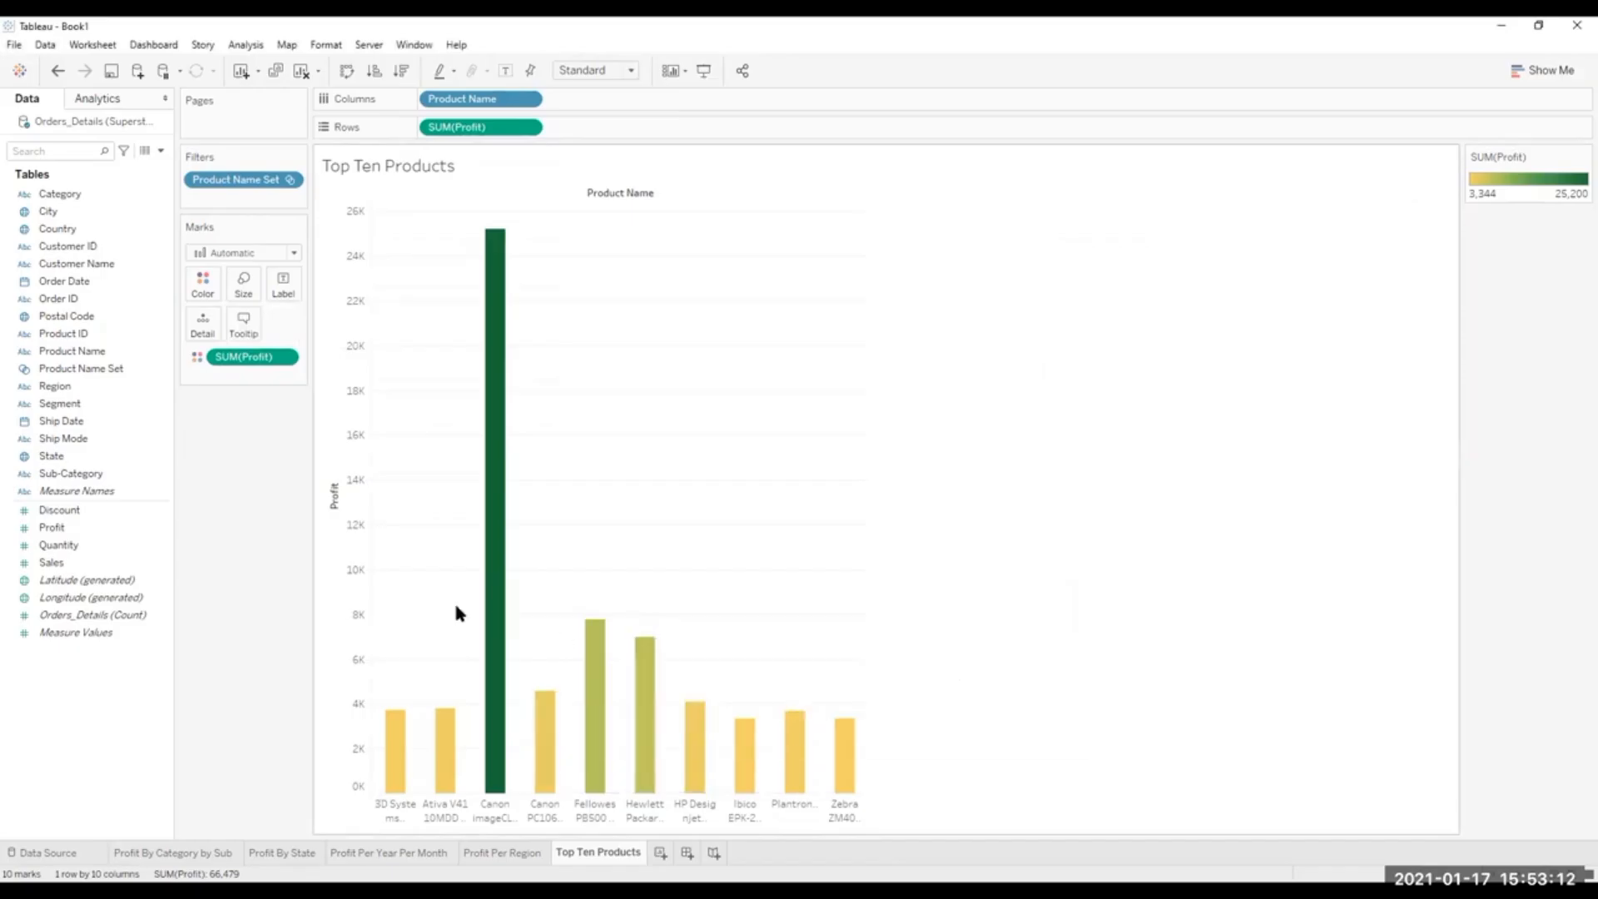
# Create a new dashboard and set its fixed size to 1700 px wide by 900 px high.
pyautogui.click(684, 856)
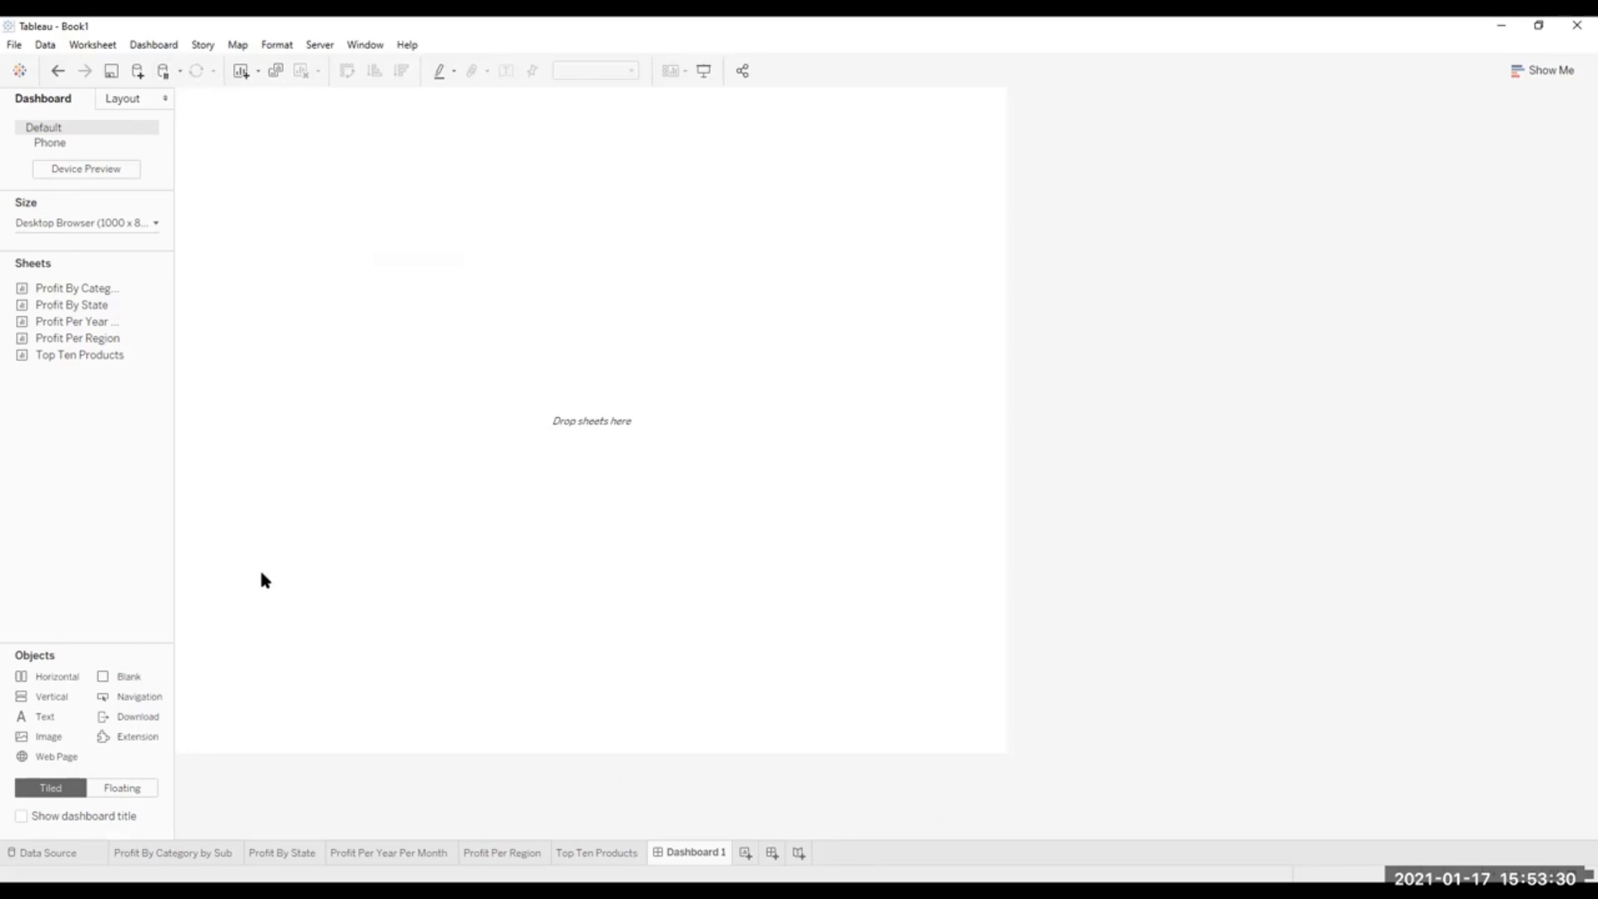
pyautogui.moveTo(69, 356)
pyautogui.click(154, 222)
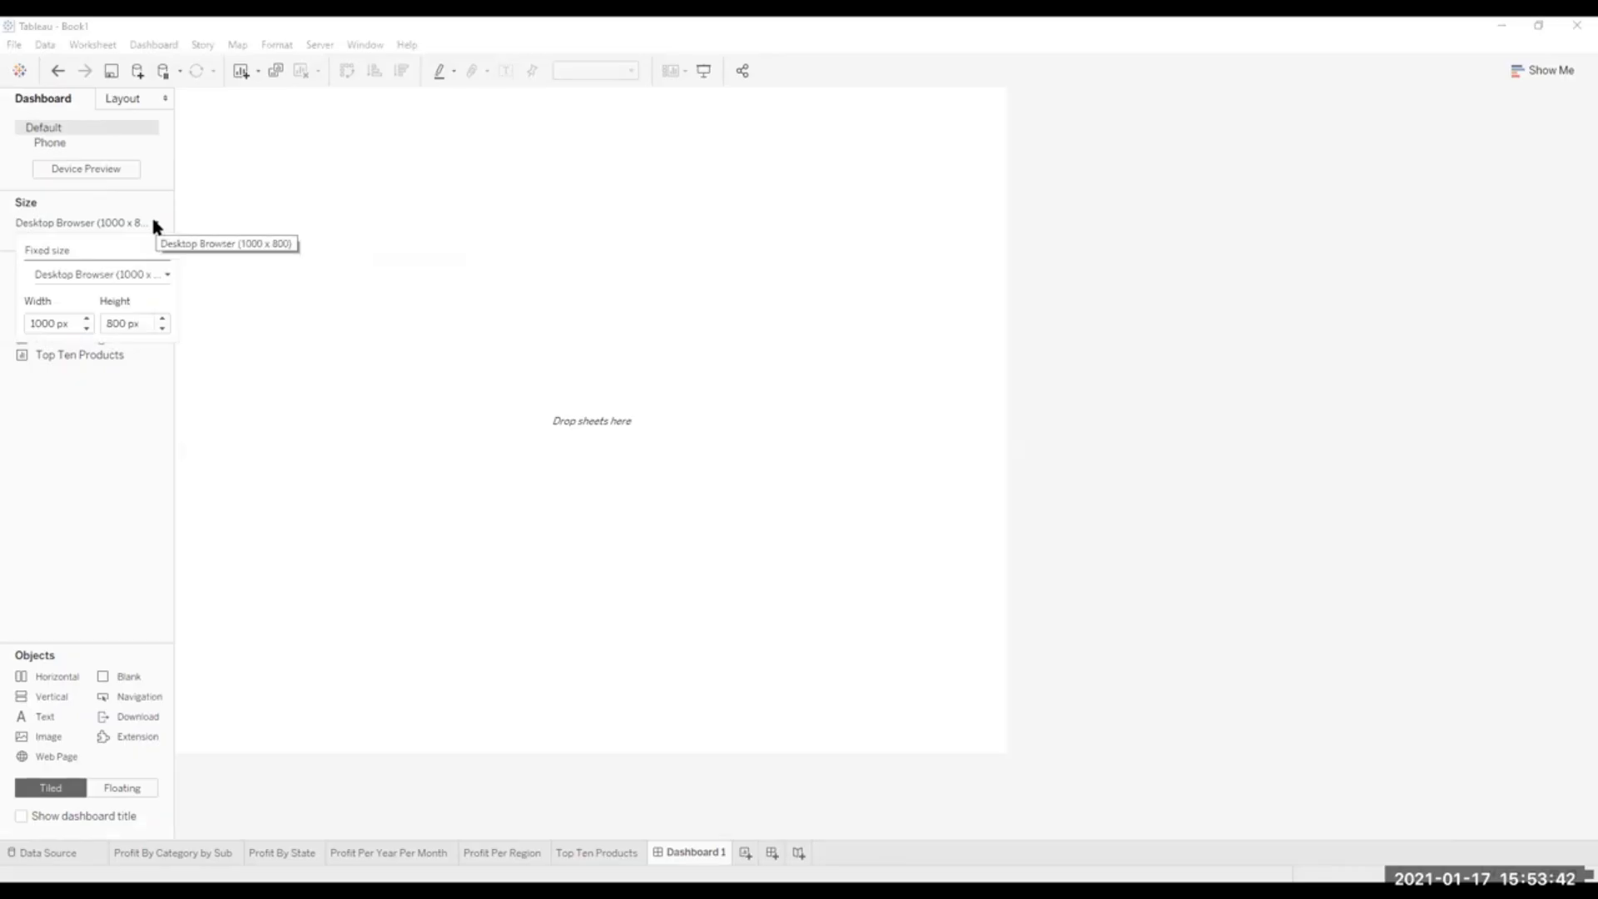
pyautogui.click(85, 330)
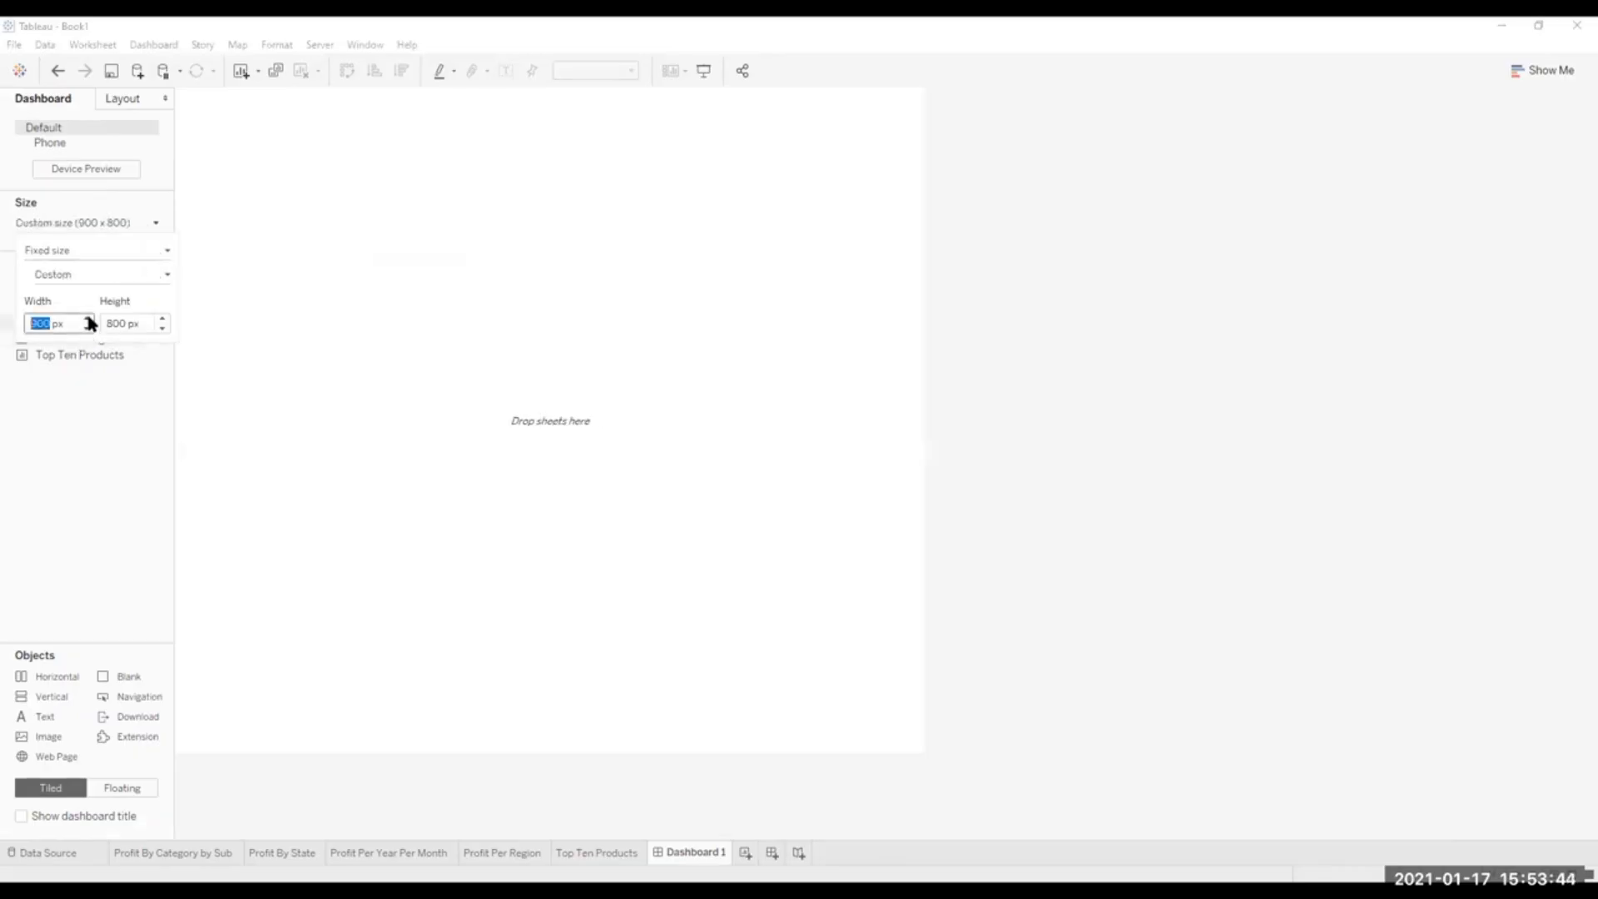
pyautogui.click(87, 317)
pyautogui.click(87, 318)
pyautogui.click(88, 317)
pyautogui.click(88, 317)
pyautogui.click(87, 318)
pyautogui.click(87, 318)
pyautogui.click(88, 318)
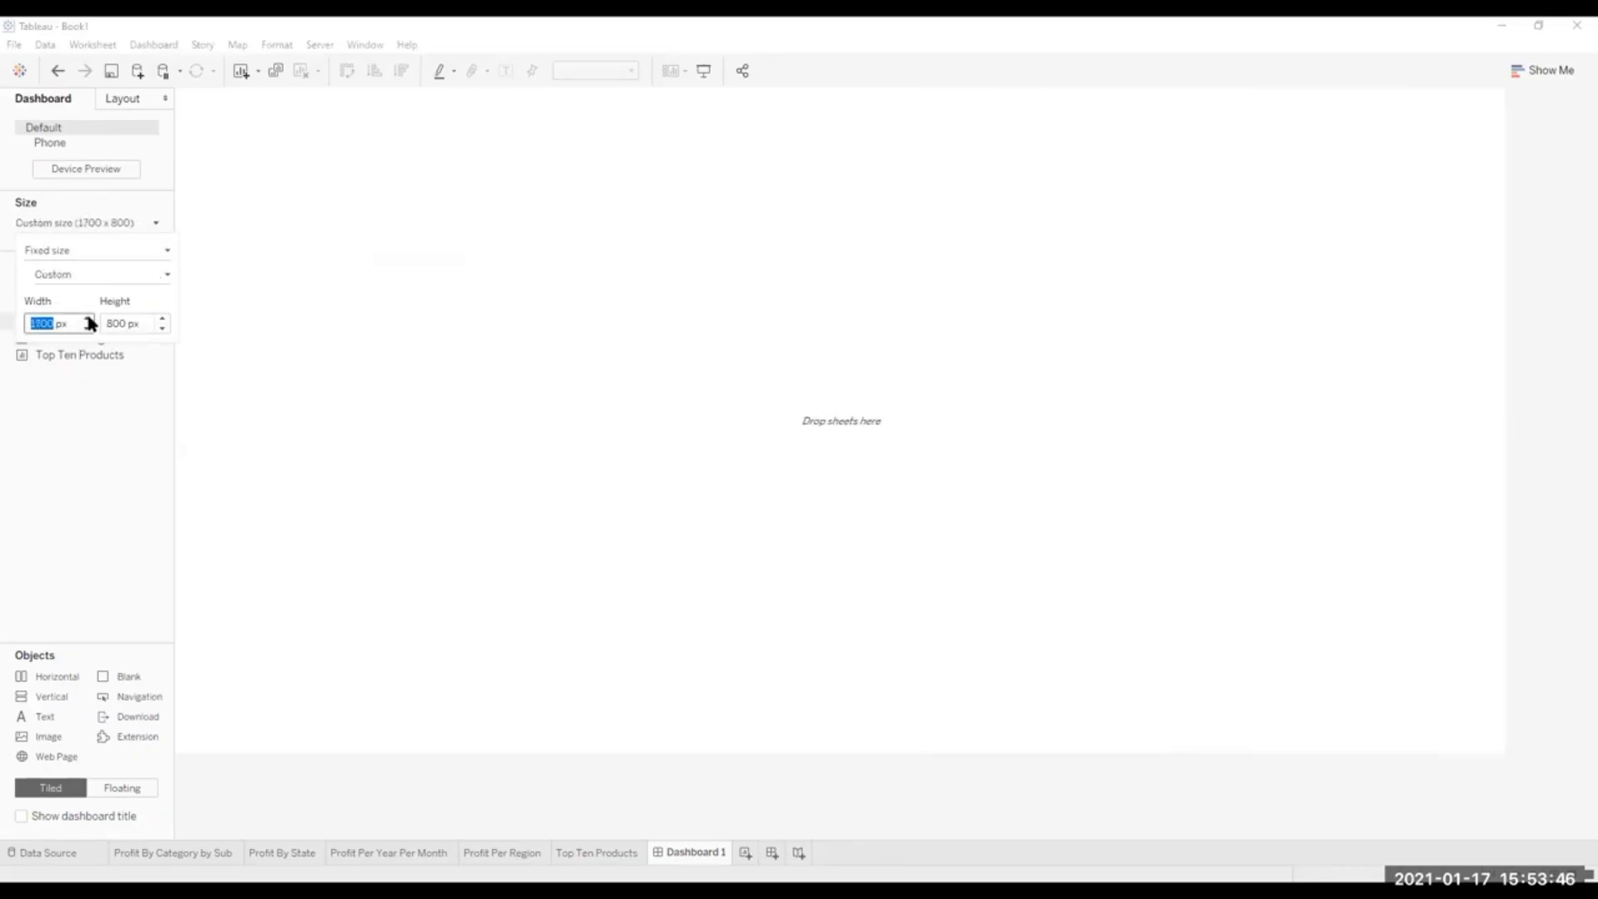
pyautogui.click(87, 318)
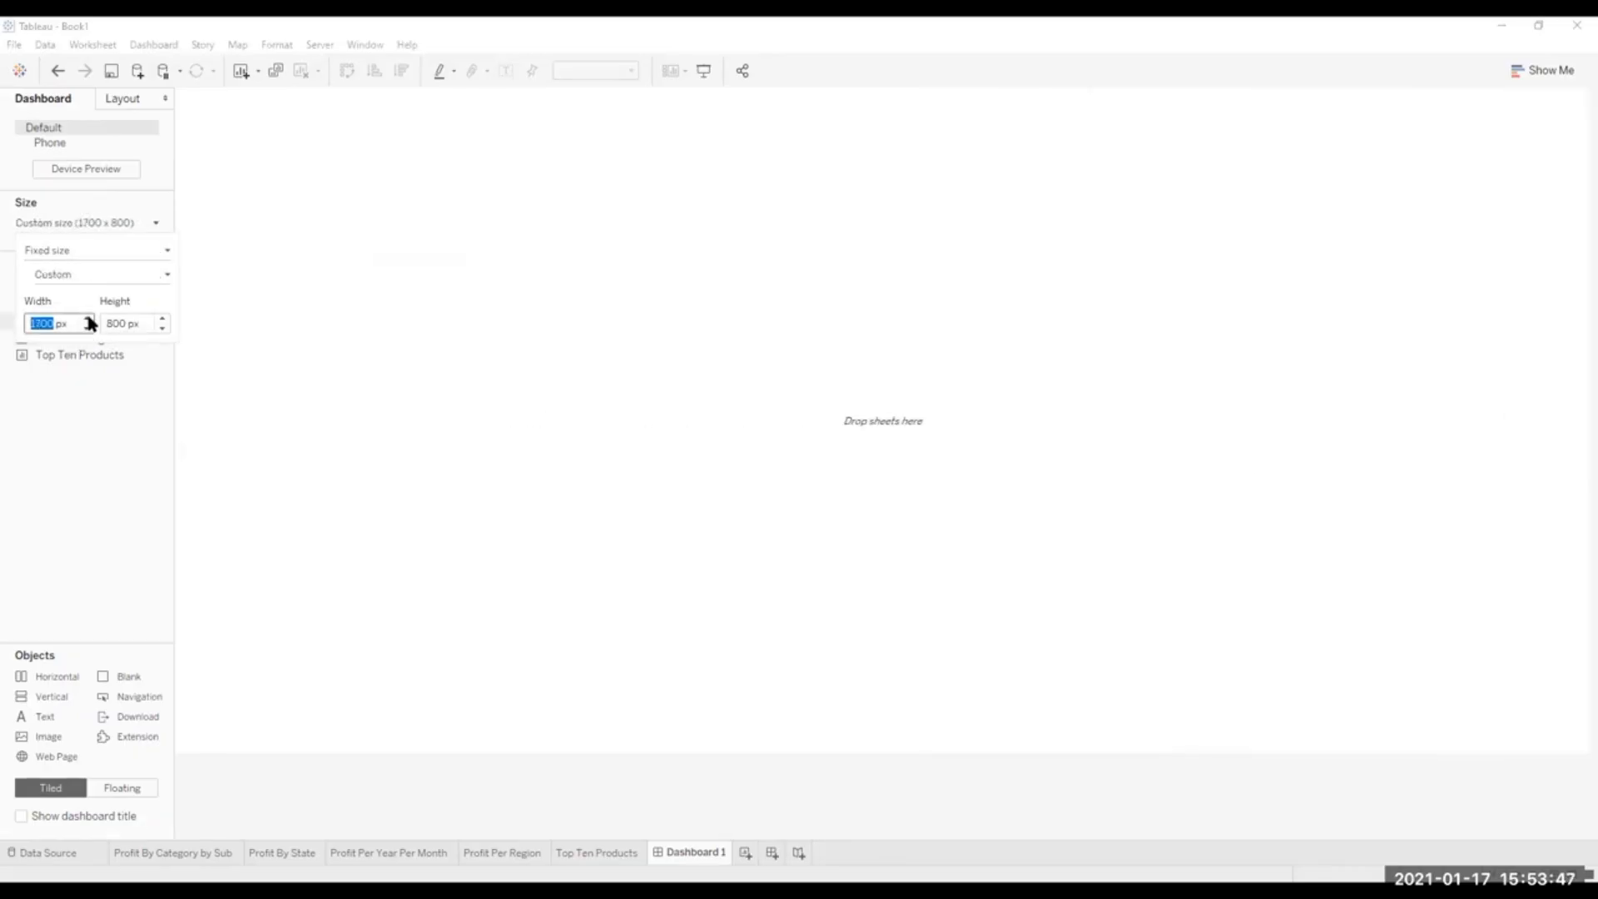
pyautogui.click(162, 328)
pyautogui.click(162, 319)
pyautogui.click(162, 318)
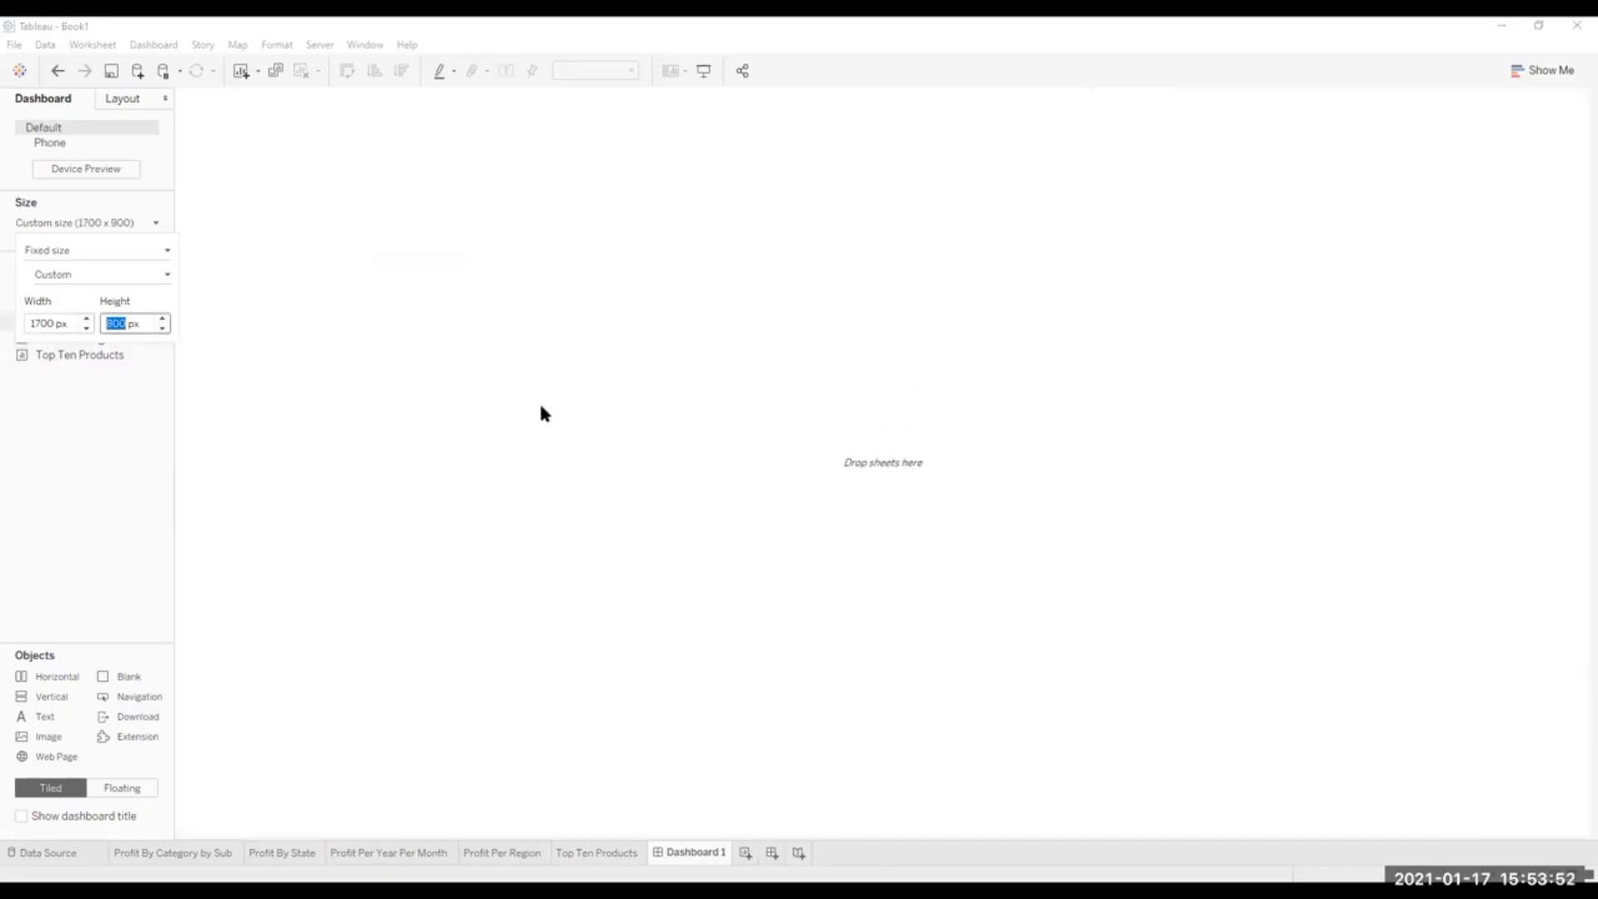
# Tile Profit Per Year Per Month on the dashboard, with Profit By State to its left and Profit Per Region above the map.
pyautogui.click(97, 194)
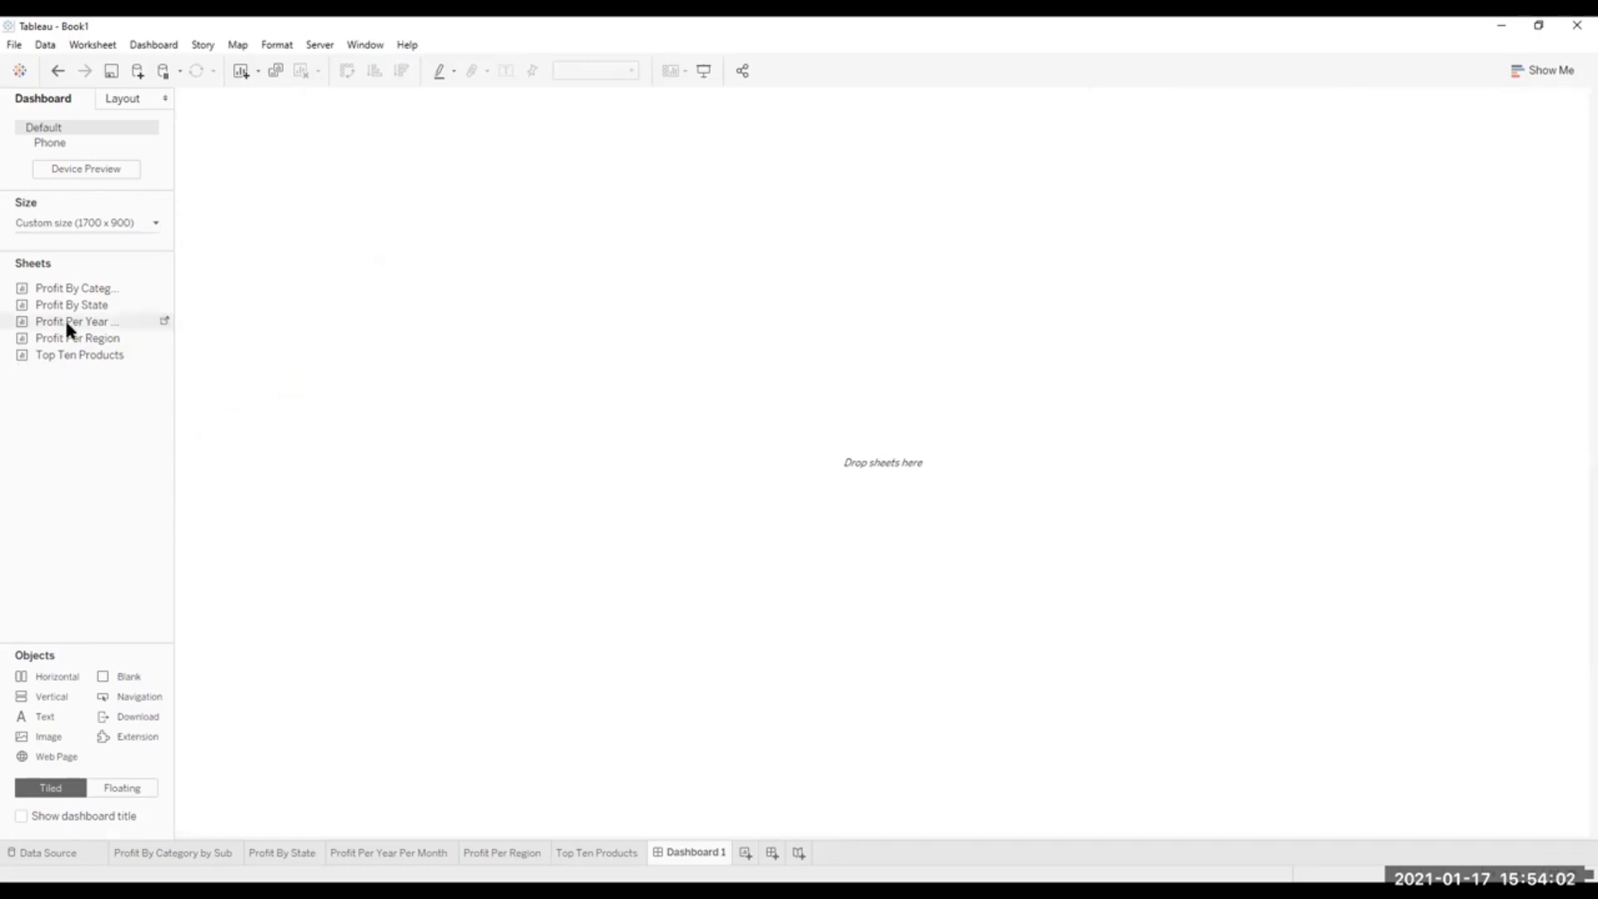
pyautogui.moveTo(66, 324); pyautogui.dragTo(813, 380)
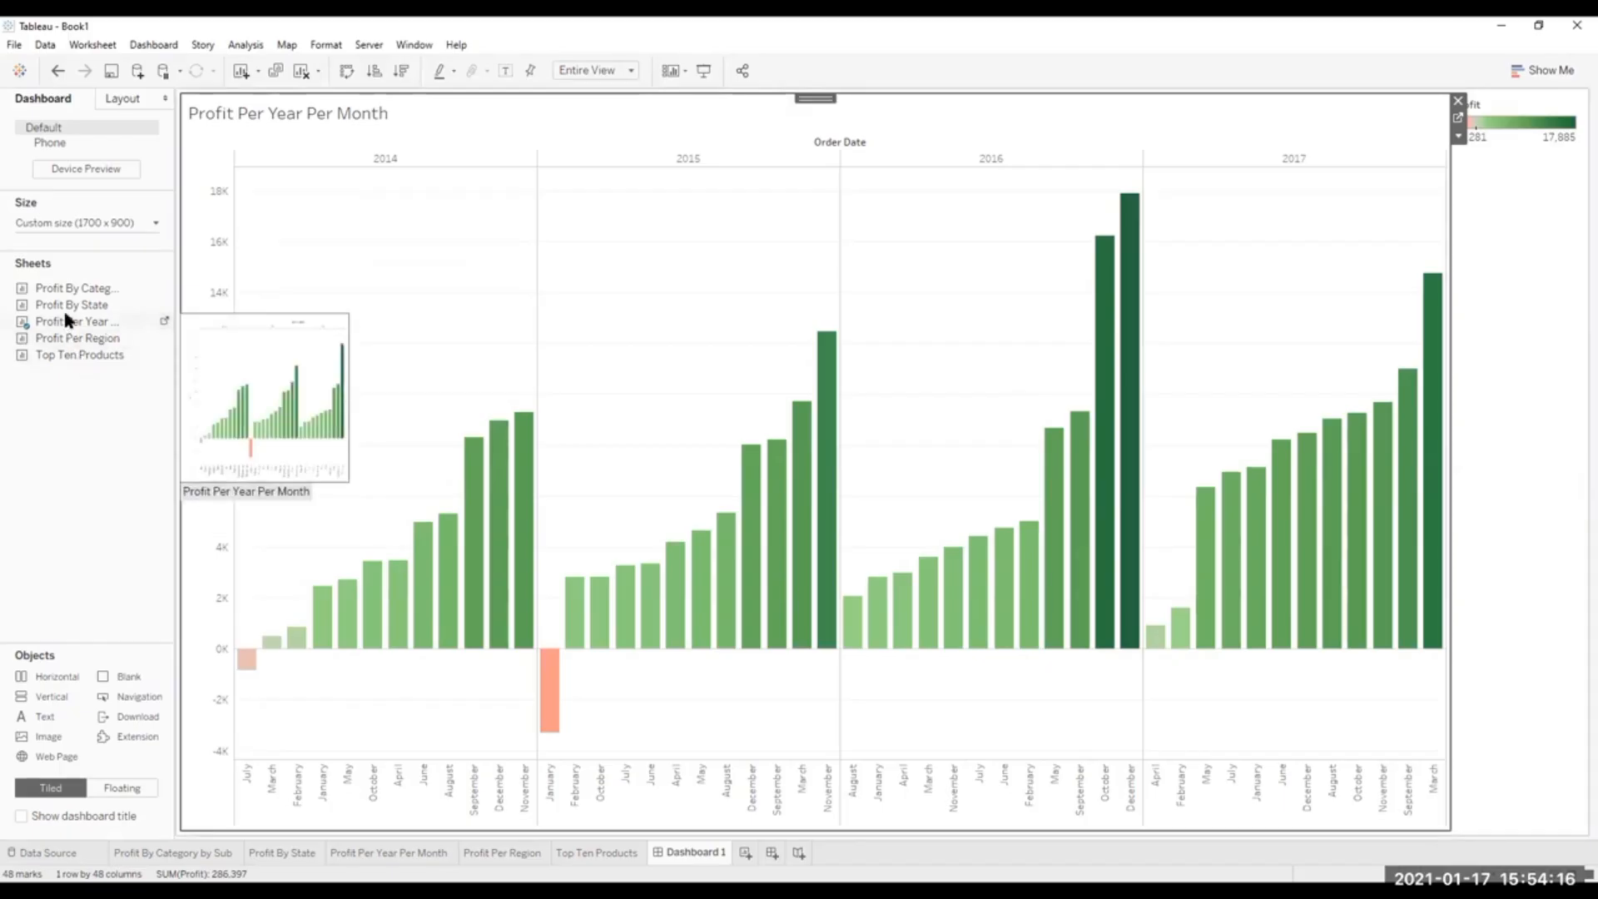
pyautogui.moveTo(63, 298); pyautogui.dragTo(497, 390)
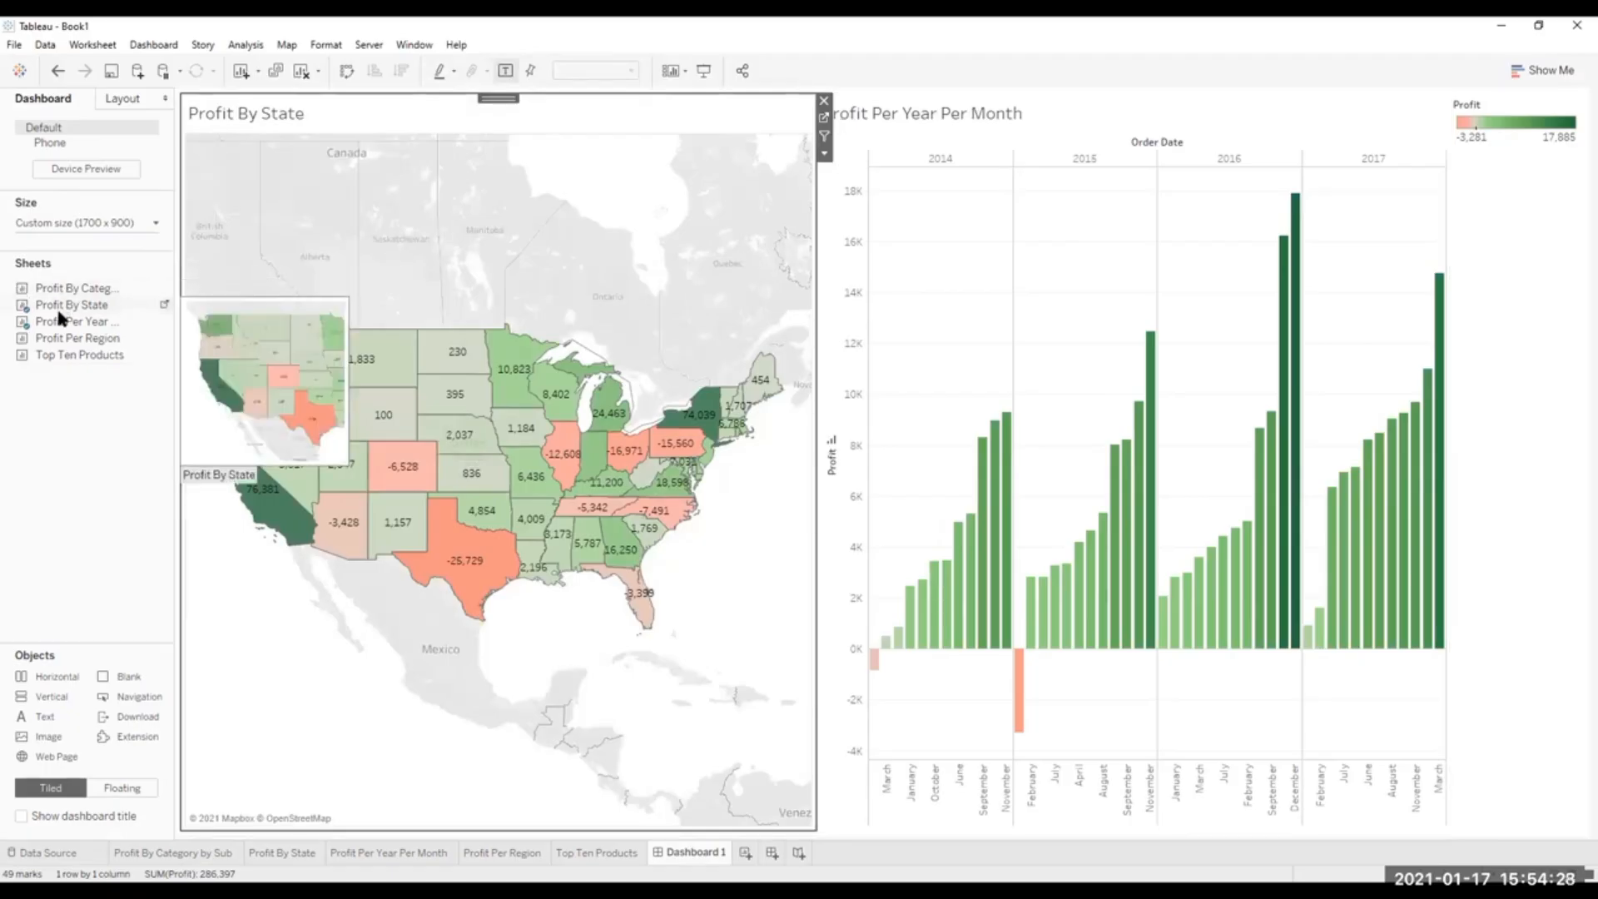
pyautogui.moveTo(63, 338)
pyautogui.mouseDown()
pyautogui.moveTo(407, 353)
pyautogui.moveTo(635, 307)
pyautogui.moveTo(640, 224)
pyautogui.moveTo(514, 220)
pyautogui.moveTo(494, 257)
pyautogui.mouseUp()
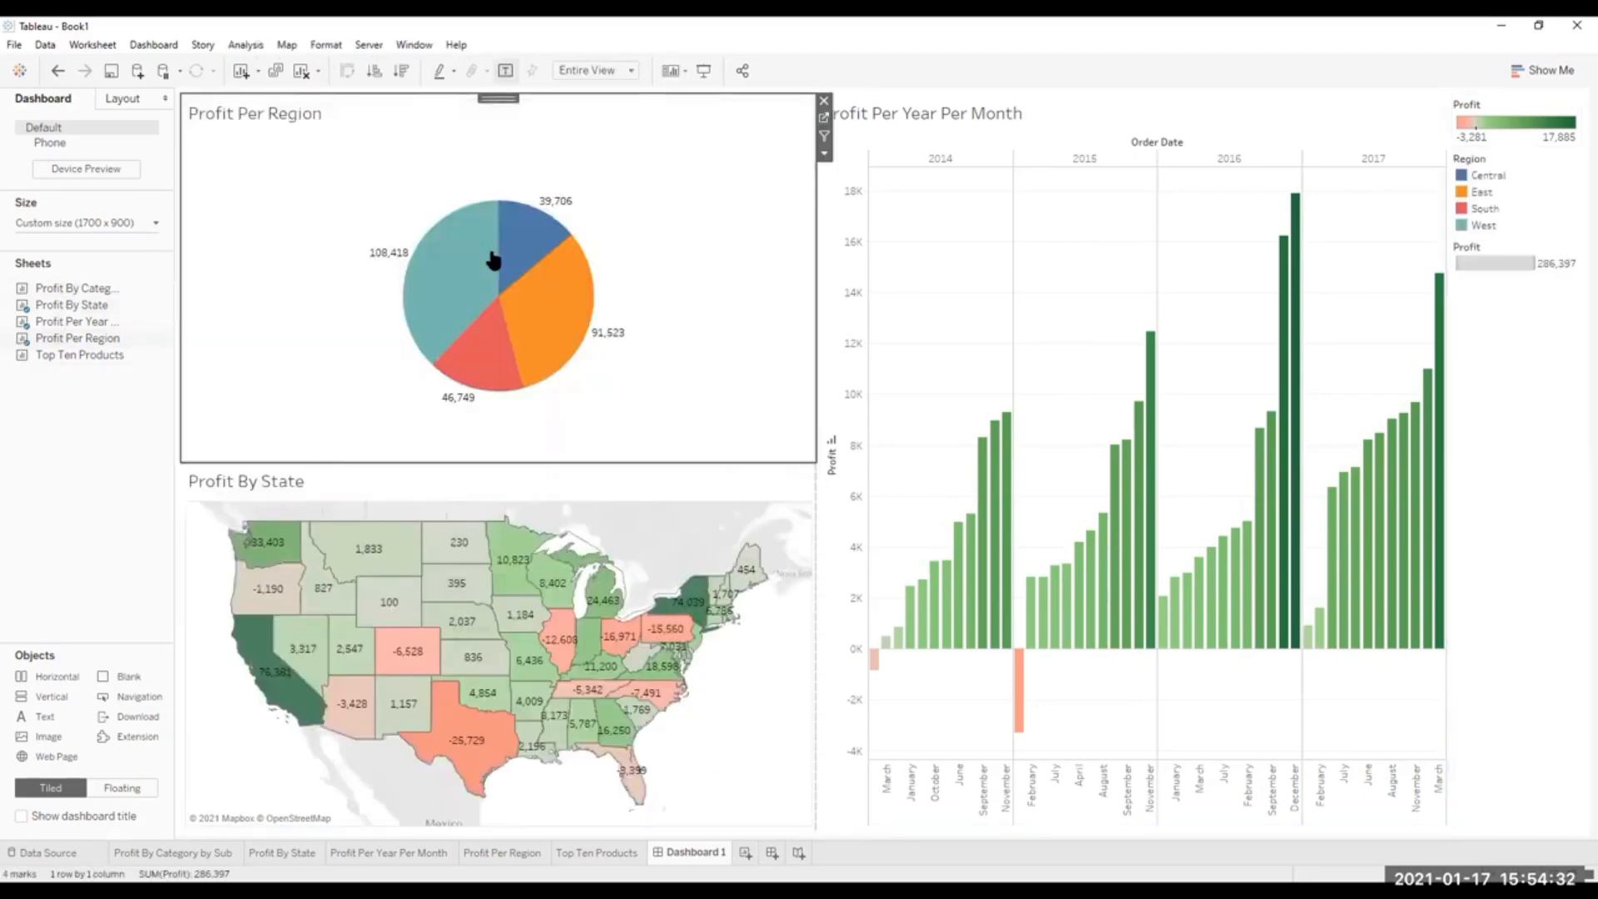
# Try Profit By Category by Sub to the right of Profit Per Year Per Month, and remove it from the dashboard.
pyautogui.click(60, 353)
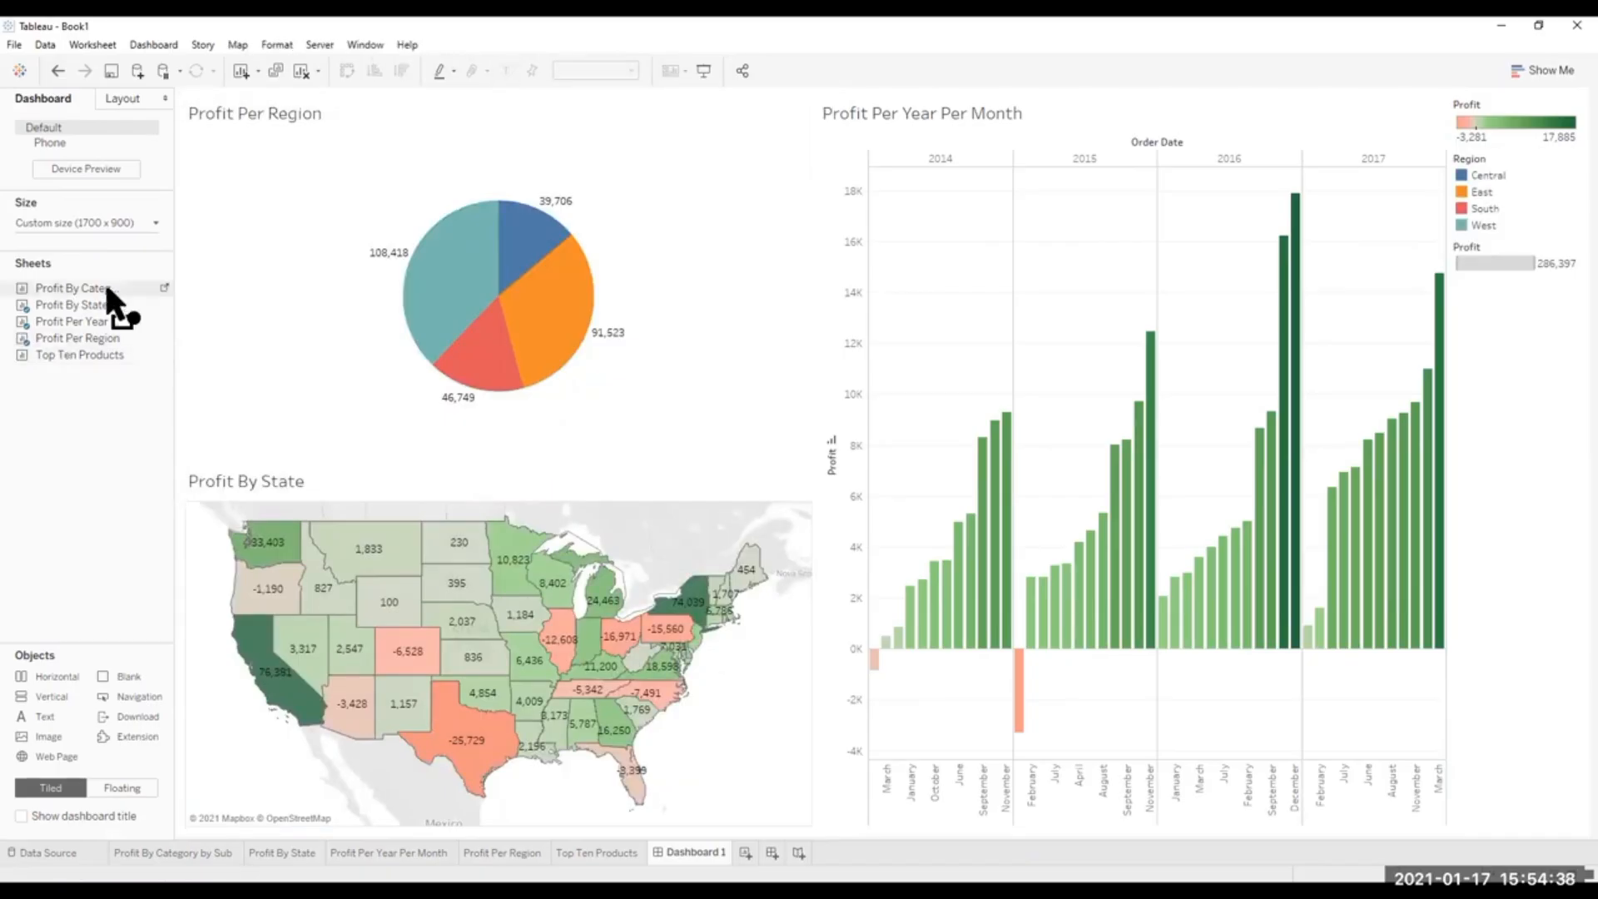
pyautogui.moveTo(103, 287); pyautogui.dragTo(1337, 292)
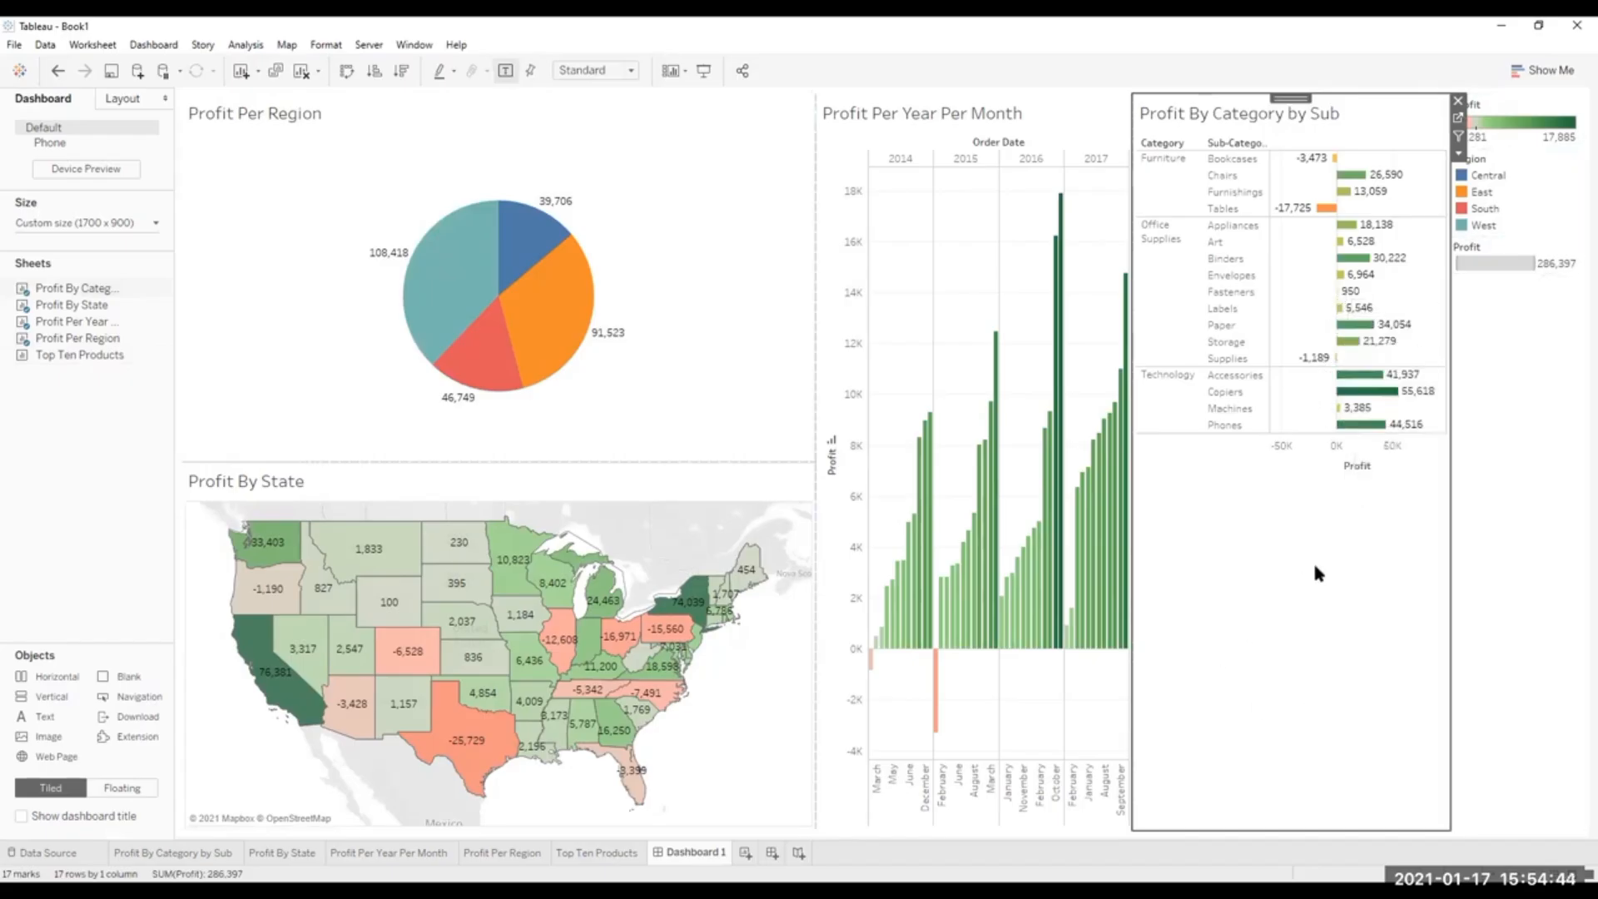
pyautogui.click(1458, 101)
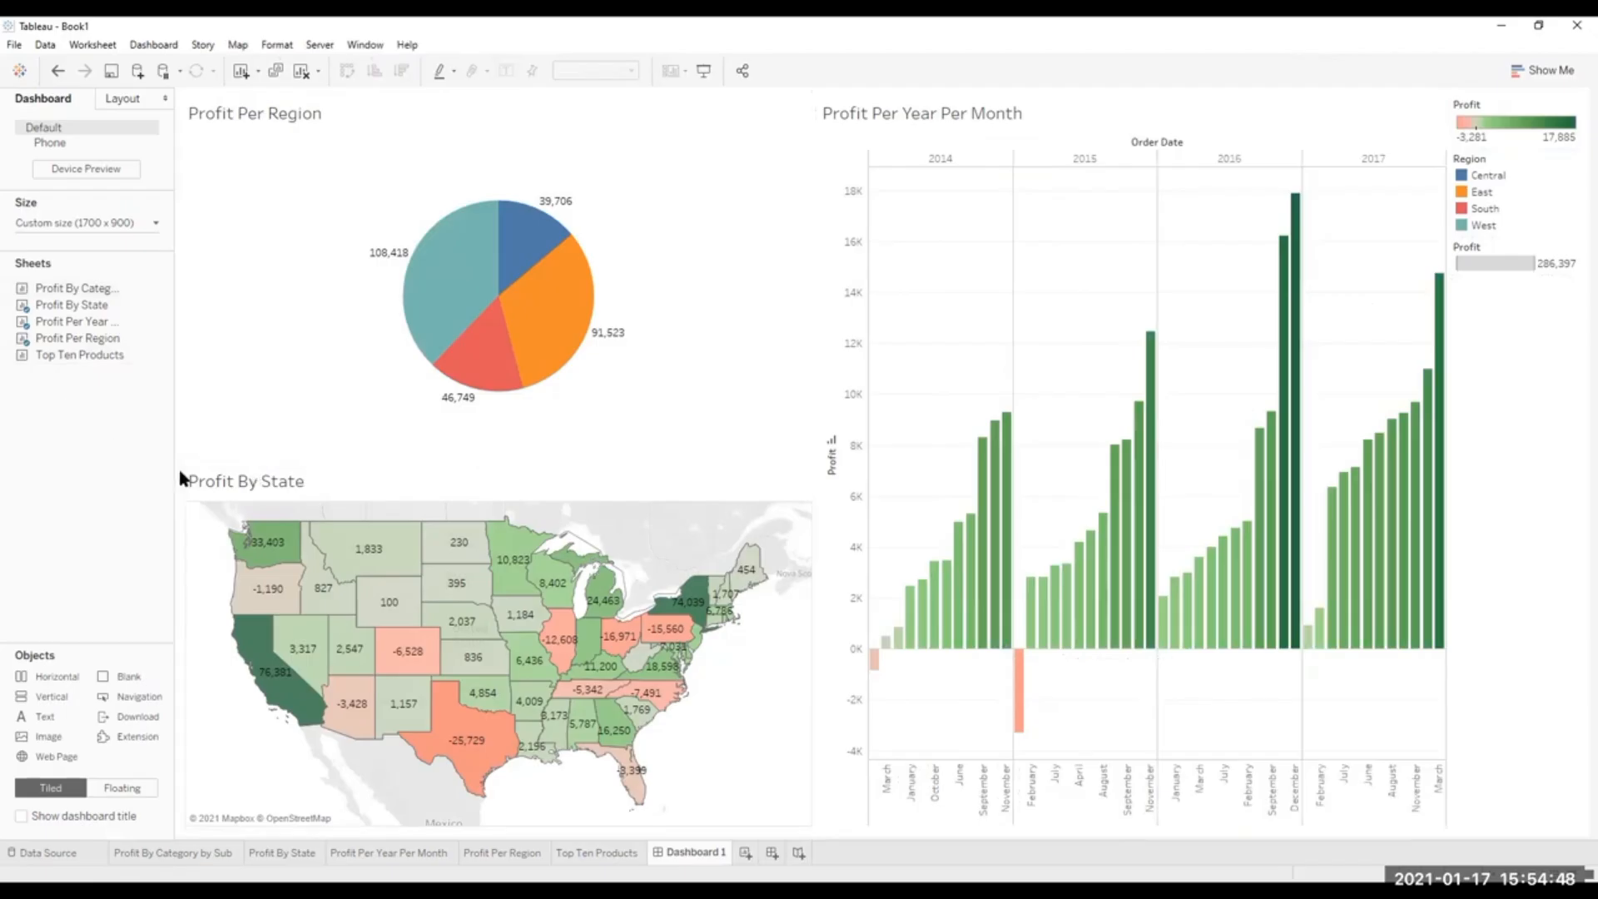
# Add Top Ten Products above Profit Per Year Per Month and Profit By Category by Sub as a full-width band between the two rows.
pyautogui.moveTo(72, 355)
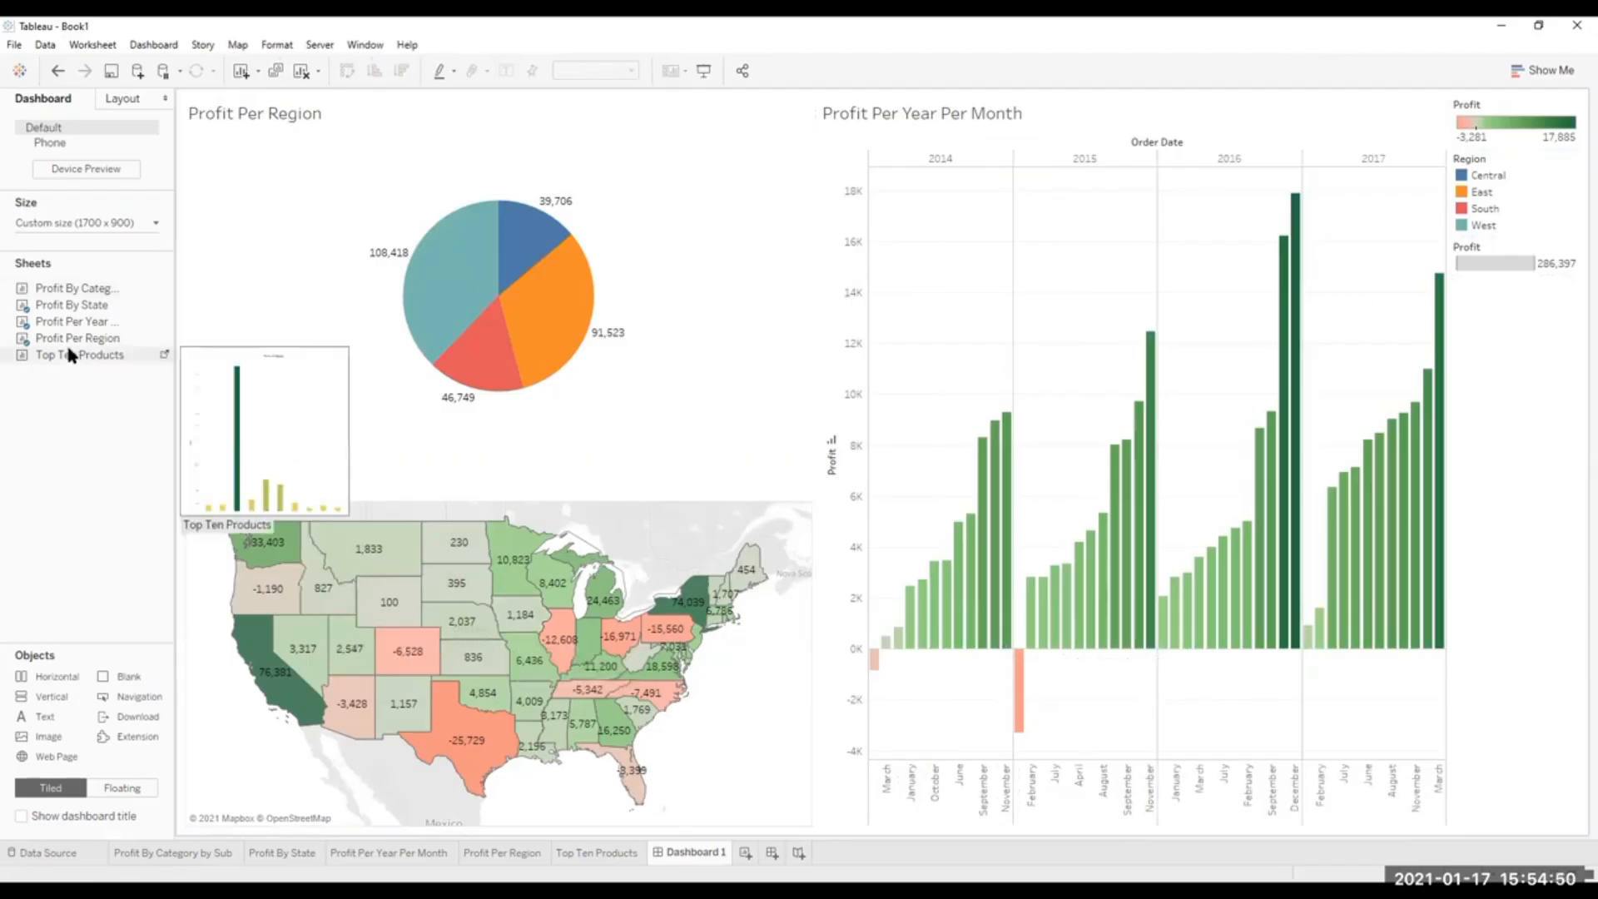
pyautogui.moveTo(71, 354); pyautogui.dragTo(1091, 339)
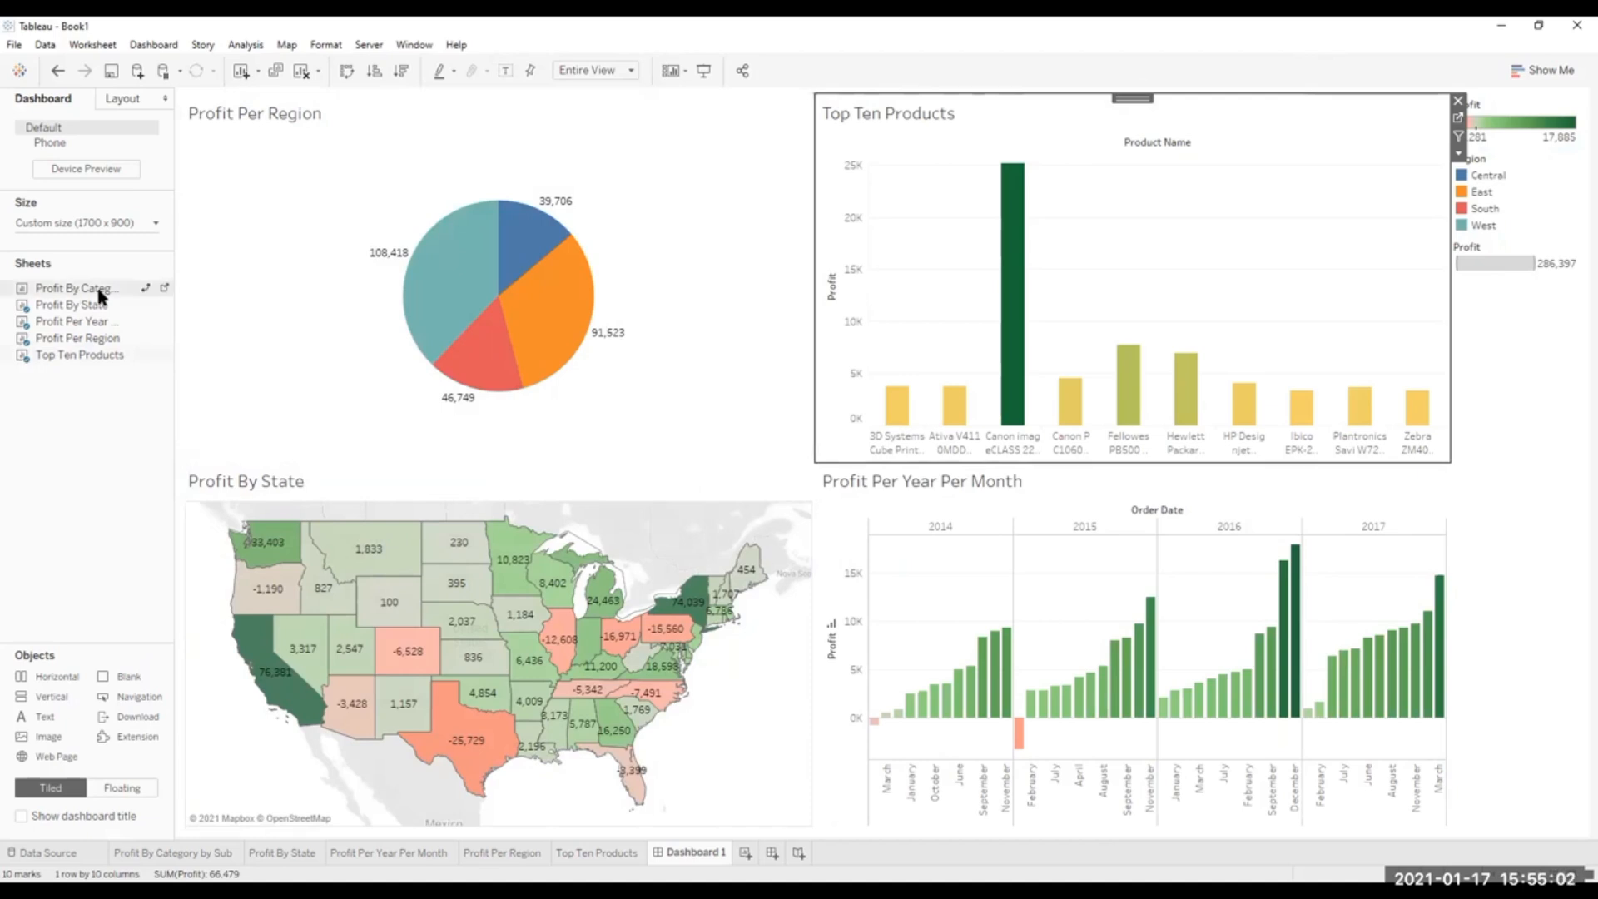
pyautogui.moveTo(75, 288); pyautogui.dragTo(672, 676)
pyautogui.moveTo(791, 691); pyautogui.dragTo(880, 701)
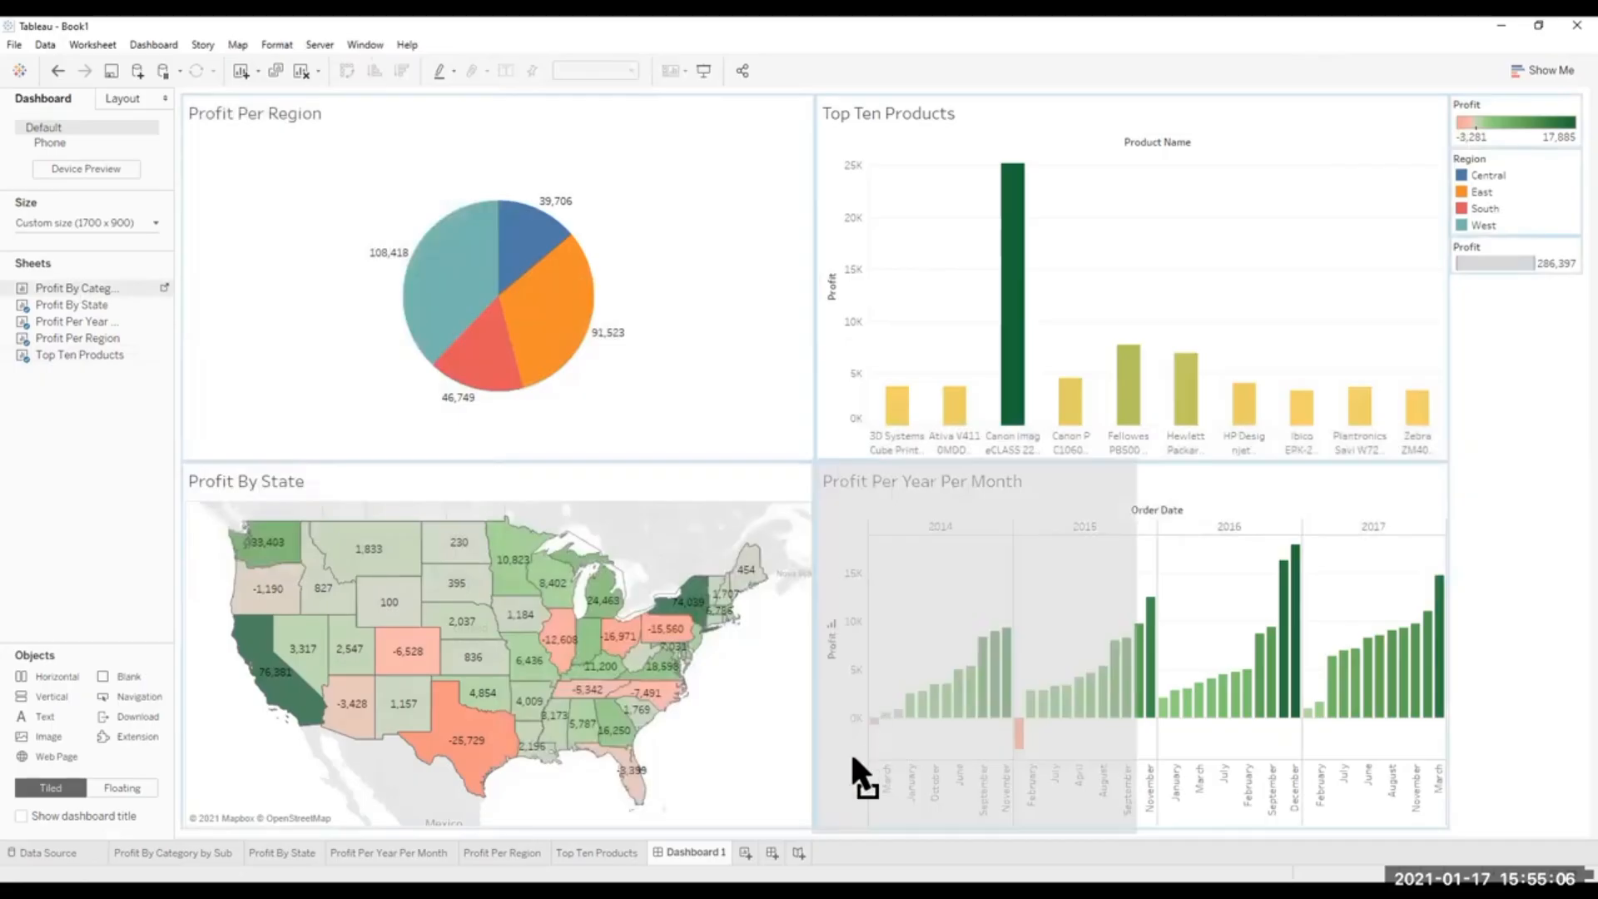
pyautogui.moveTo(852, 757); pyautogui.dragTo(528, 460)
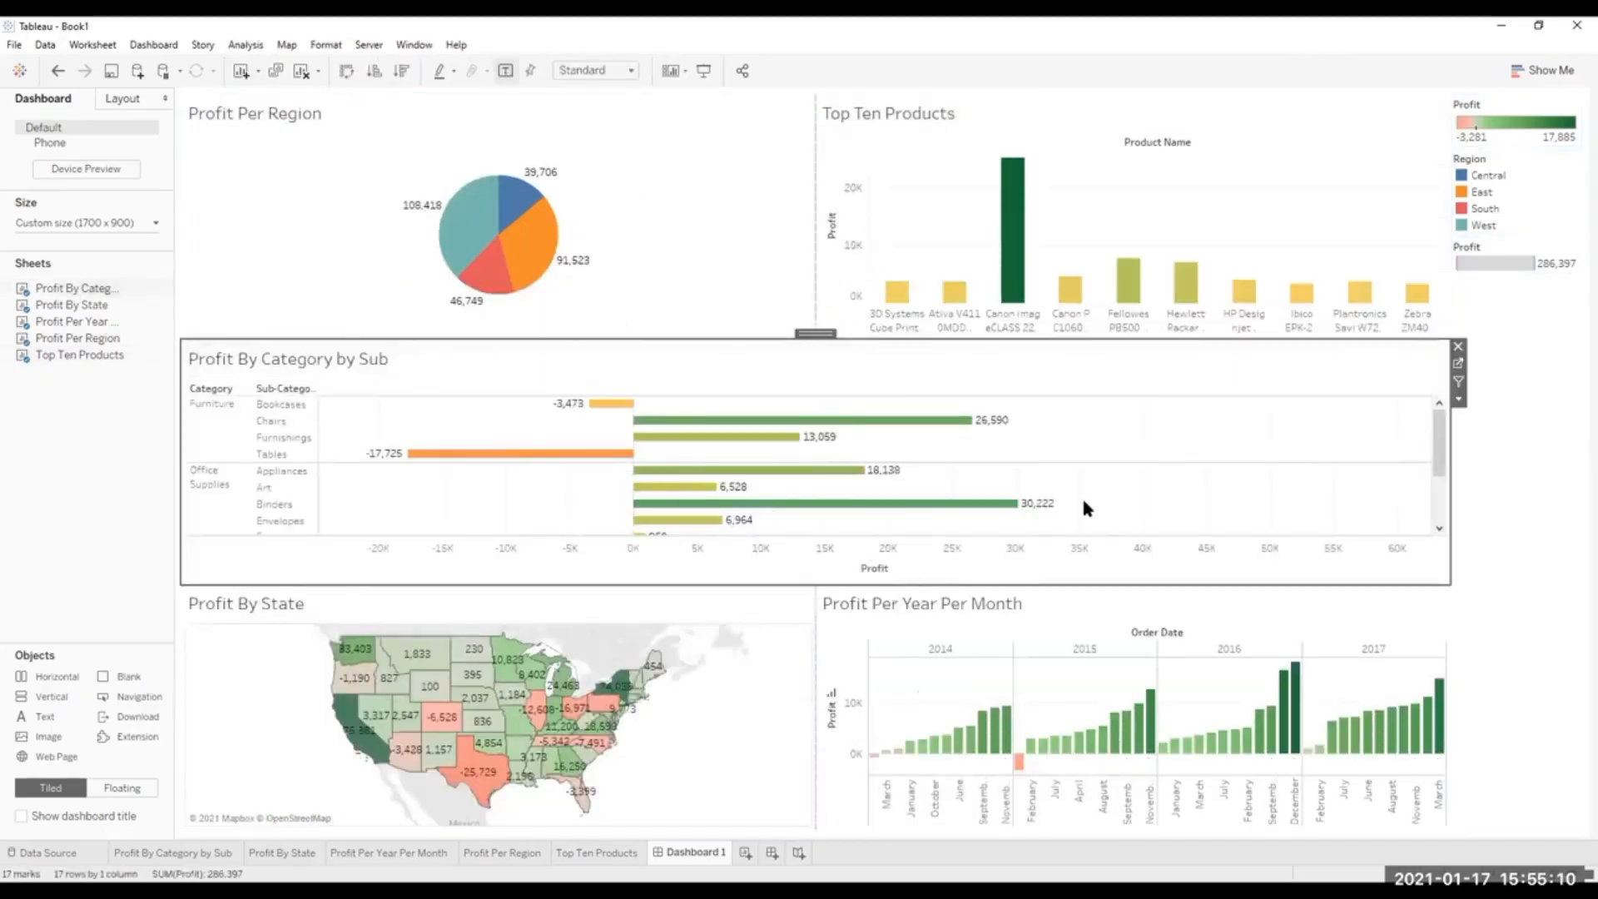
# Remove the Profit color legend, the Region legend and the Profit size legend from the dashboard one by one.
pyautogui.click(1494, 745)
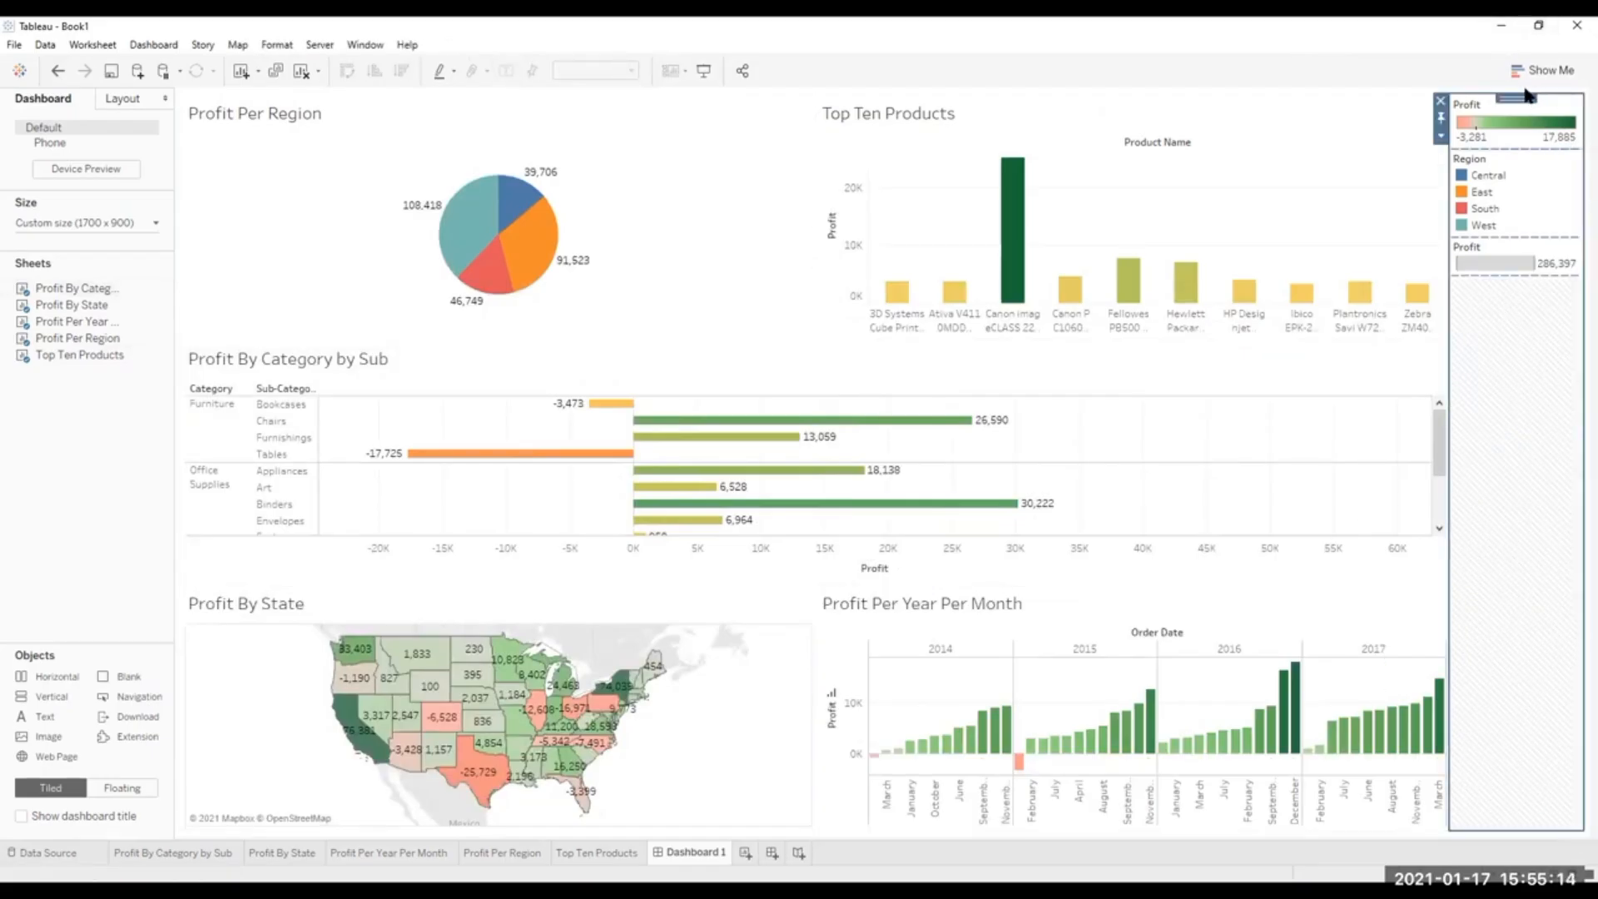
pyautogui.click(1441, 100)
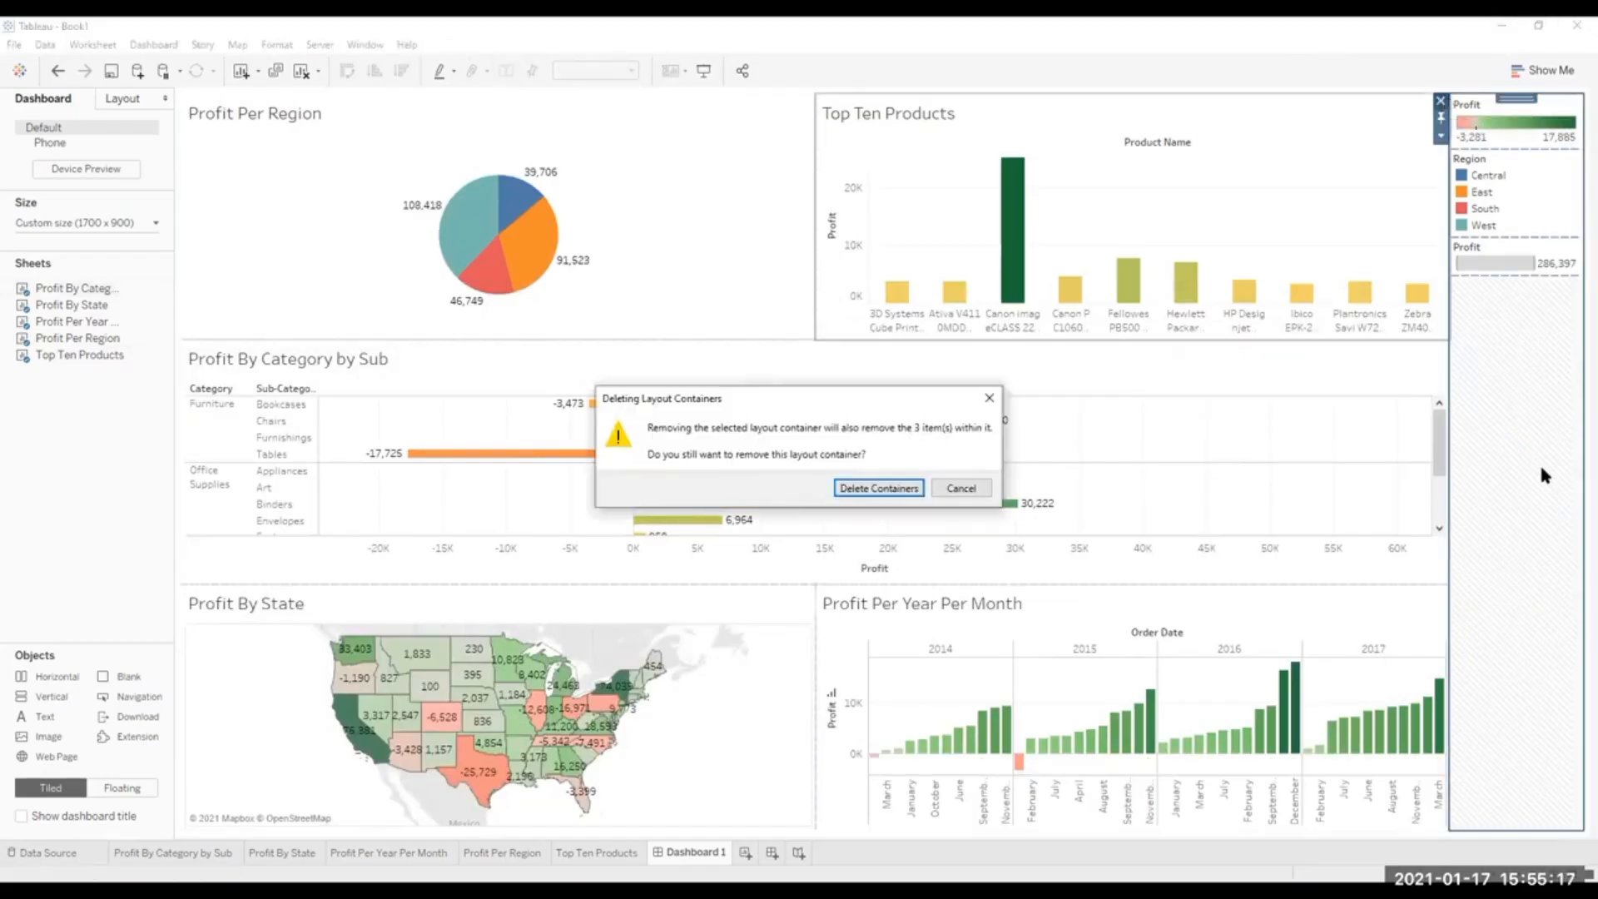
pyautogui.click(975, 487)
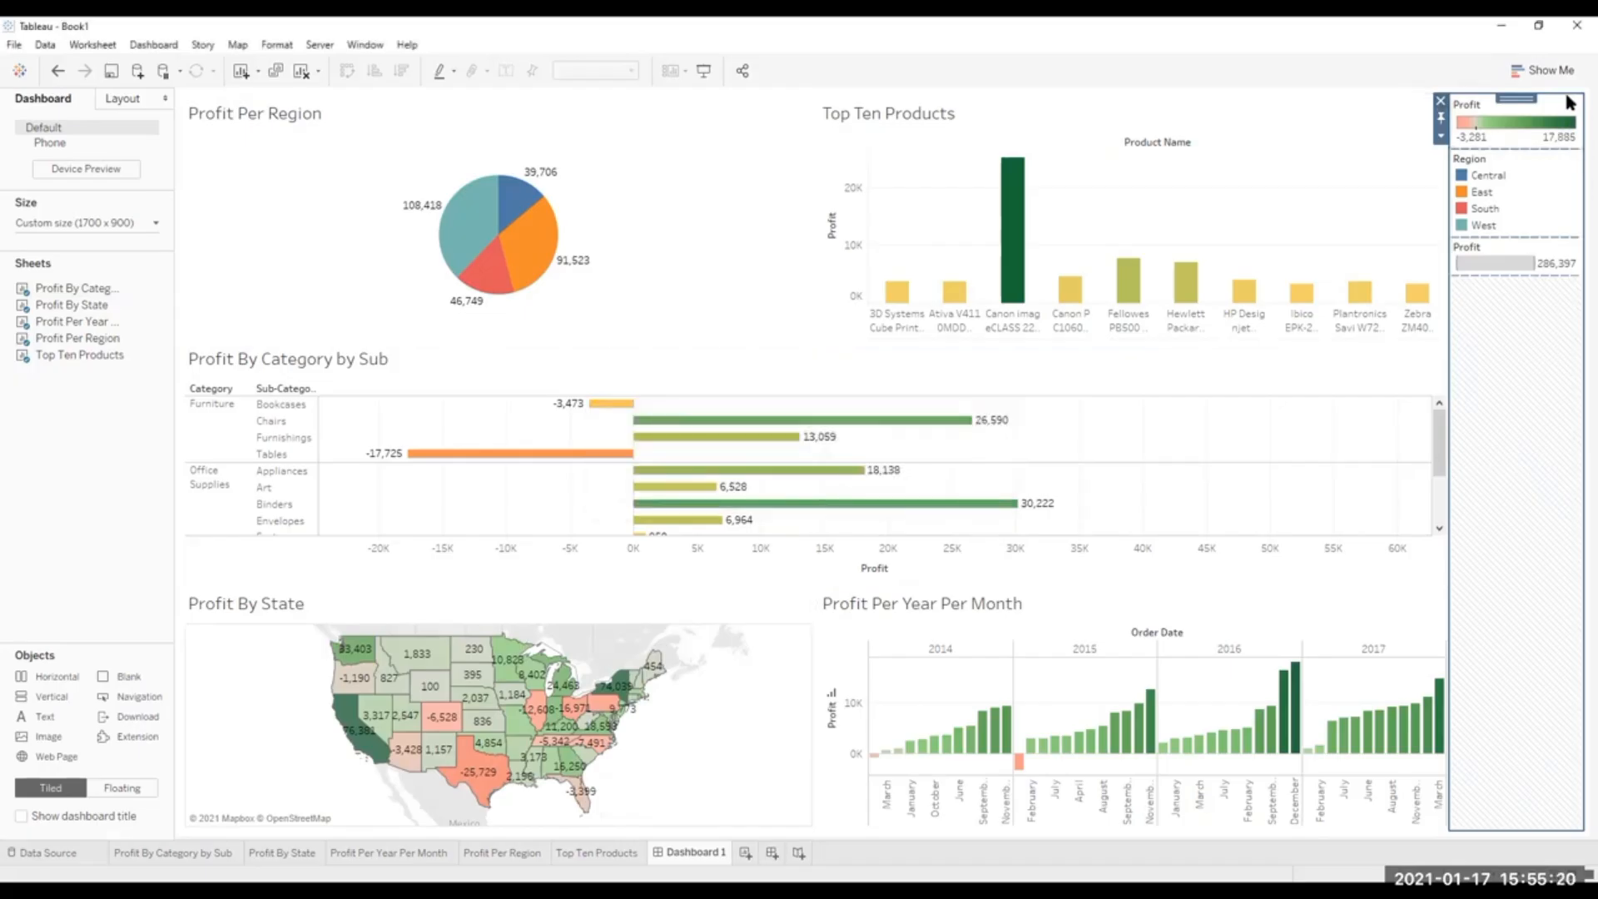
pyautogui.click(1561, 129)
pyautogui.click(1440, 101)
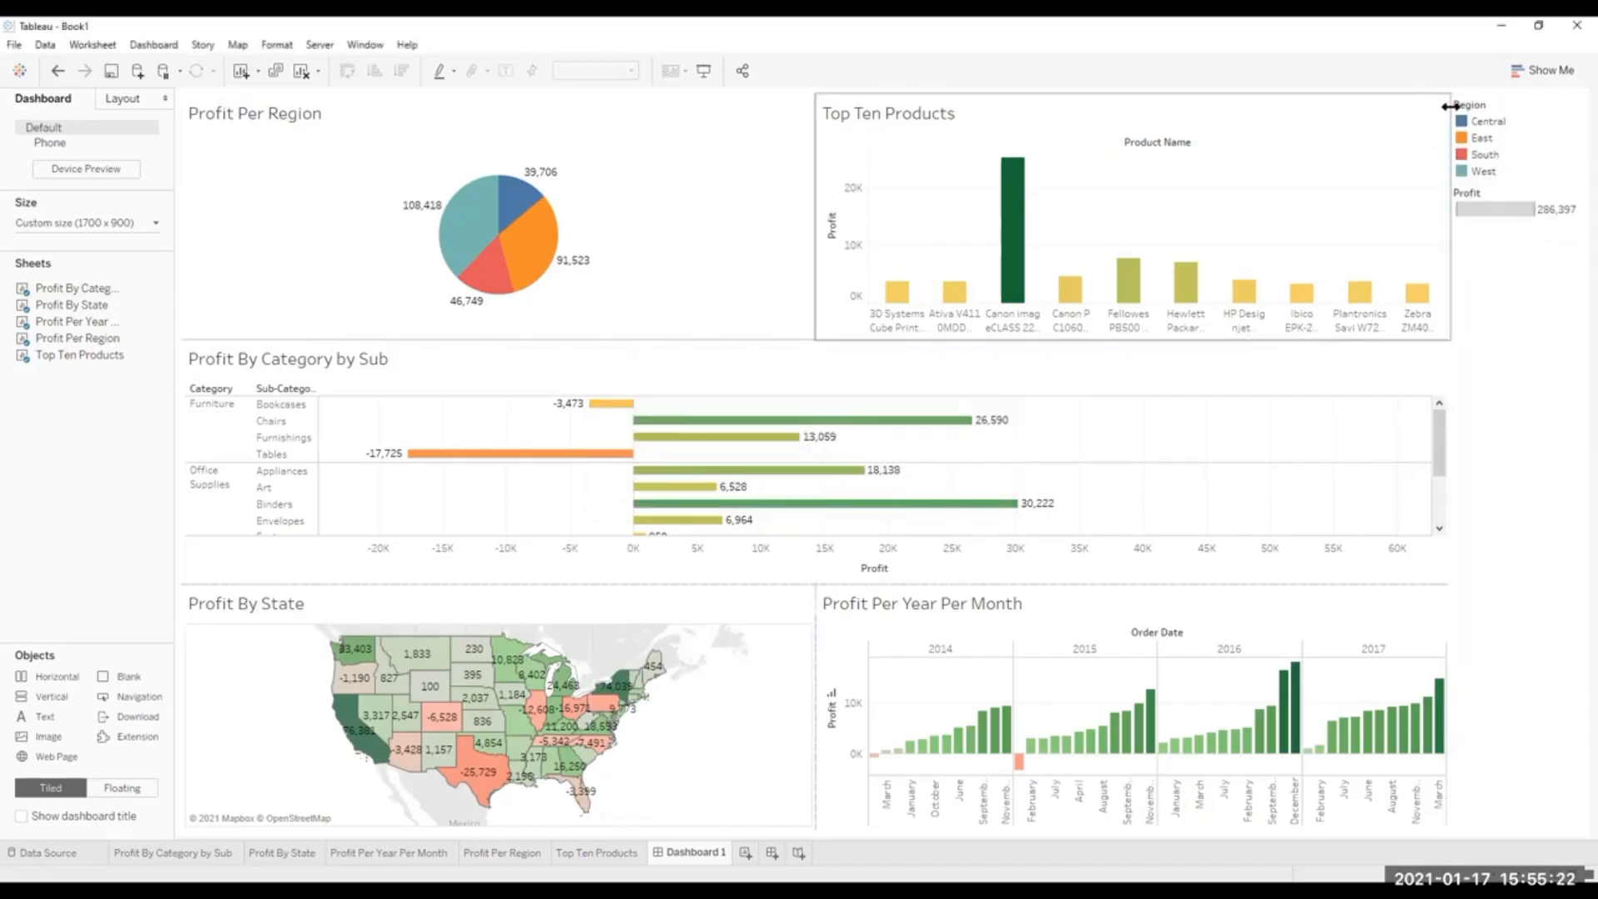
pyautogui.click(1552, 99)
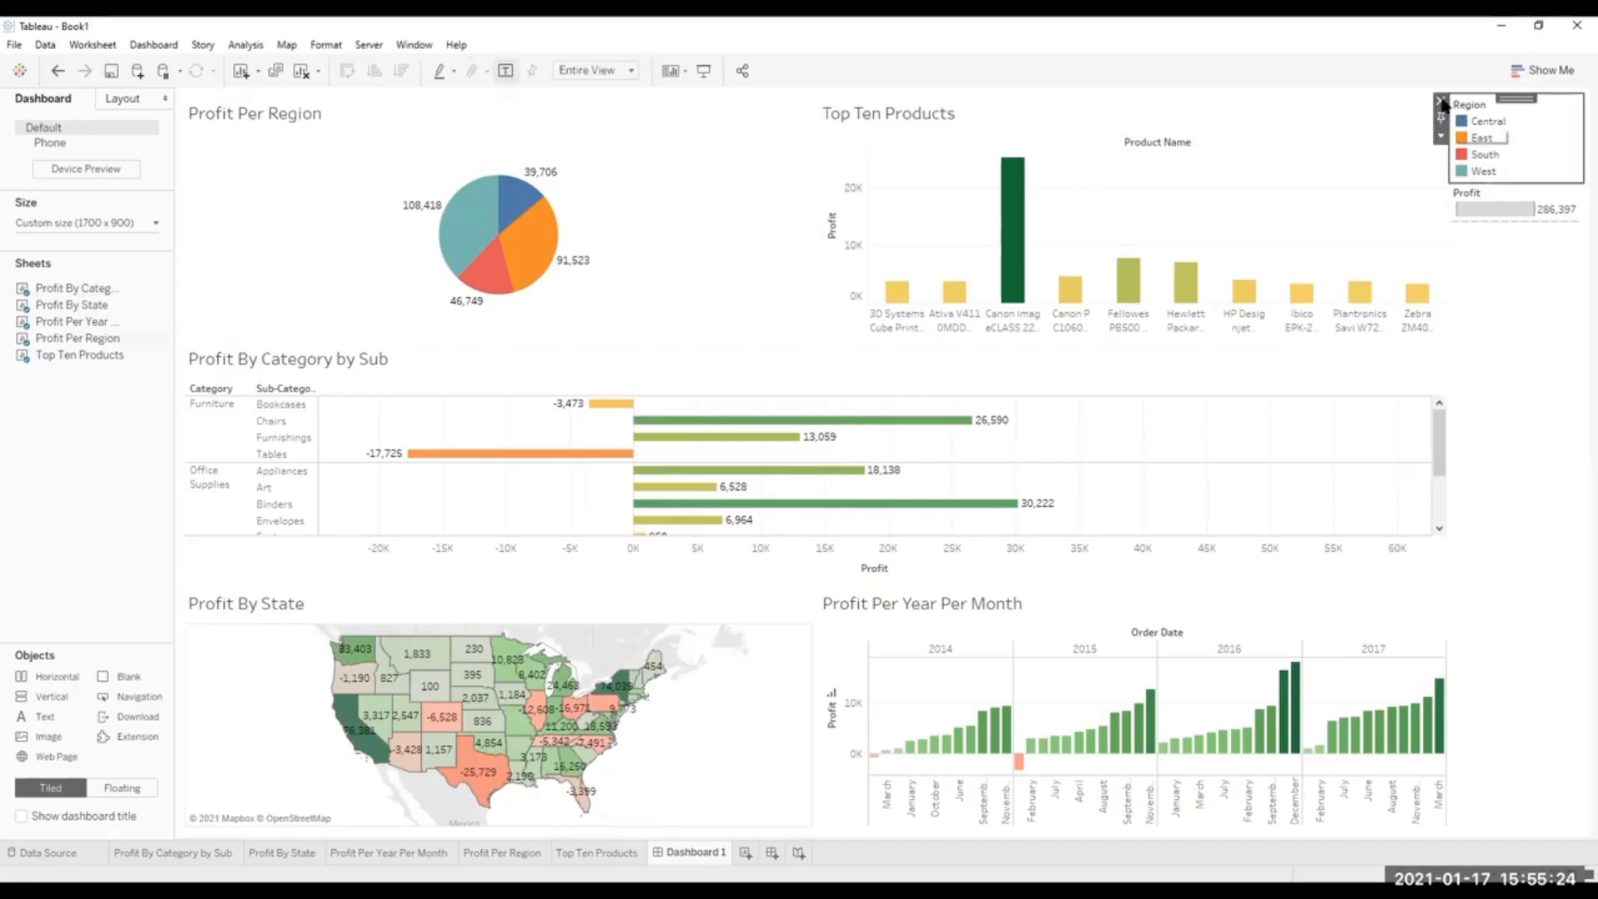
pyautogui.click(1440, 101)
pyautogui.click(1562, 99)
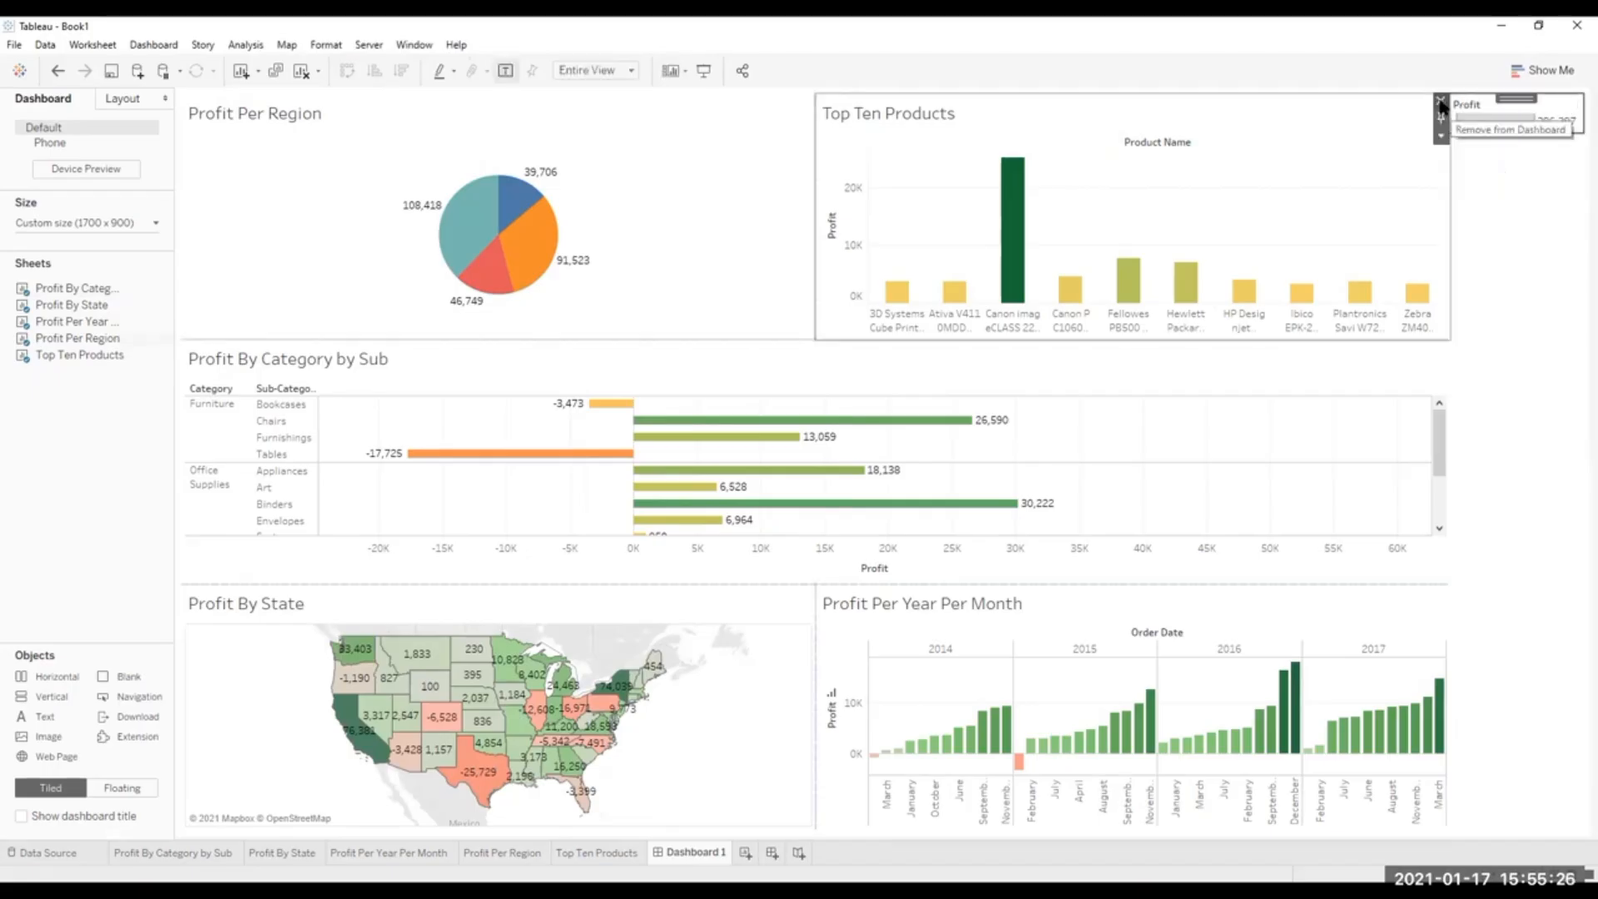
pyautogui.click(1440, 100)
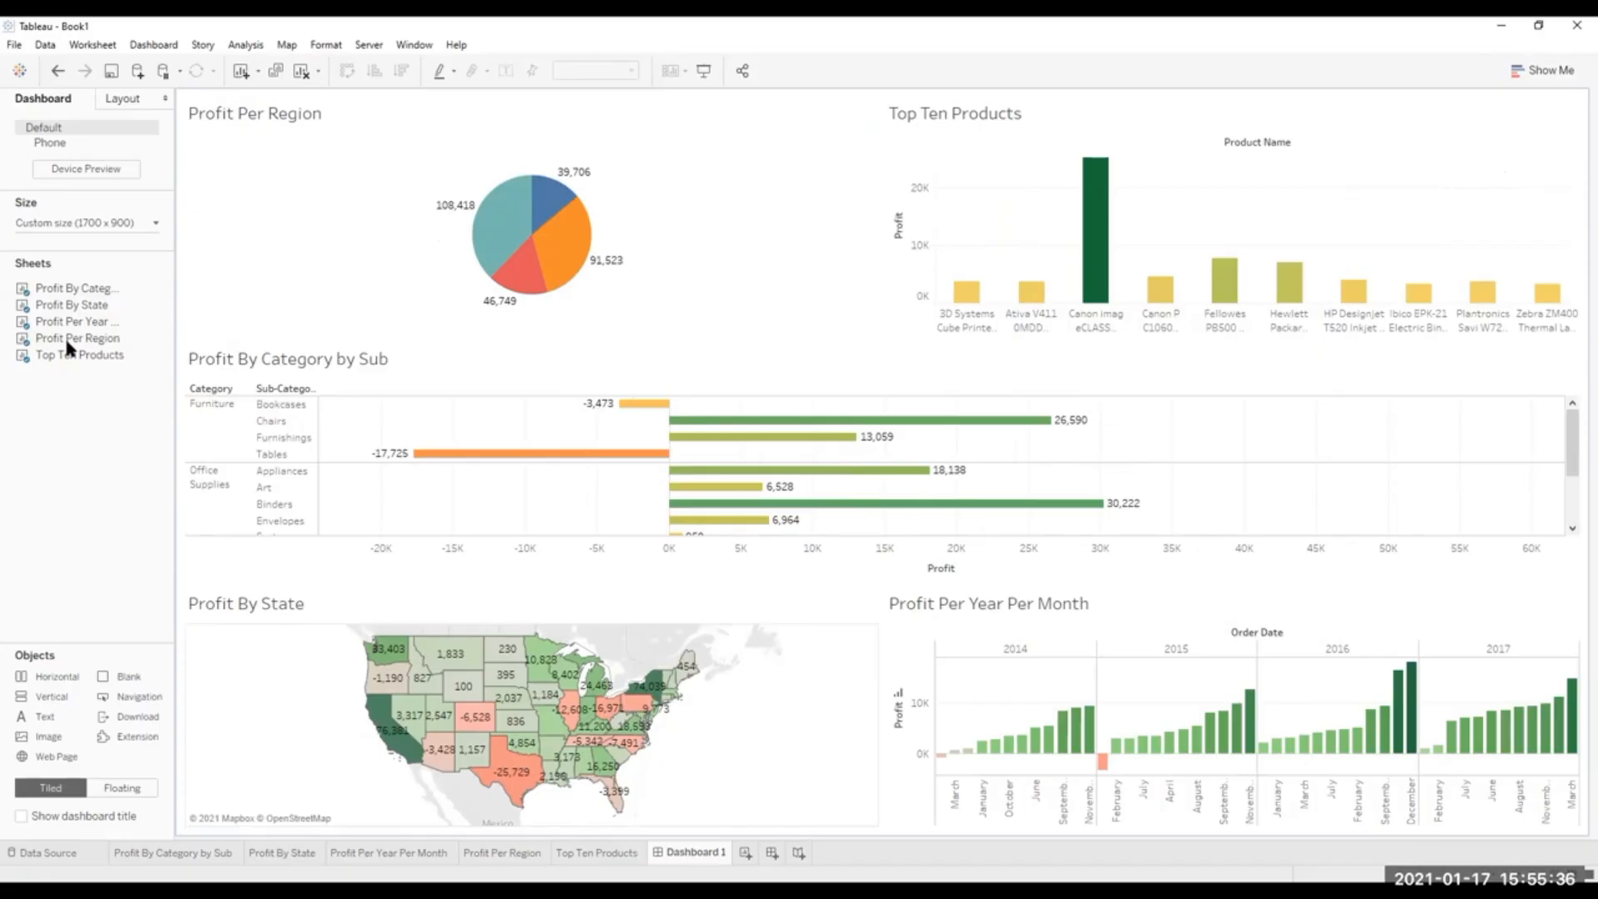
# Remove the middle Profit By Category by Sub band, try that sheet full-width below all the others, and undo the new placement.
pyautogui.moveTo(1571, 444)
pyautogui.mouseDown()
pyautogui.moveTo(1571, 526)
pyautogui.moveTo(1569, 416)
pyautogui.mouseUp()
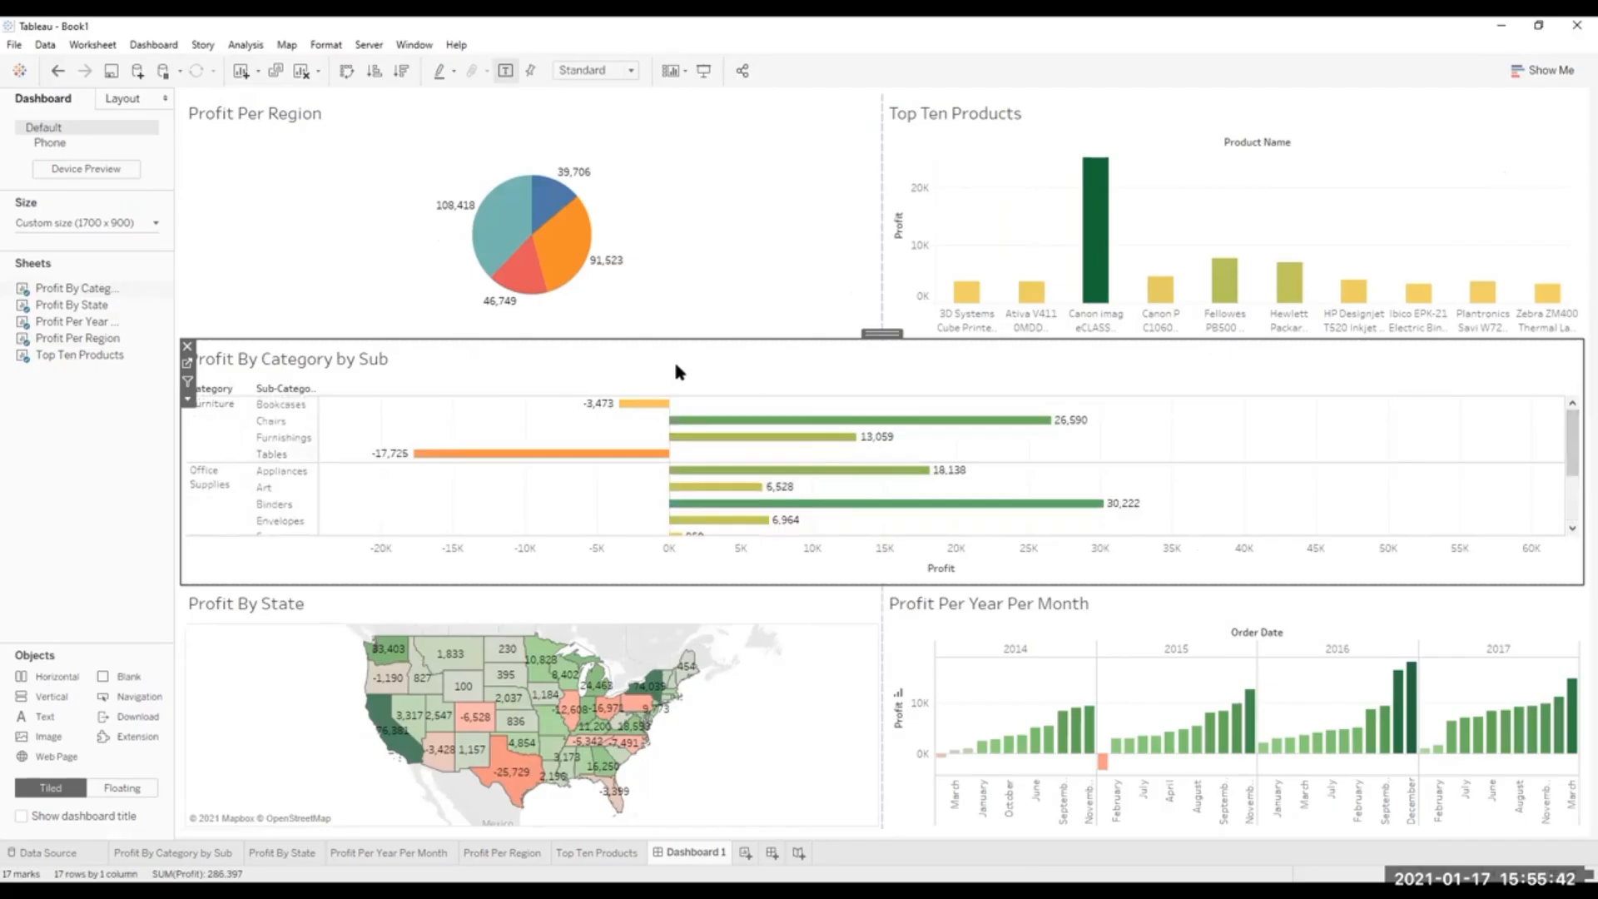
pyautogui.click(187, 346)
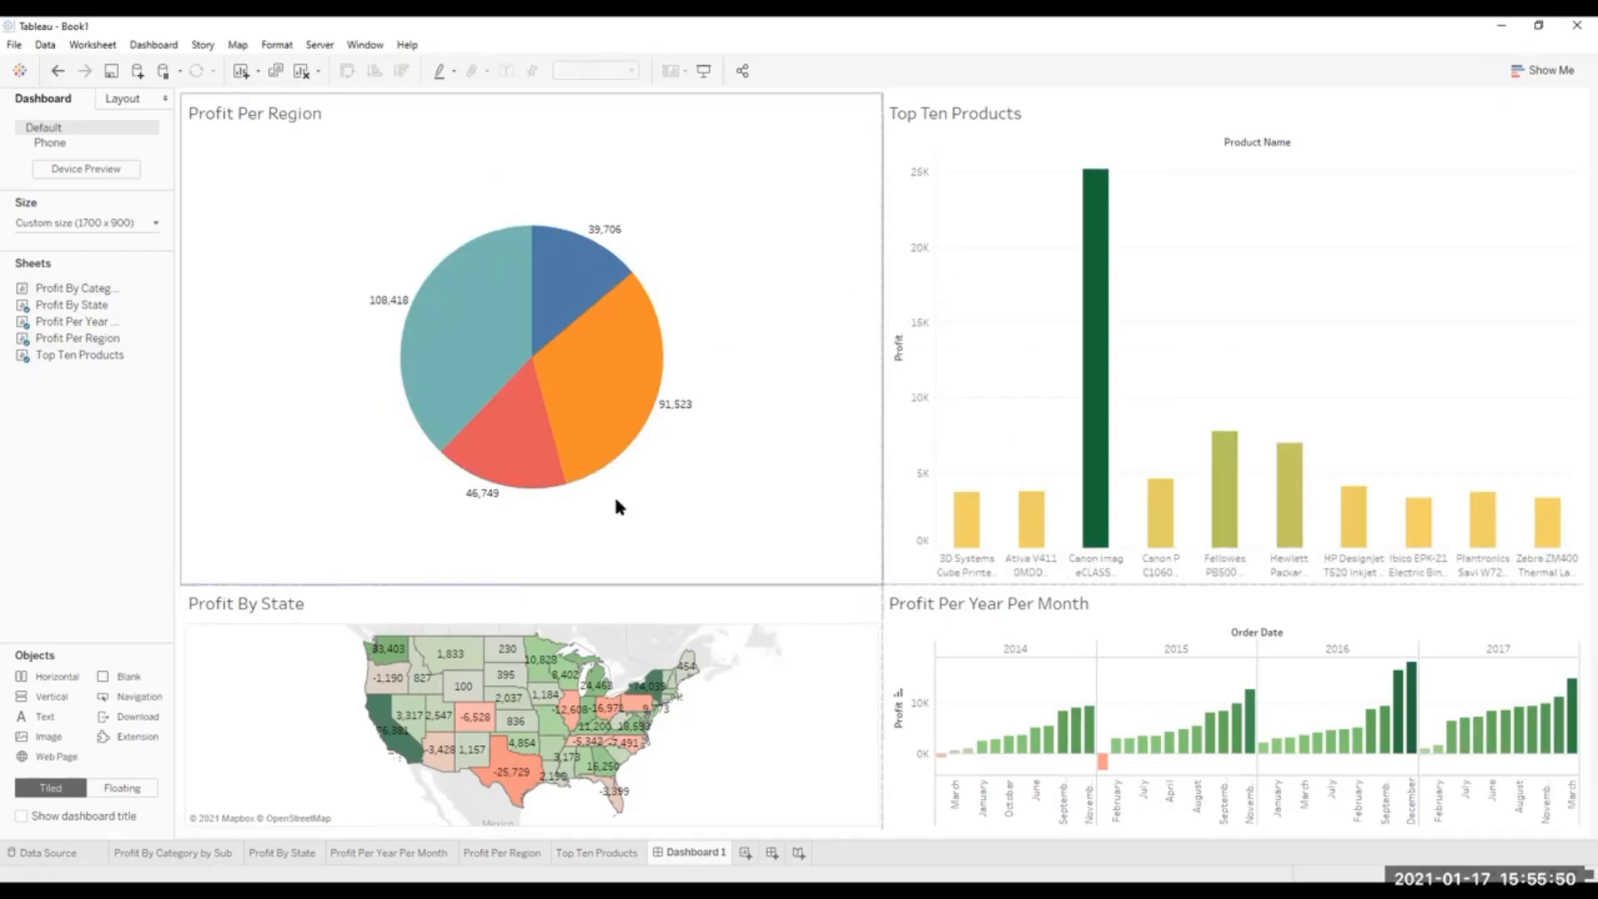
pyautogui.moveTo(60, 293)
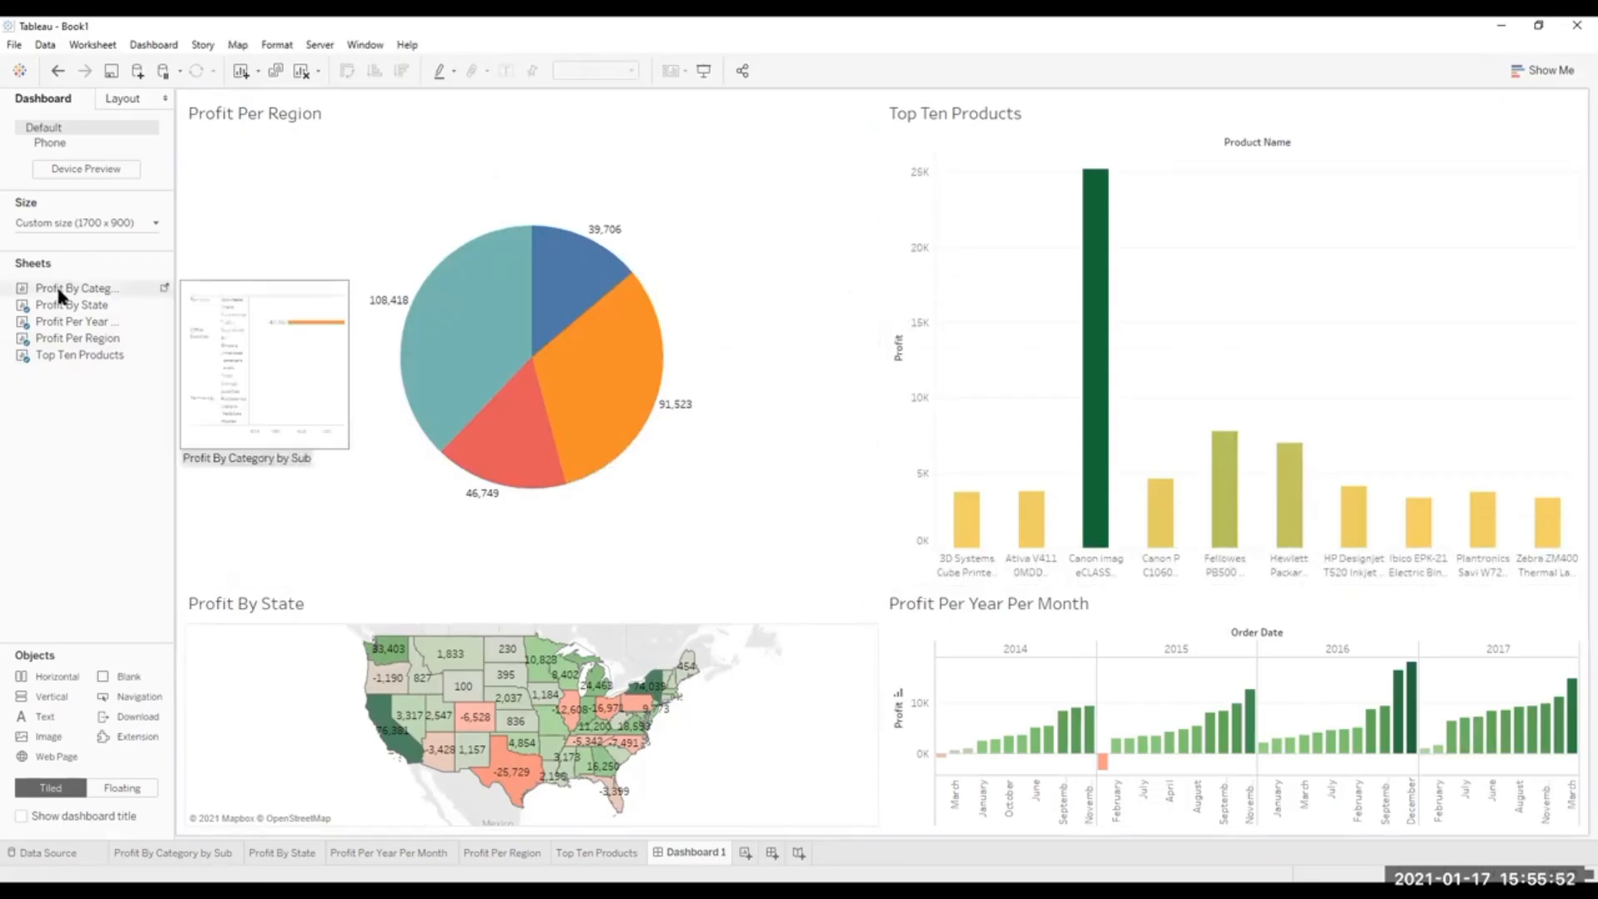
pyautogui.moveTo(59, 289); pyautogui.dragTo(930, 825)
pyautogui.moveTo(930, 827); pyautogui.dragTo(931, 819)
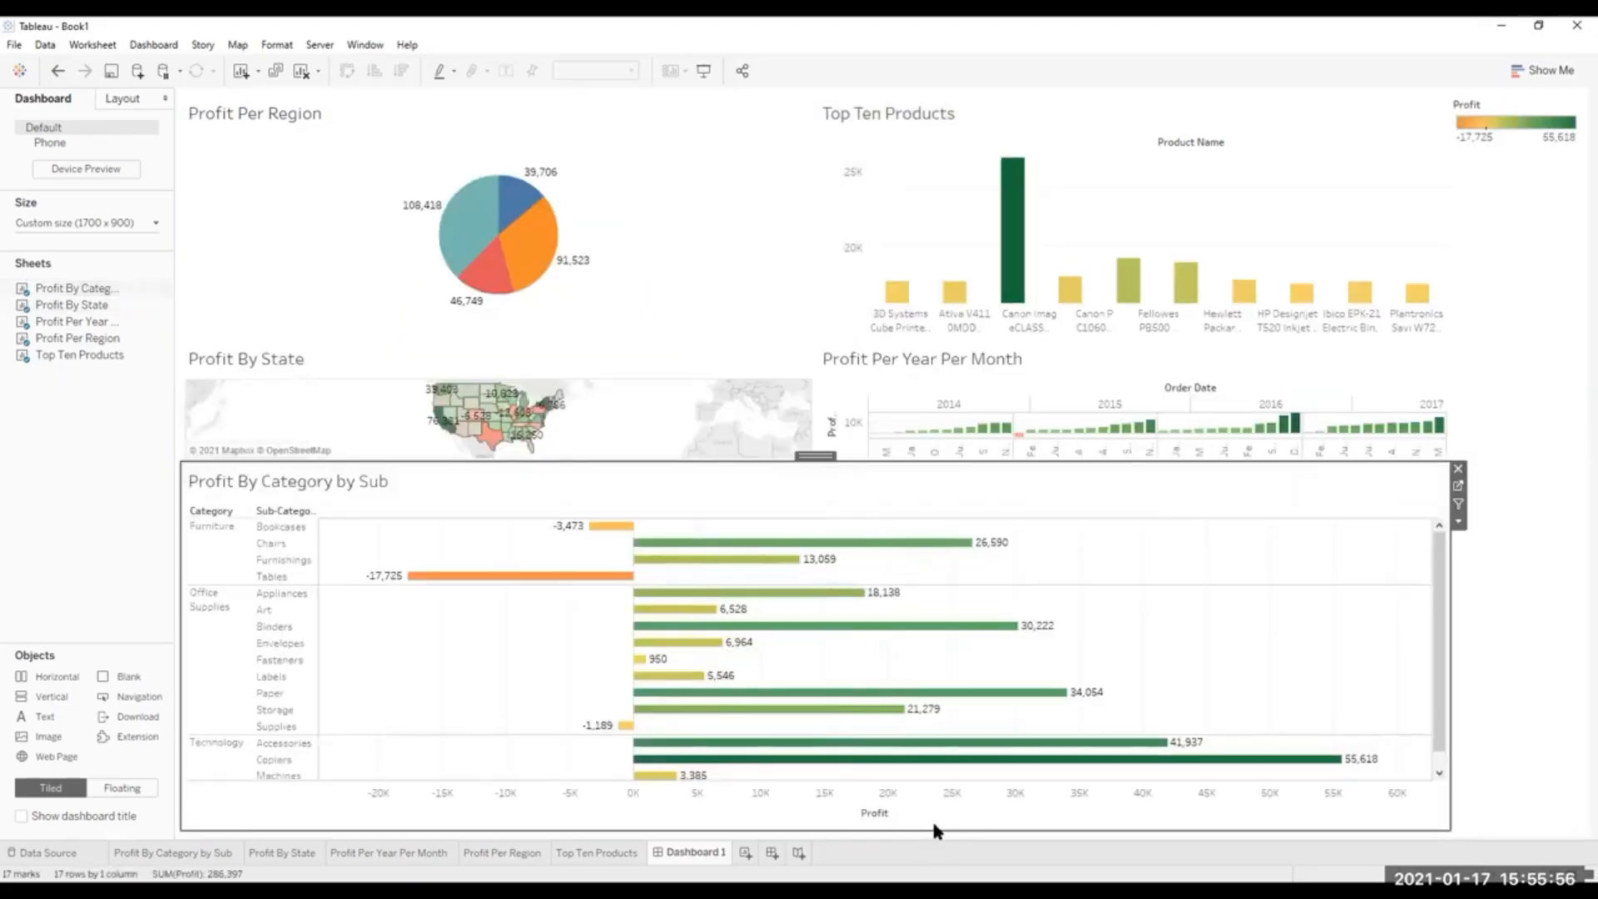
pyautogui.click(58, 71)
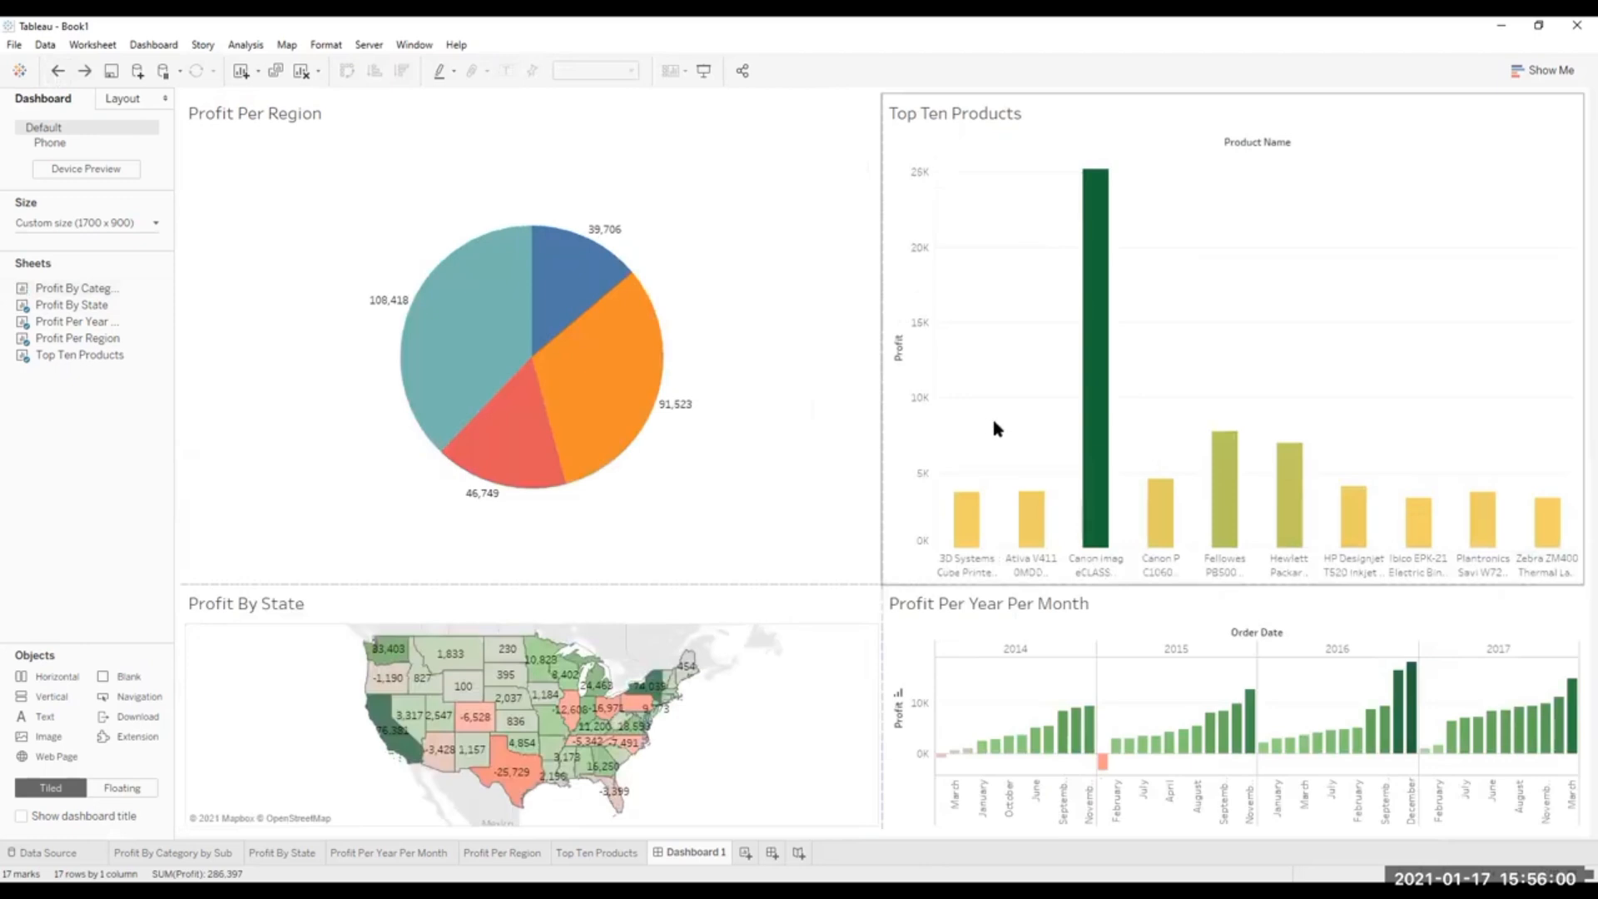
# Clear the dashboard by removing Profit Per Region, Profit By State, Top Ten Products and Profit Per Year Per Month.
pyautogui.moveTo(1103, 283)
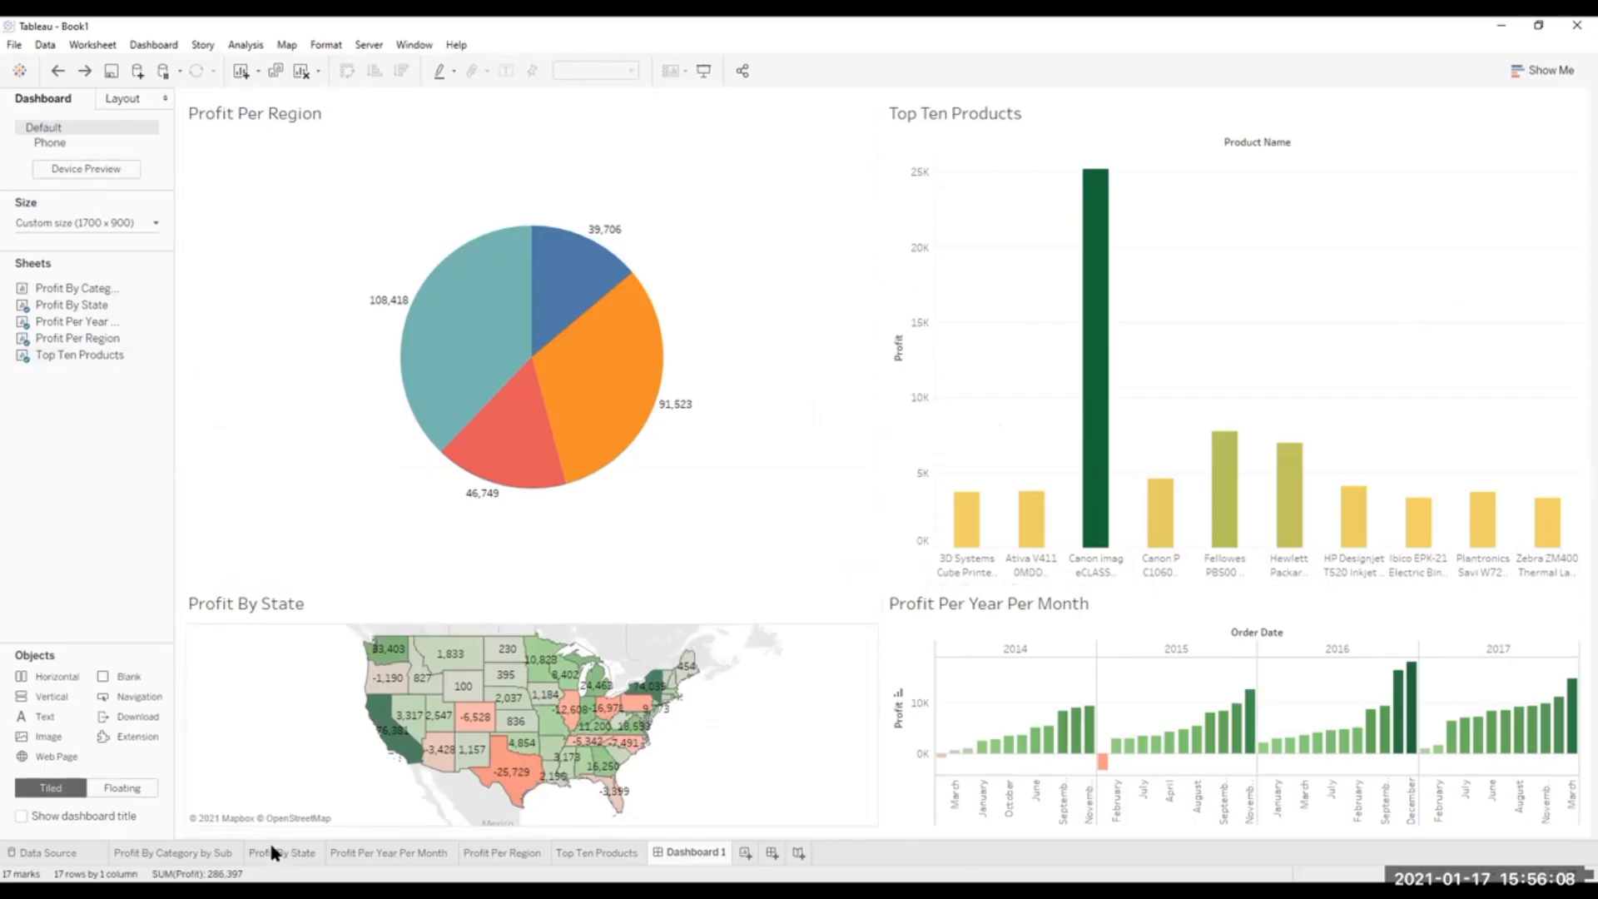
pyautogui.moveTo(272, 847)
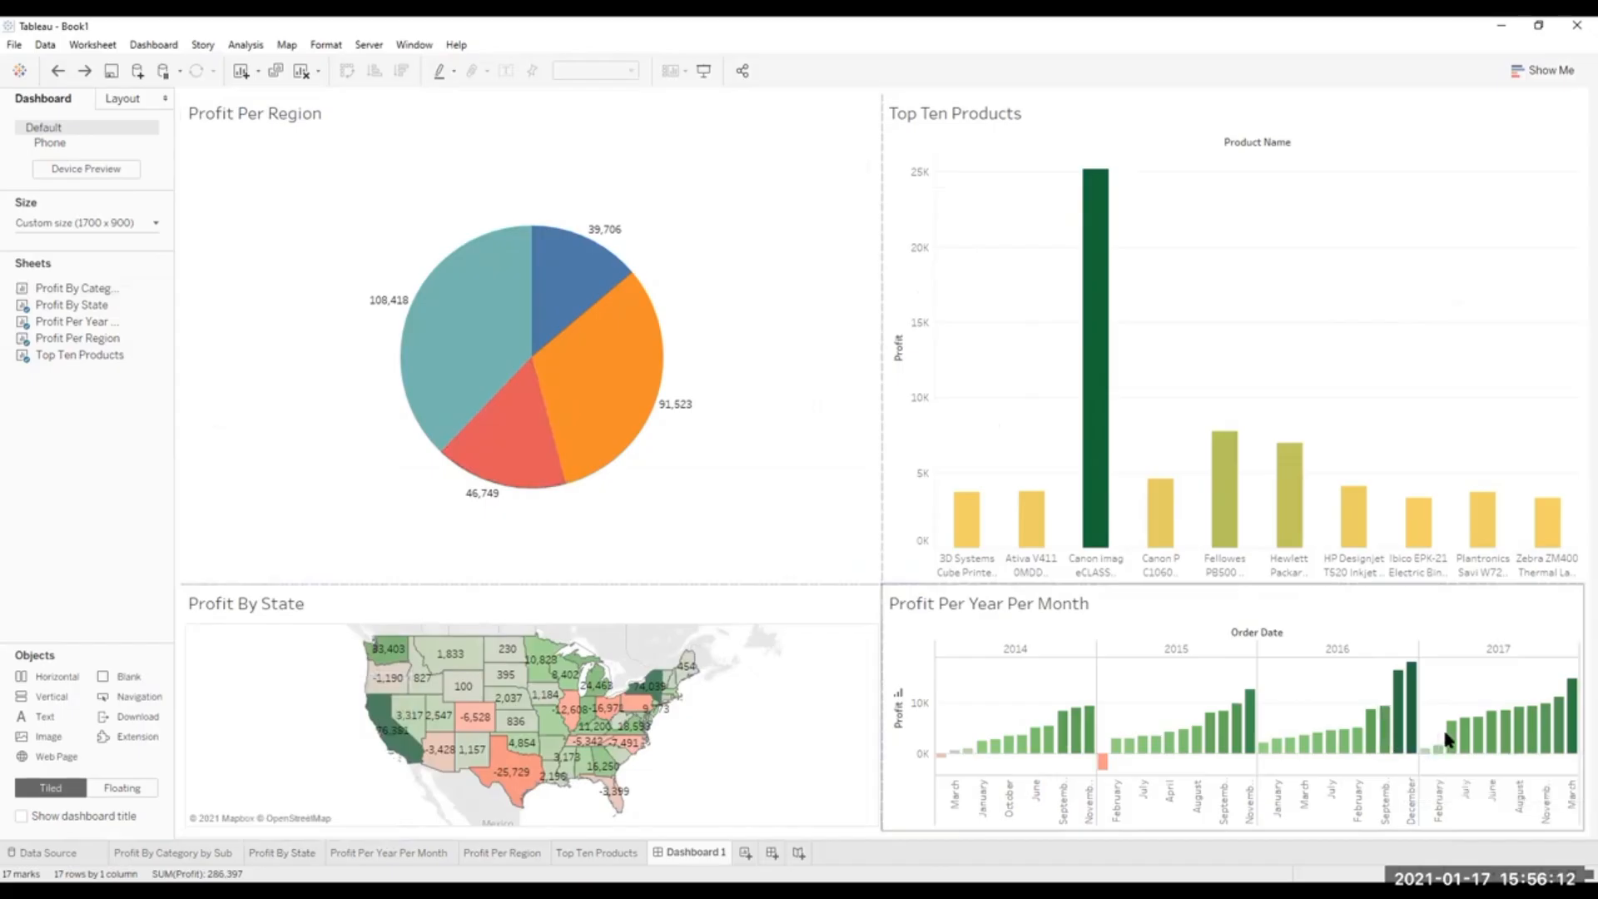
pyautogui.moveTo(1450, 738)
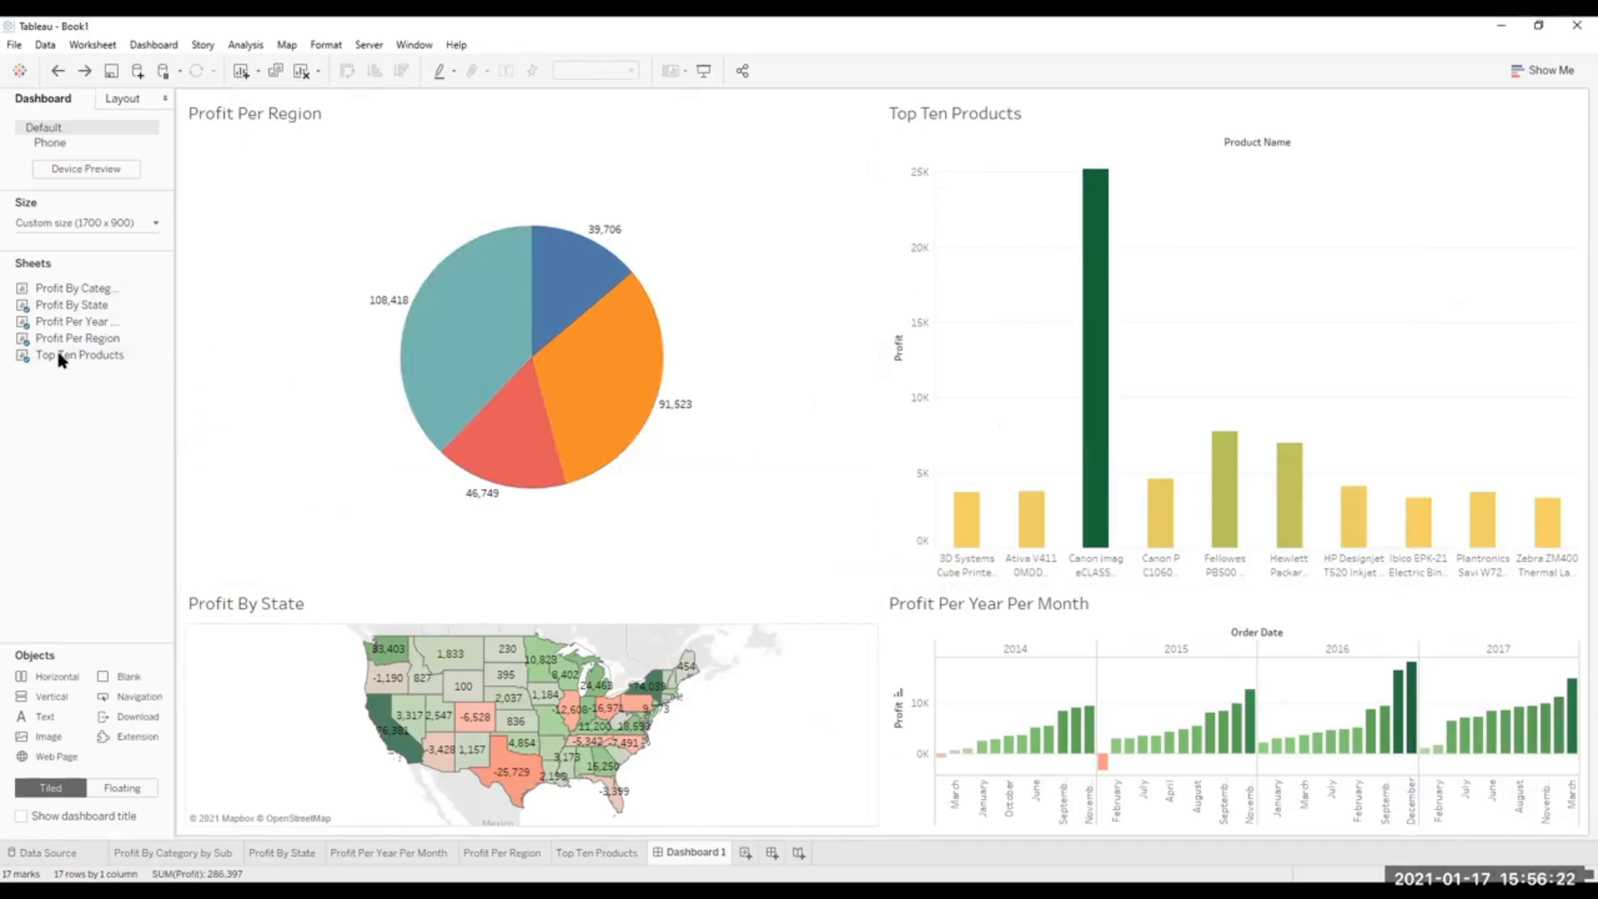
pyautogui.moveTo(60, 292)
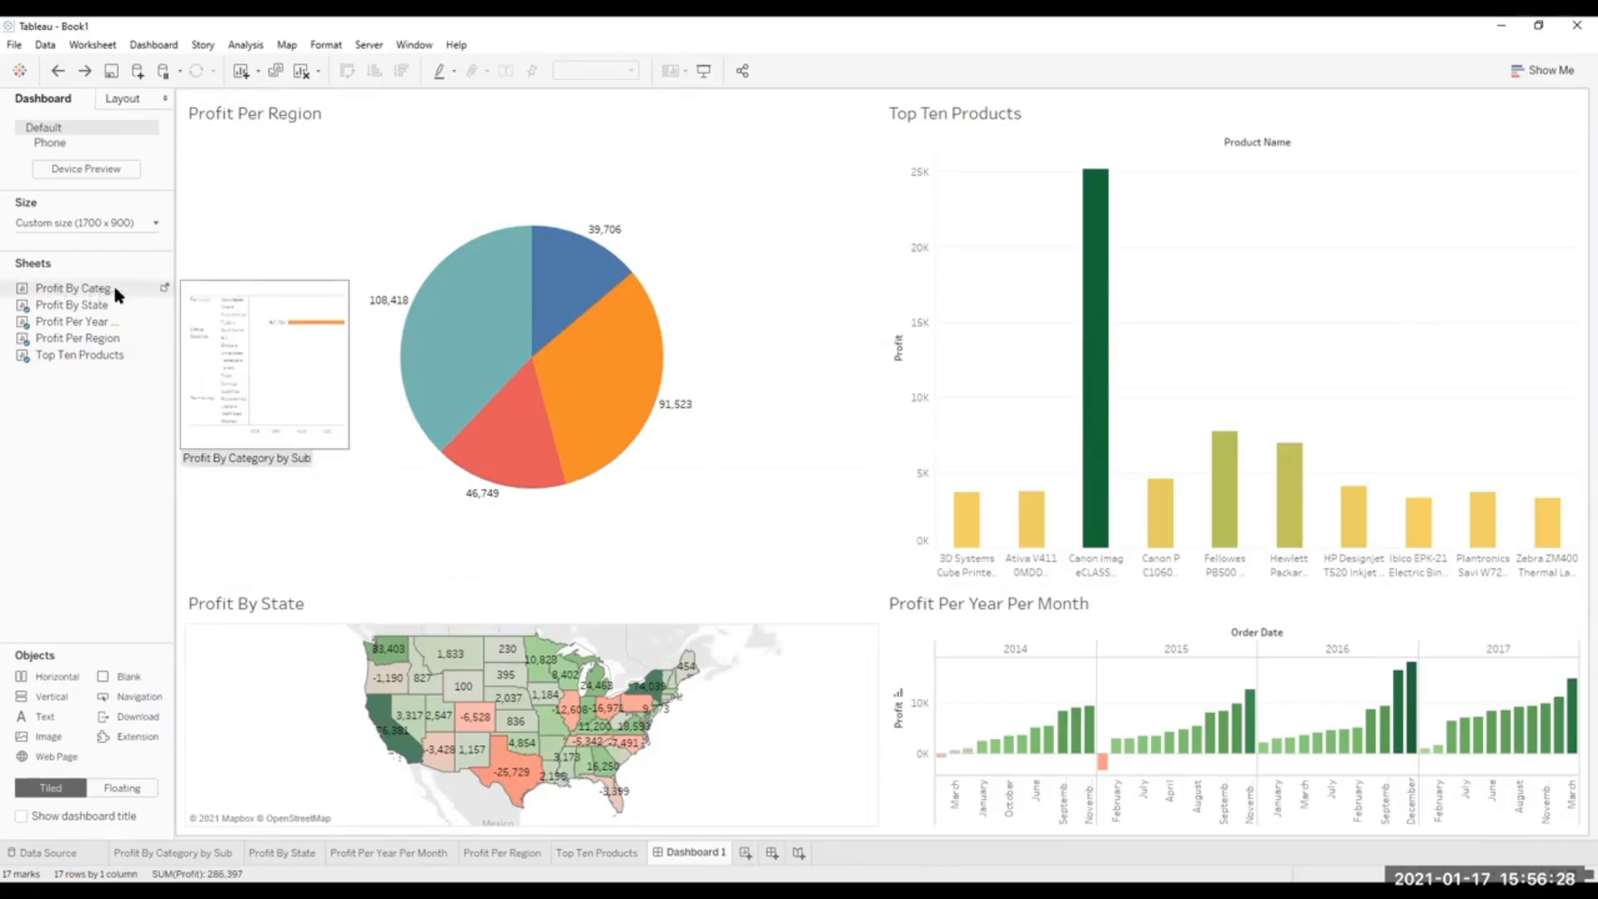
pyautogui.click(778, 123)
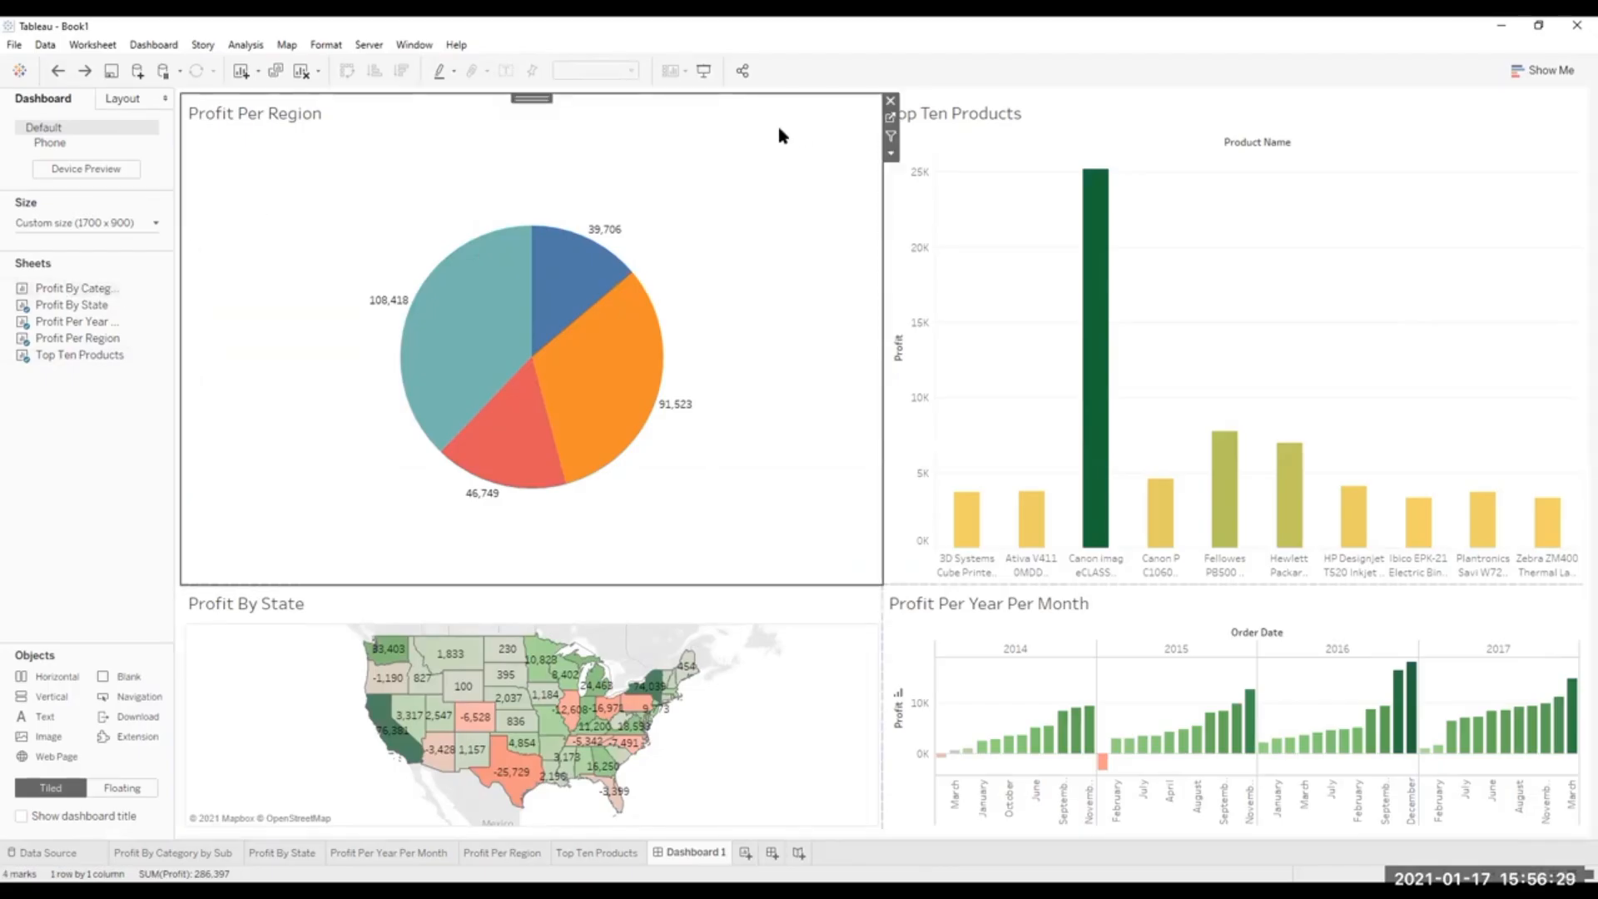
pyautogui.click(891, 100)
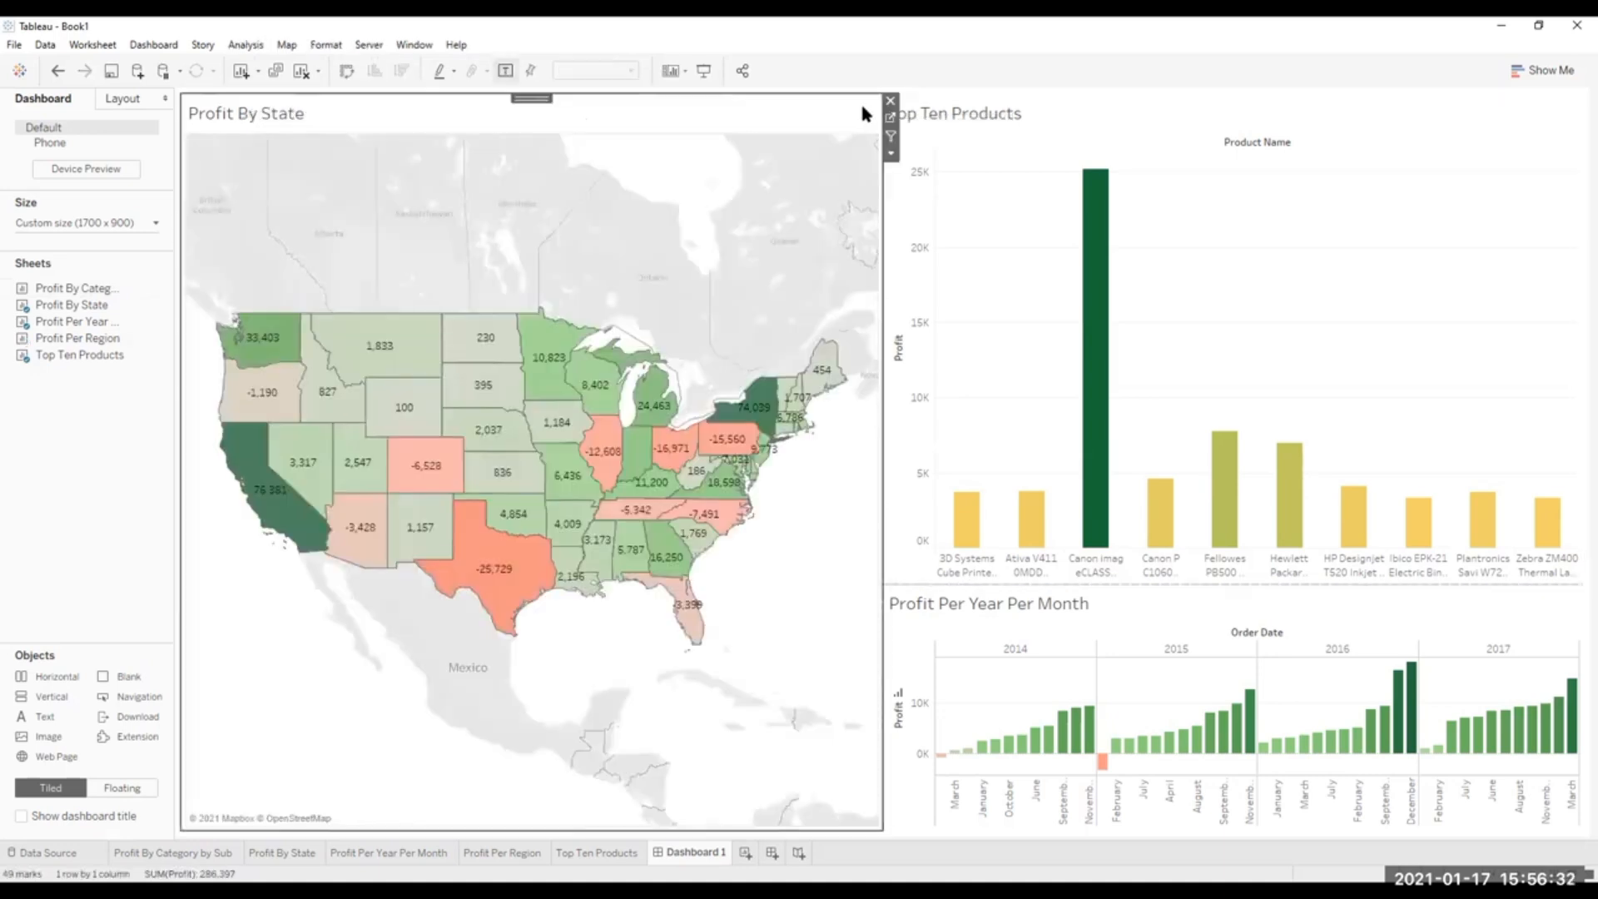
pyautogui.click(890, 100)
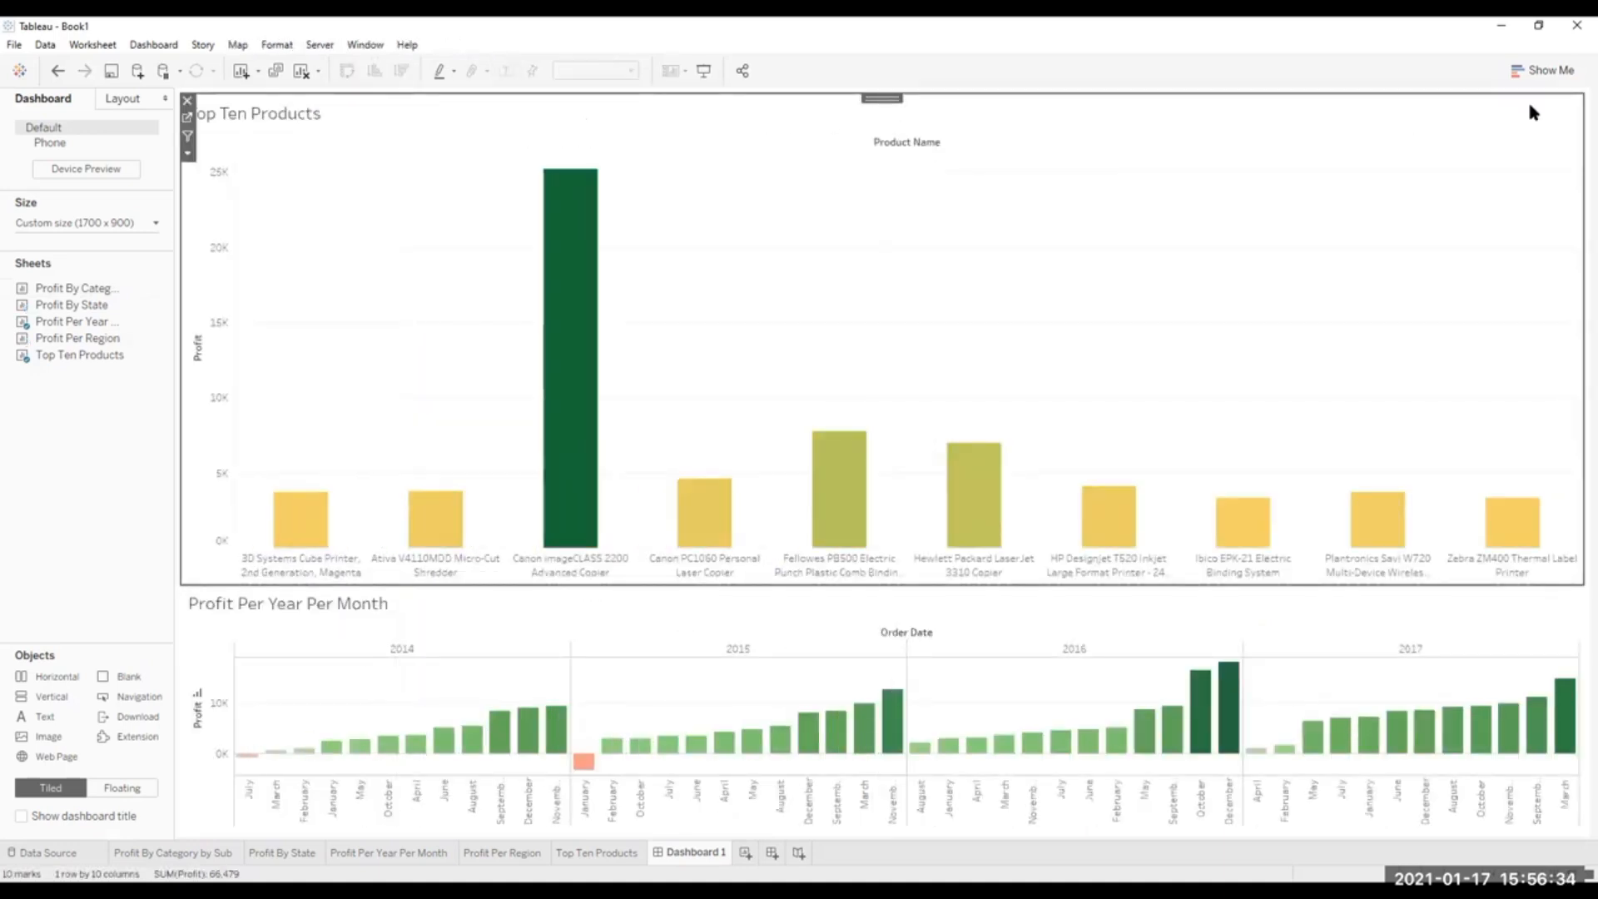
pyautogui.click(187, 99)
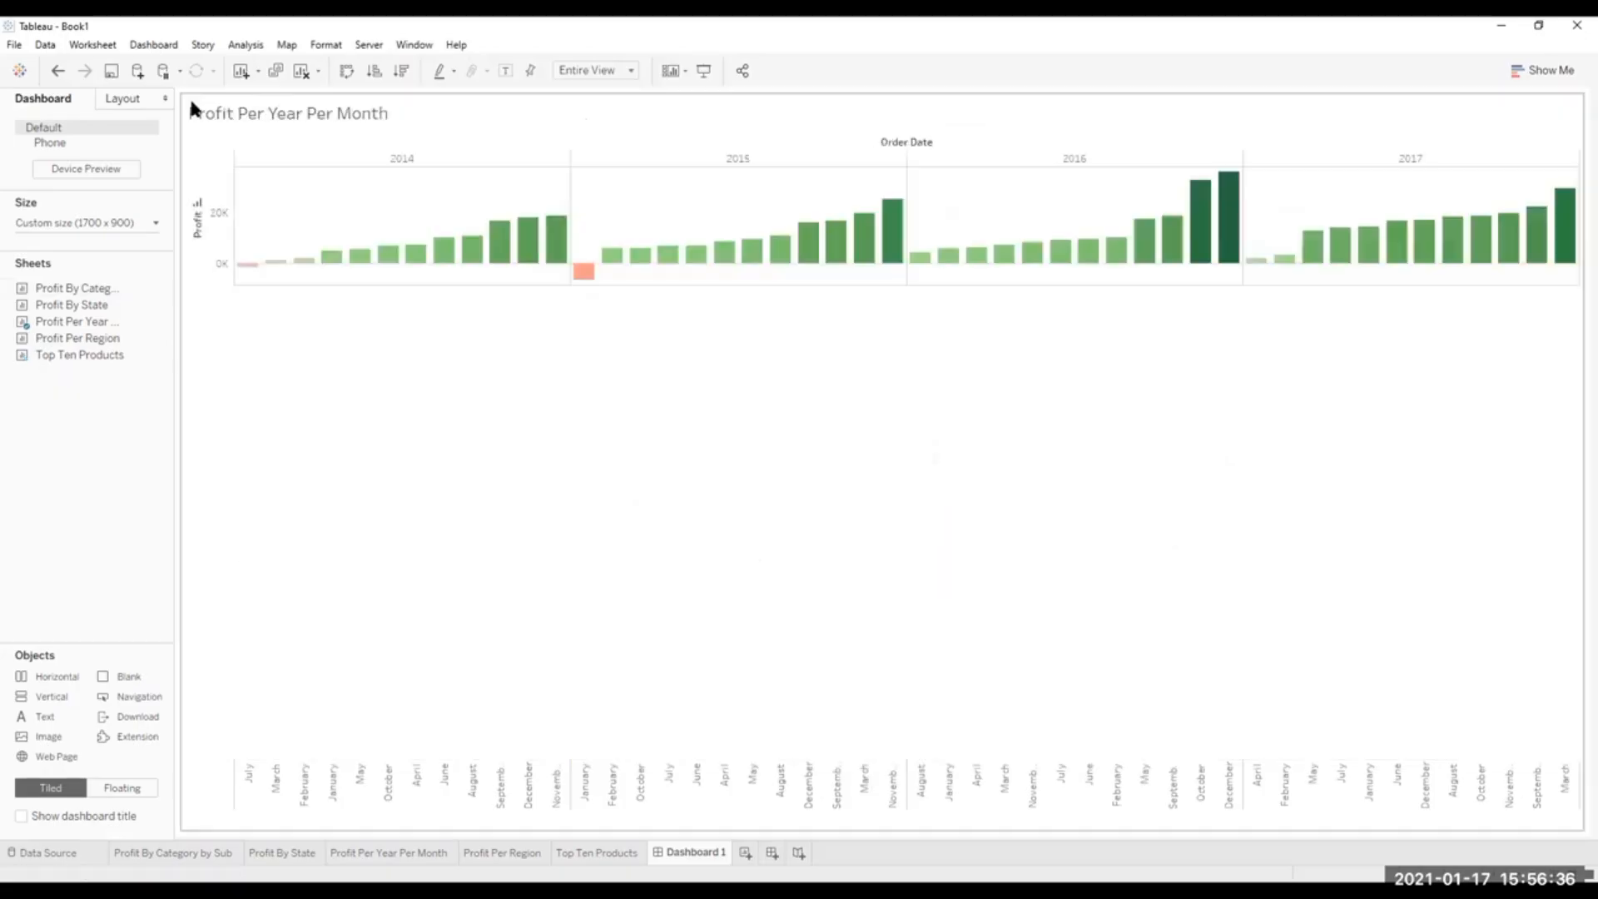
pyautogui.click(1531, 106)
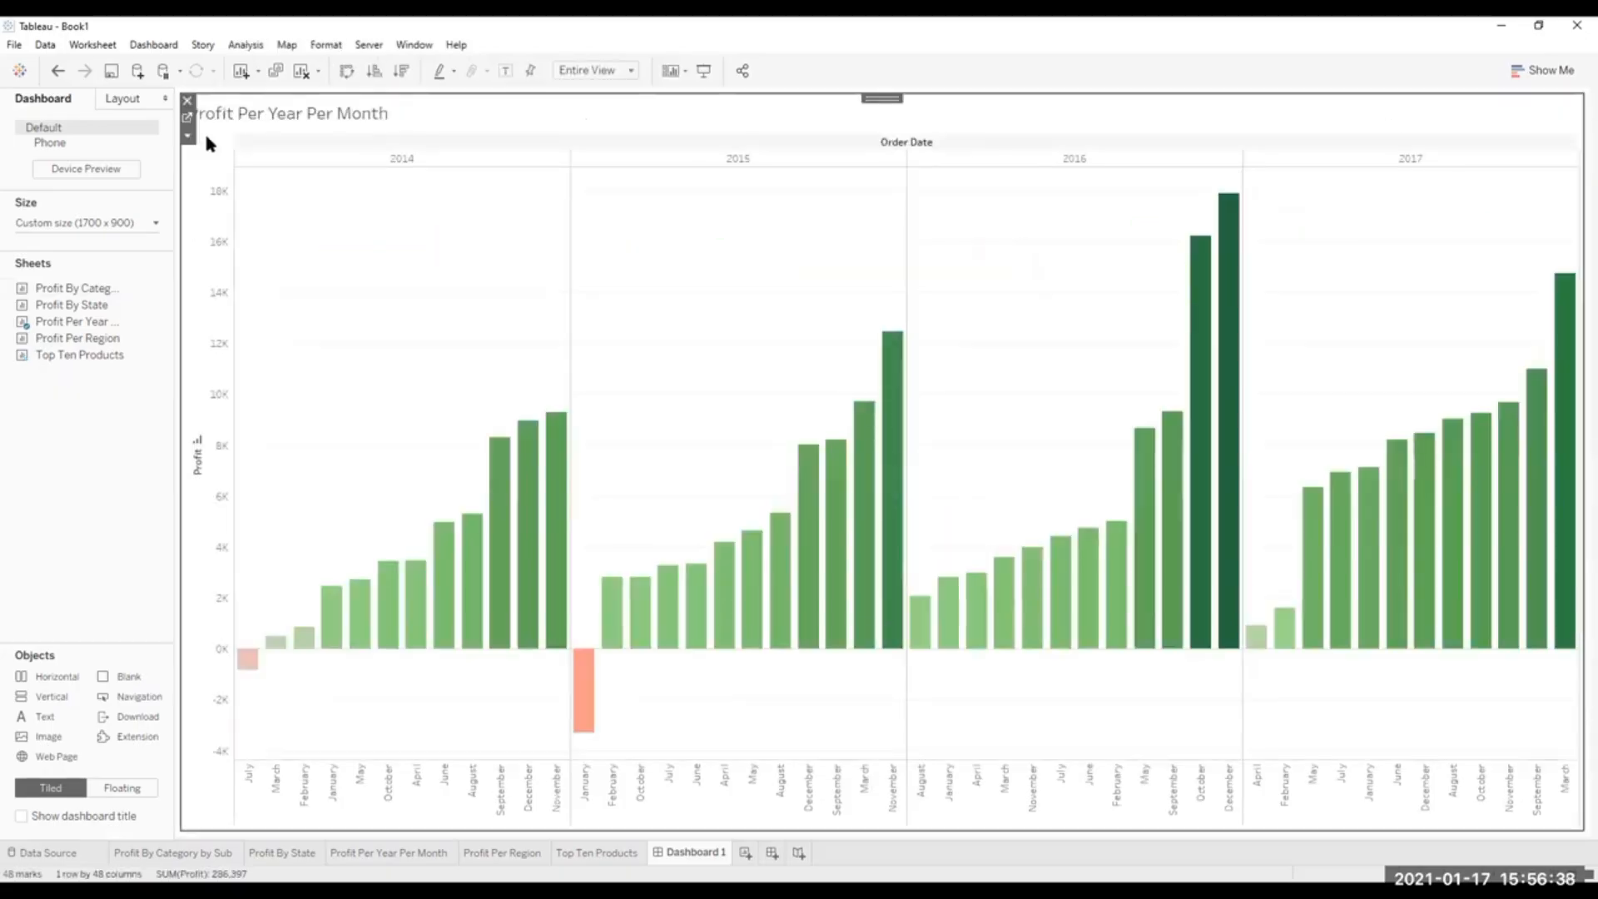
pyautogui.click(189, 100)
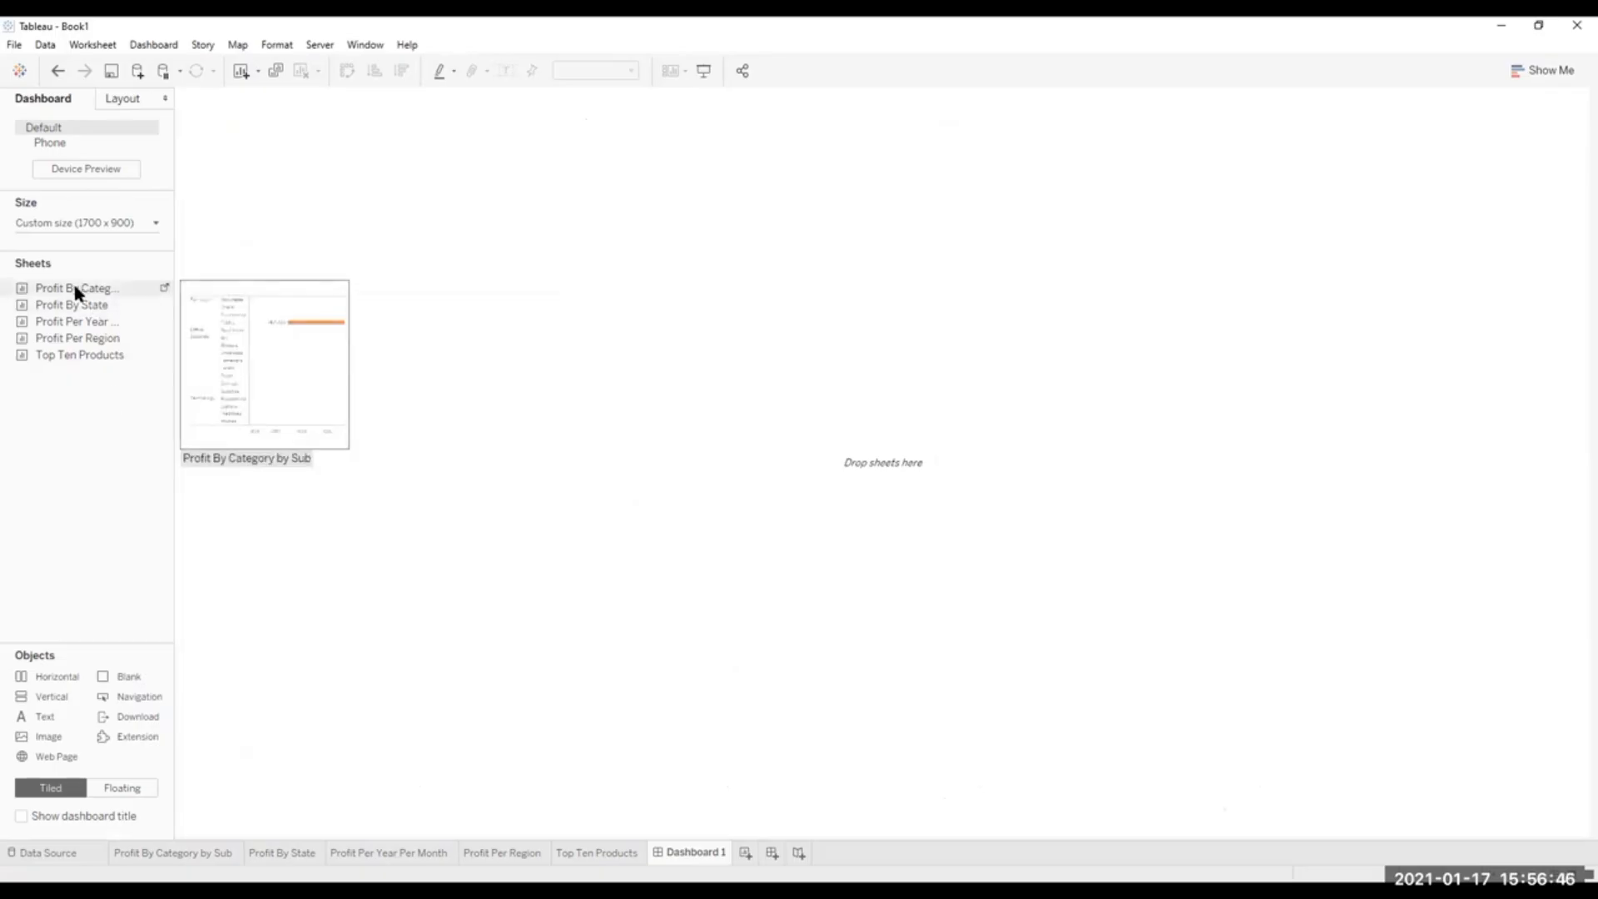
# Place Profit By Category by Sub as a floating sheet in the dashboard's upper-left corner and lengthen it downward to reach the Technology rows.
pyautogui.moveTo(60, 287); pyautogui.dragTo(186, 119)
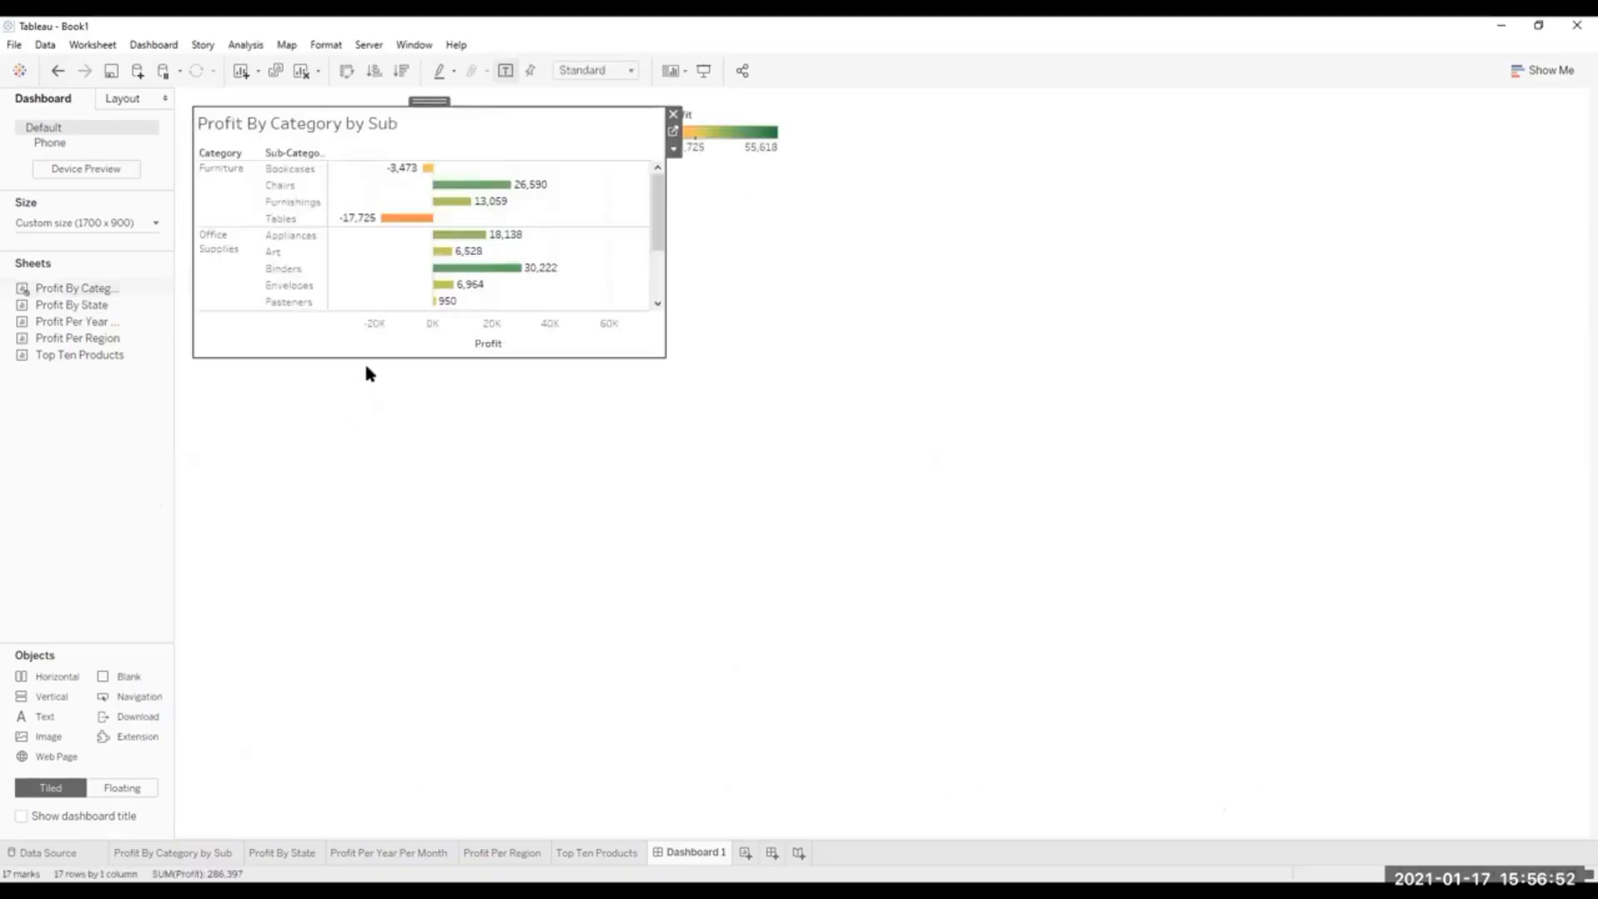
pyautogui.moveTo(381, 374)
pyautogui.mouseDown()
pyautogui.moveTo(365, 812)
pyautogui.moveTo(413, 671)
pyautogui.moveTo(416, 481)
pyautogui.mouseUp()
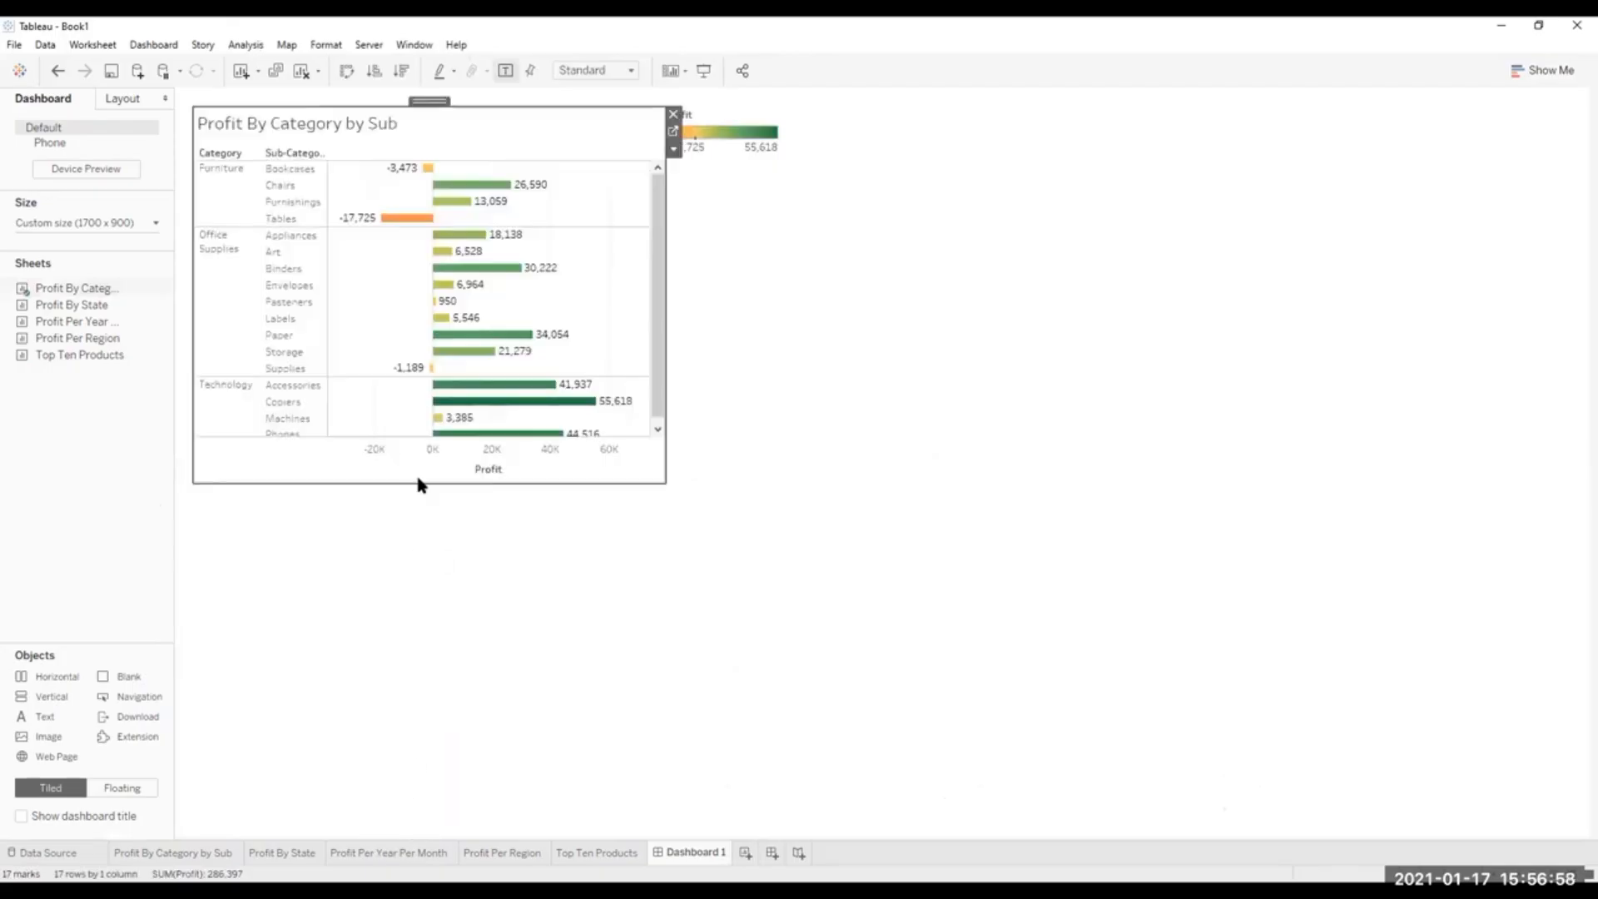
pyautogui.click(984, 491)
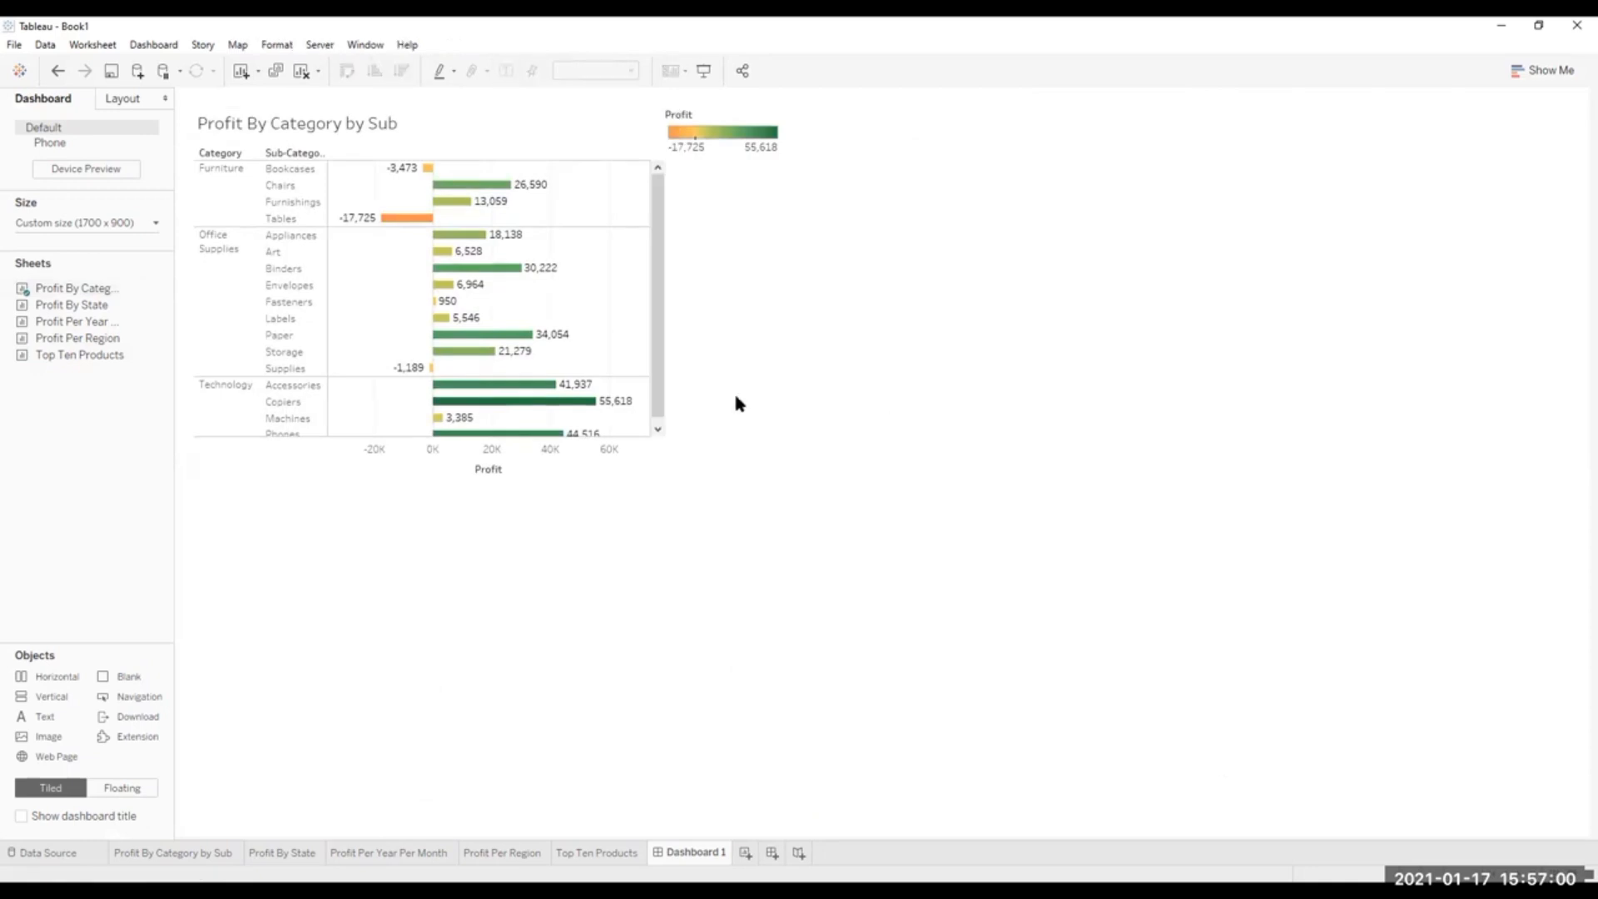
pyautogui.click(660, 418)
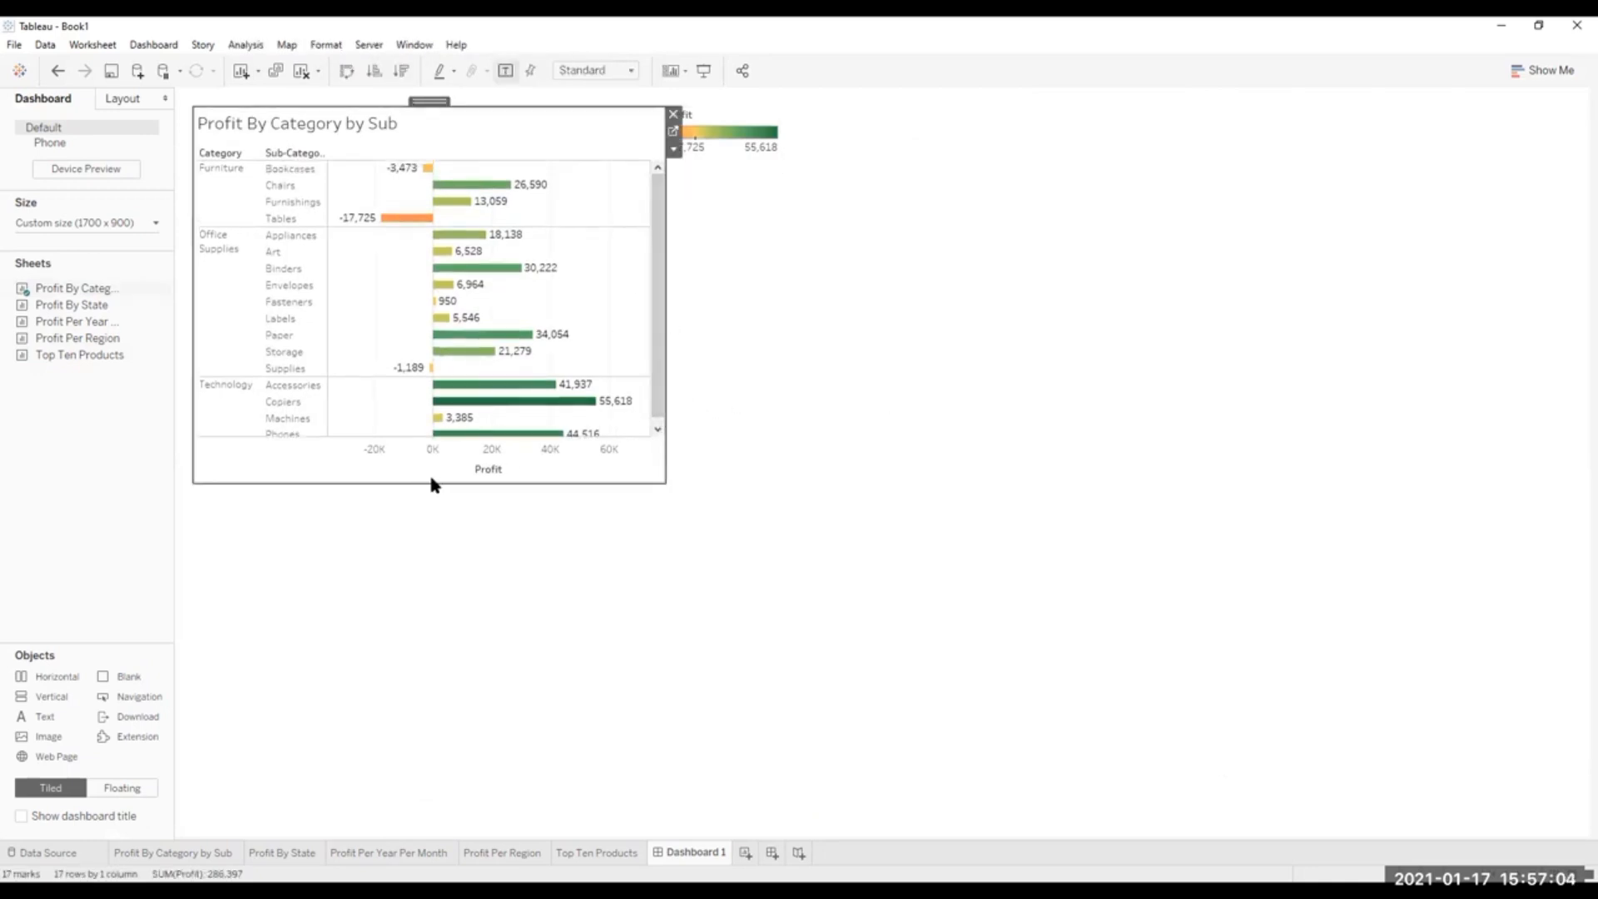
pyautogui.click(881, 526)
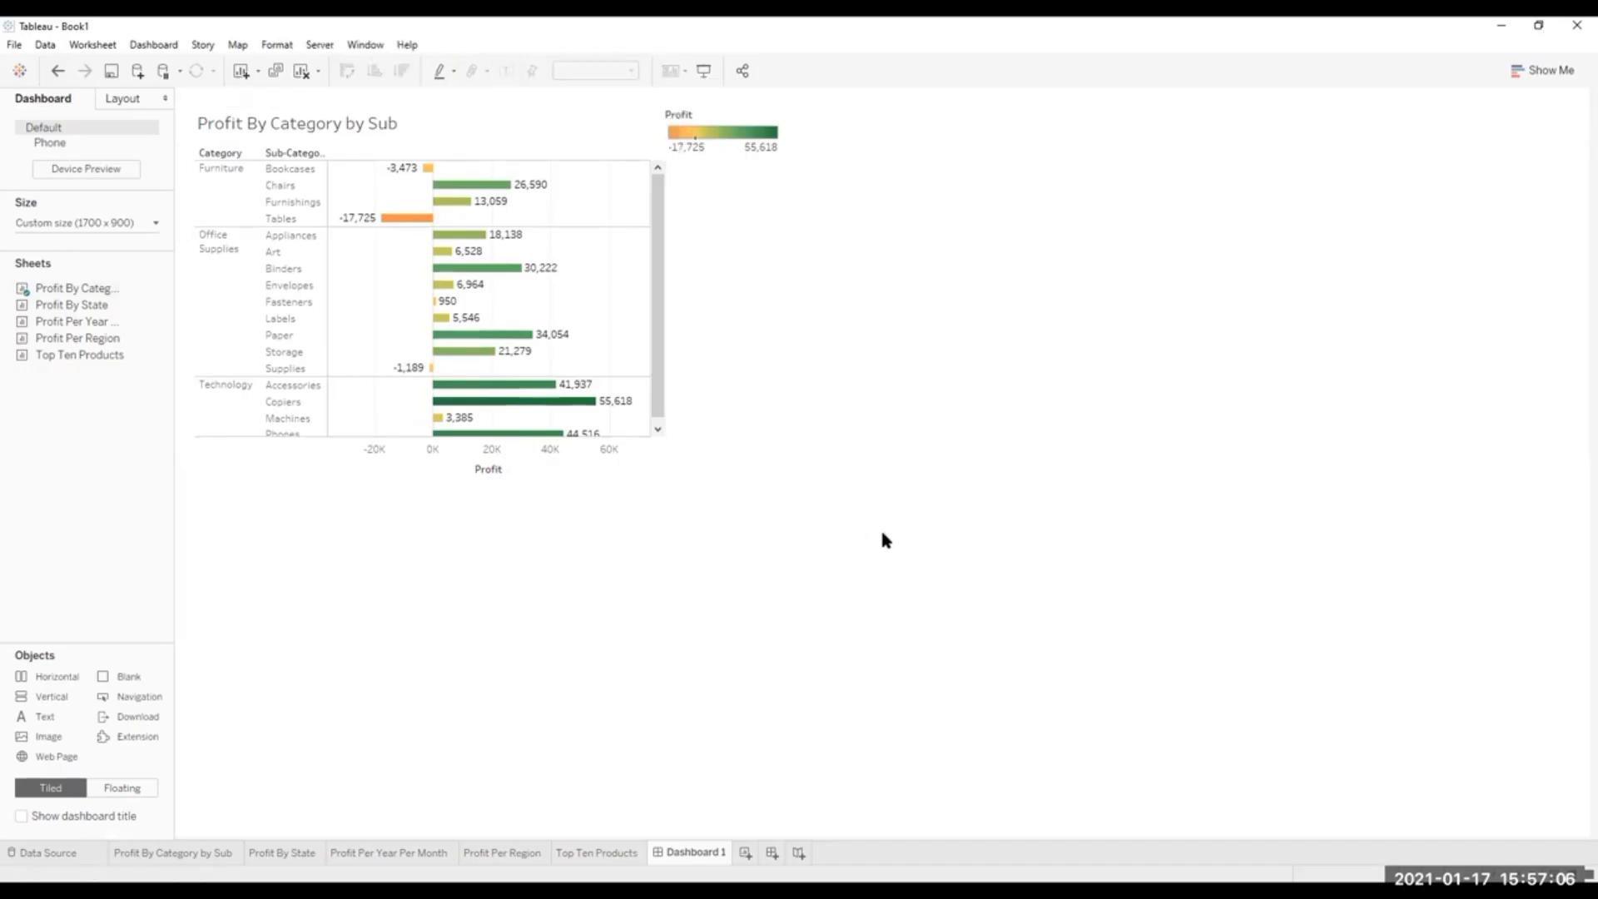
# Remove the floating Profit legend from the dashboard and turn off the mark labels in the Profit By Category by Sub worksheet.
pyautogui.click(760, 112)
pyautogui.click(791, 114)
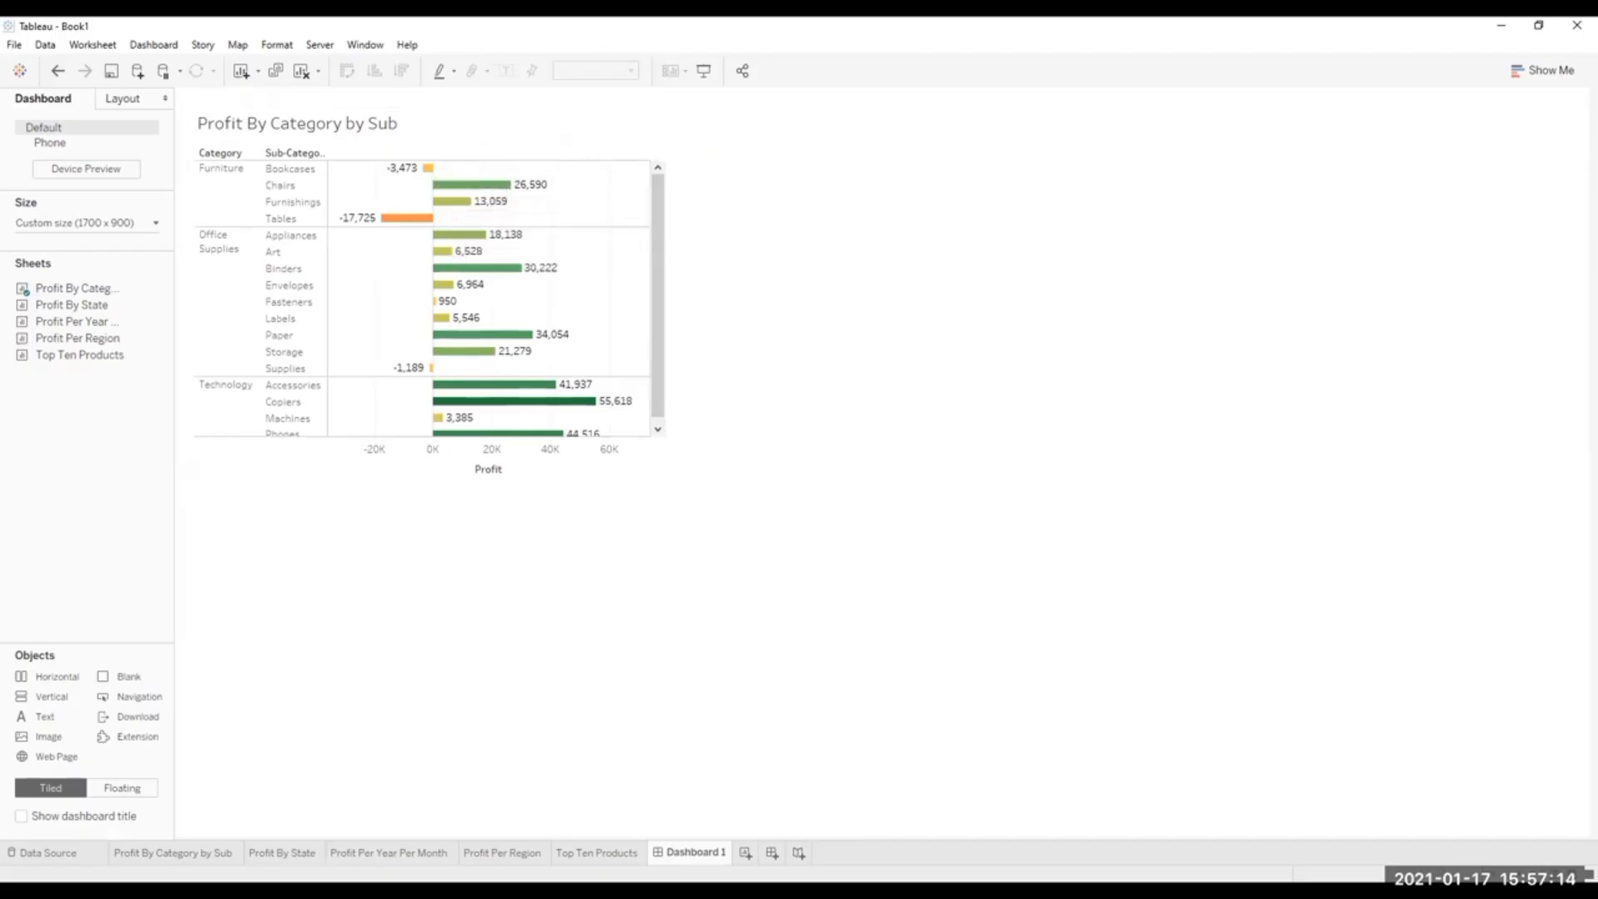
pyautogui.click(186, 860)
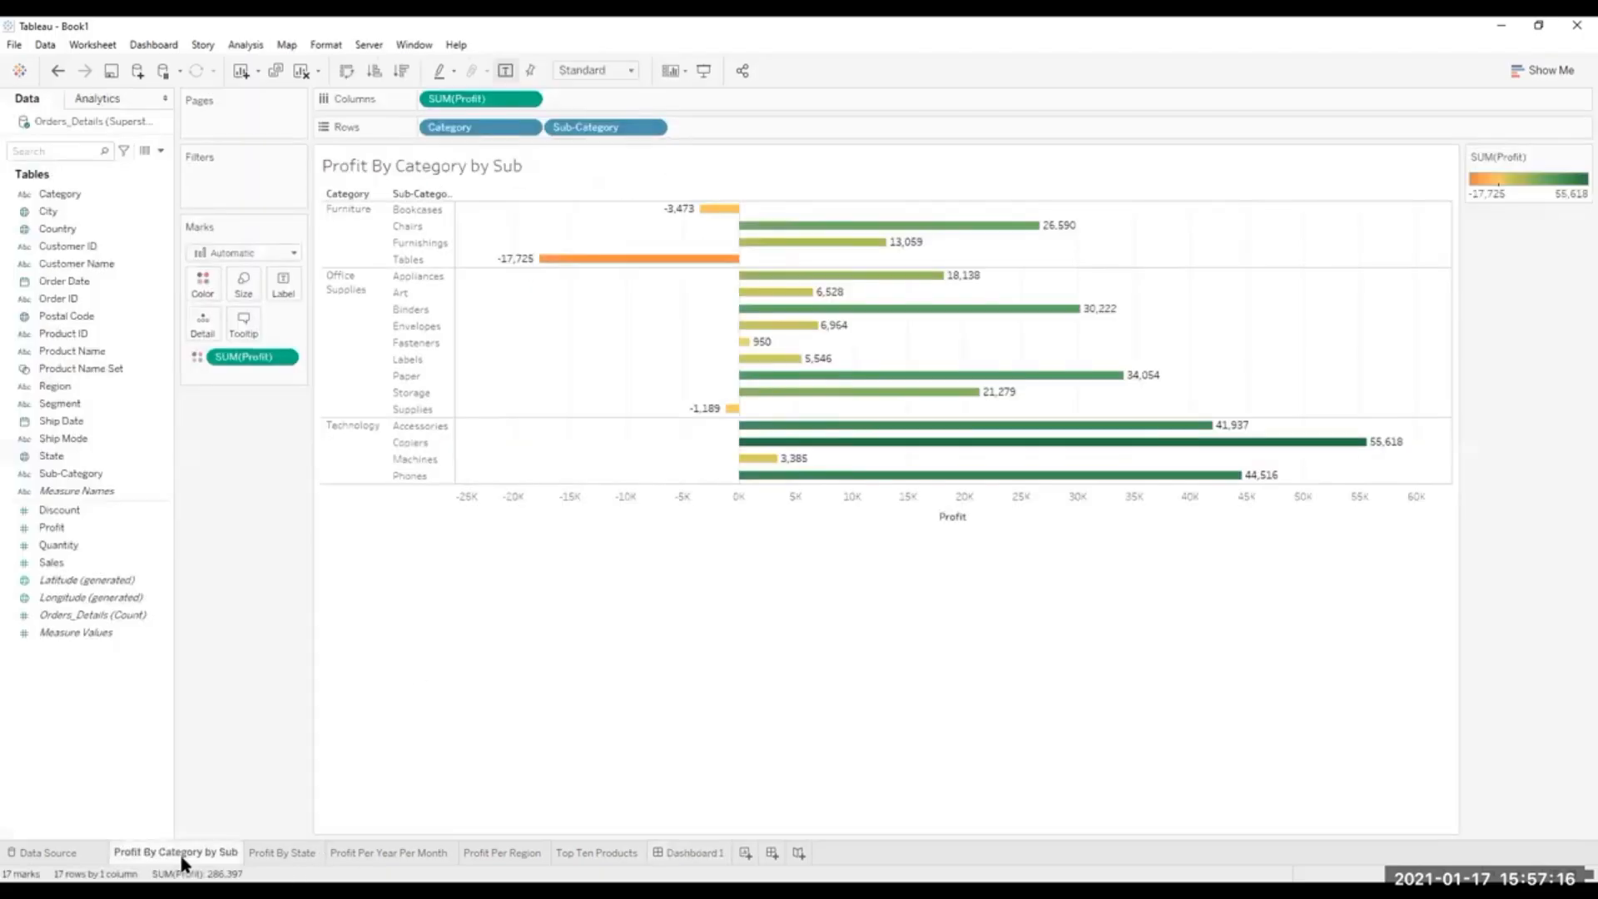
pyautogui.click(280, 281)
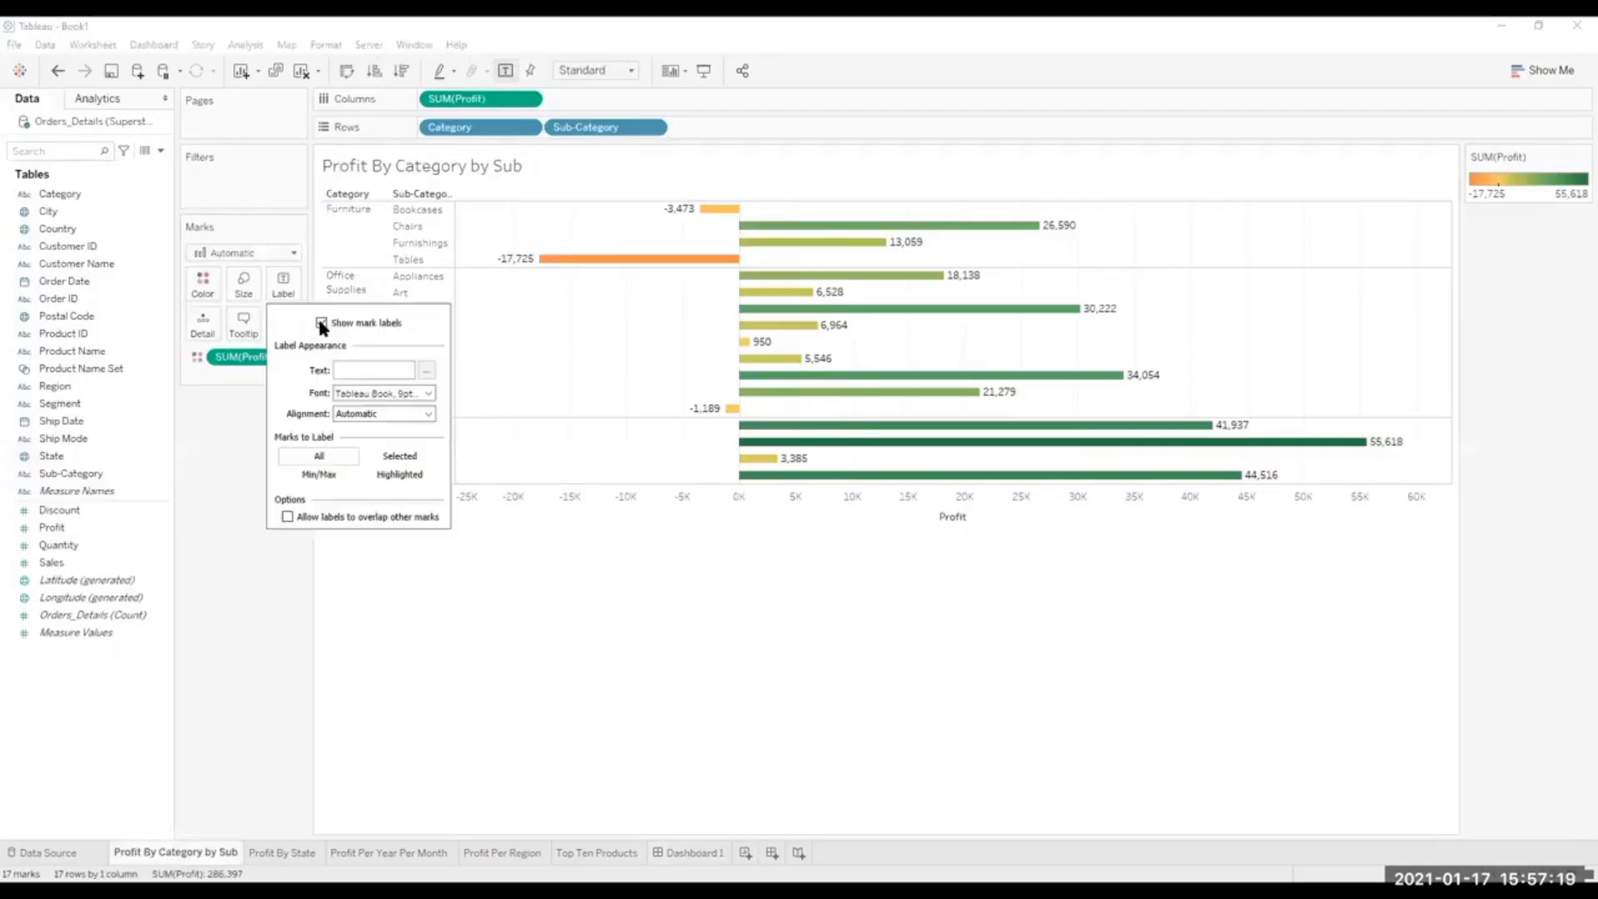
pyautogui.click(692, 851)
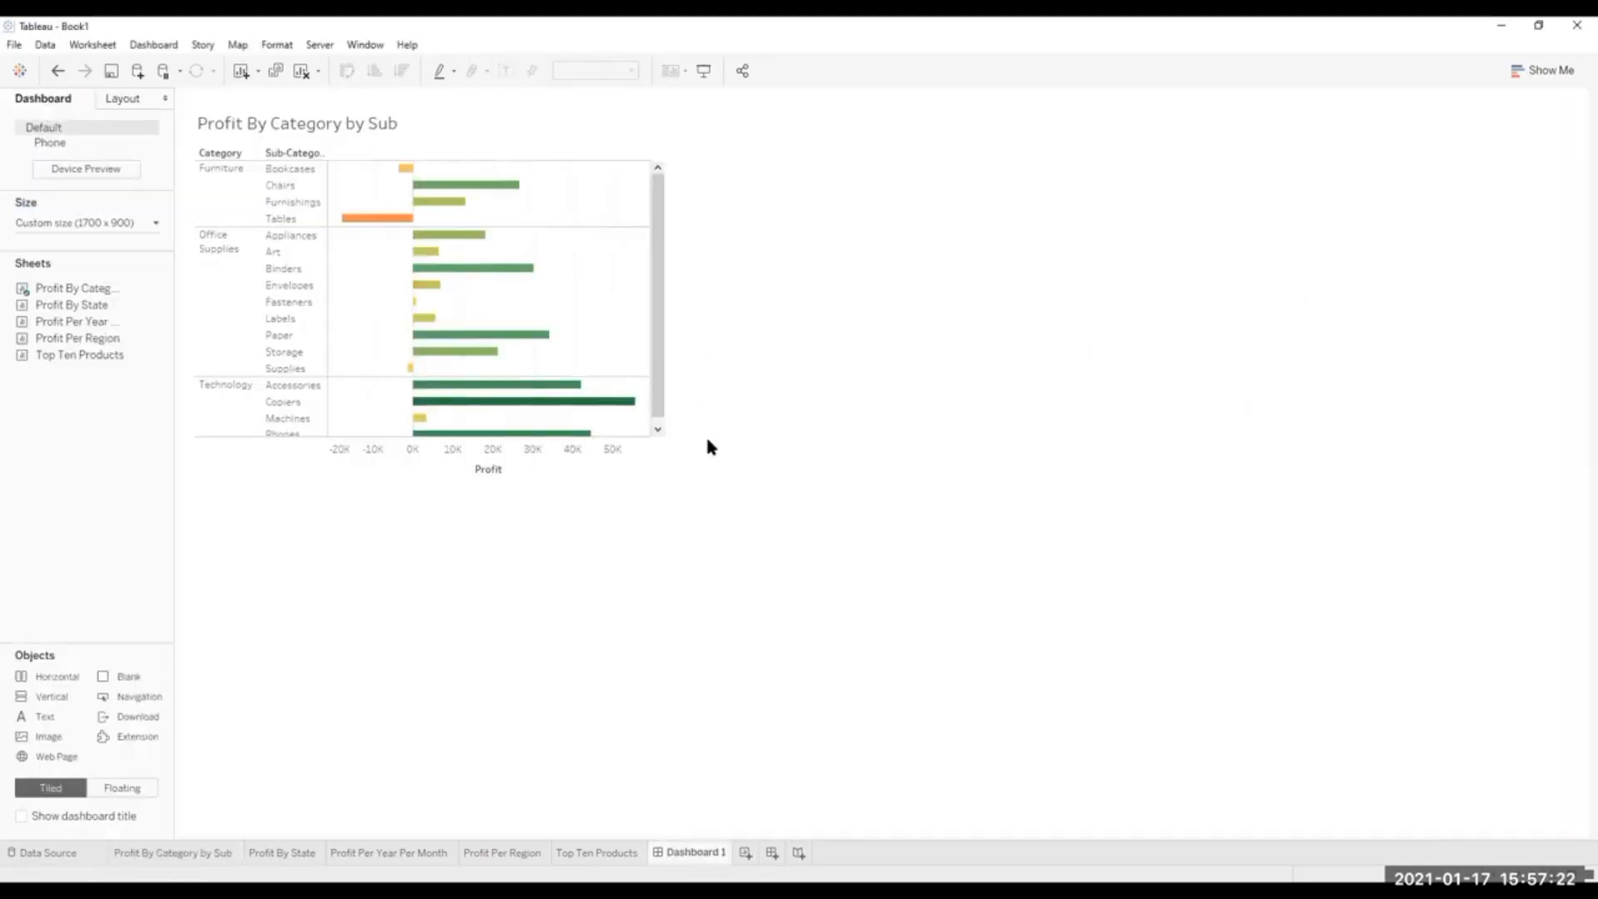
pyautogui.click(546, 449)
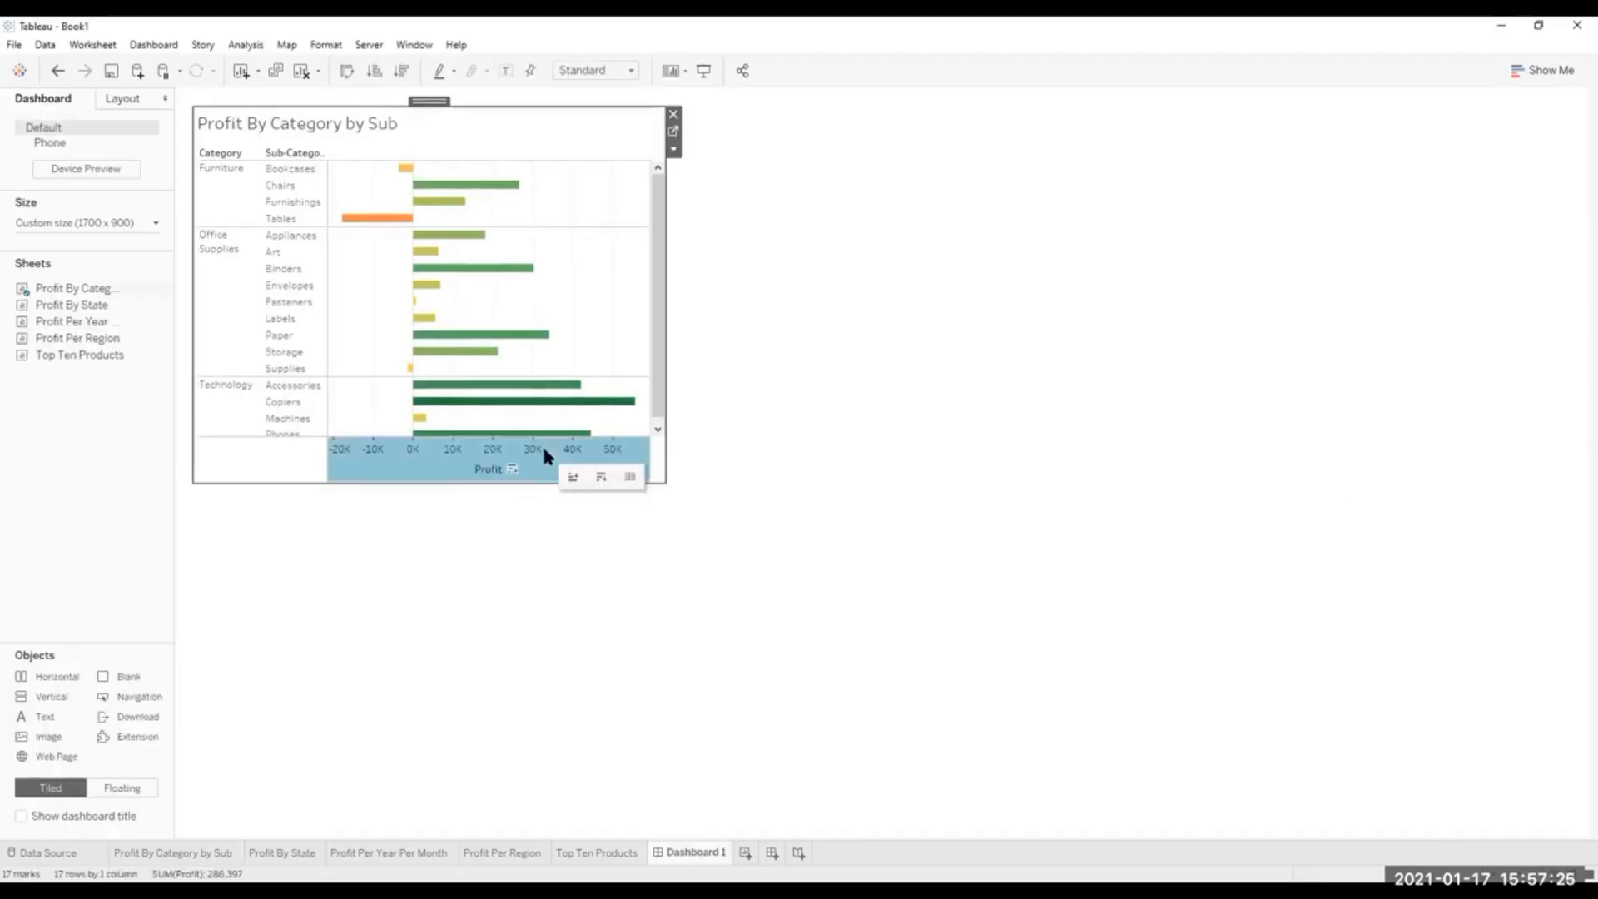
pyautogui.click(173, 852)
pyautogui.click(648, 493)
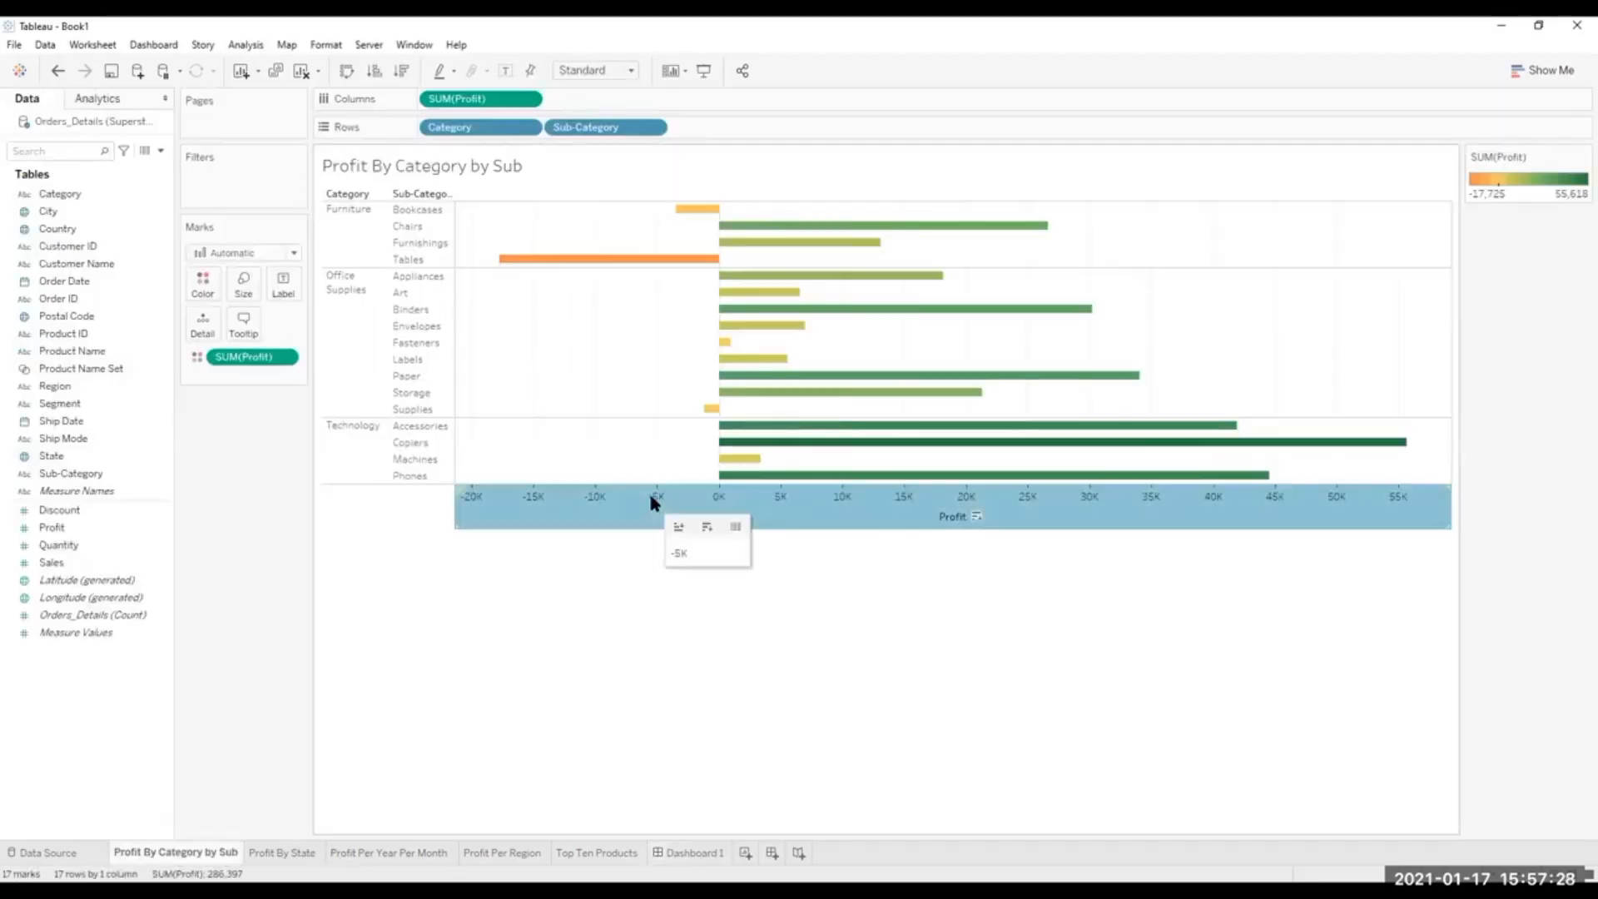
pyautogui.rightClick(650, 497)
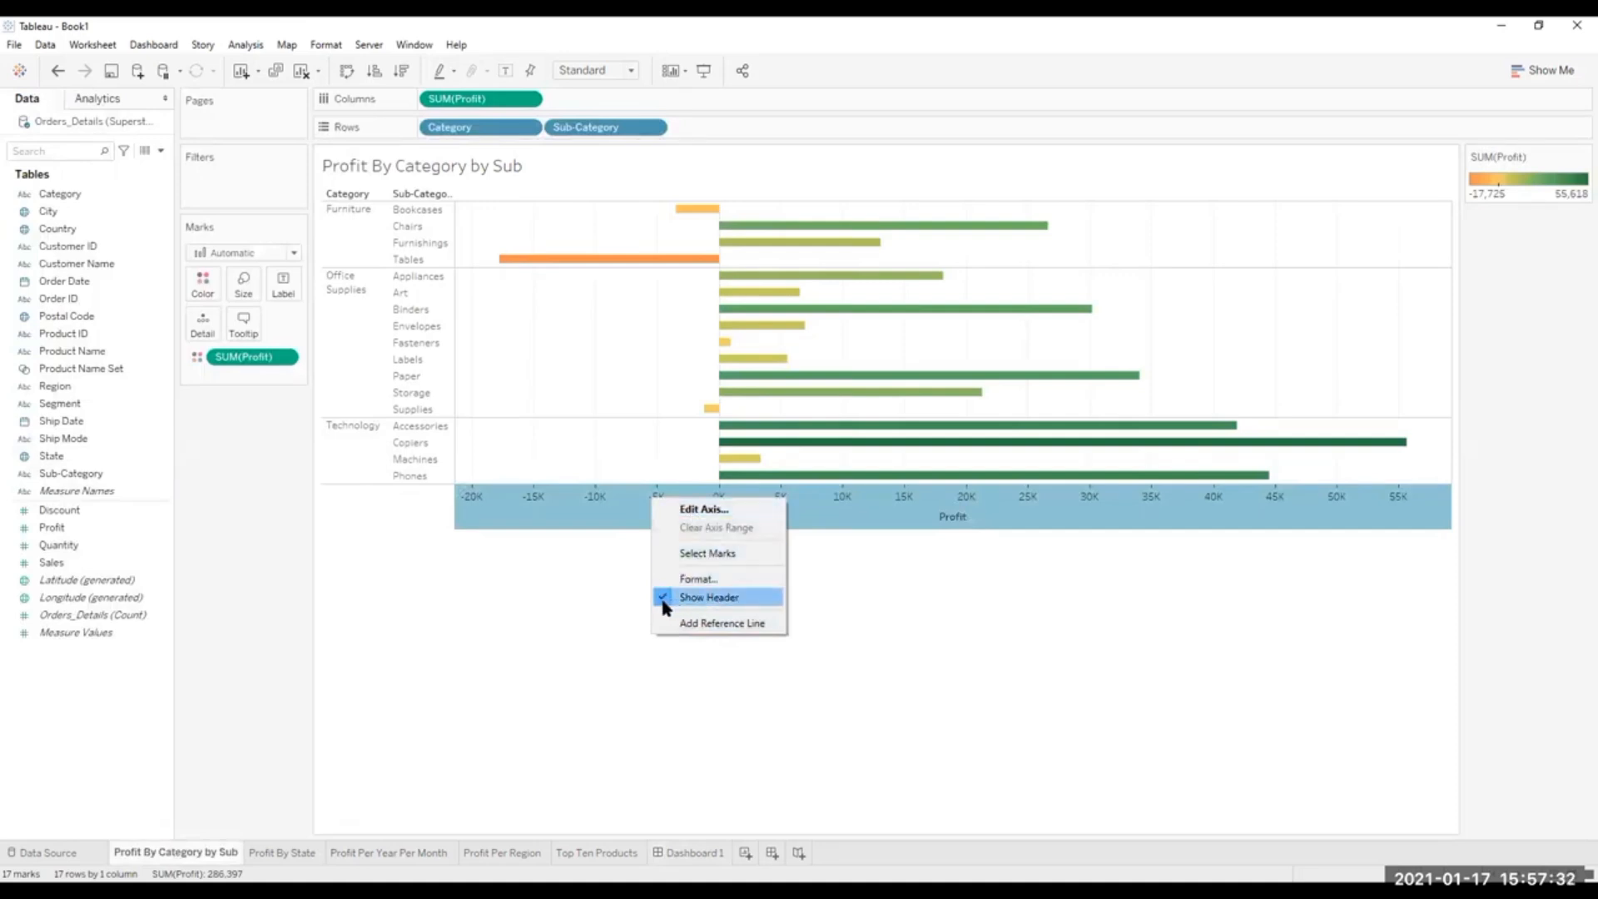
pyautogui.click(707, 578)
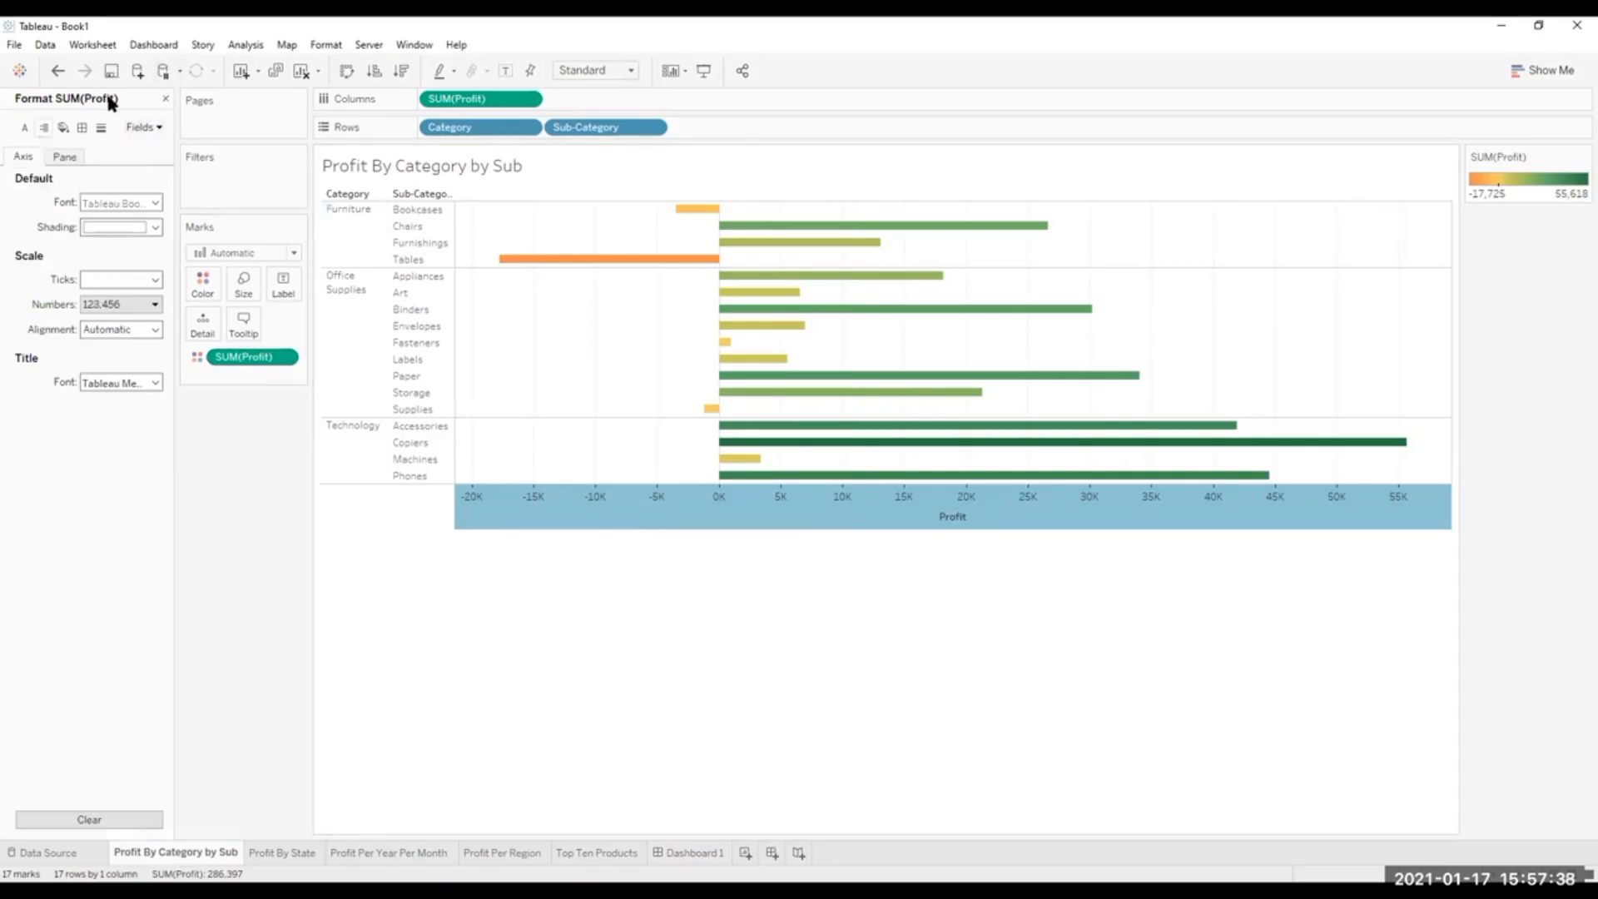
pyautogui.click(166, 97)
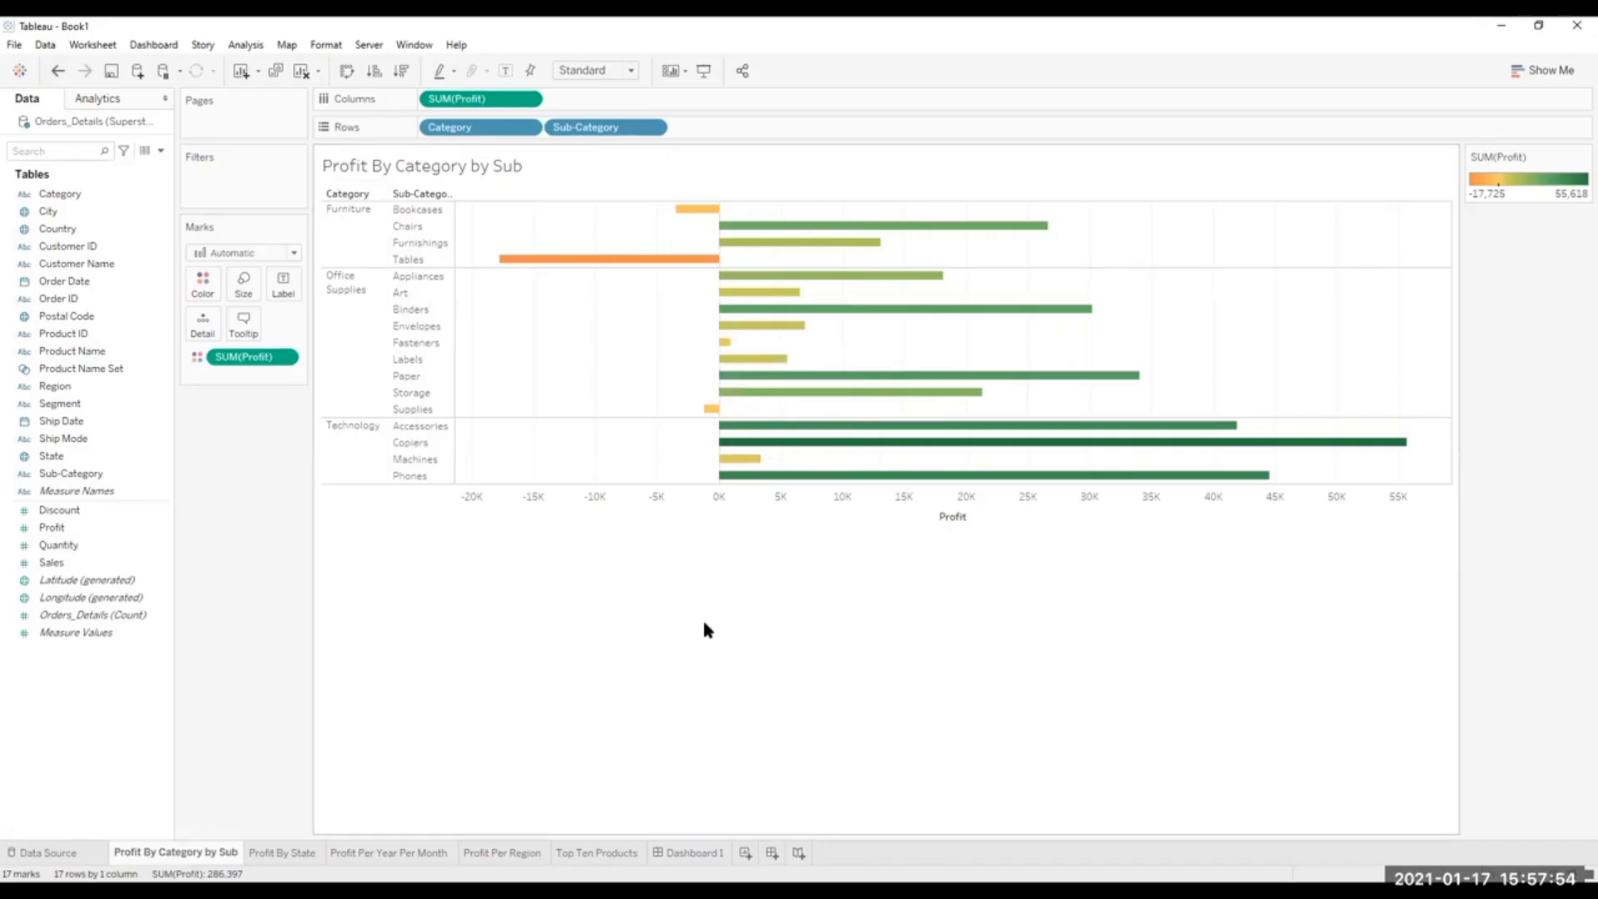
pyautogui.click(689, 853)
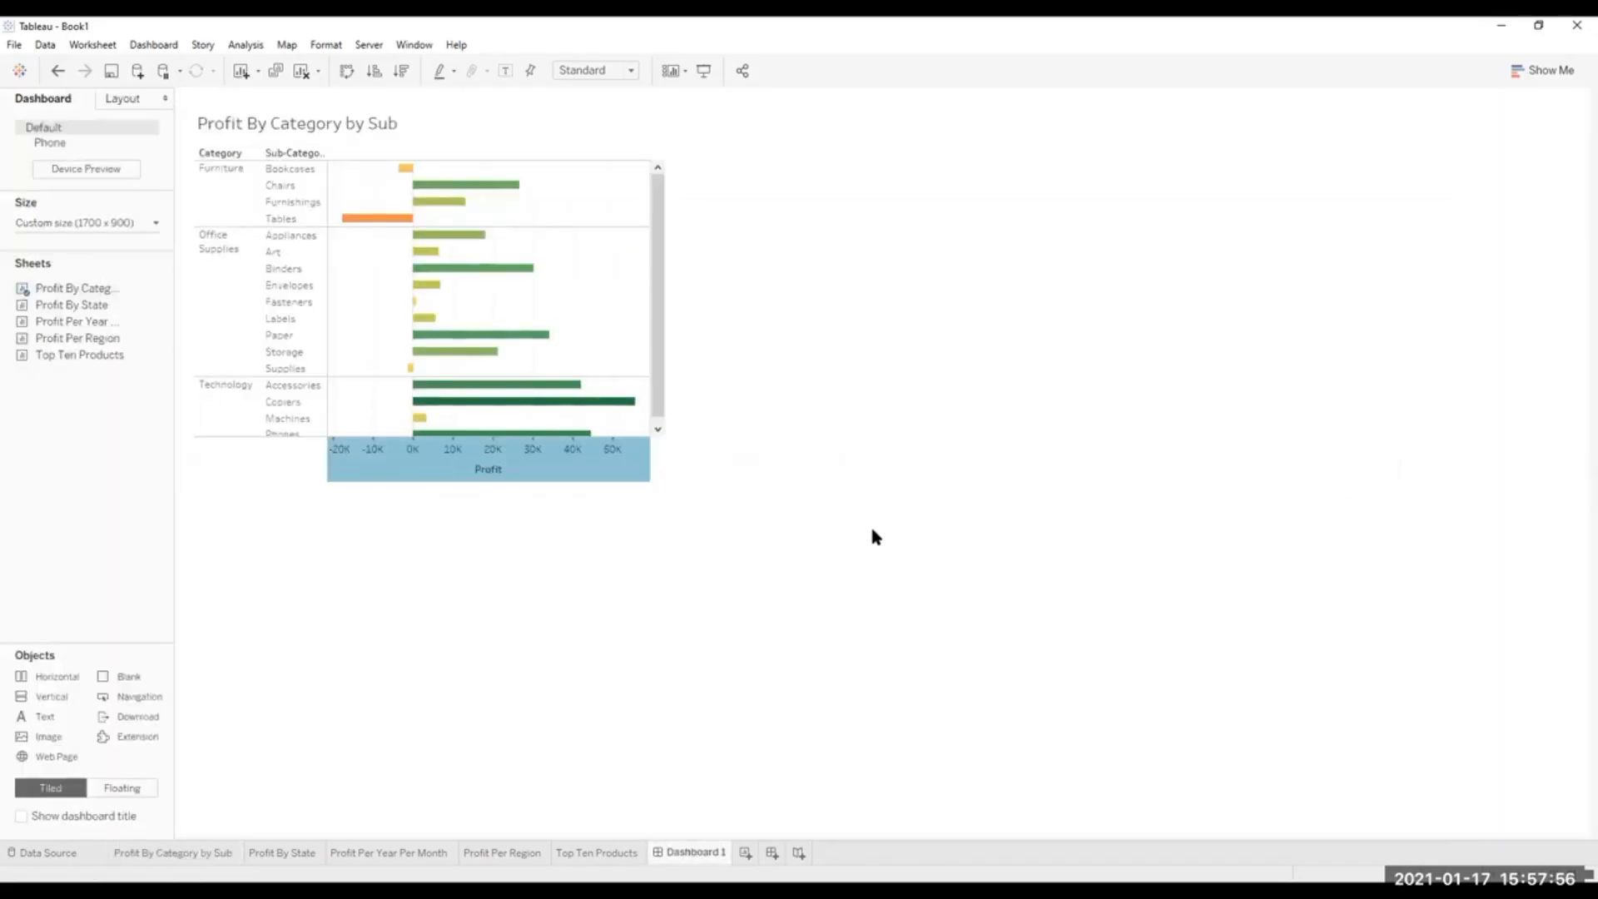
pyautogui.click(626, 479)
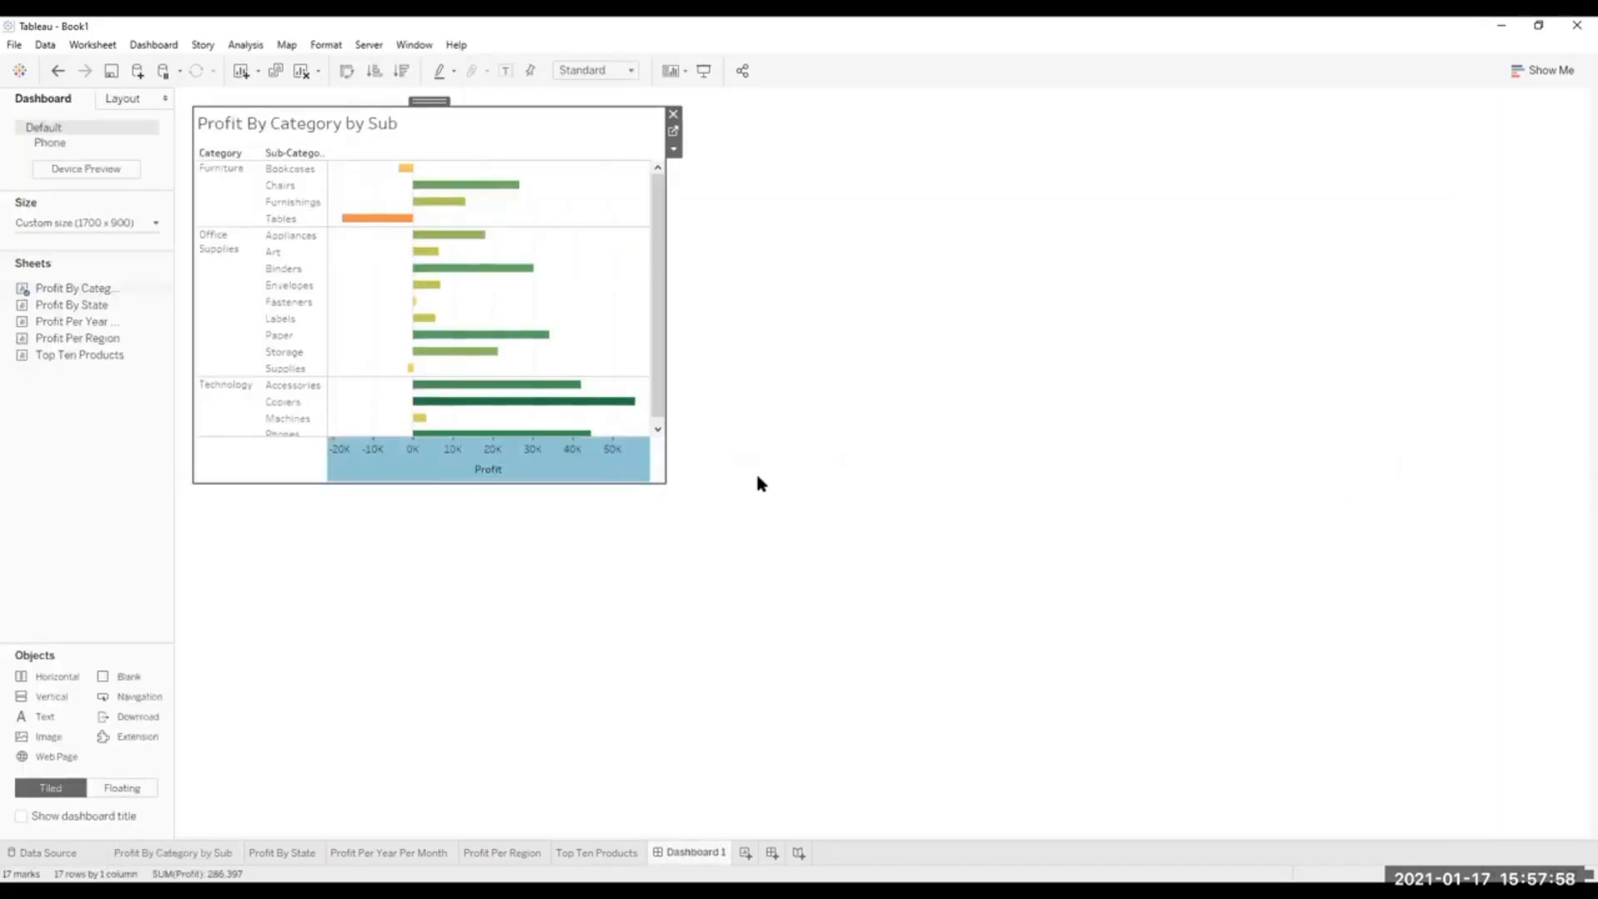
pyautogui.doubleClick(619, 480)
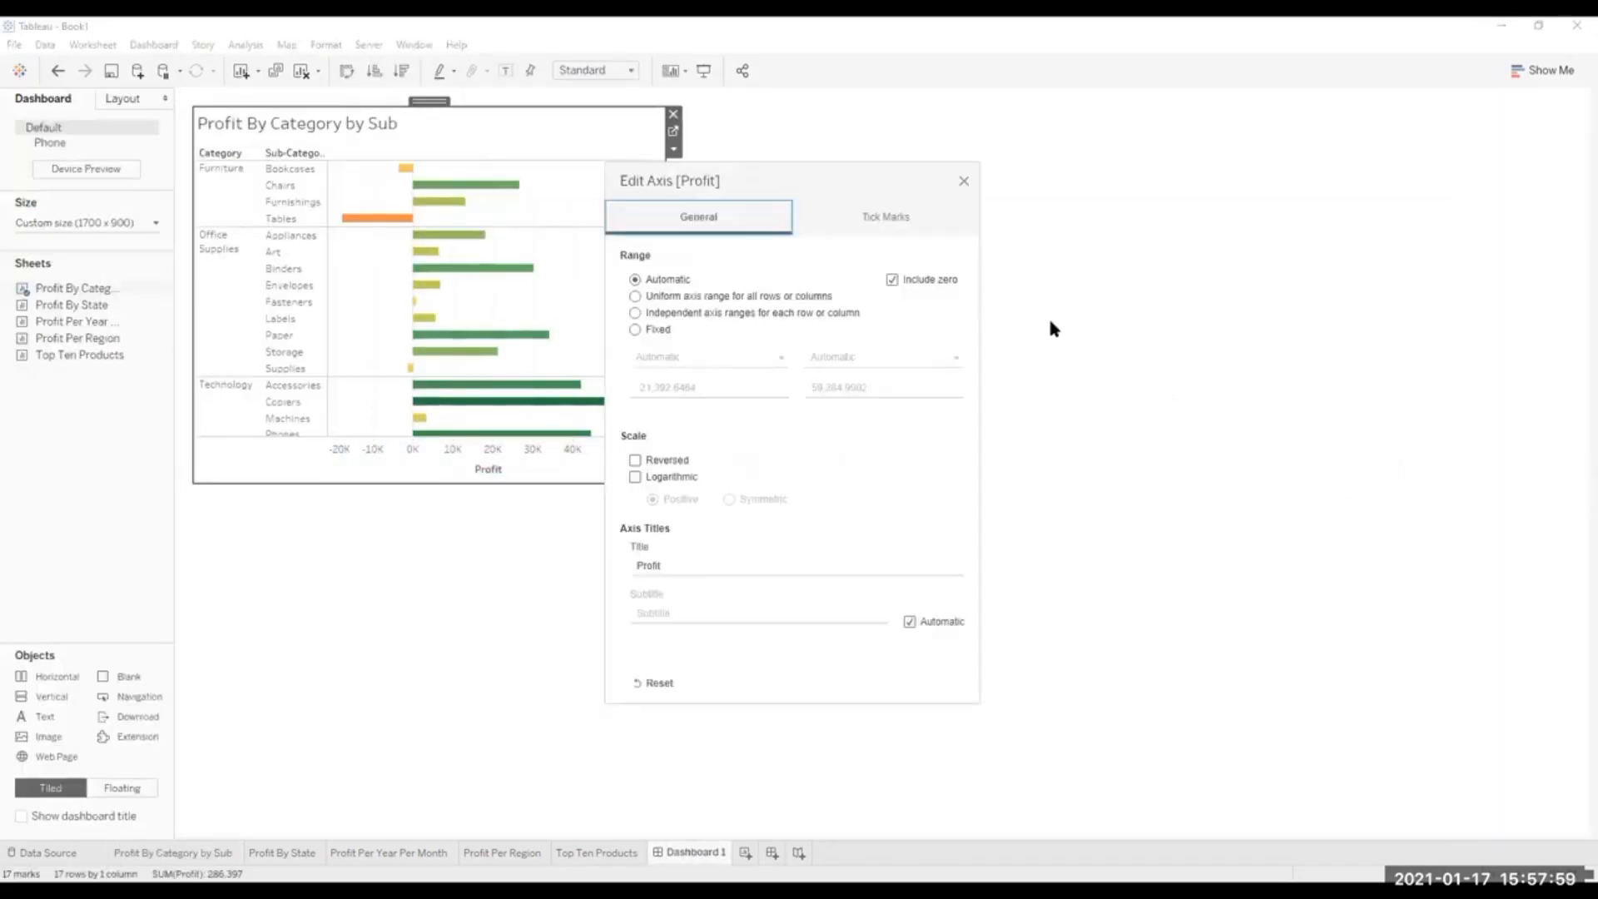
pyautogui.click(963, 180)
pyautogui.click(930, 515)
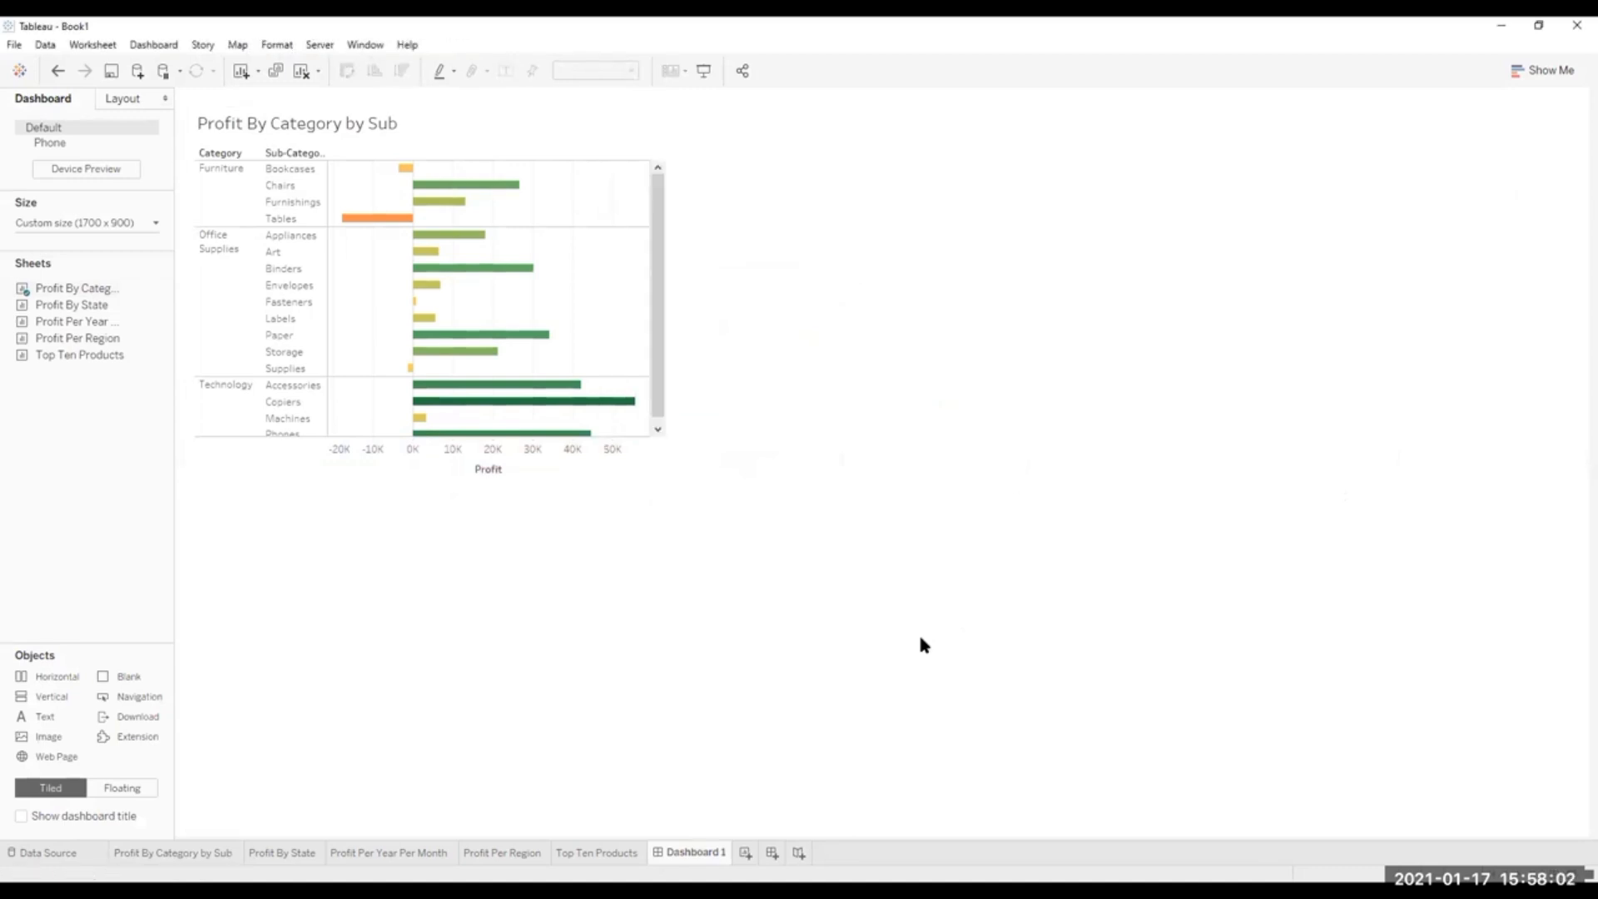
pyautogui.moveTo(158, 356)
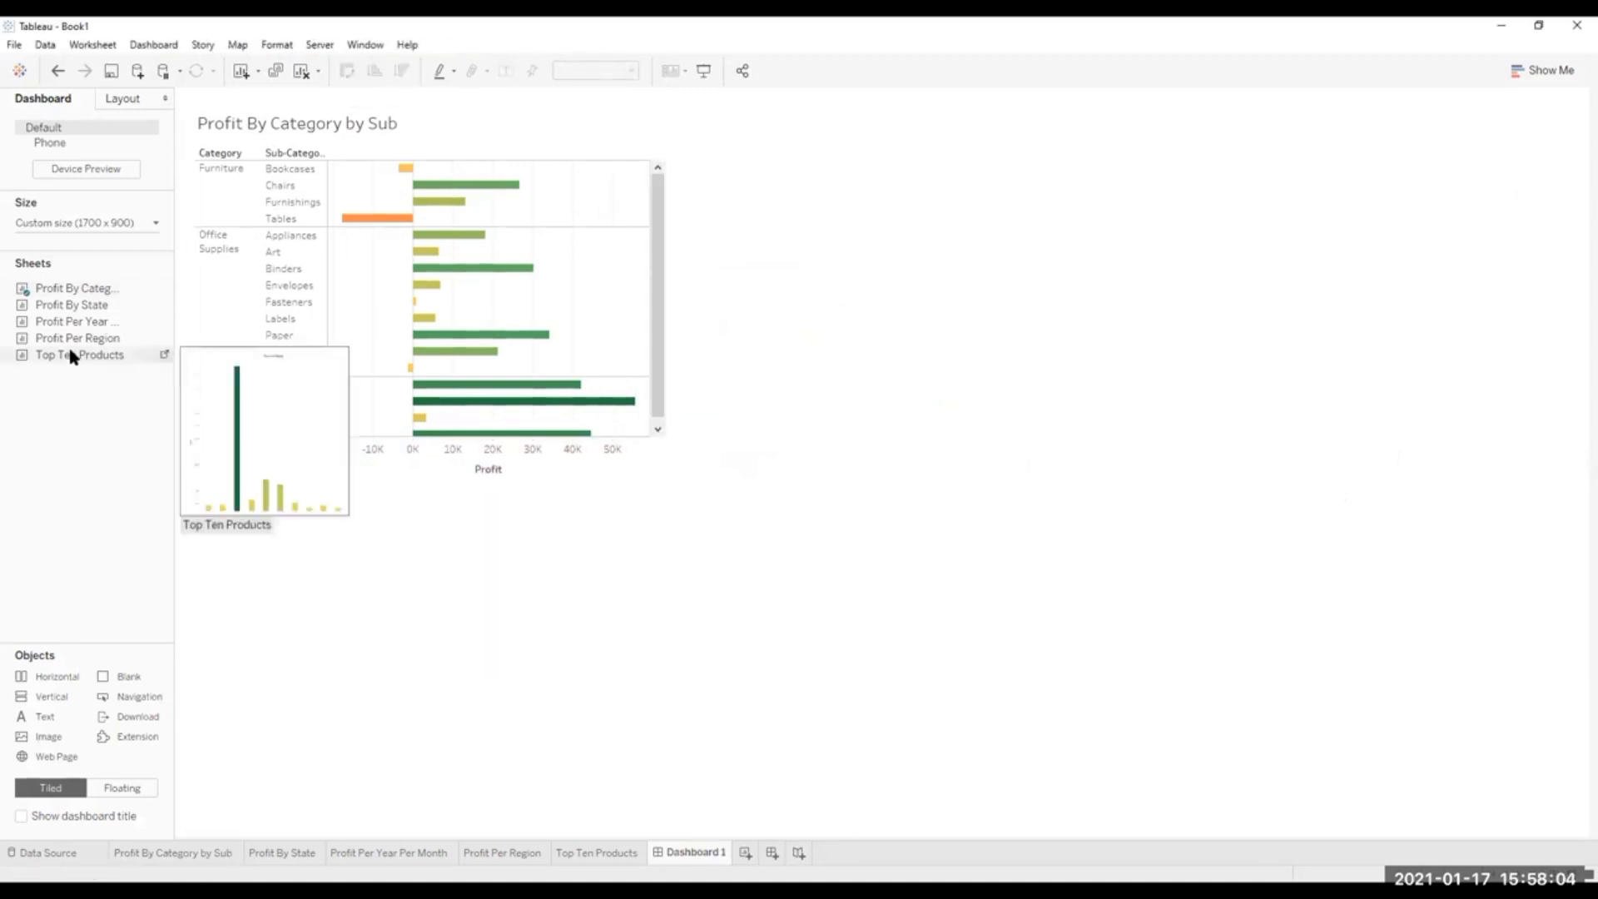
pyautogui.moveTo(49, 312)
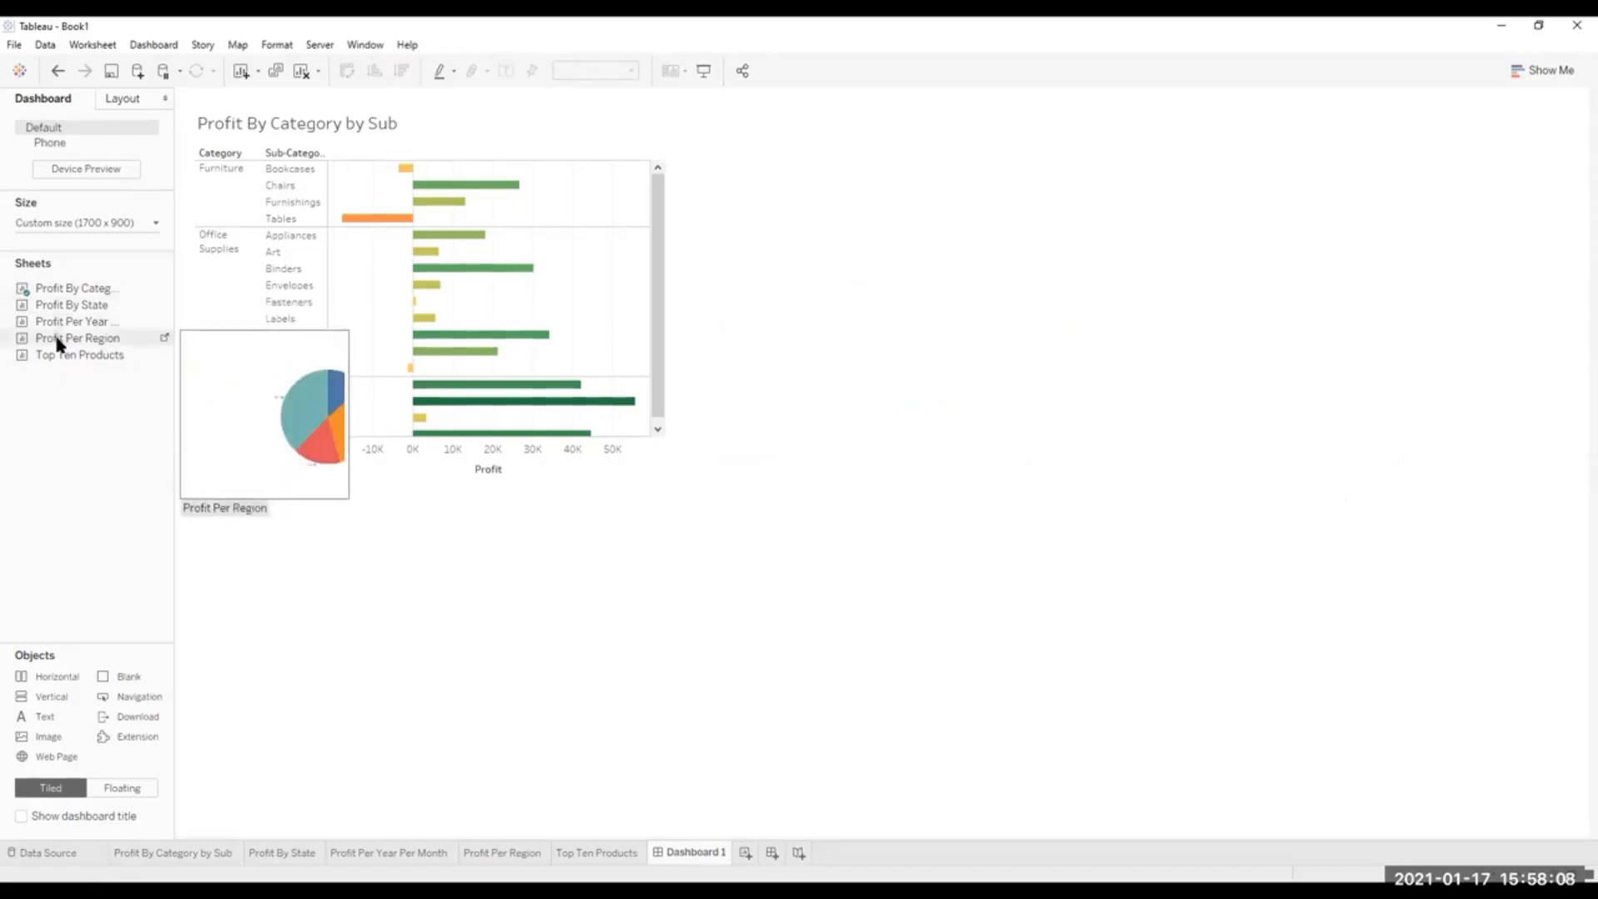
pyautogui.moveTo(66, 306); pyautogui.dragTo(131, 333)
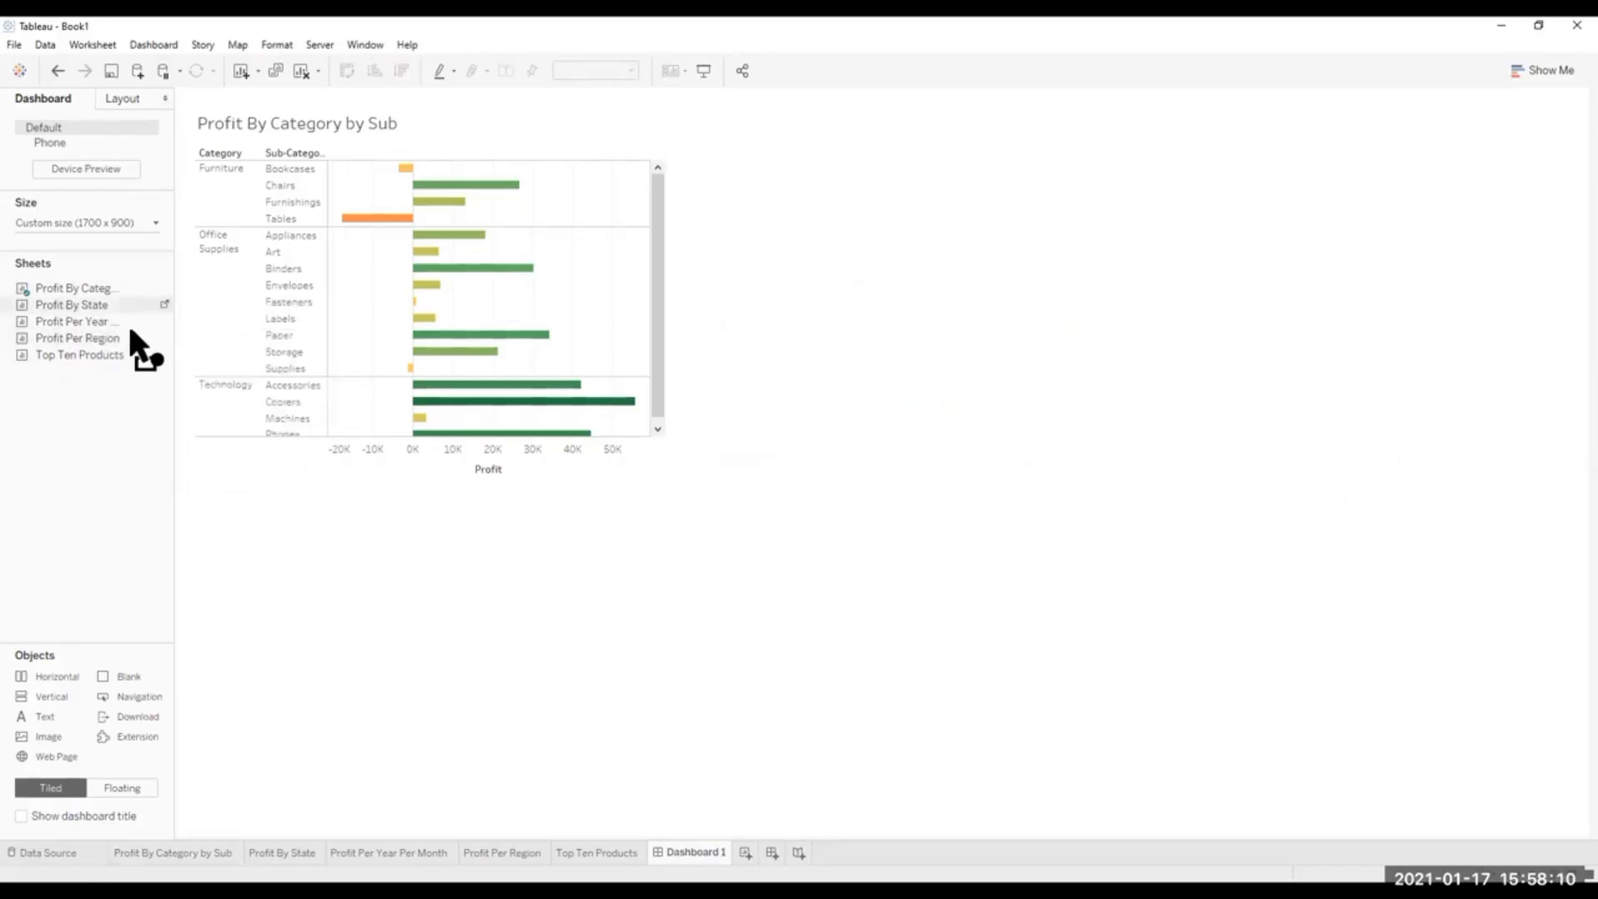
pyautogui.moveTo(290, 404); pyautogui.dragTo(419, 527)
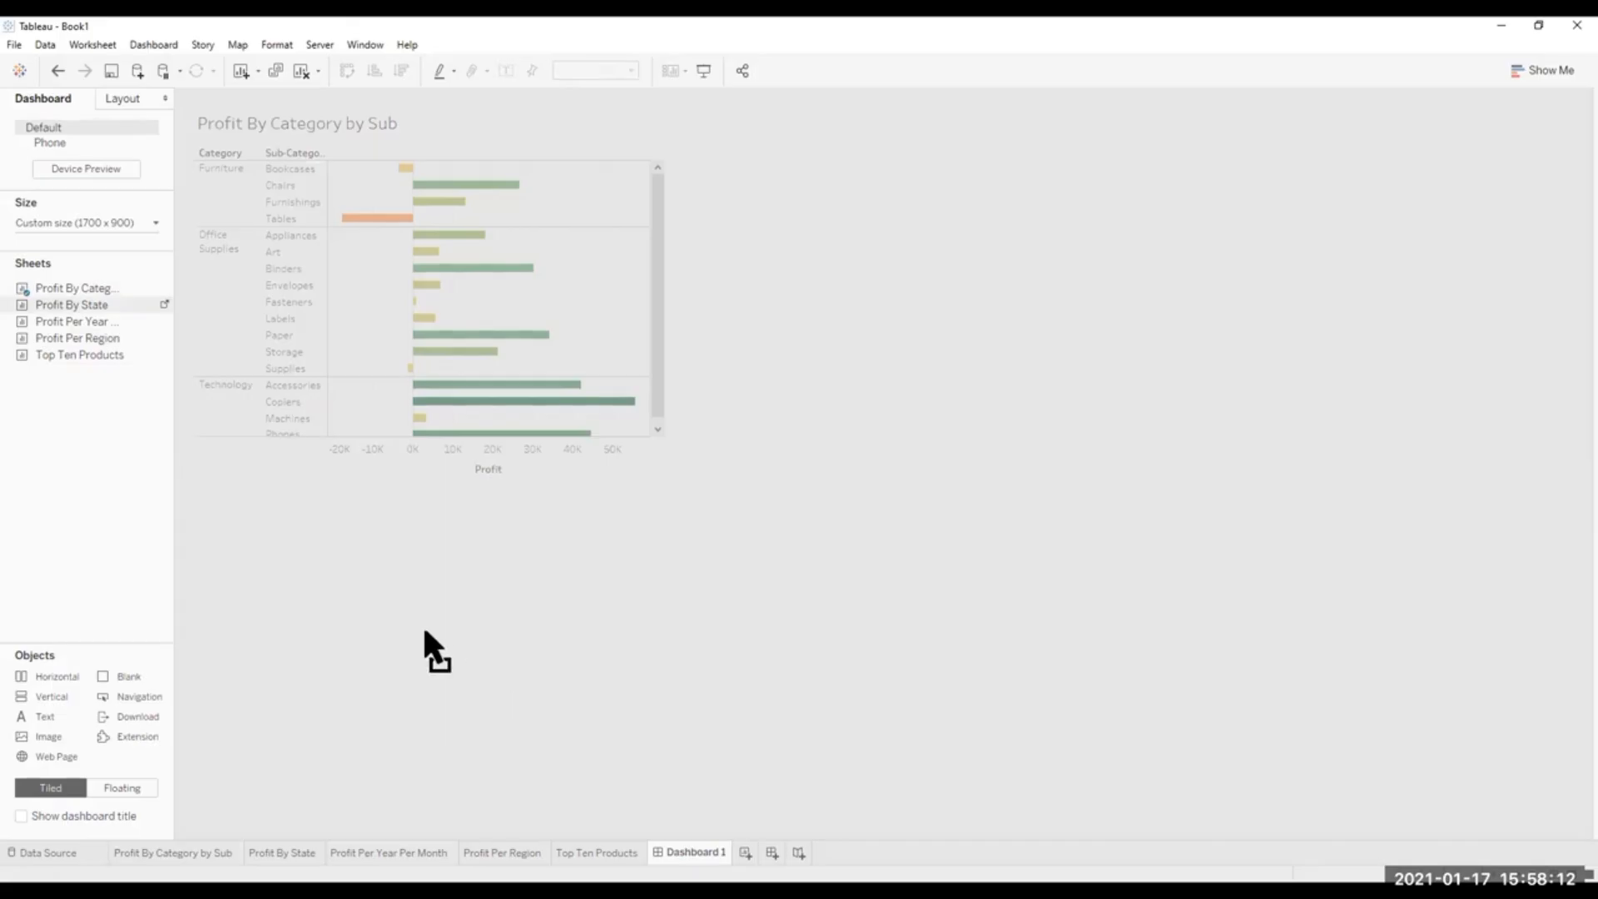
pyautogui.moveTo(424, 632); pyautogui.dragTo(57, 290)
# Place Profit By State as a floating sheet directly below Profit By Category by Sub and remove its Profit legend.
pyautogui.moveTo(60, 308)
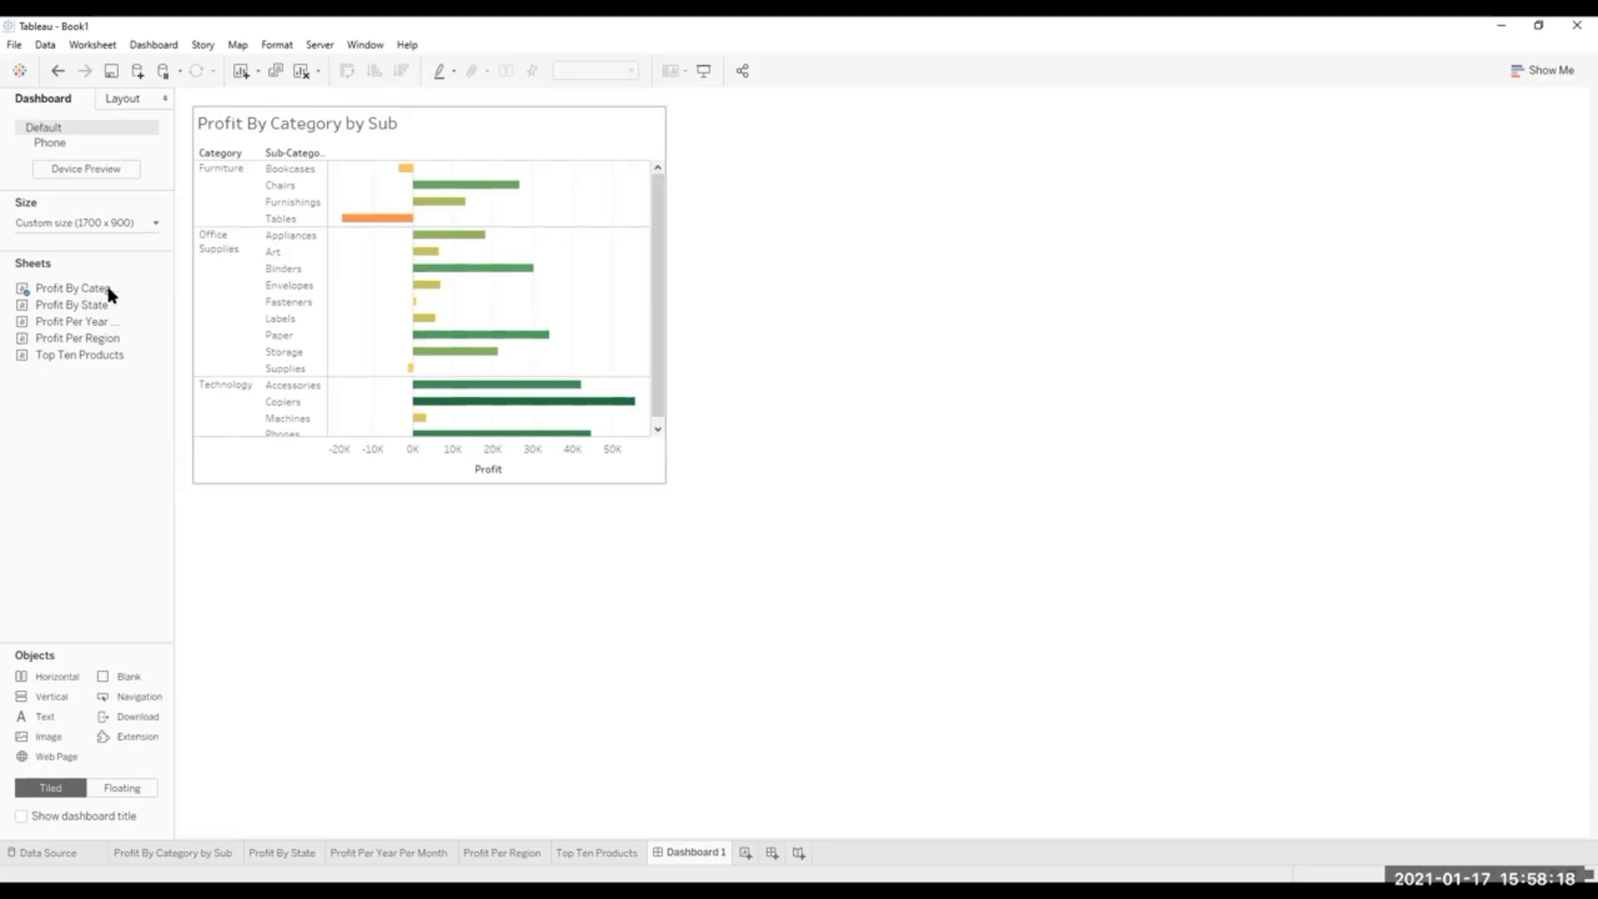
pyautogui.moveTo(60, 308); pyautogui.dragTo(100, 323)
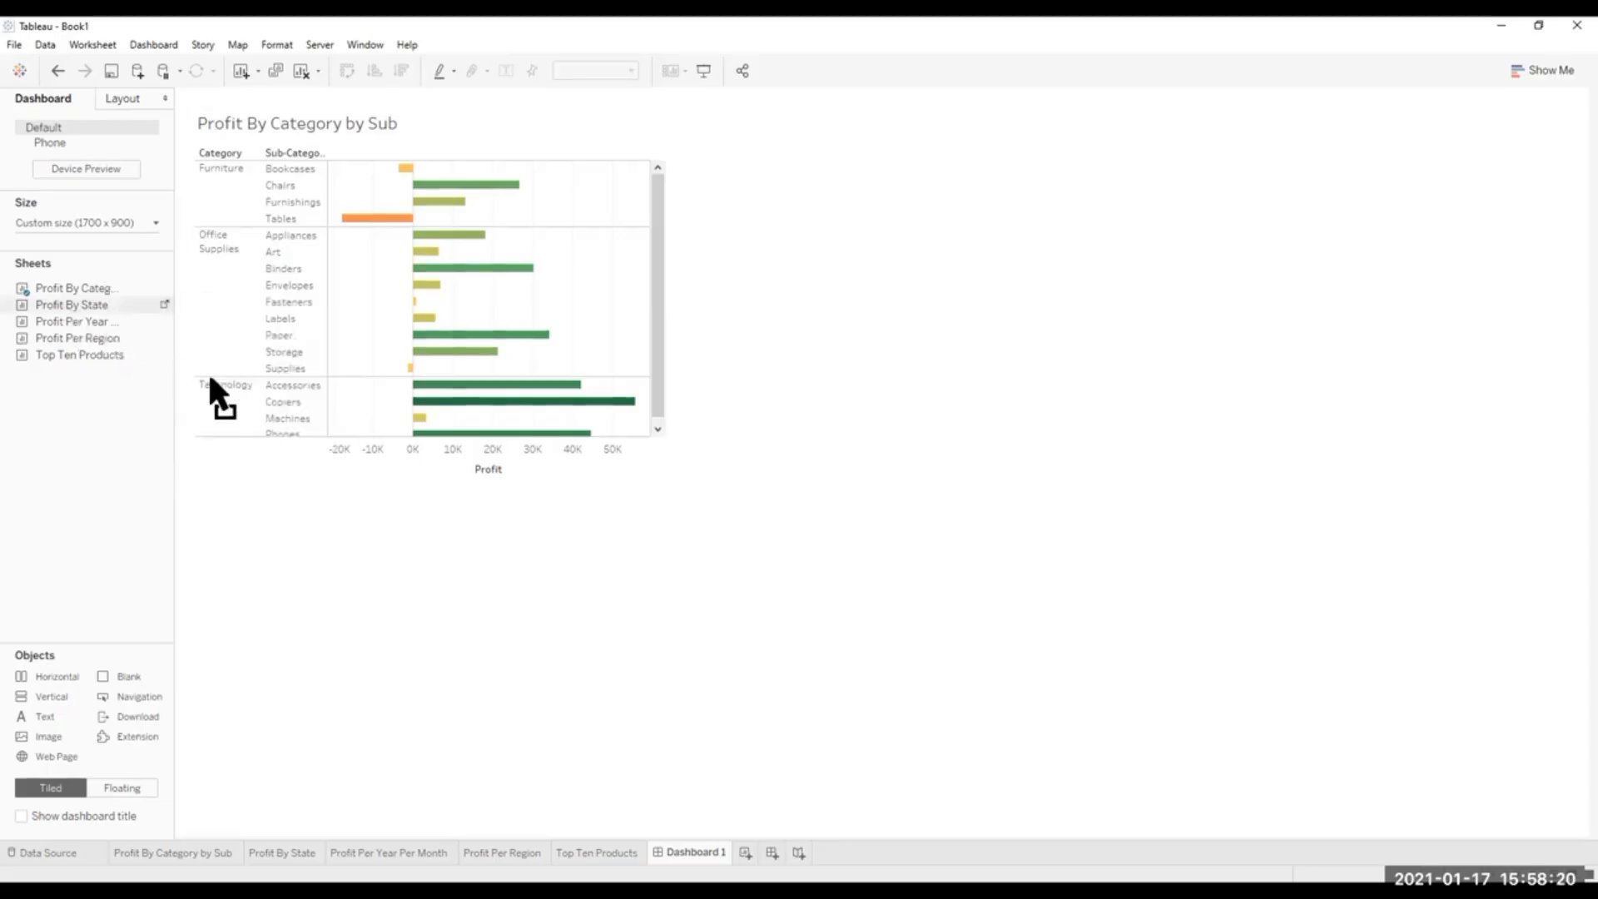
pyautogui.moveTo(210, 377); pyautogui.dragTo(189, 491)
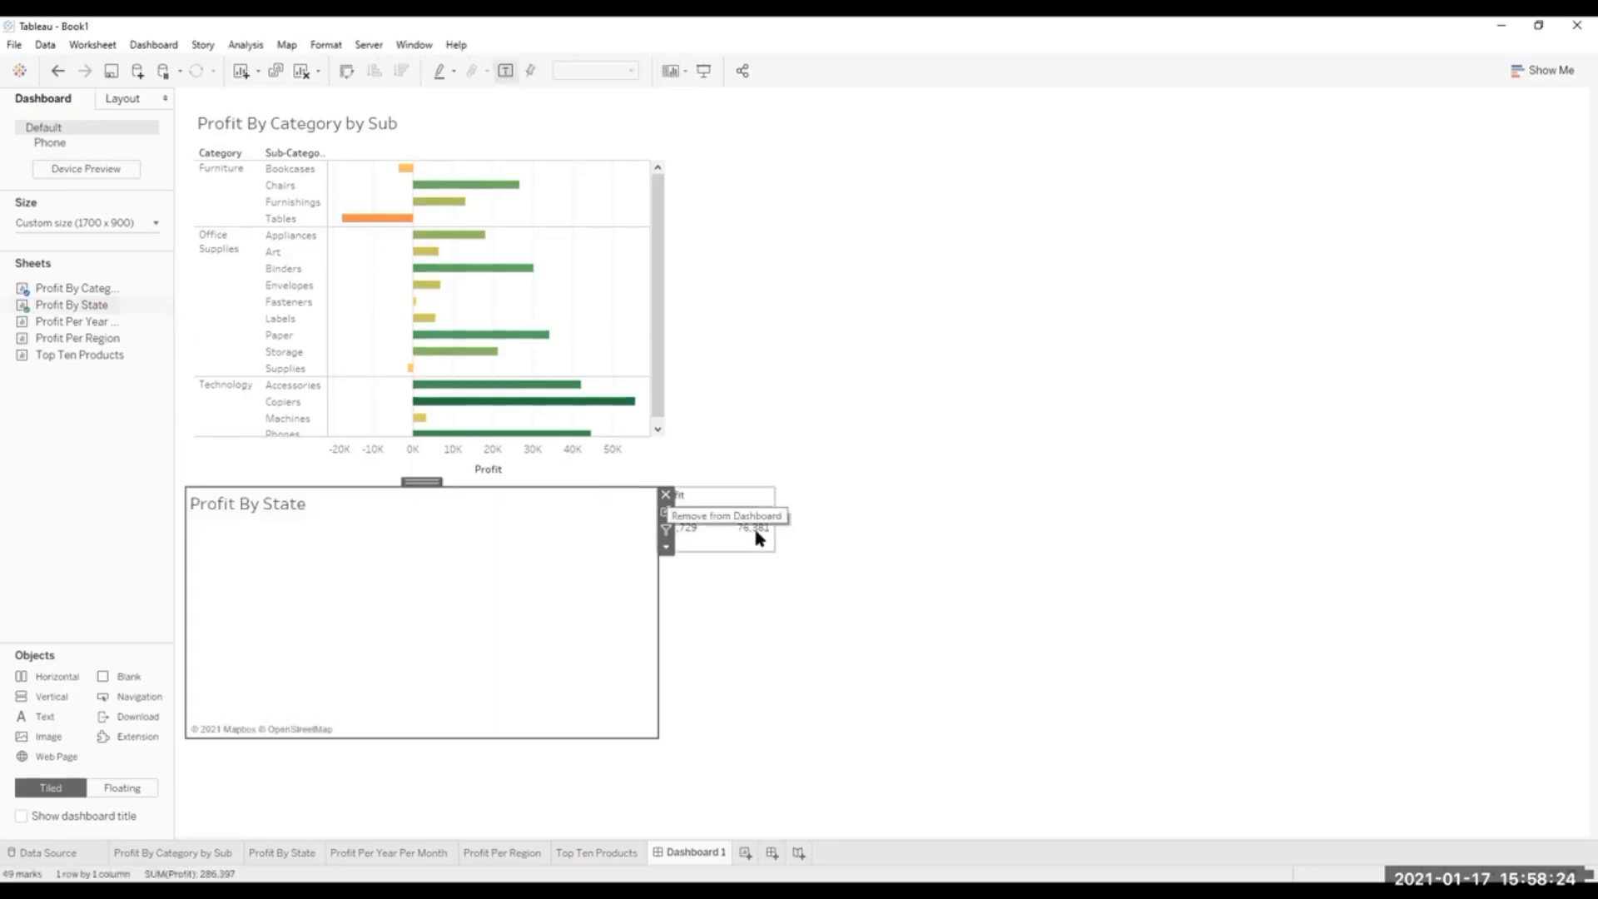
pyautogui.click(741, 514)
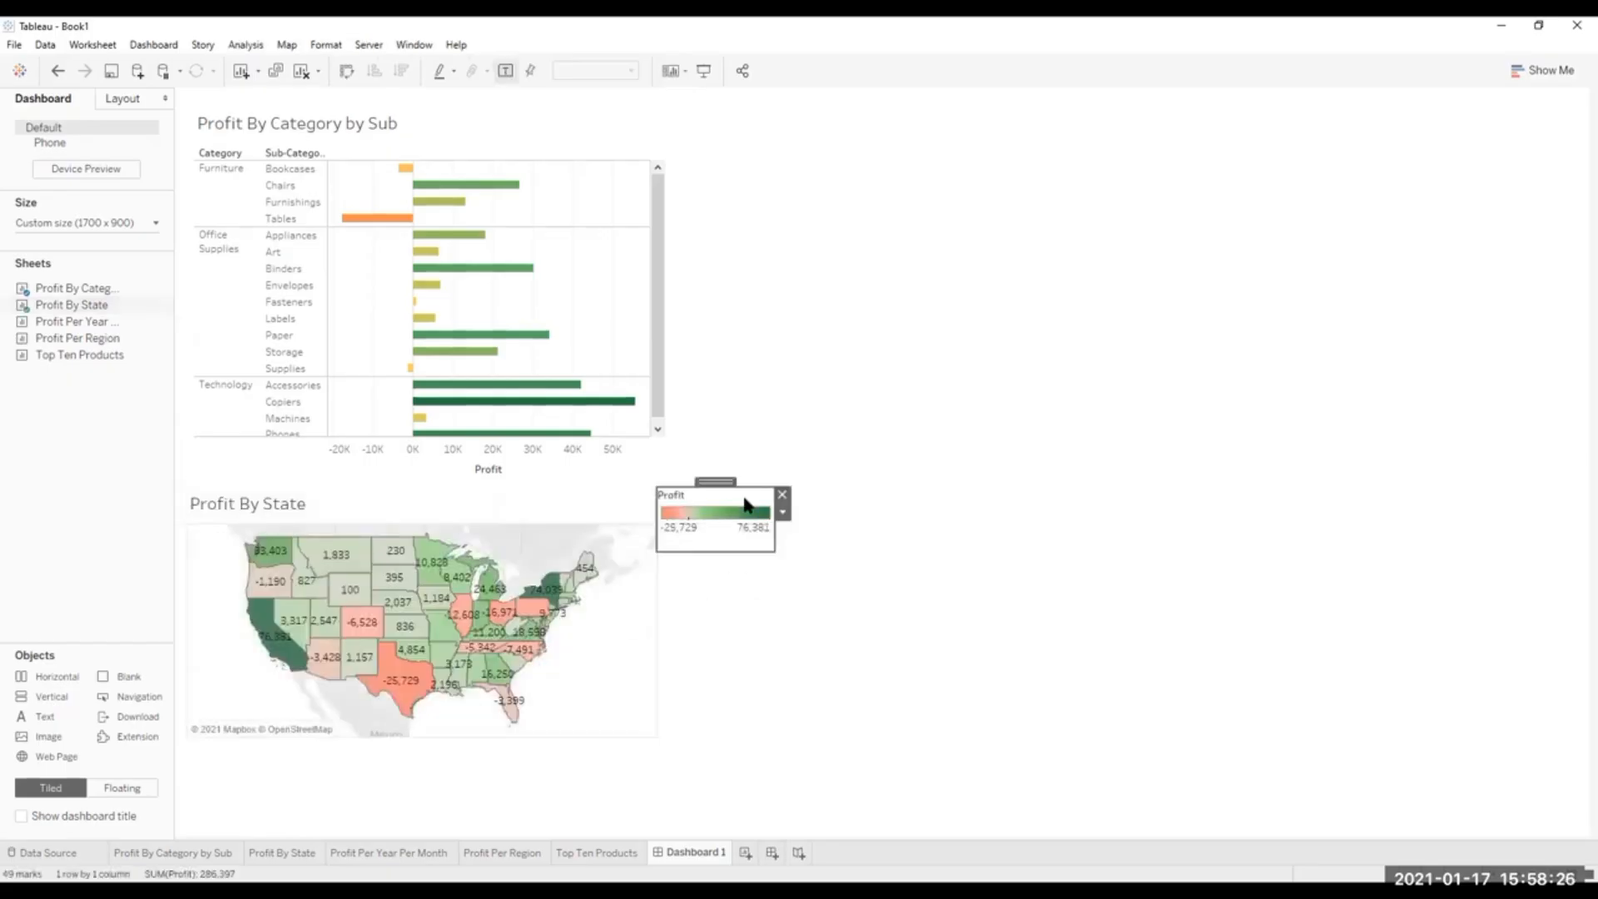
pyautogui.click(782, 495)
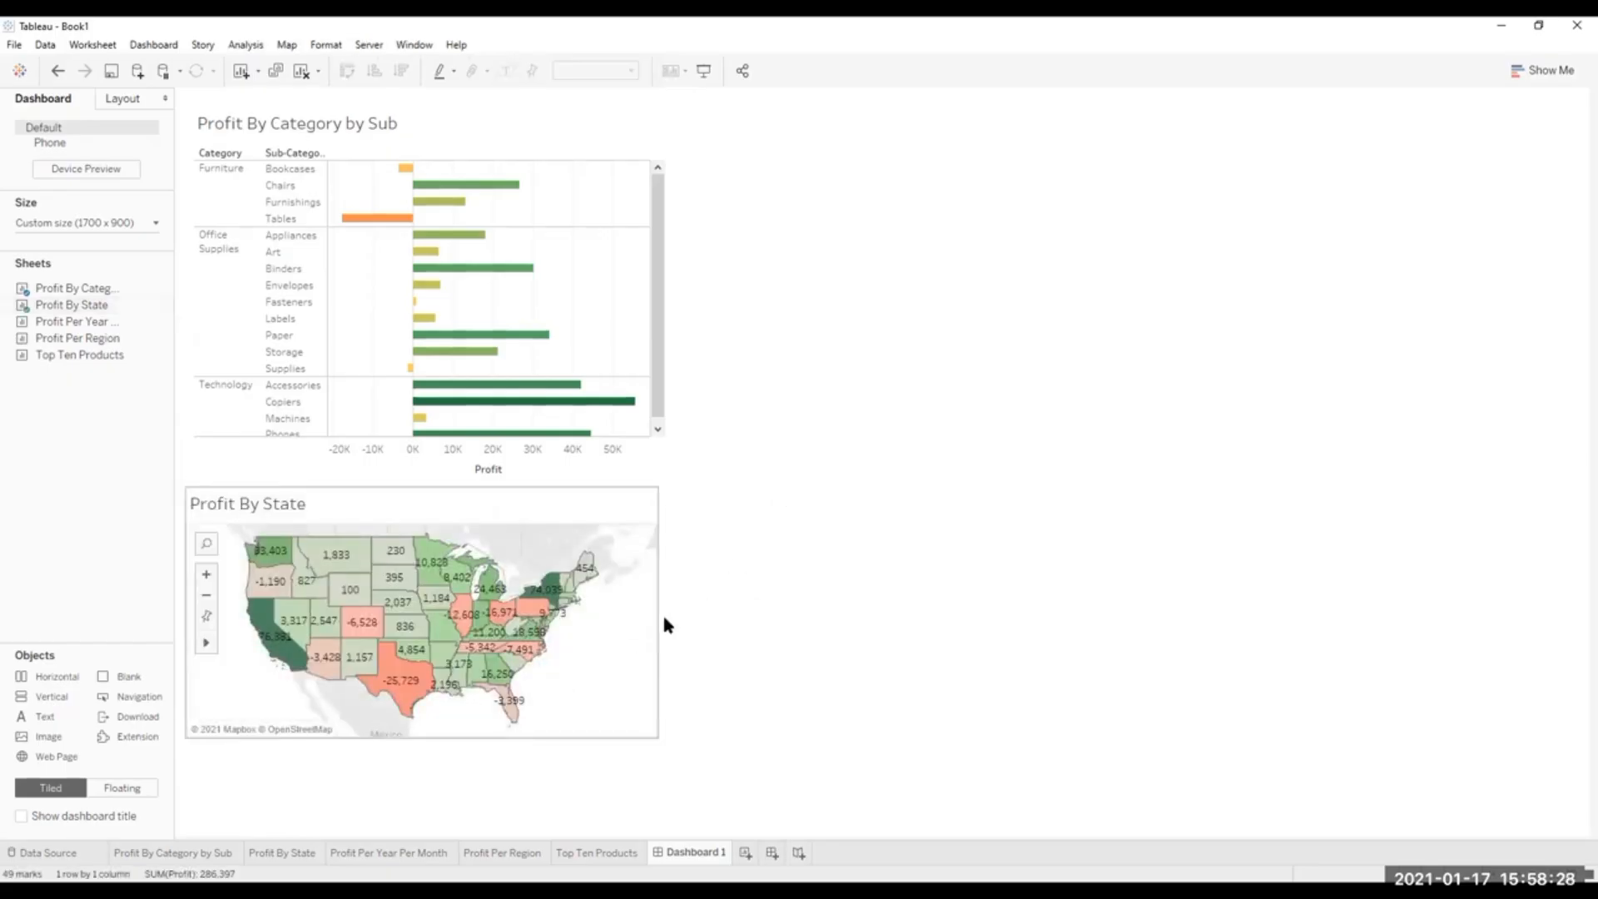
# Widen the floating Profit By State map slightly to the right and extend it down to near the dashboard's bottom edge.
pyautogui.click(640, 616)
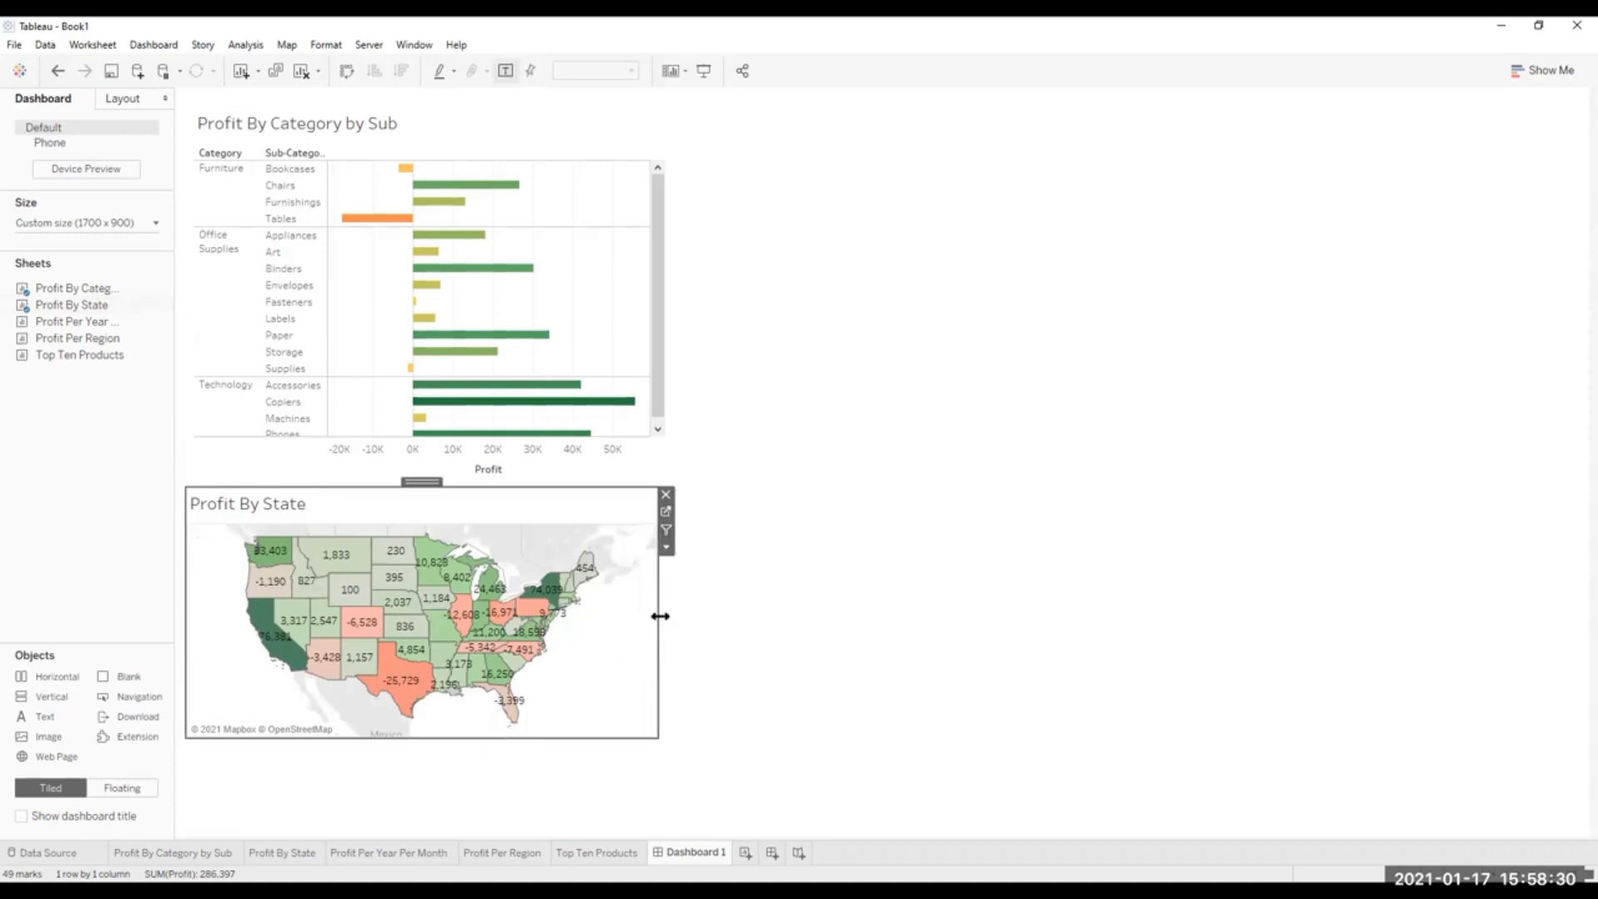
pyautogui.moveTo(660, 616); pyautogui.dragTo(670, 616)
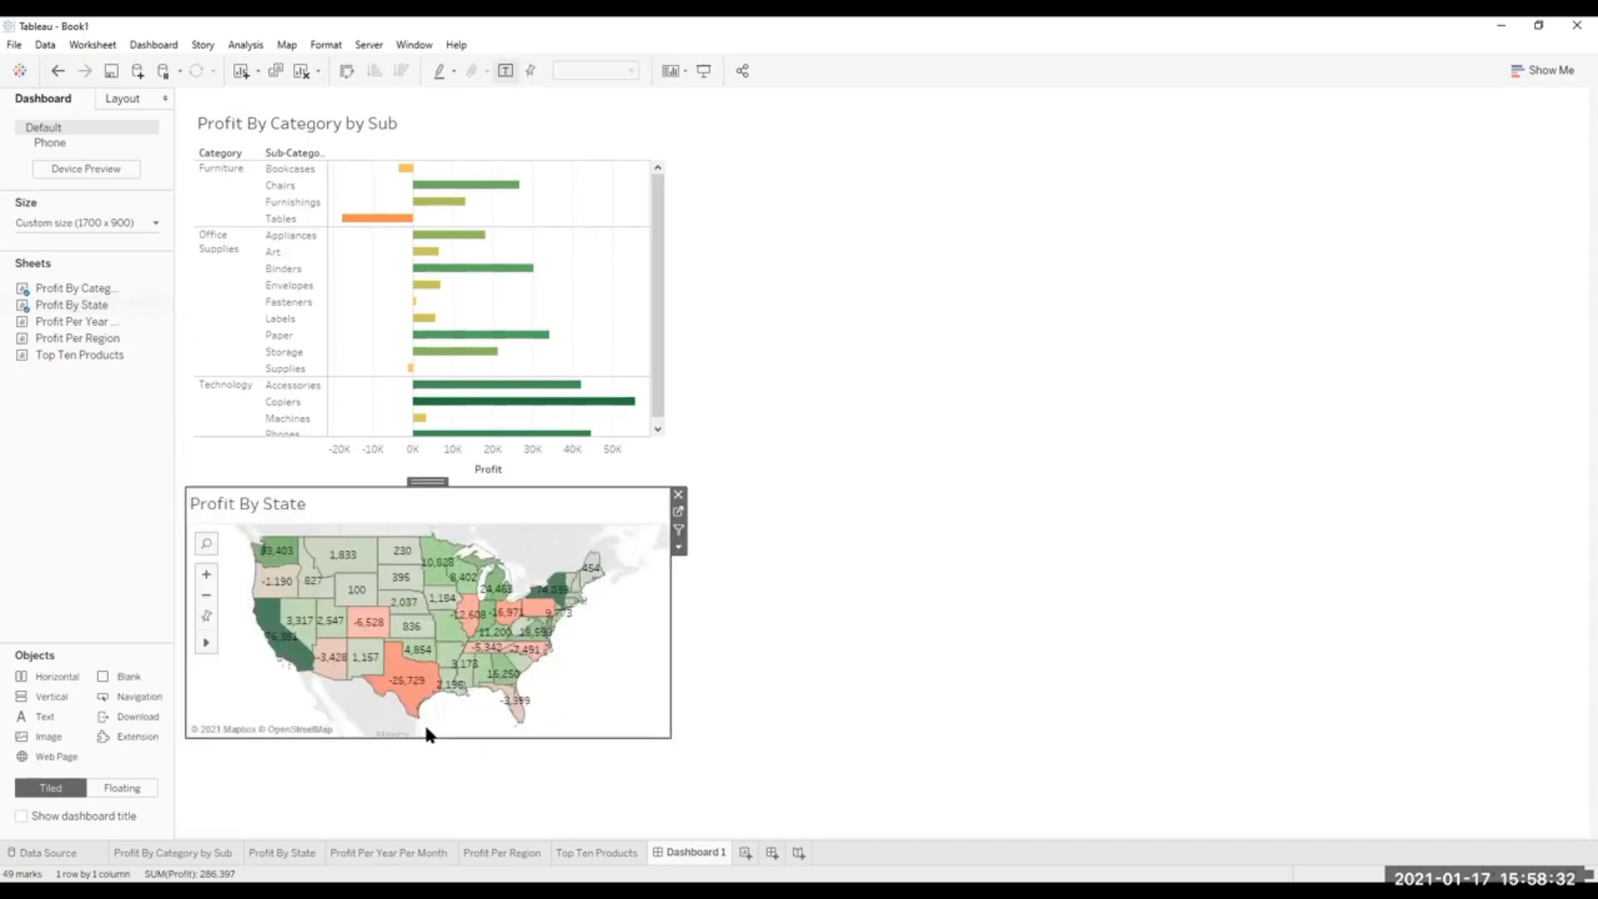
pyautogui.moveTo(423, 741); pyautogui.dragTo(422, 811)
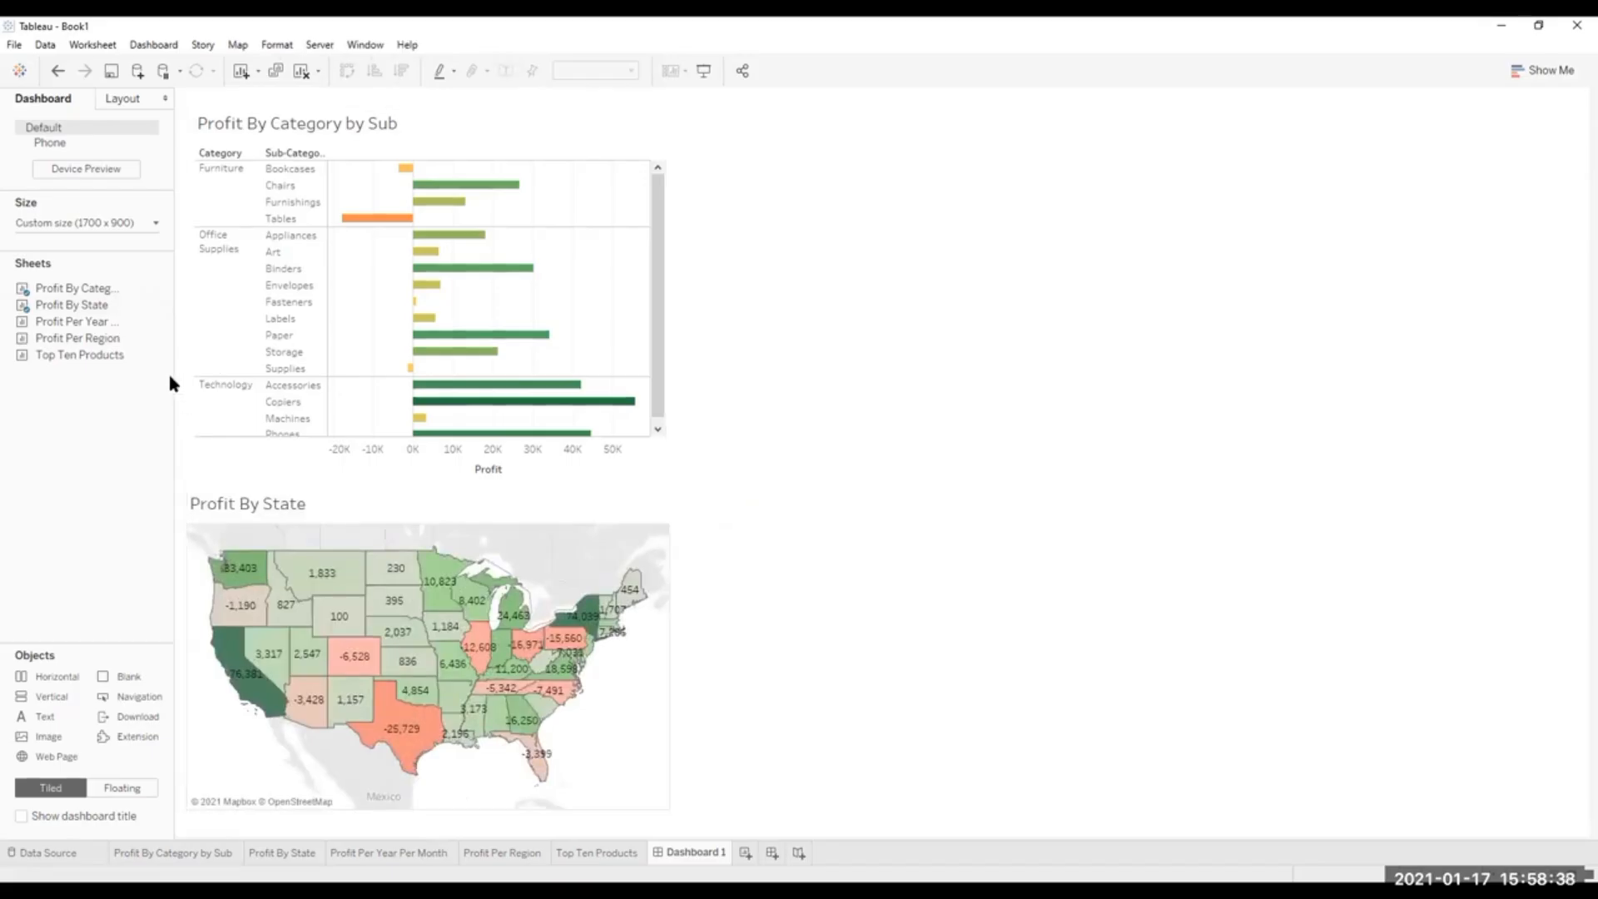
# Swap the rows and columns of the Profit Per Year Per Month worksheet to get horizontal bars, and return to Dashboard 1.
pyautogui.moveTo(84, 308)
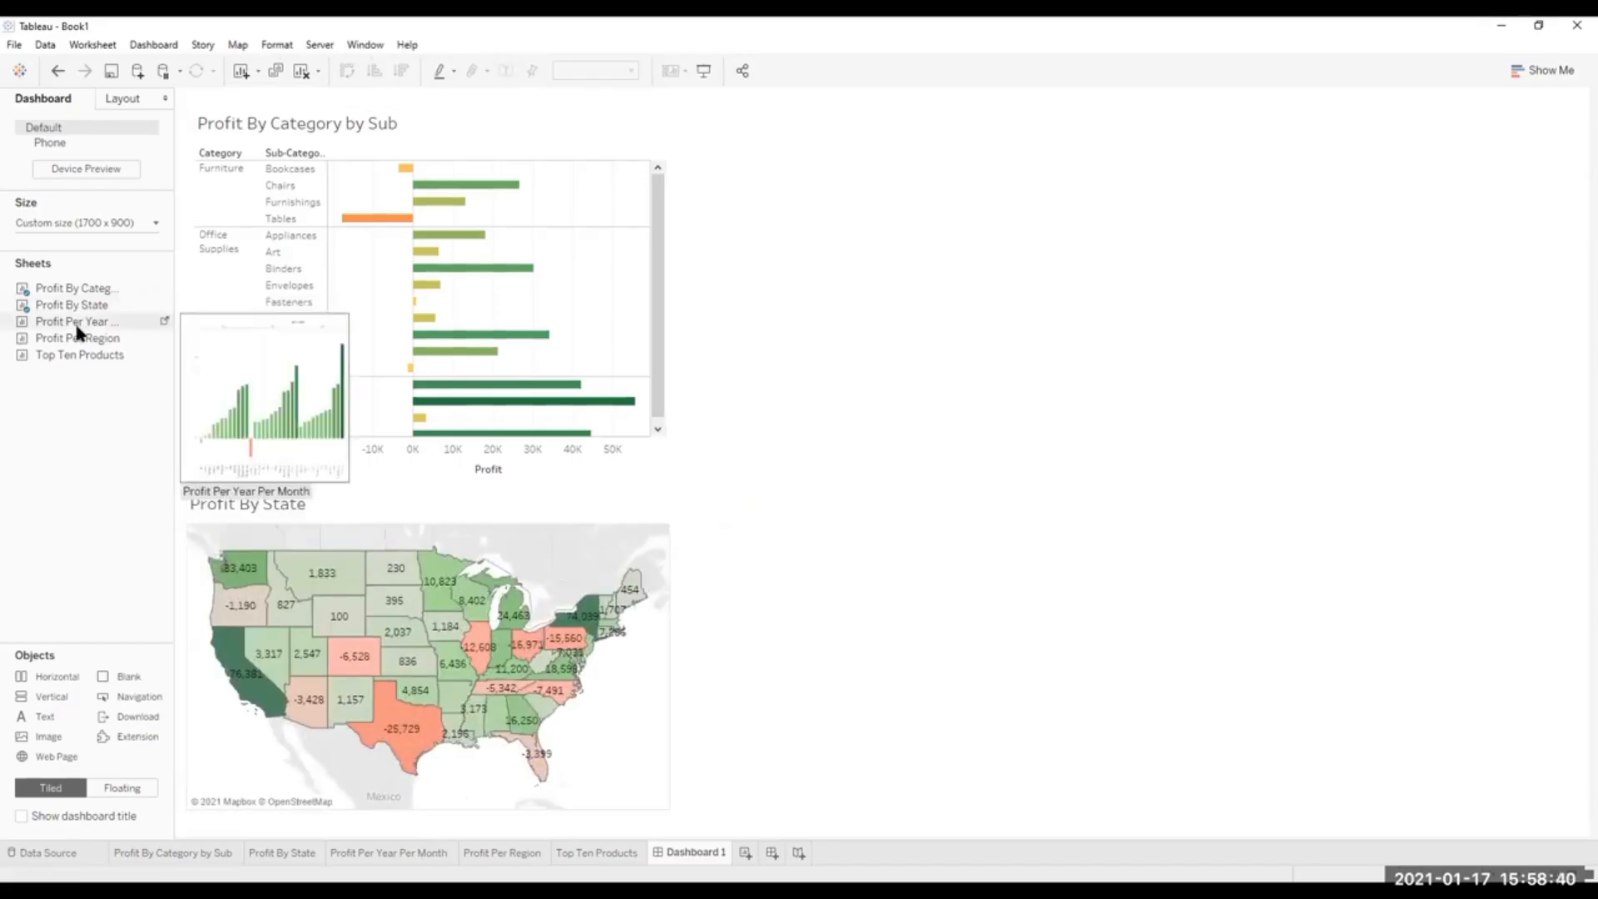
pyautogui.moveTo(77, 358)
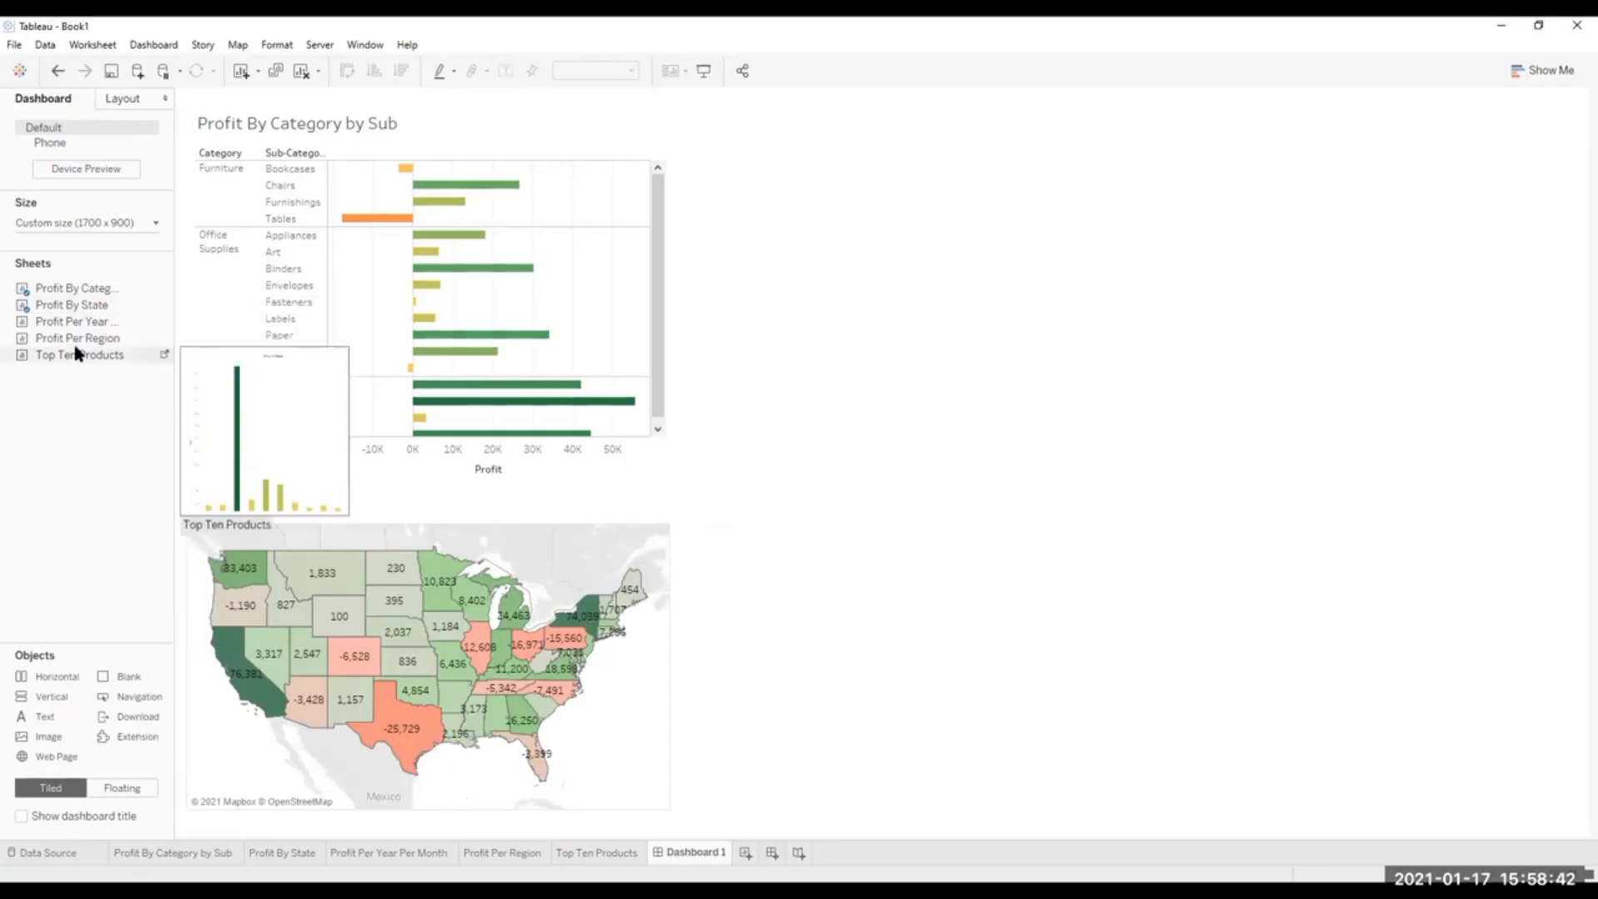
pyautogui.click(362, 849)
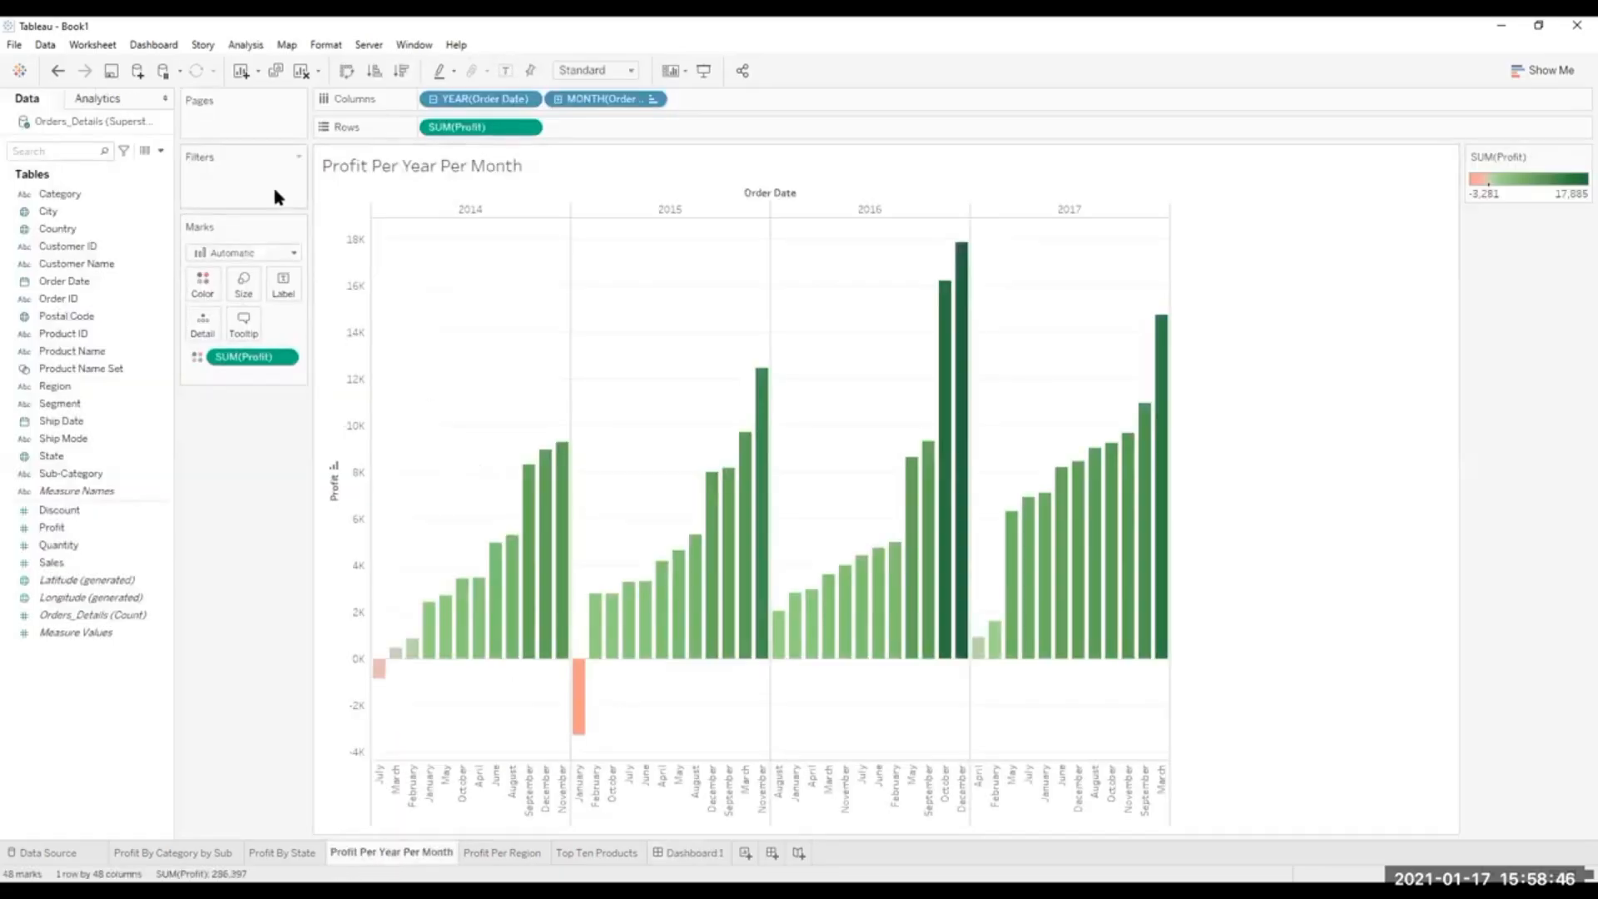
pyautogui.click(347, 70)
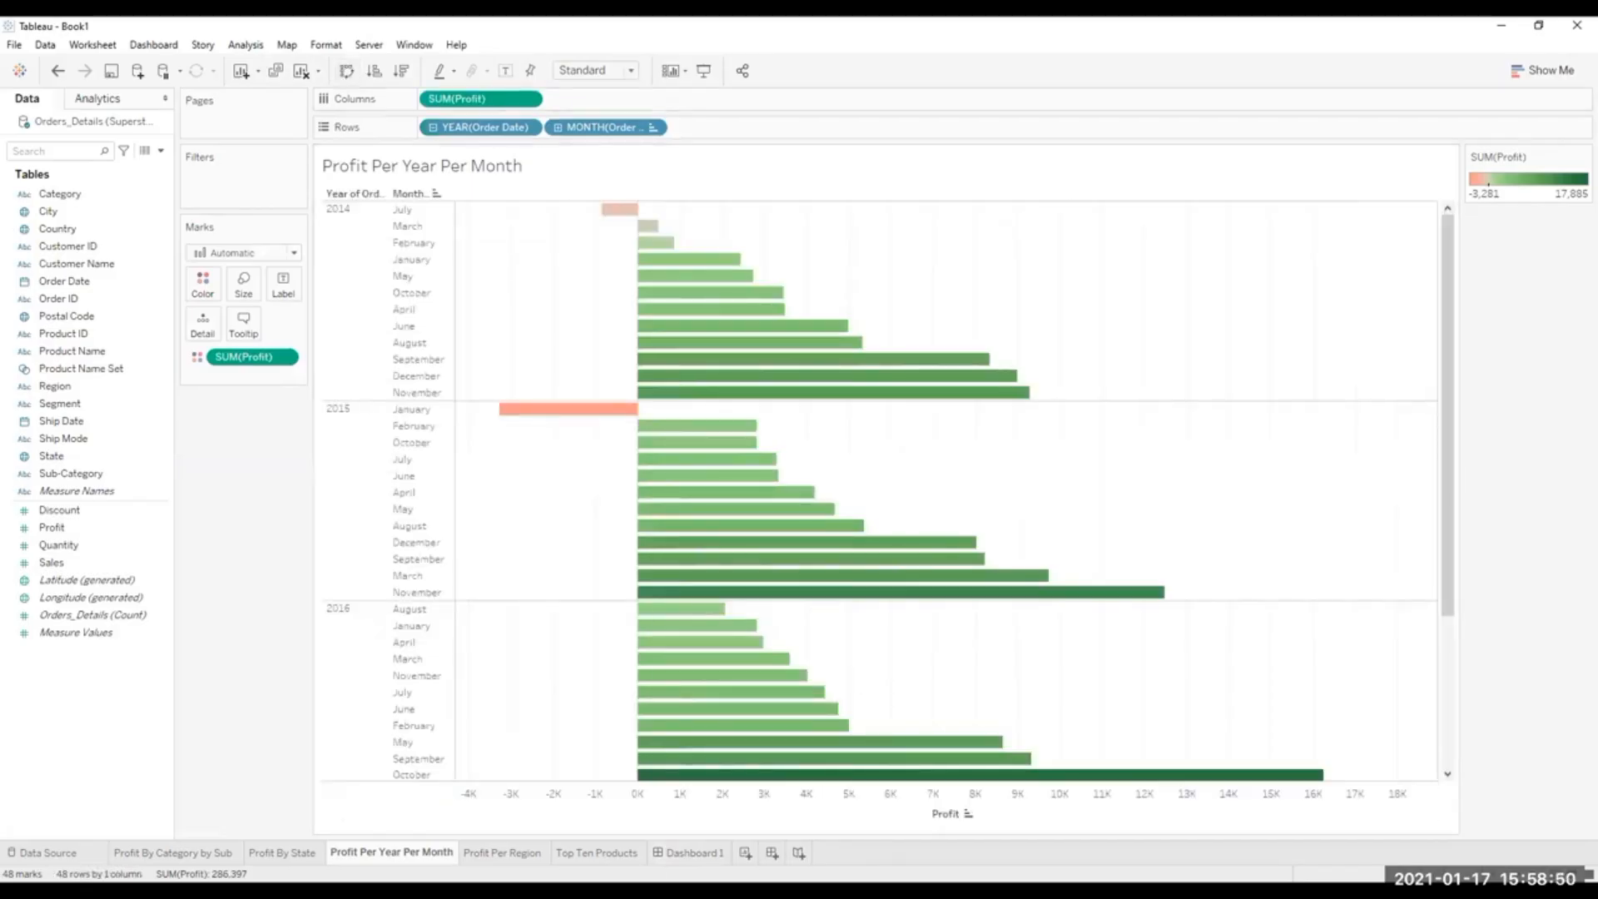
pyautogui.click(679, 851)
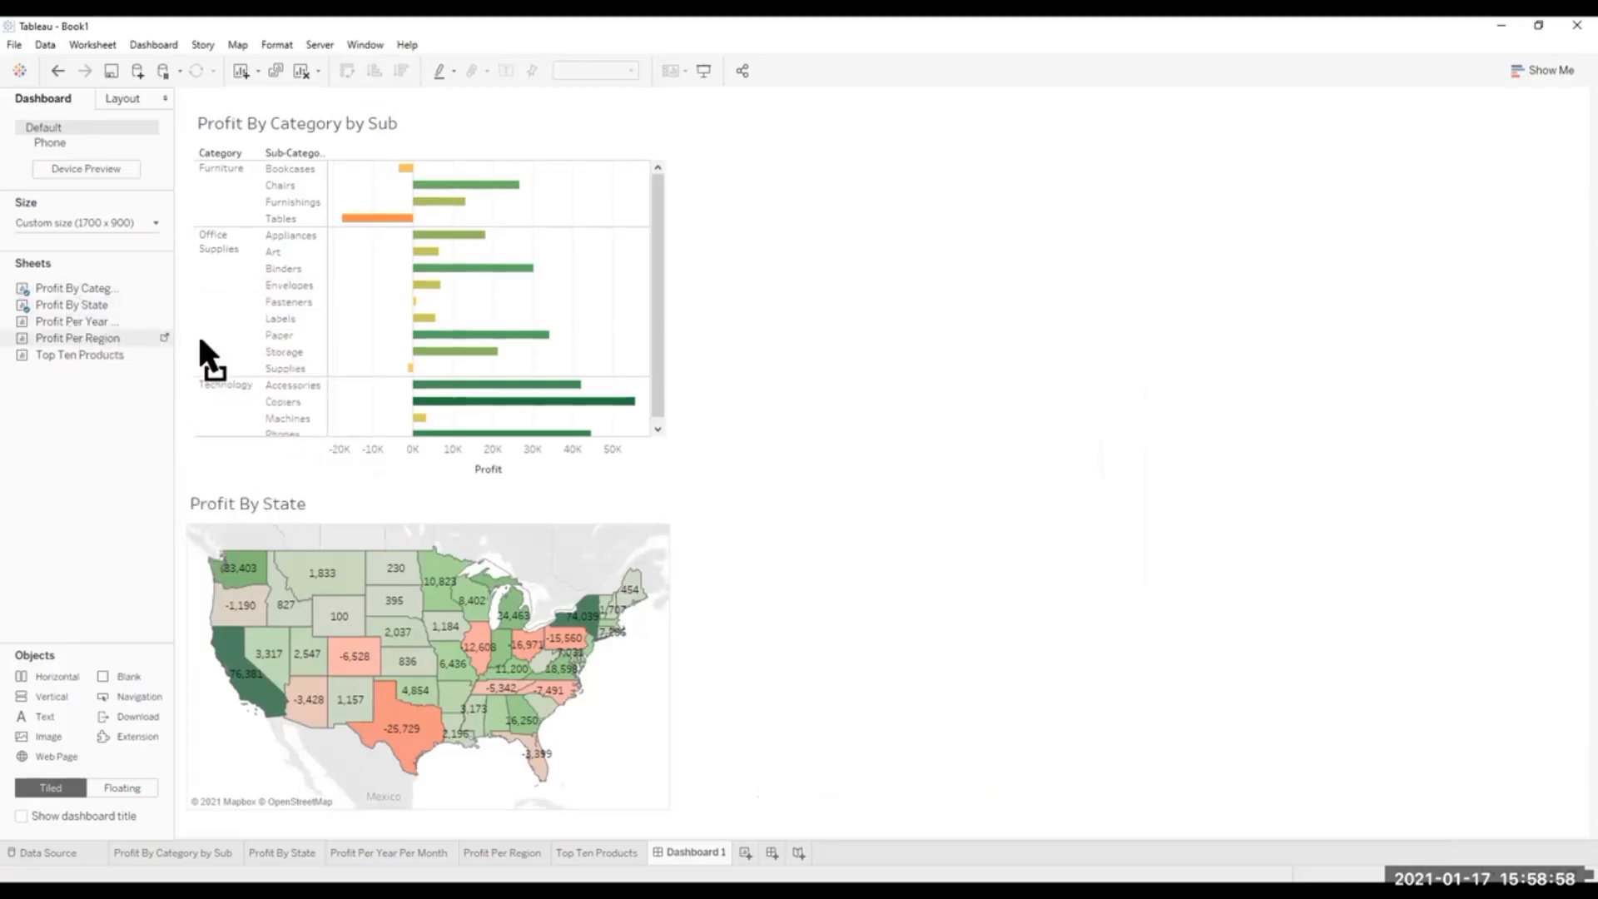
# Place Profit Per Region as a floating sheet beside Profit By Category by Sub and extend its lower edge slightly downward.
pyautogui.moveTo(69, 339)
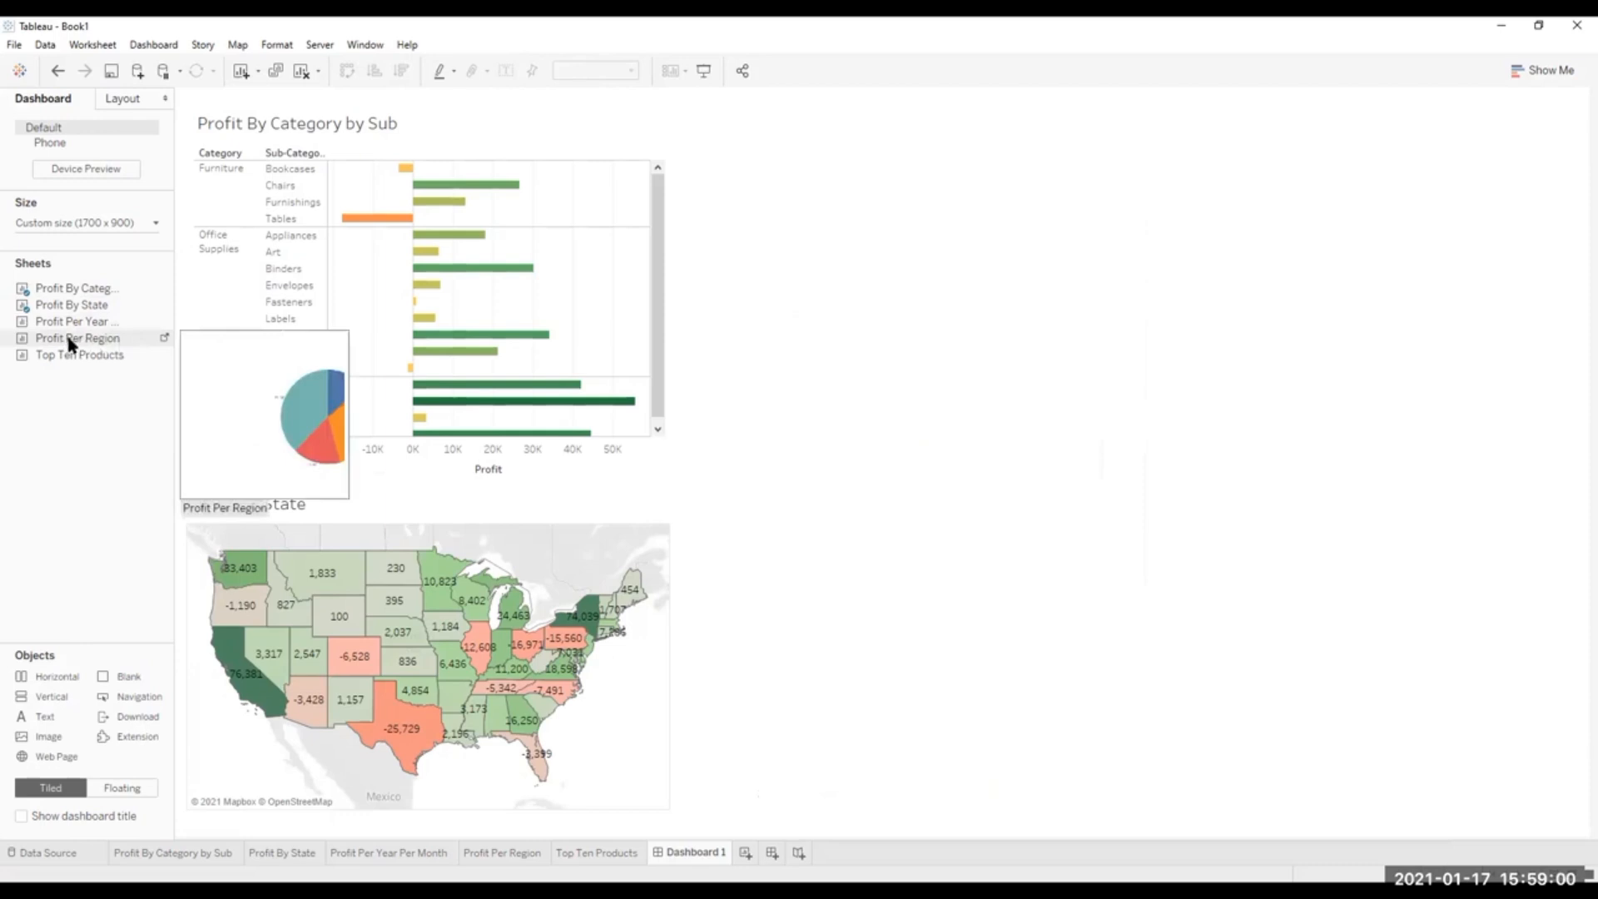
pyautogui.moveTo(69, 342); pyautogui.dragTo(681, 162)
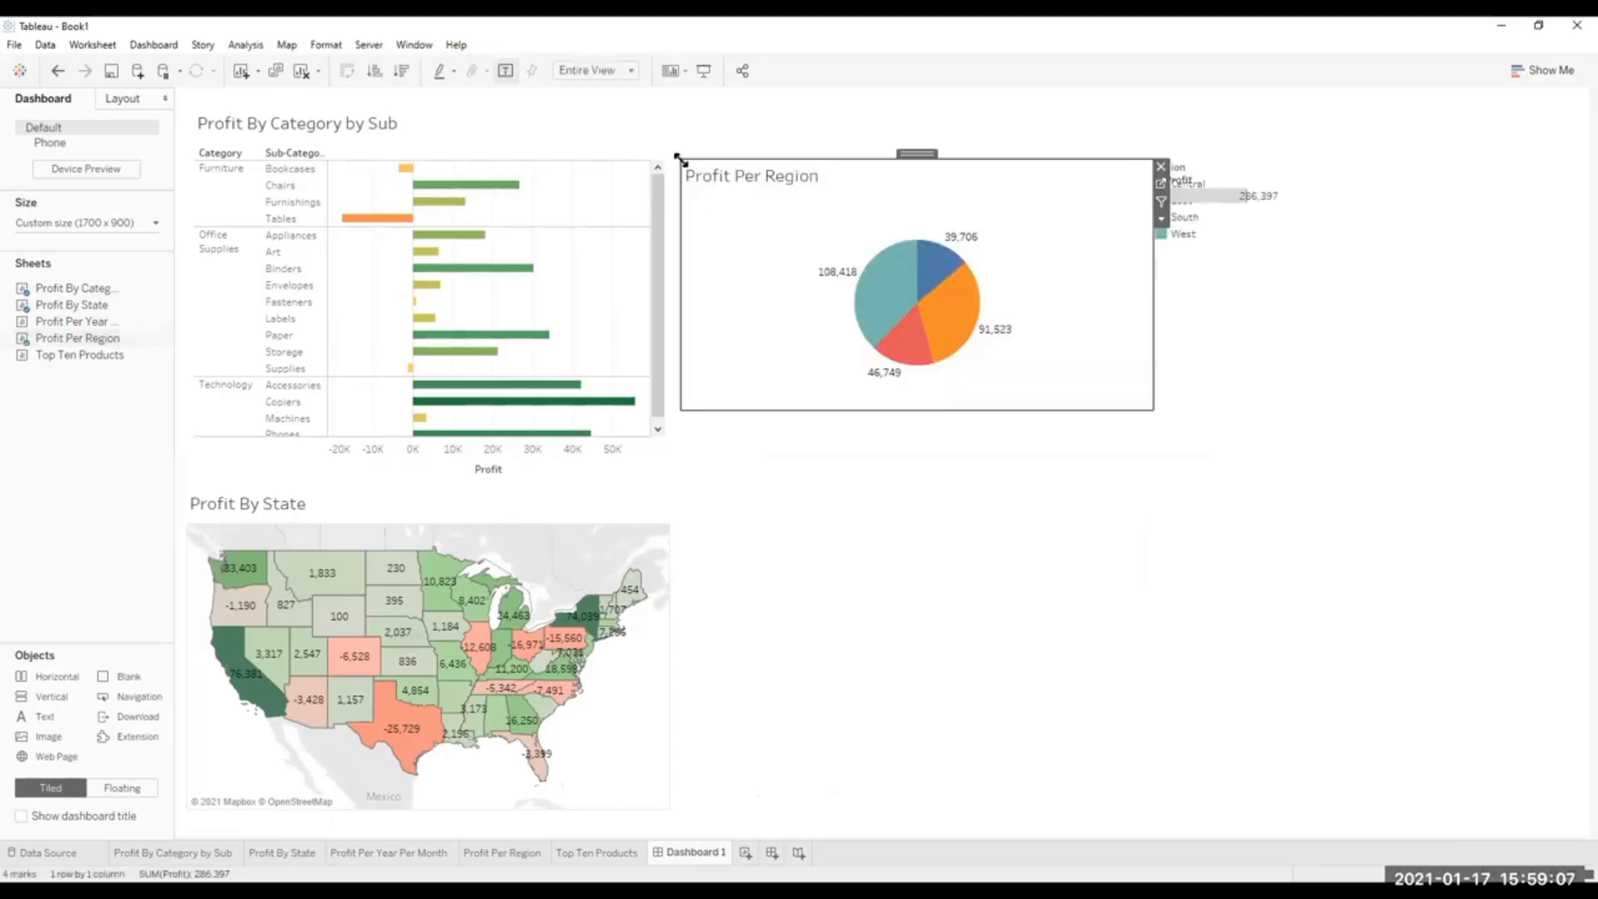
pyautogui.click(905, 411)
pyautogui.moveTo(921, 411); pyautogui.dragTo(917, 433)
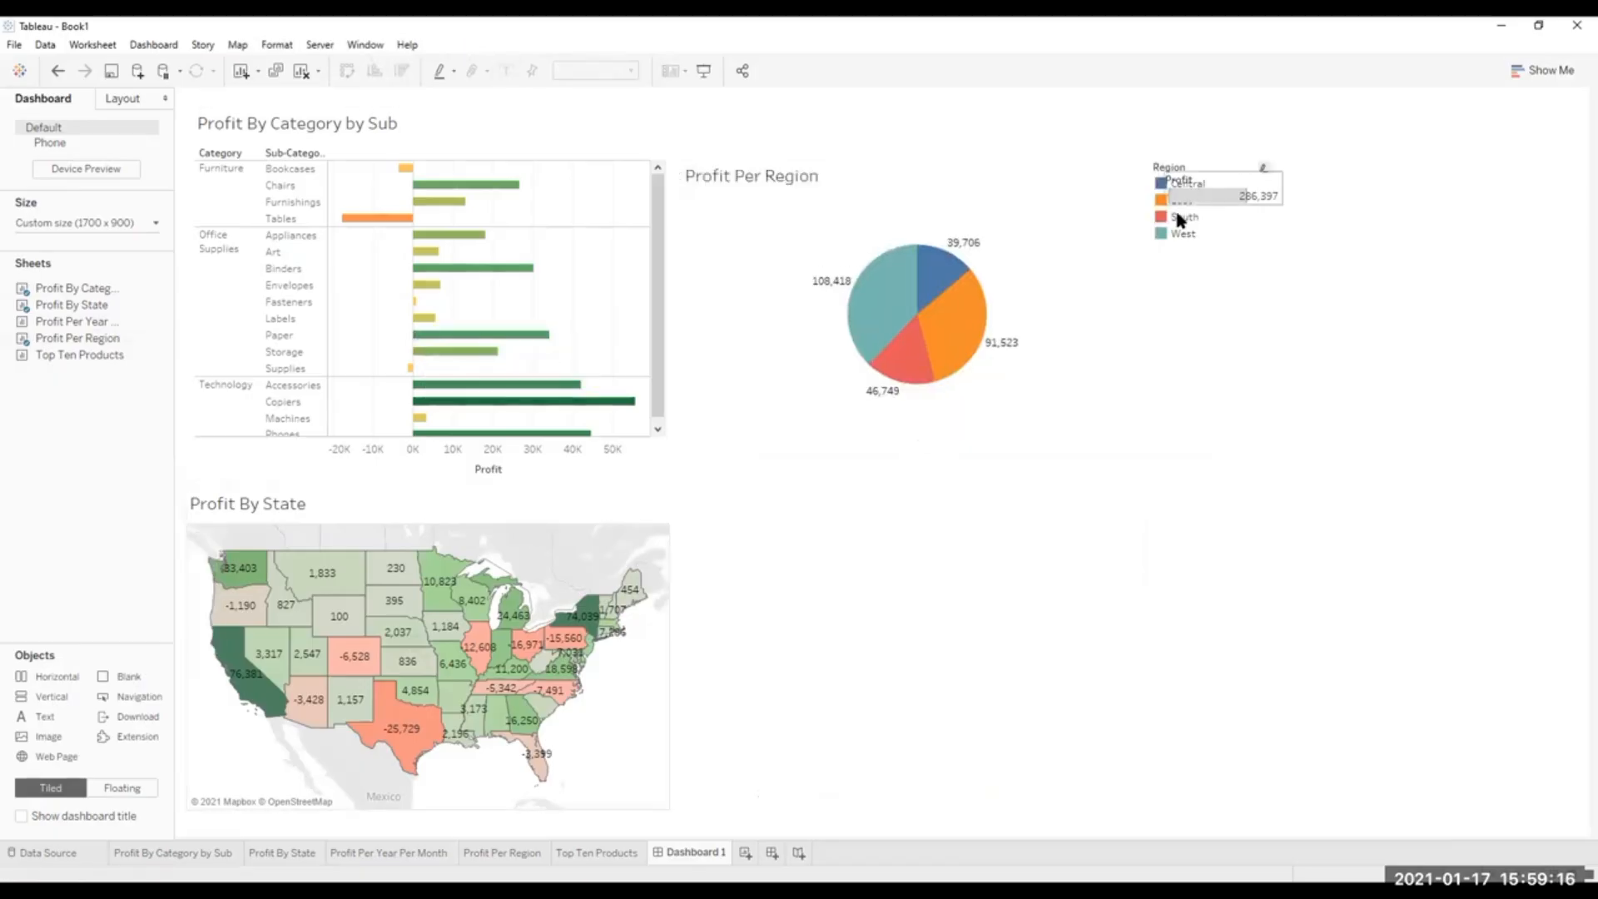
# Remove the floating Region and Profit legends that belong to the Profit Per Region pie chart.
pyautogui.click(1185, 171)
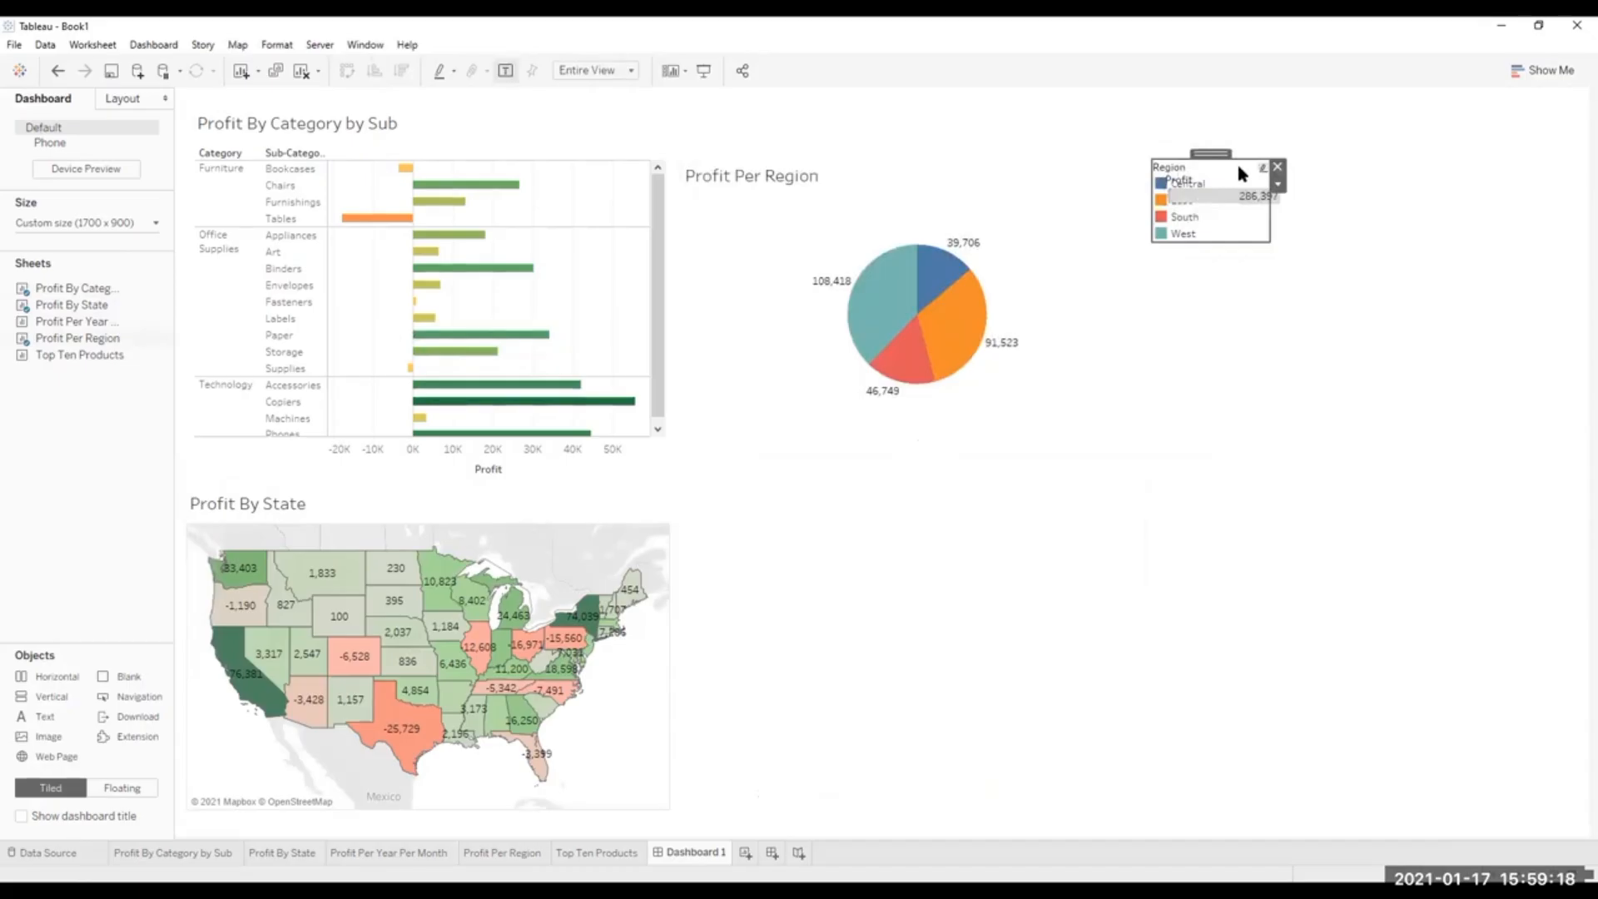
pyautogui.press('Delete')
pyautogui.click(1184, 171)
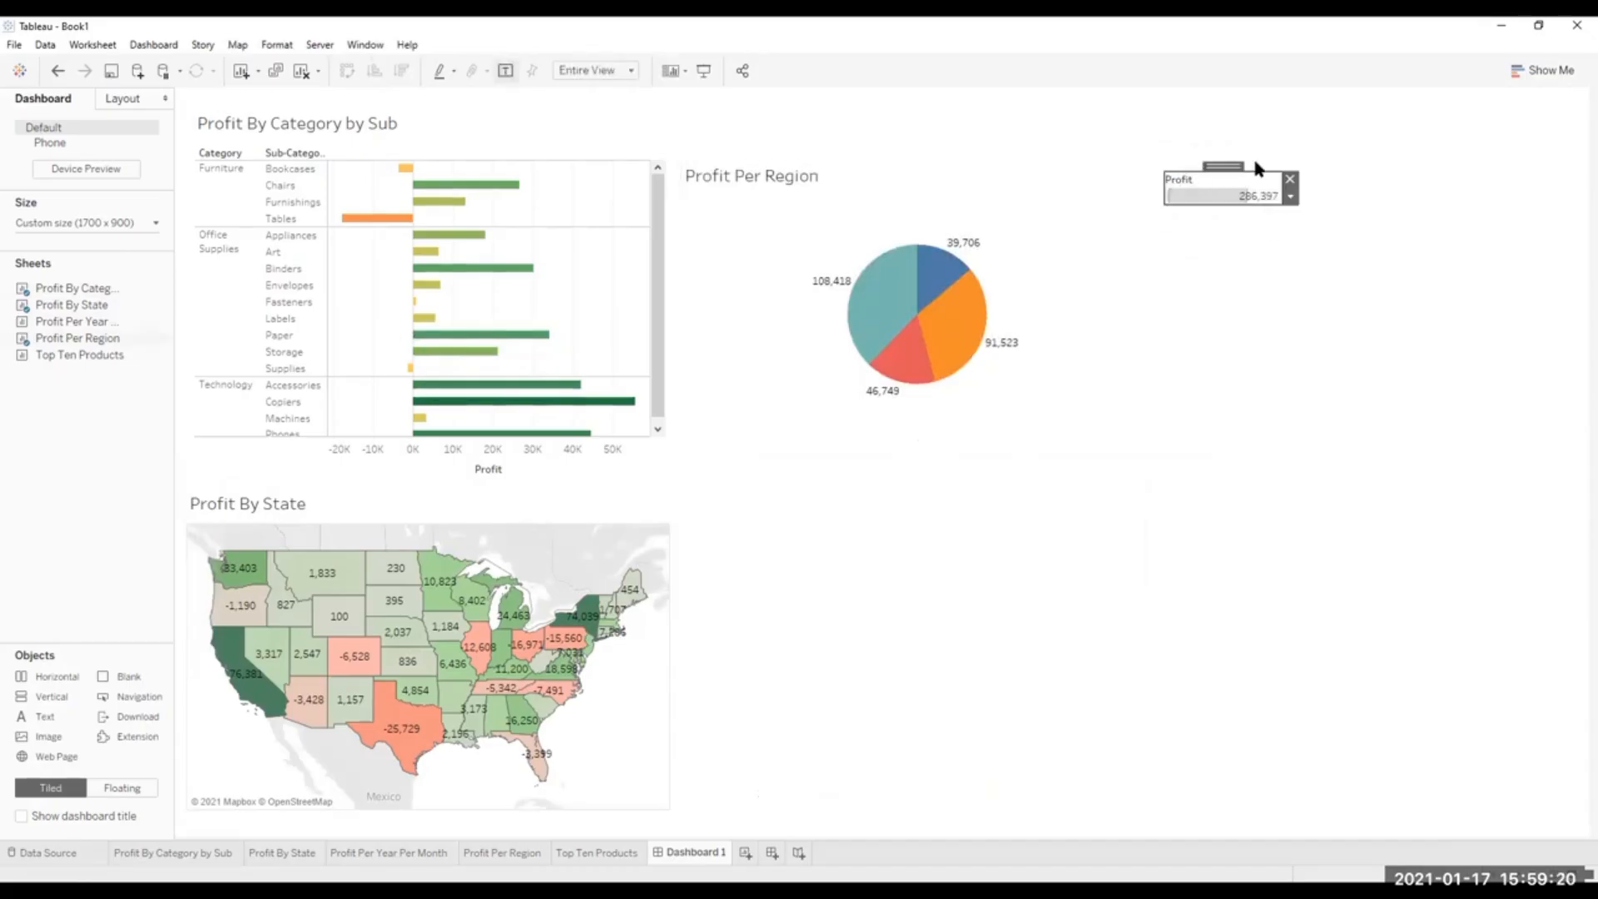
pyautogui.click(1288, 175)
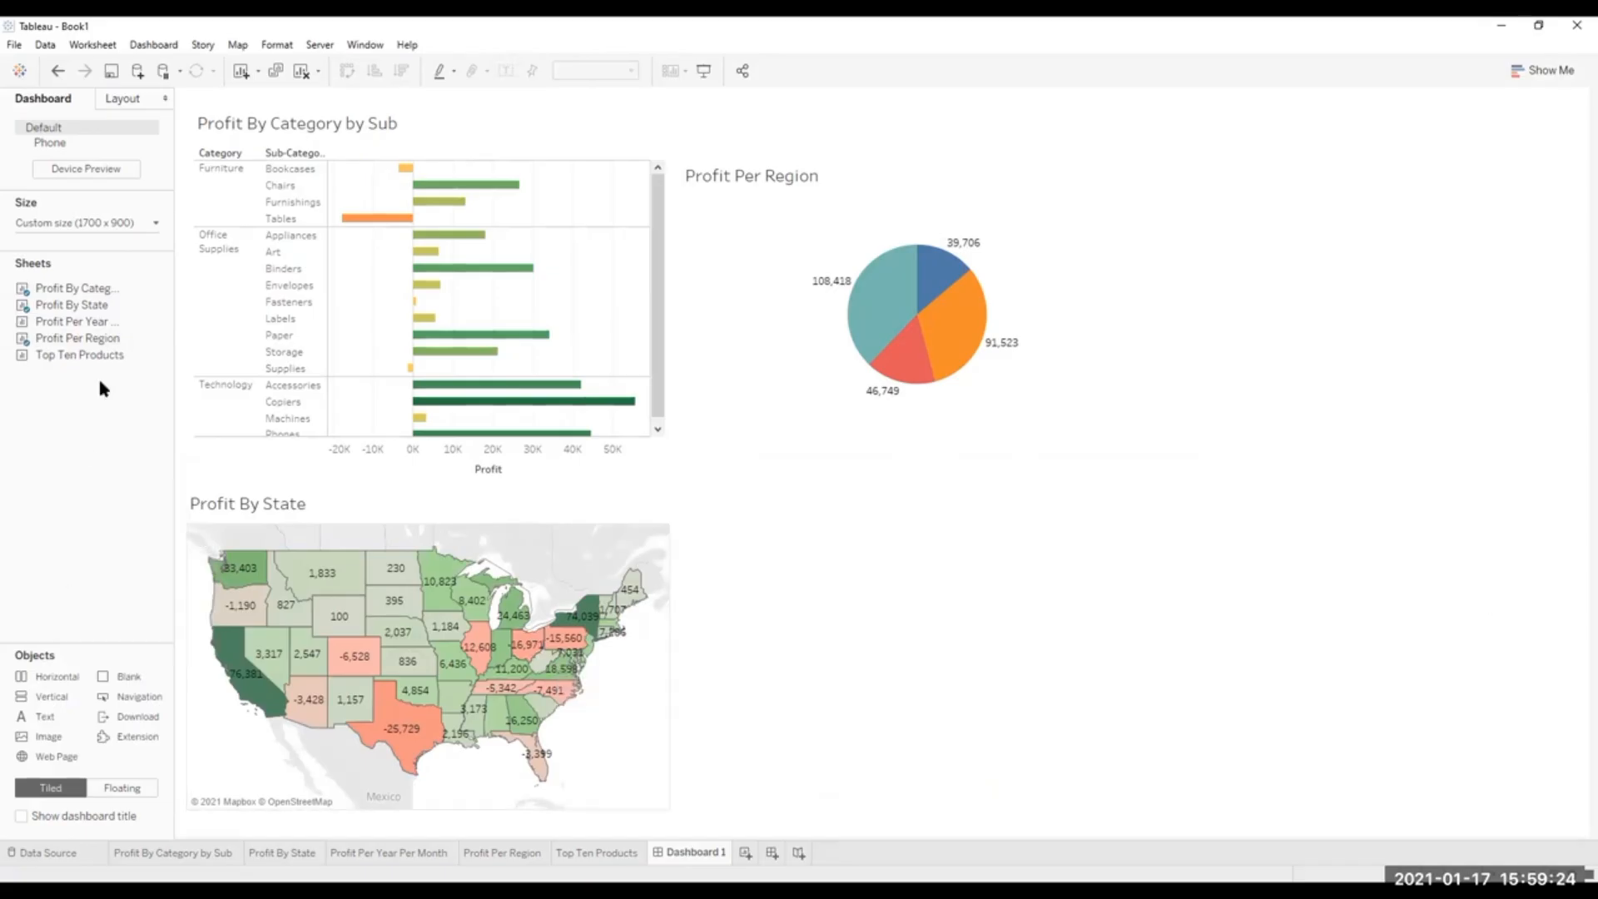
# Place Top Ten Products as a floating sheet beside the Profit By State map and raise it to align with the map's title.
pyautogui.moveTo(19, 356)
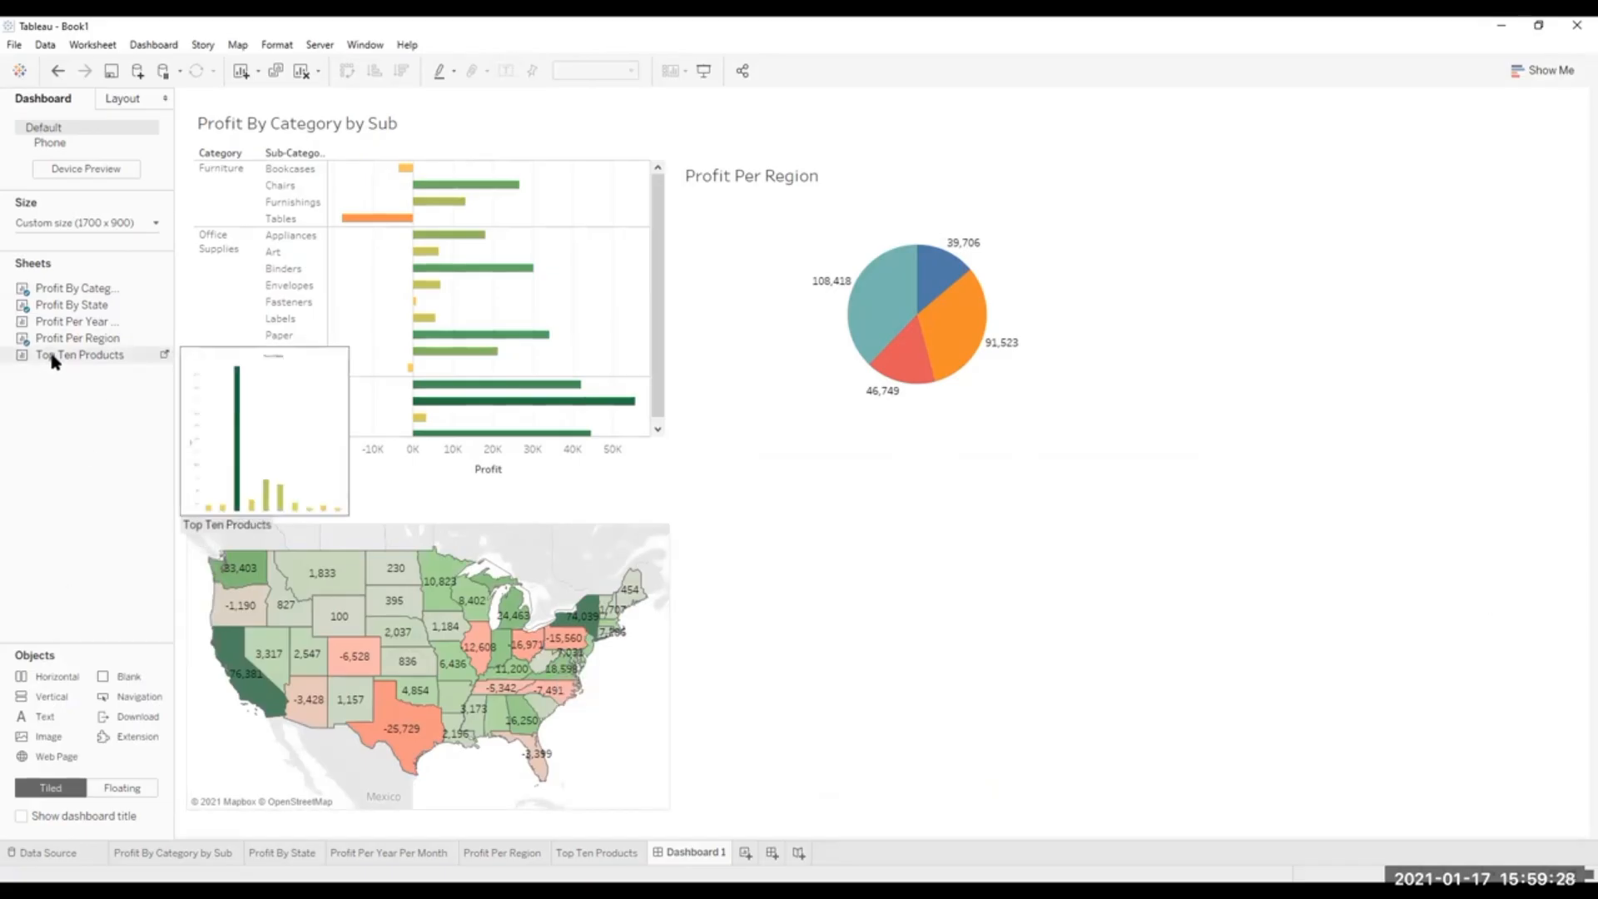
pyautogui.moveTo(52, 359); pyautogui.dragTo(687, 530)
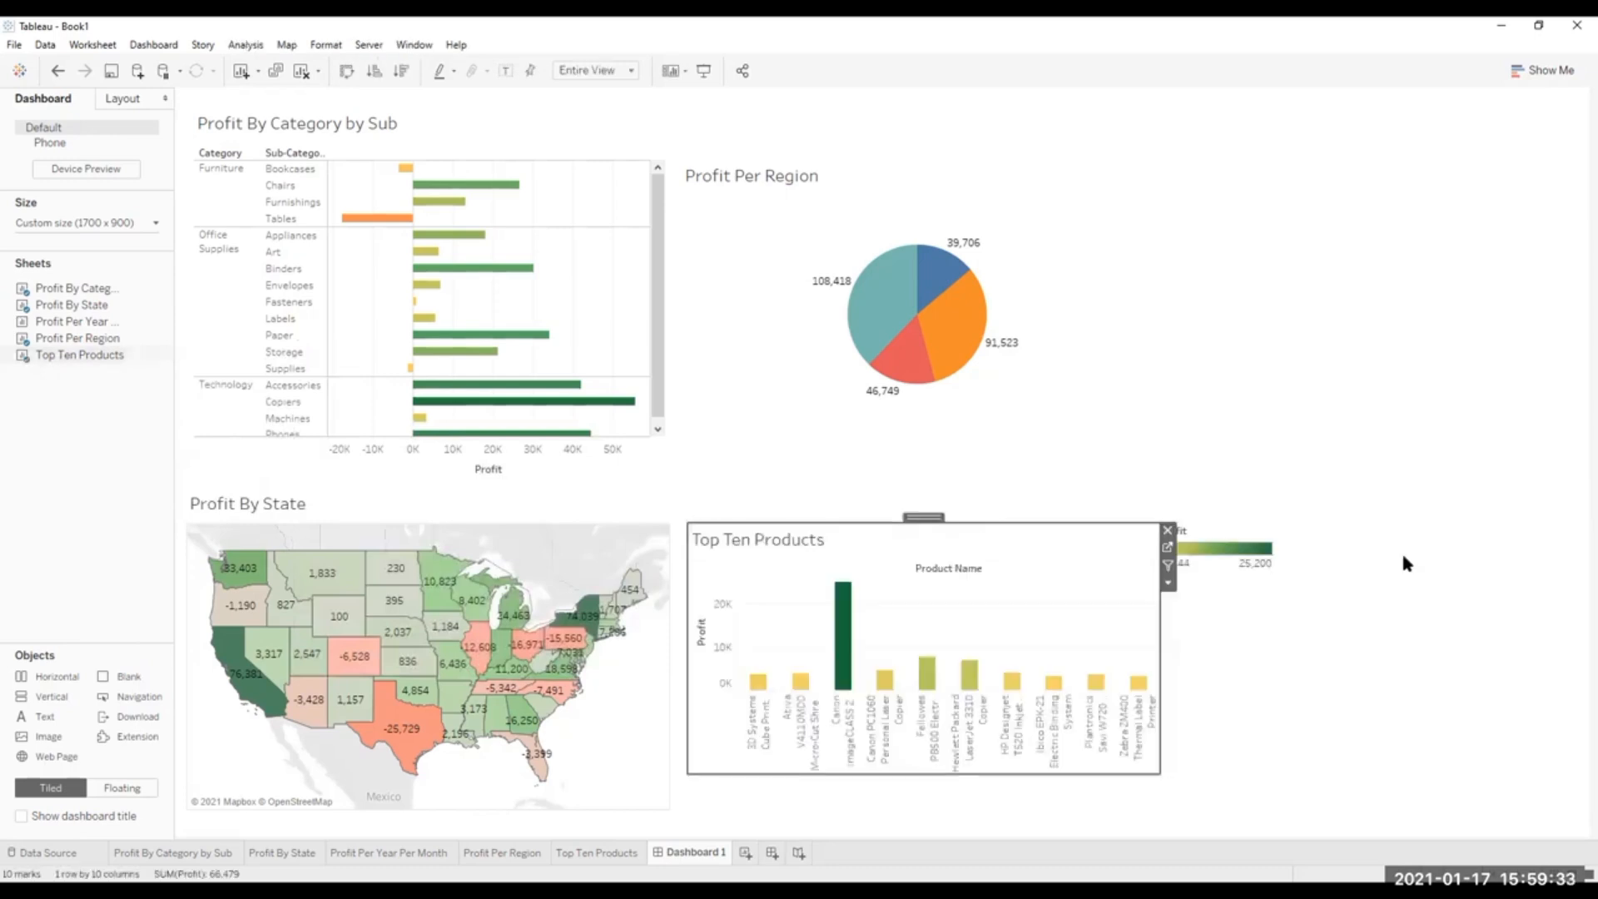
pyautogui.click(882, 530)
pyautogui.moveTo(921, 516); pyautogui.dragTo(916, 481)
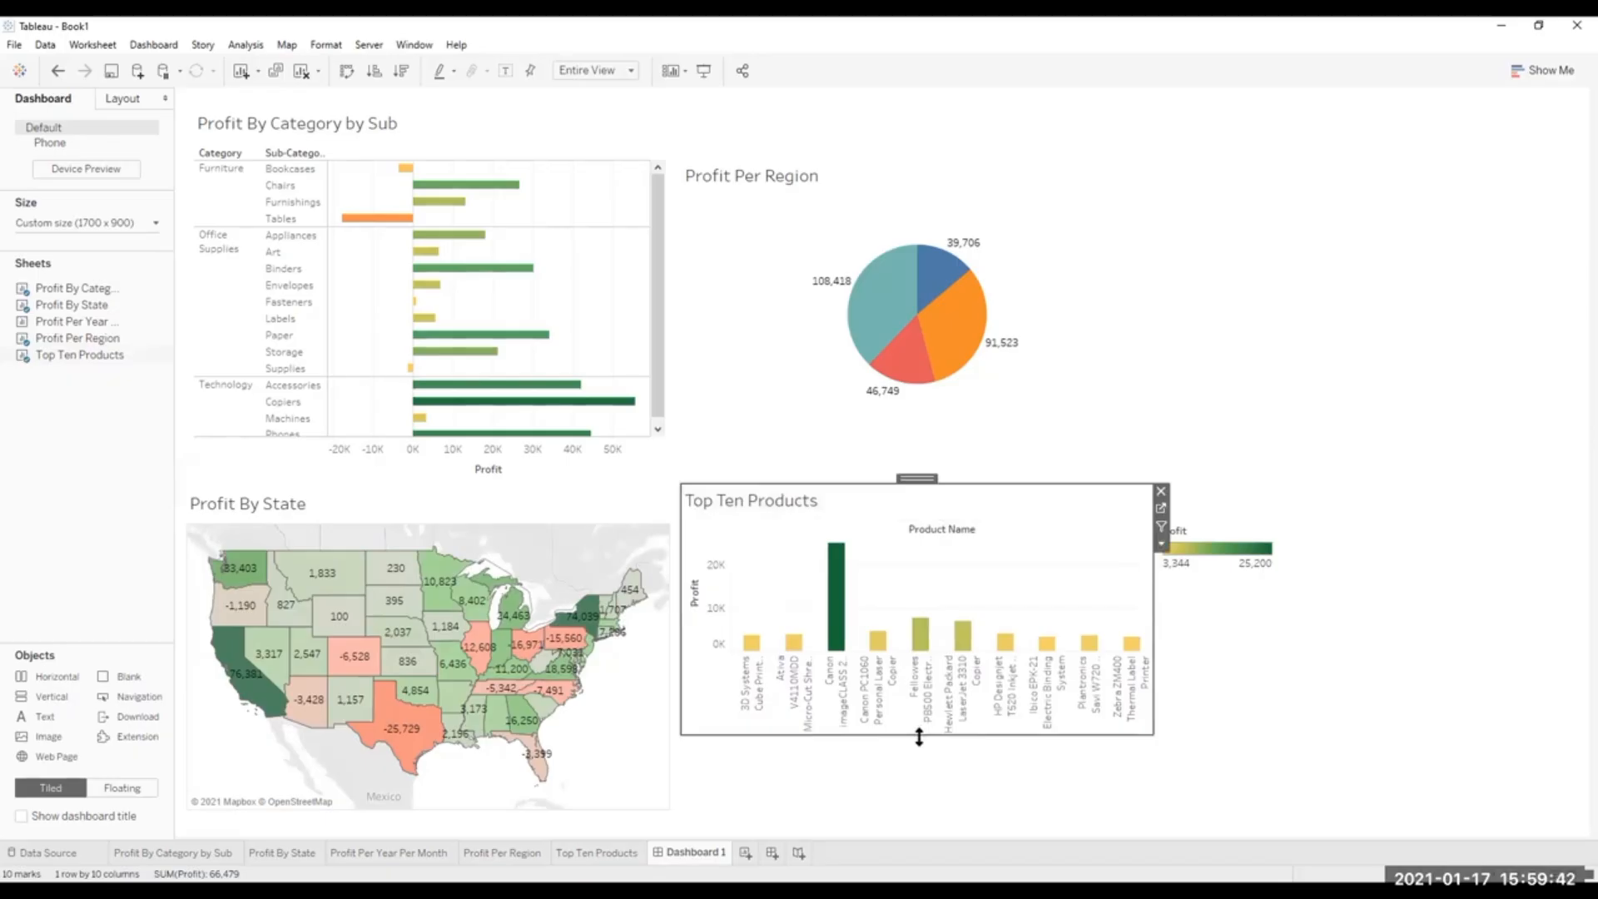
# Extend Top Ten Products down to the level of the map's lower edge and remove its Profit legend.
pyautogui.moveTo(919, 737); pyautogui.dragTo(923, 810)
pyautogui.click(1375, 738)
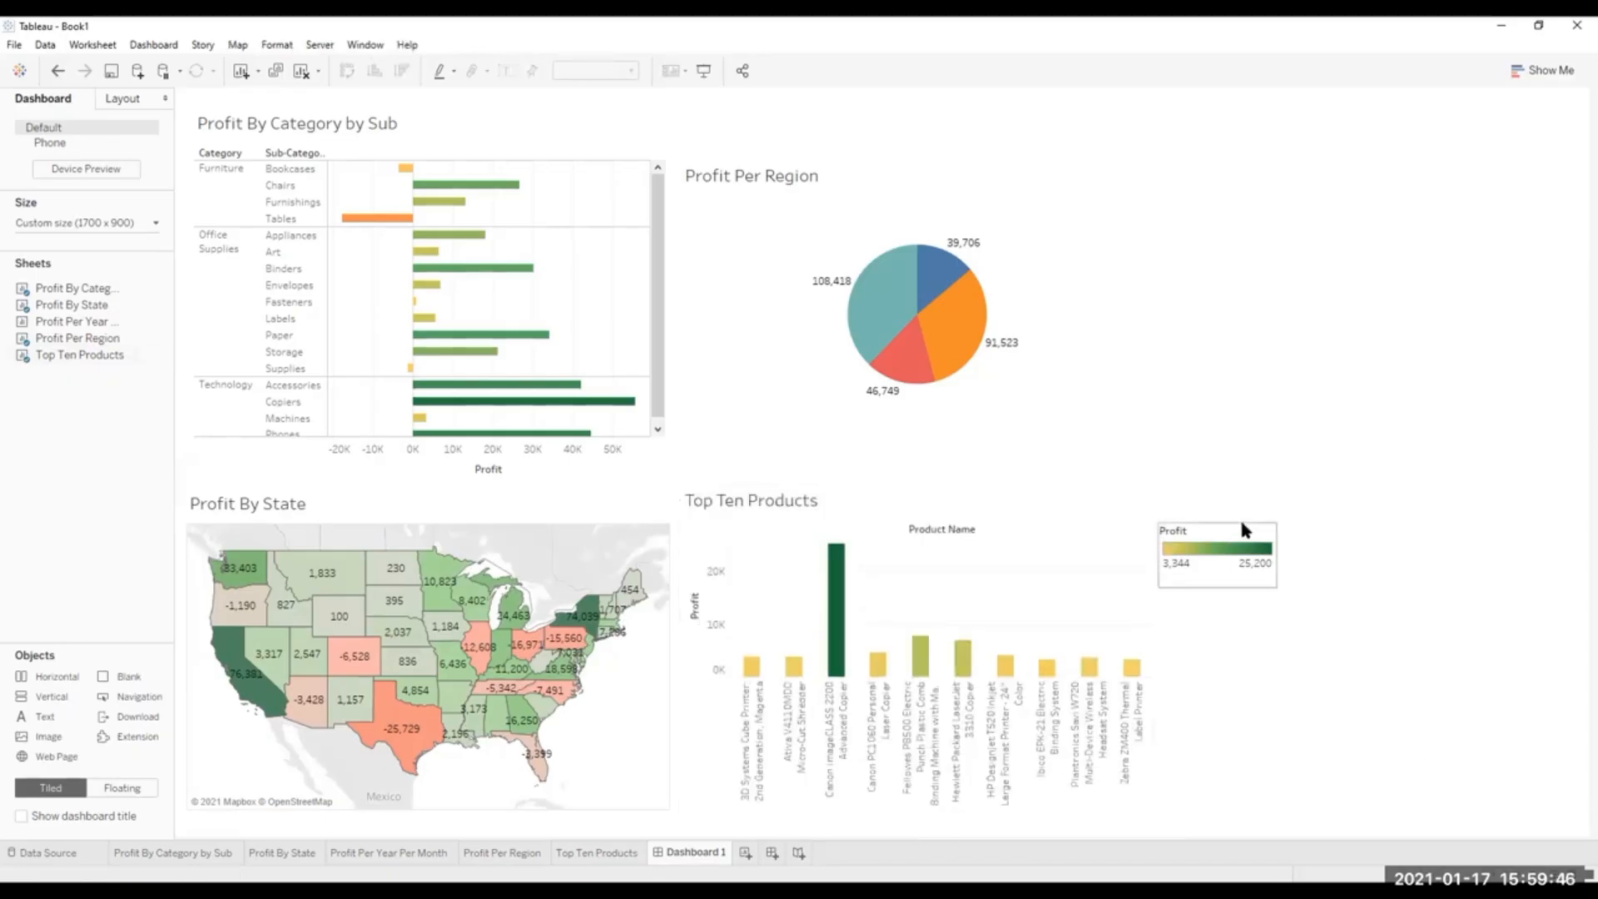
pyautogui.click(1256, 537)
pyautogui.click(1288, 535)
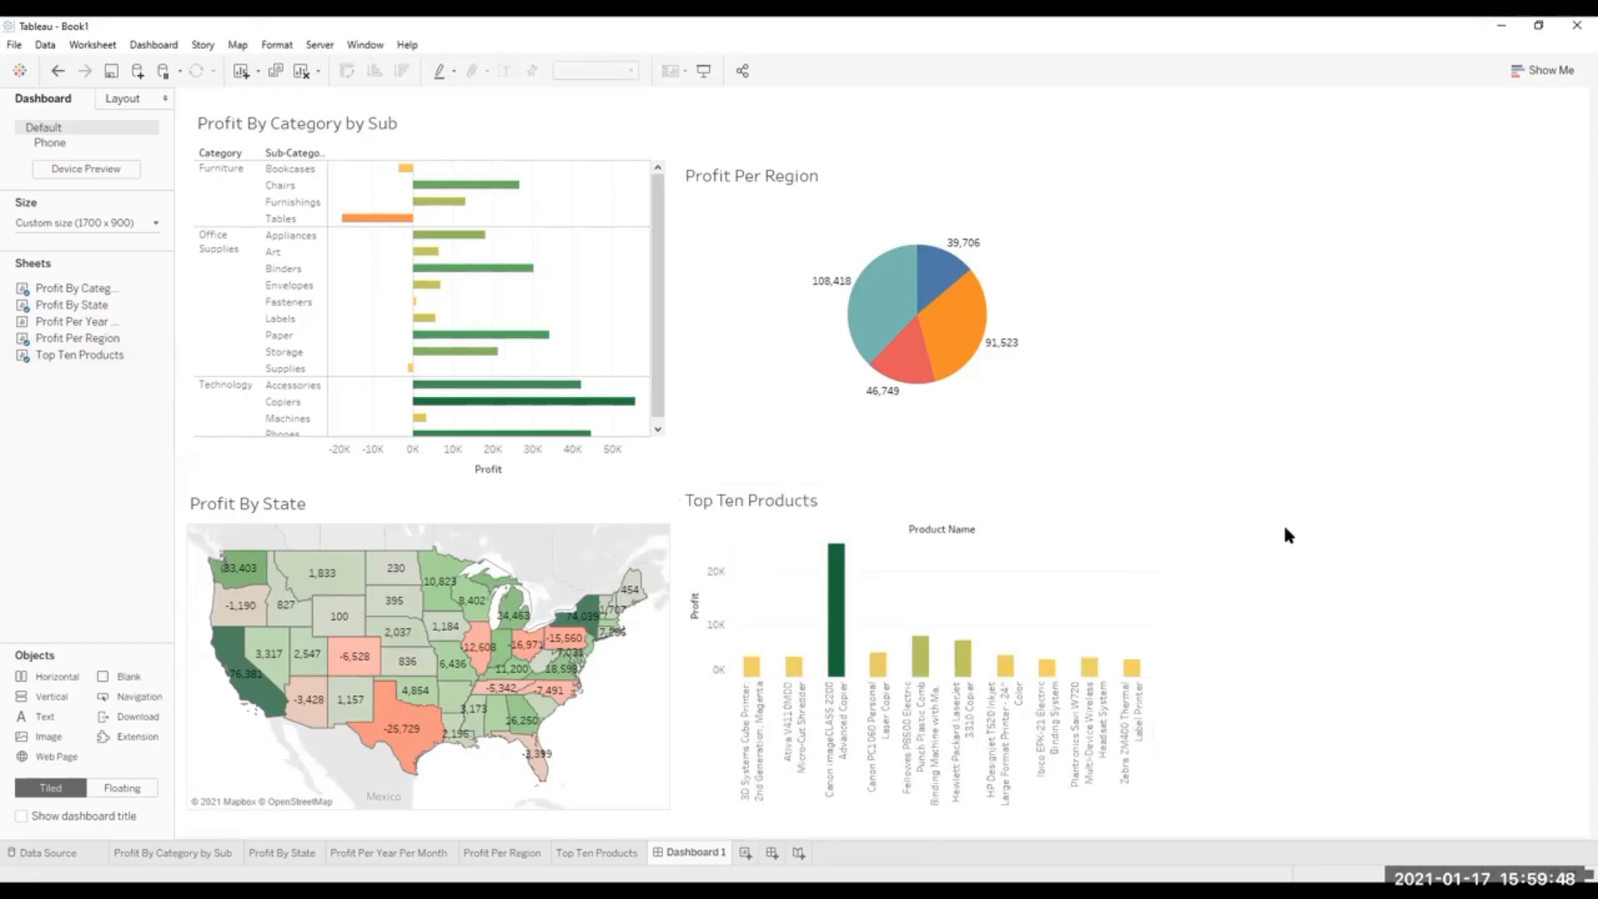
# Move Profit Per Region up level with Profit By Category by Sub and extend its lower edge downward to enlarge the pie.
pyautogui.click(884, 181)
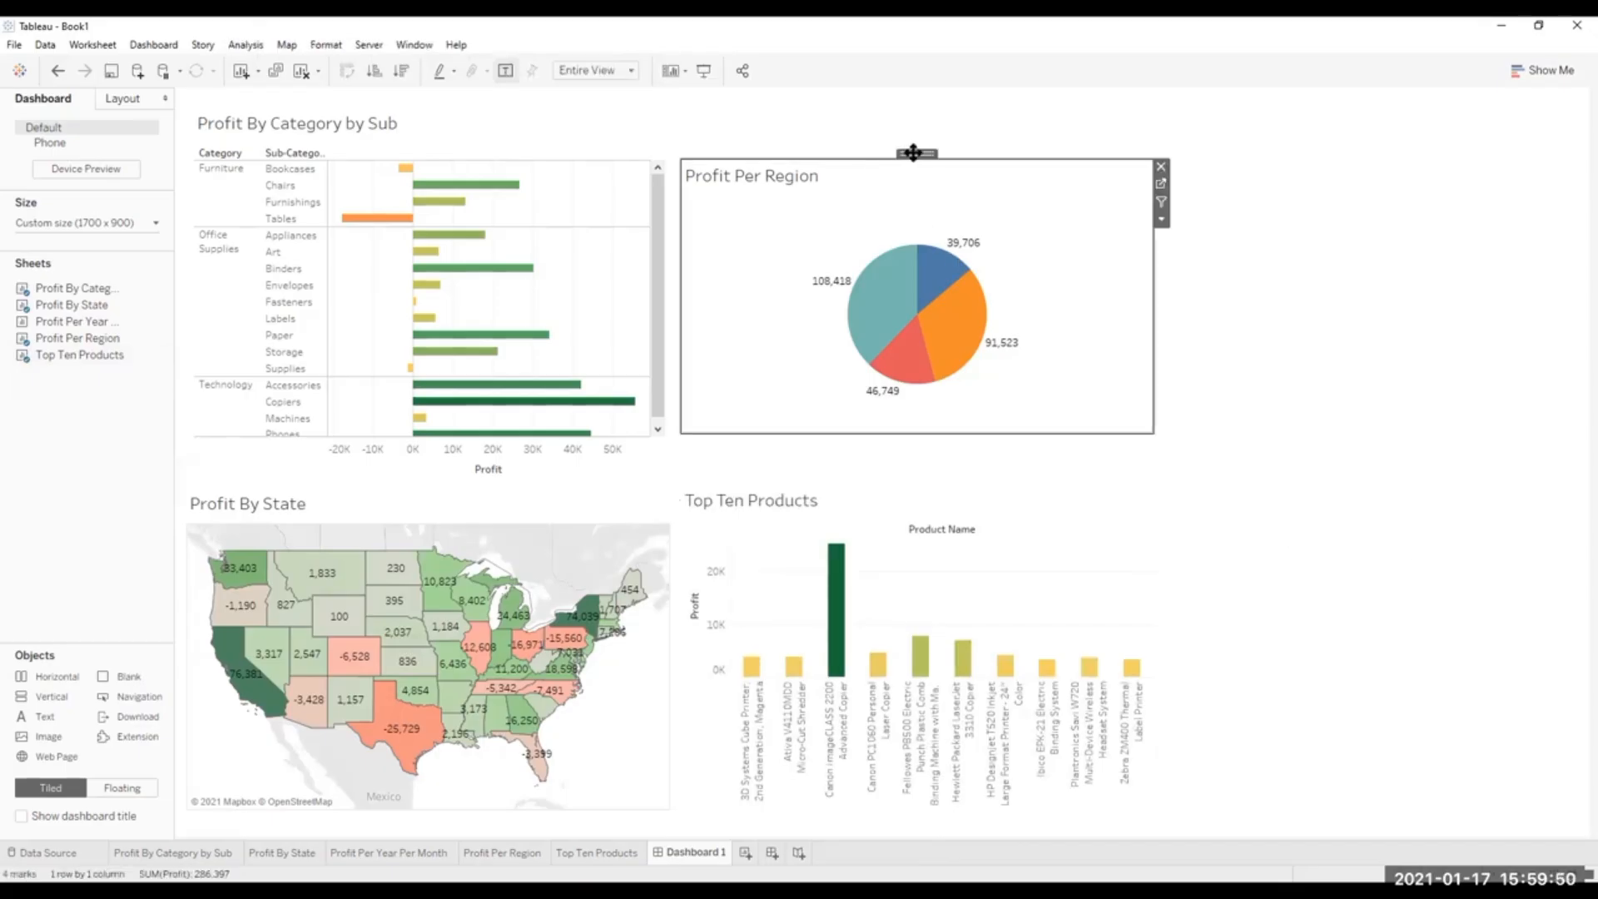
pyautogui.moveTo(913, 150); pyautogui.dragTo(909, 107)
pyautogui.moveTo(910, 387); pyautogui.dragTo(910, 437)
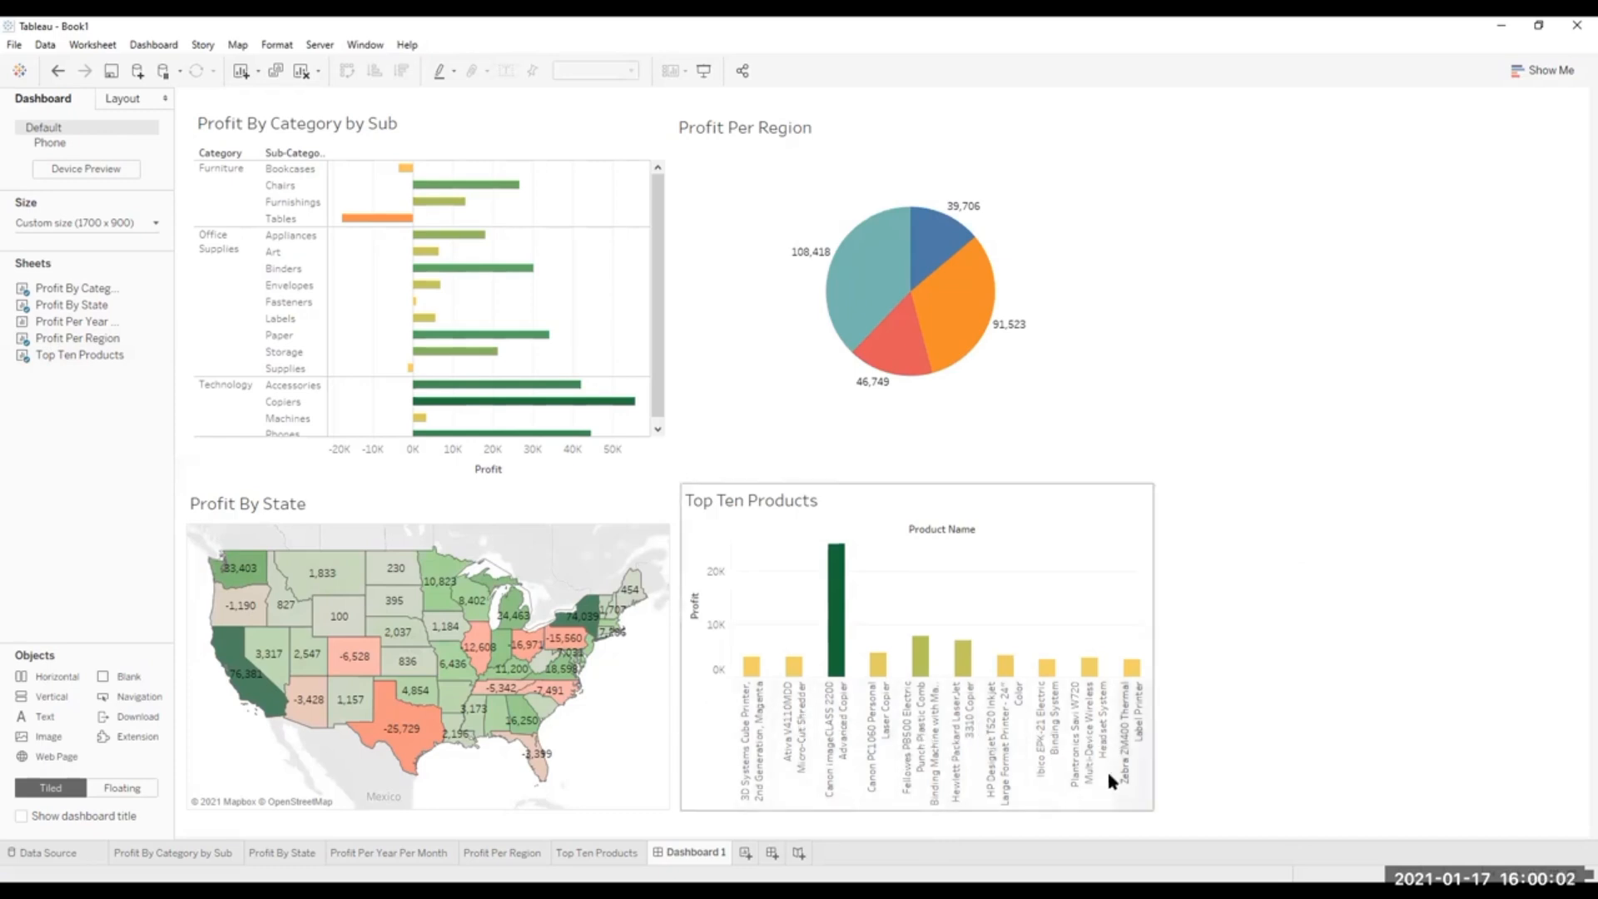
pyautogui.click(1142, 799)
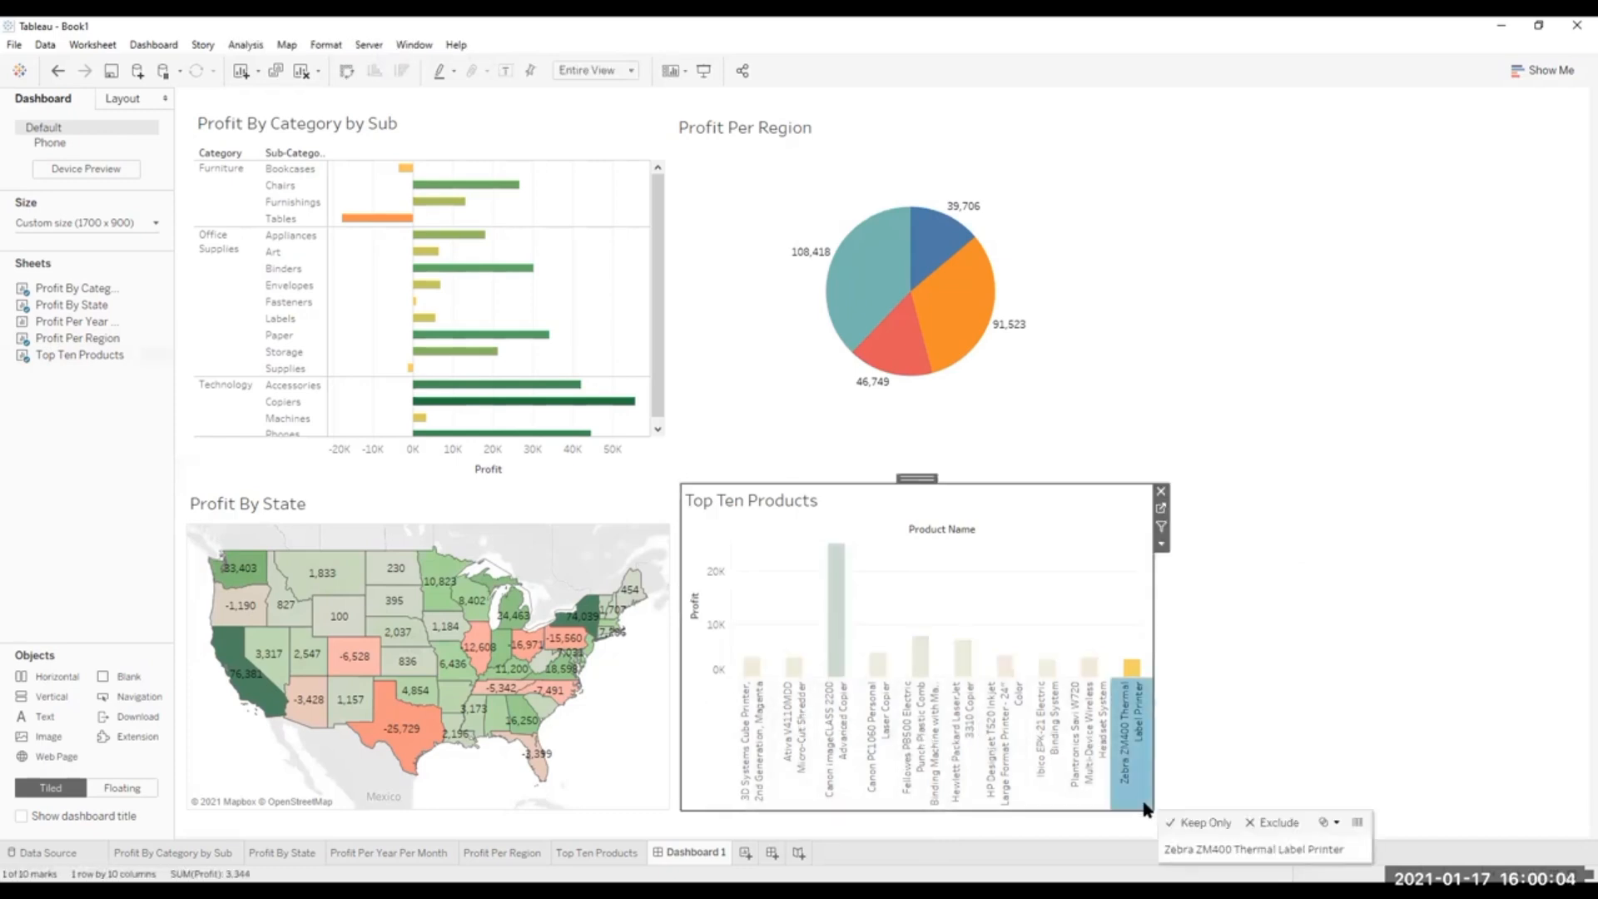
pyautogui.click(792, 741)
pyautogui.click(697, 721)
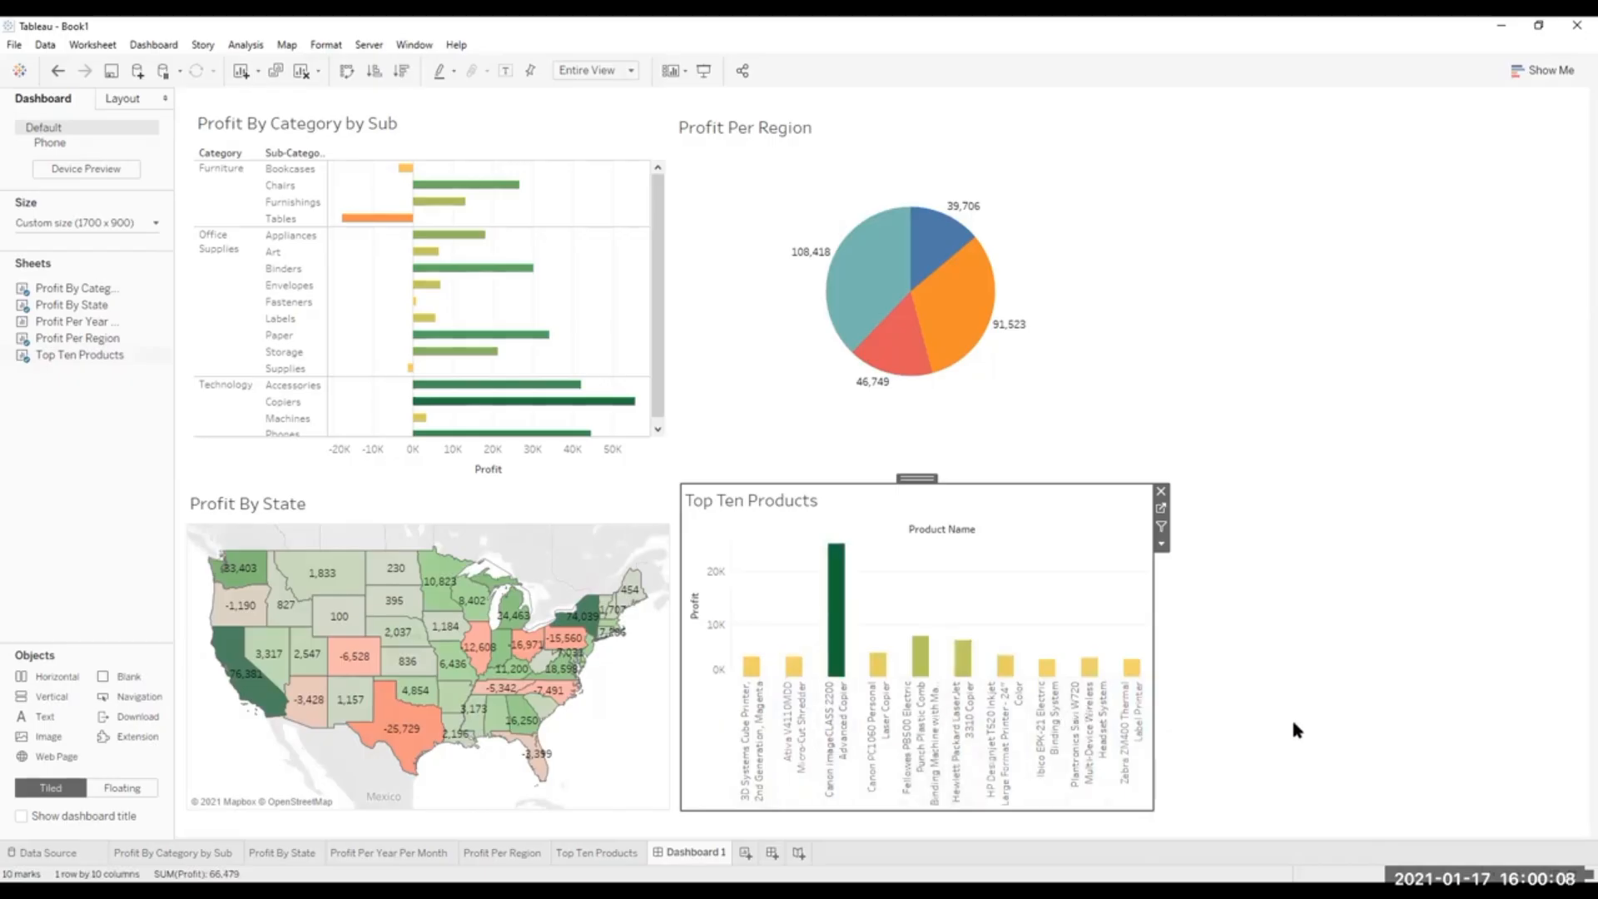
pyautogui.click(1308, 662)
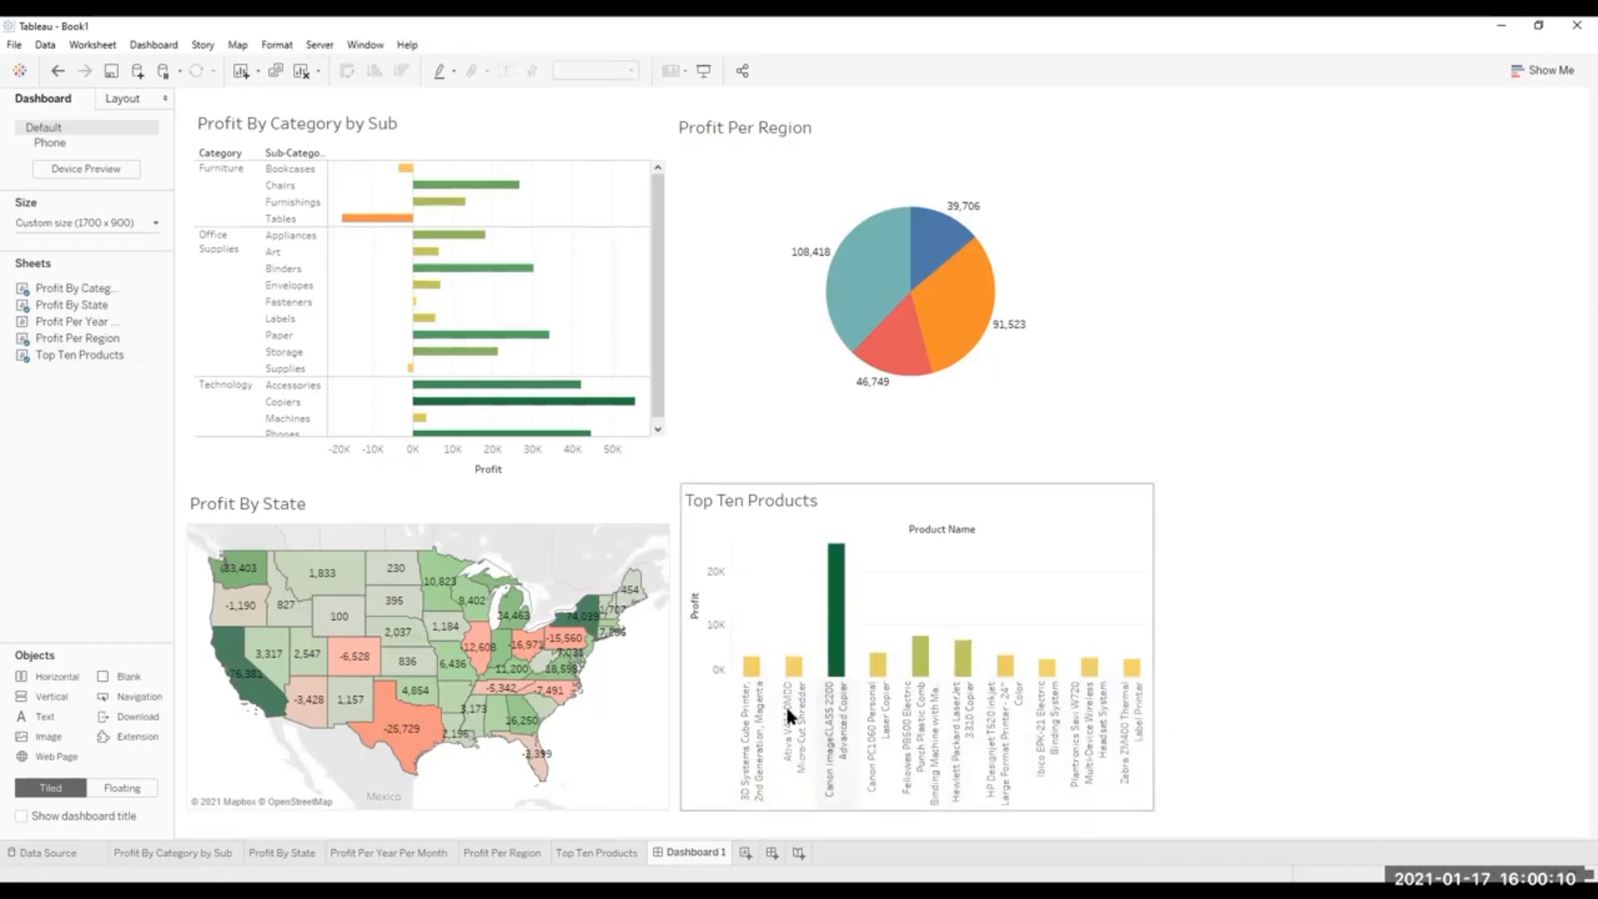
pyautogui.click(379, 797)
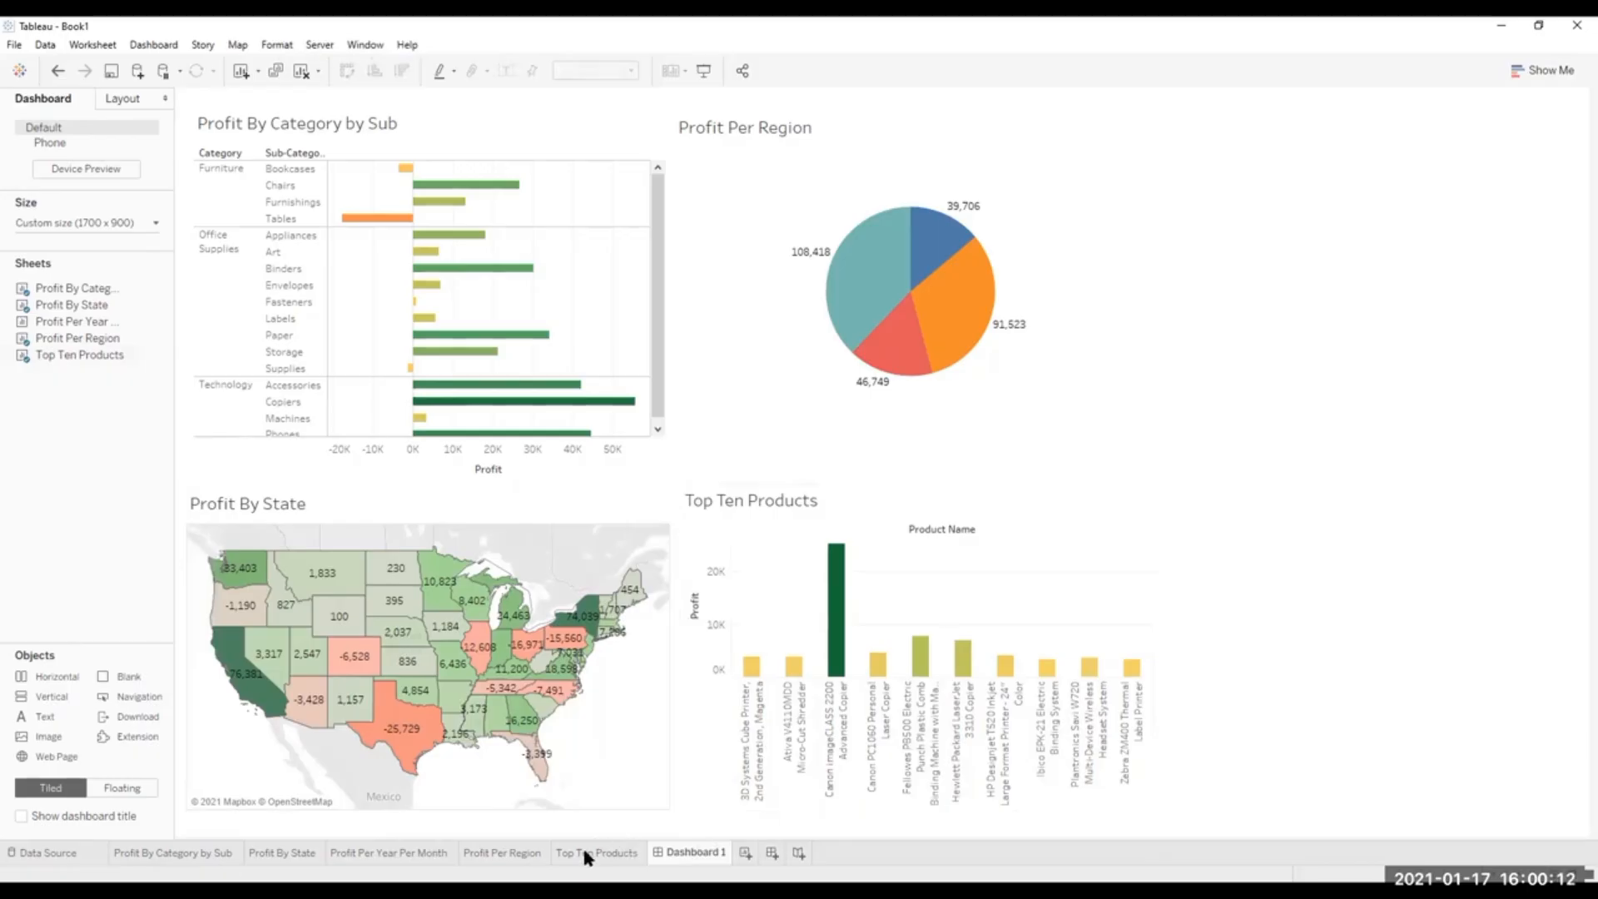
# Remove Product Name from the columns and the Product Name Set filter in the Top Ten Products worksheet.
pyautogui.click(402, 852)
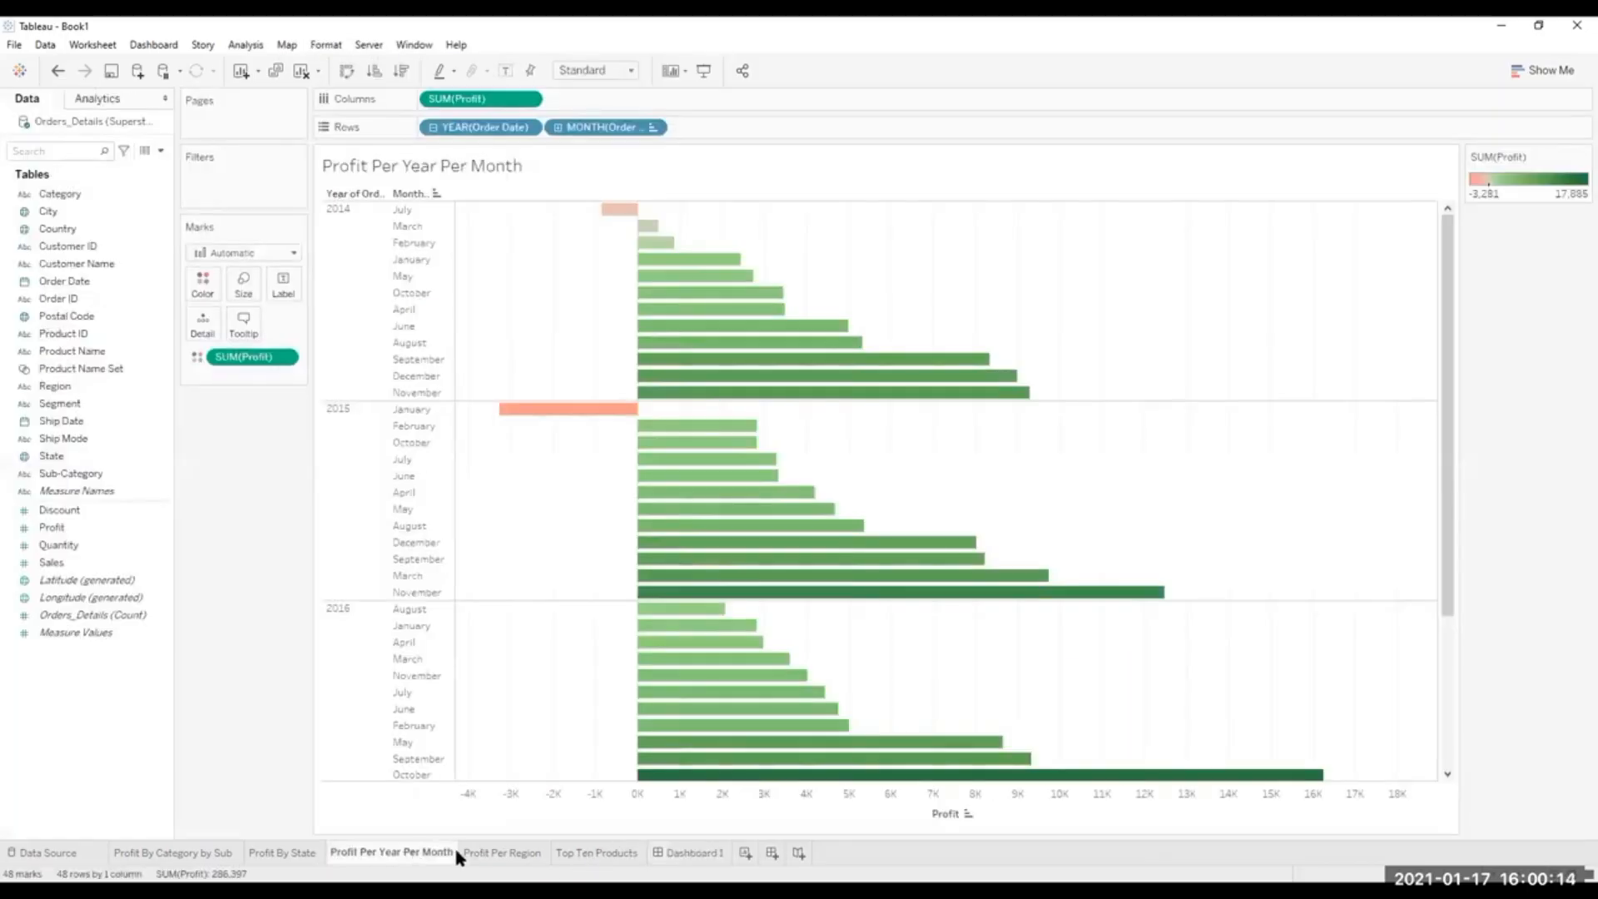
pyautogui.click(510, 854)
pyautogui.click(622, 854)
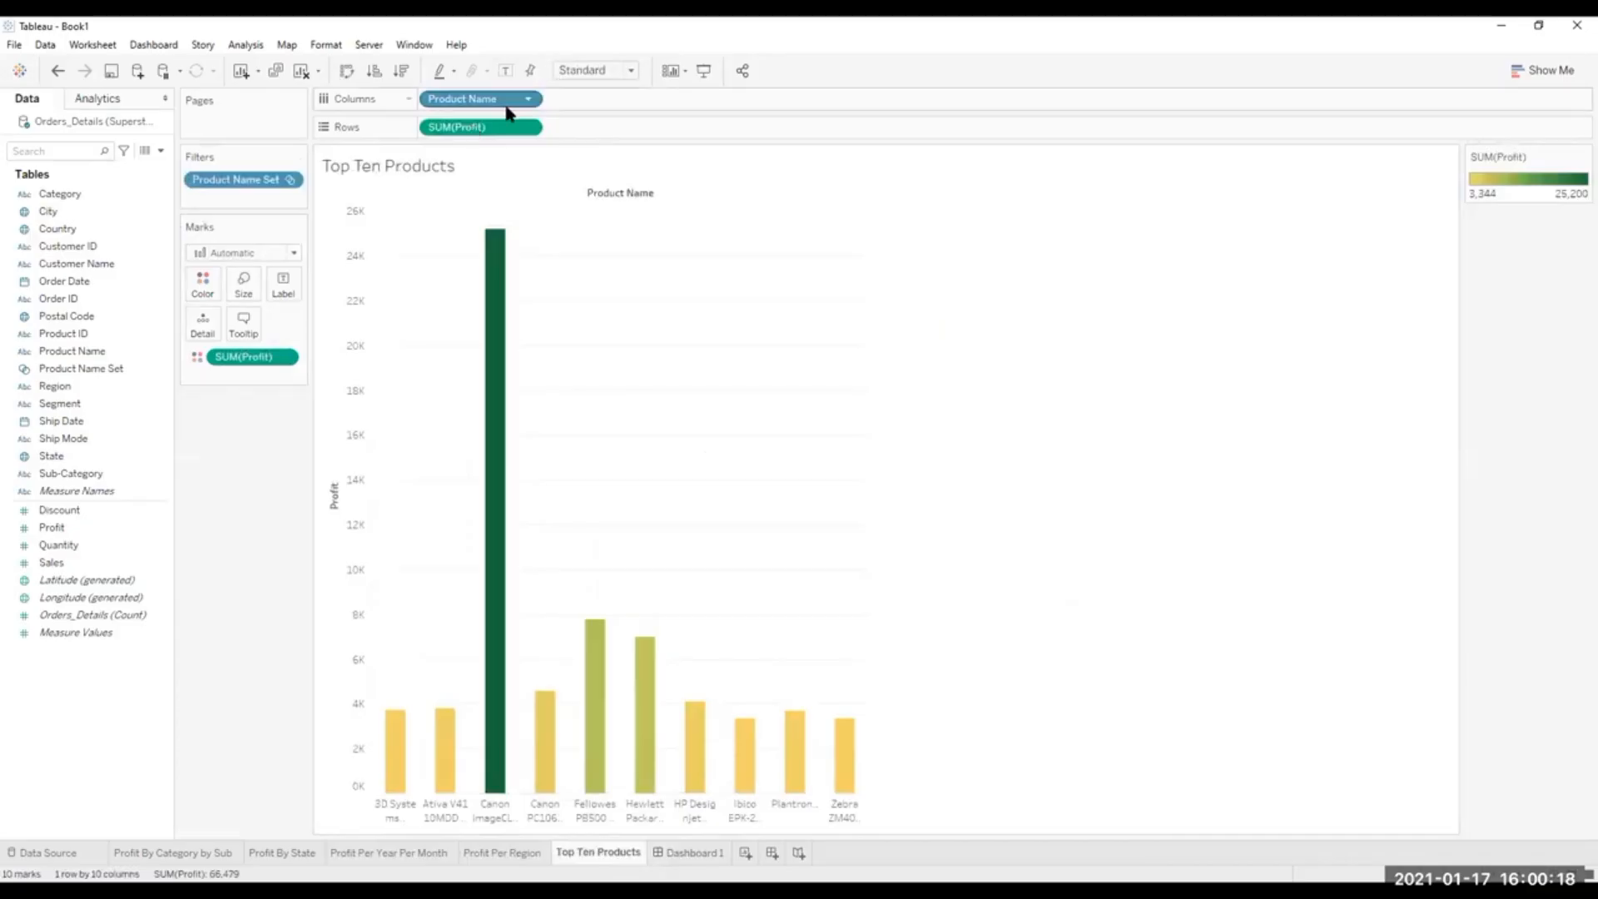
pyautogui.moveTo(506, 110); pyautogui.dragTo(120, 238)
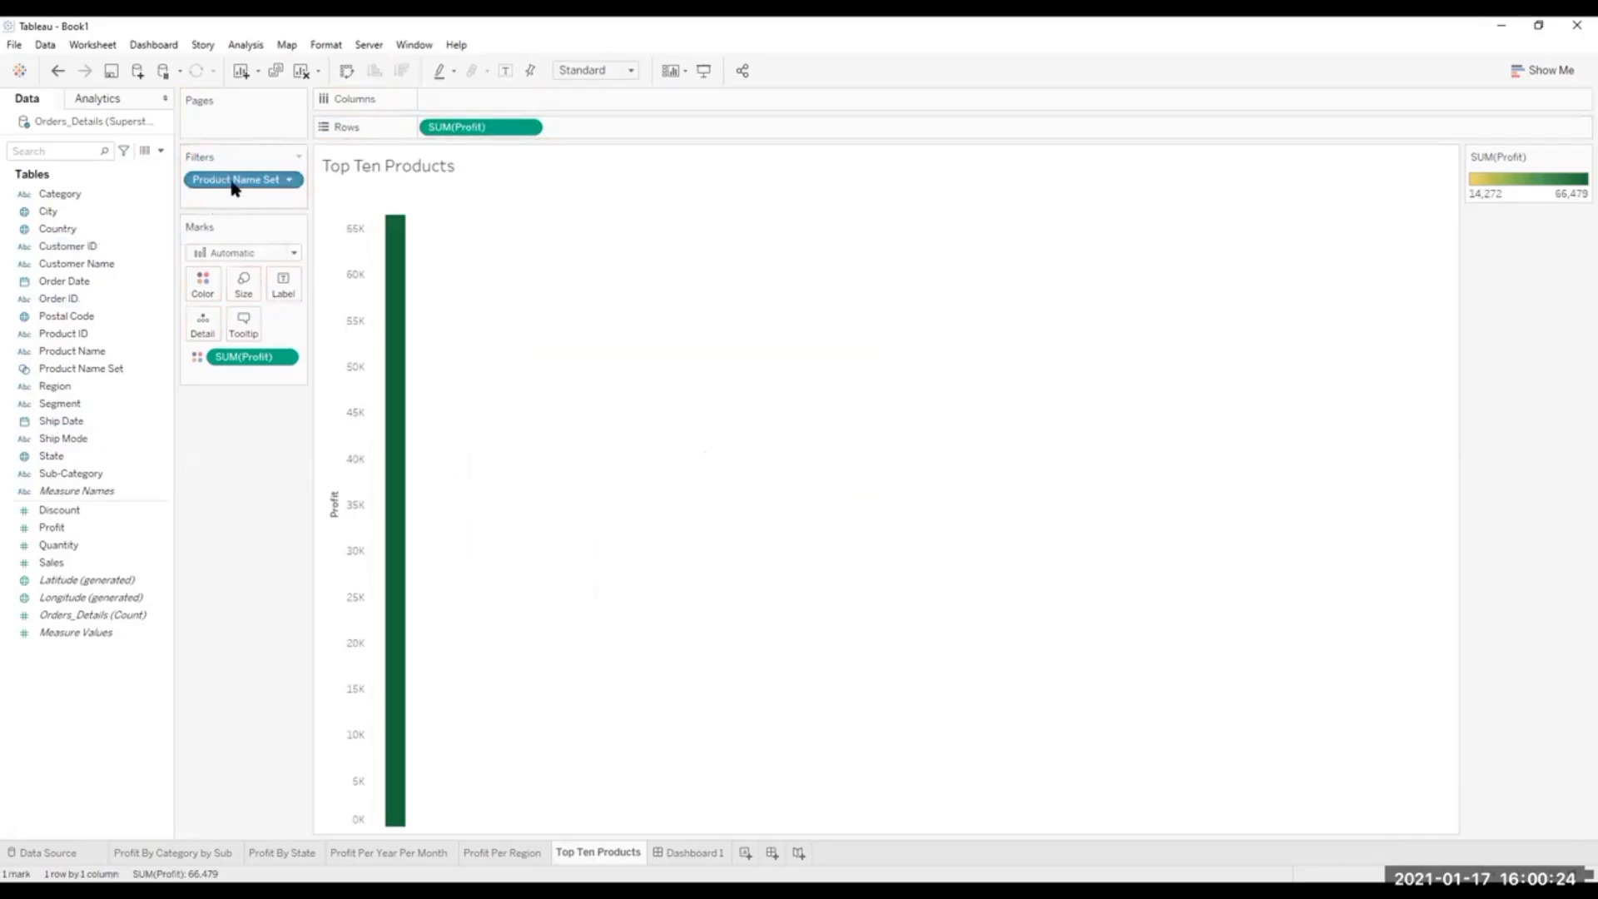
pyautogui.moveTo(233, 187); pyautogui.dragTo(66, 321)
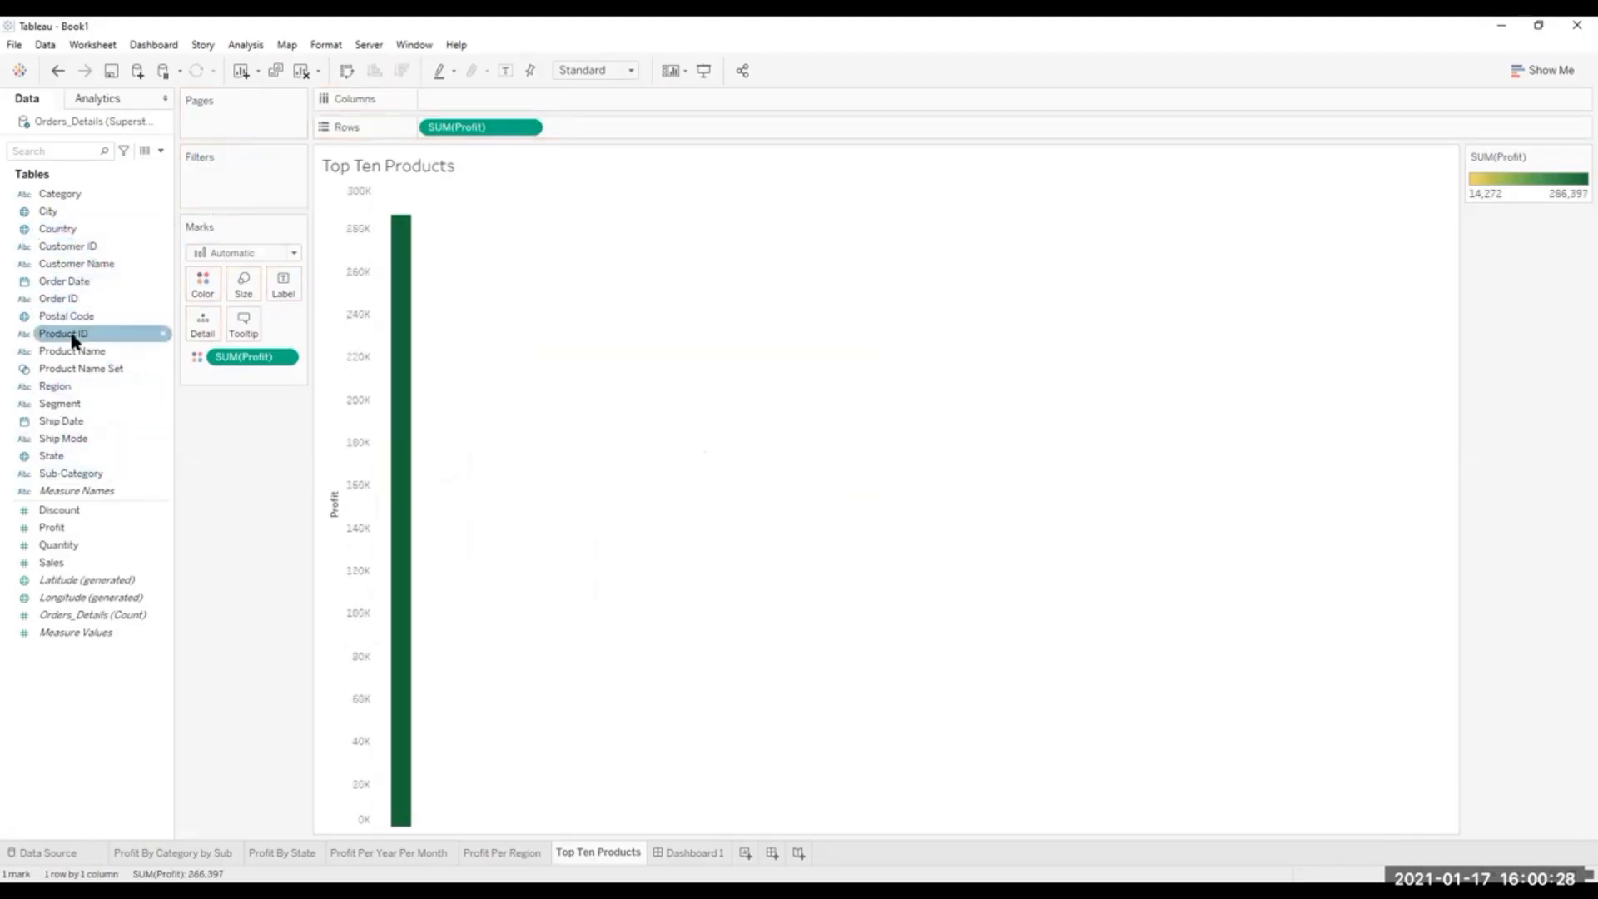
# Add Product ID to the columns, filtered to the top 10 by sum of Profit, and return to Dashboard 1.
pyautogui.moveTo(73, 340); pyautogui.dragTo(481, 98)
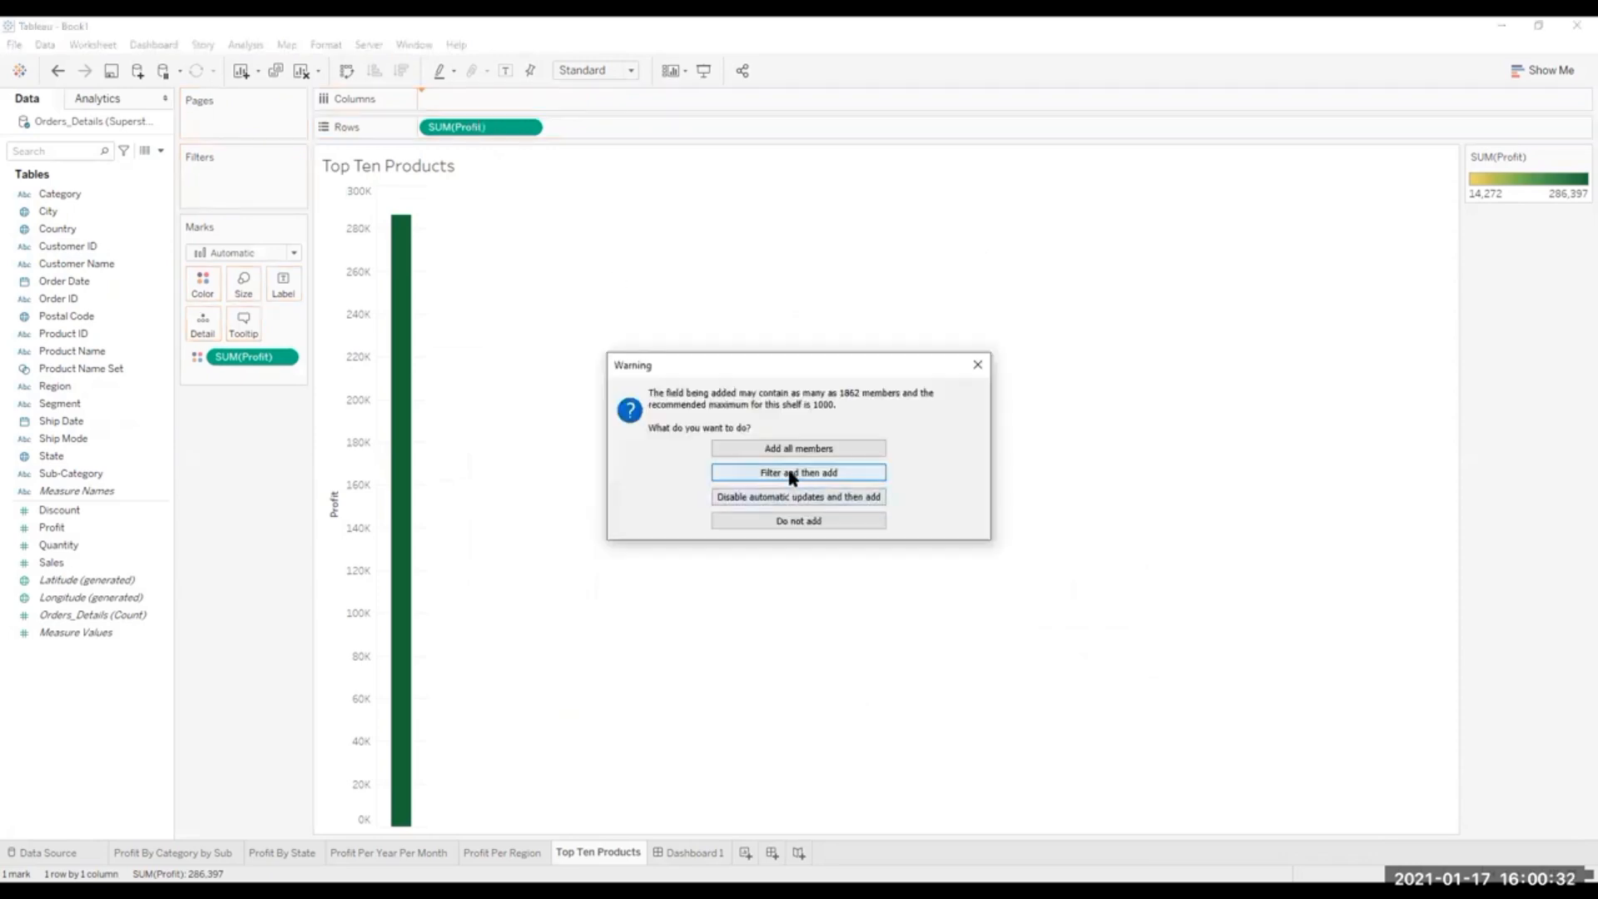
pyautogui.click(792, 474)
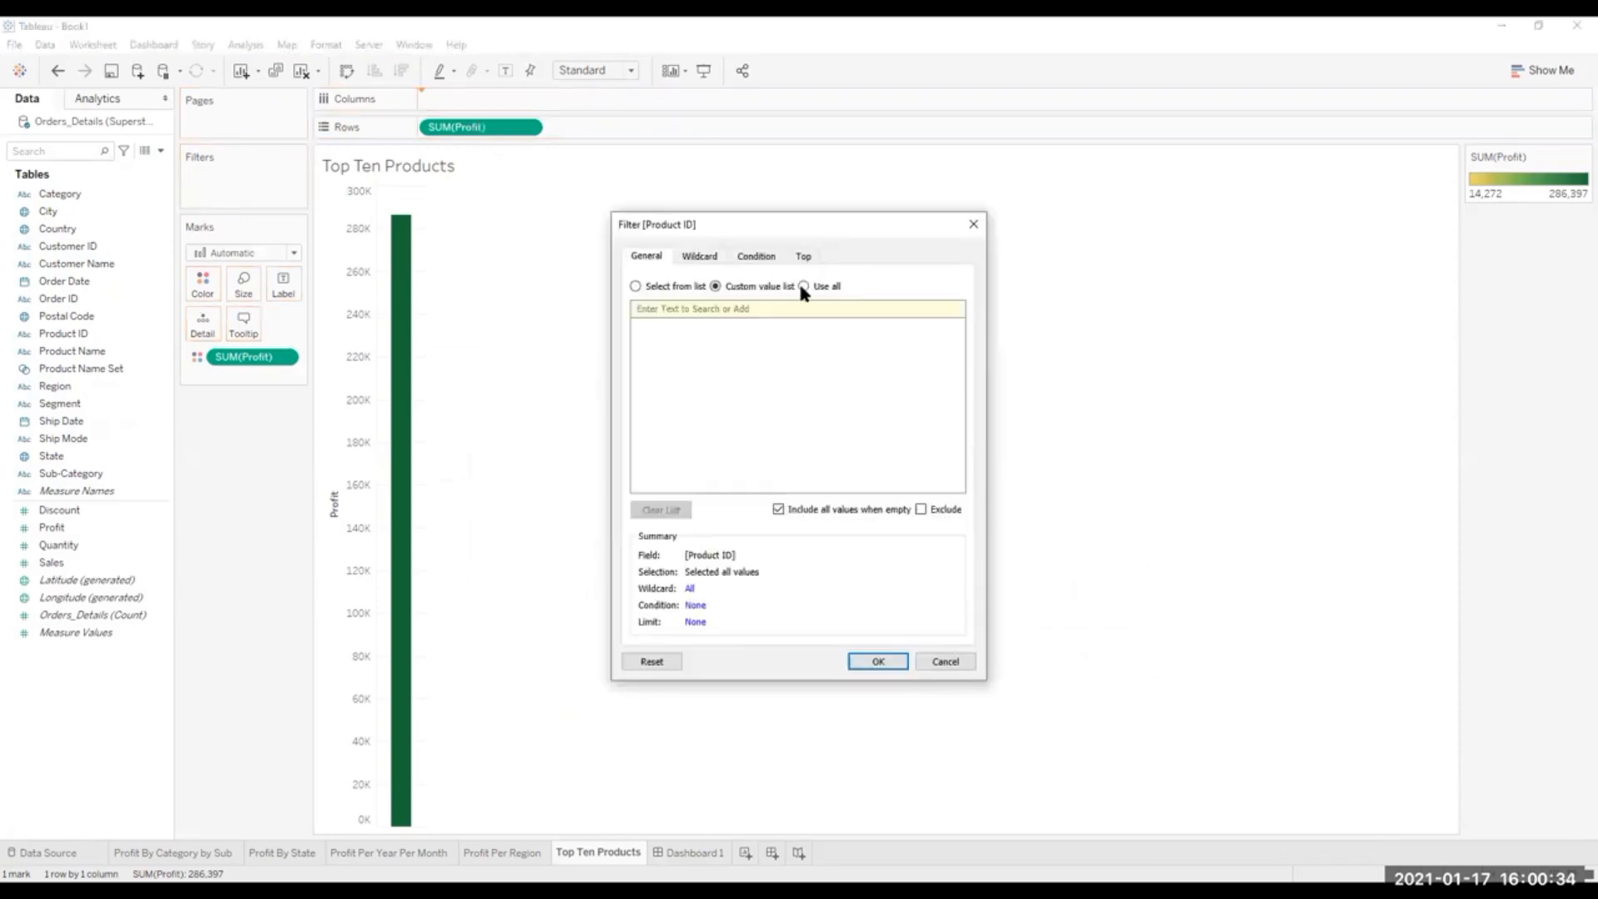
pyautogui.click(803, 258)
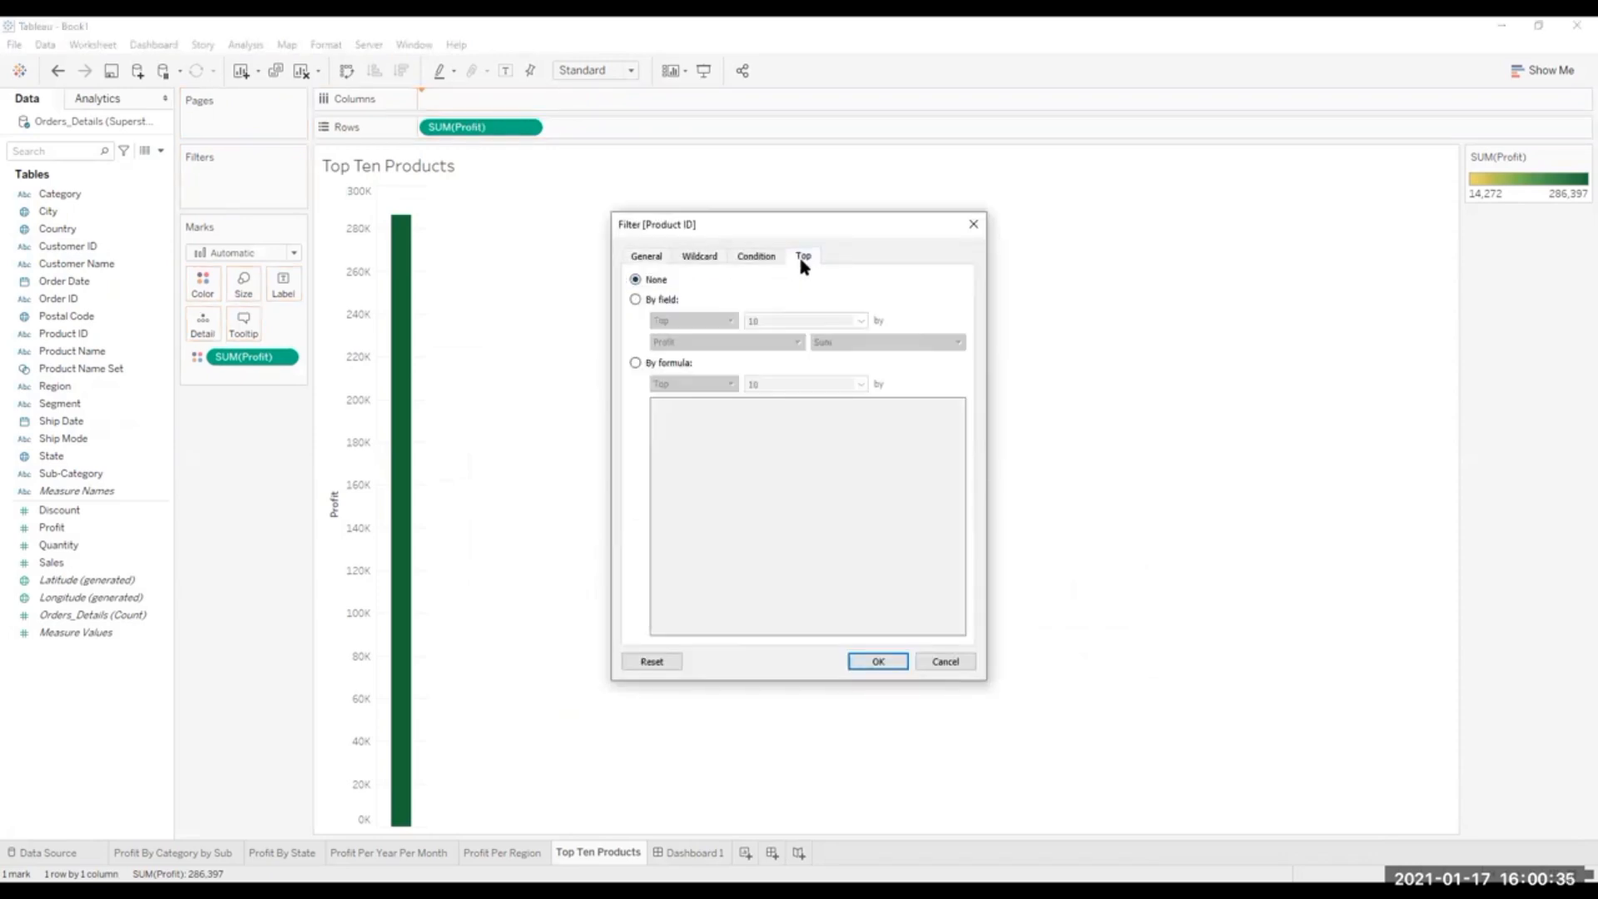
pyautogui.click(636, 299)
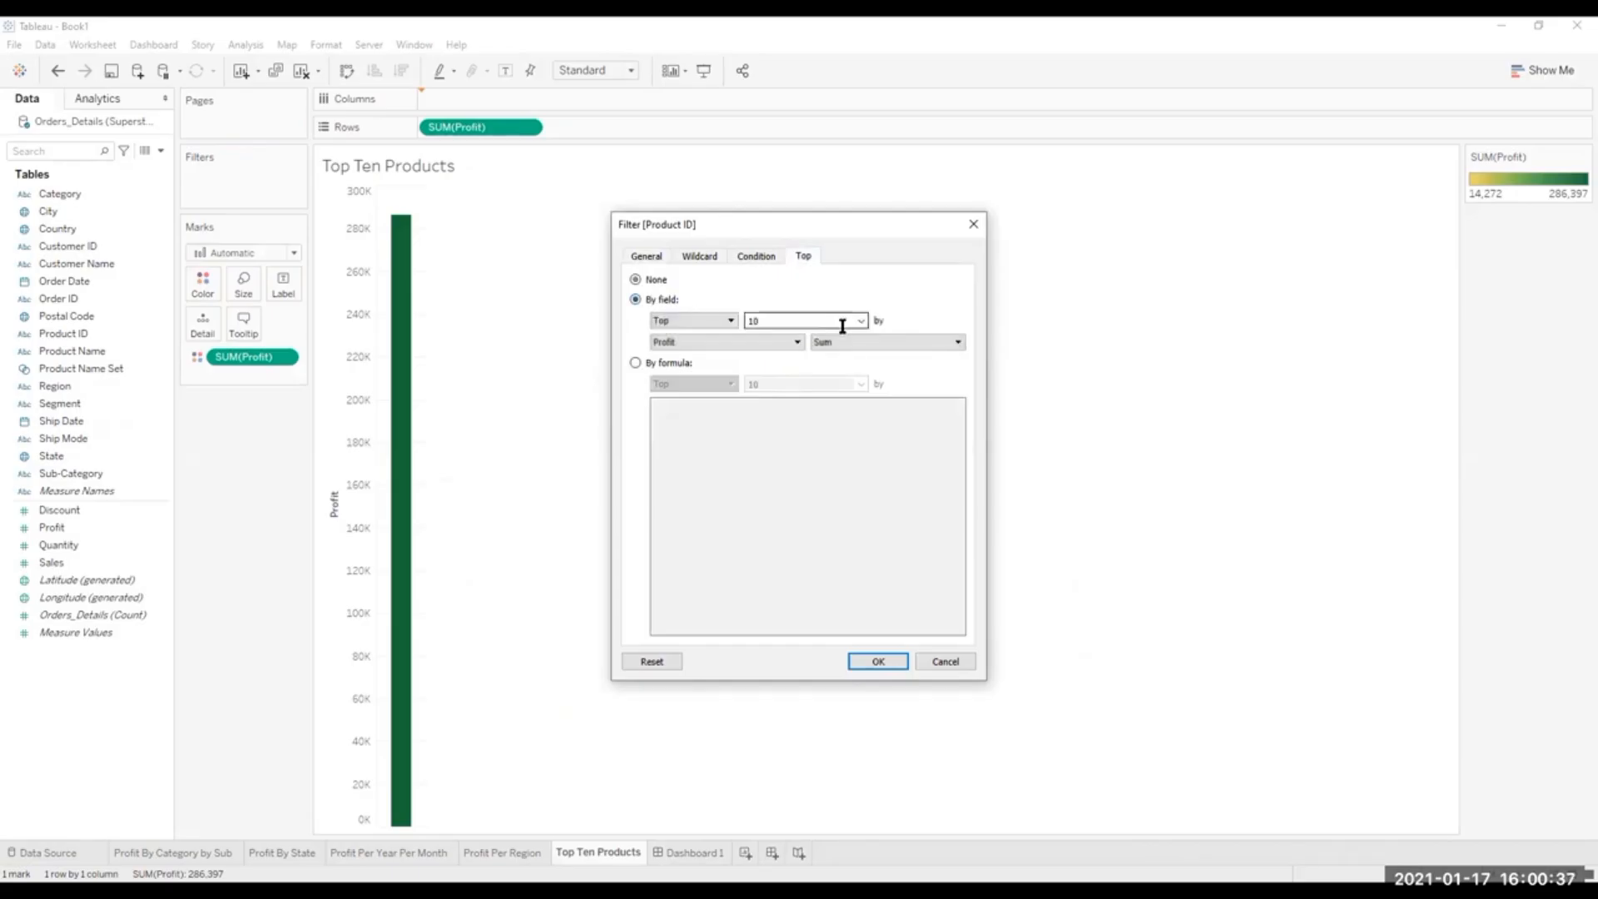
pyautogui.click(878, 662)
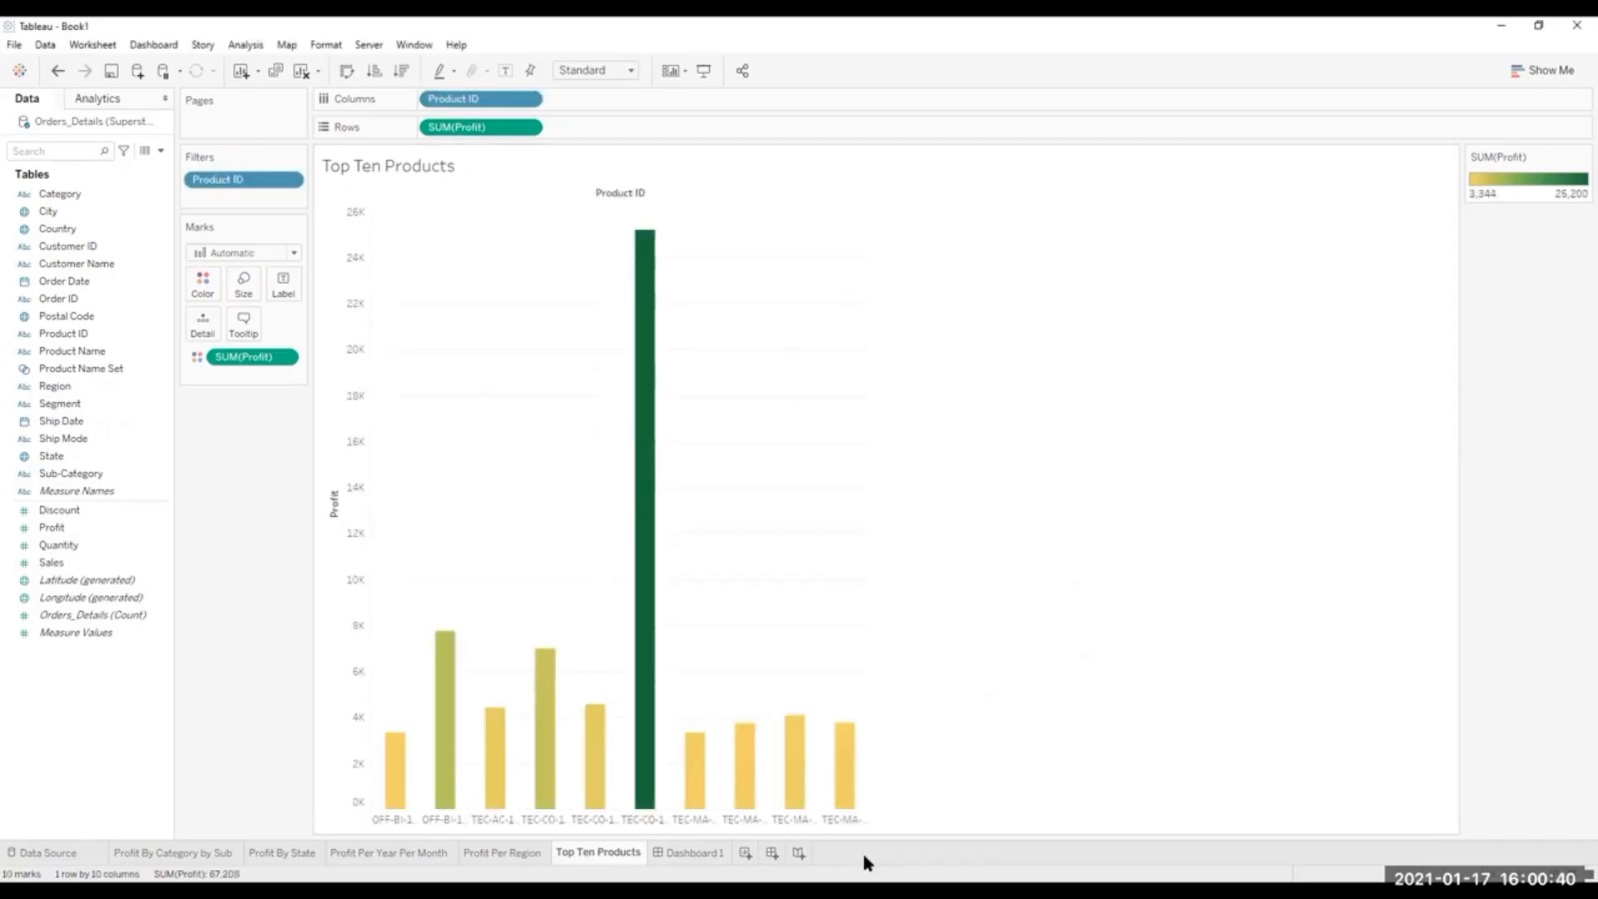
pyautogui.click(676, 852)
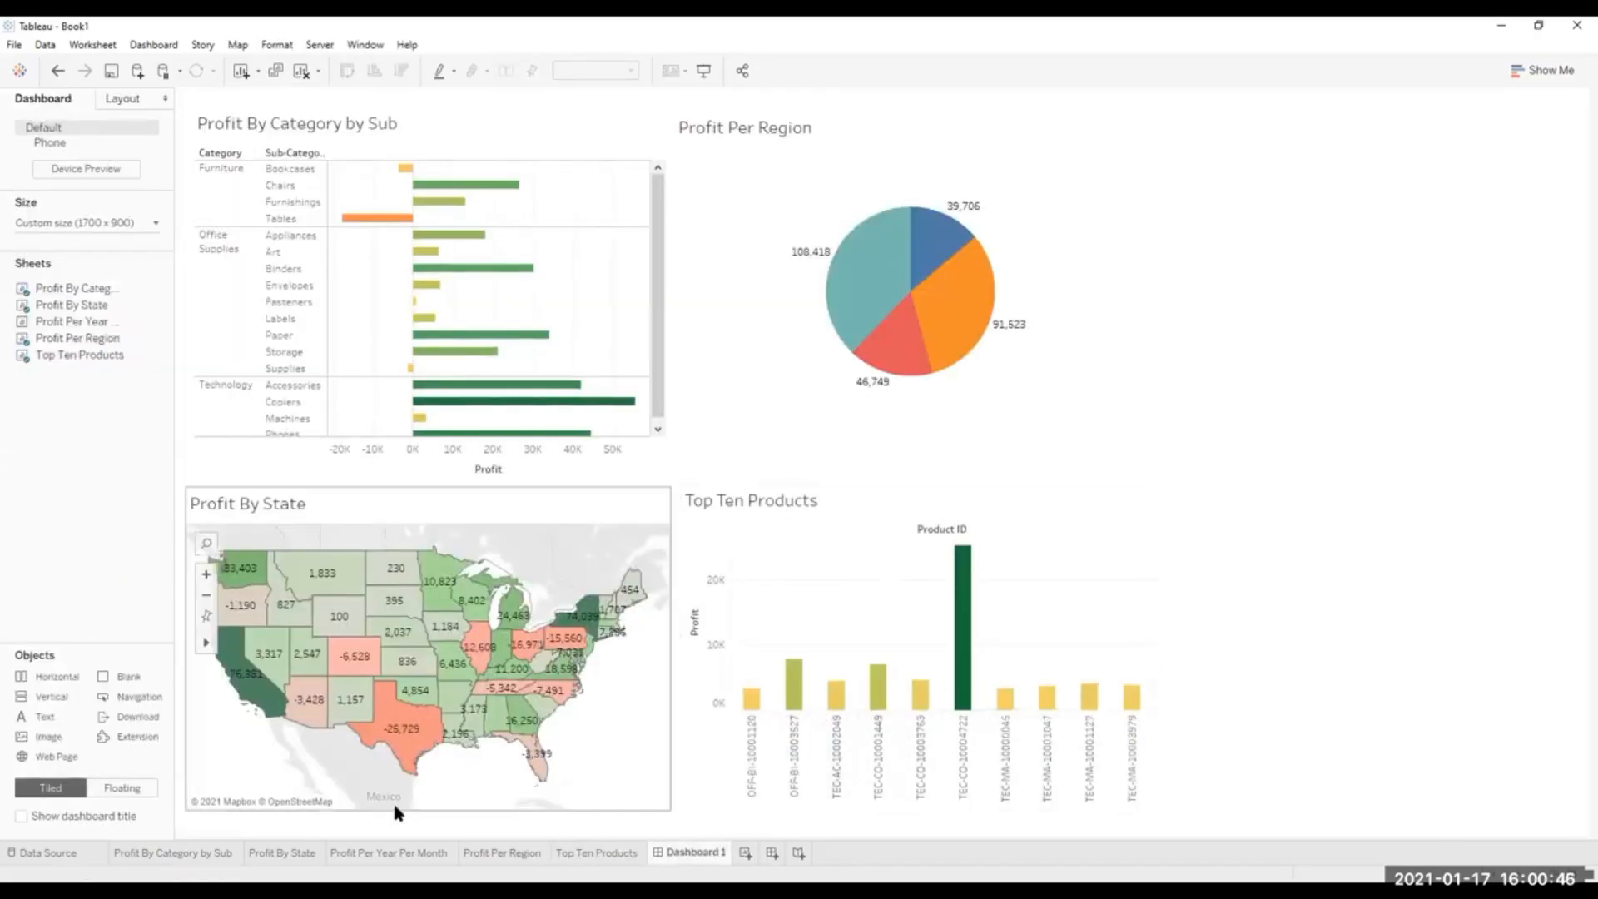
# Hide the Columns shelf in the Top Ten Products worksheet.
pyautogui.click(605, 852)
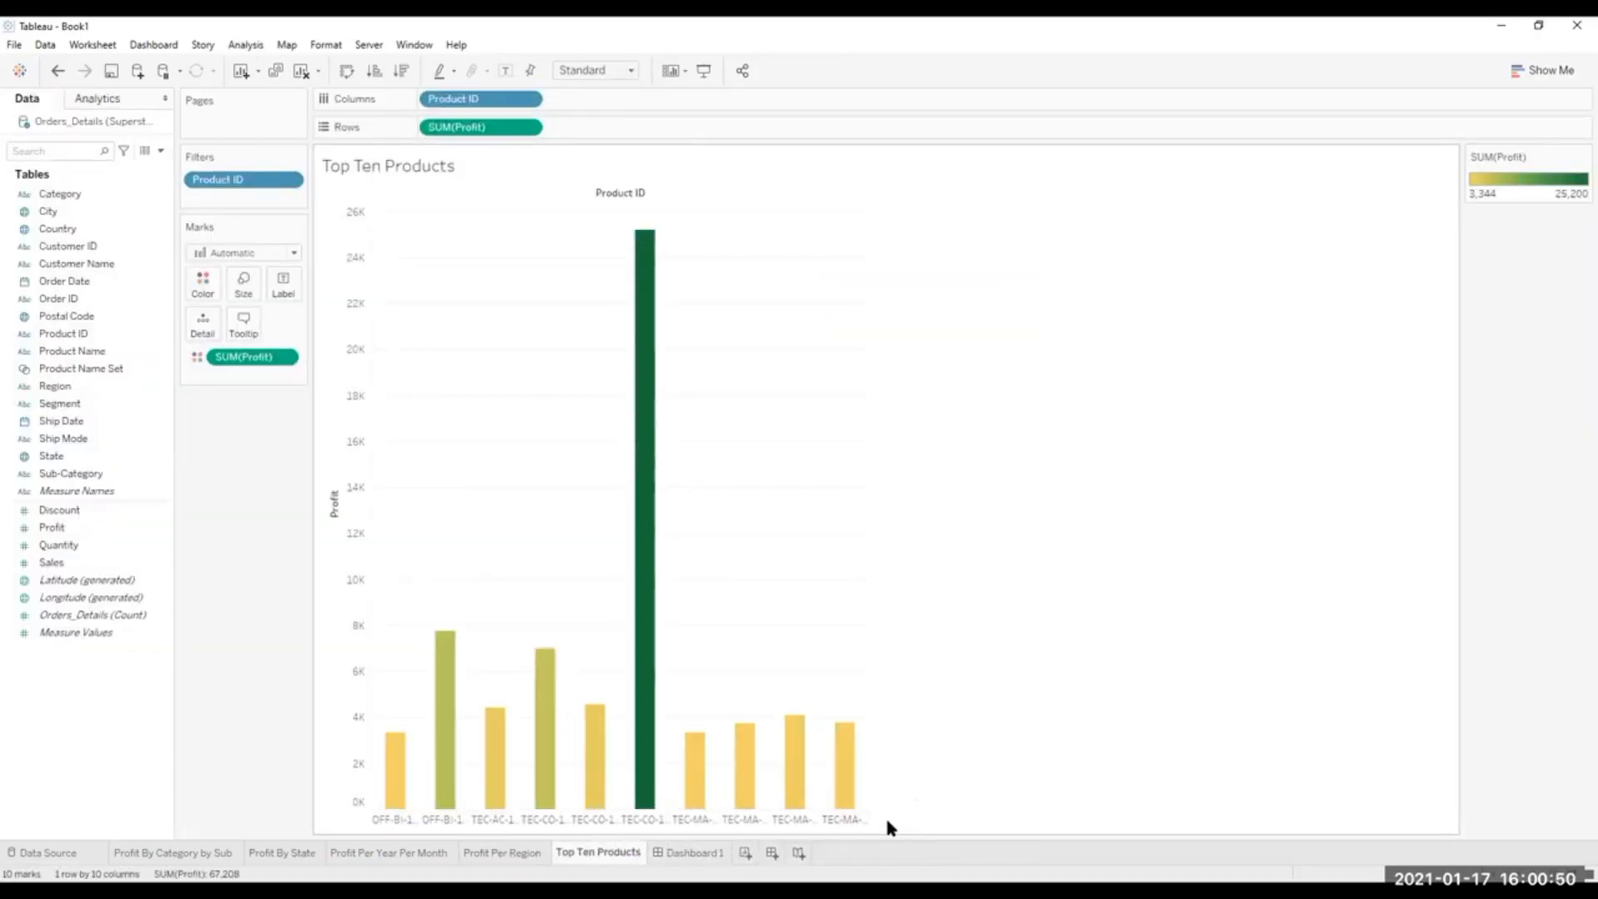
pyautogui.rightClick(379, 820)
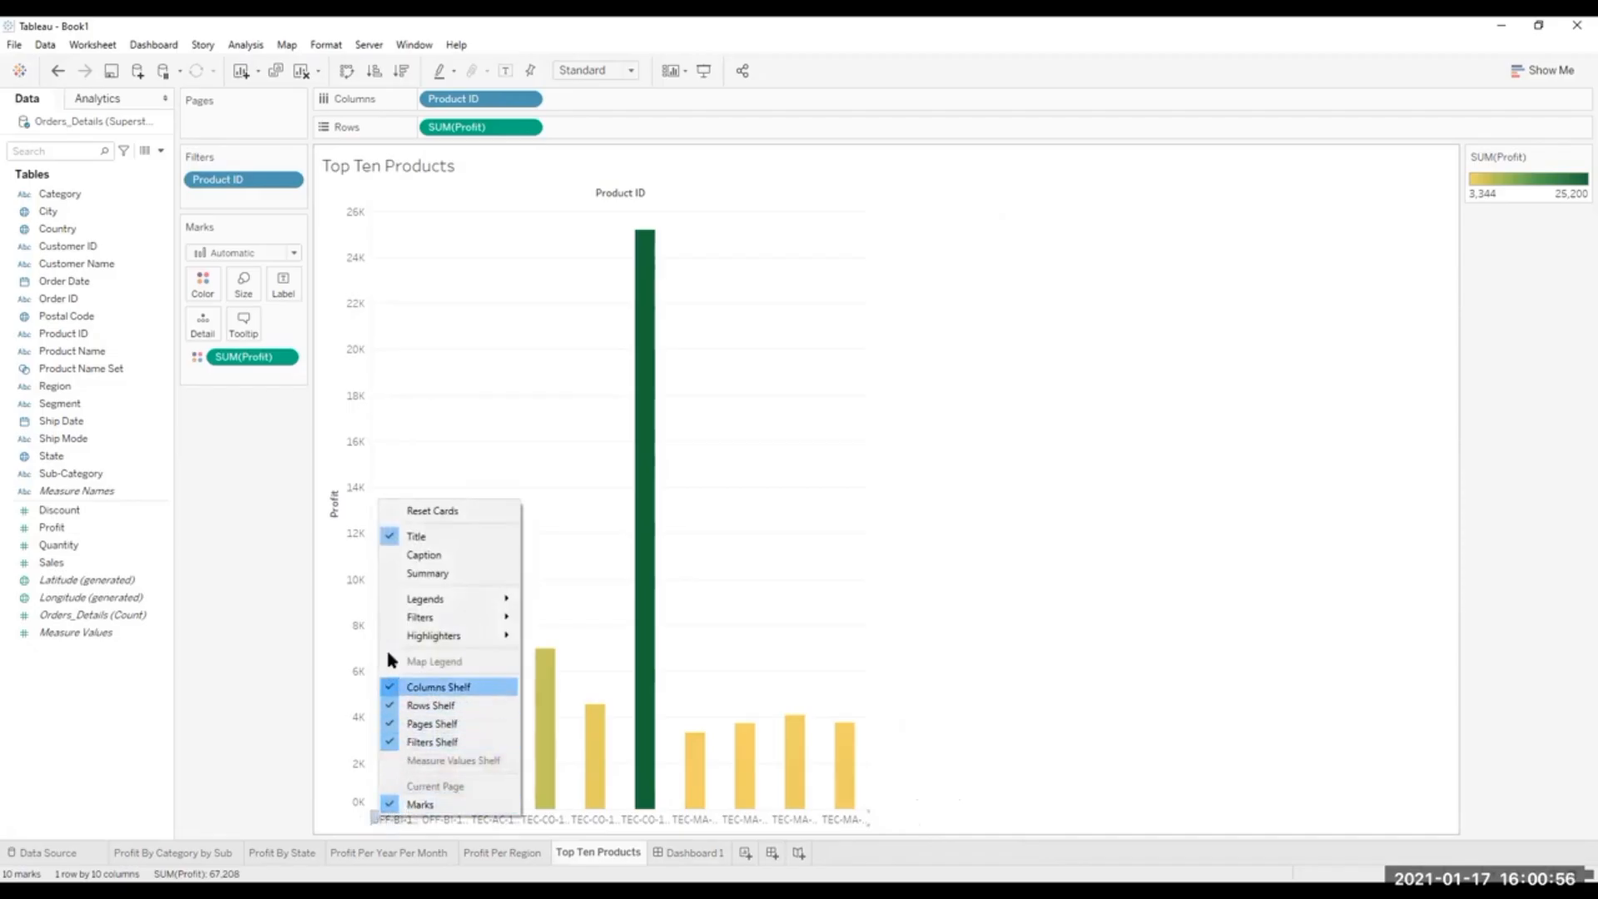
pyautogui.click(441, 689)
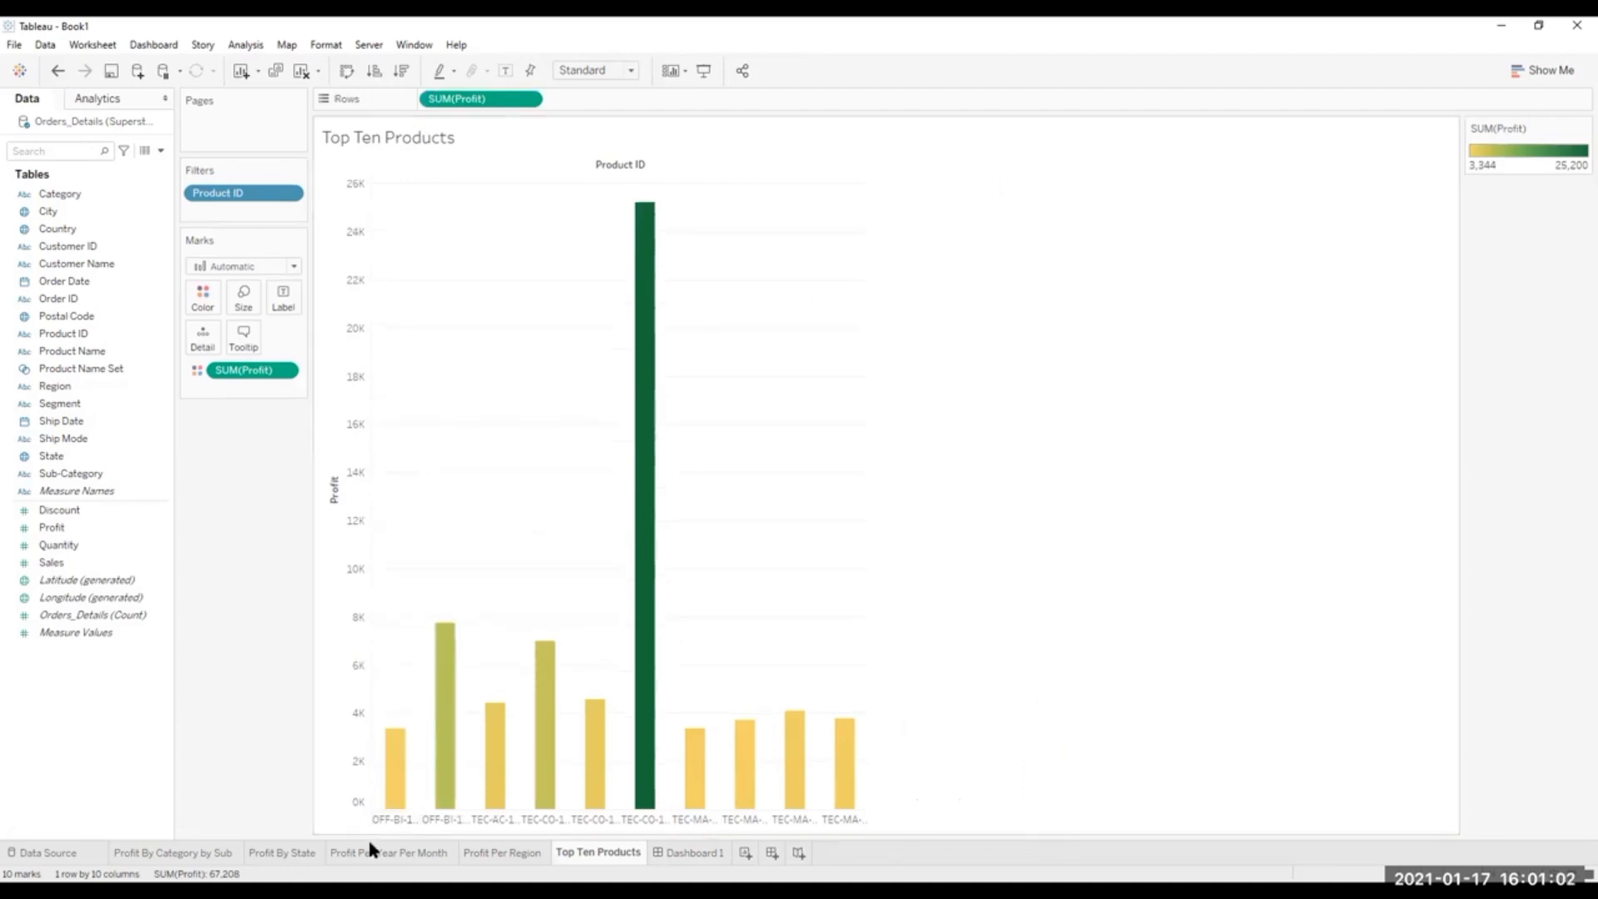
# Hide the Top Ten Products worksheet title and show it again.
pyautogui.rightClick(373, 813)
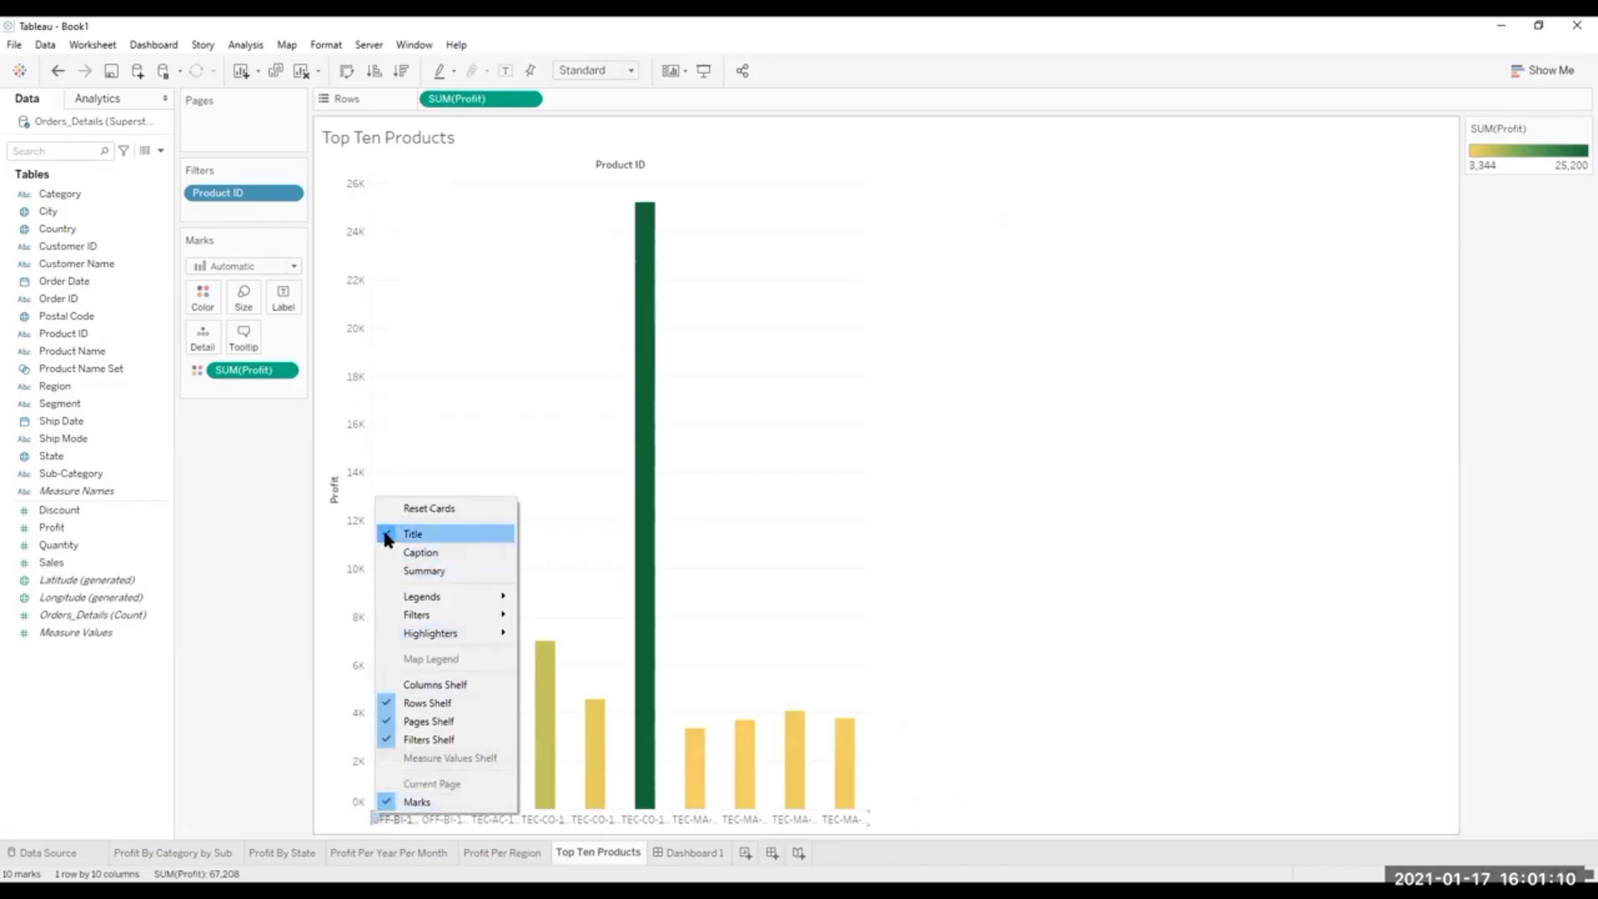
pyautogui.click(386, 536)
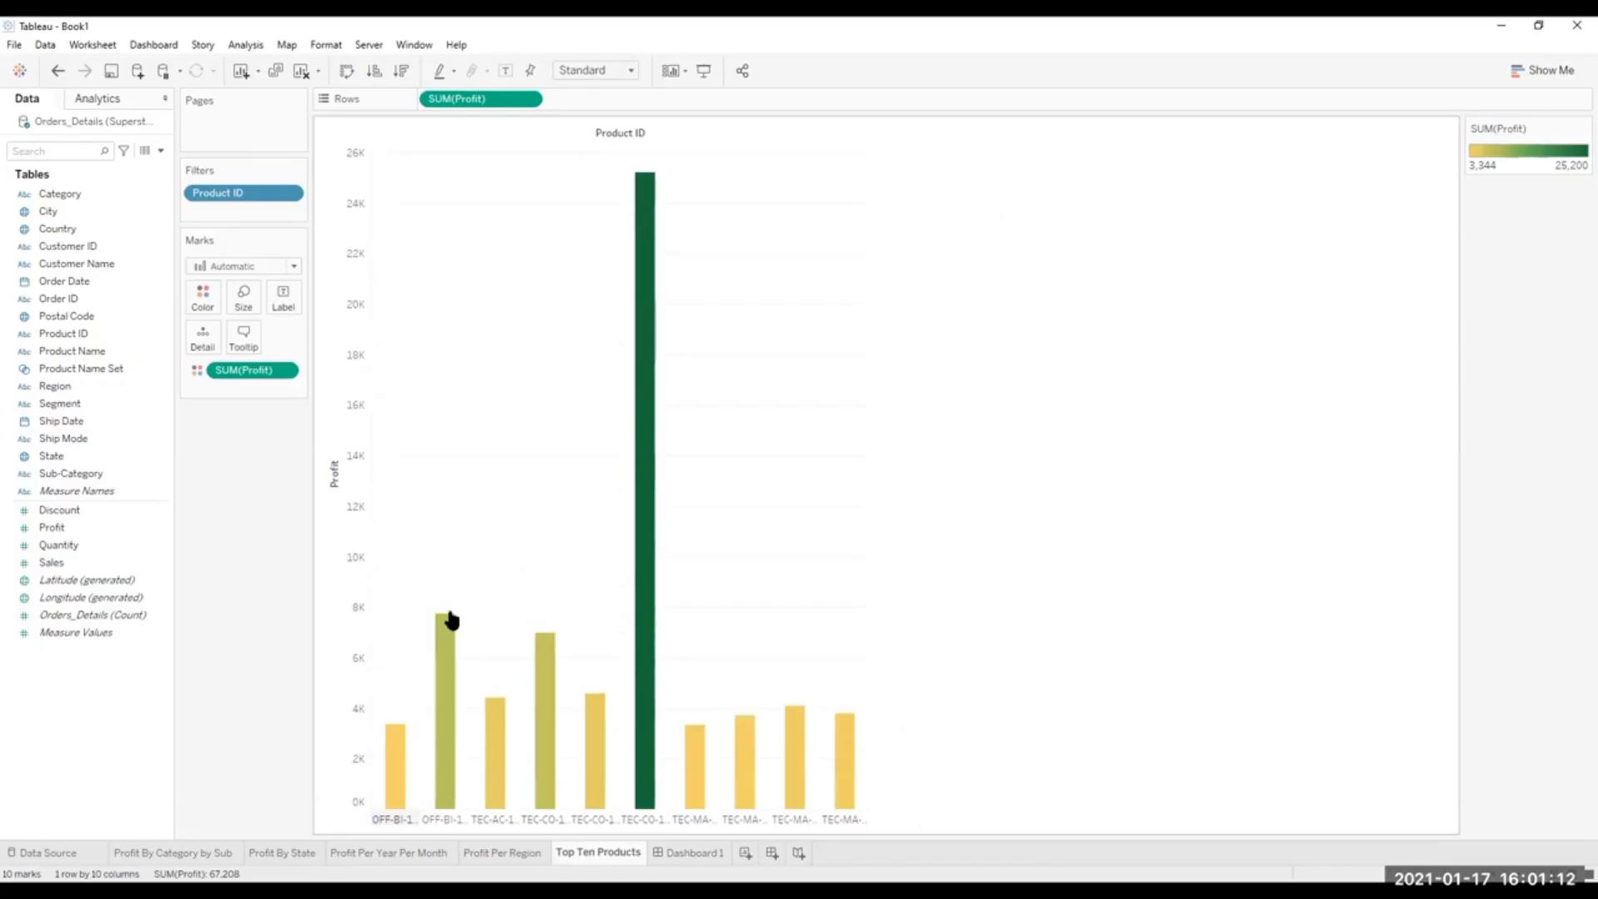
pyautogui.rightClick(377, 812)
pyautogui.click(414, 537)
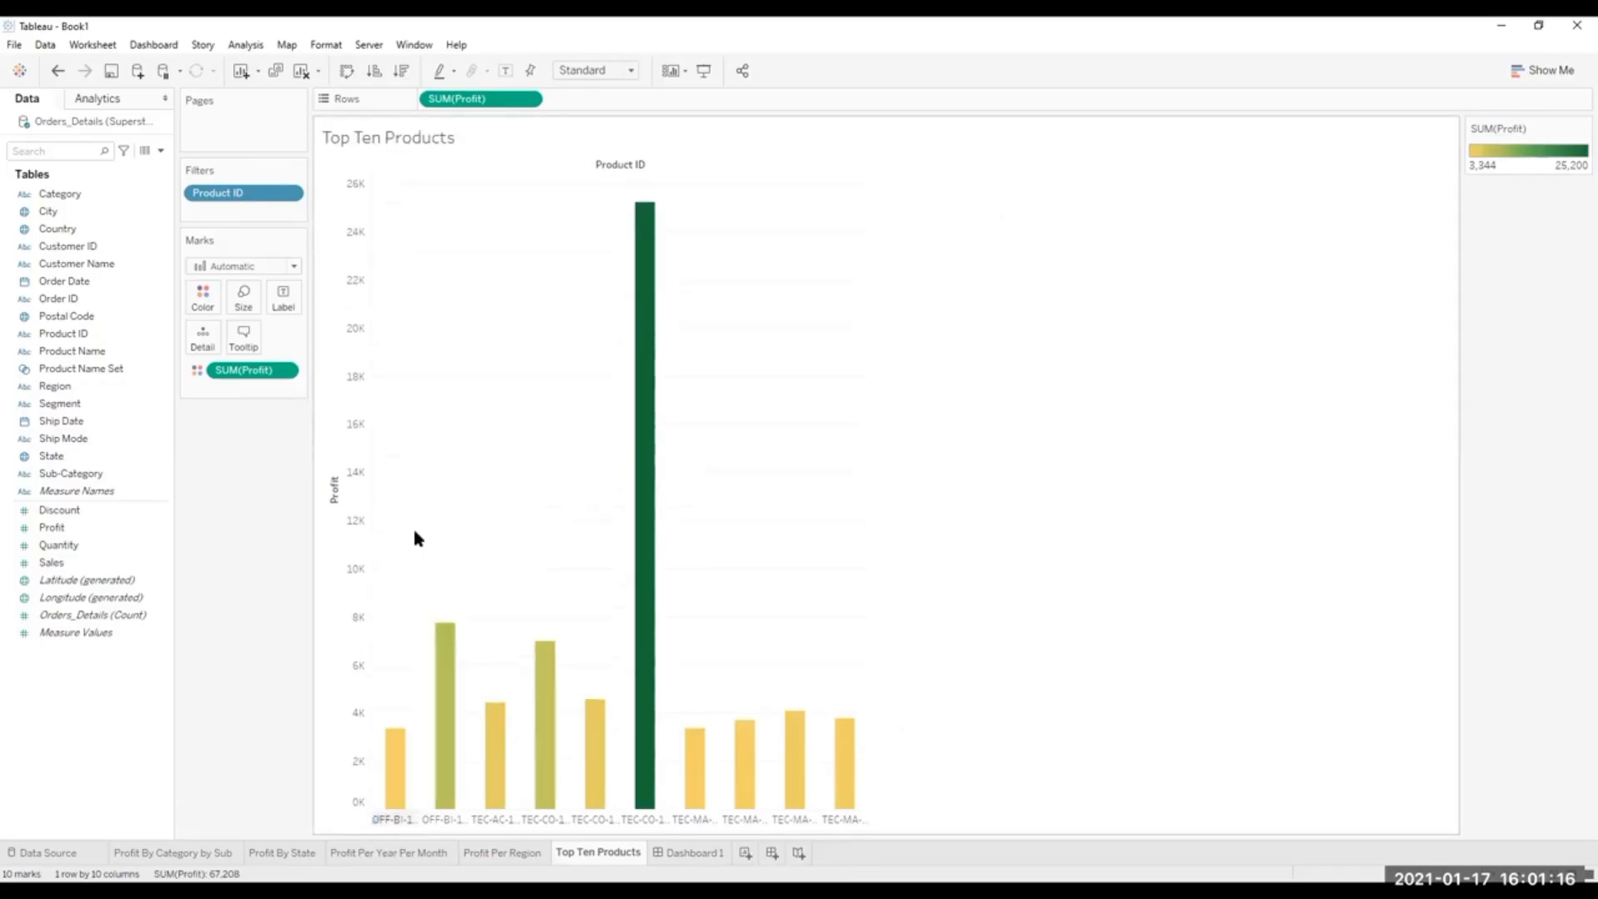
pyautogui.click(402, 819)
pyautogui.rightClick(403, 819)
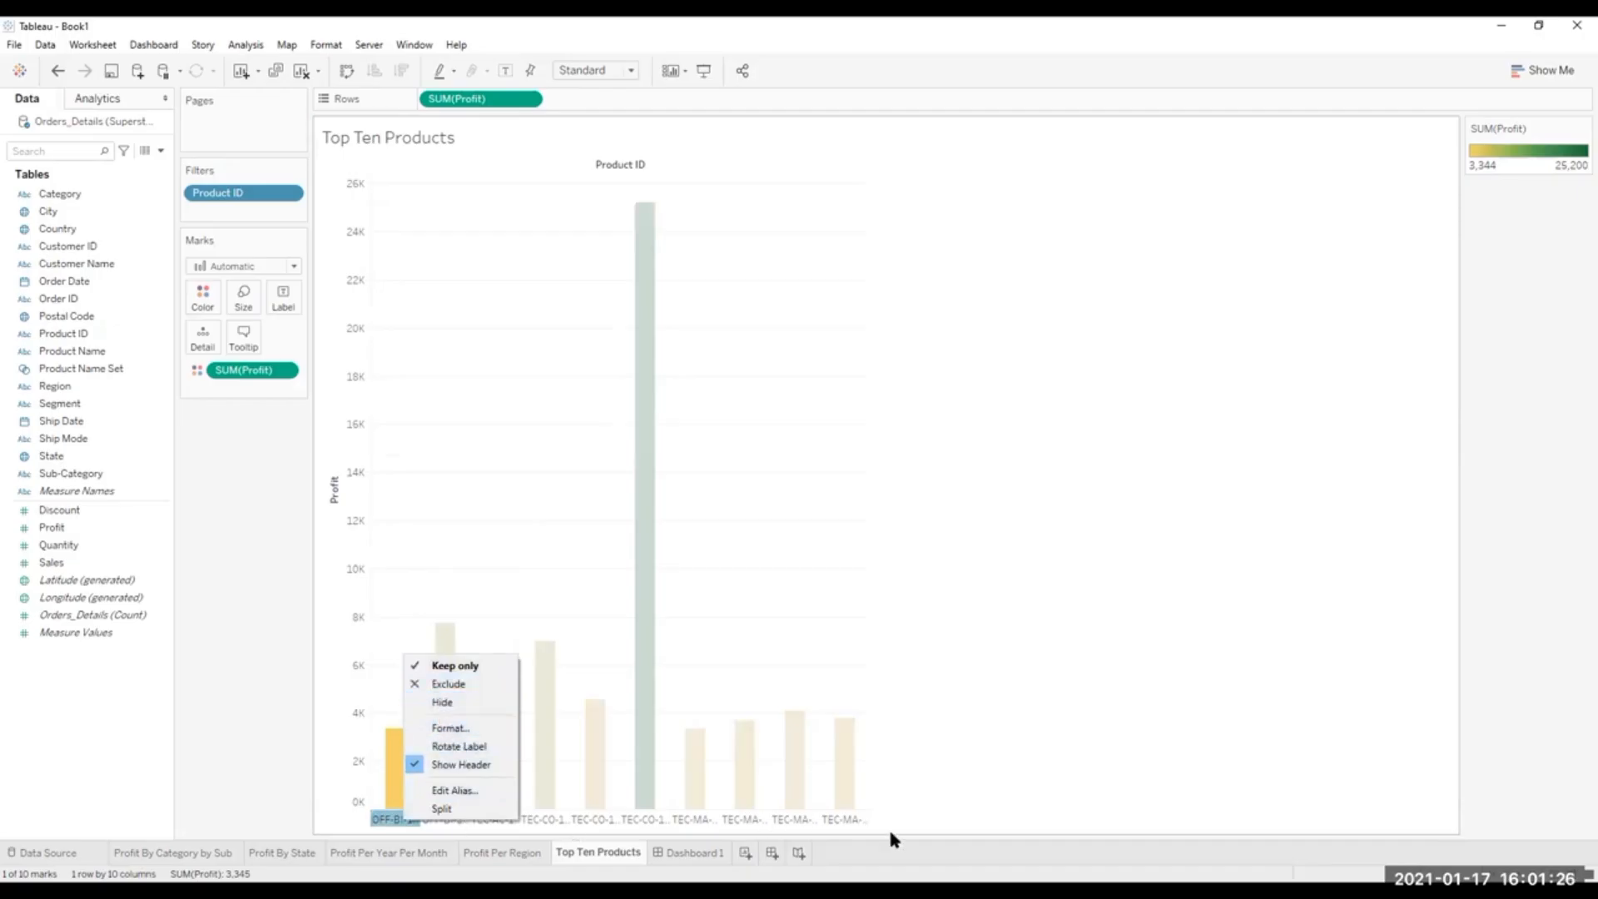
pyautogui.click(861, 819)
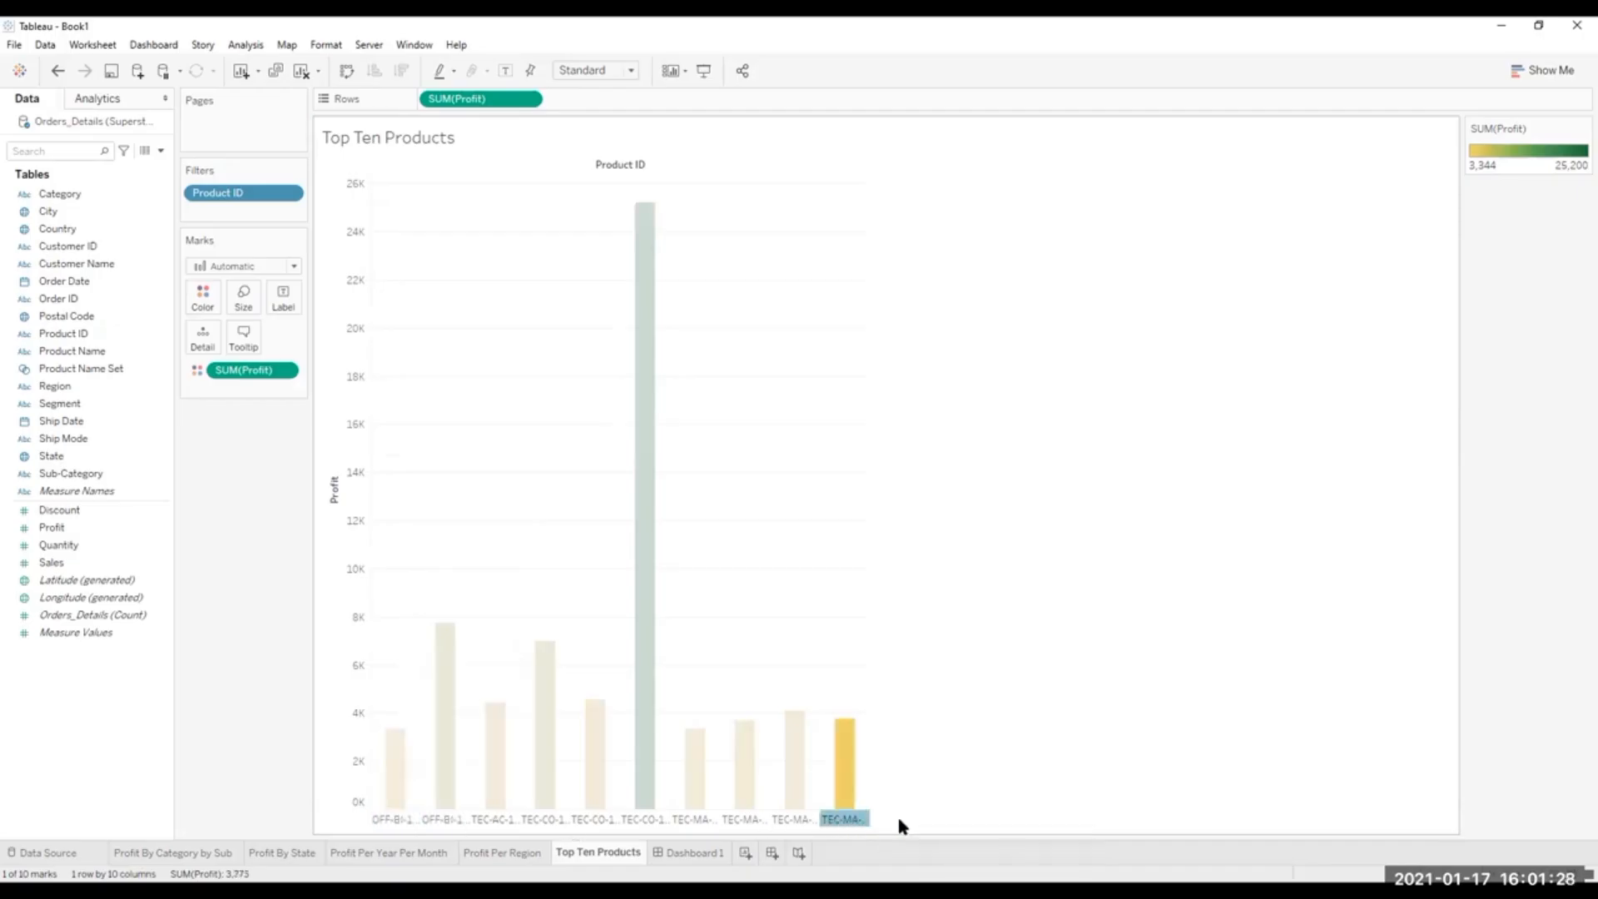
# Try hiding the first Product ID in the Top Ten Products chart and undo it.
pyautogui.click(384, 820)
pyautogui.rightClick(384, 819)
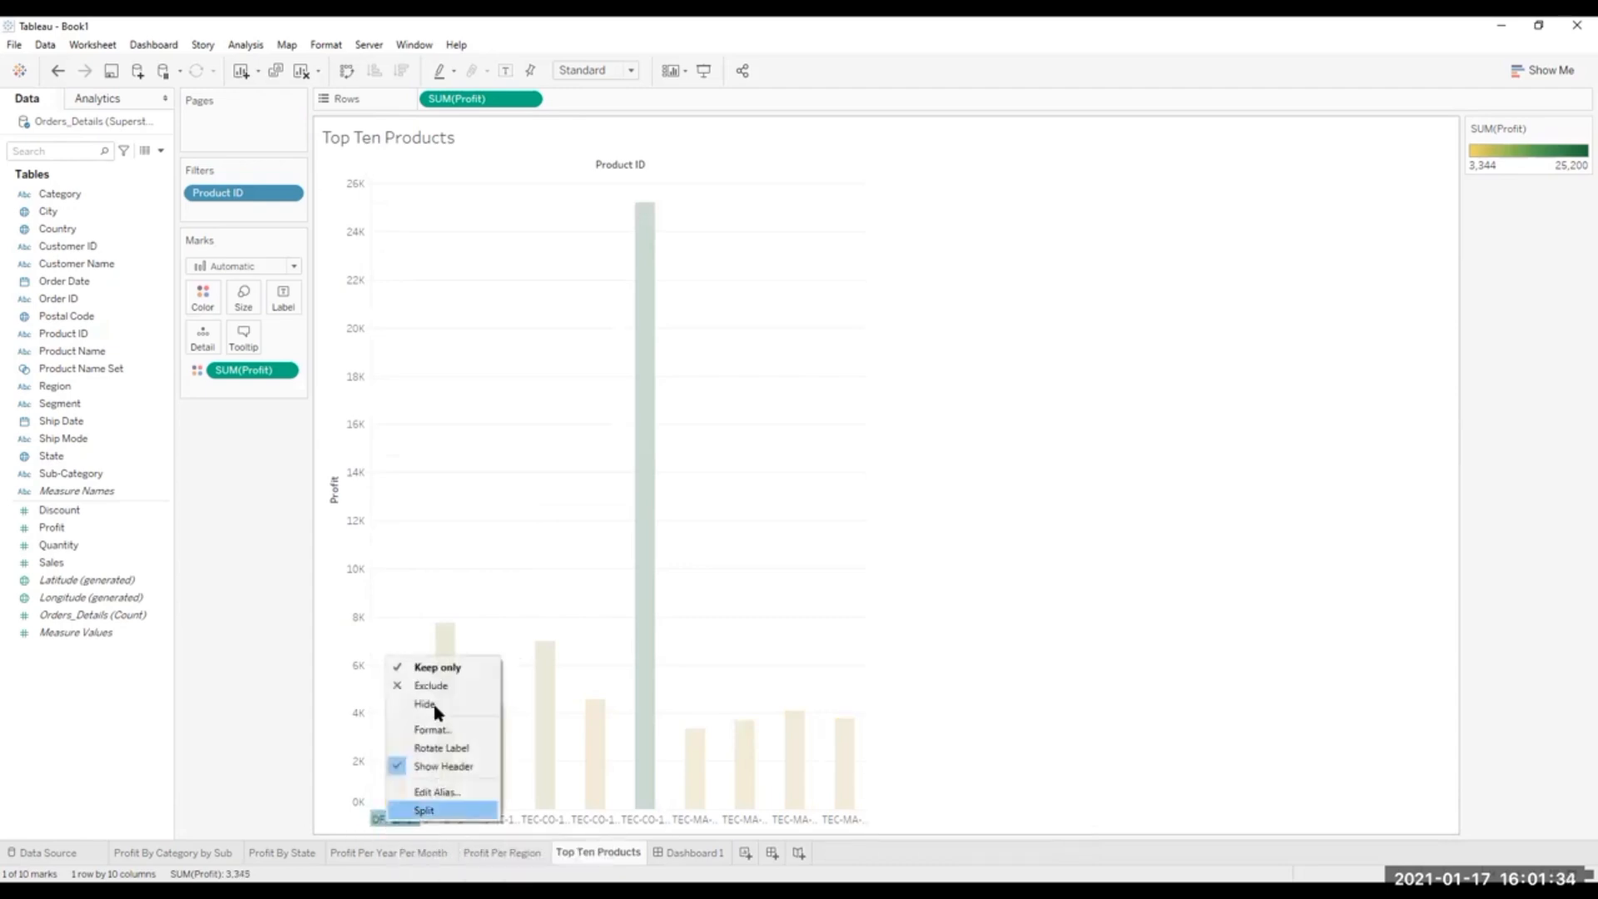
pyautogui.click(422, 696)
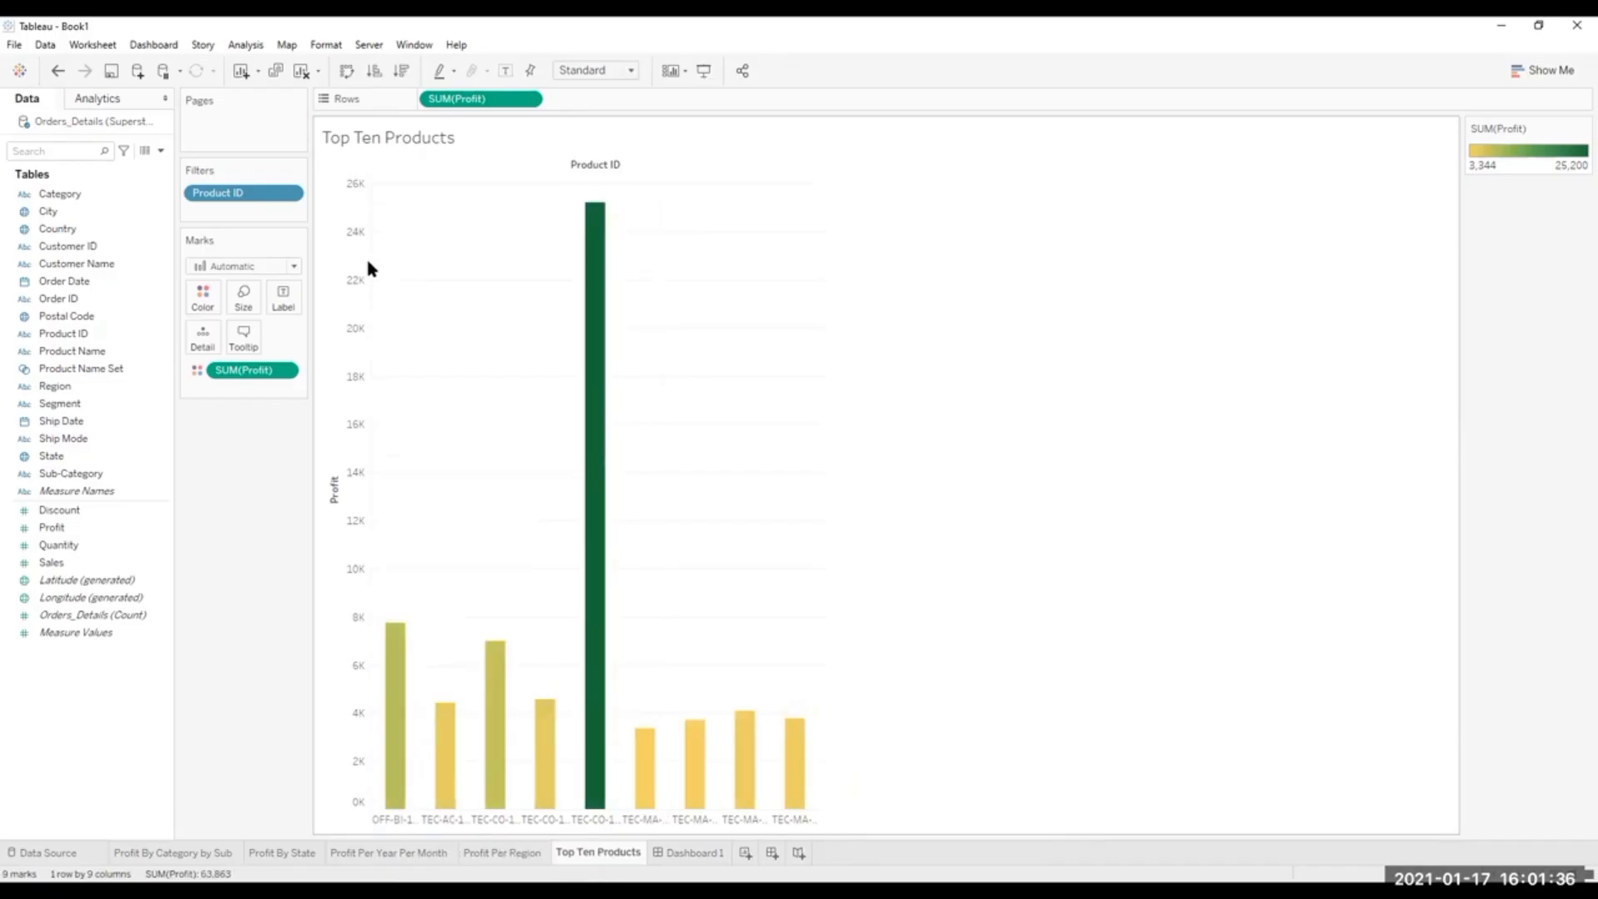
pyautogui.click(58, 71)
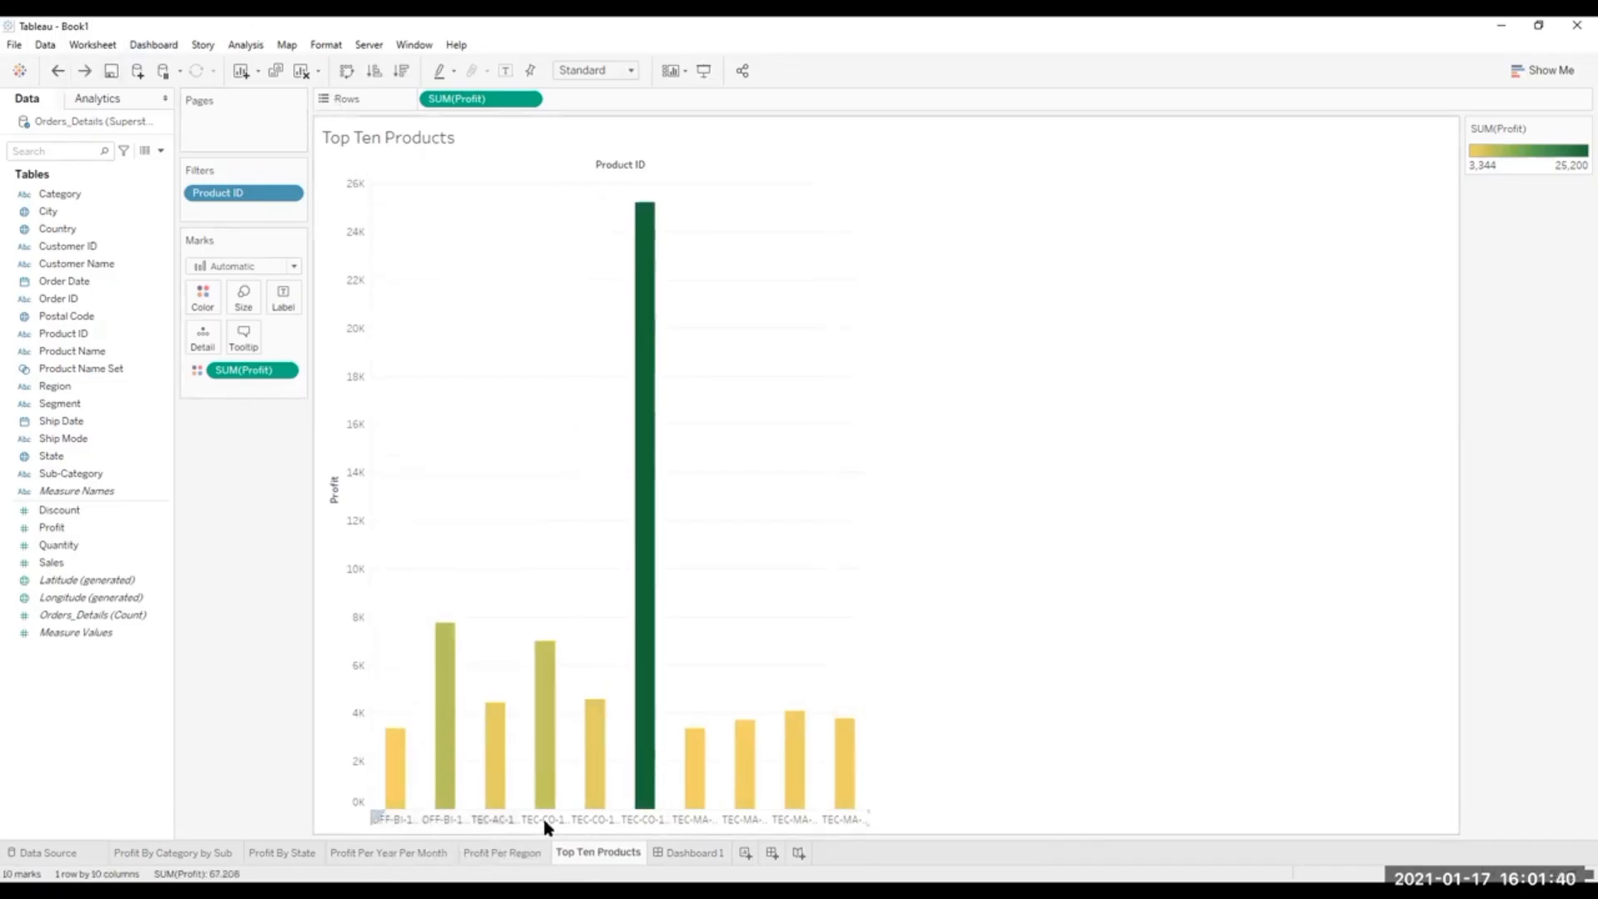
pyautogui.click(864, 819)
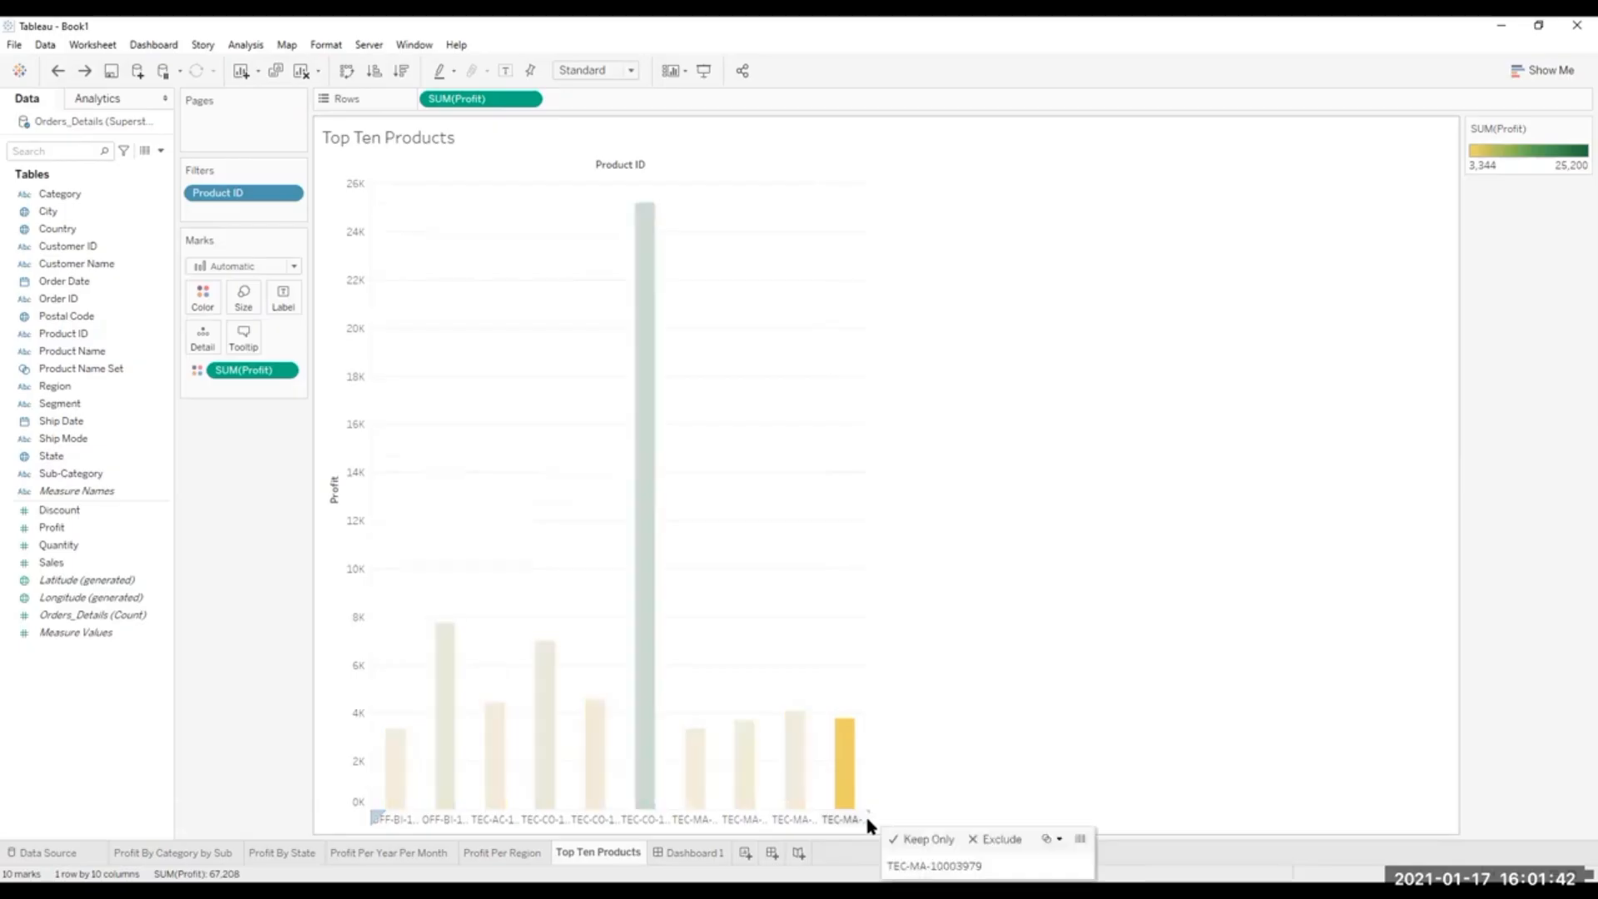
pyautogui.click(950, 815)
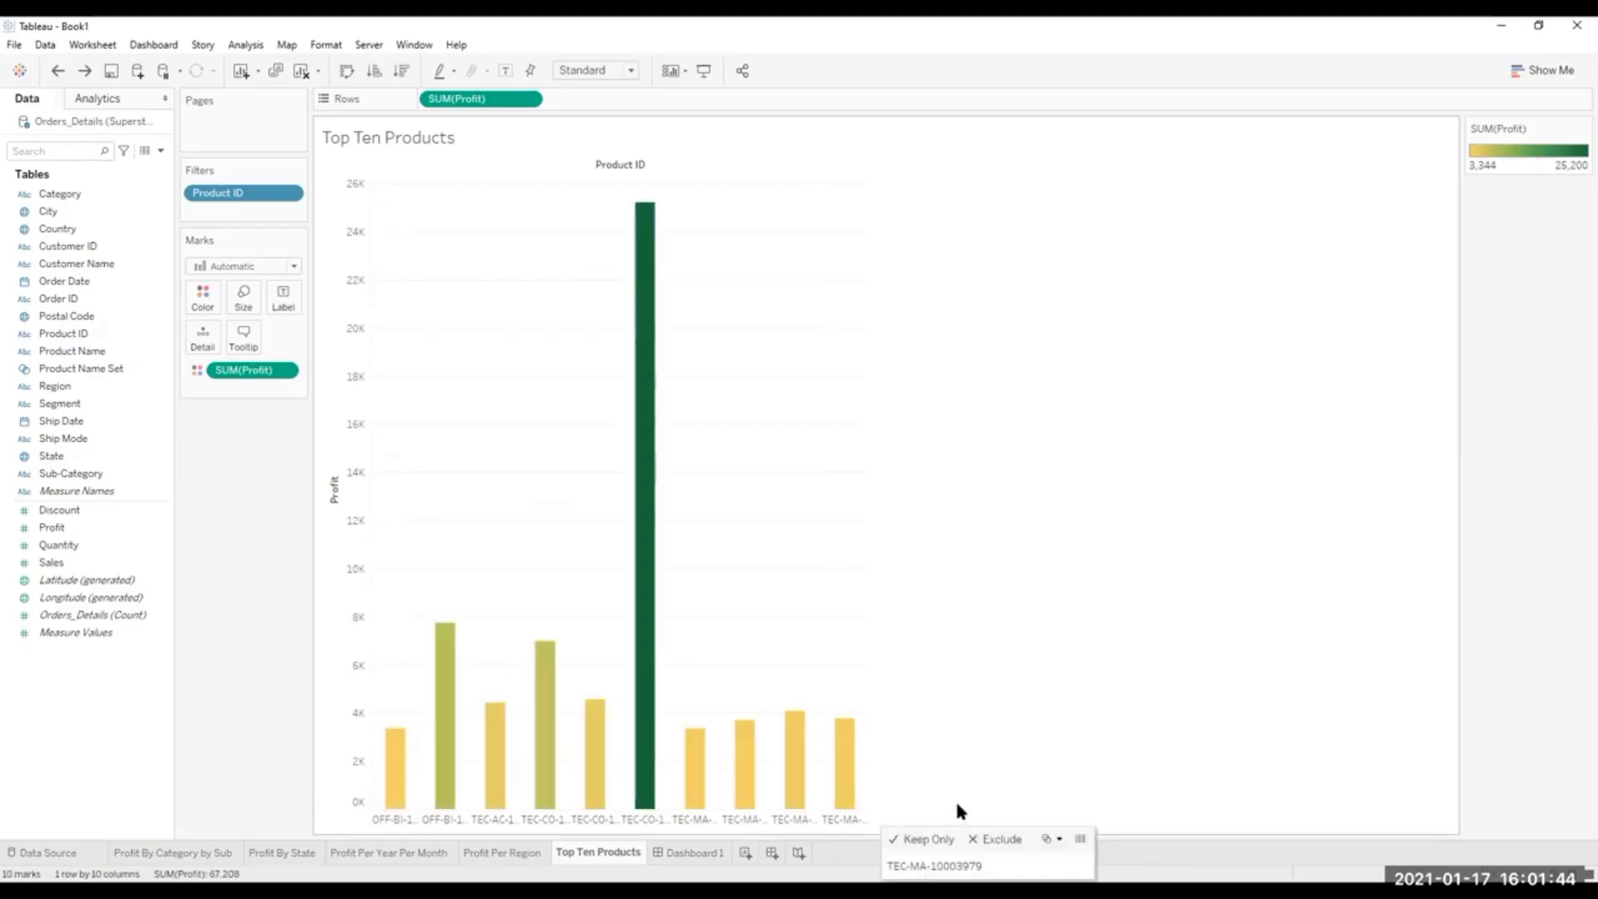
pyautogui.click(581, 820)
pyautogui.rightClick(581, 820)
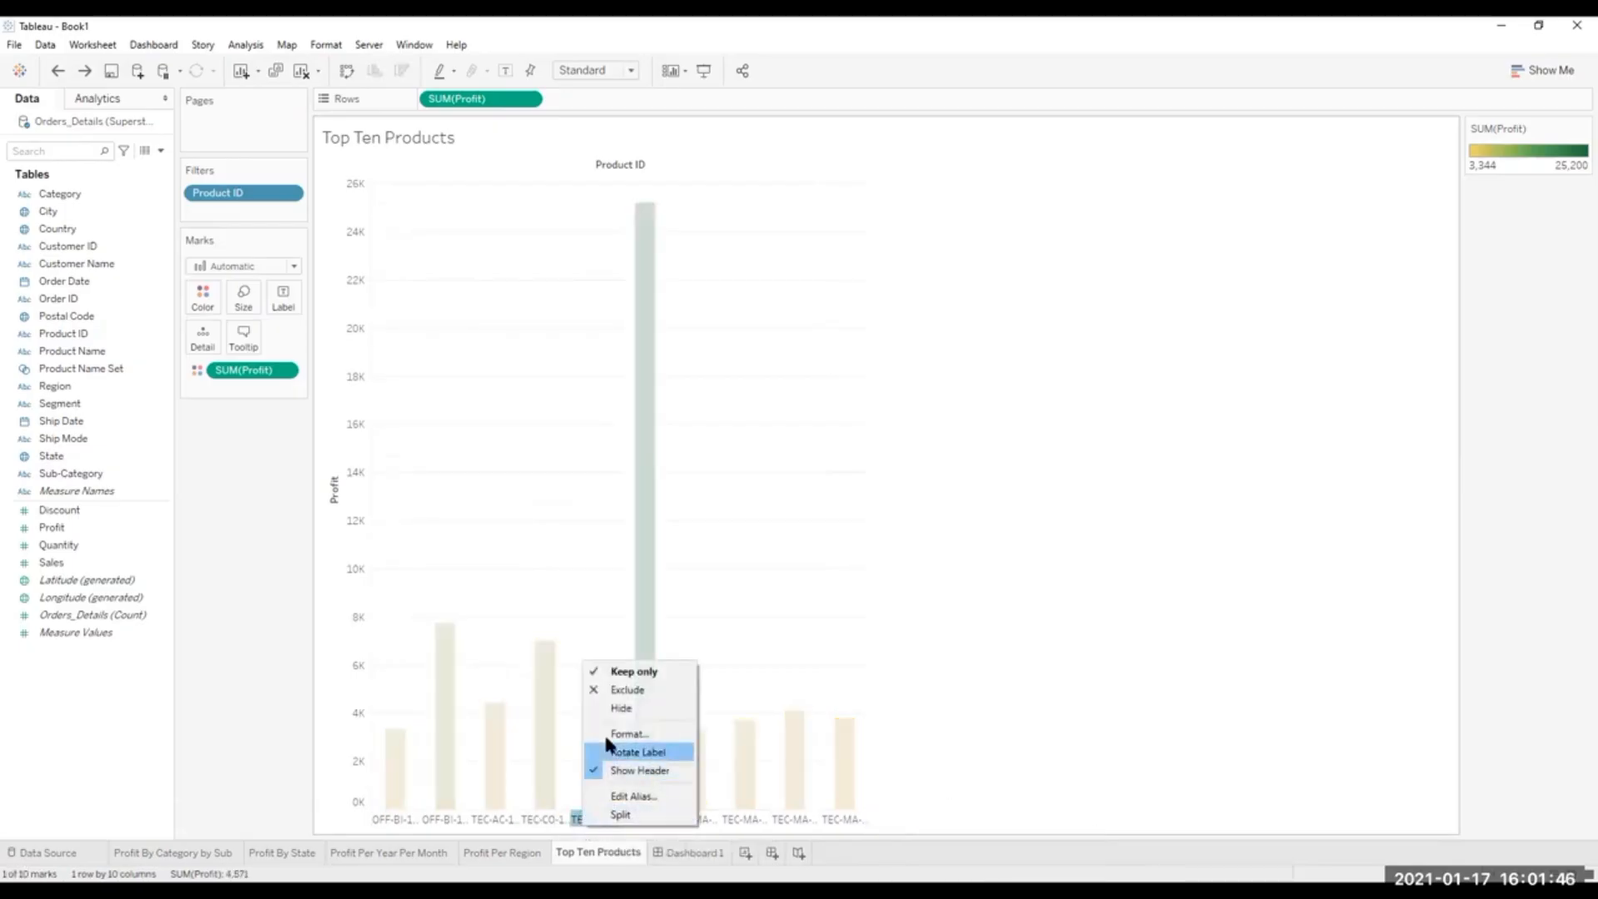
pyautogui.click(1120, 638)
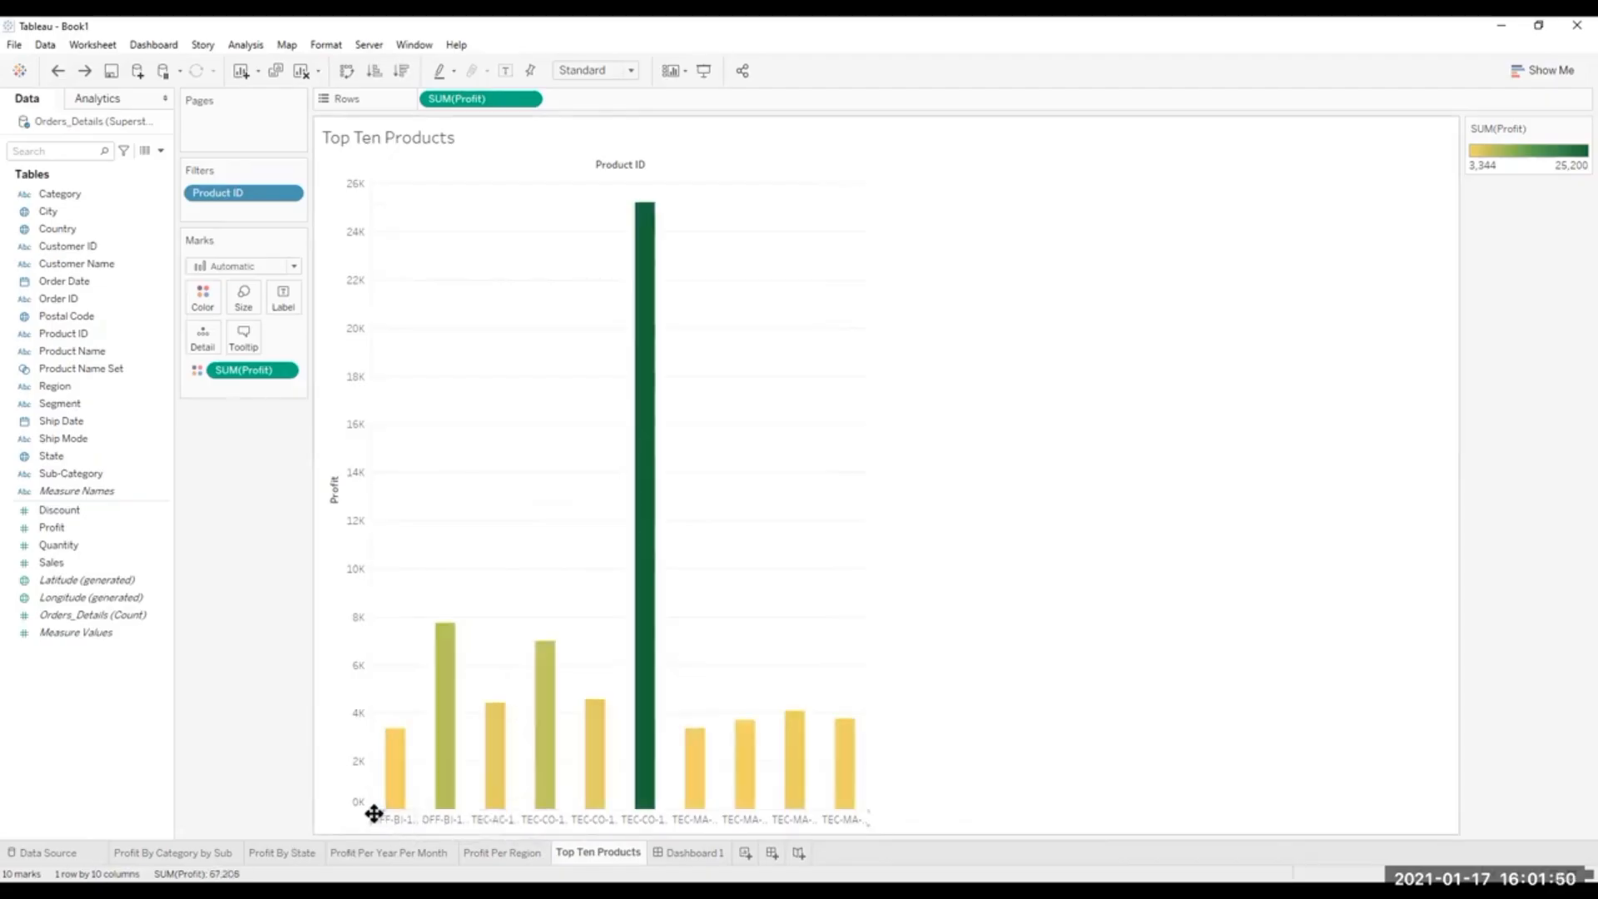
pyautogui.rightClick(374, 813)
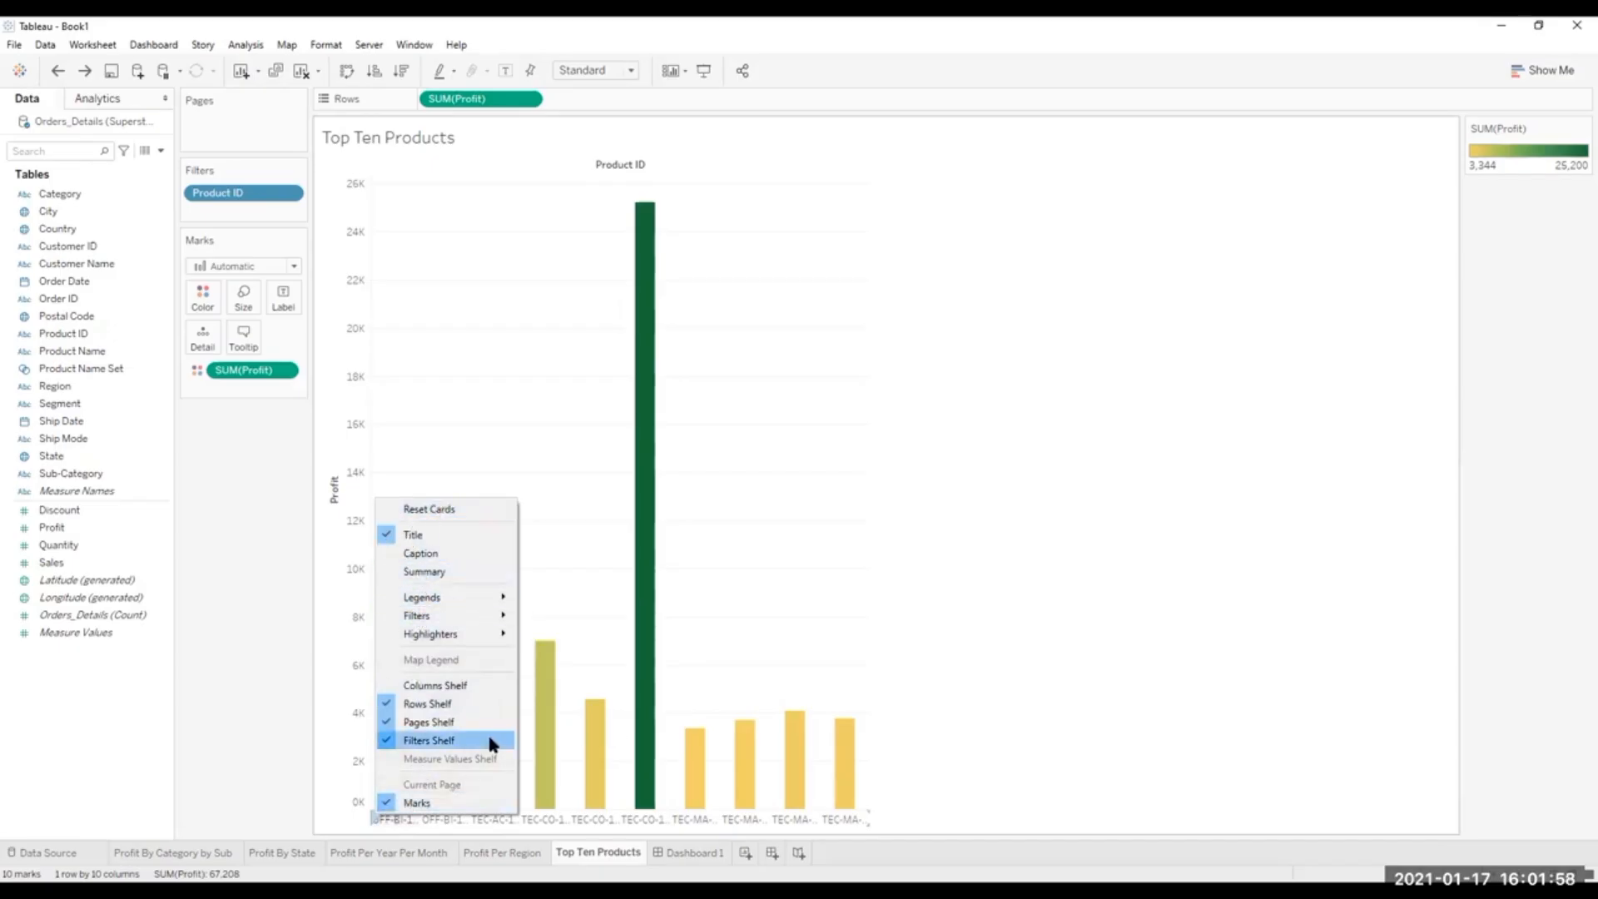
pyautogui.click(1069, 678)
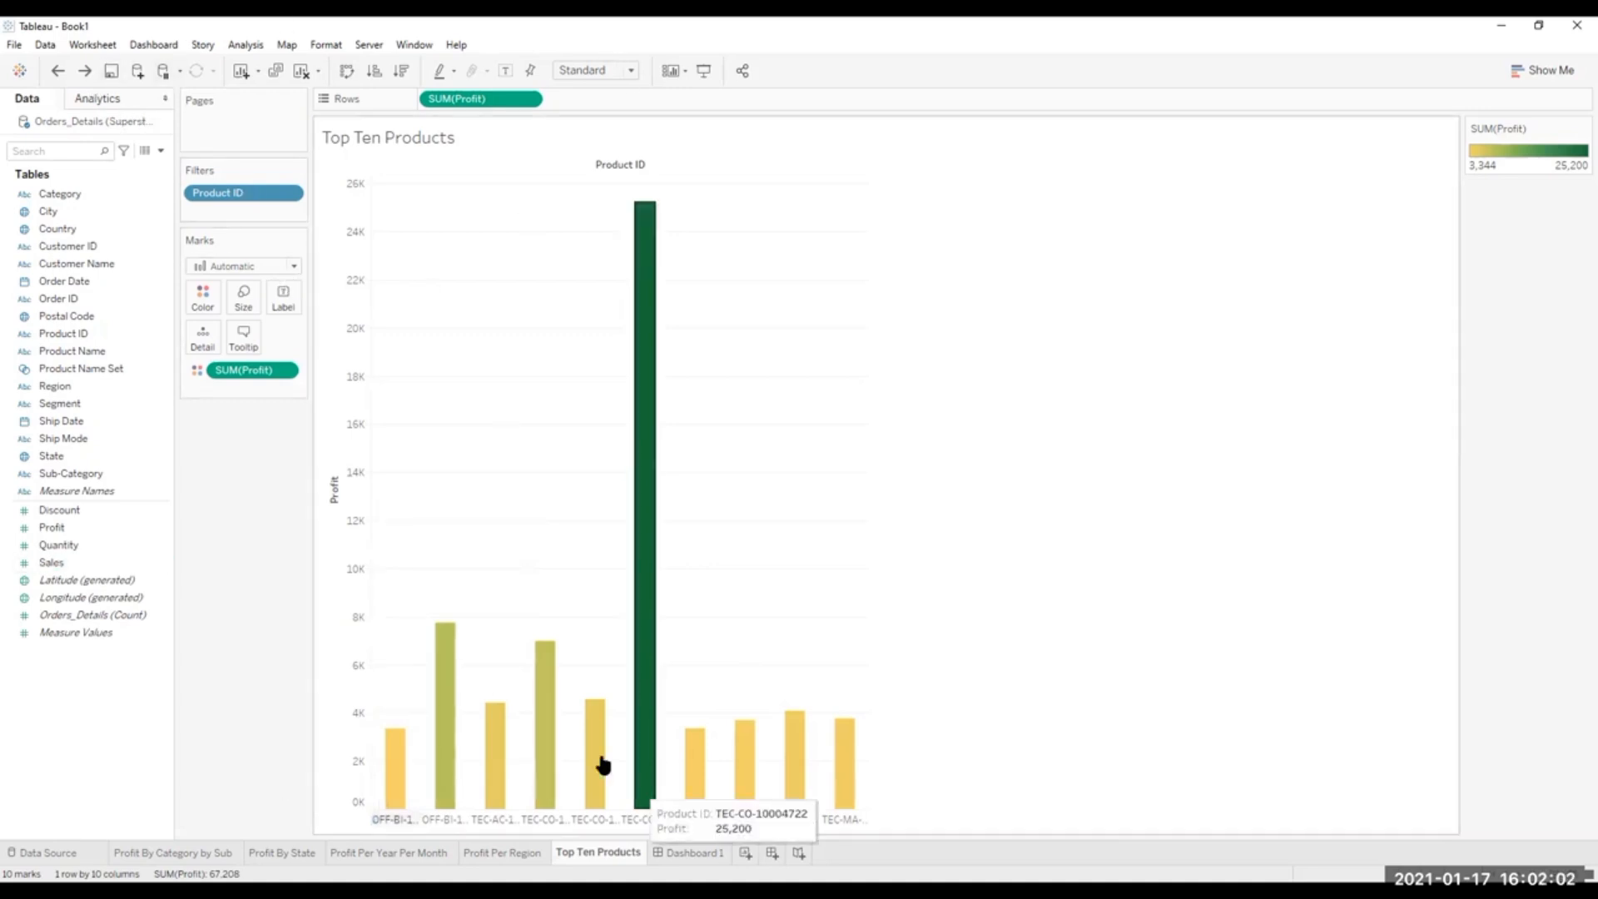
pyautogui.click(866, 819)
pyautogui.click(896, 805)
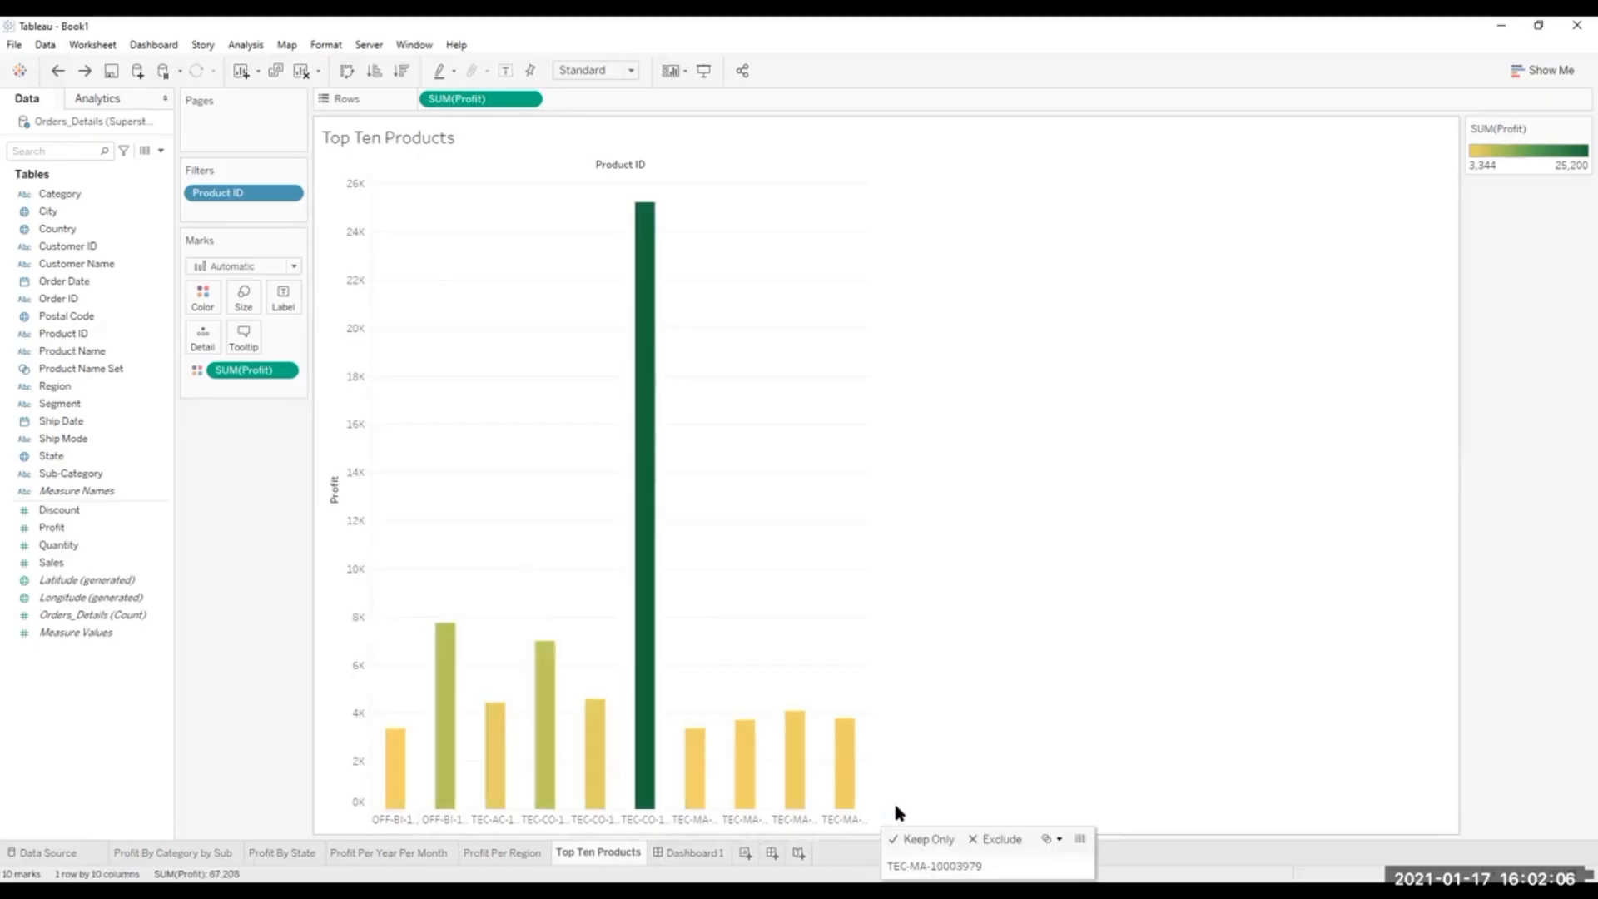
pyautogui.click(372, 818)
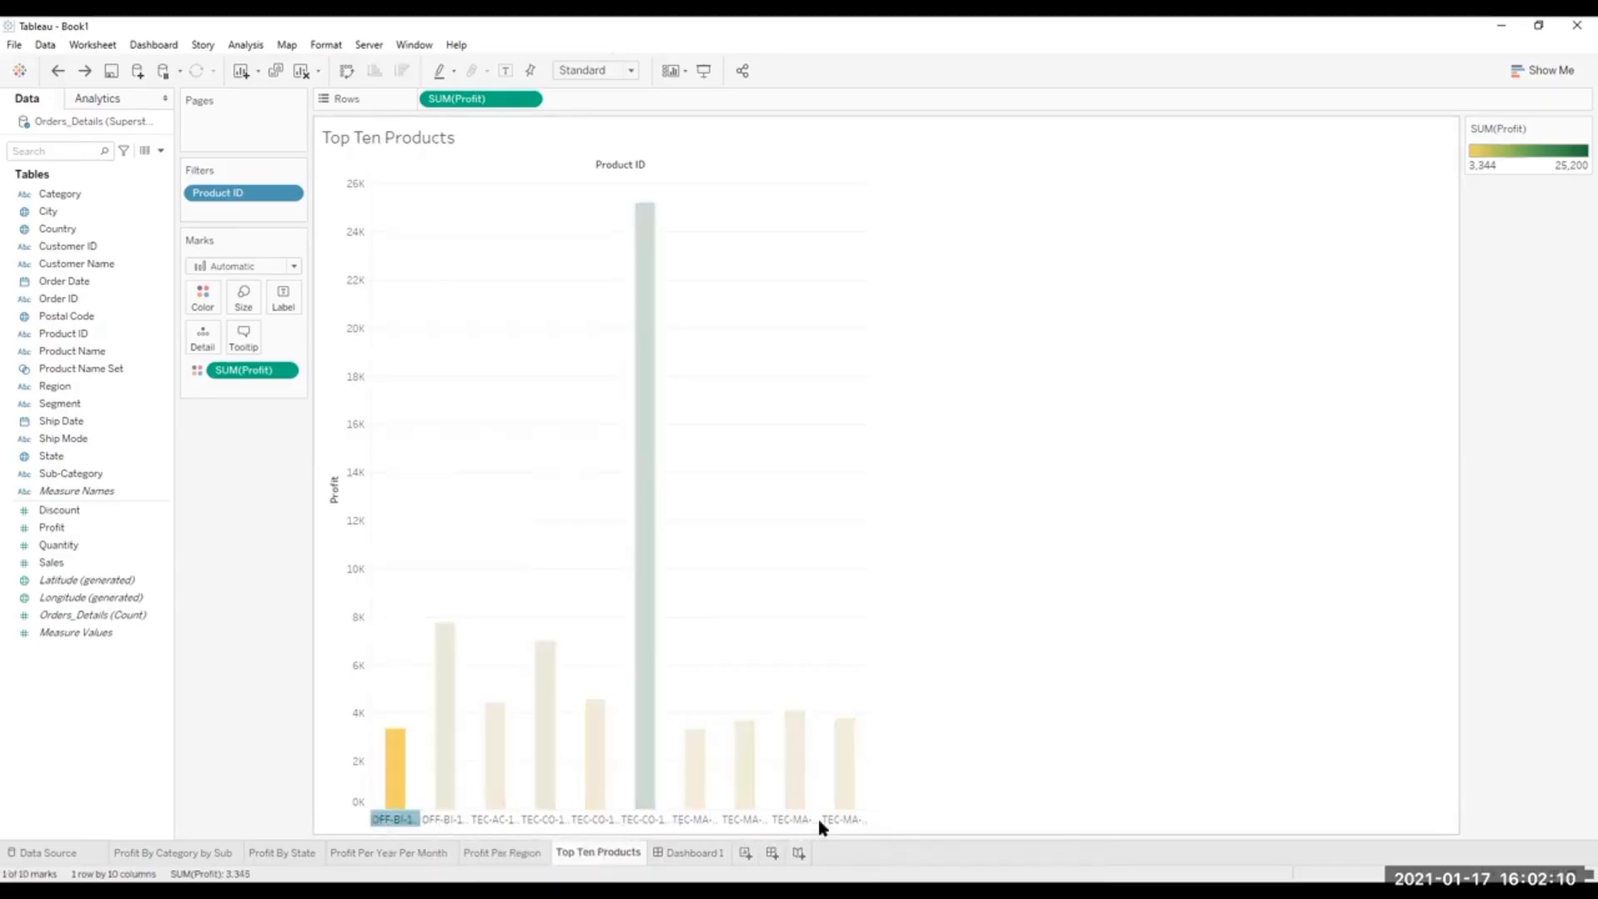
pyautogui.click(870, 822)
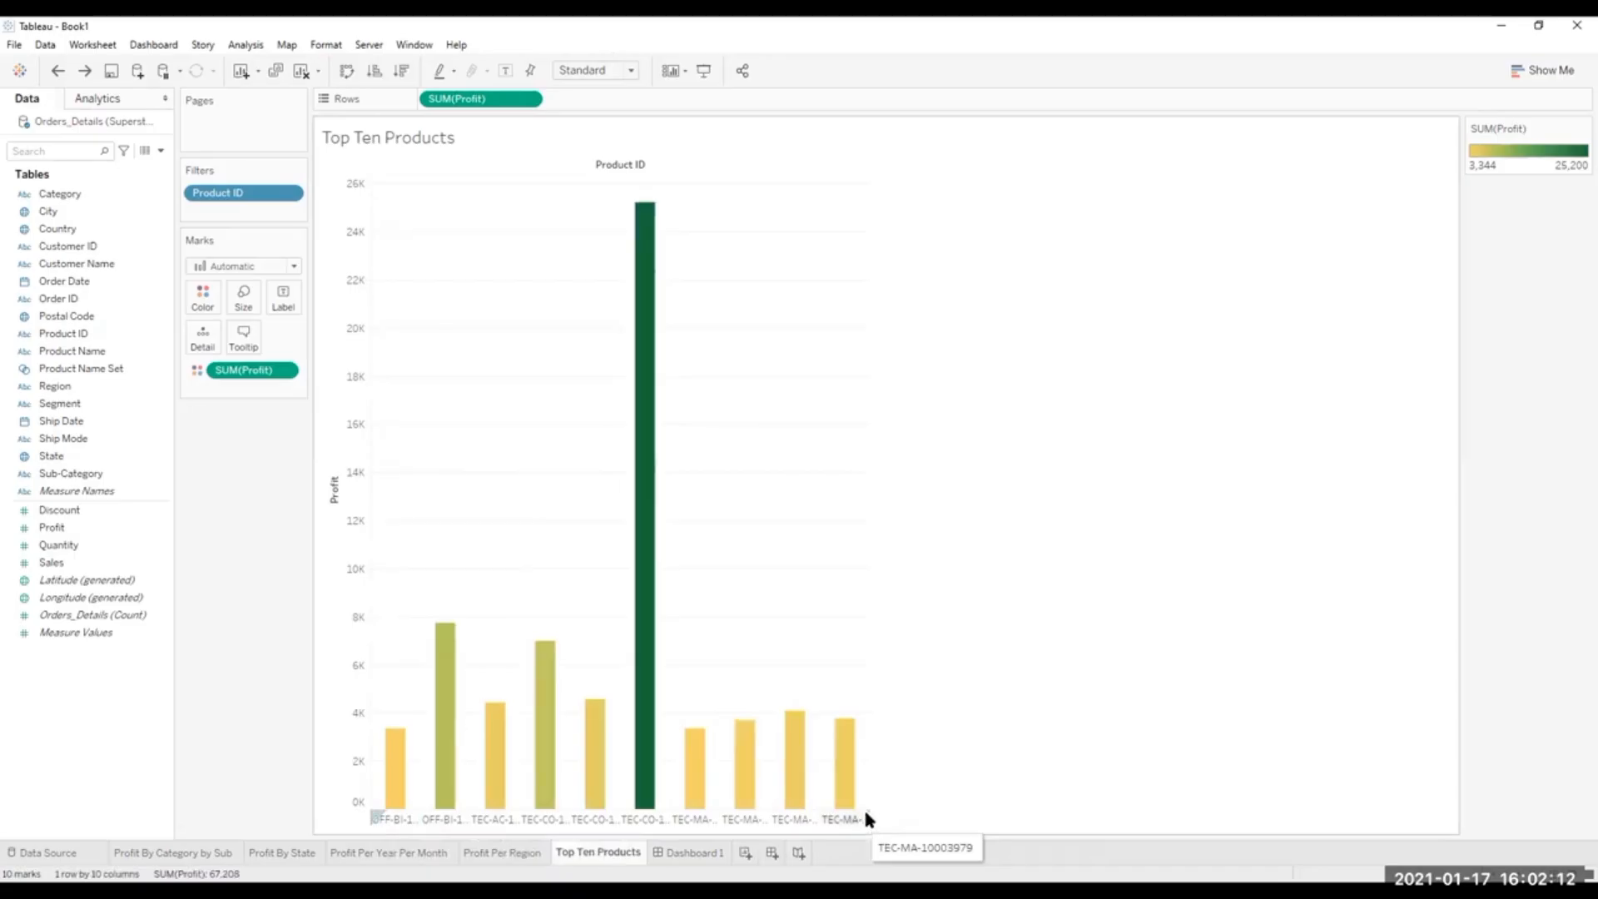
pyautogui.rightClick(865, 813)
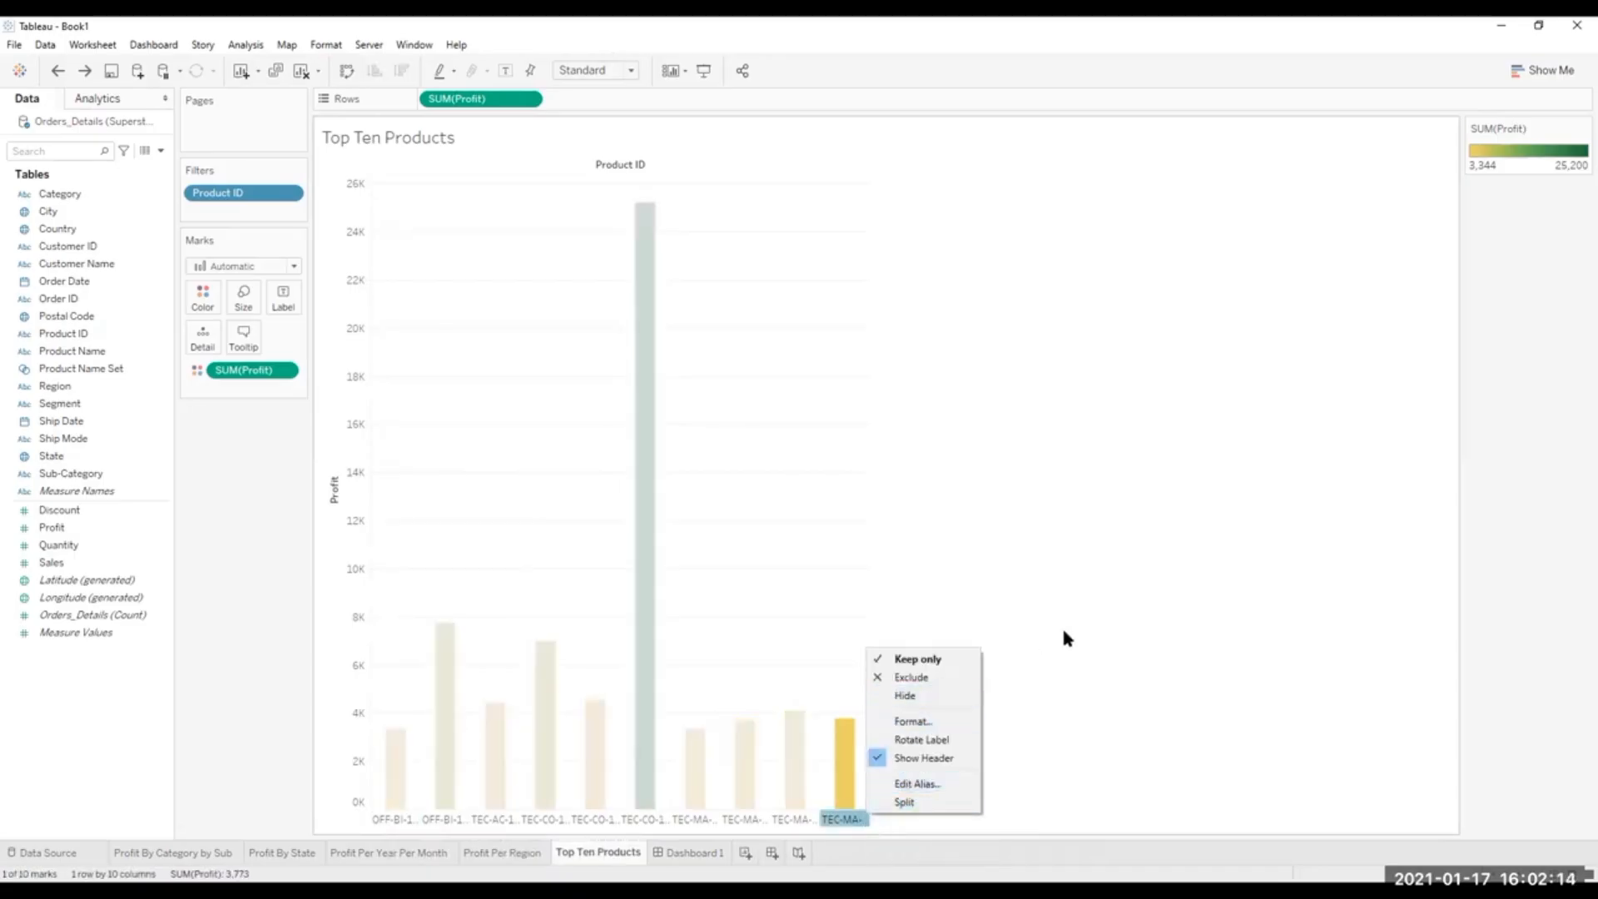
pyautogui.click(1032, 726)
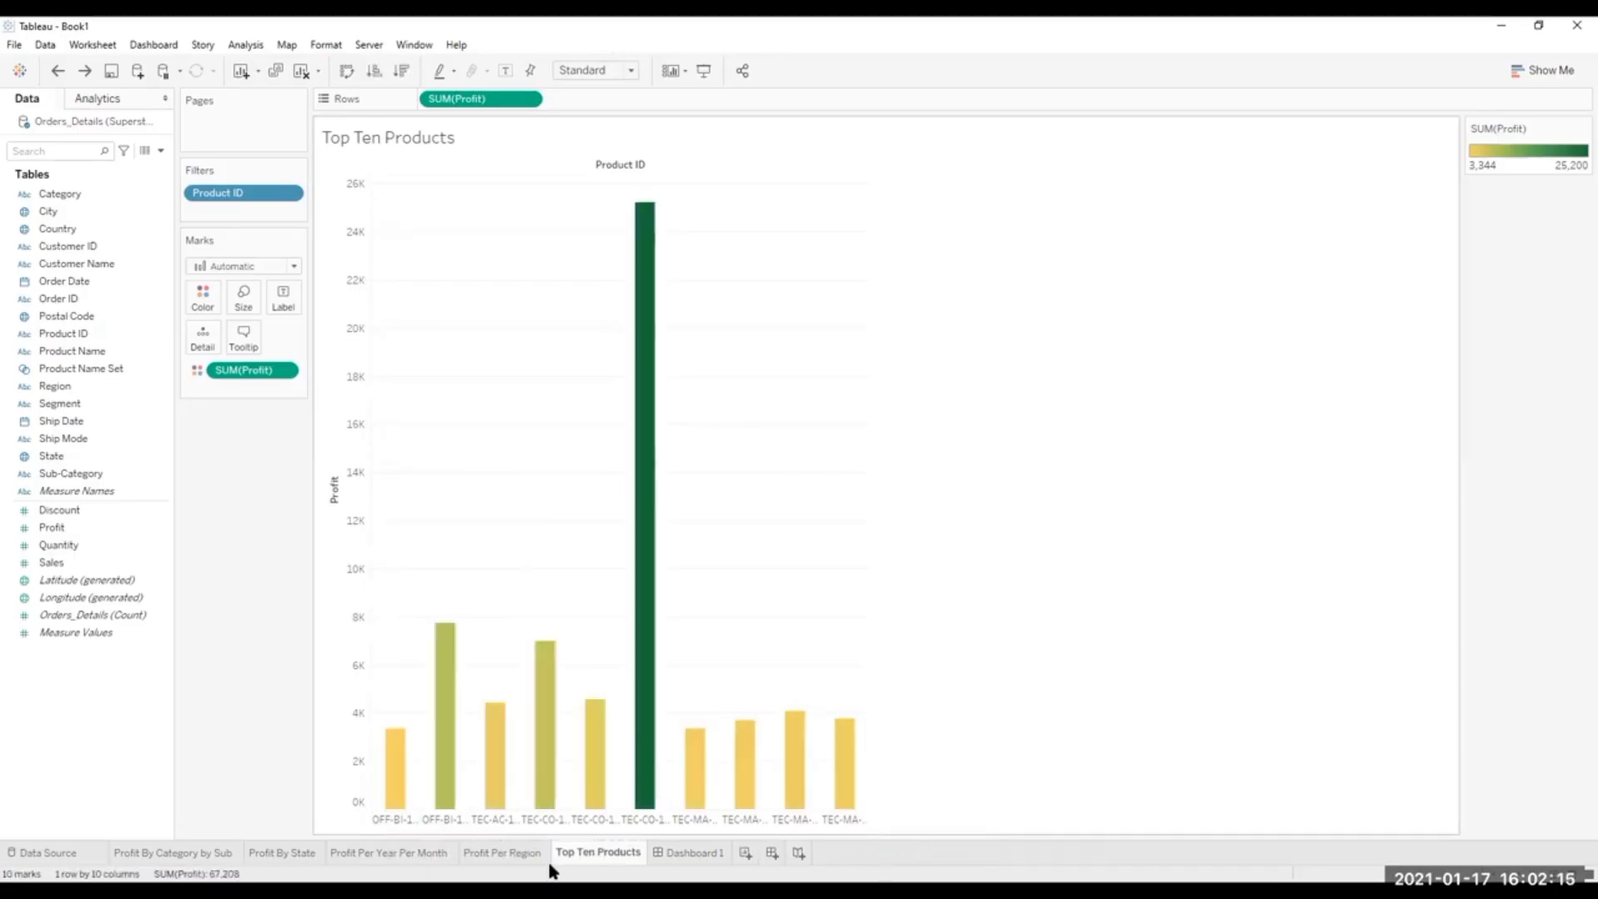
pyautogui.rightClick(375, 815)
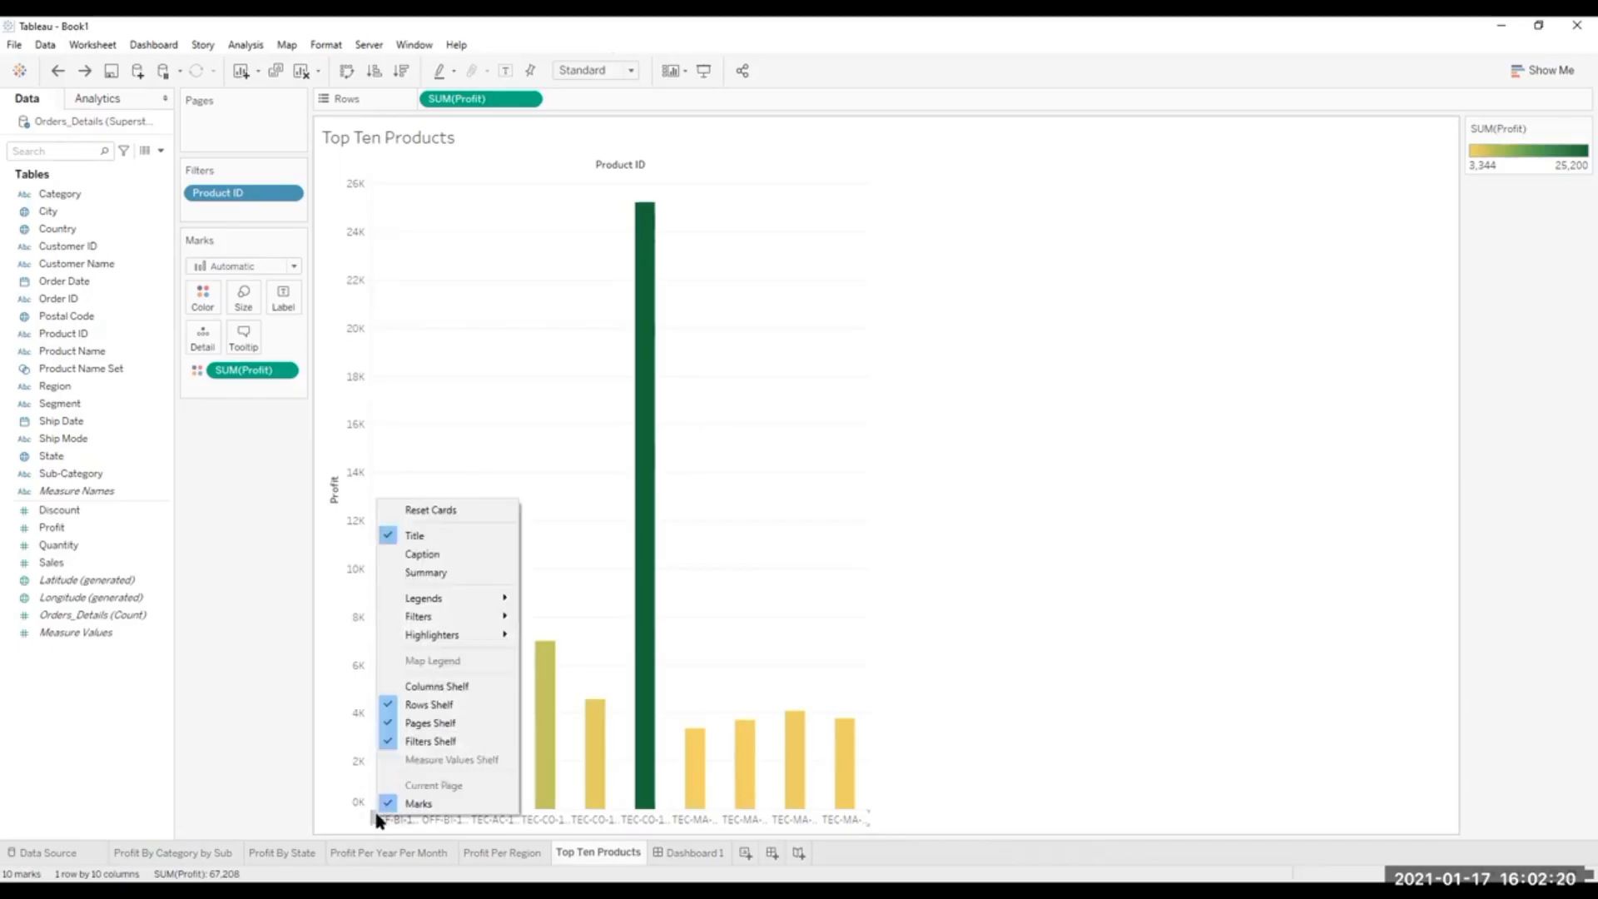
pyautogui.click(1240, 609)
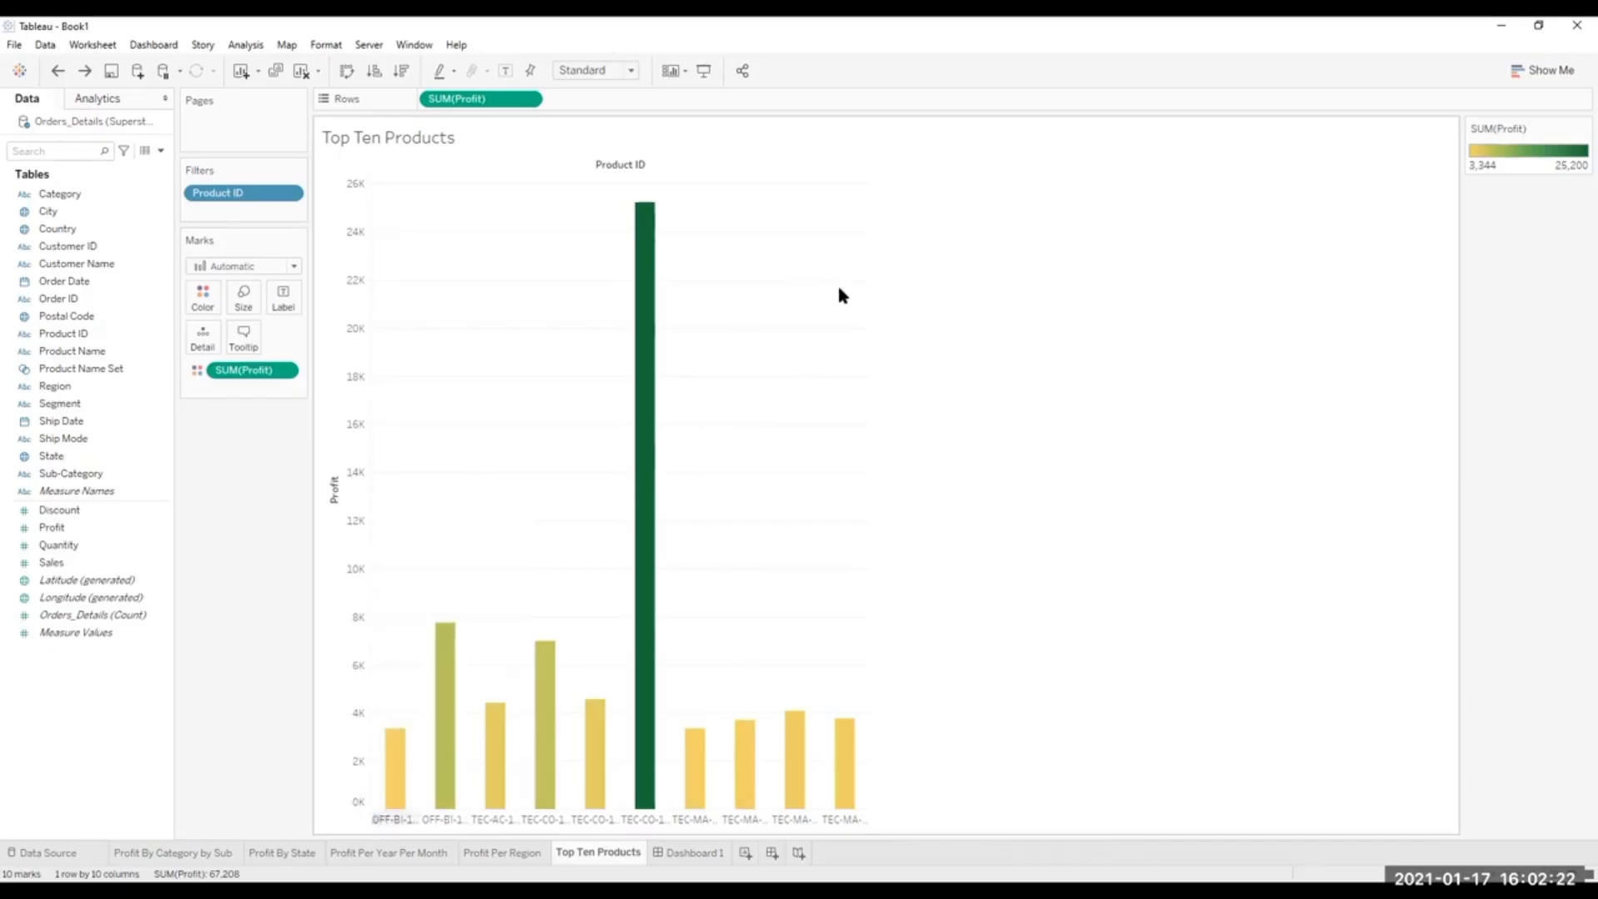
# Place the Profit Per Year Per Month sheet on Dashboard 1 beside the Profit Per Region pie and remove its Profit legend.
pyautogui.click(696, 851)
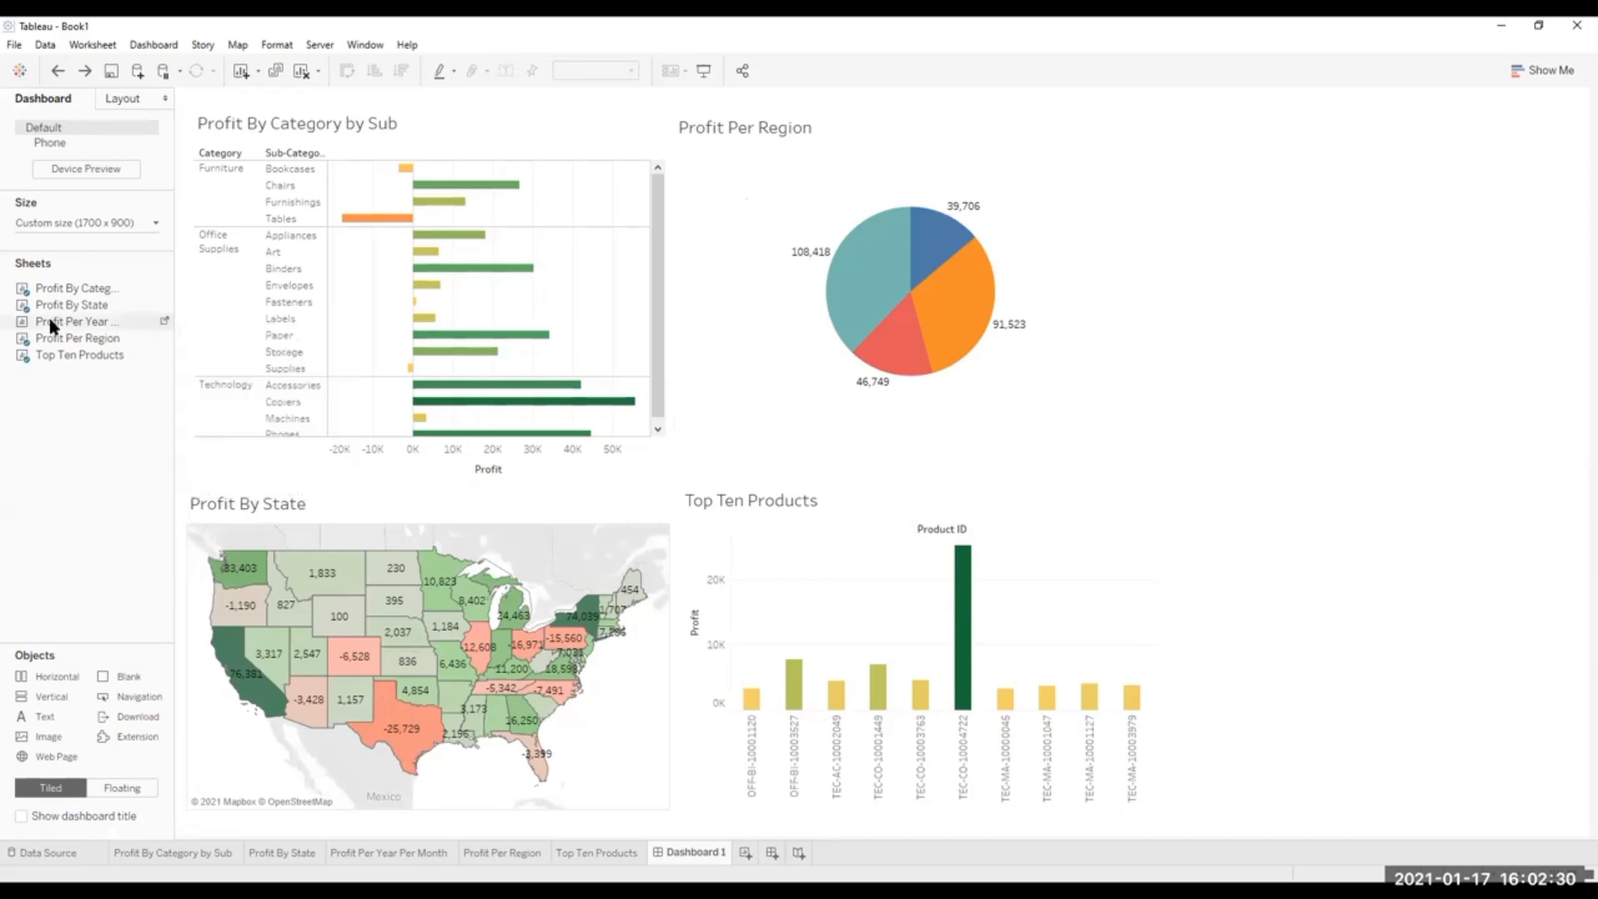
pyautogui.moveTo(48, 321); pyautogui.dragTo(60, 433)
pyautogui.moveTo(50, 322)
pyautogui.mouseDown()
pyautogui.moveTo(250, 356)
pyautogui.moveTo(1194, 367)
pyautogui.moveTo(1311, 323)
pyautogui.moveTo(46, 394)
pyautogui.mouseUp()
pyautogui.moveTo(50, 322); pyautogui.dragTo(1101, 99)
pyautogui.click(1011, 121)
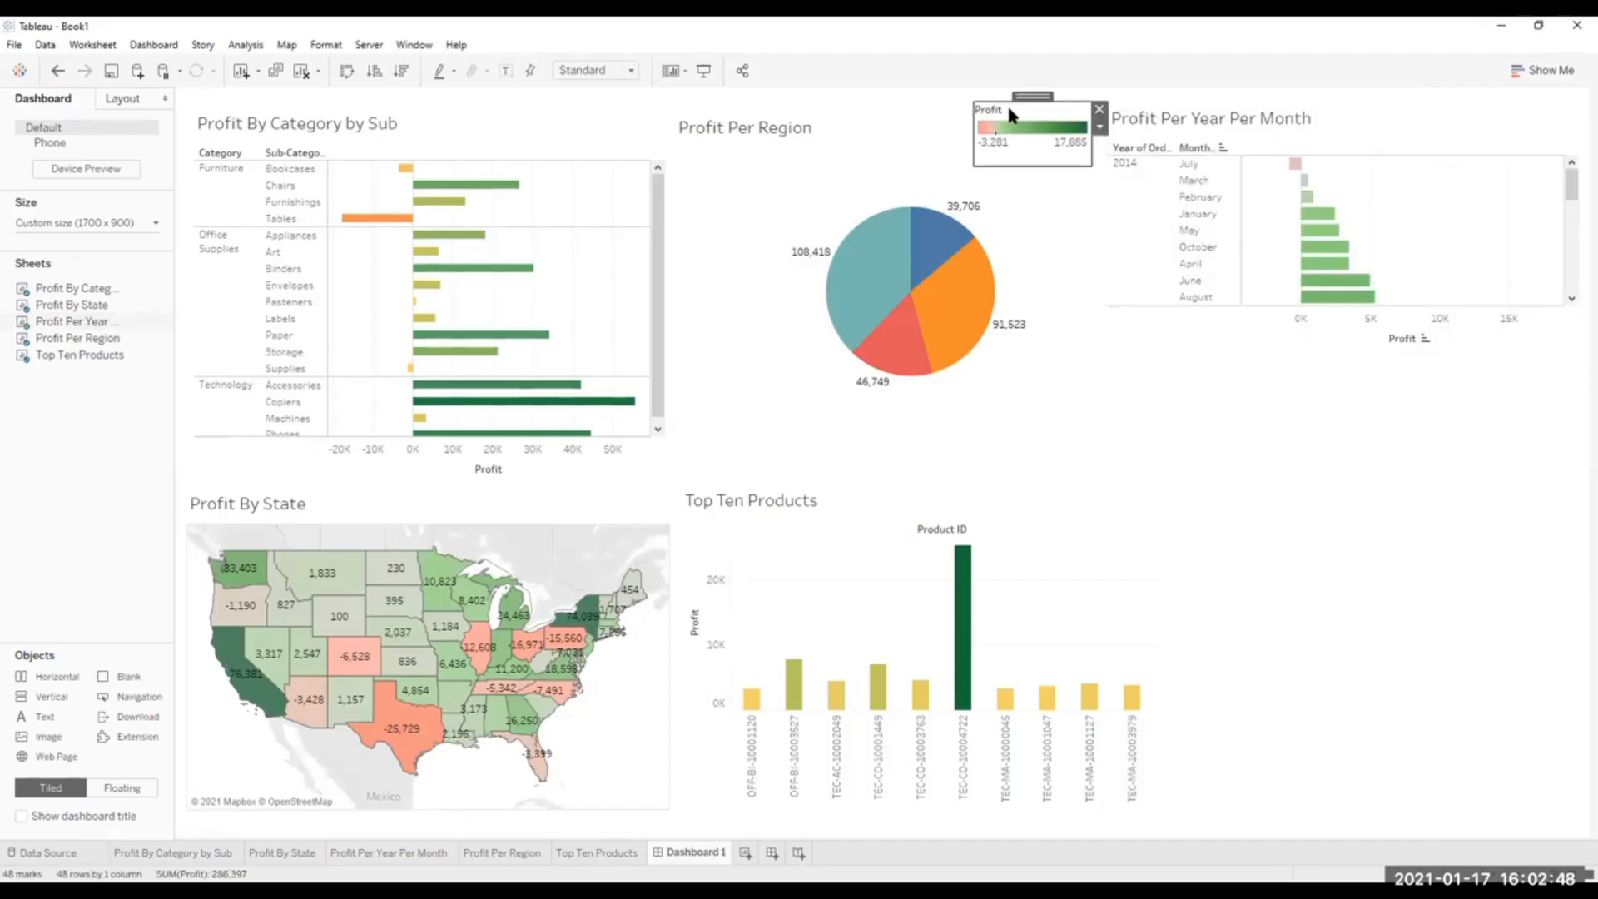
pyautogui.click(1101, 111)
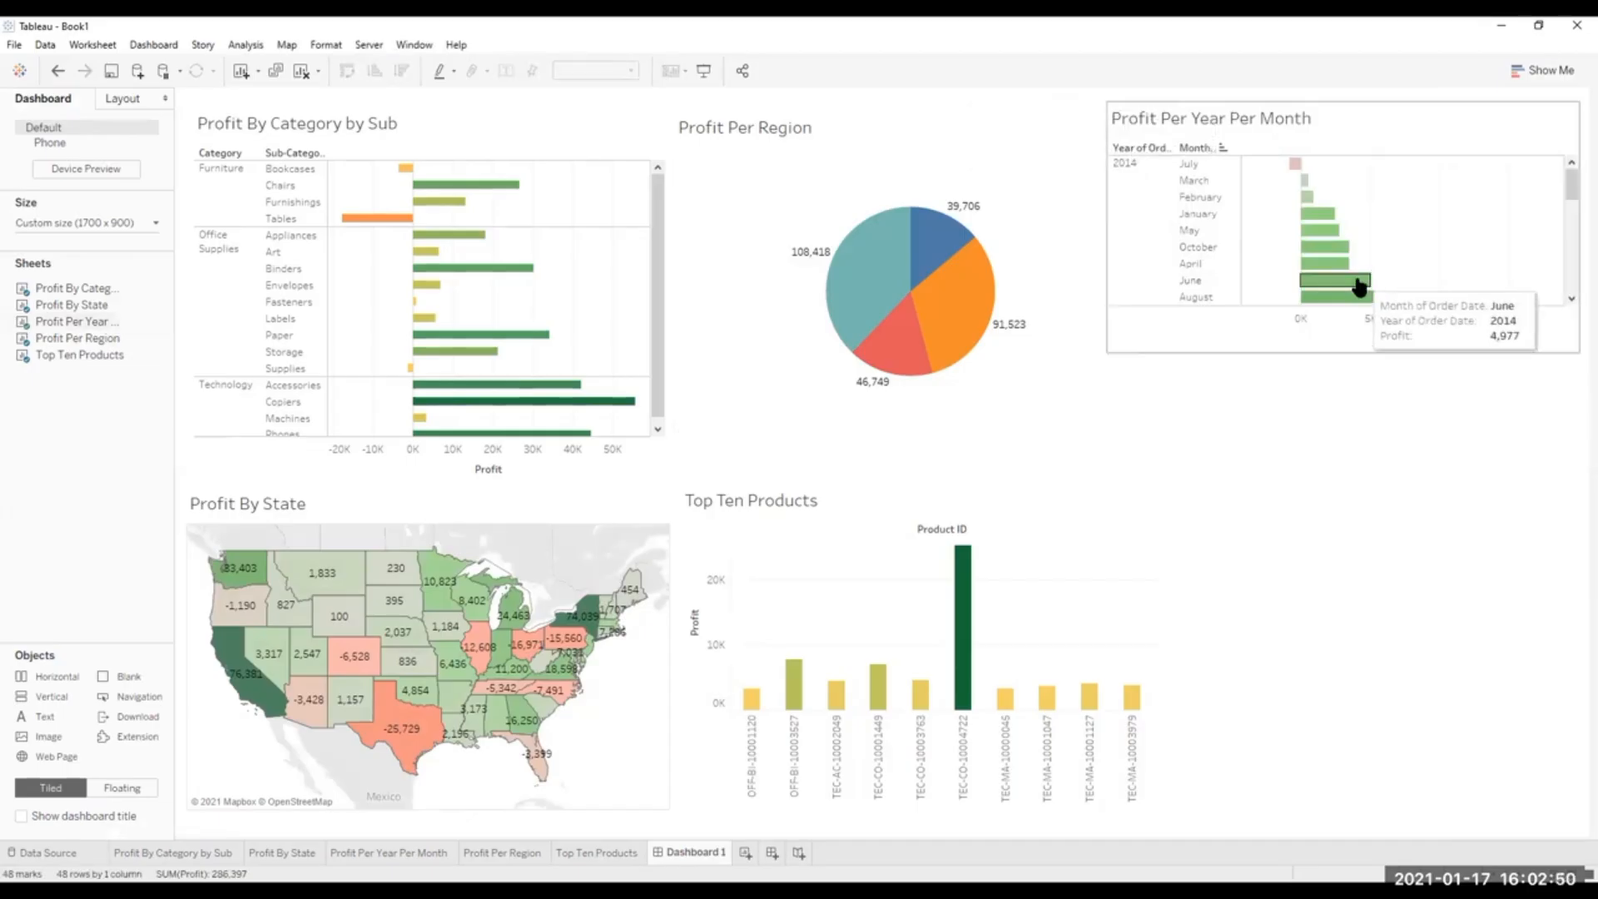
# Extend the Profit Per Year Per Month sheet down to the dashboard's lower edge and remove the sheet from the dashboard.
pyautogui.click(1358, 348)
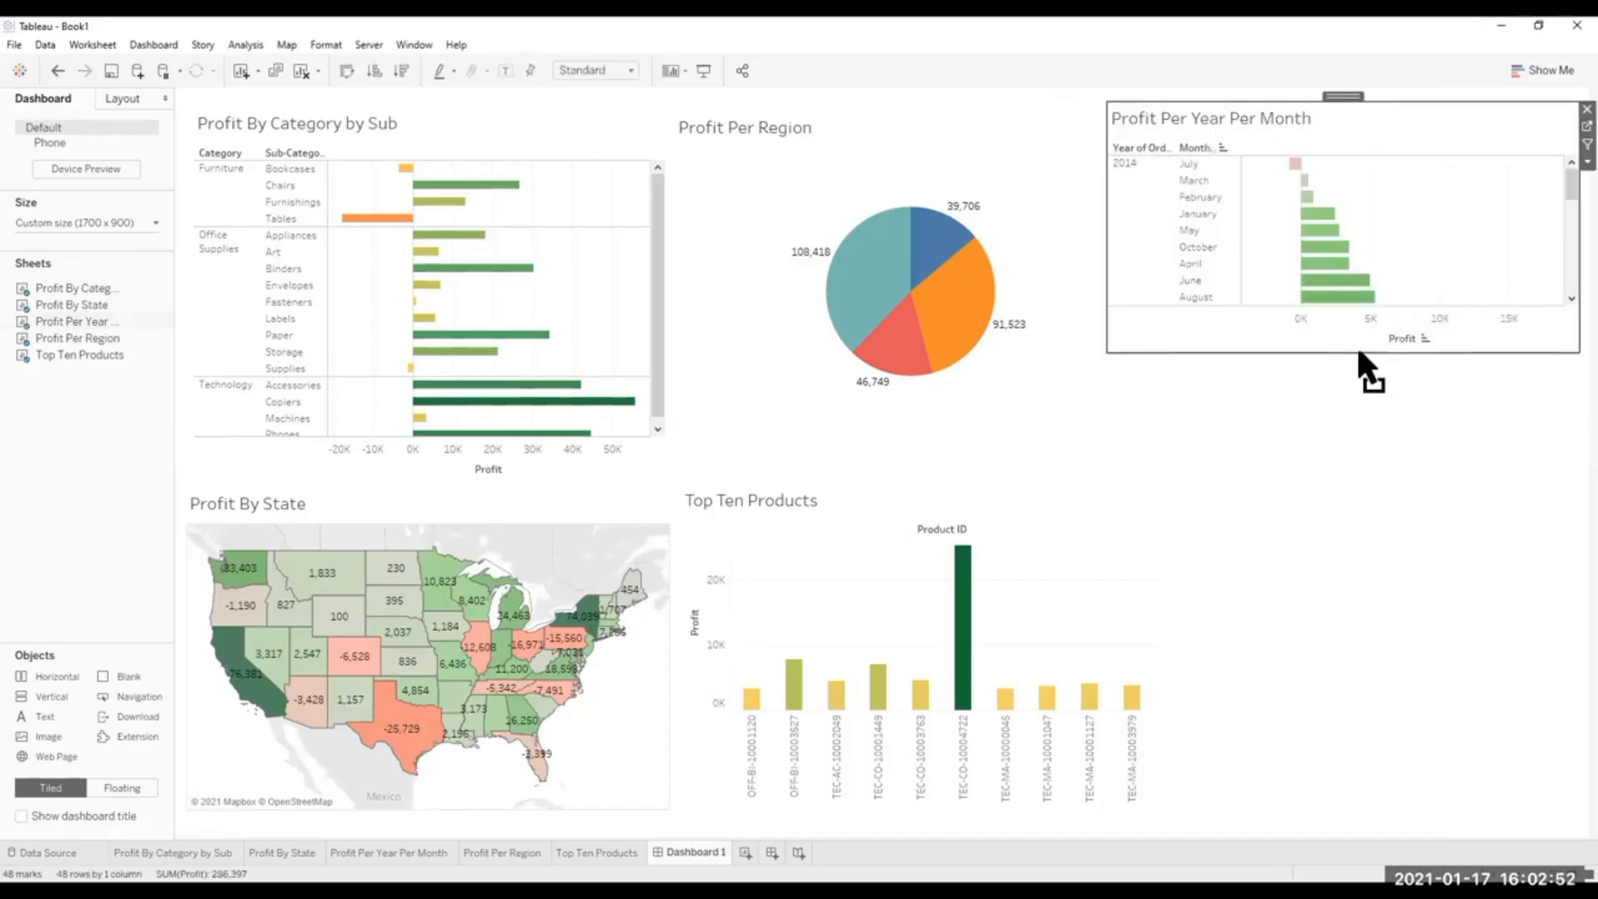
pyautogui.moveTo(1358, 352); pyautogui.dragTo(1403, 826)
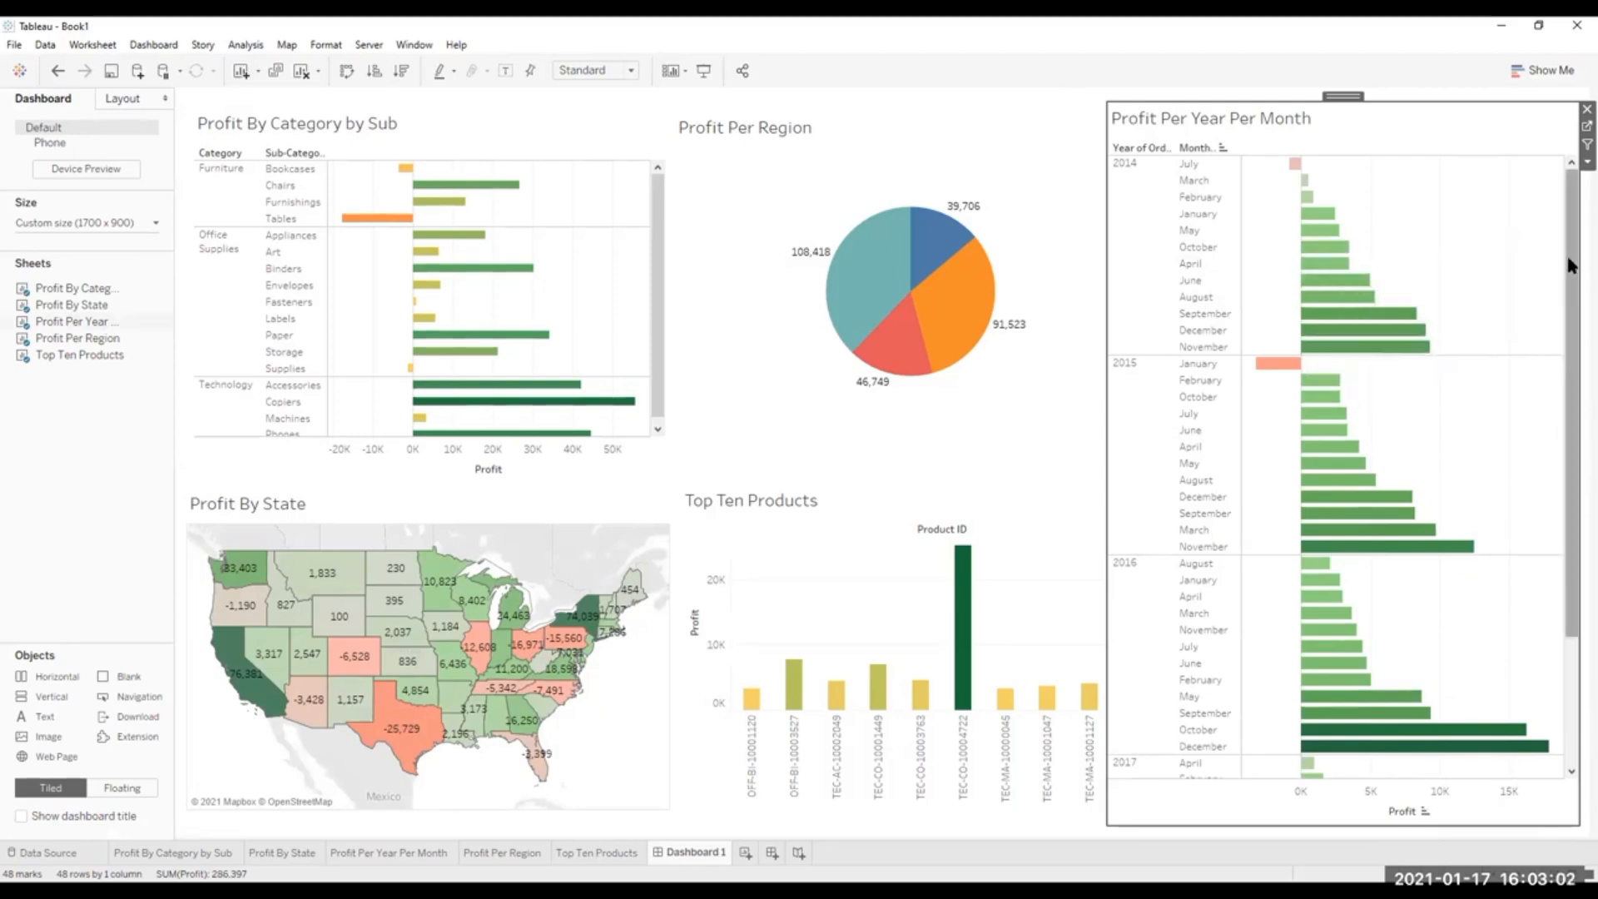
pyautogui.click(184, 454)
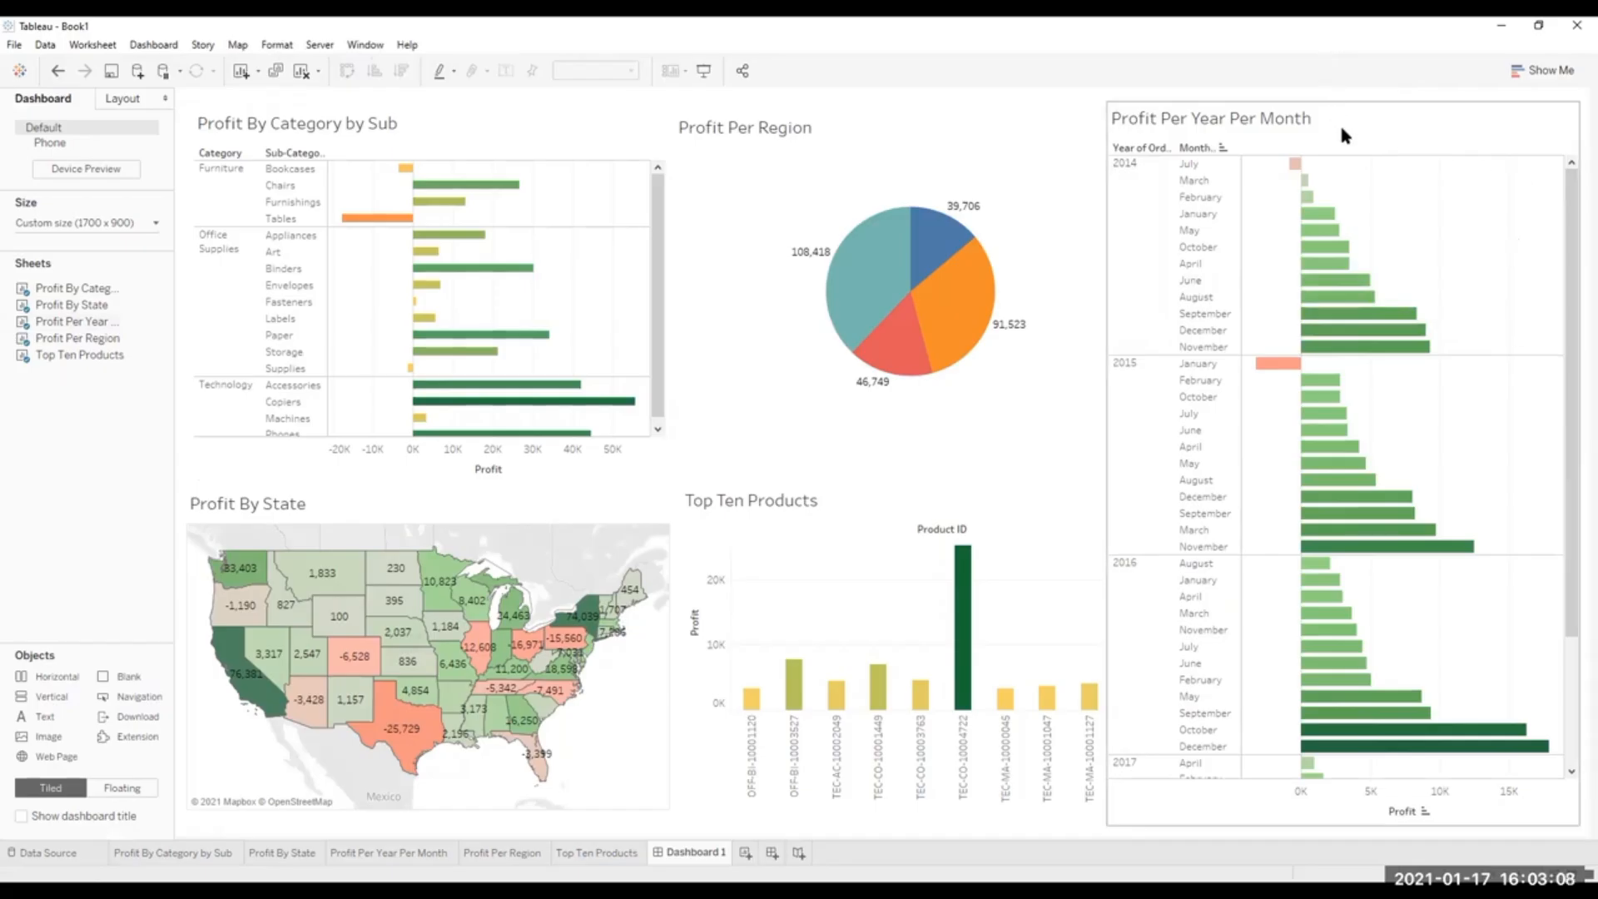
pyautogui.click(1537, 117)
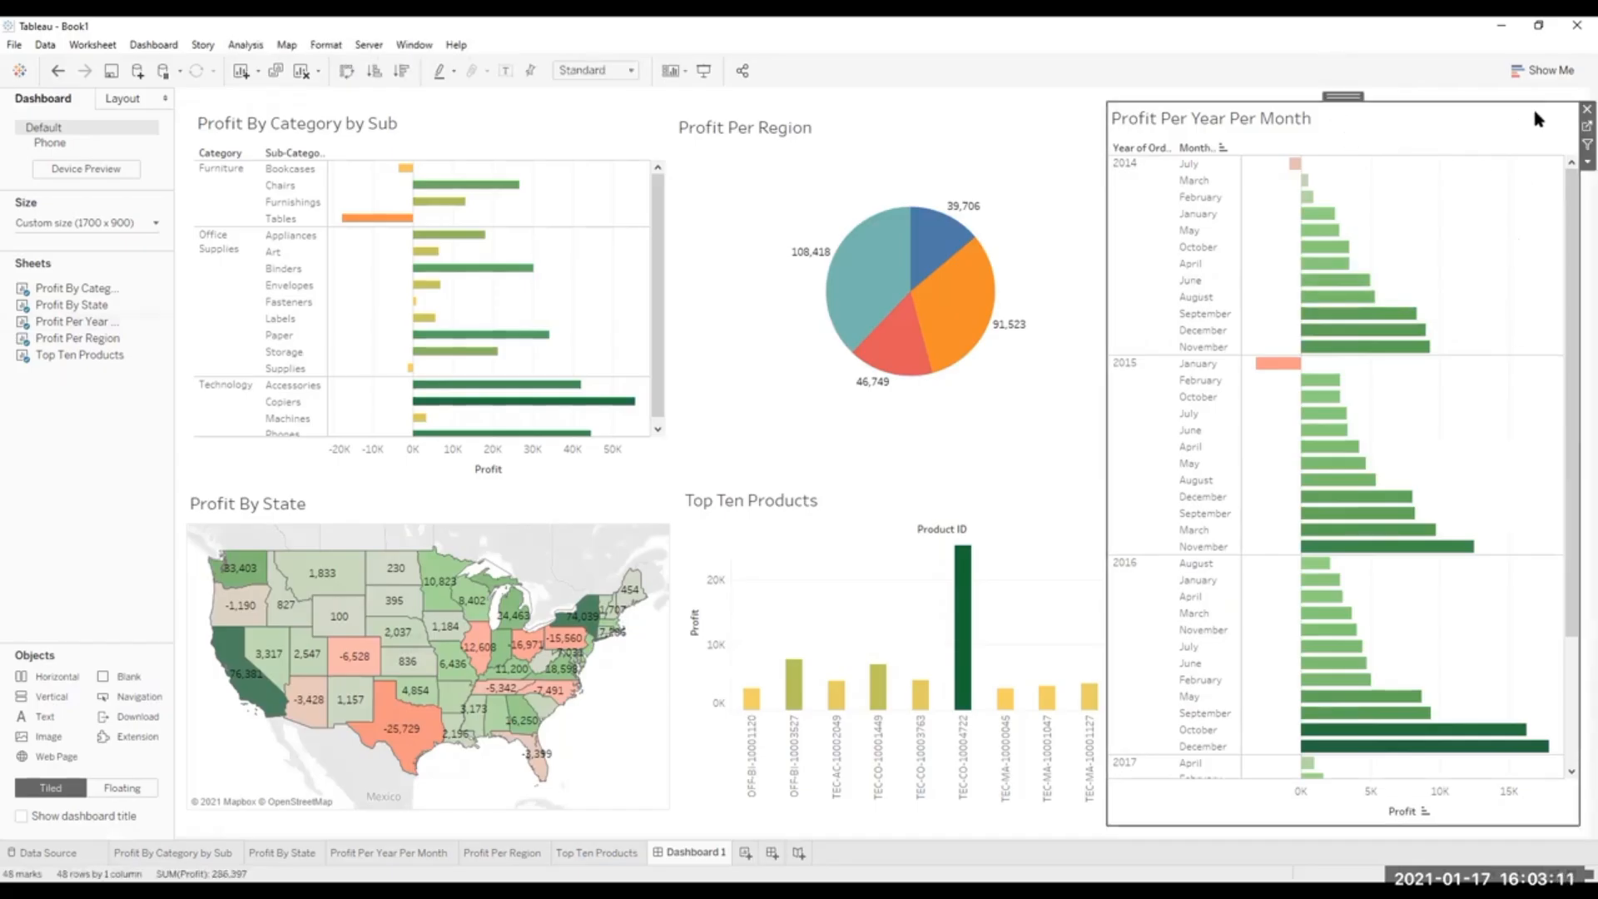
pyautogui.click(1584, 110)
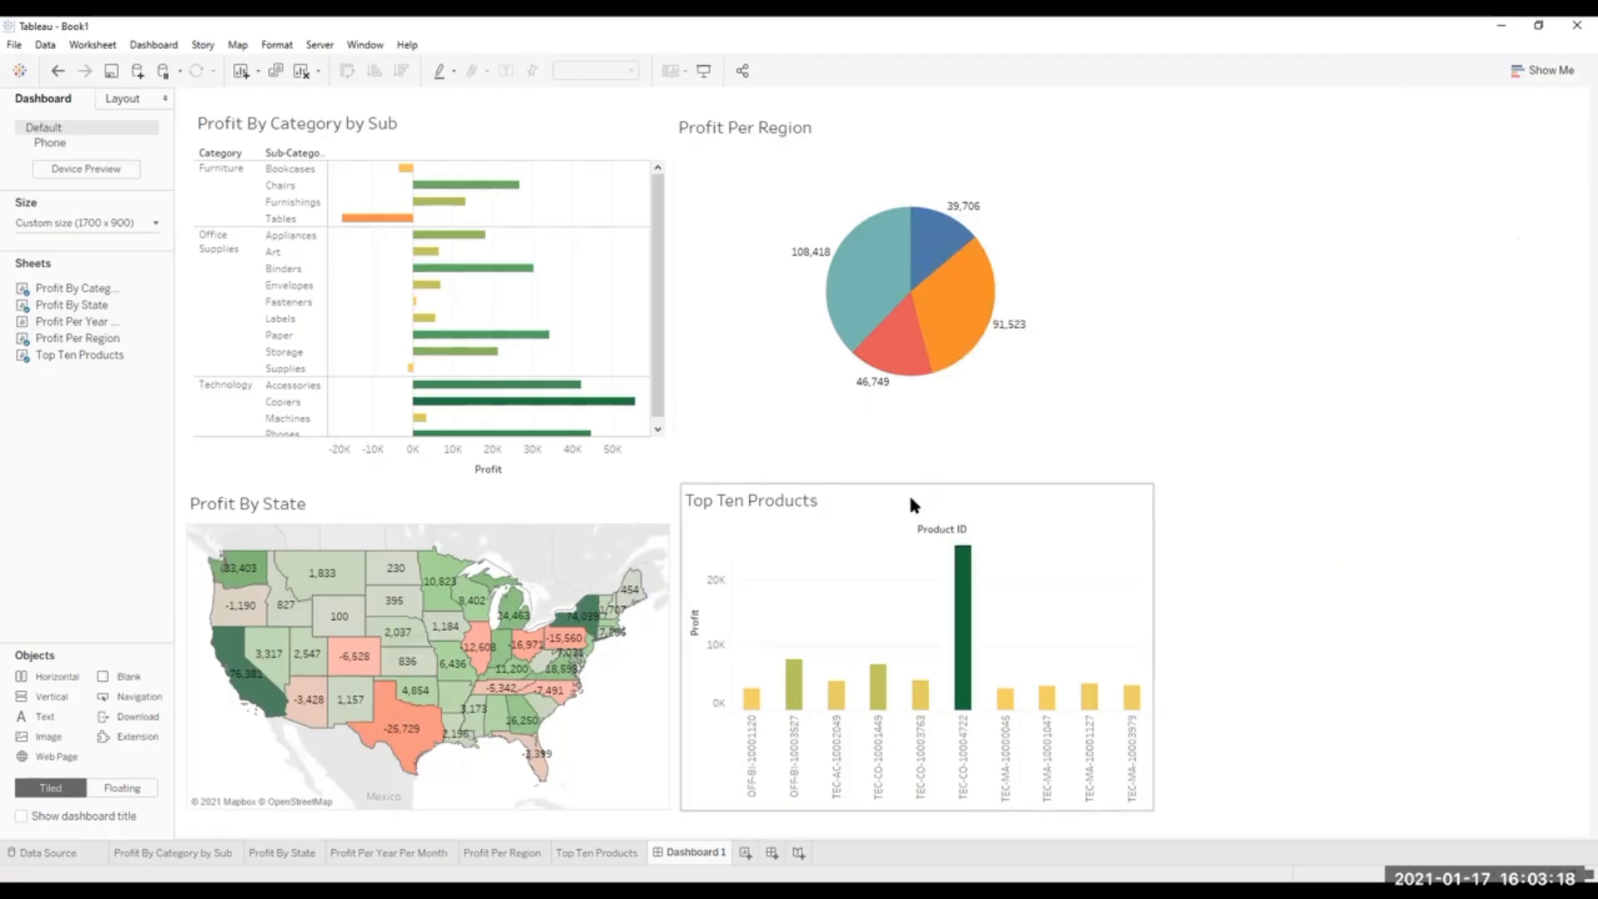
# Move the Profit By State map beside the Profit Per Region pie and Top Ten Products below Profit By Category by Sub.
pyautogui.click(374, 505)
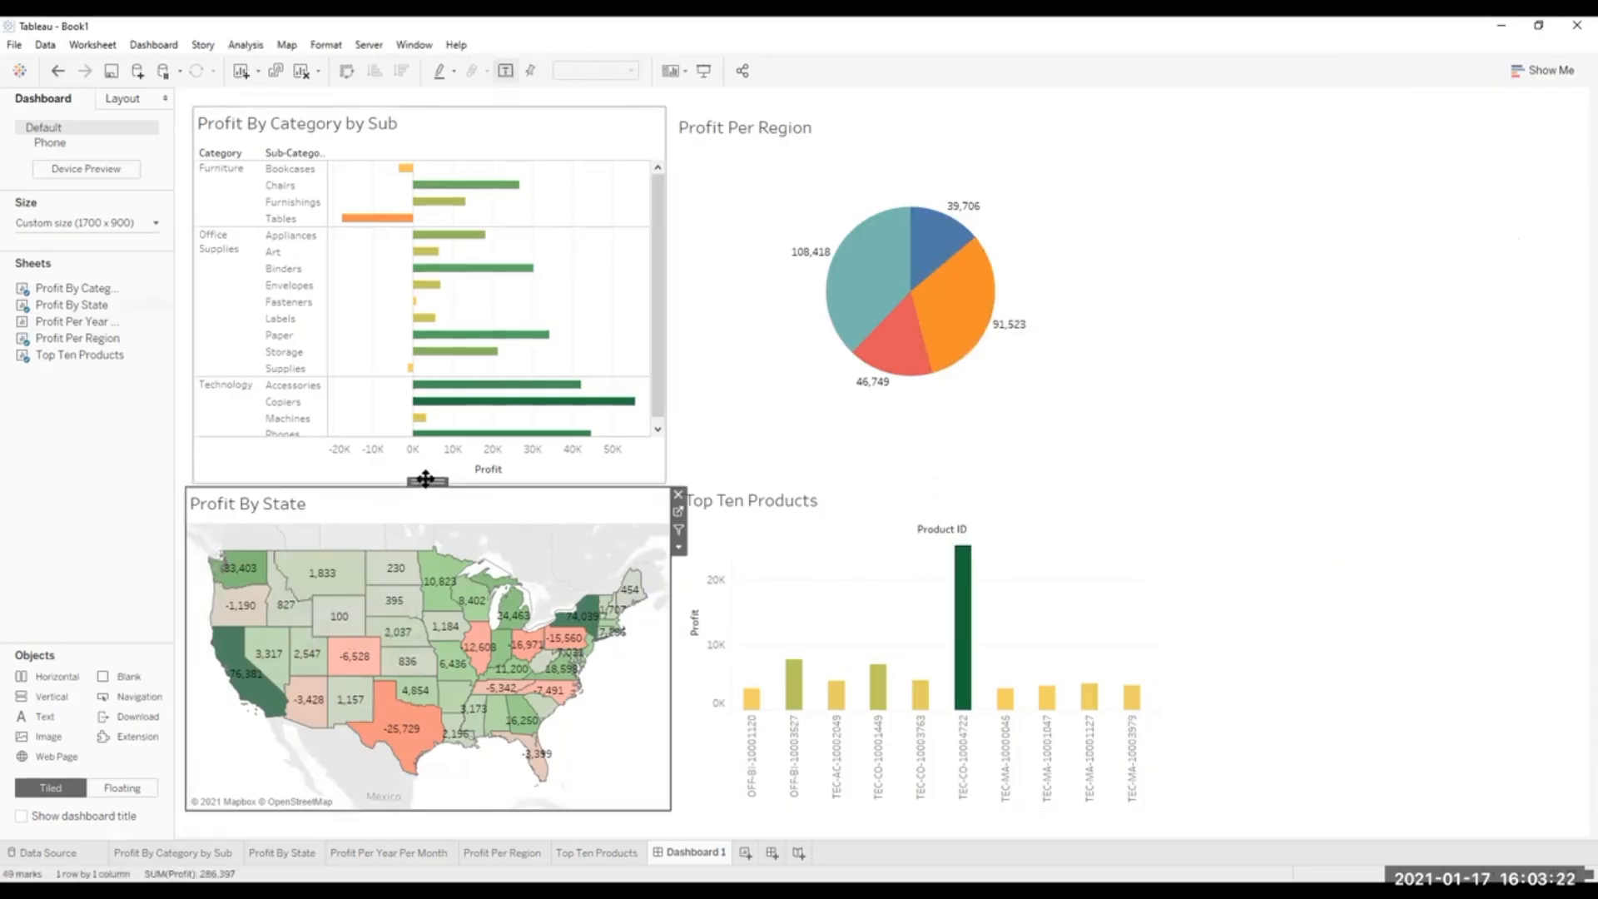
pyautogui.moveTo(425, 479); pyautogui.dragTo(1316, 107)
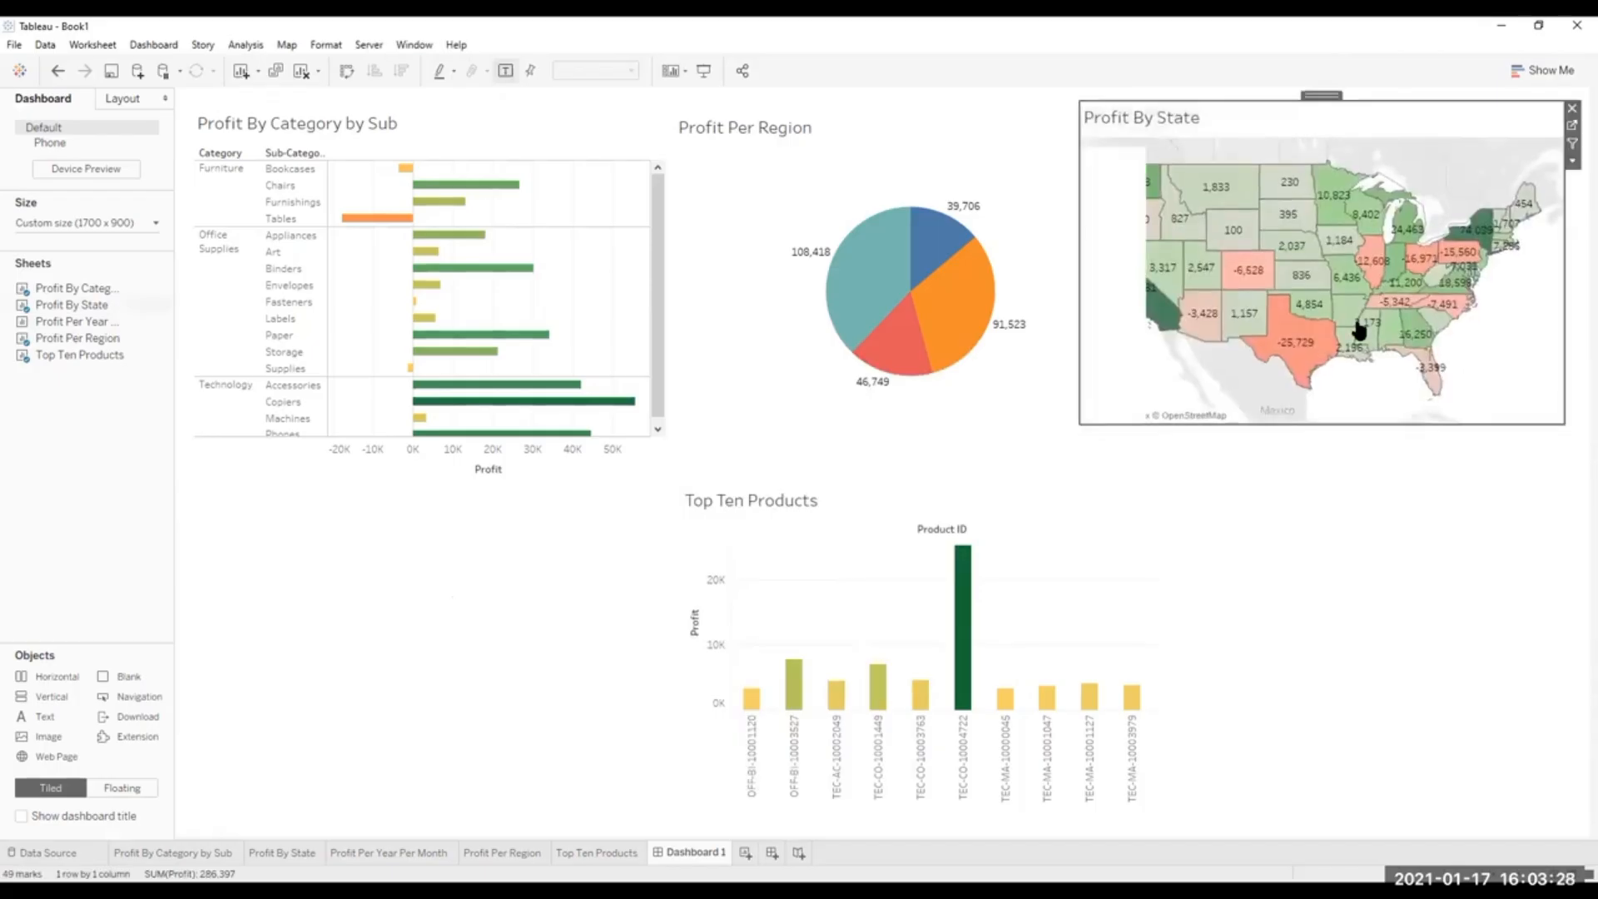
pyautogui.click(1423, 632)
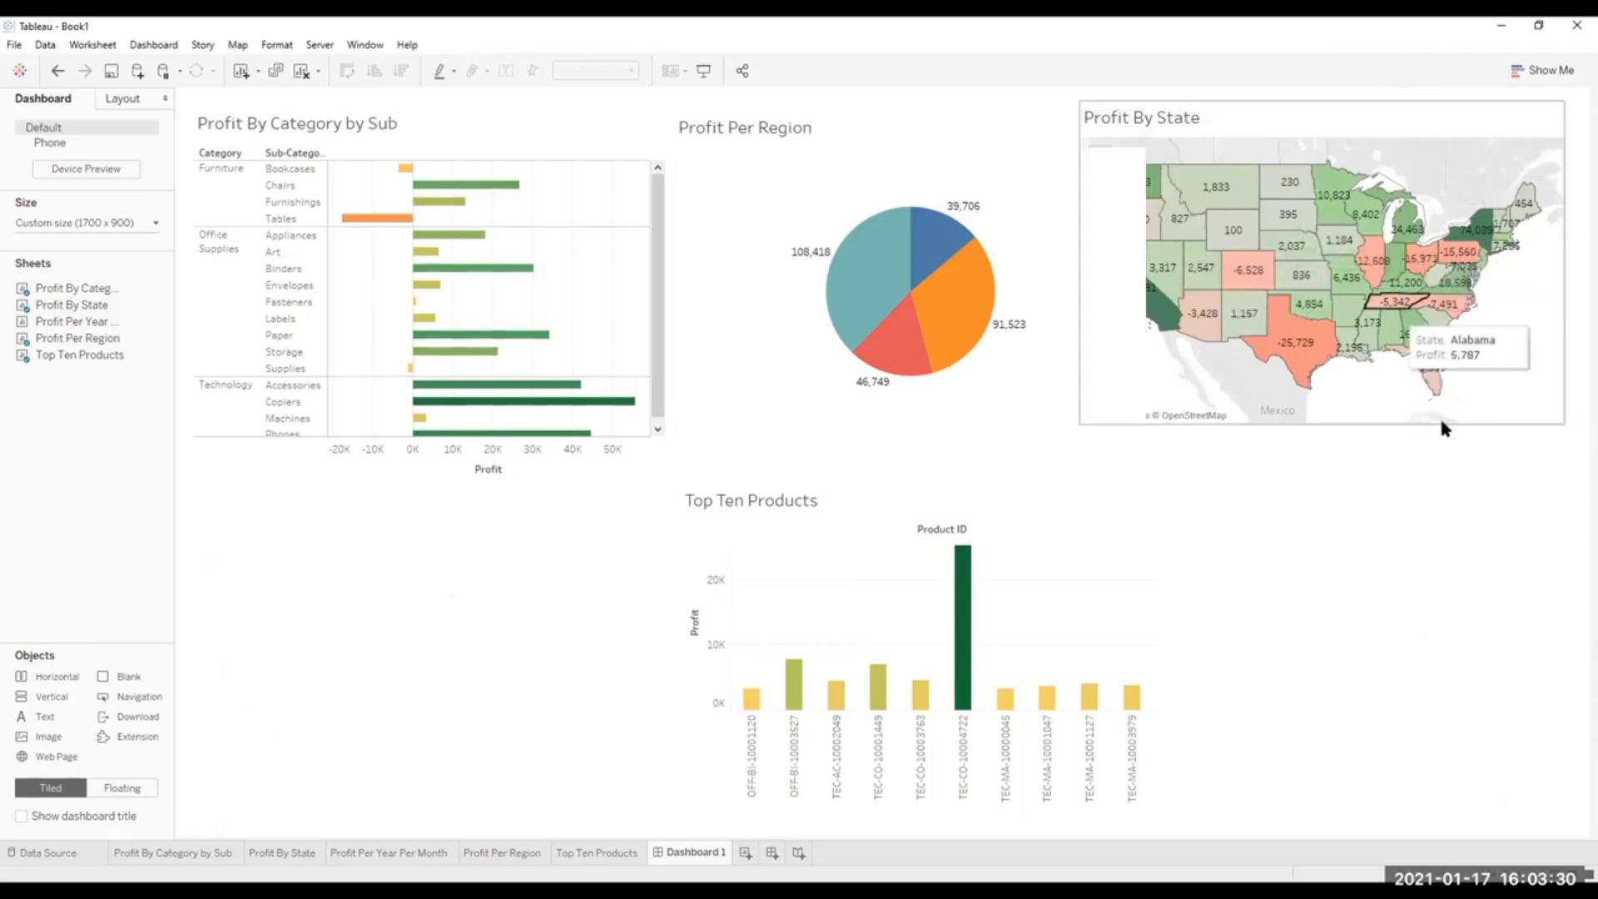
pyautogui.click(994, 490)
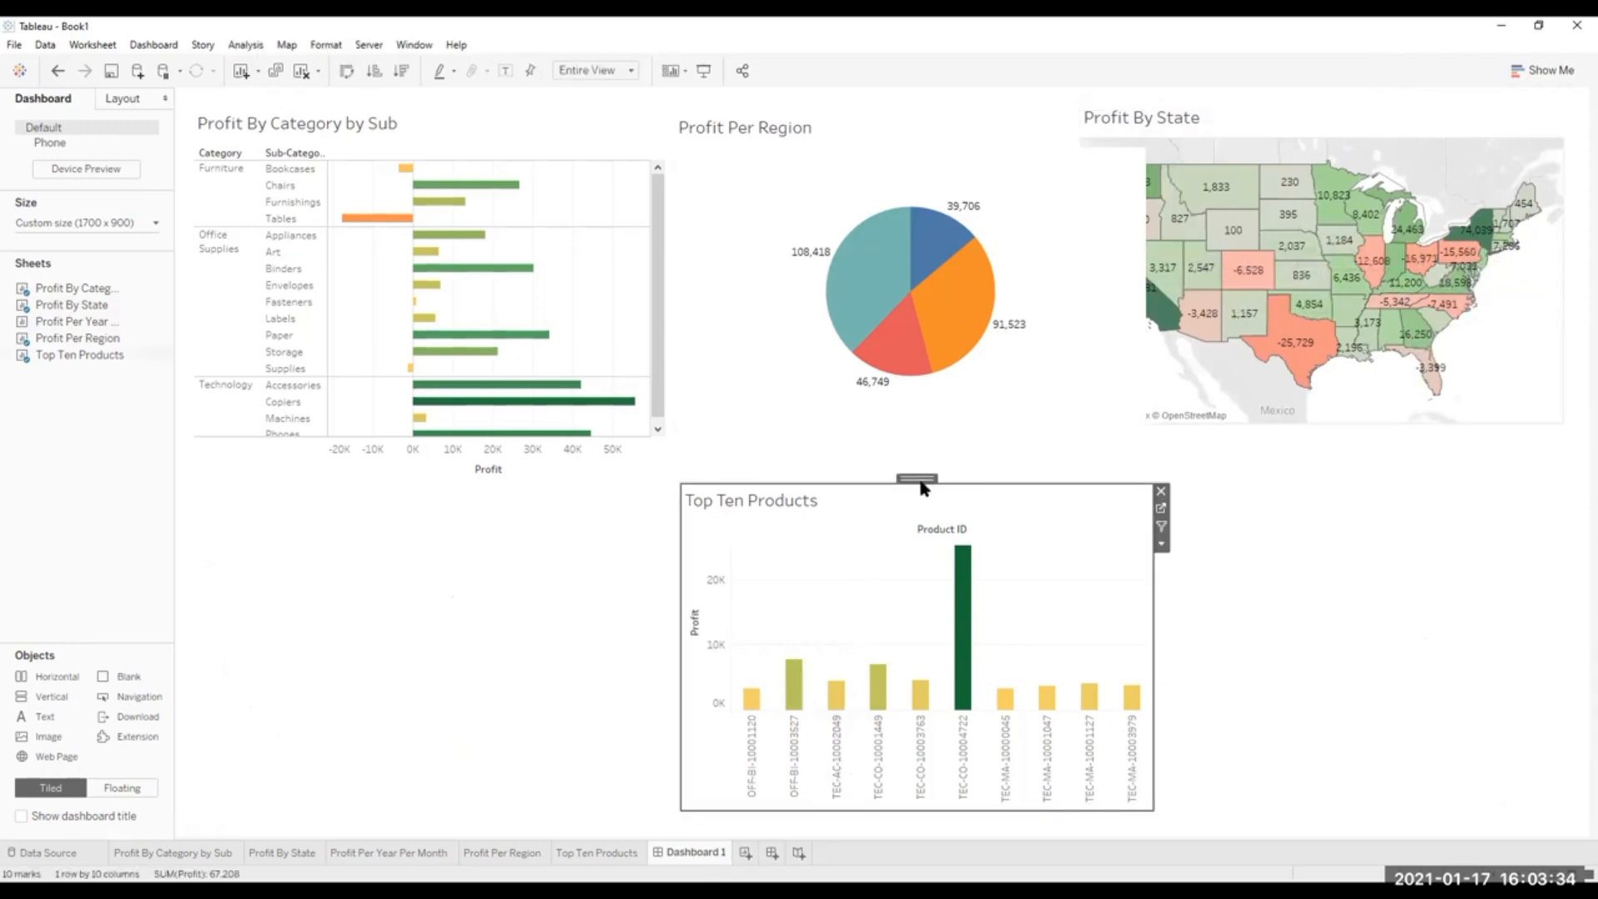
pyautogui.moveTo(920, 476); pyautogui.dragTo(421, 473)
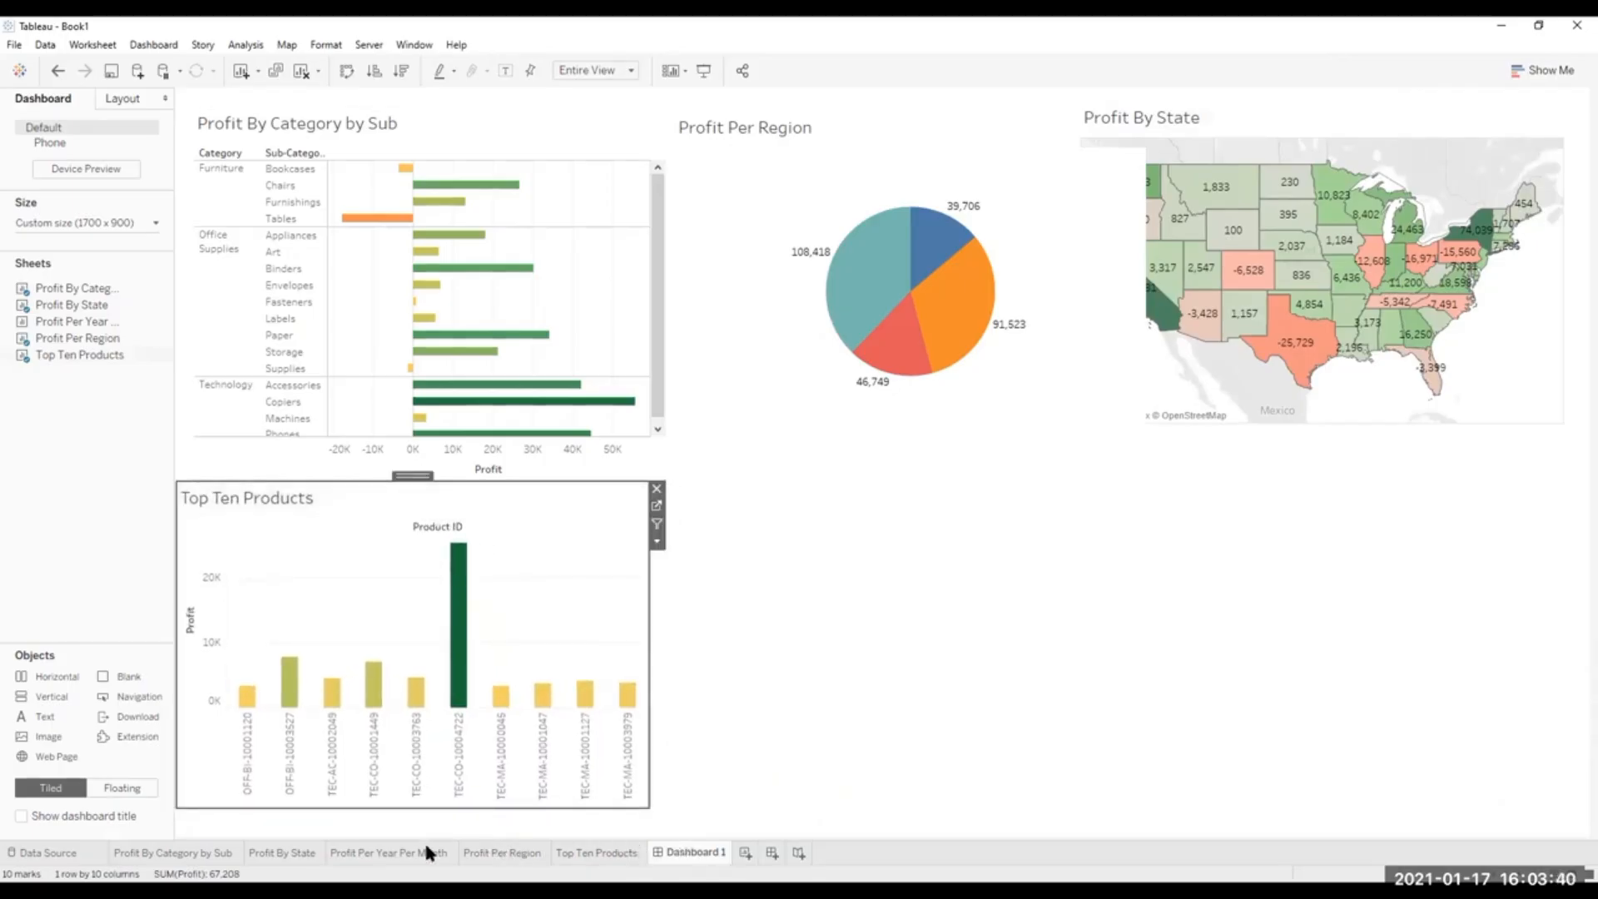
# Swap rows and columns in the Top Ten Products worksheet and return to Dashboard 1.
pyautogui.click(406, 855)
pyautogui.click(529, 853)
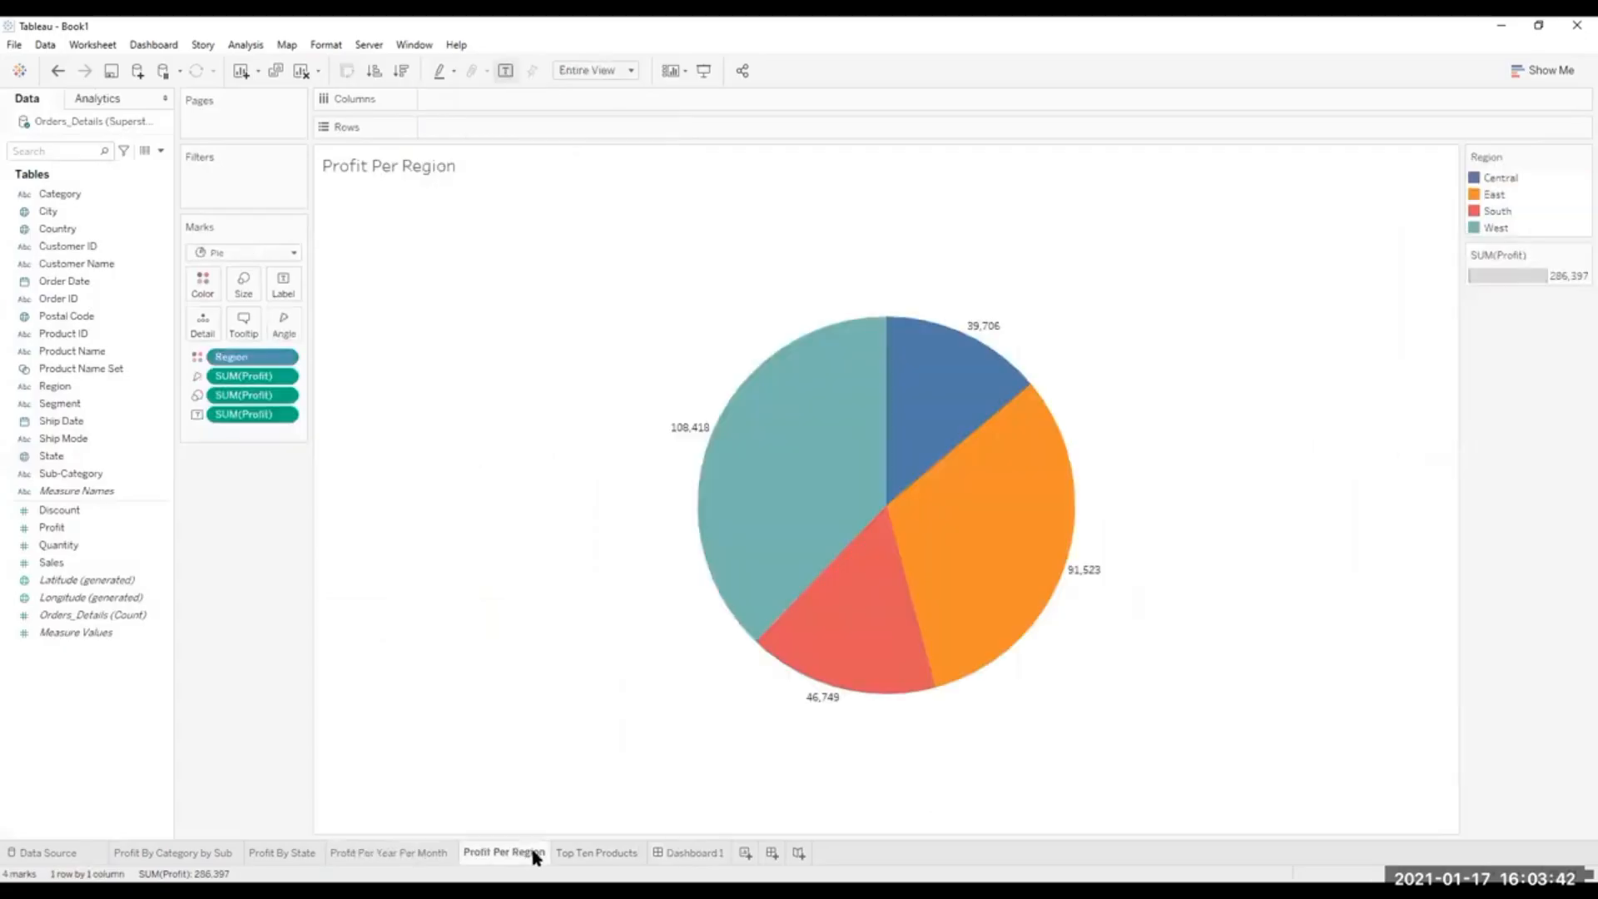
pyautogui.click(576, 849)
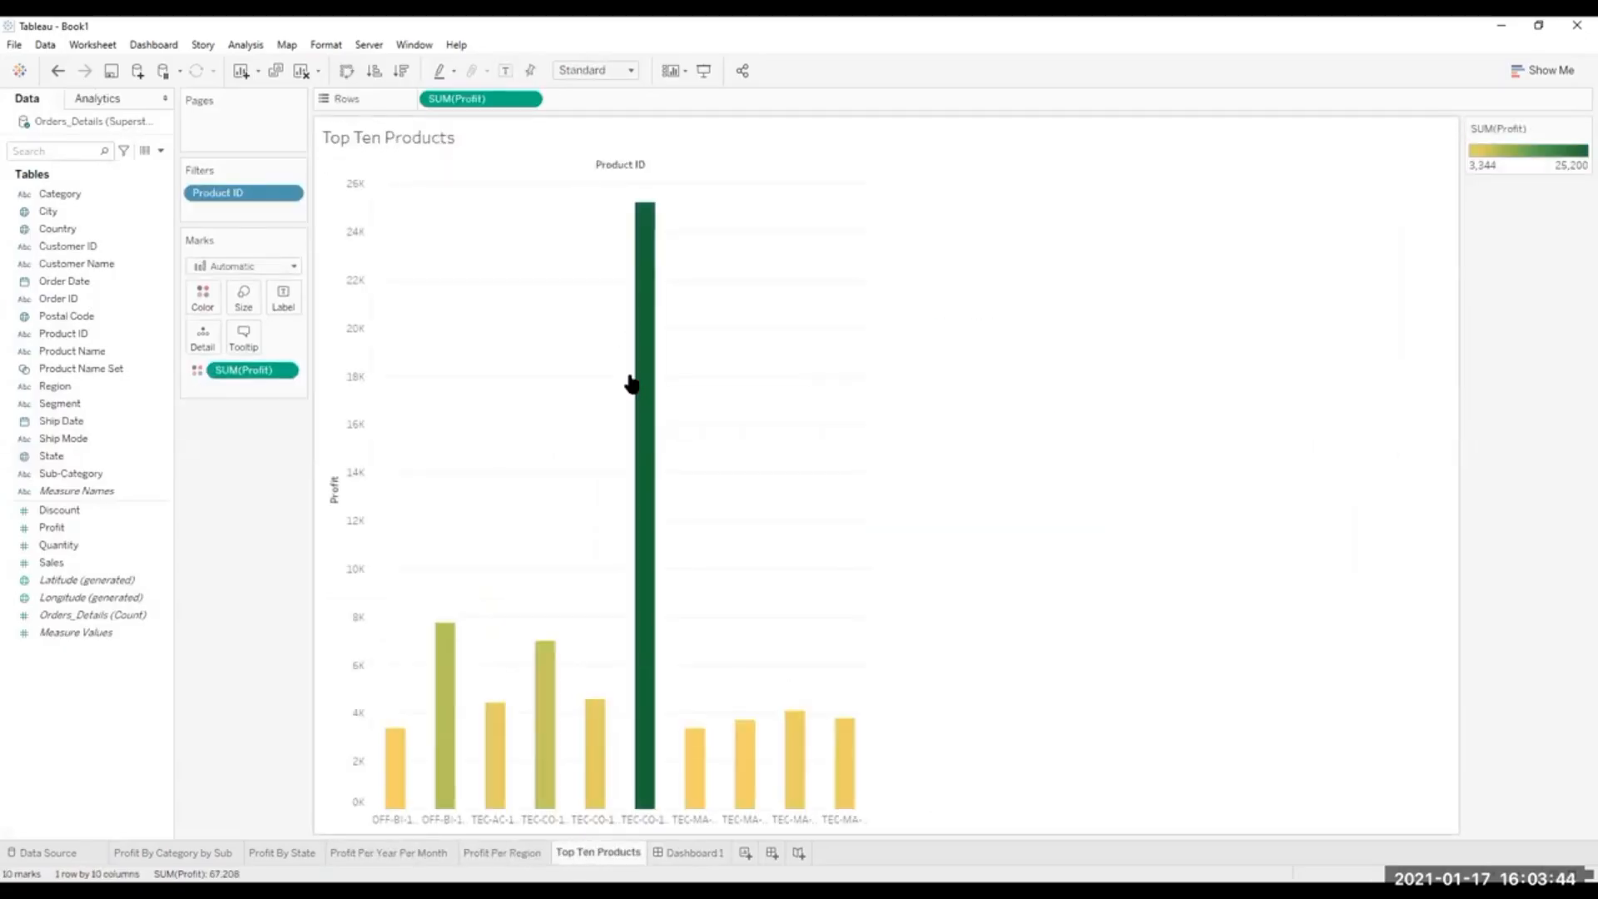
pyautogui.moveTo(659, 343)
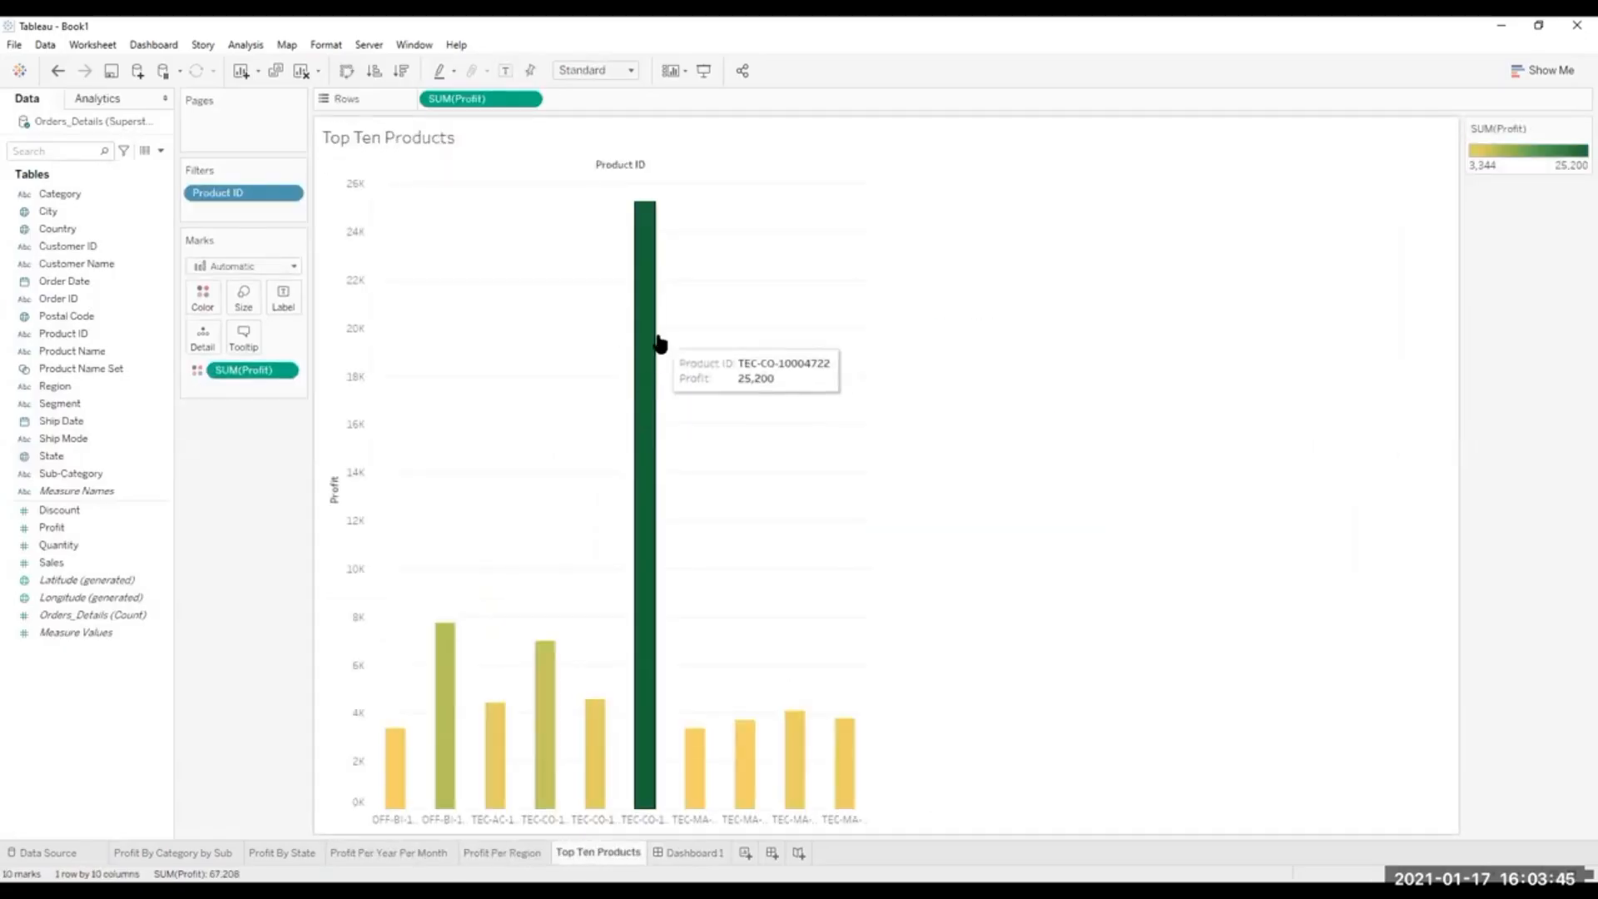
pyautogui.click(347, 71)
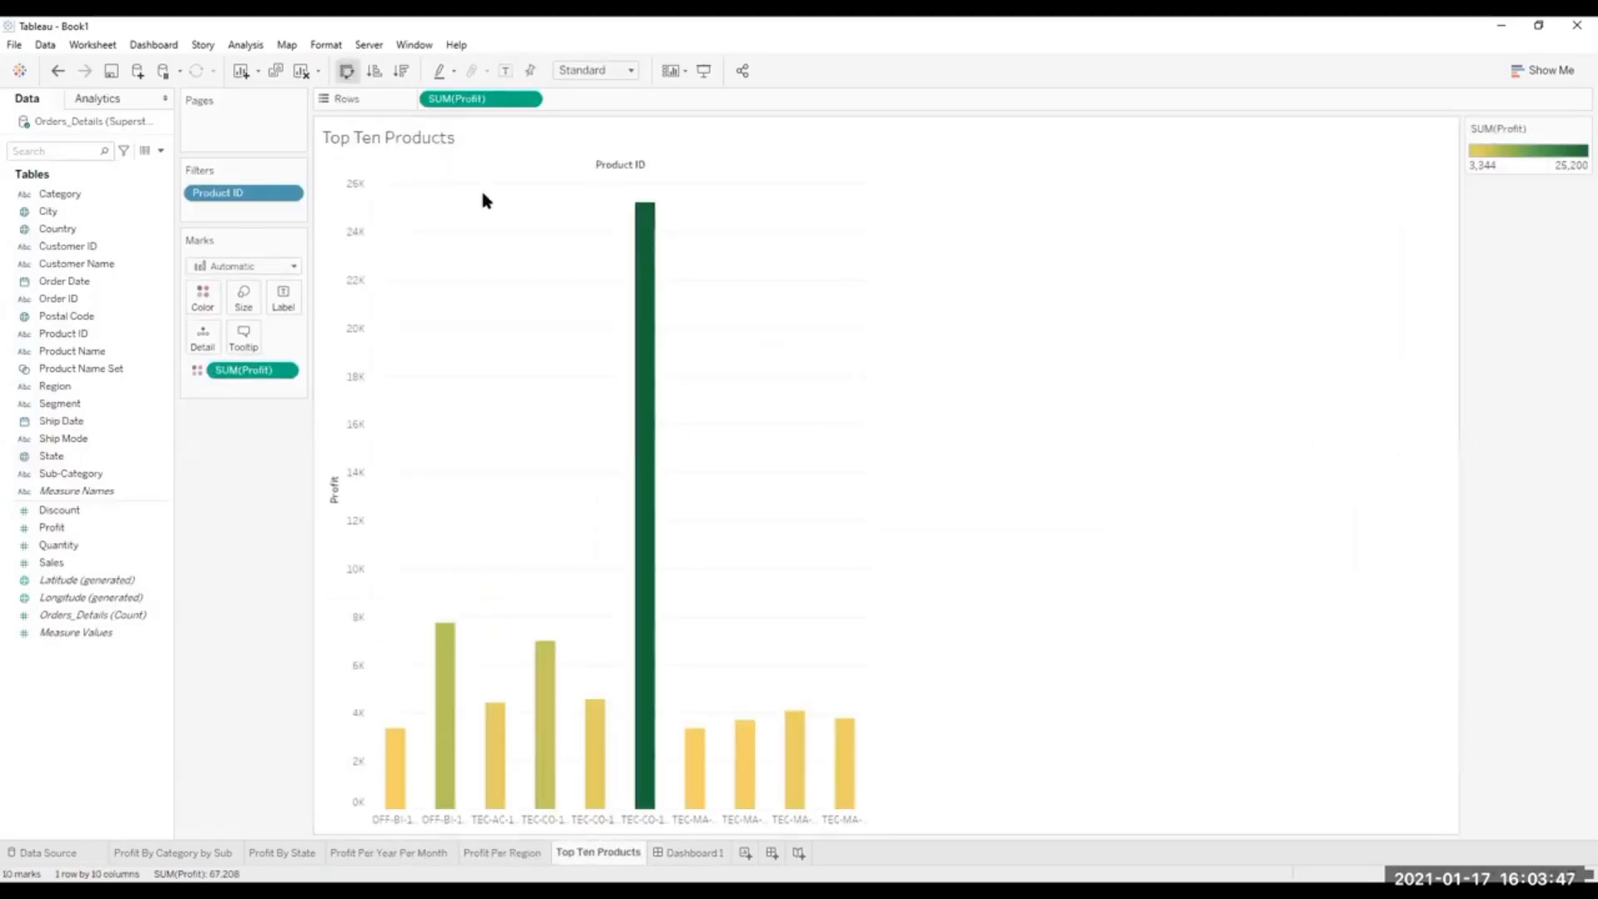
pyautogui.click(687, 850)
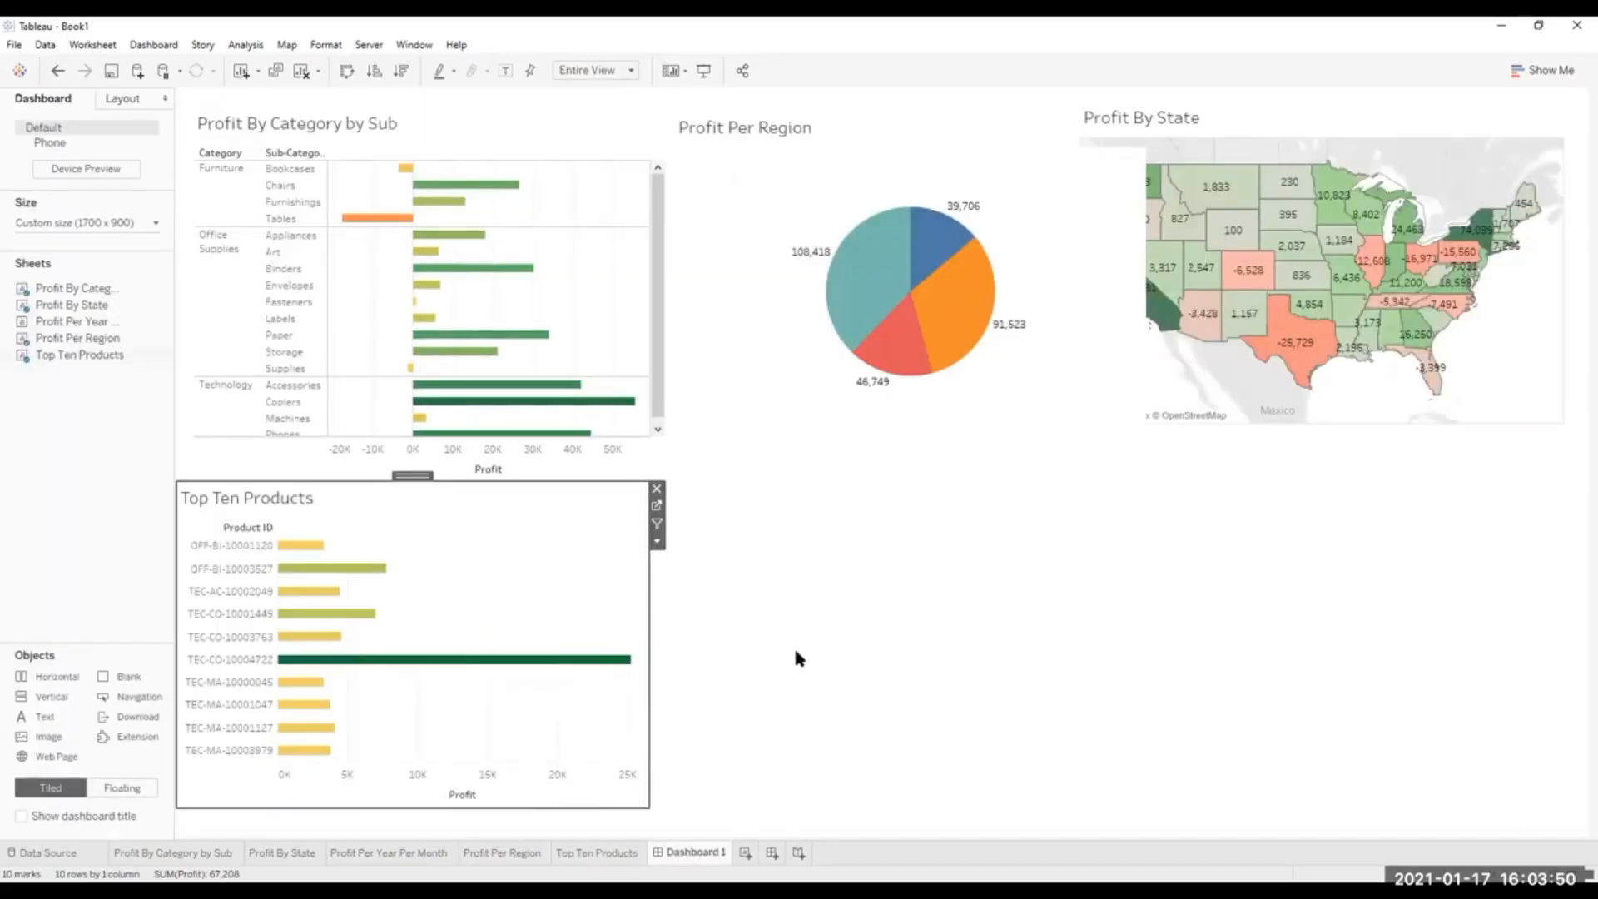
pyautogui.click(954, 685)
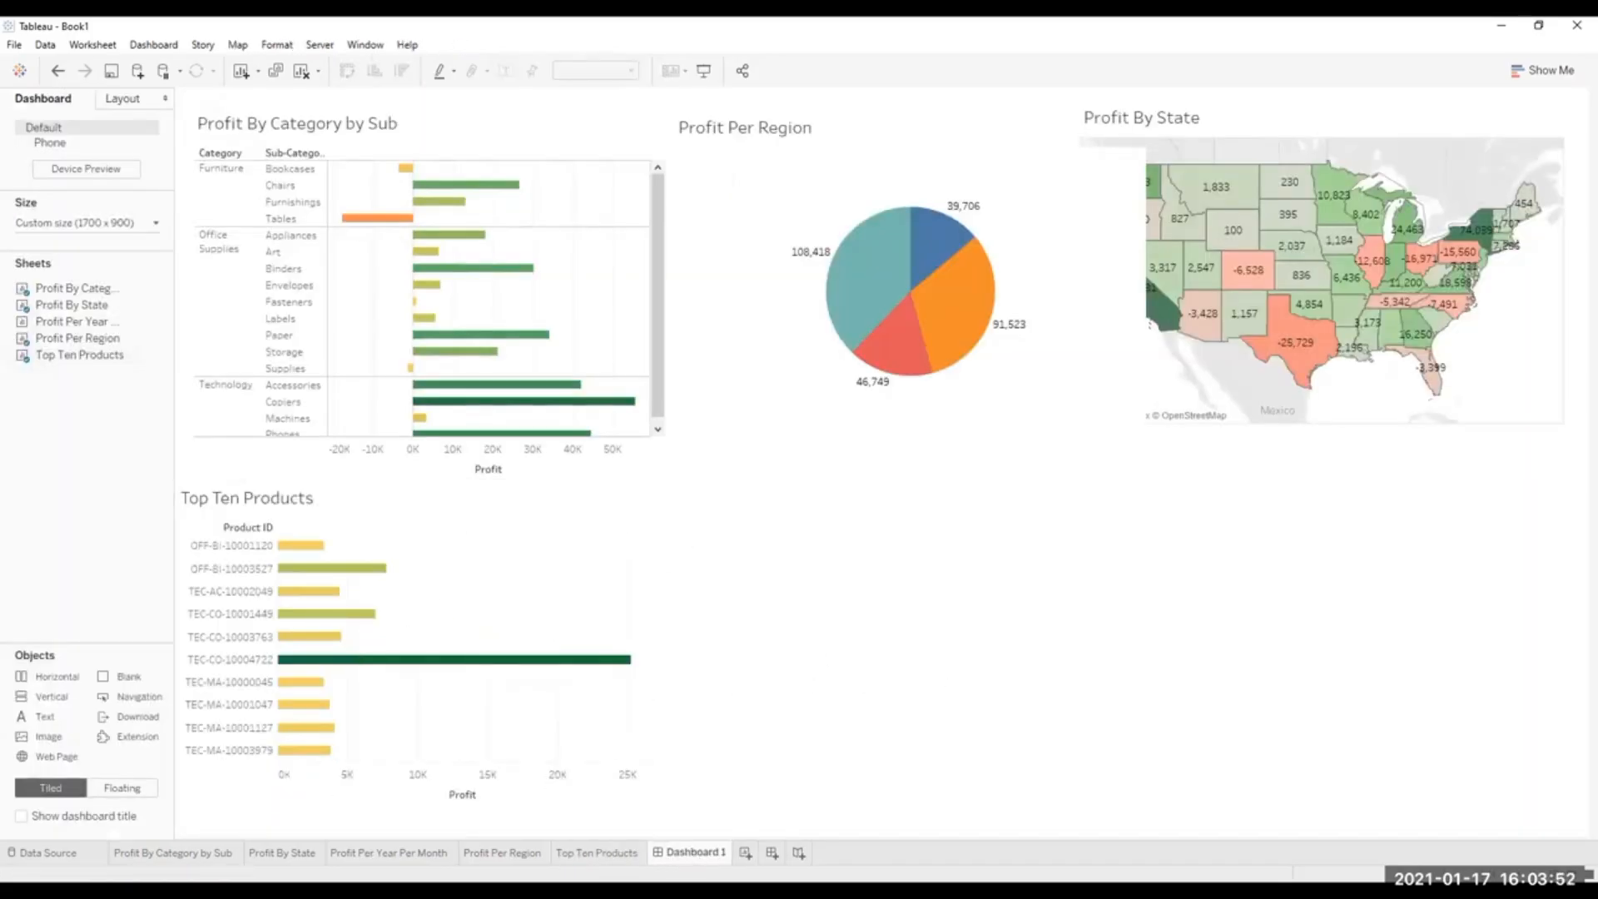
# Place the Profit Per Year Per Month sheet on Dashboard 1 beside Top Ten Products and extend it slightly downward.
pyautogui.click(589, 852)
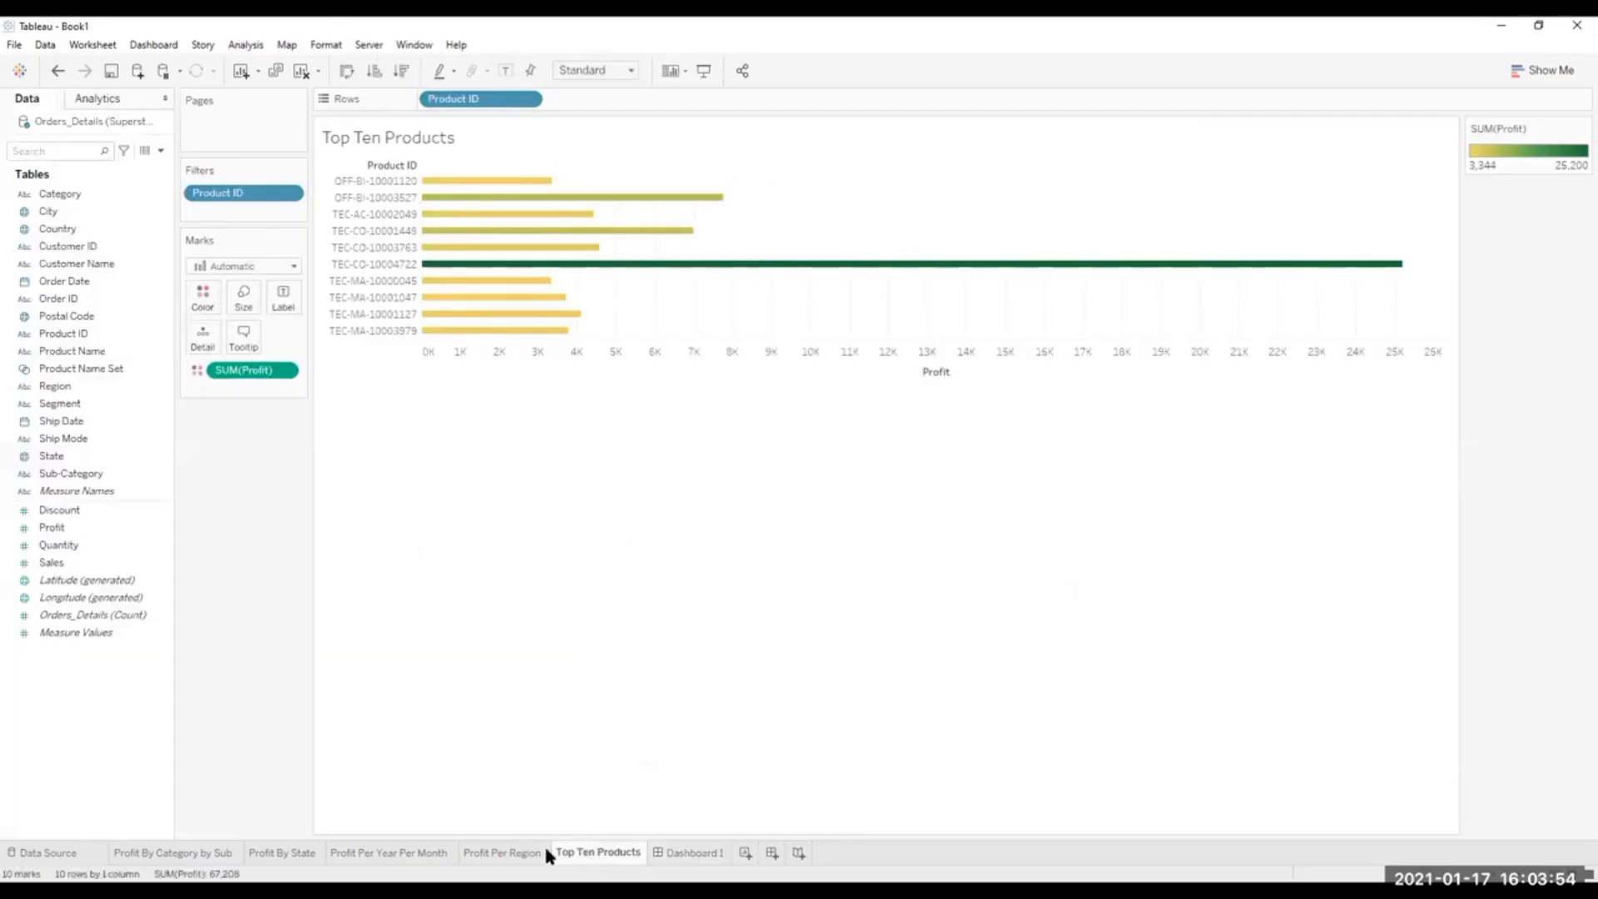
pyautogui.click(516, 852)
pyautogui.click(410, 852)
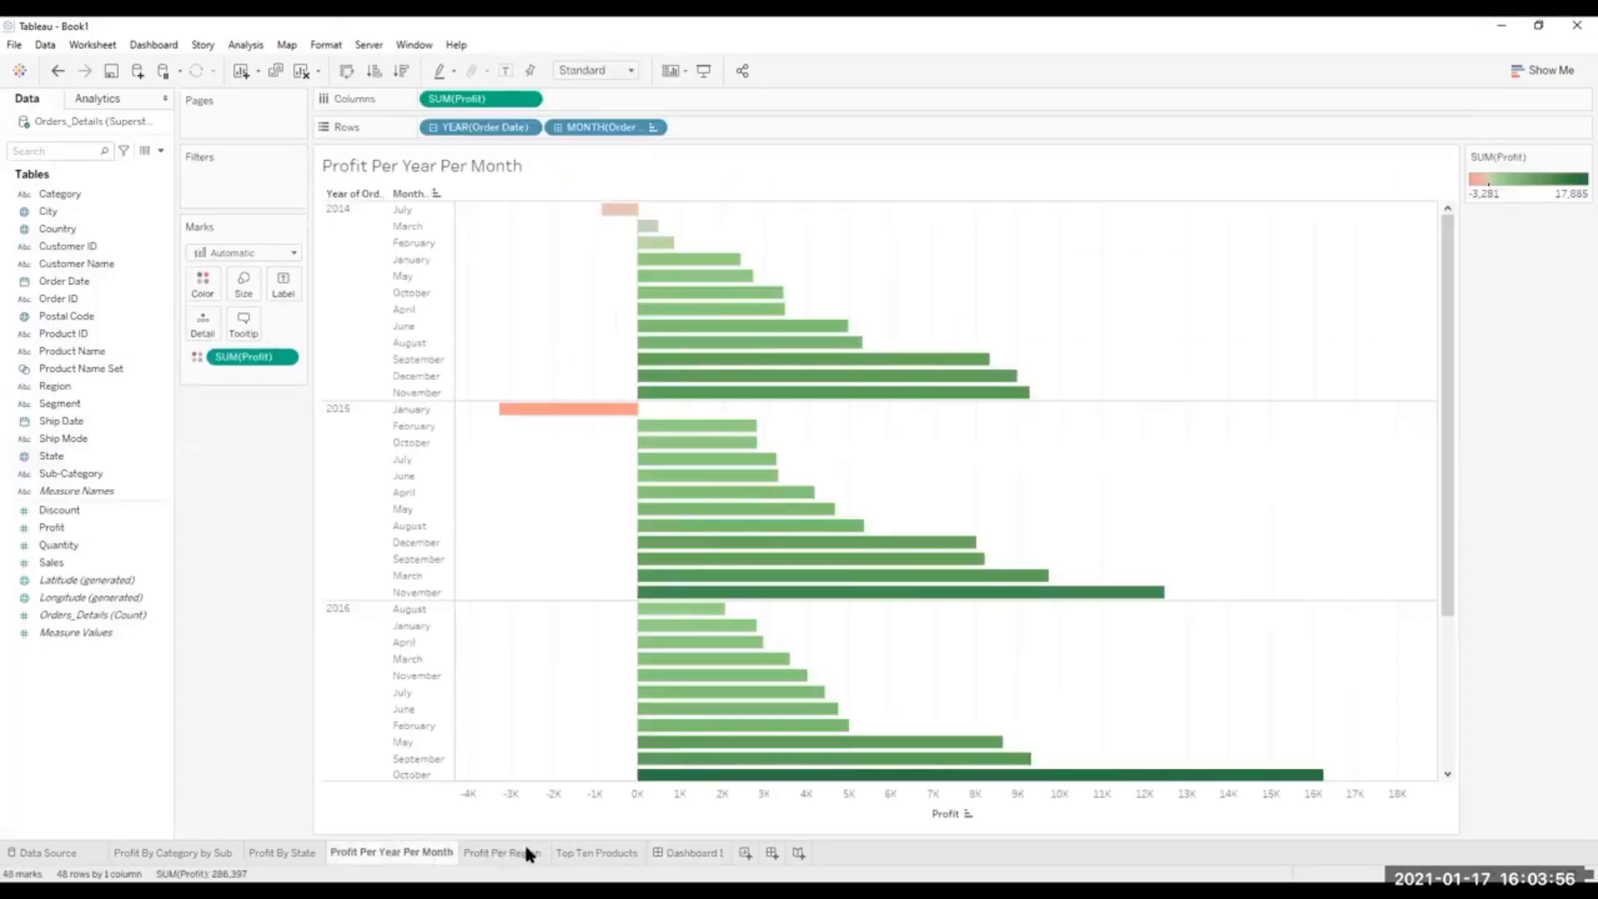
pyautogui.click(689, 852)
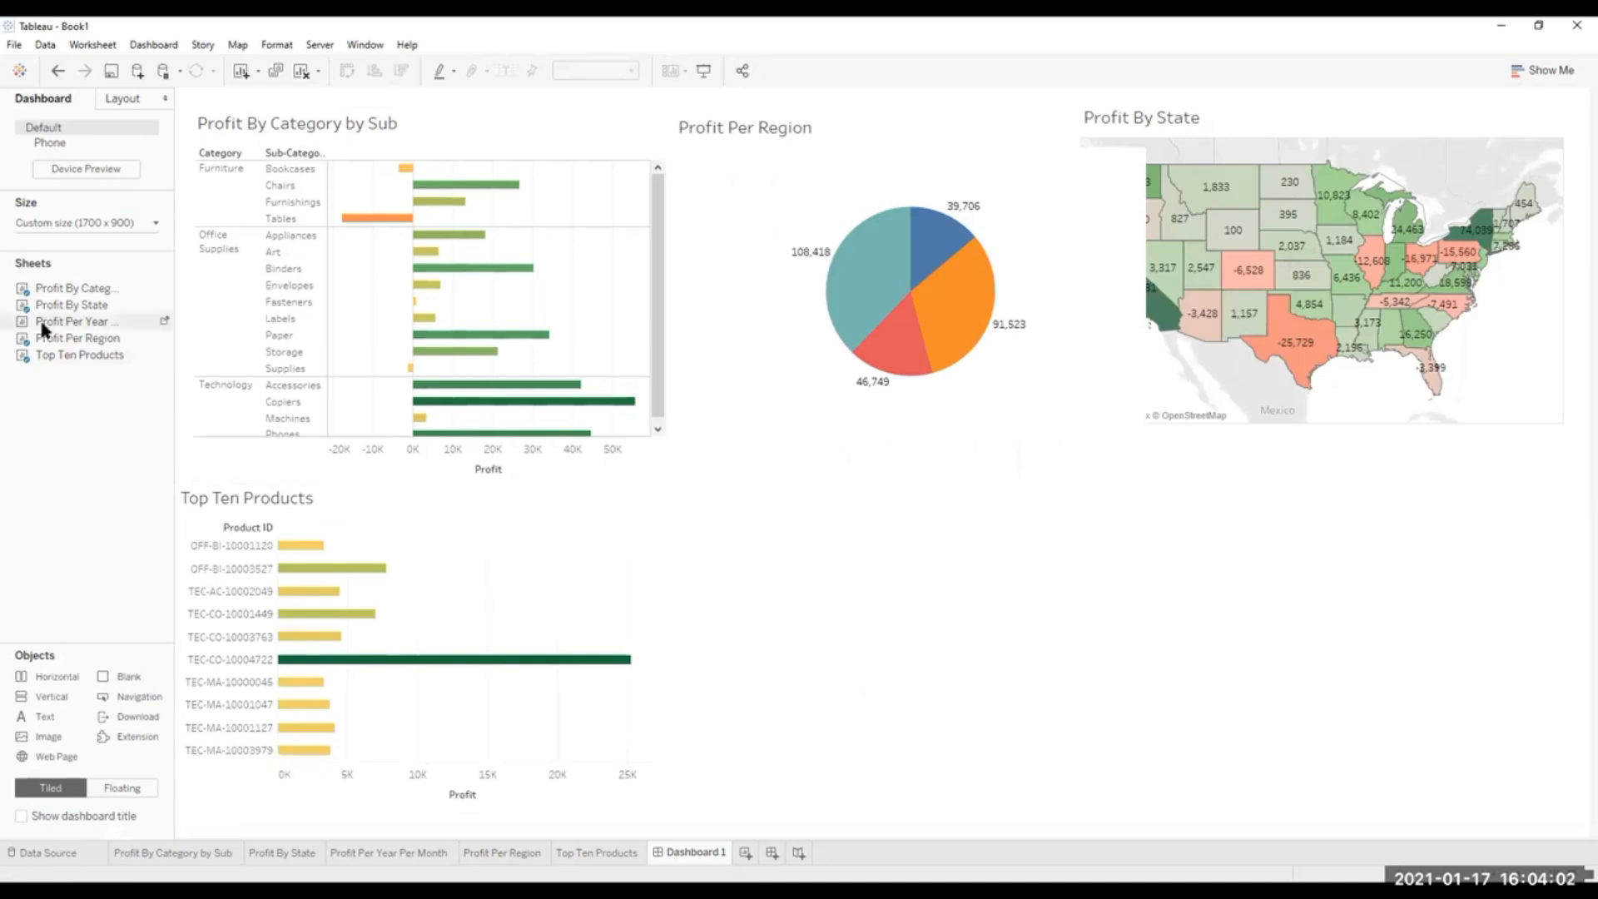
pyautogui.moveTo(42, 328); pyautogui.dragTo(656, 496)
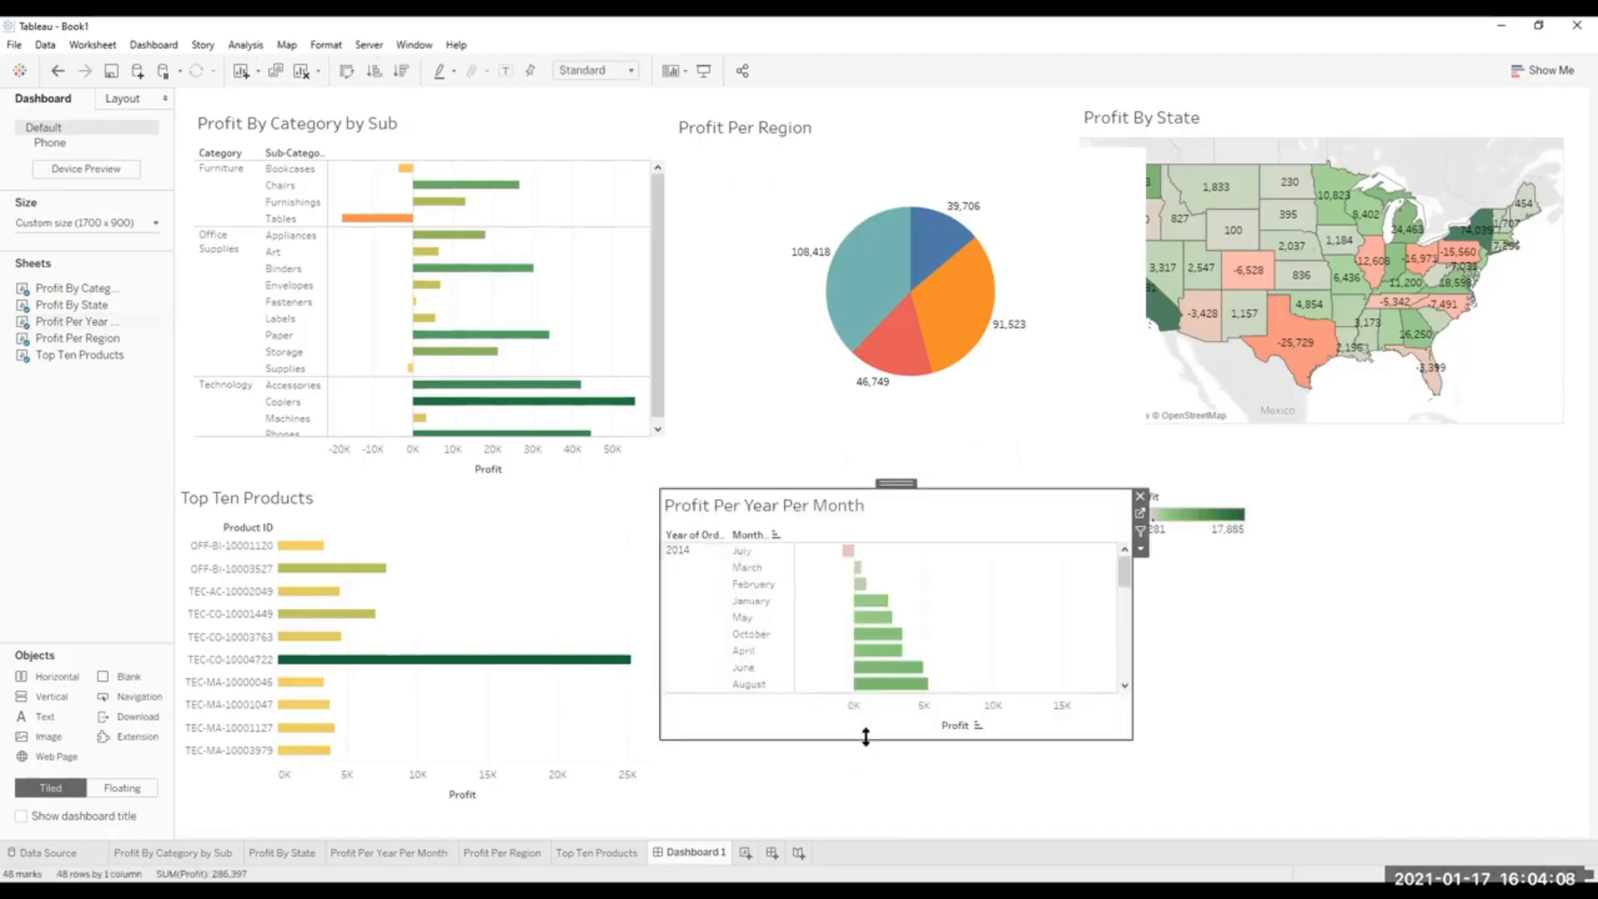
pyautogui.moveTo(865, 736); pyautogui.dragTo(864, 771)
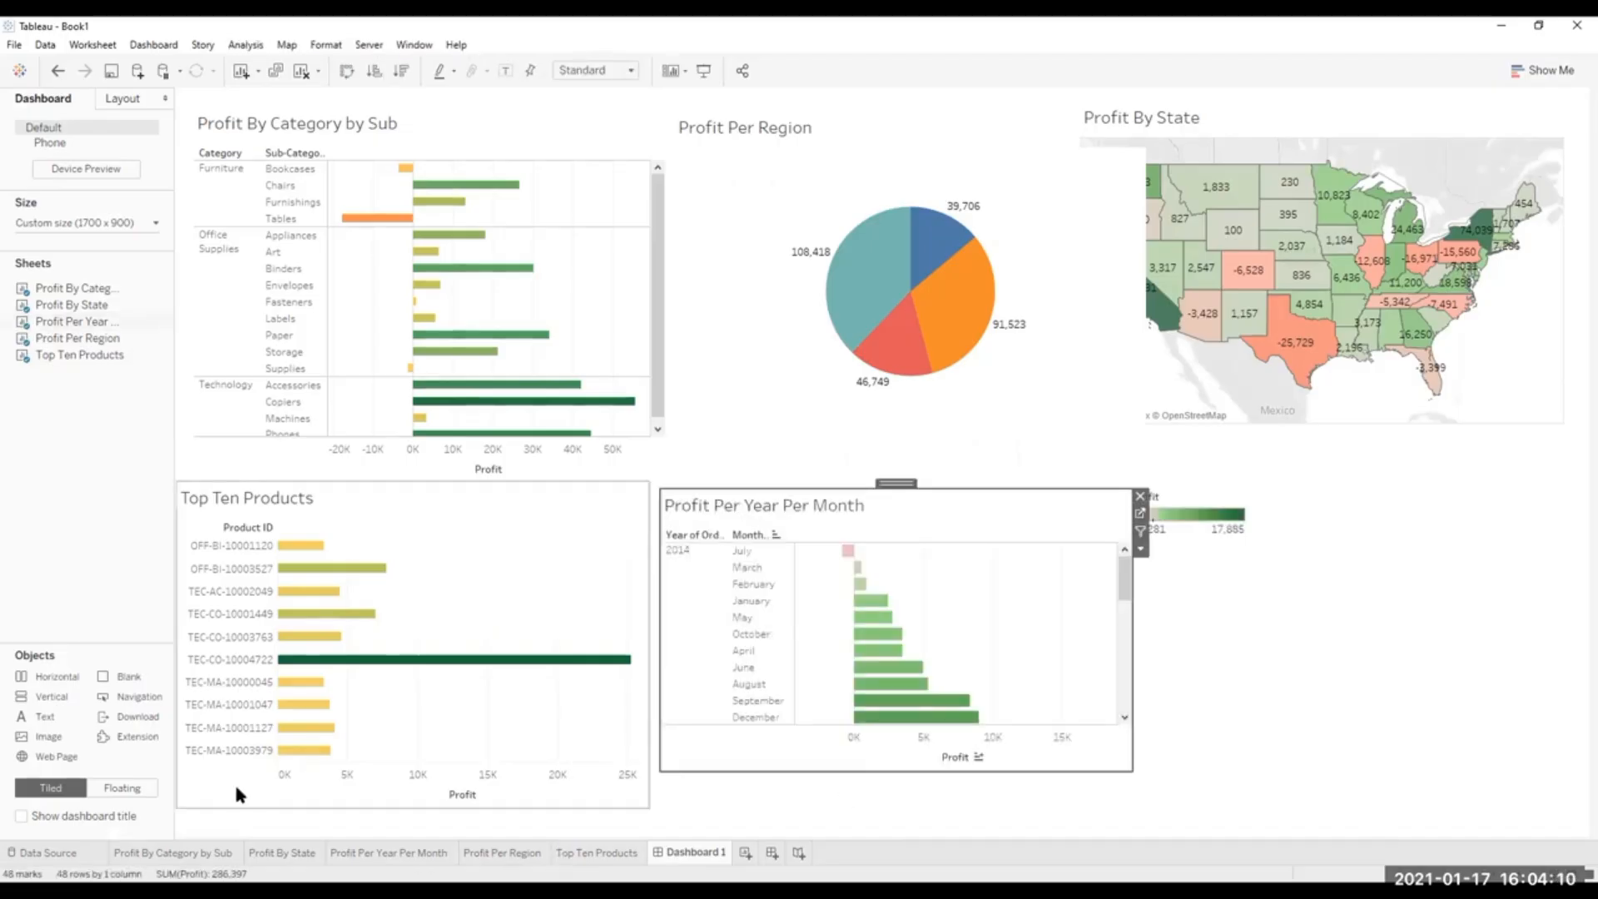
# Swap rows and columns in the Profit Per Year Per Month worksheet and return to Dashboard 1.
pyautogui.click(387, 853)
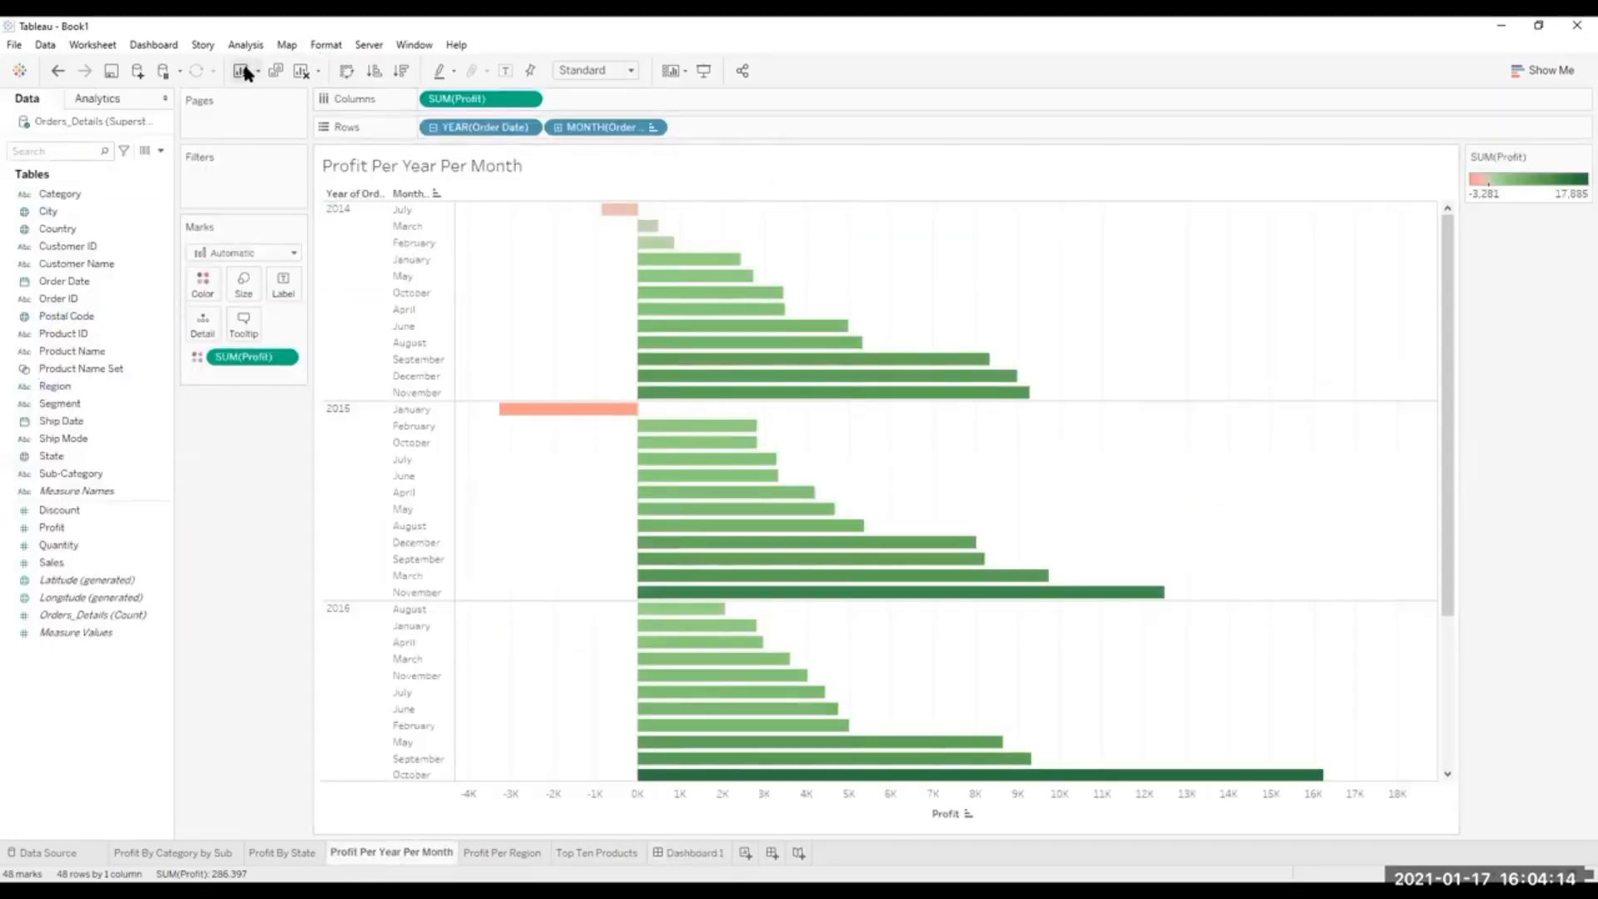
pyautogui.click(347, 71)
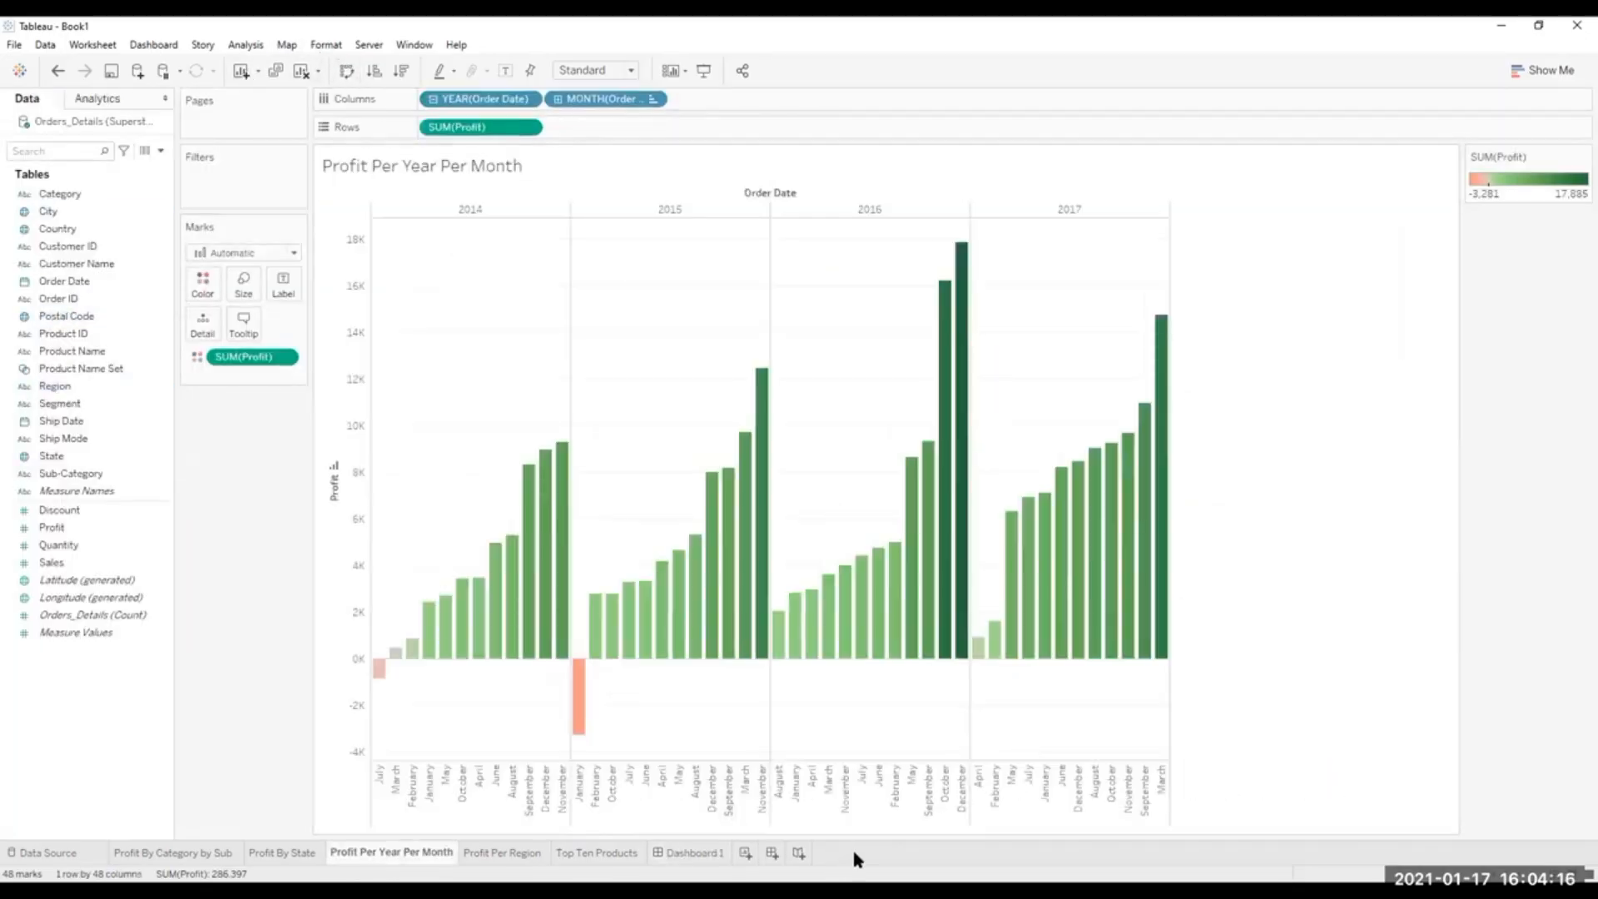
pyautogui.click(701, 853)
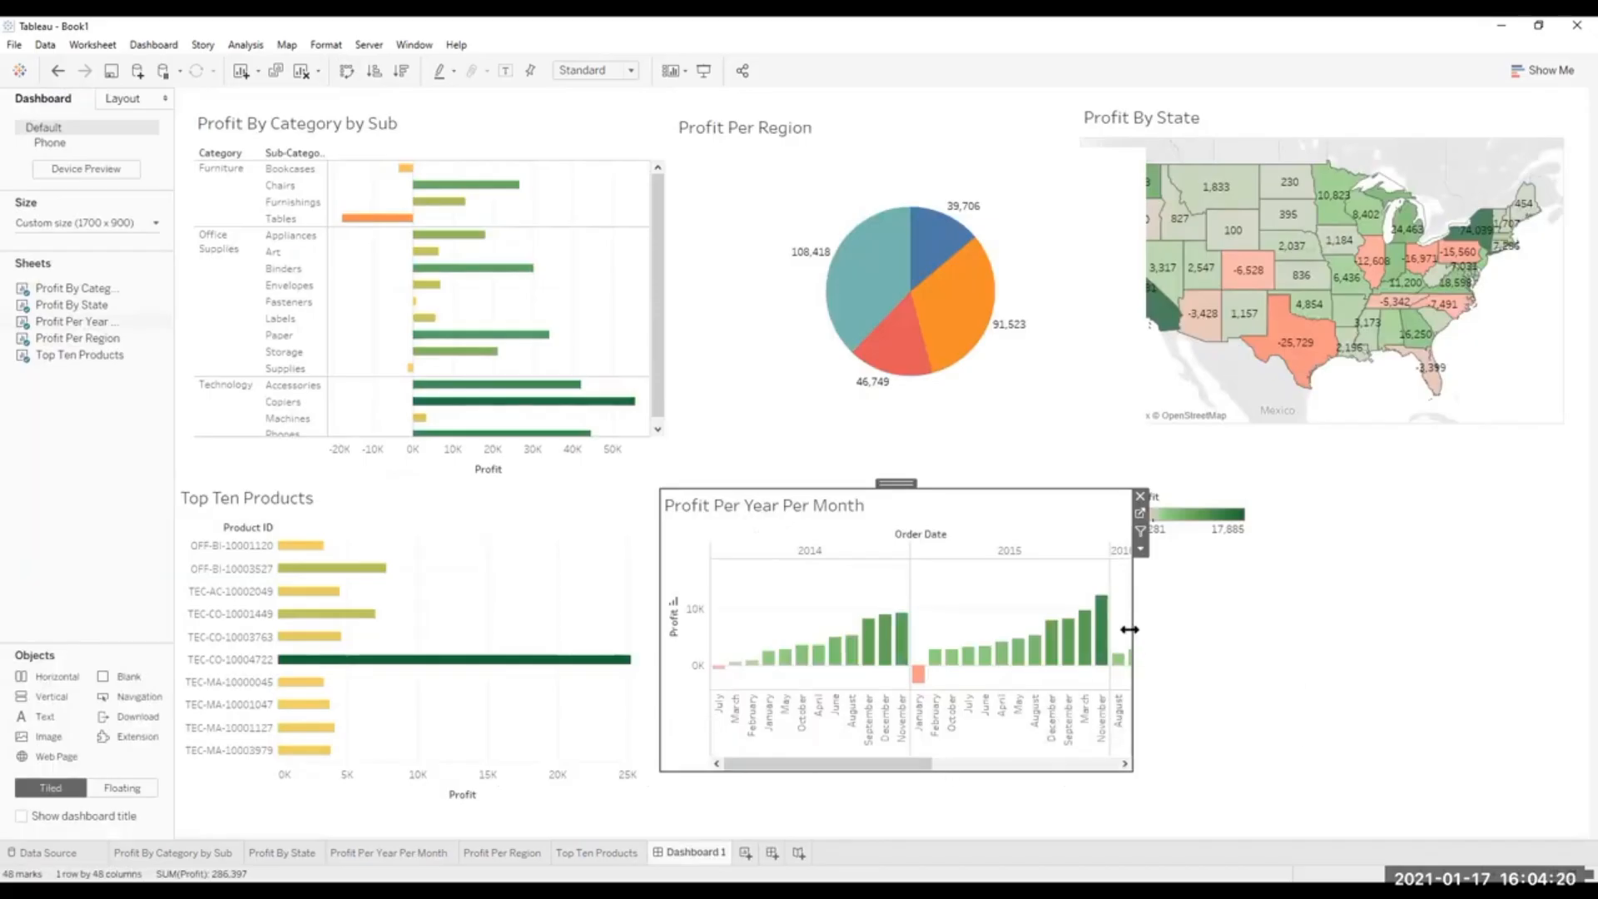
# Narrow the Profit Per Year Per Month sheet to expose its Profit legend and remove the legend from the dashboard.
pyautogui.moveTo(1129, 629); pyautogui.dragTo(1063, 631)
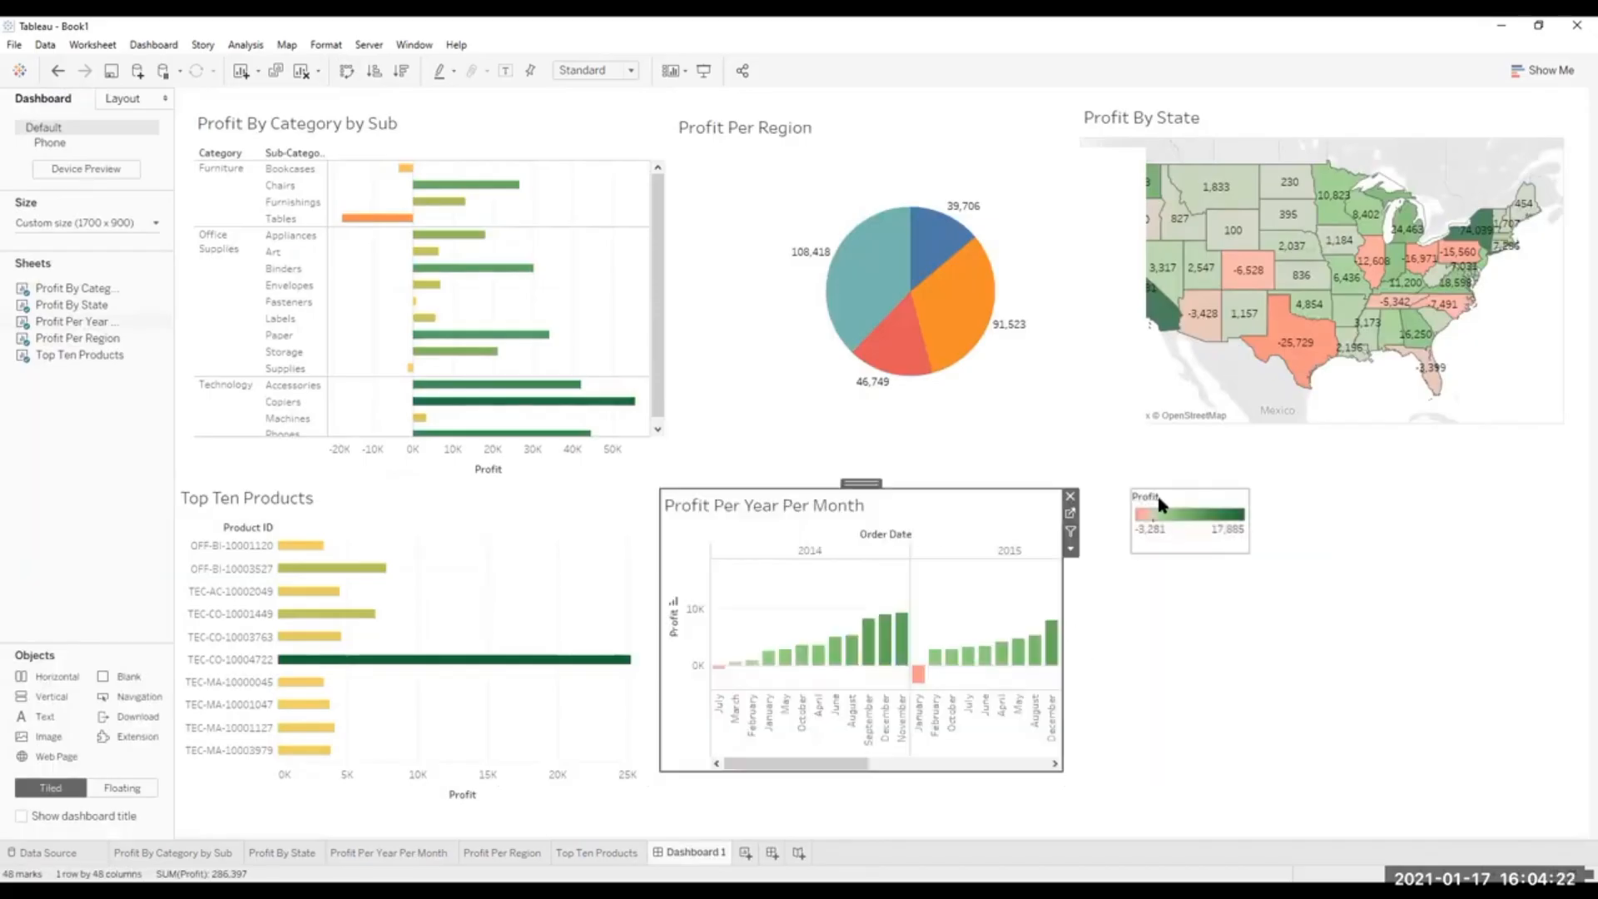
pyautogui.click(1160, 503)
pyautogui.click(1256, 496)
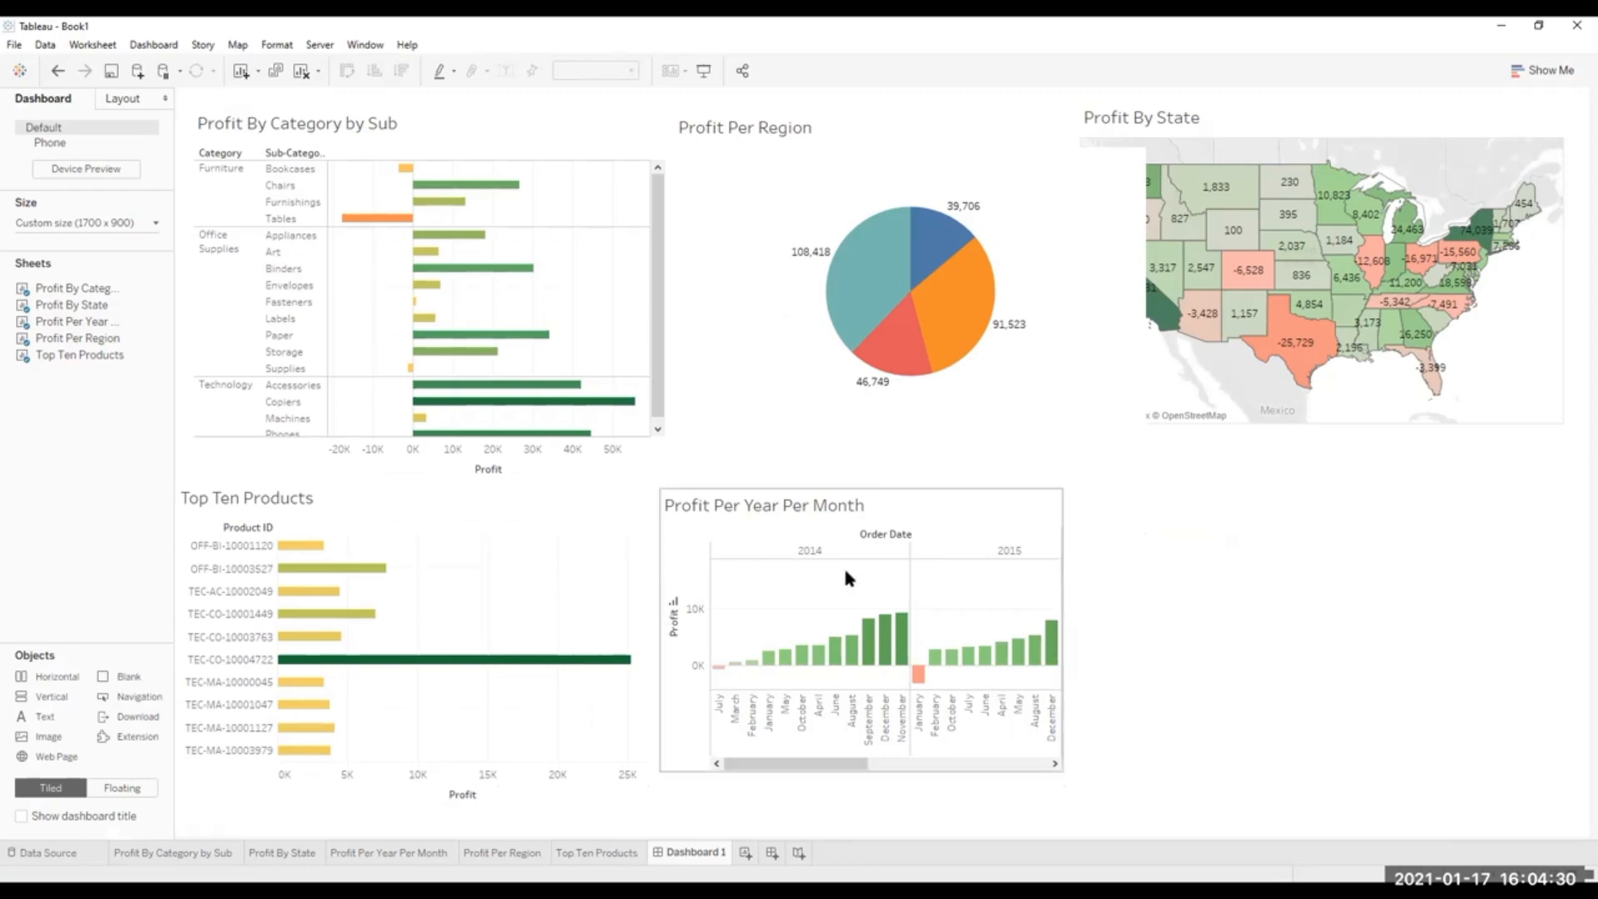
# Widen the Profit Per Year Per Month sheet to show all four years, raise it slightly and extend it to the dashboard's lower edge.
pyautogui.click(915, 510)
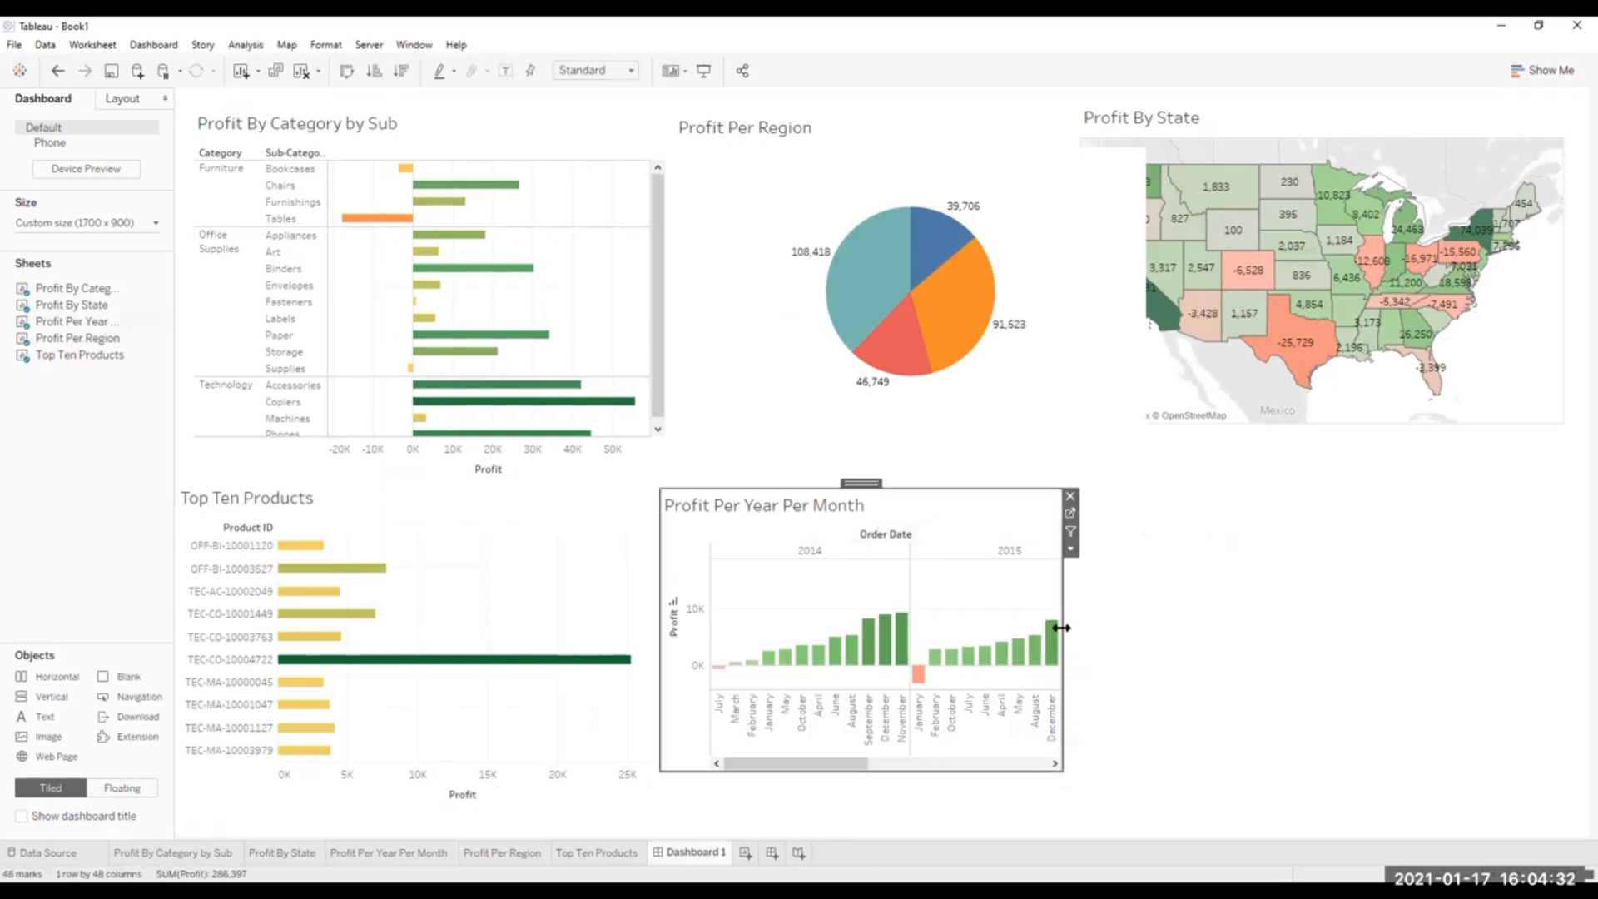
pyautogui.moveTo(1061, 628); pyautogui.dragTo(1575, 621)
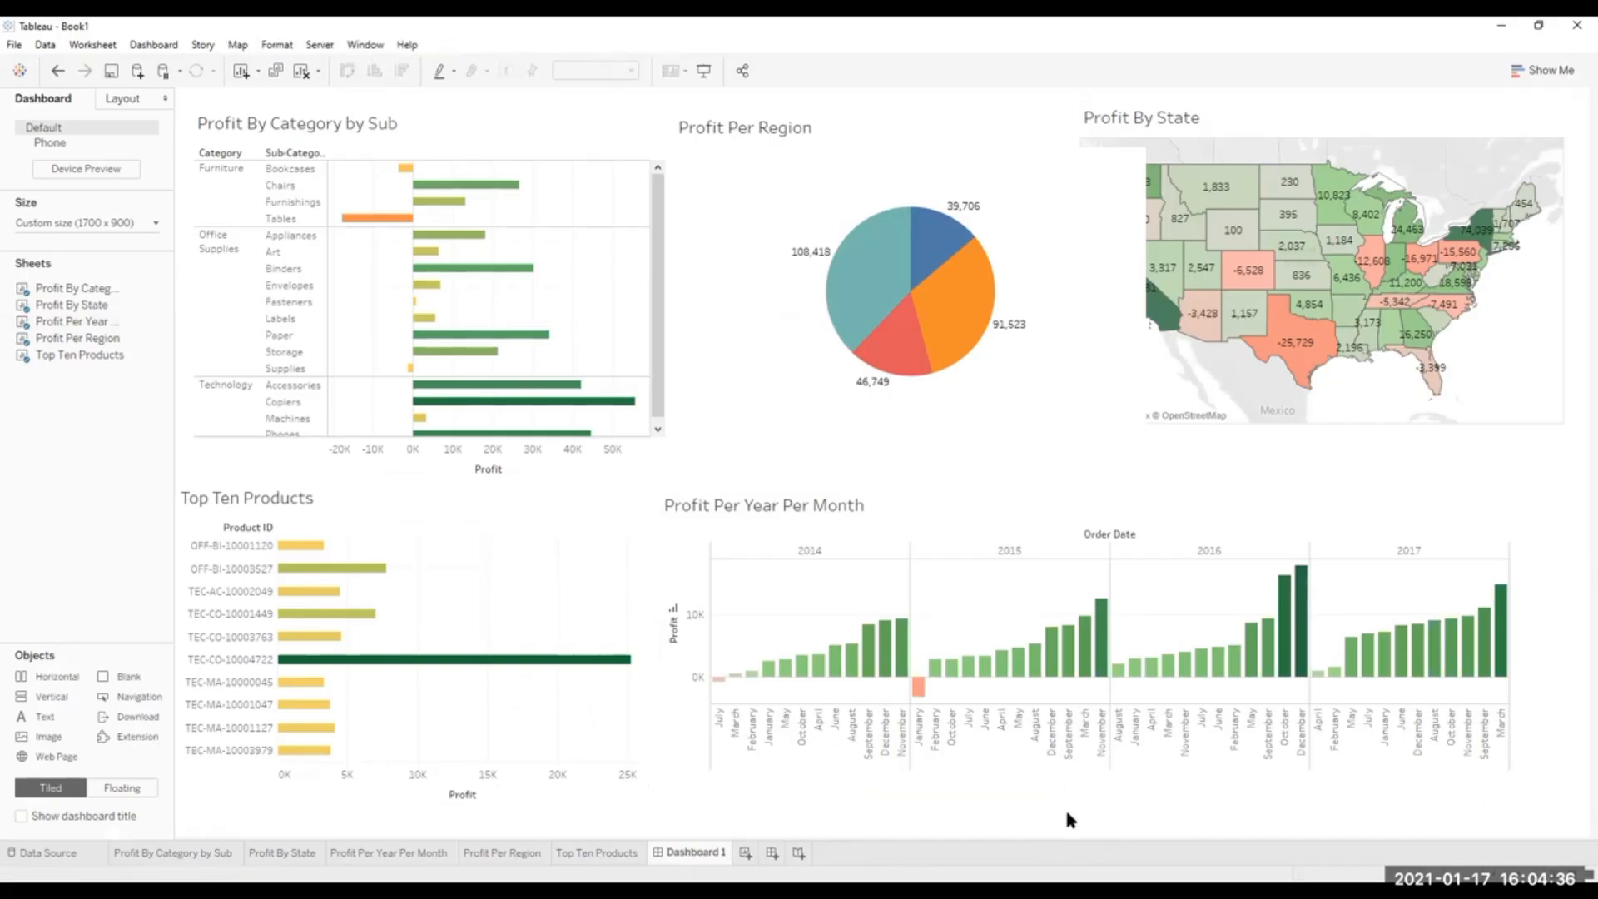
pyautogui.click(1147, 491)
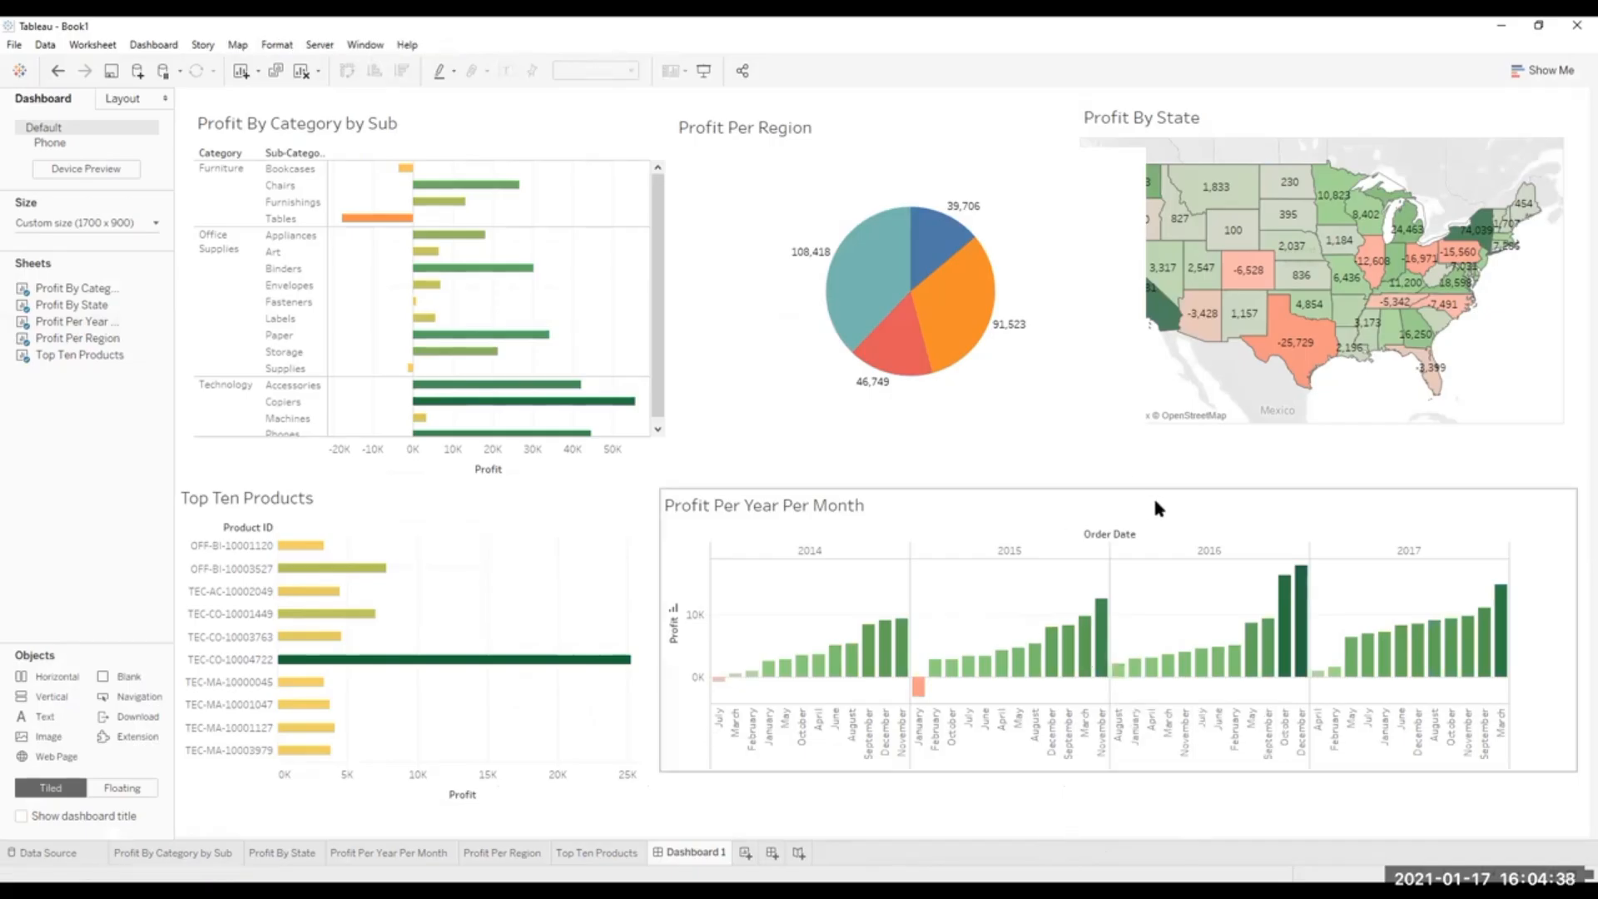
pyautogui.click(1161, 496)
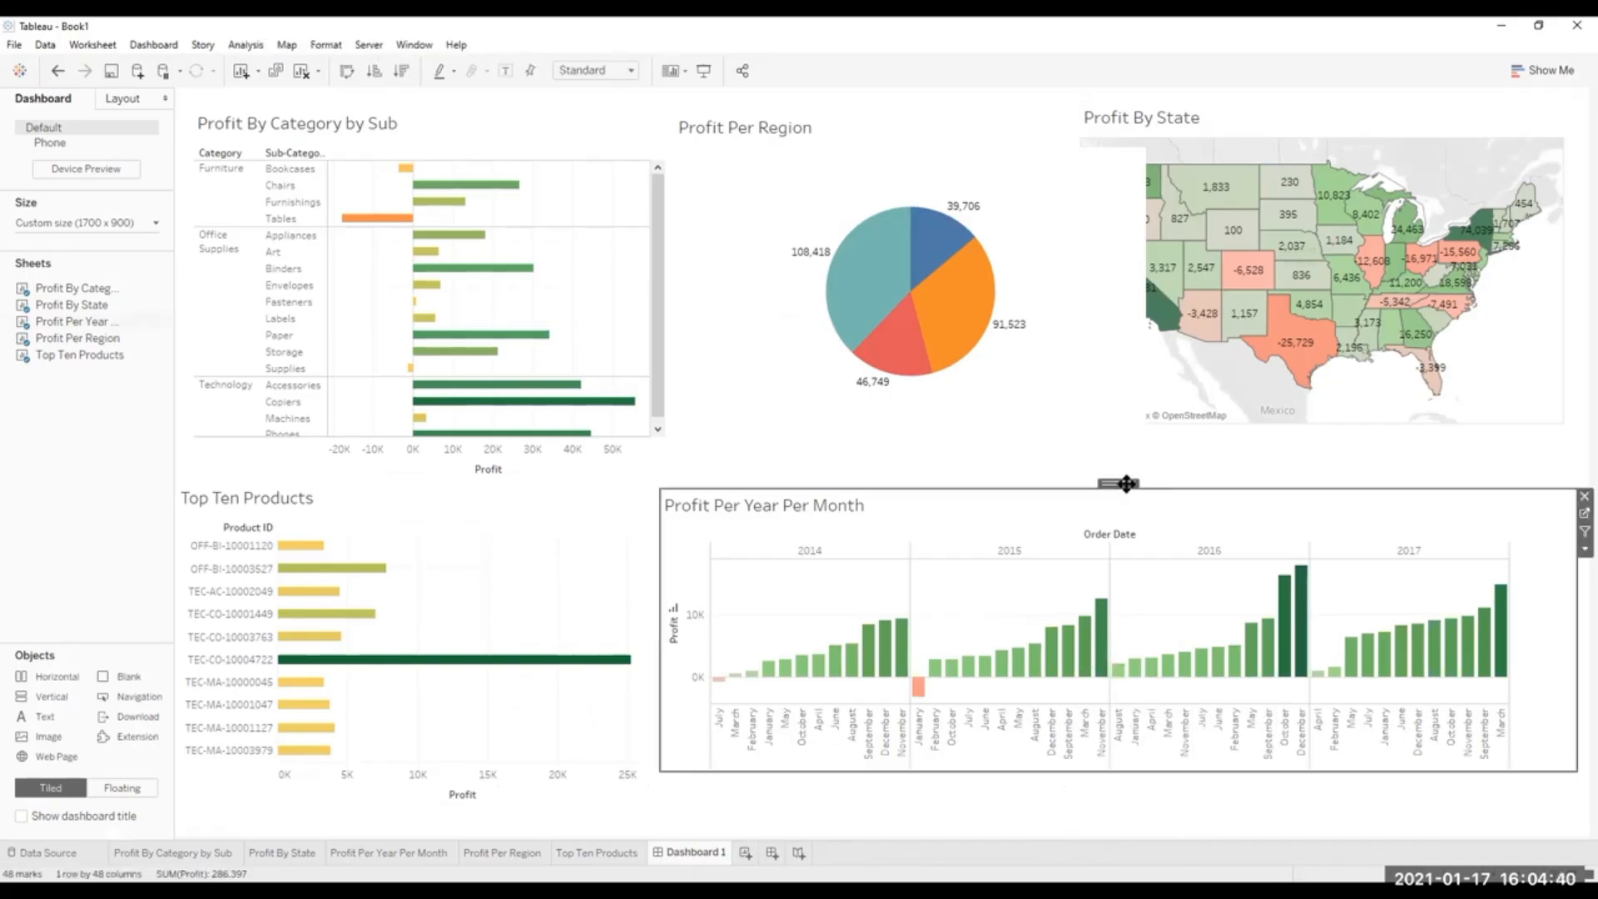
pyautogui.moveTo(1126, 483); pyautogui.dragTo(1124, 473)
pyautogui.moveTo(1095, 760); pyautogui.dragTo(1098, 828)
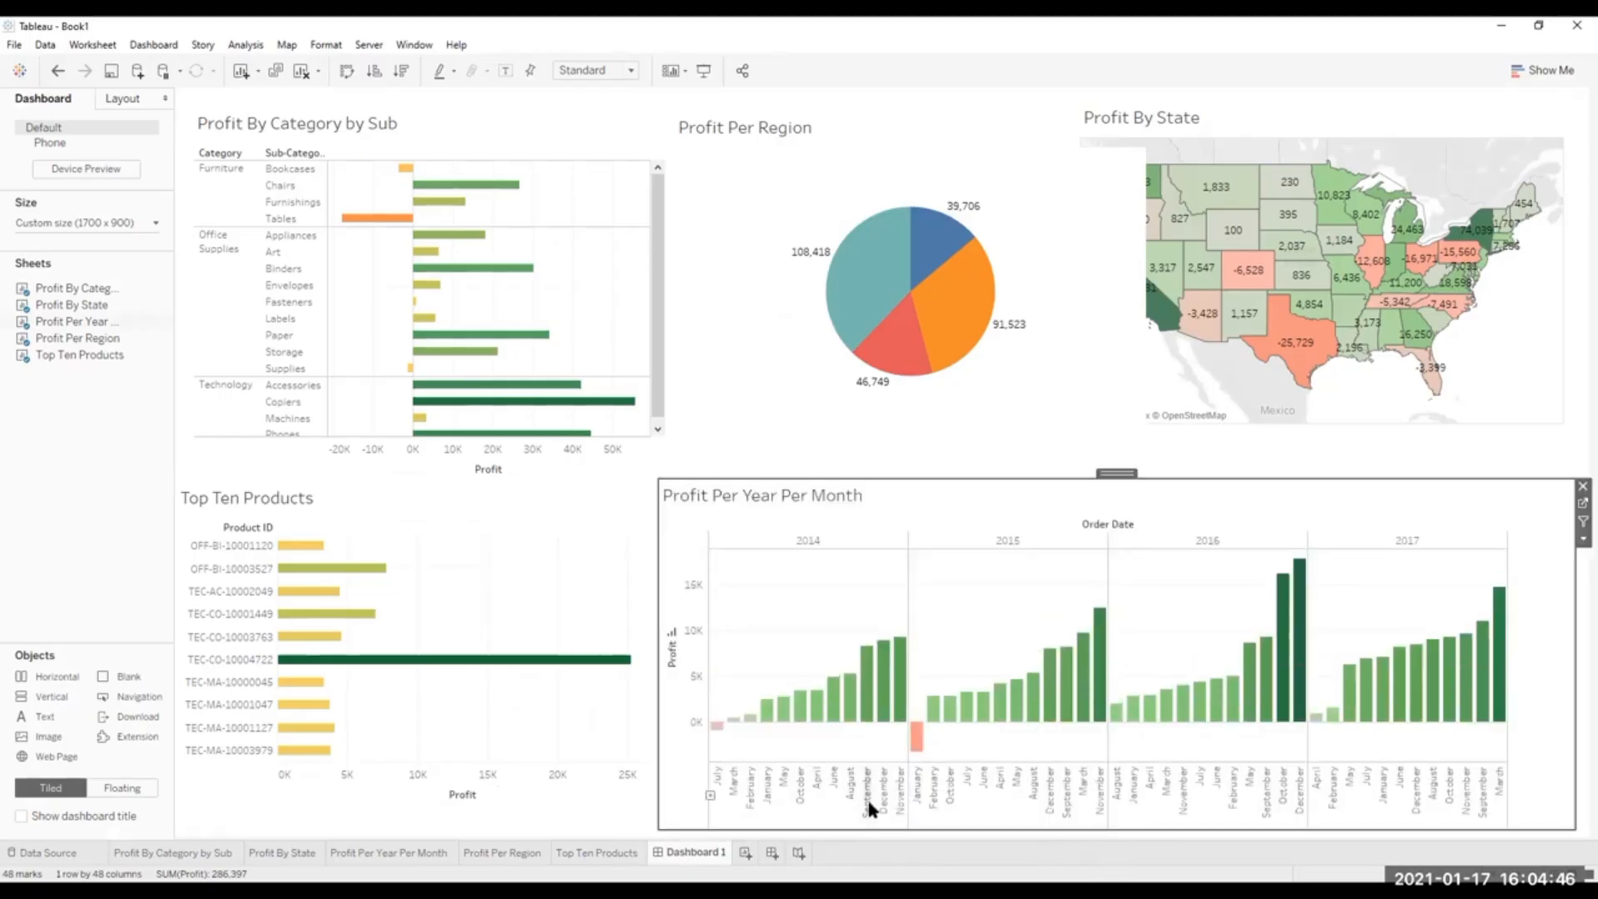
pyautogui.click(1446, 441)
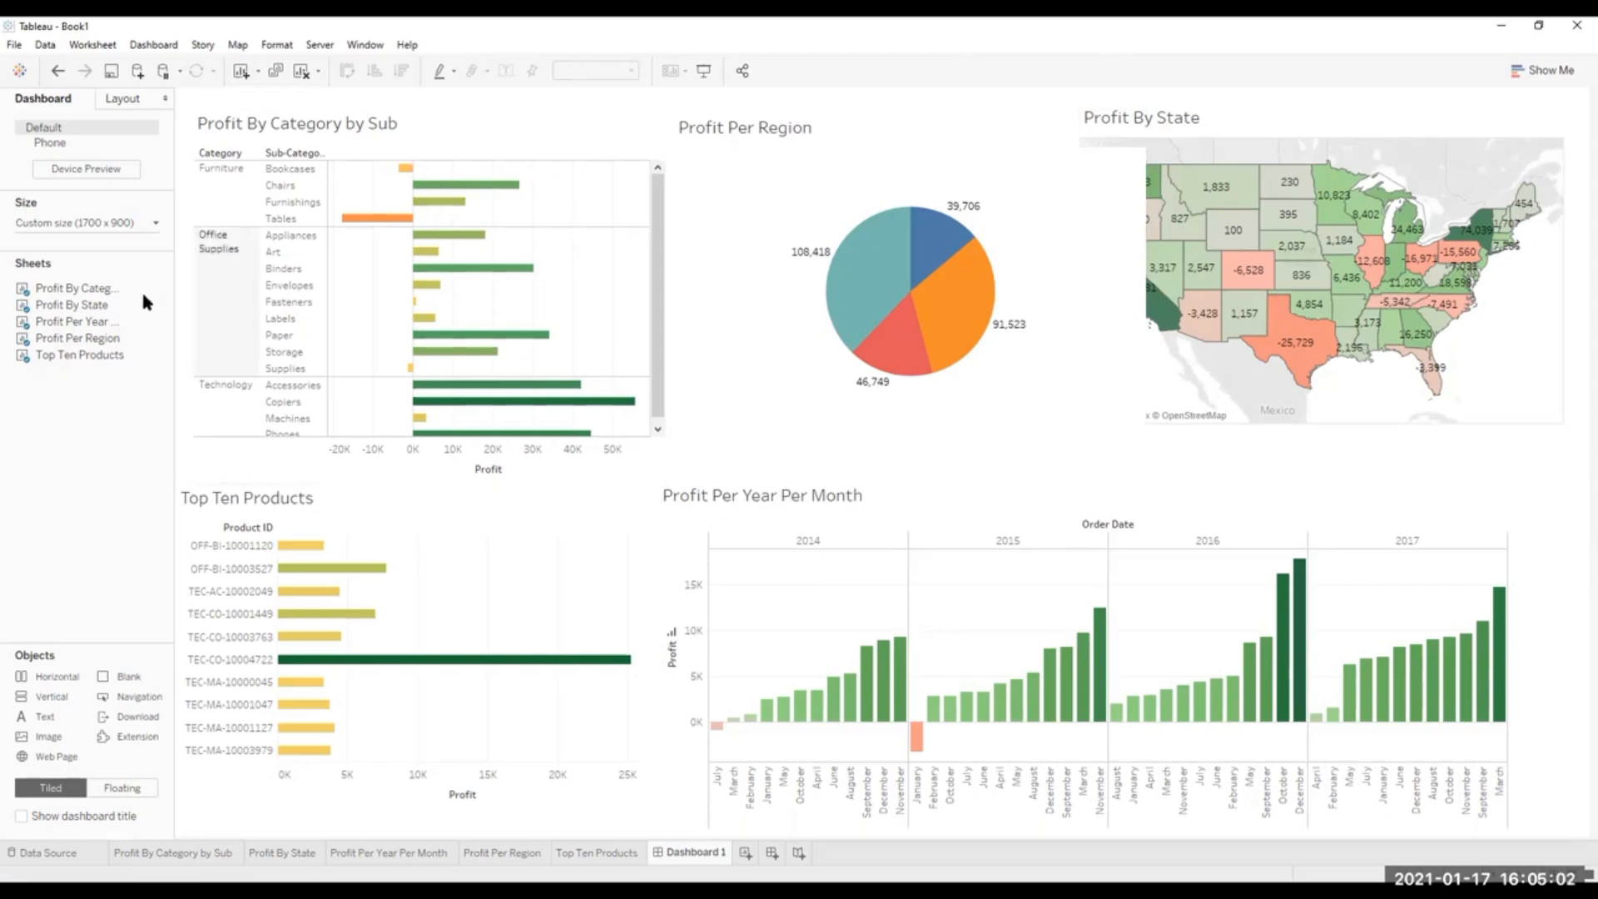
# Preview the dashboard in presentation mode and narrow the Profit Per Region sheet to uncover the western states of the Profit By State map.
pyautogui.click(703, 71)
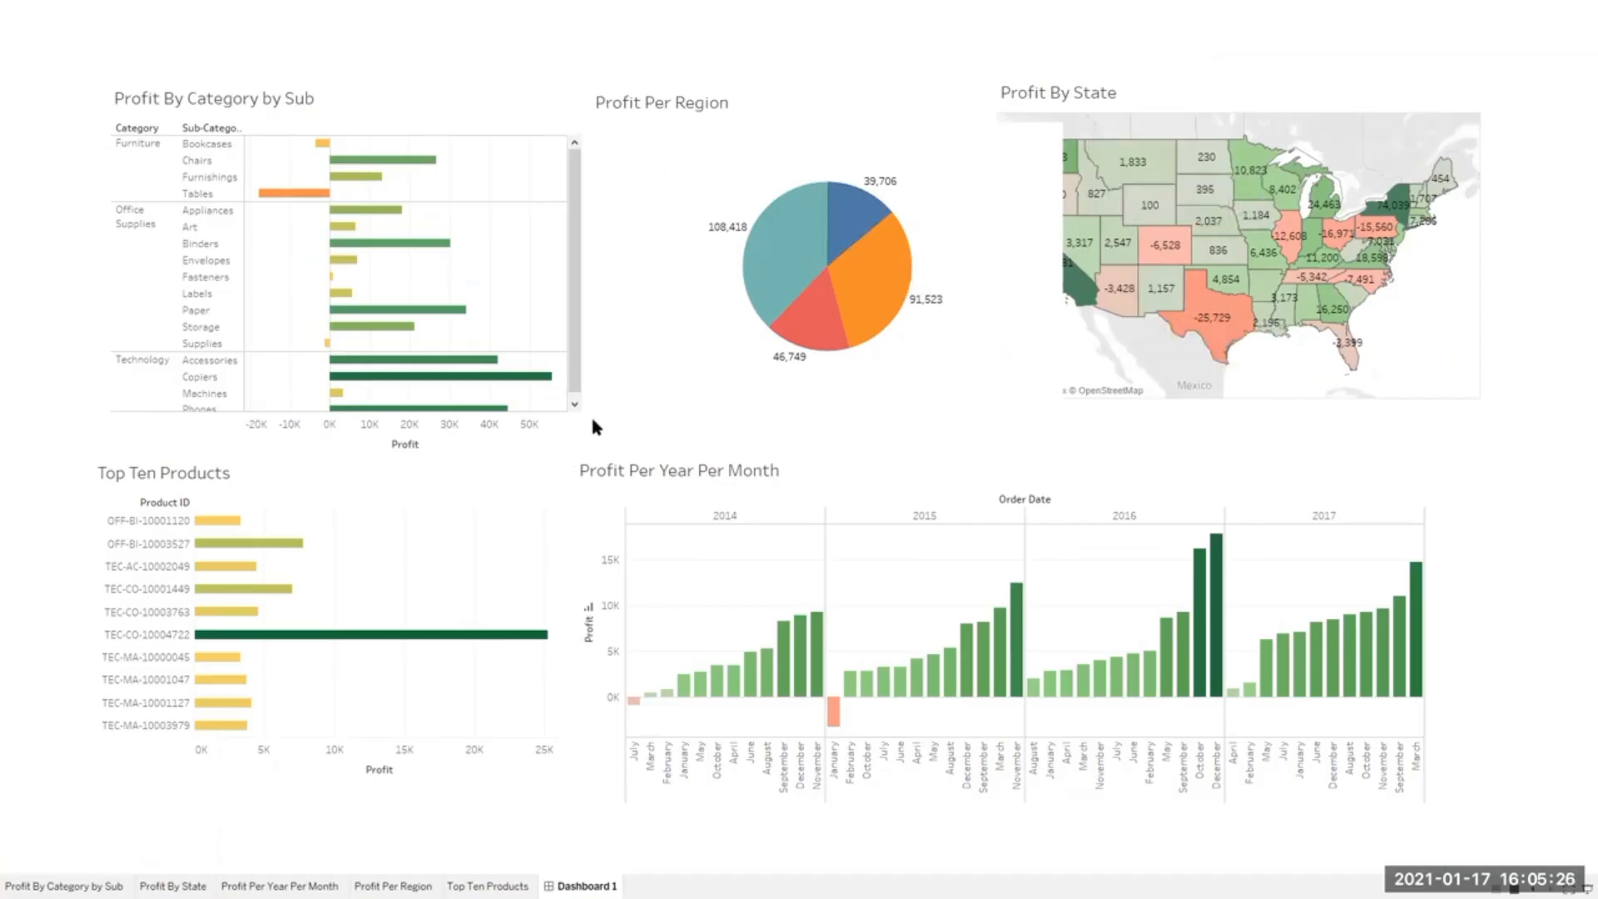
pyautogui.press('Escape')
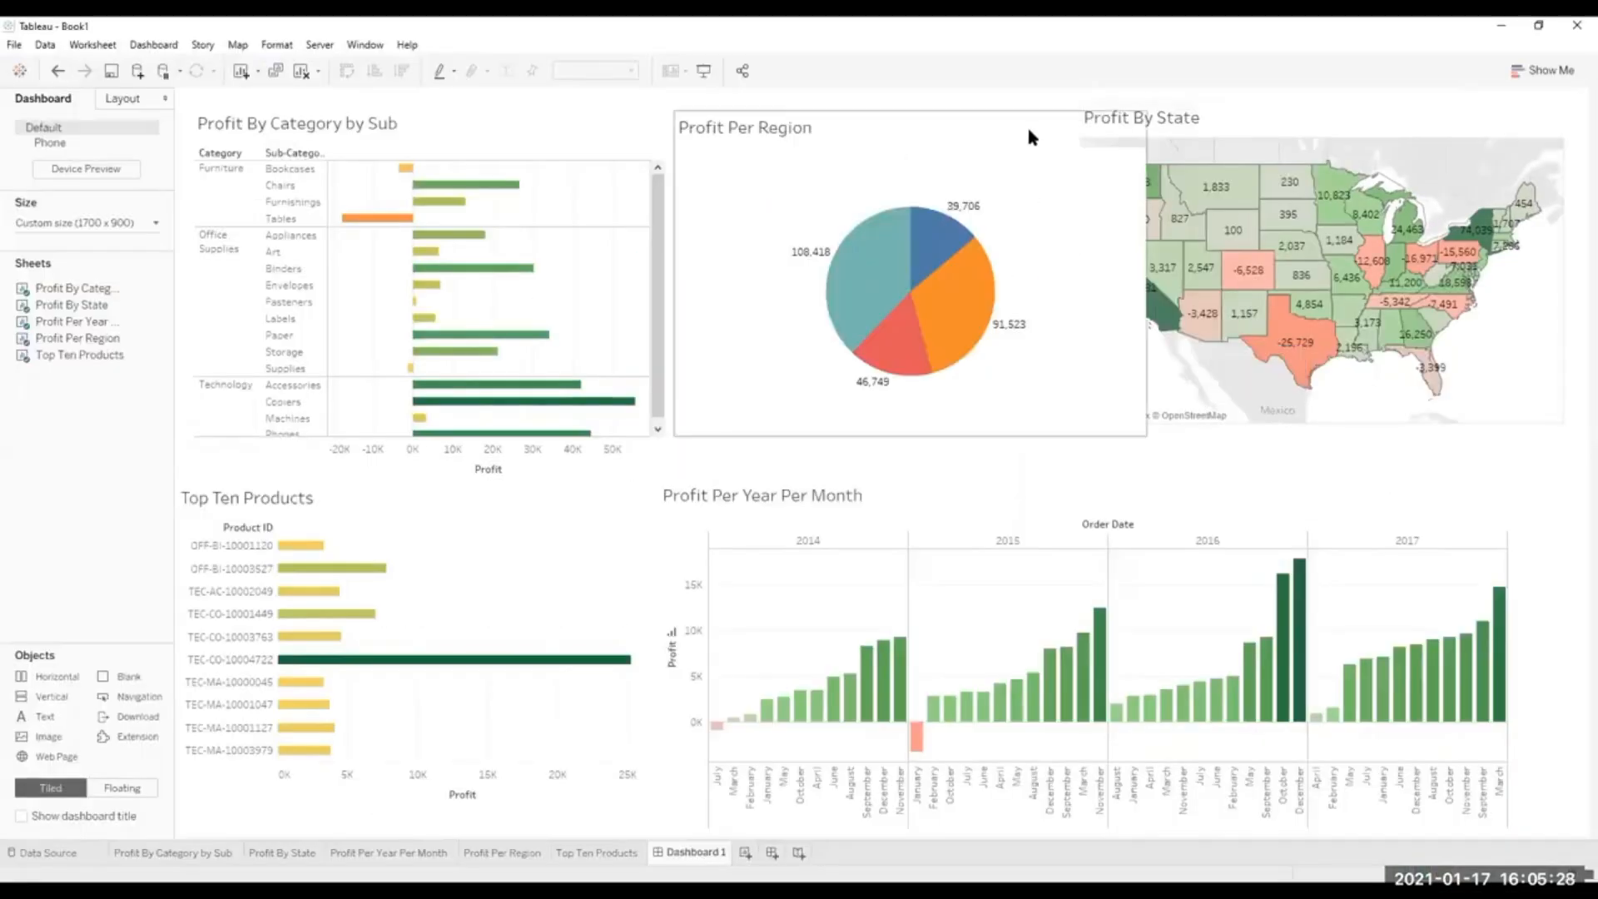
pyautogui.click(1026, 125)
pyautogui.moveTo(1146, 256); pyautogui.dragTo(1084, 258)
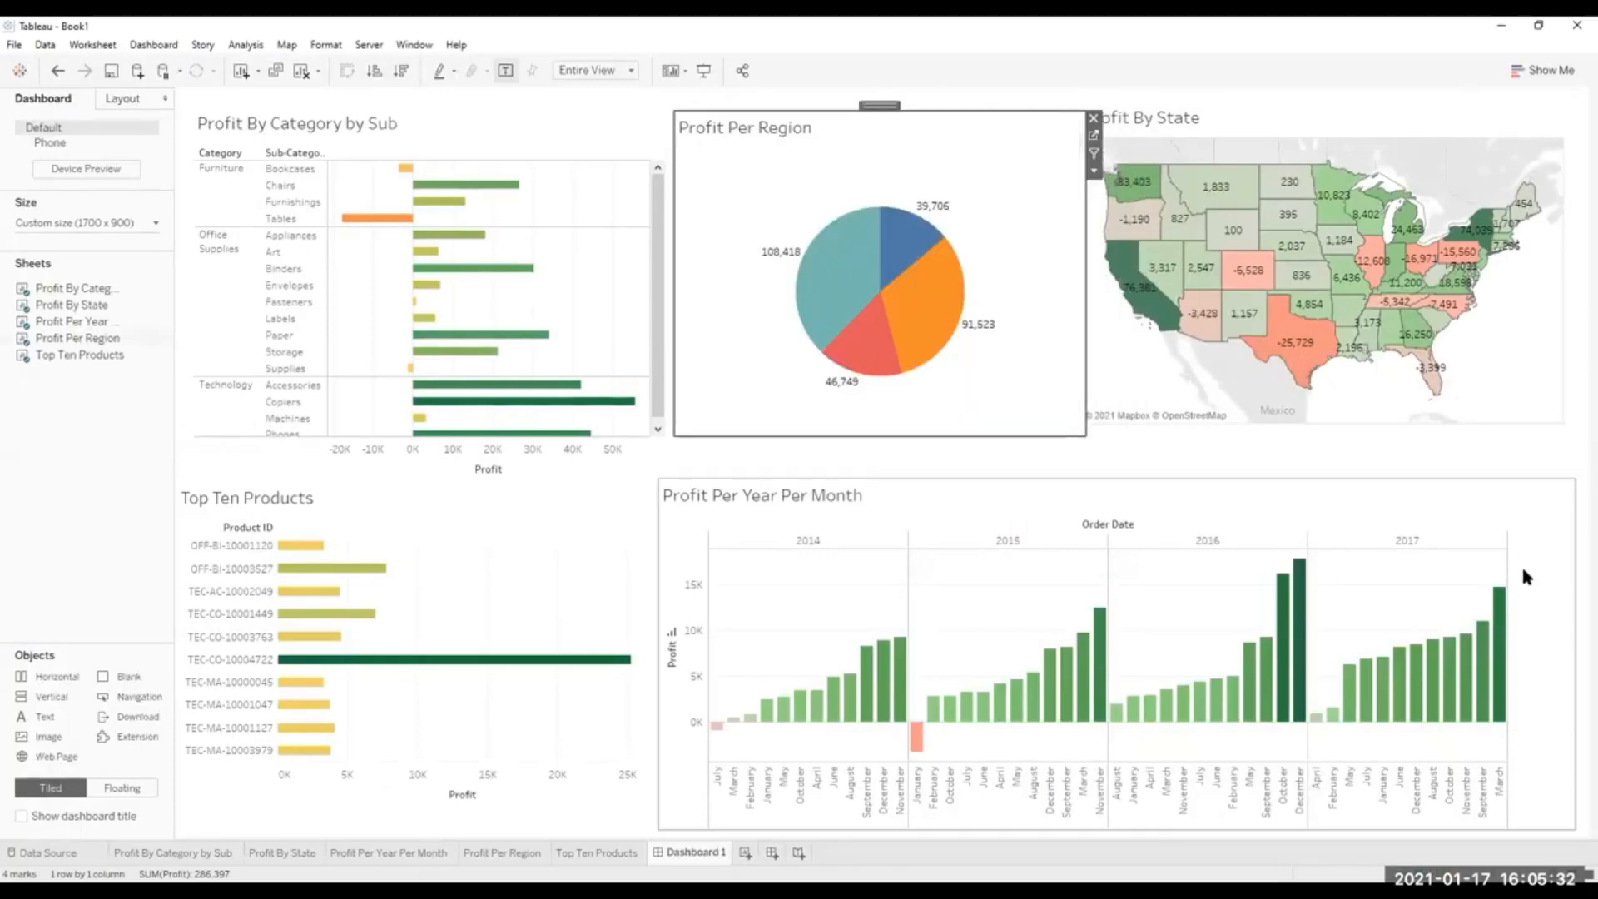
pyautogui.click(1572, 482)
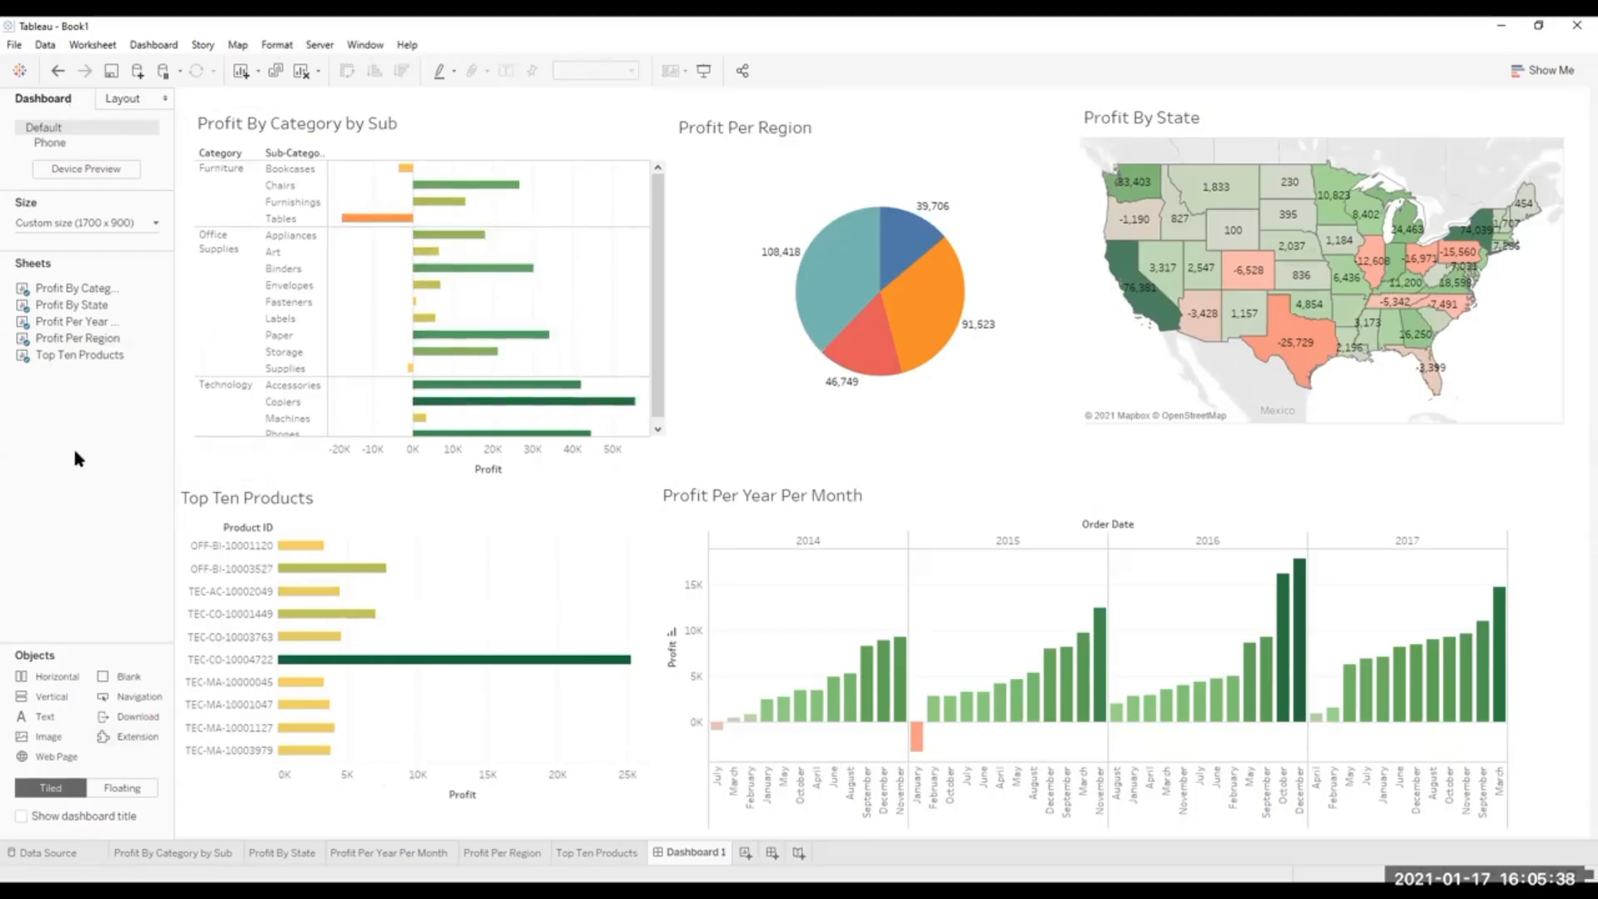
# Enable Use as Filter on all five dashboard sheets and check the generated filters in the dashboard's Actions list.
pyautogui.click(657, 128)
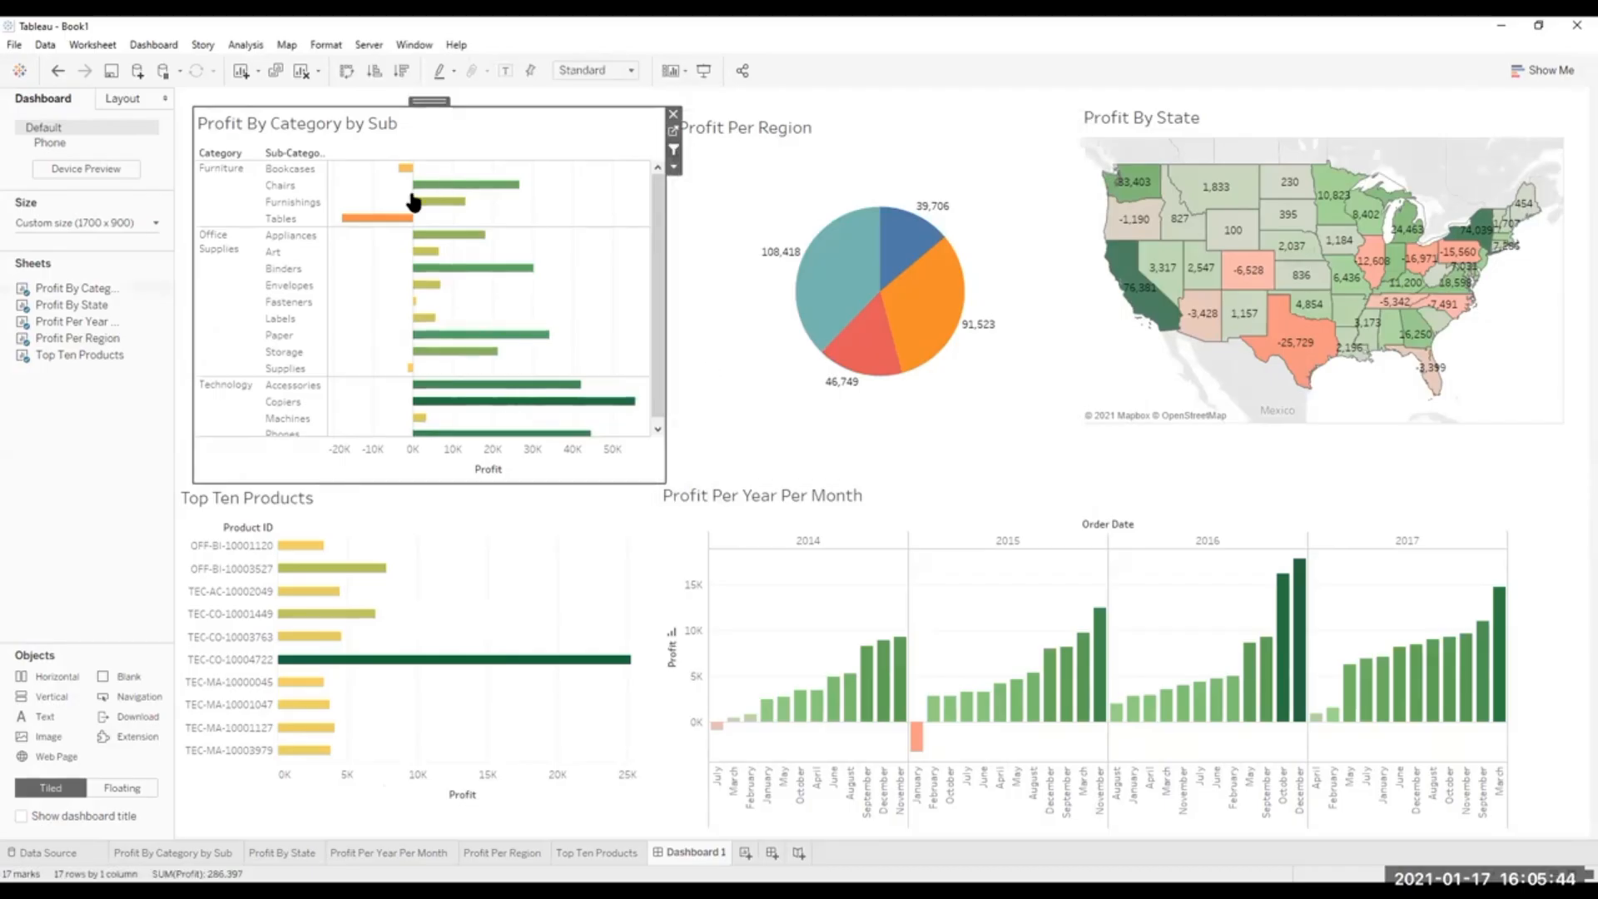
pyautogui.click(632, 520)
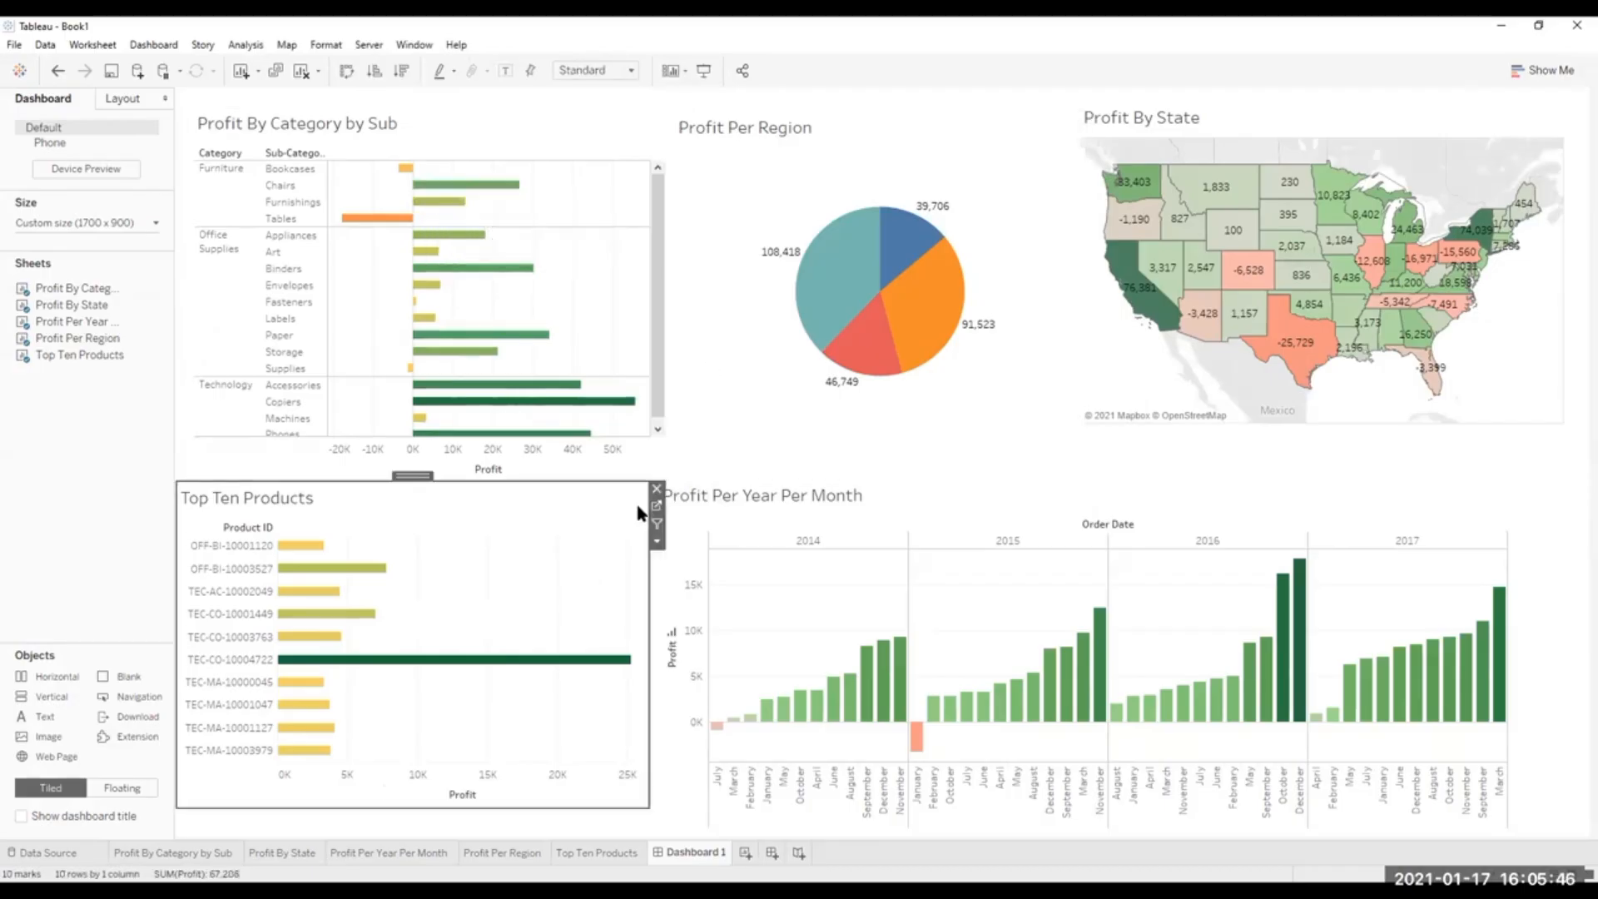
pyautogui.click(1017, 126)
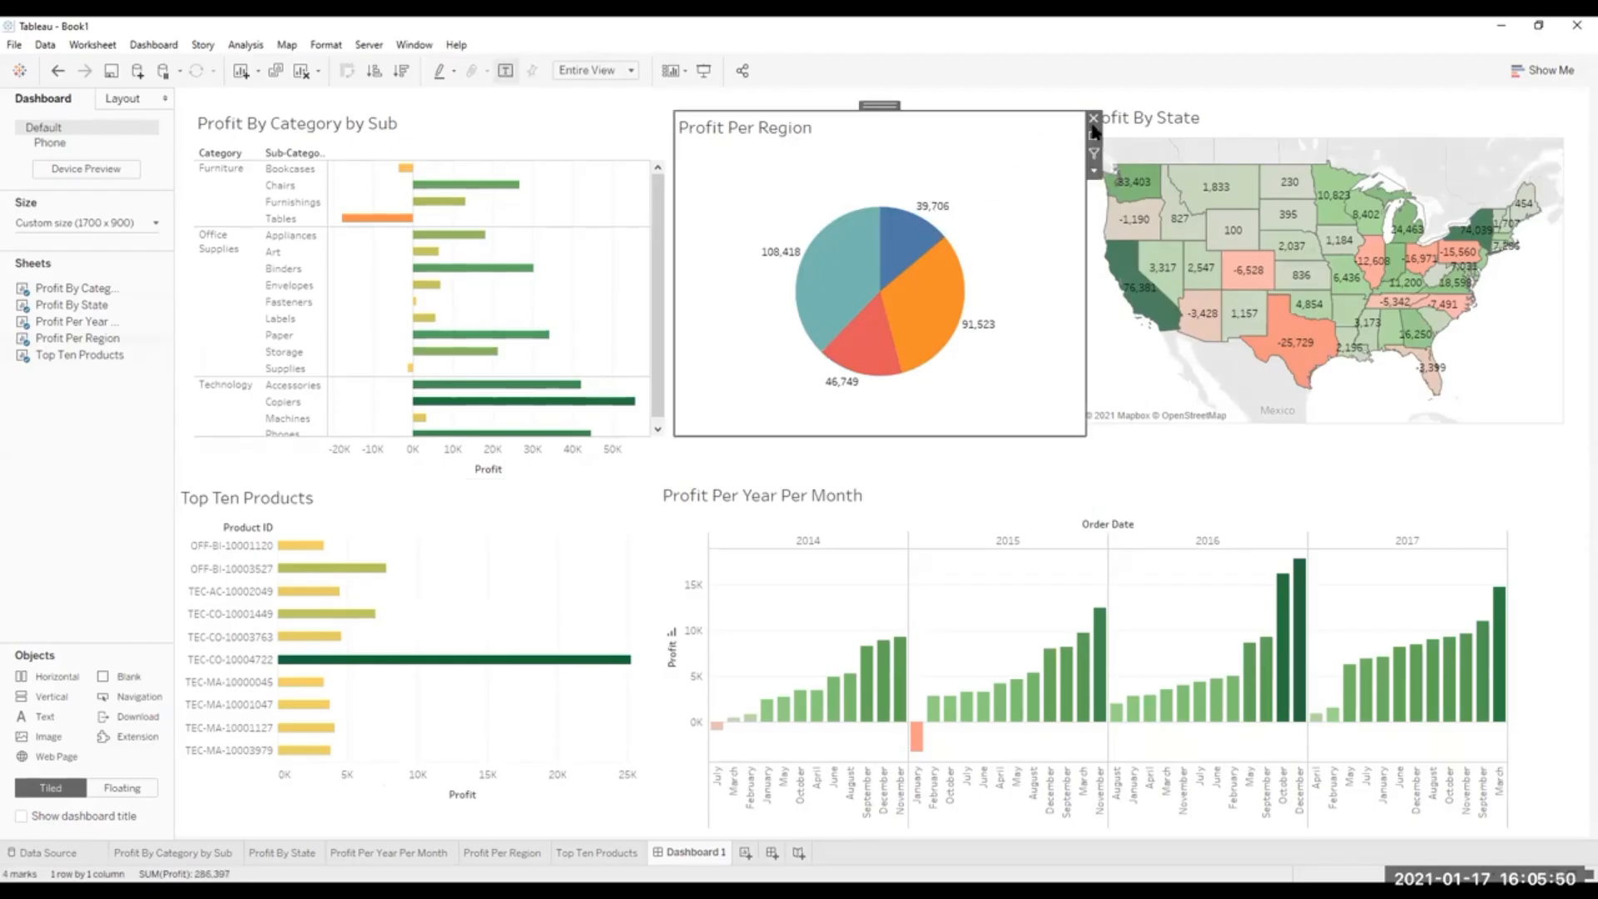
pyautogui.click(1541, 502)
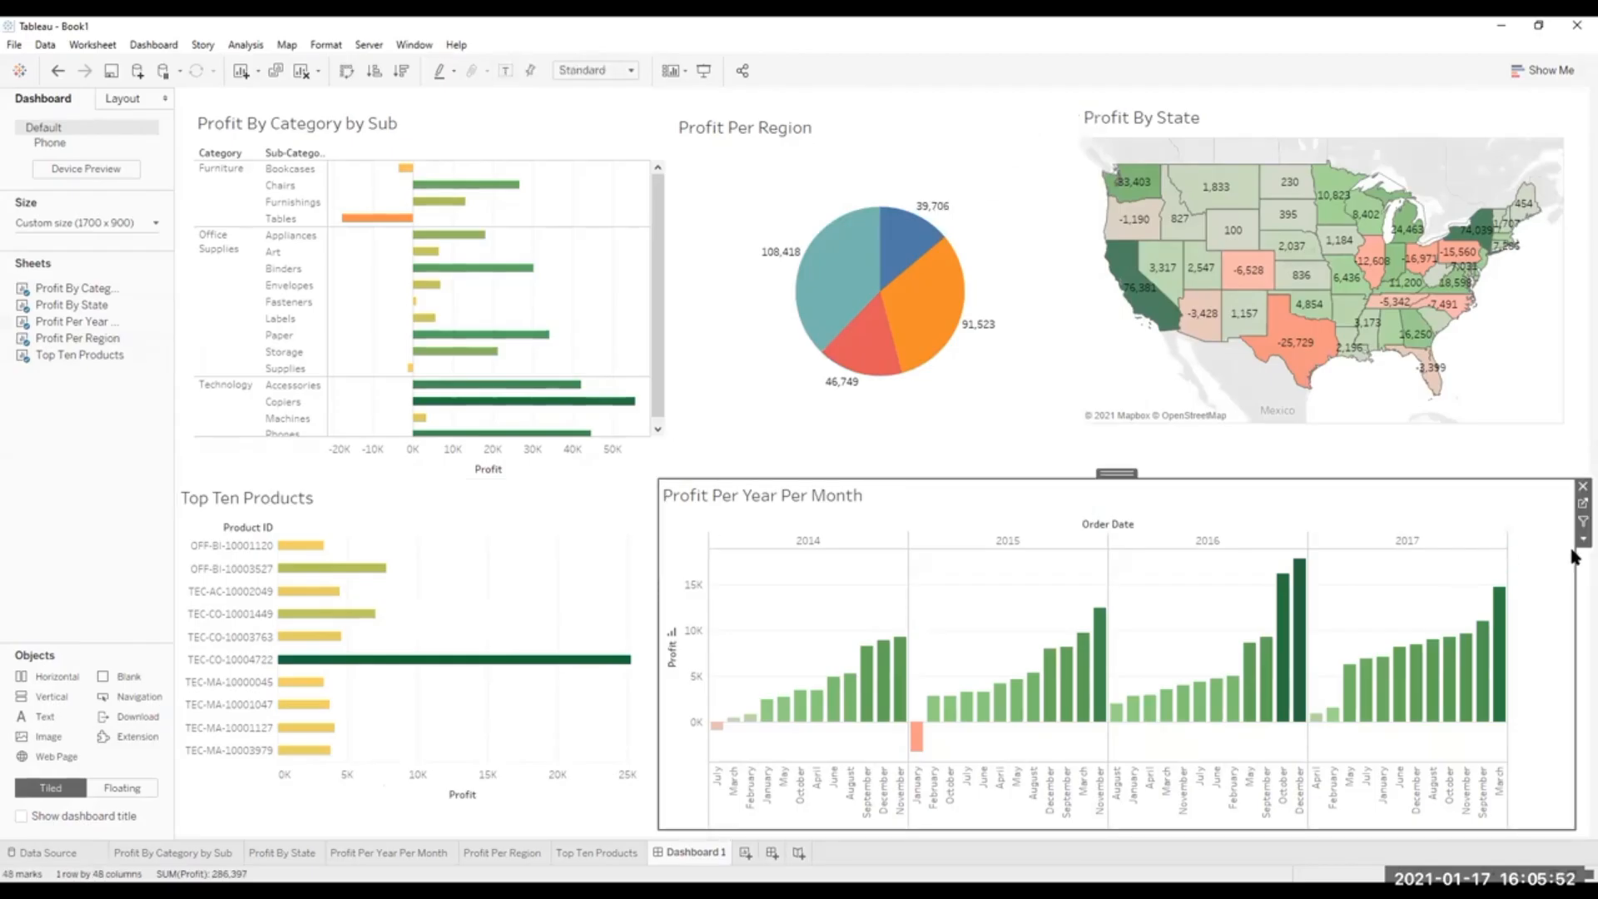
pyautogui.click(1531, 110)
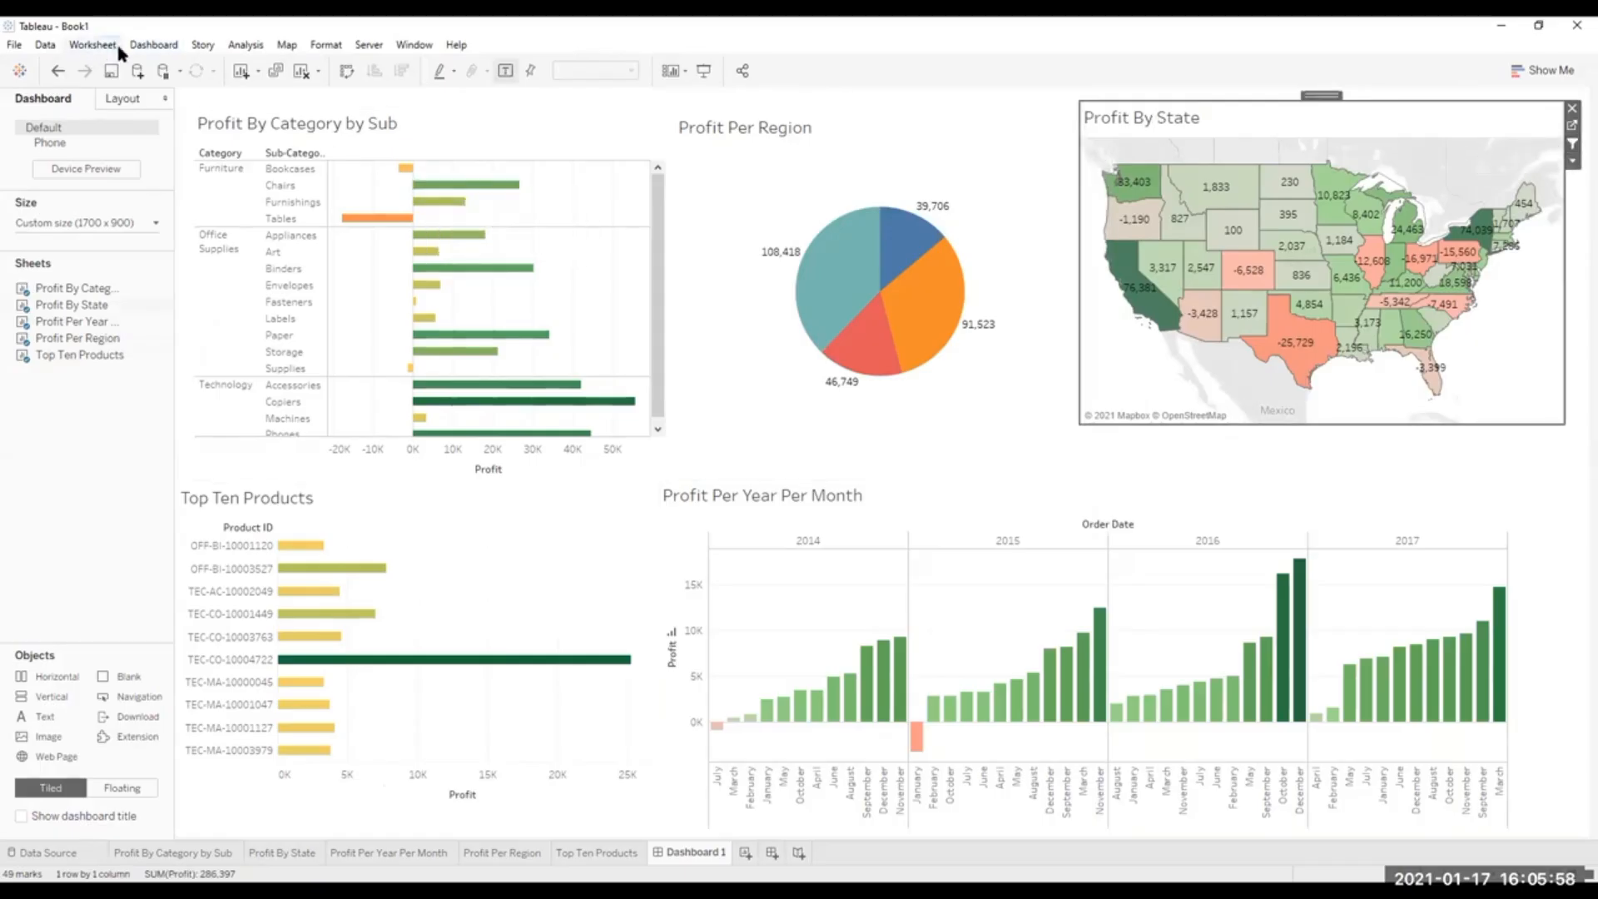
pyautogui.click(148, 47)
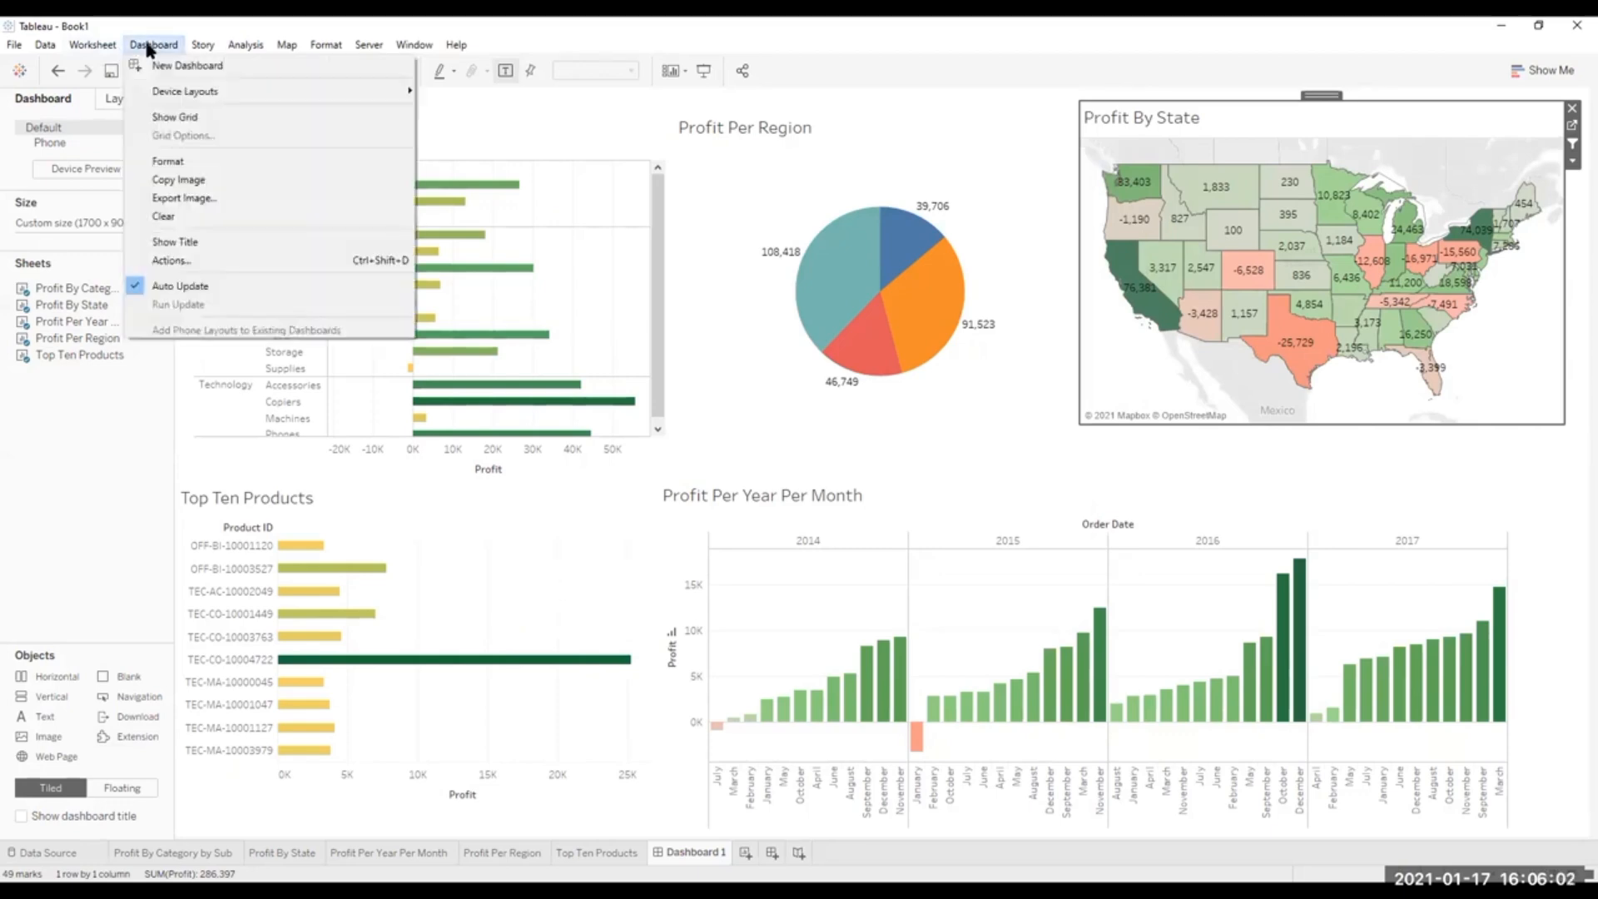
pyautogui.click(174, 261)
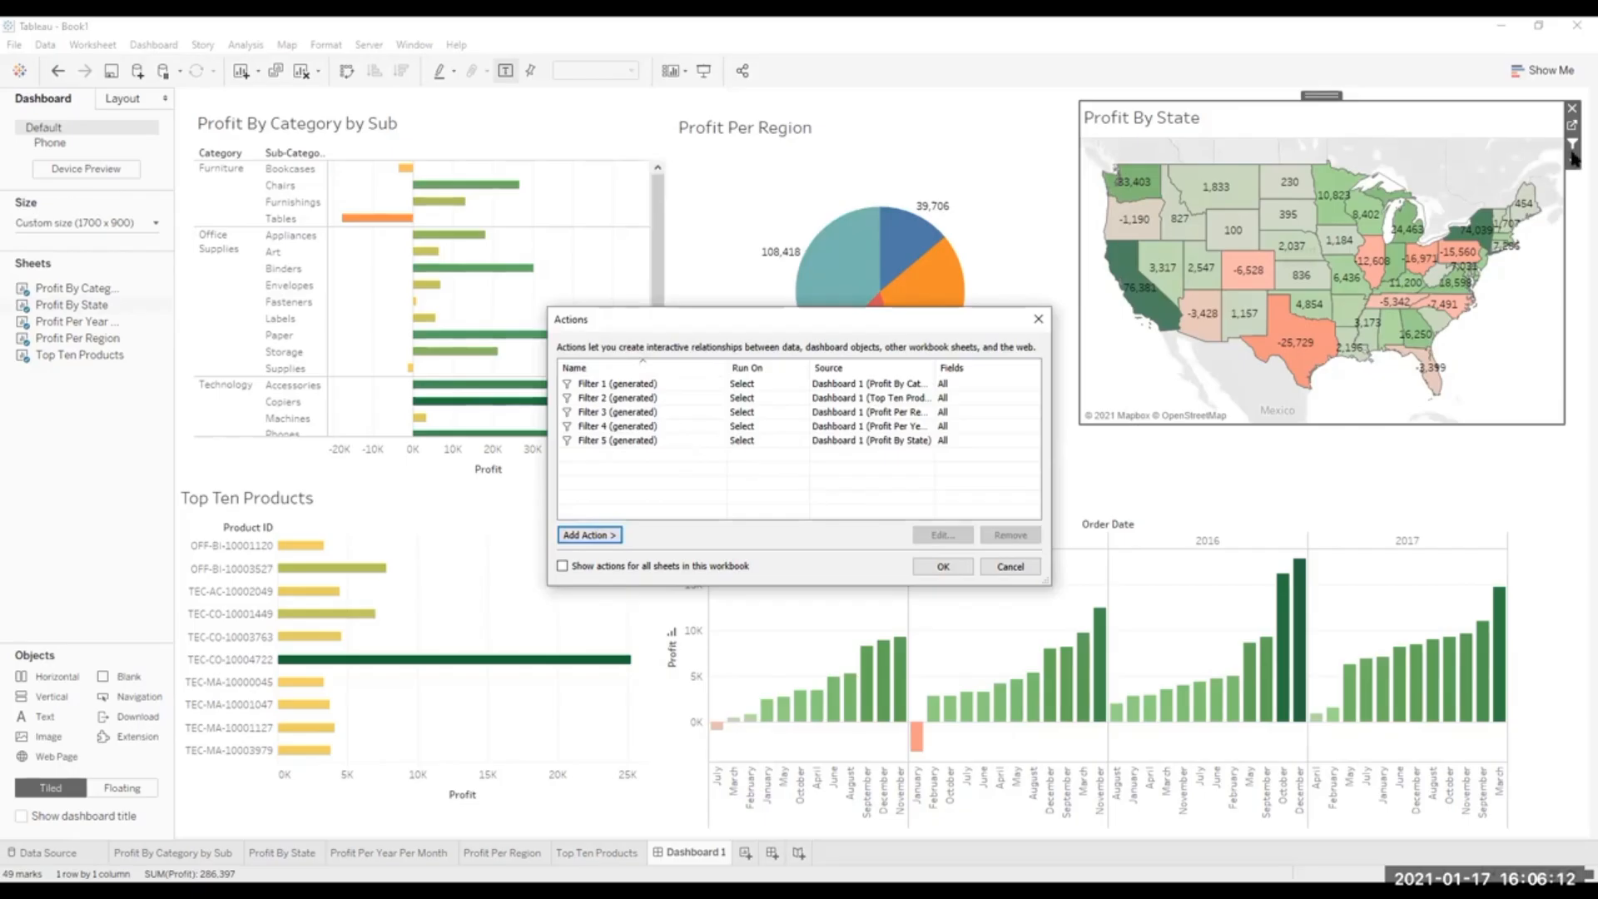
pyautogui.click(1039, 320)
# Turn off Use as Filter on all five dashboard sheets and check the dashboard's Actions list.
pyautogui.click(630, 116)
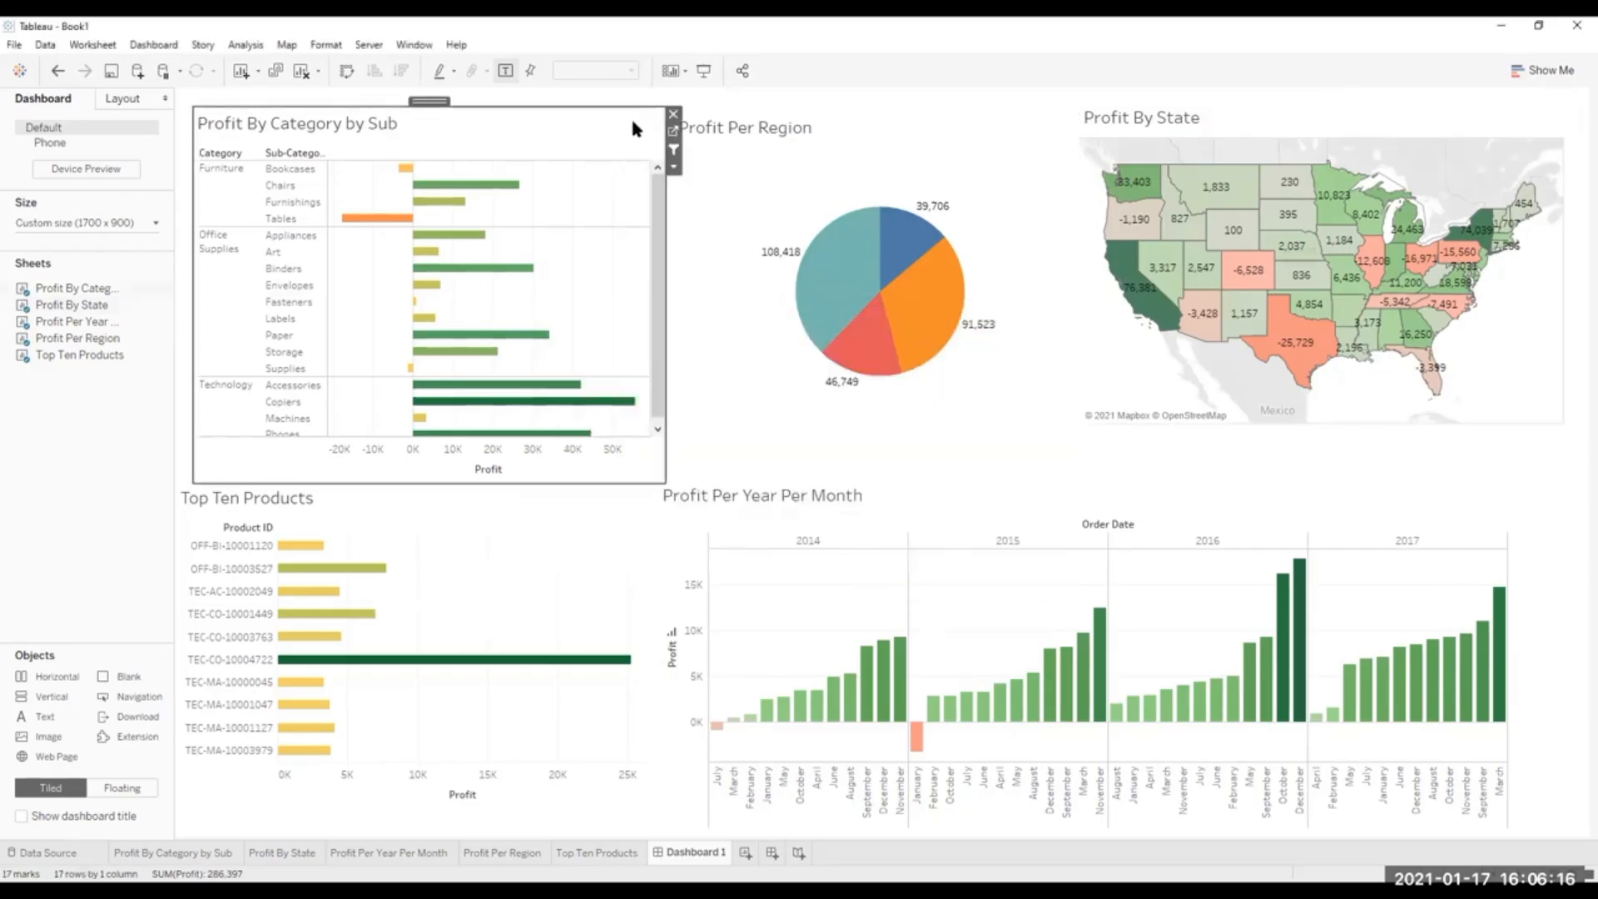
pyautogui.click(673, 150)
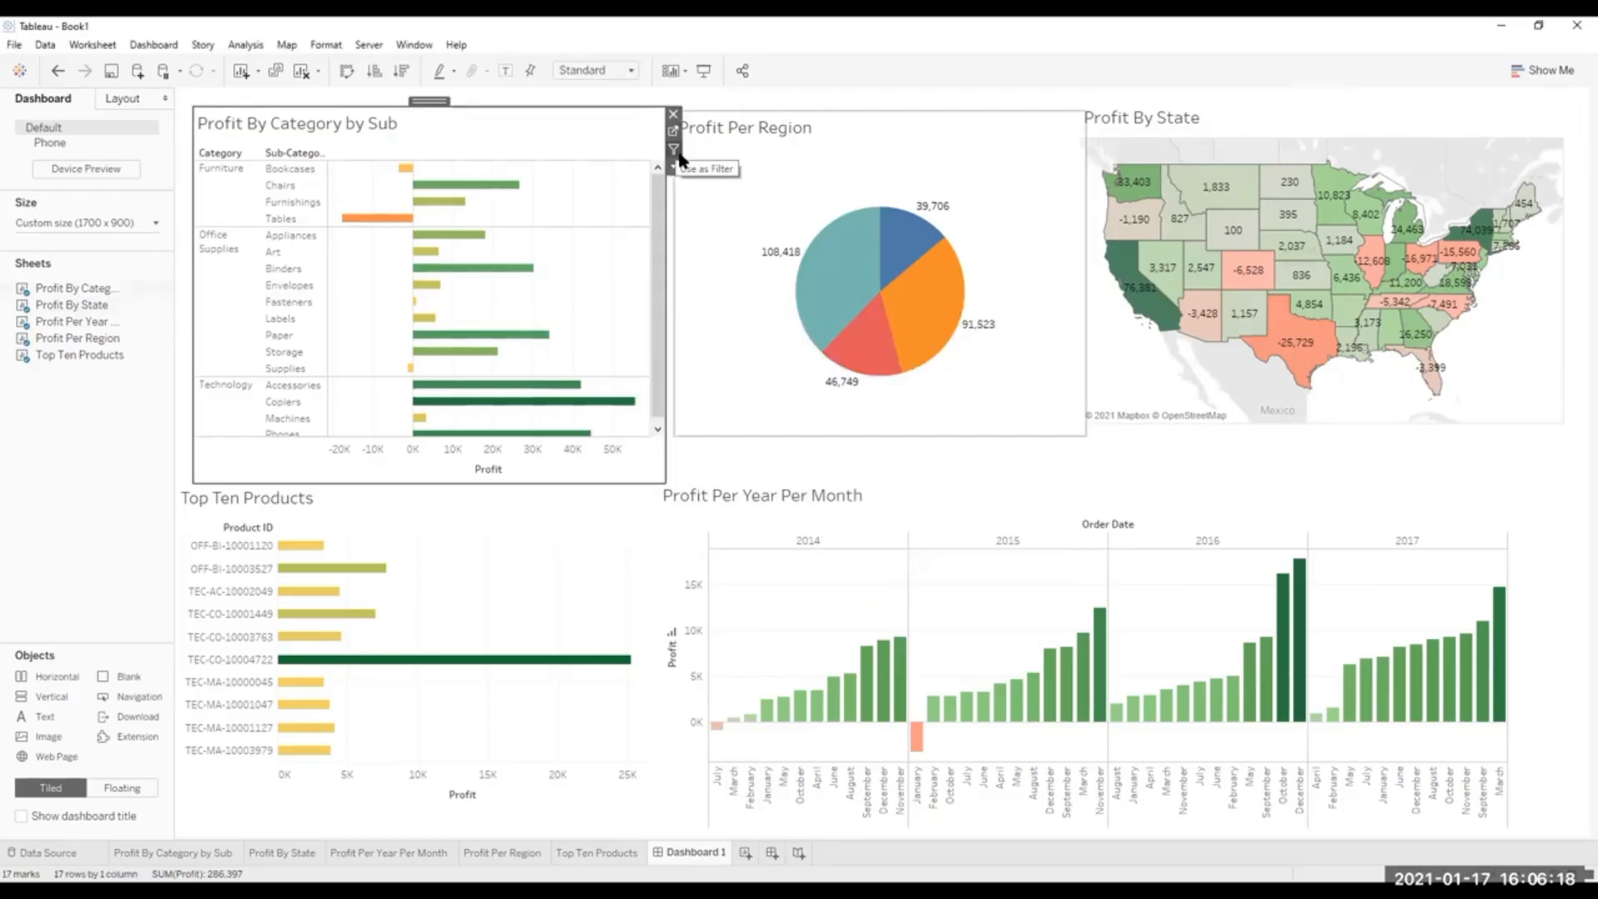
pyautogui.click(1060, 114)
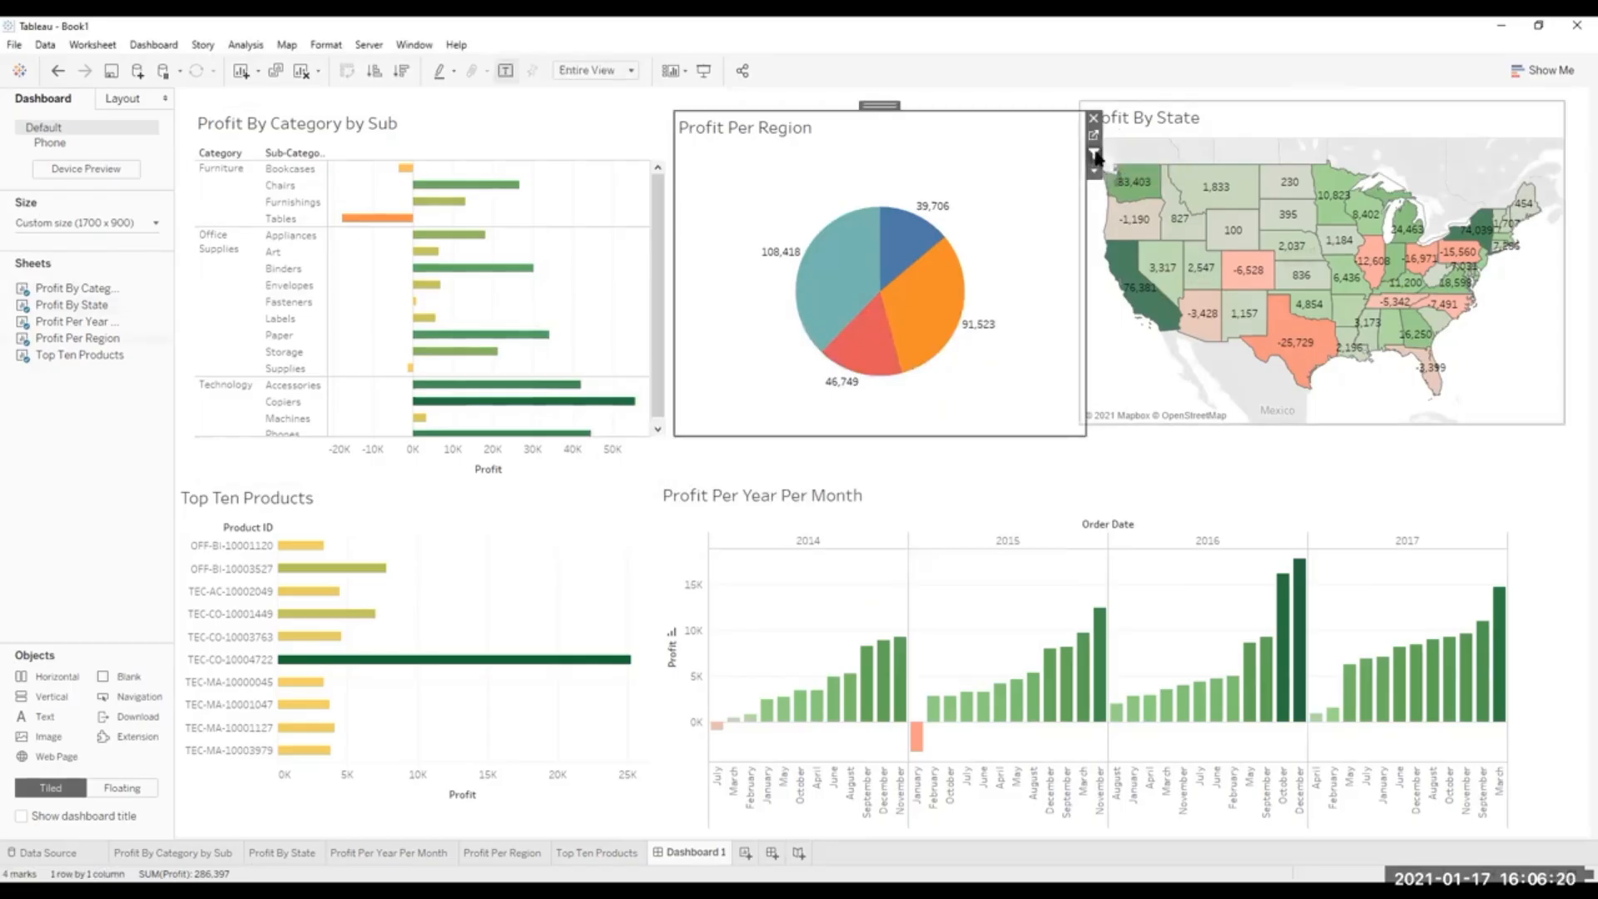
pyautogui.click(1549, 112)
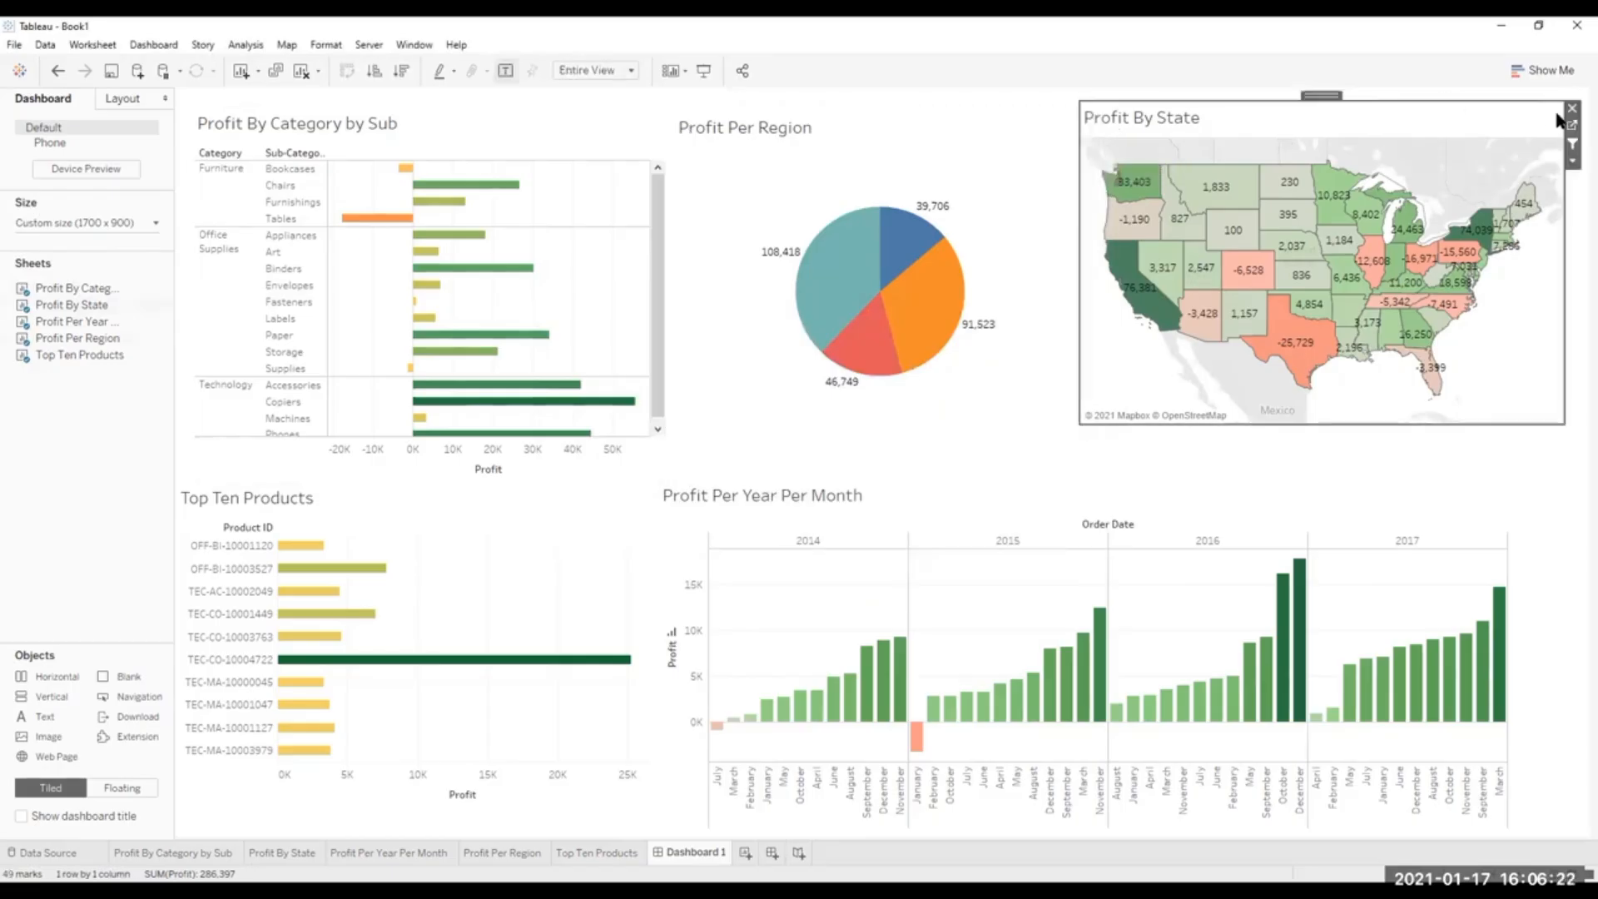
pyautogui.click(1535, 509)
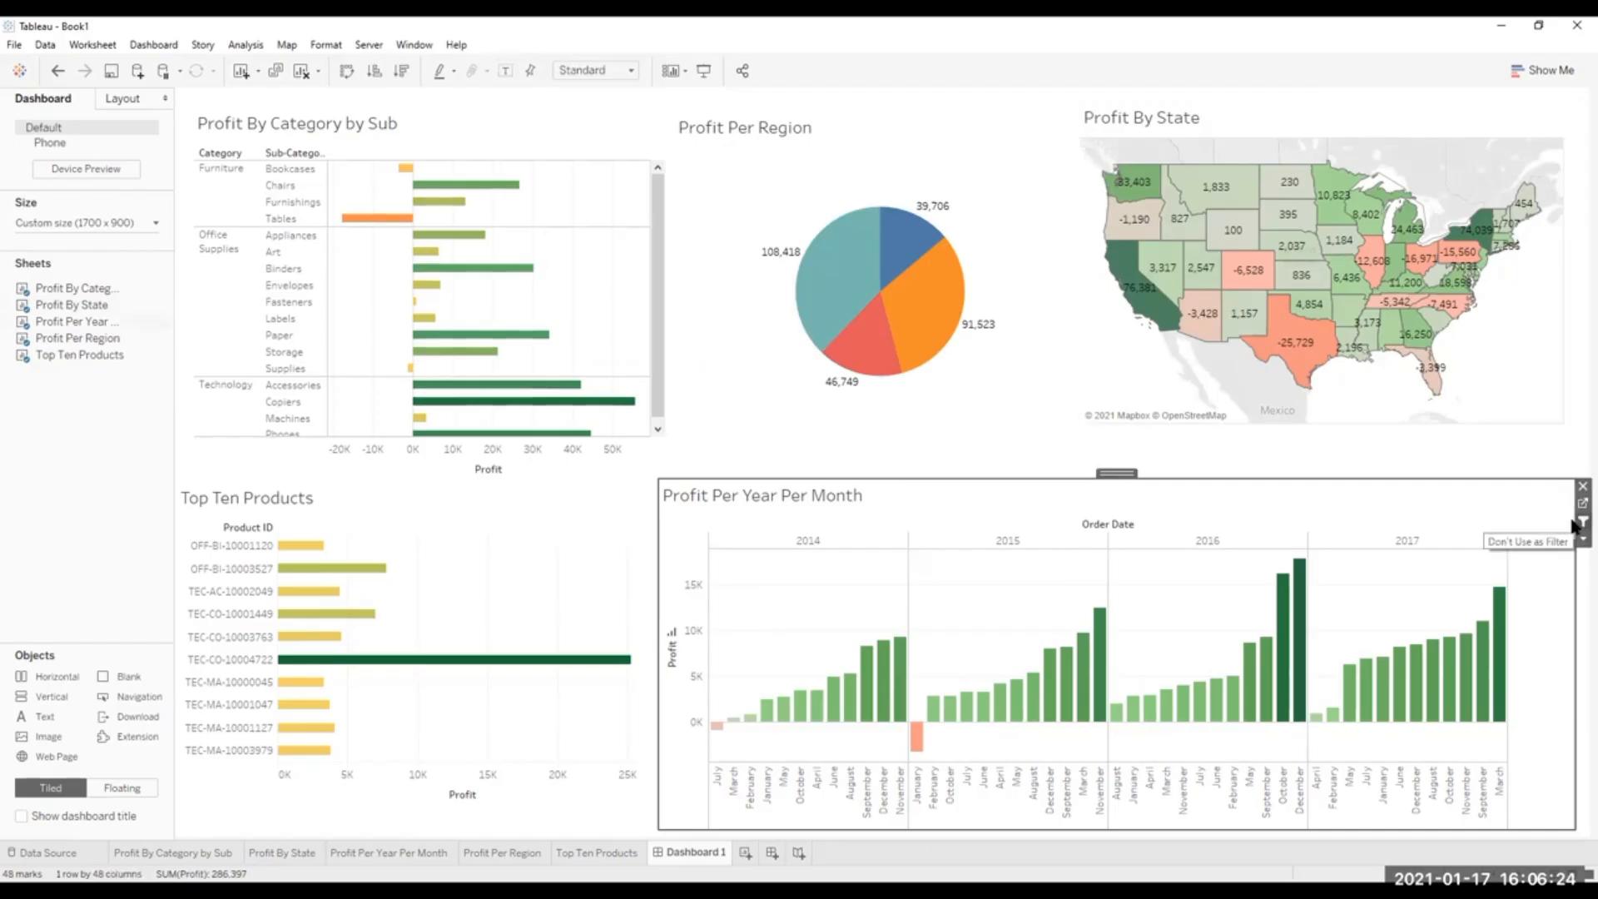
pyautogui.click(611, 489)
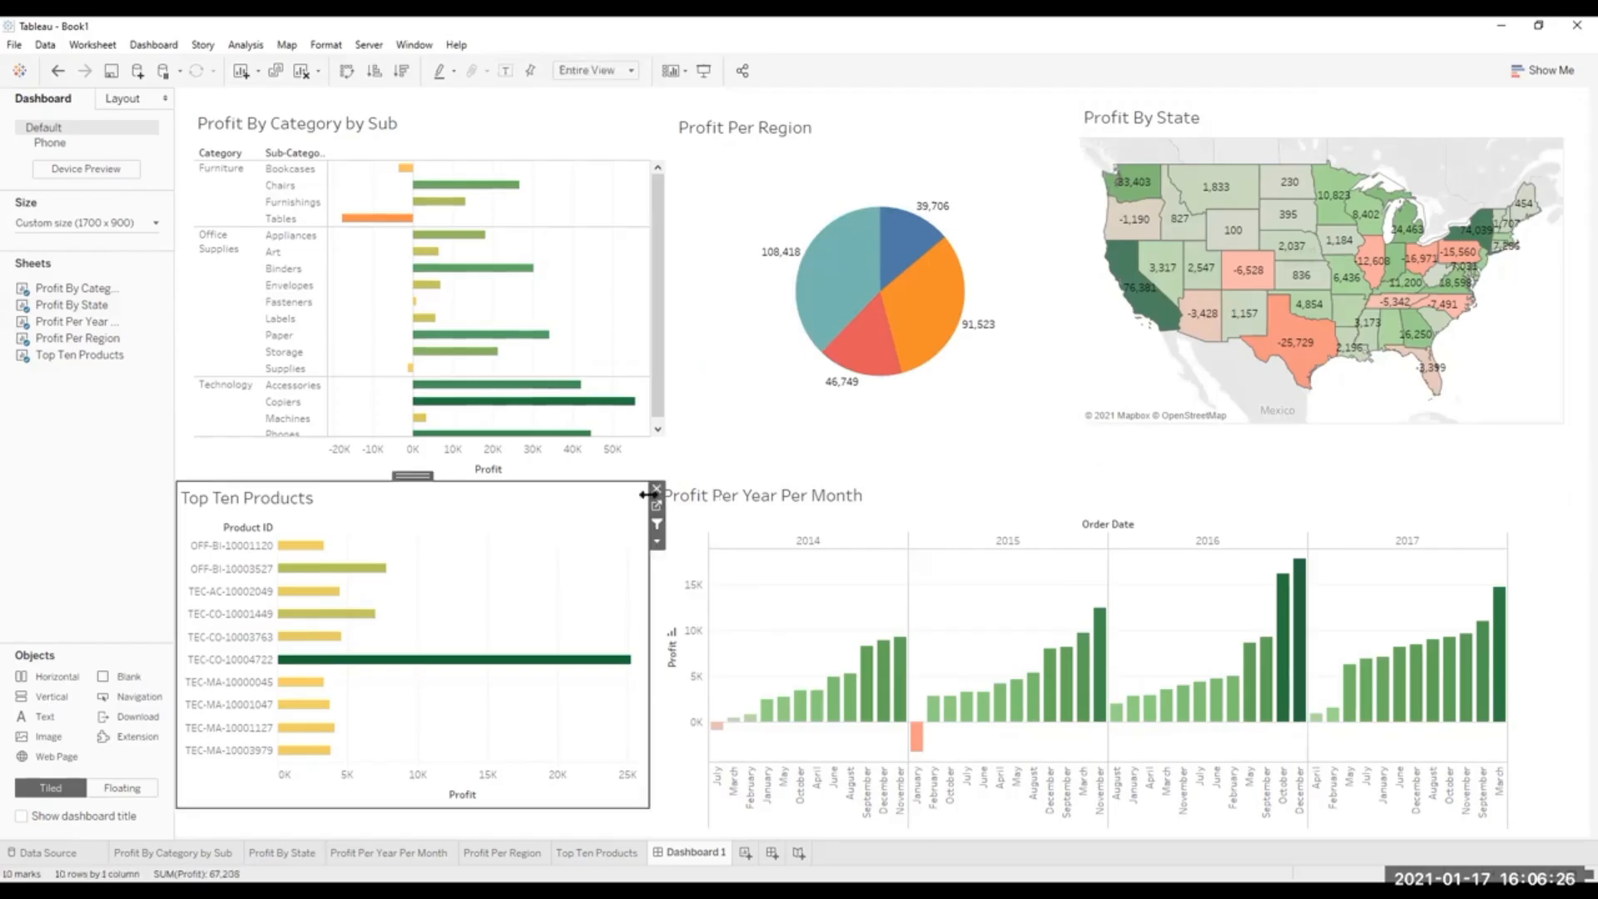
pyautogui.click(656, 527)
pyautogui.click(153, 44)
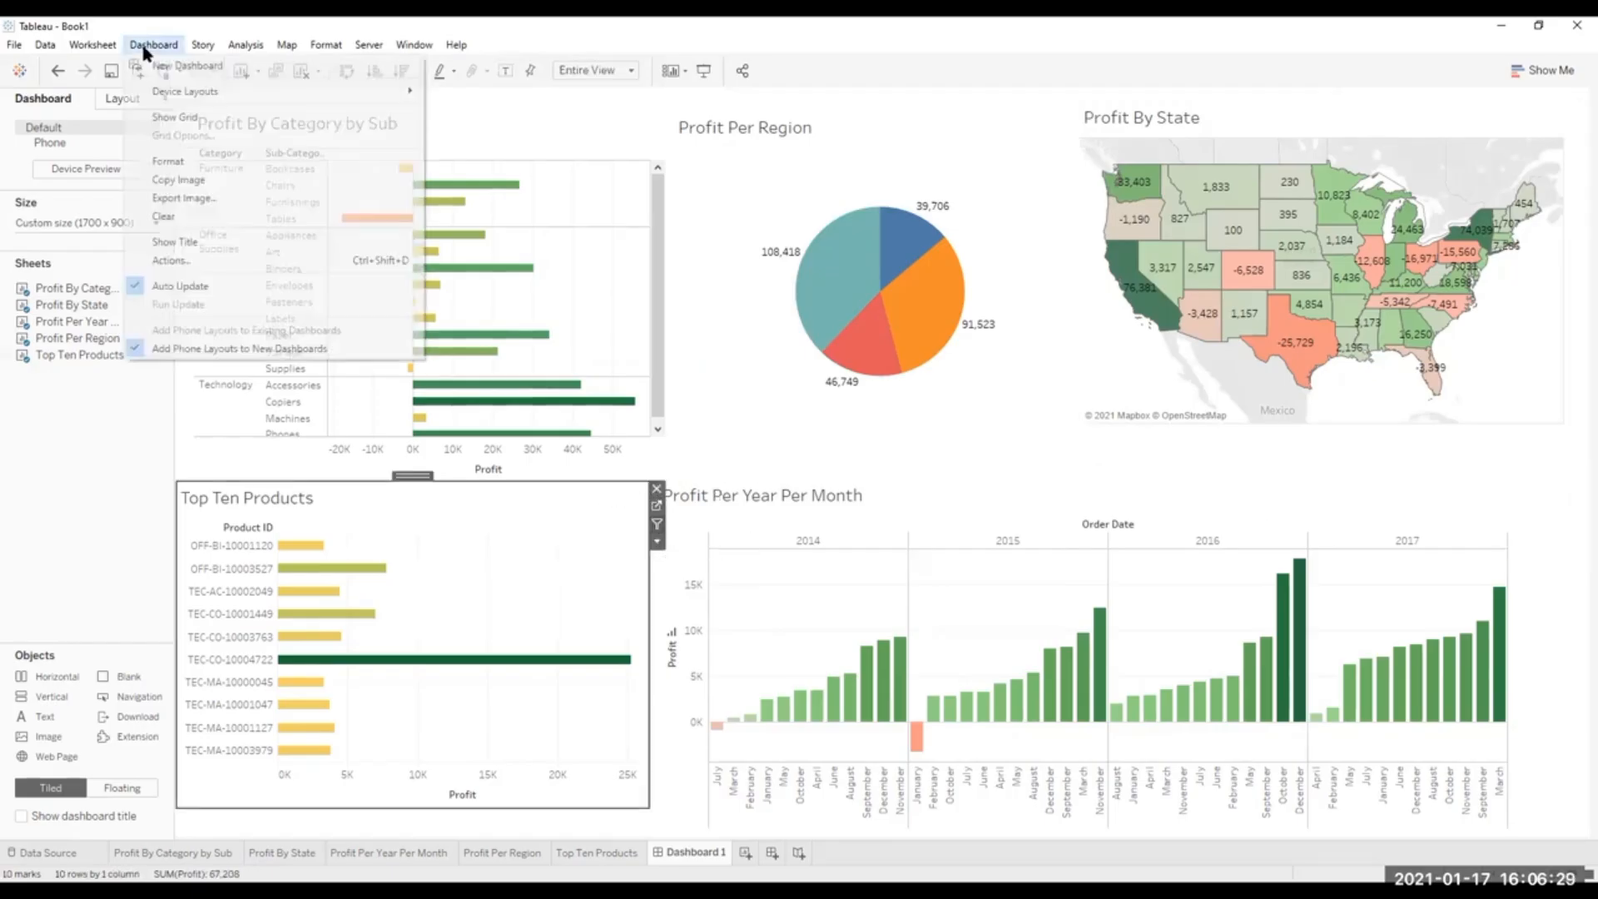
pyautogui.click(171, 260)
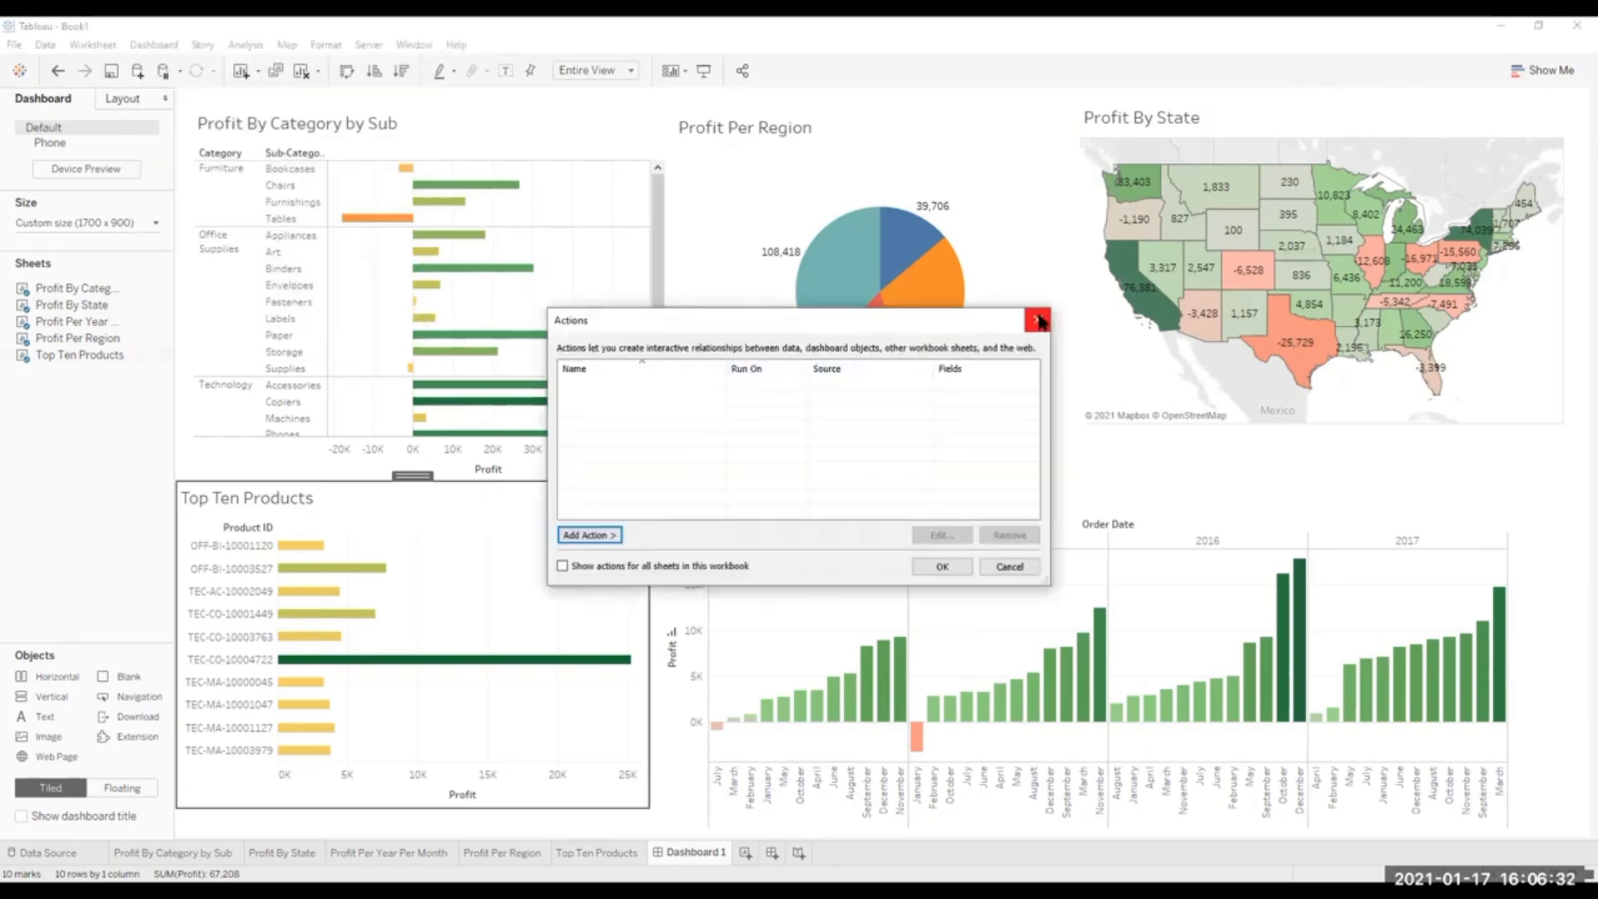
# Close the Actions list and turn Use as Filter back on for all five dashboard sheets.
pyautogui.click(1038, 321)
pyautogui.click(627, 130)
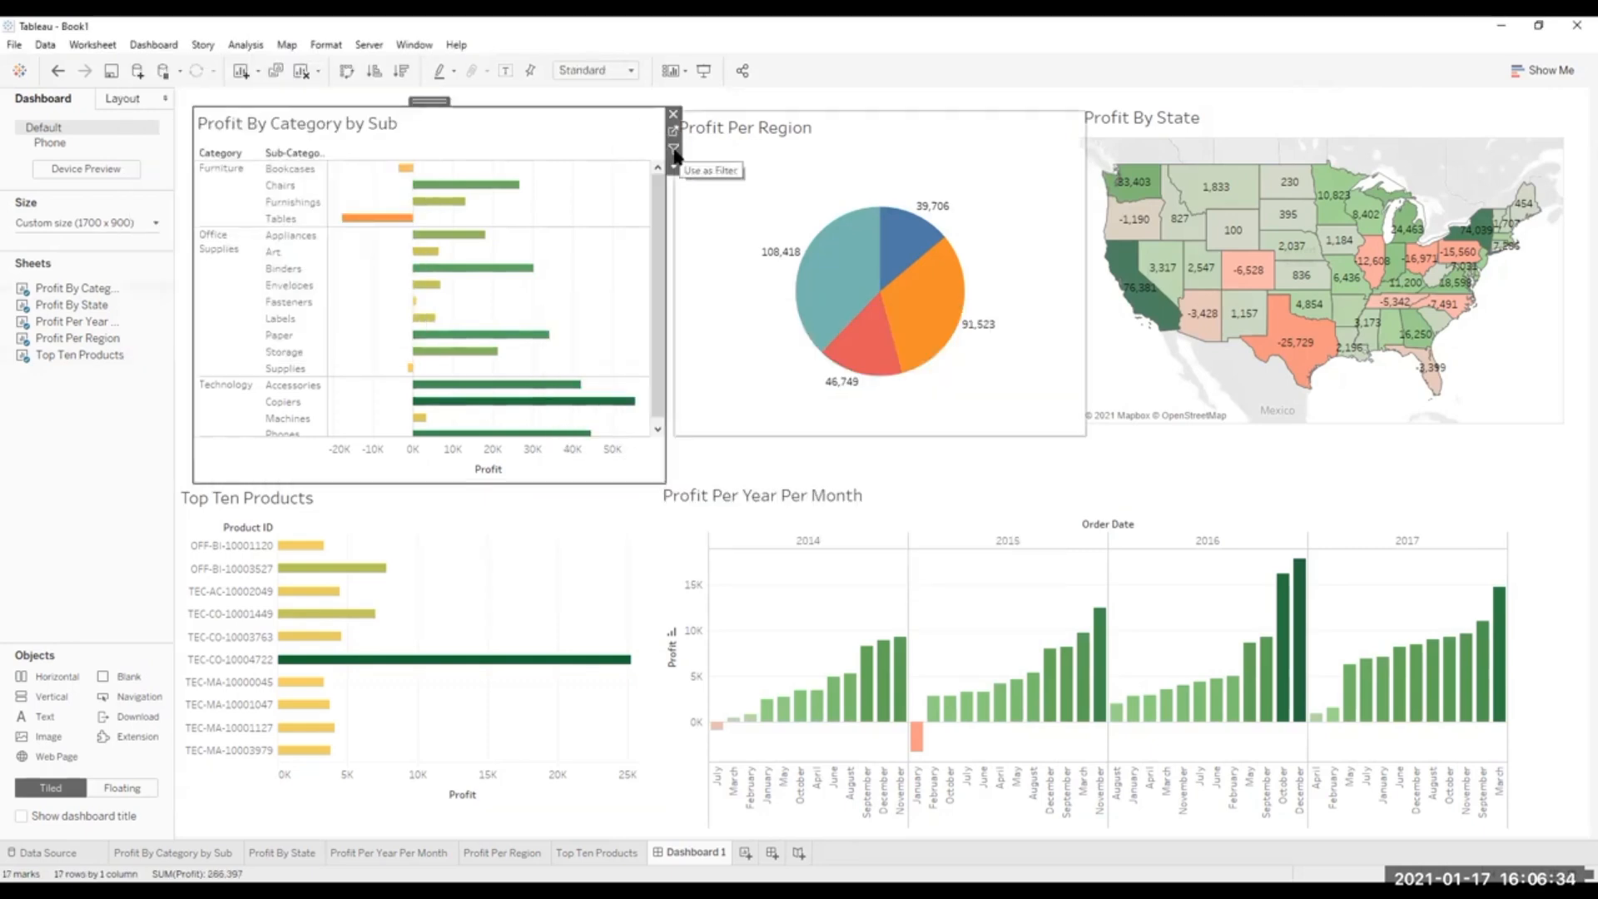
pyautogui.click(674, 151)
pyautogui.click(638, 502)
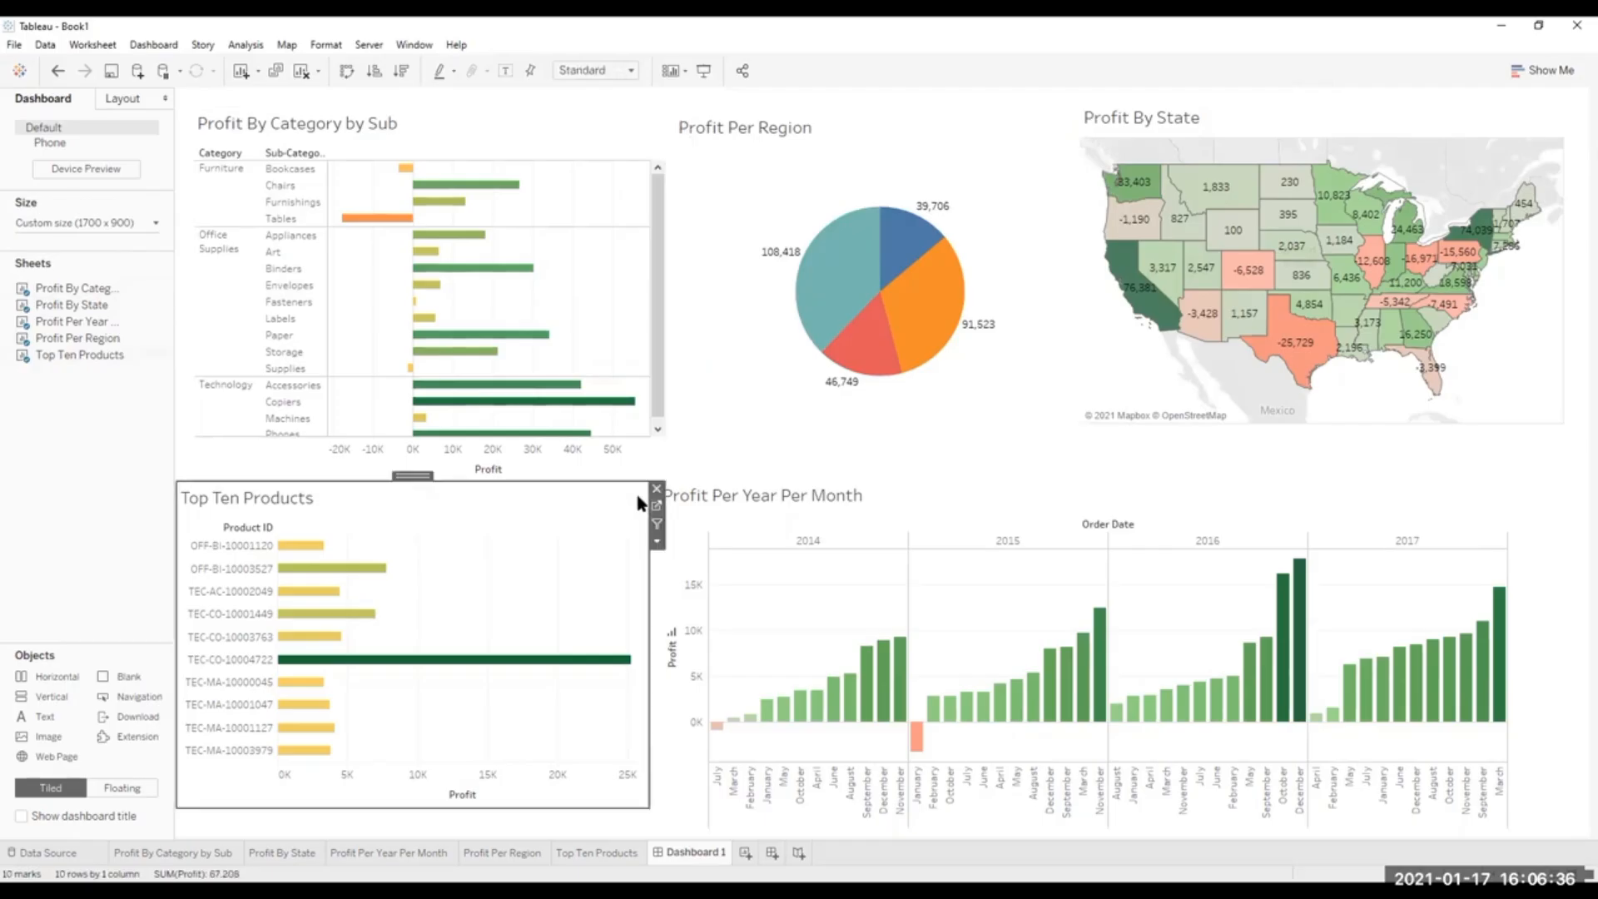
pyautogui.click(657, 524)
pyautogui.click(930, 273)
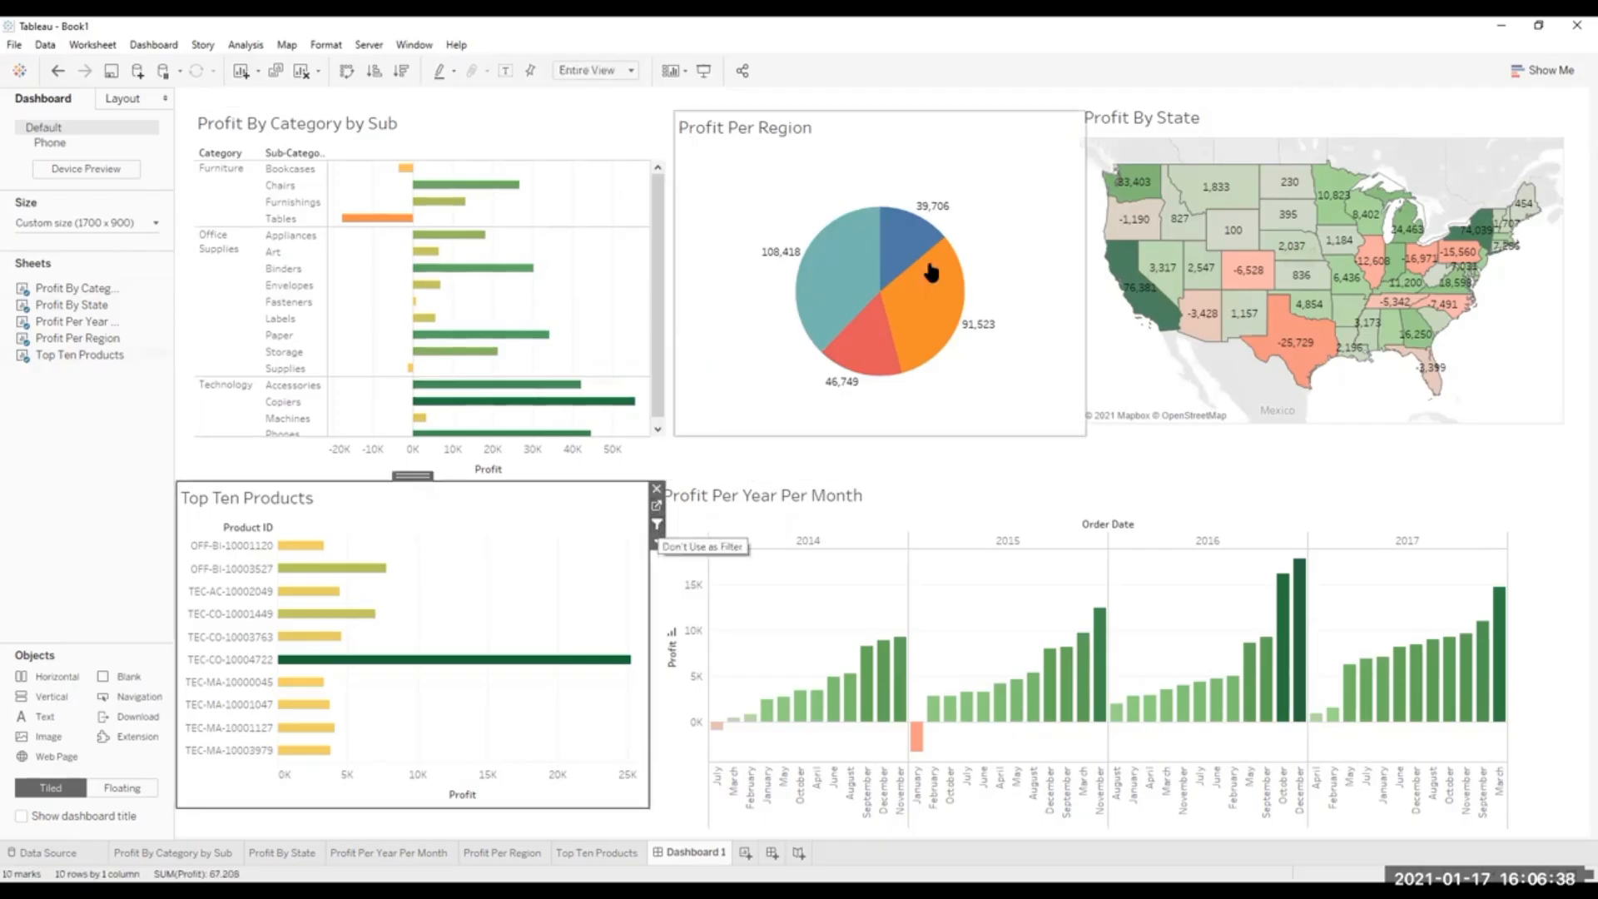
pyautogui.click(1047, 129)
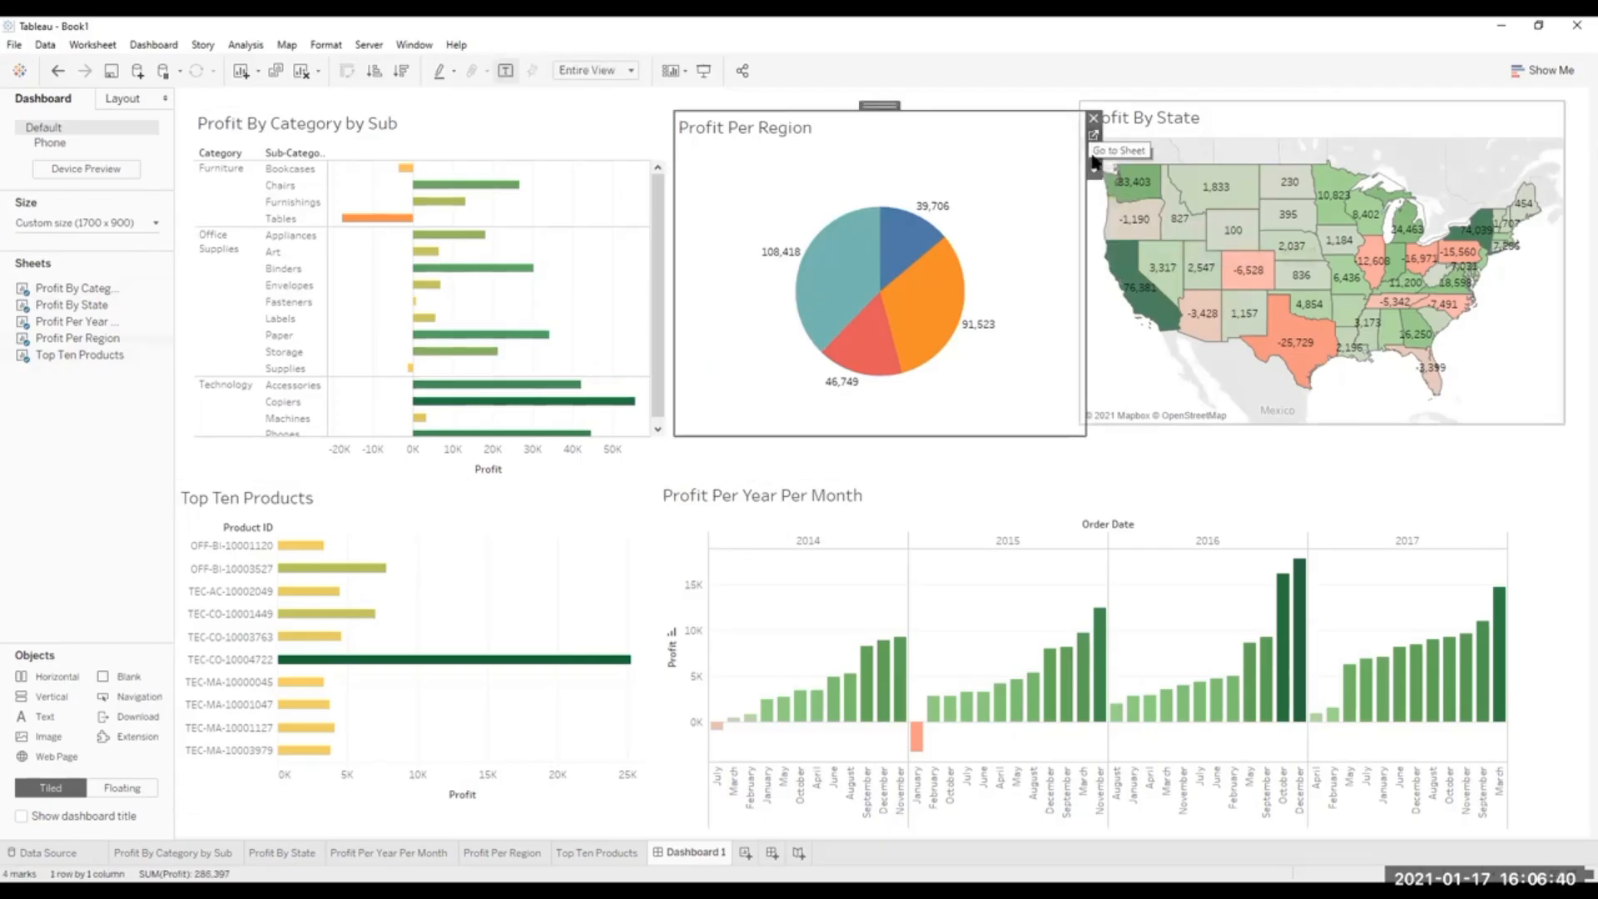
pyautogui.click(1547, 488)
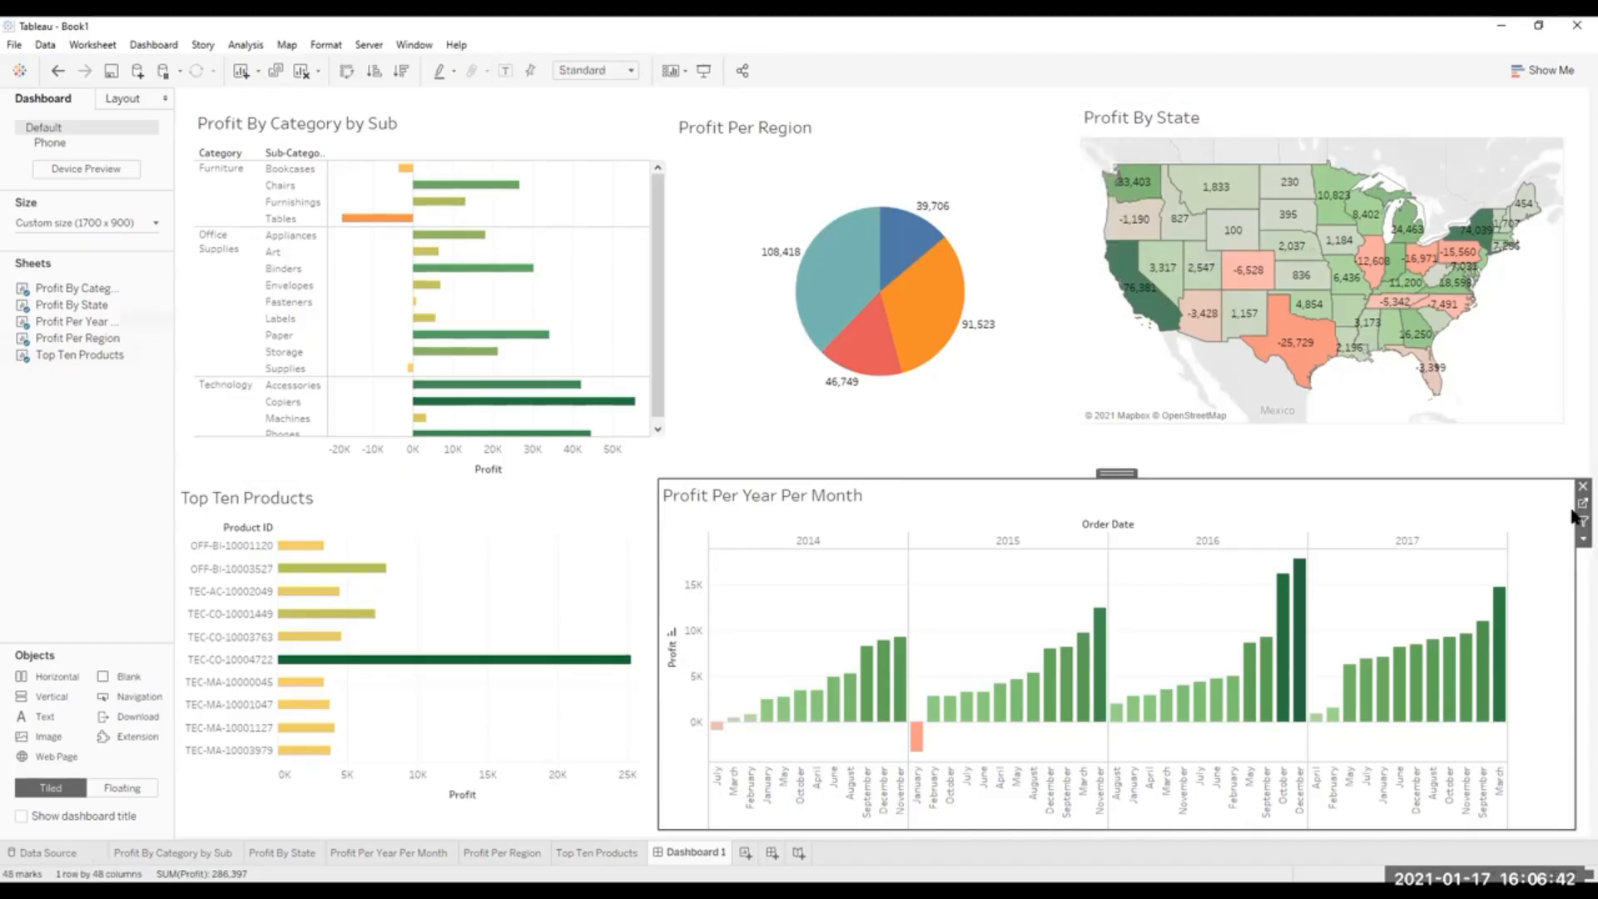
pyautogui.click(1552, 117)
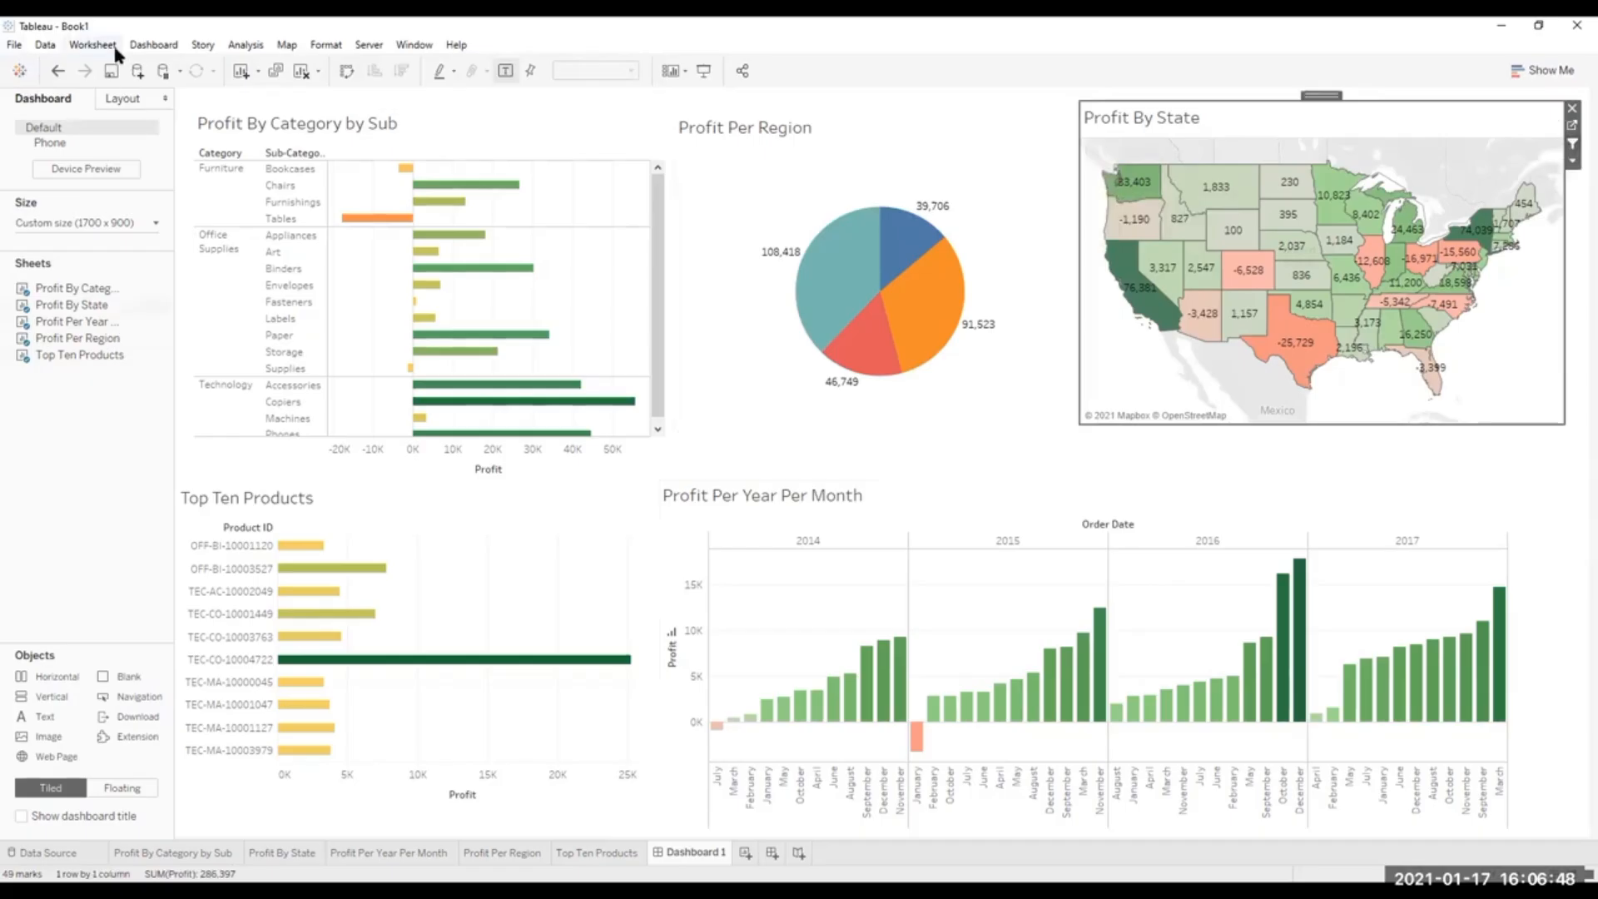
# Add filter action Filter1 across all Dashboard 1 sheets, run on hover with Show all values on clearing, and test it on the Bookcases bar.
pyautogui.click(140, 54)
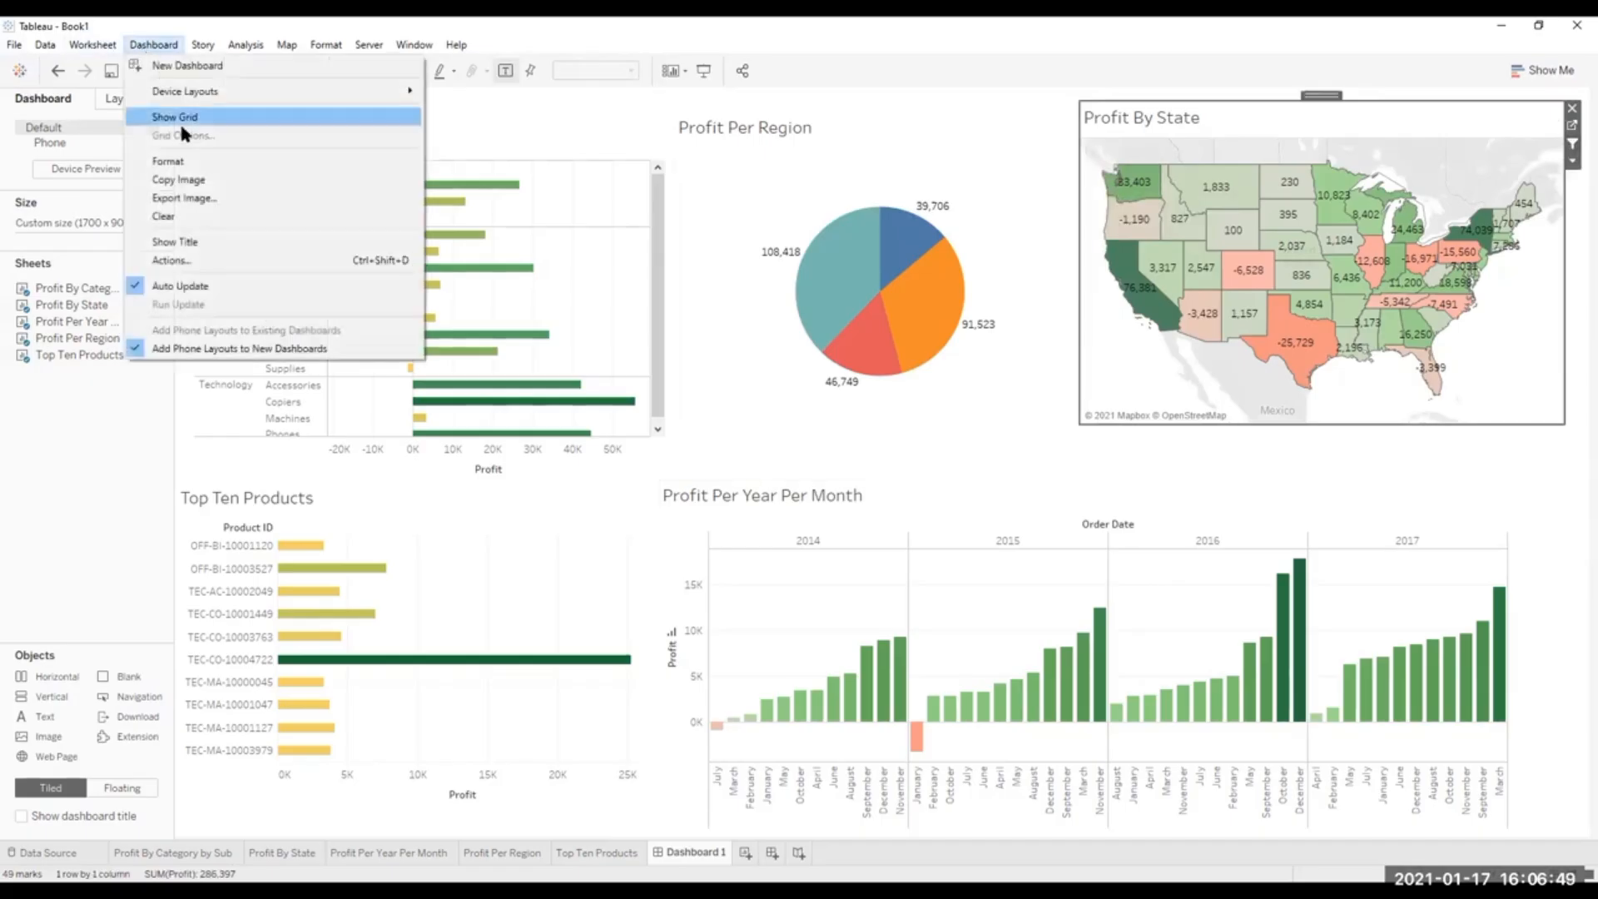
pyautogui.click(177, 251)
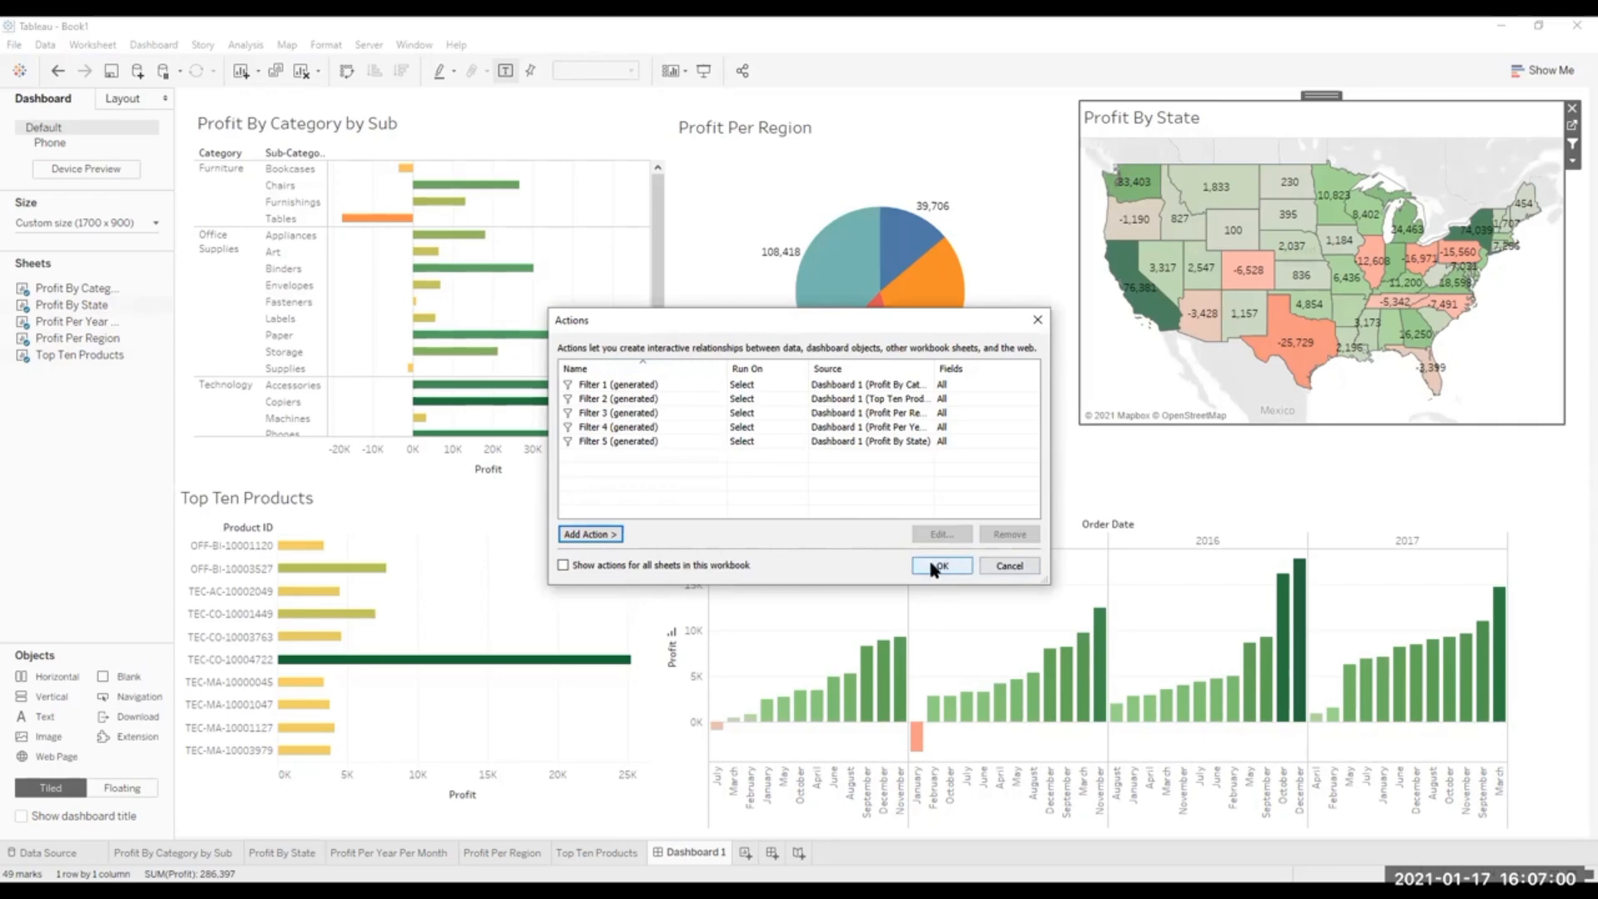
pyautogui.click(591, 535)
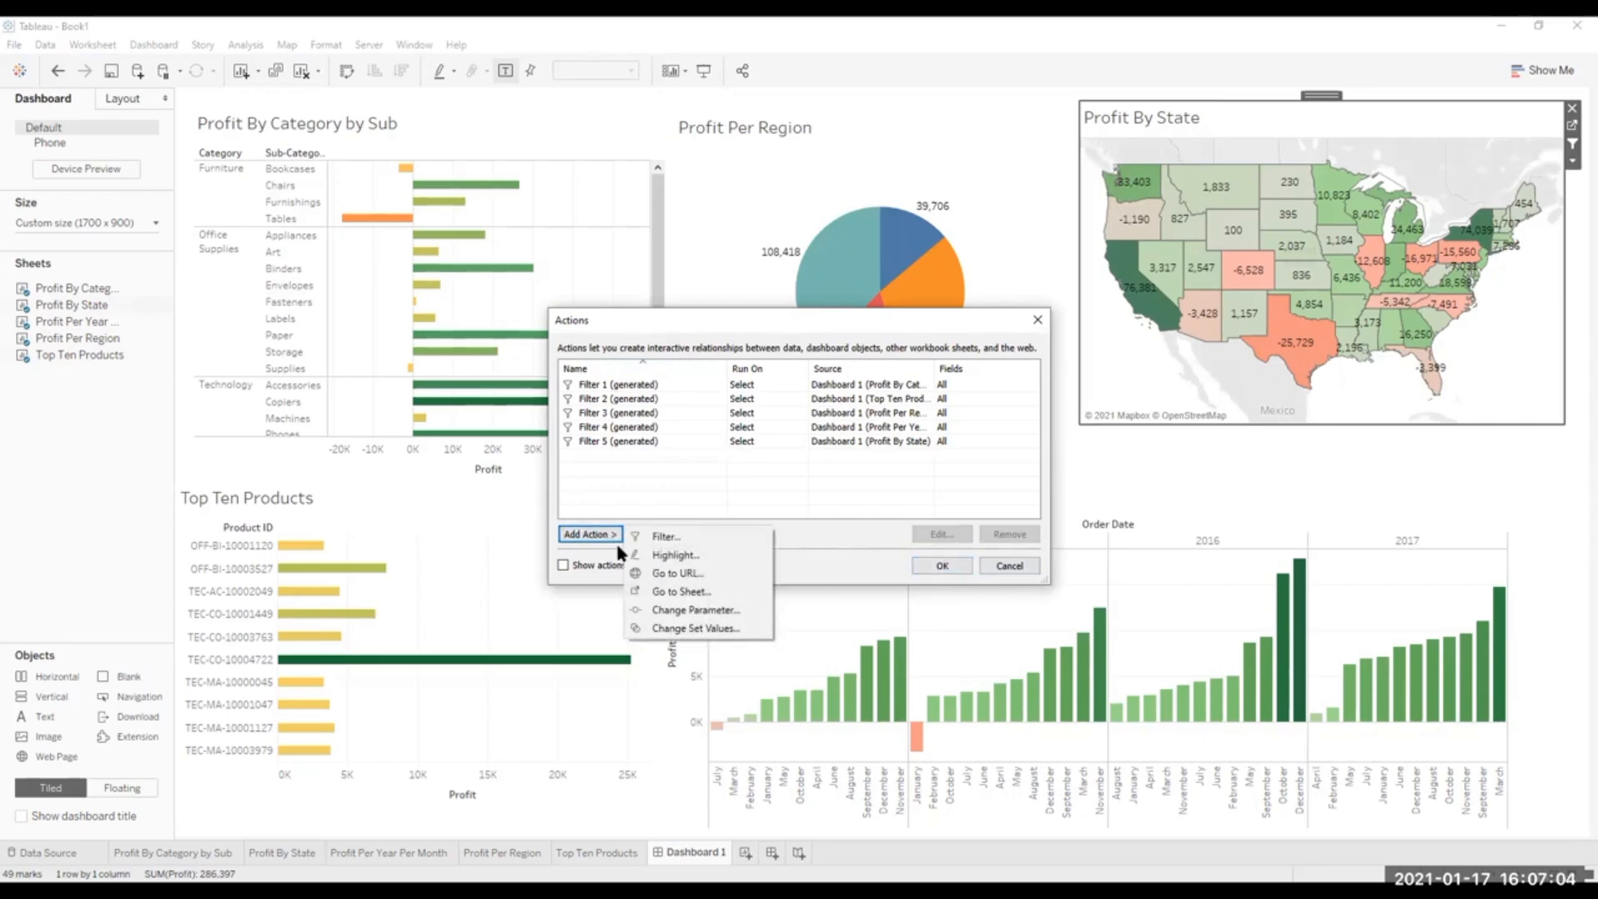
pyautogui.click(689, 542)
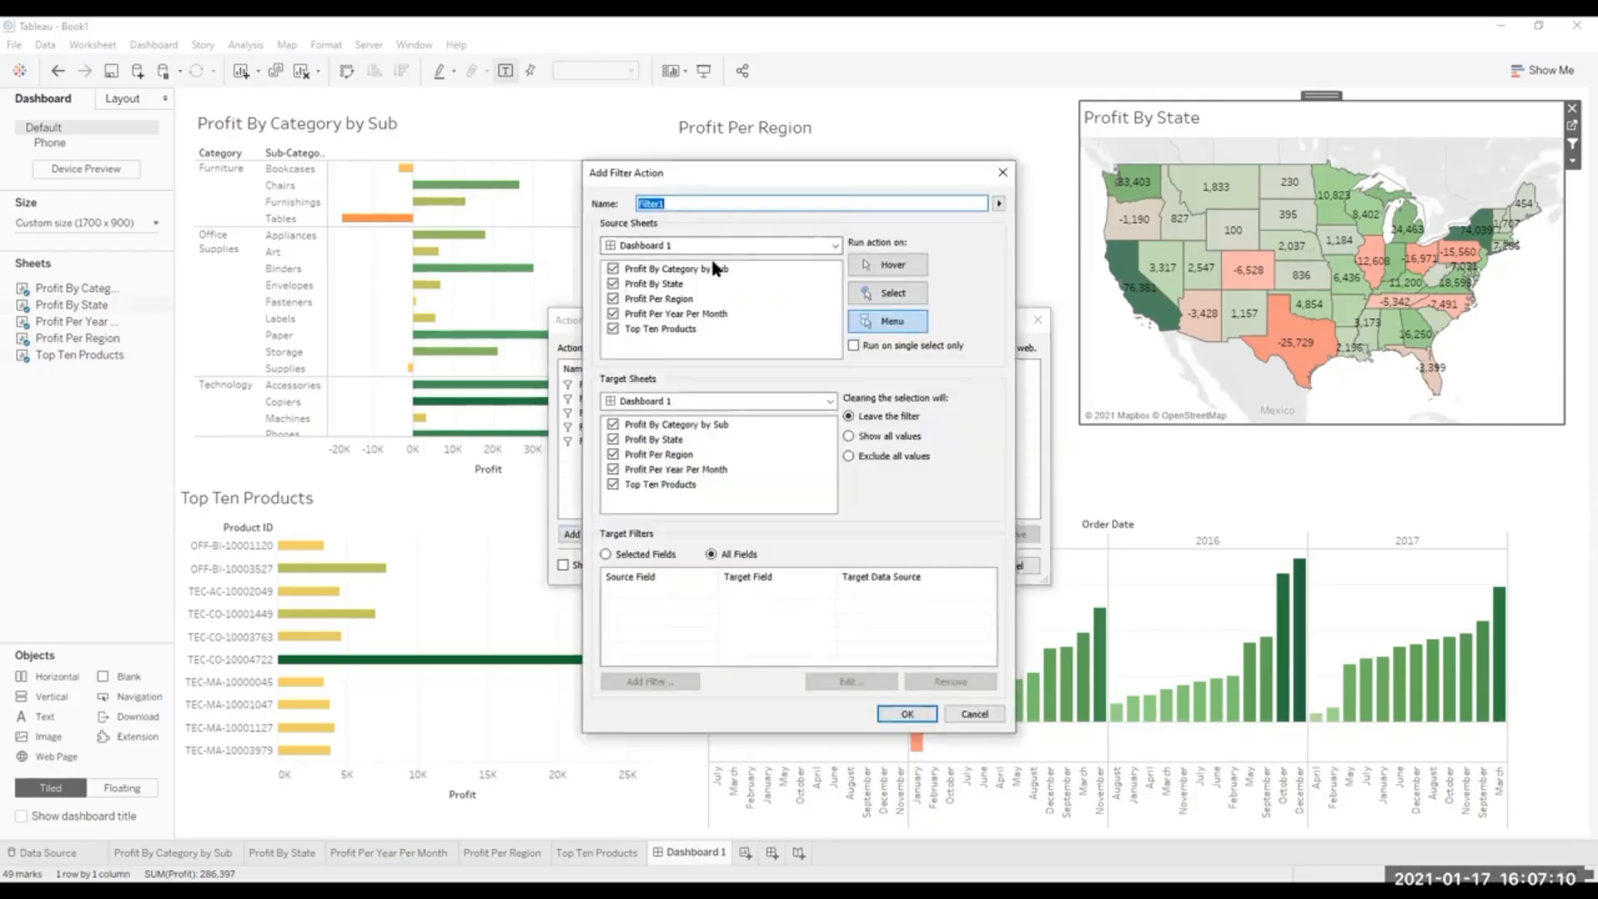
pyautogui.click(890, 268)
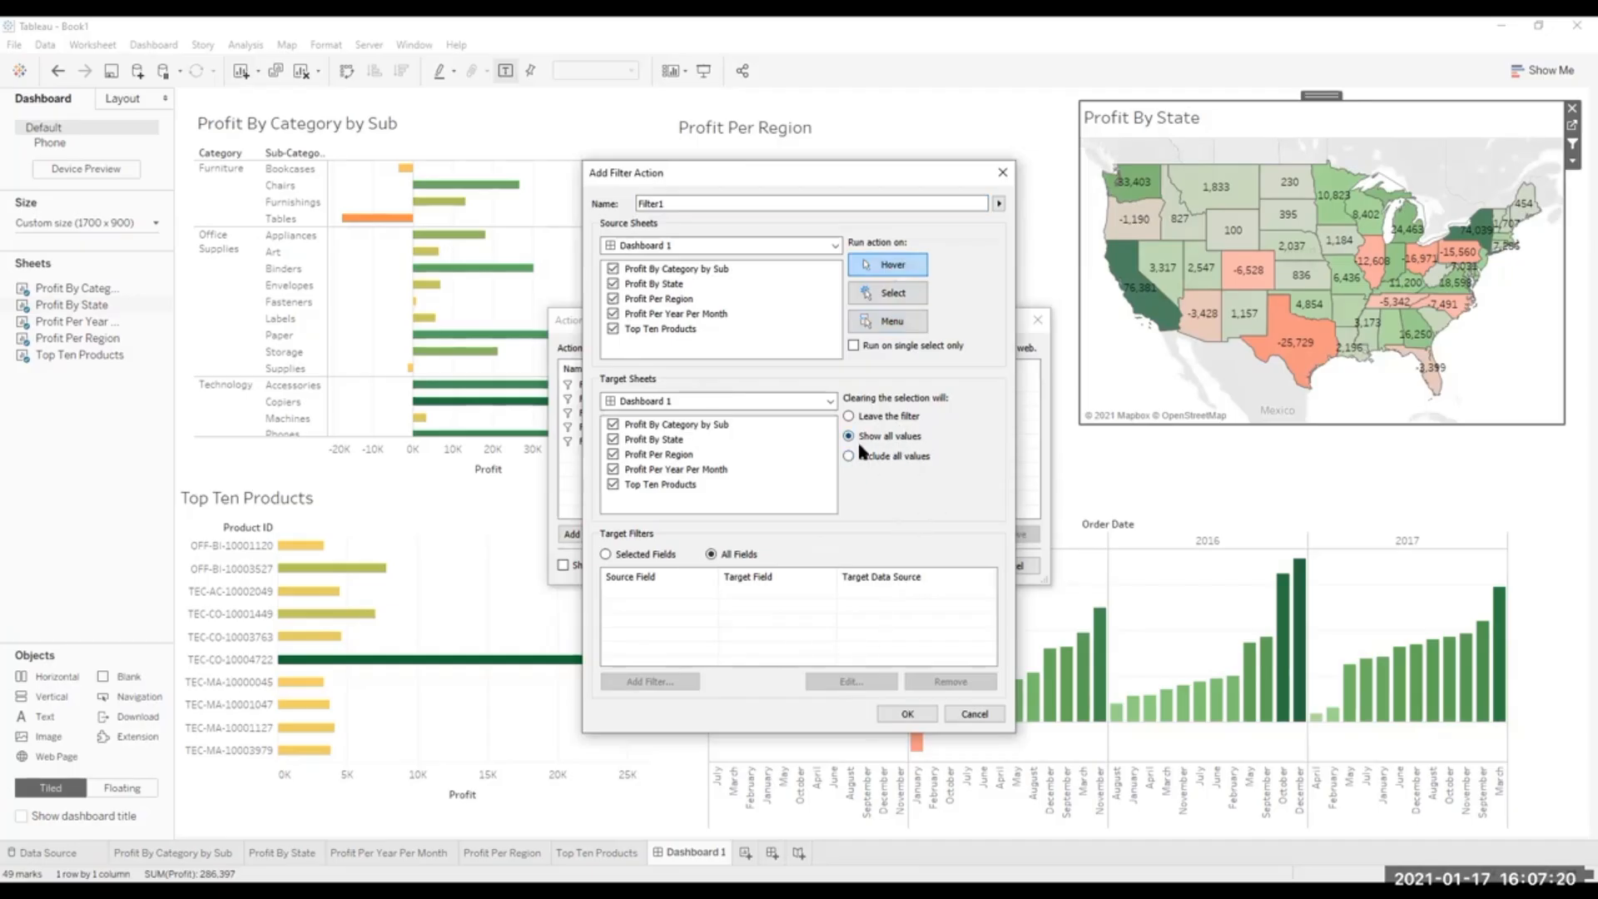
pyautogui.click(916, 713)
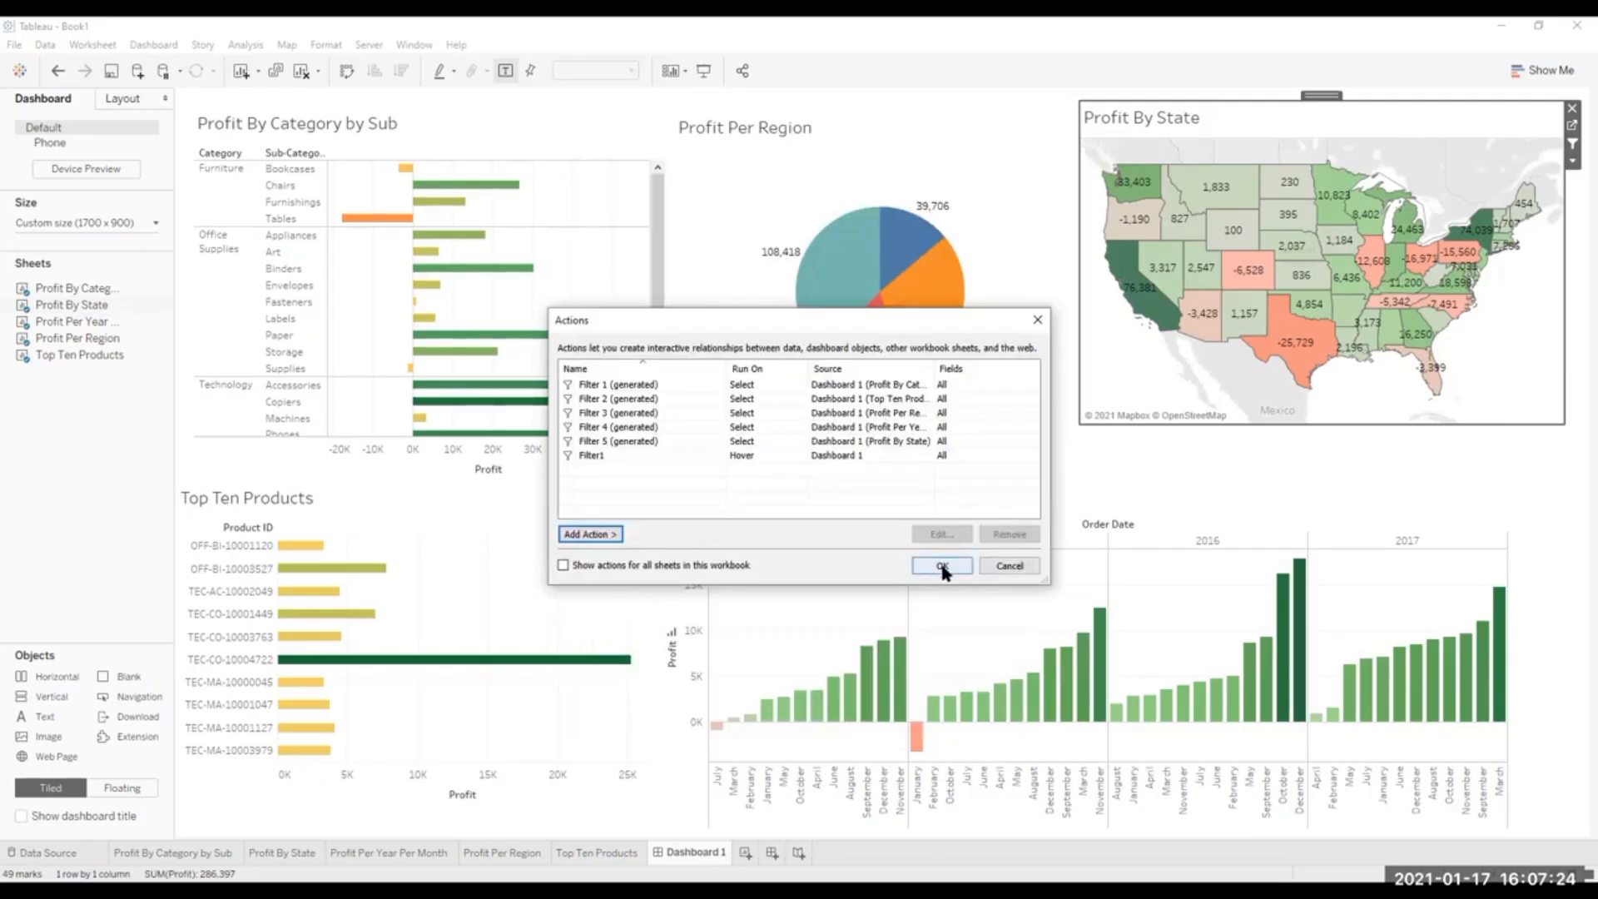
pyautogui.click(942, 566)
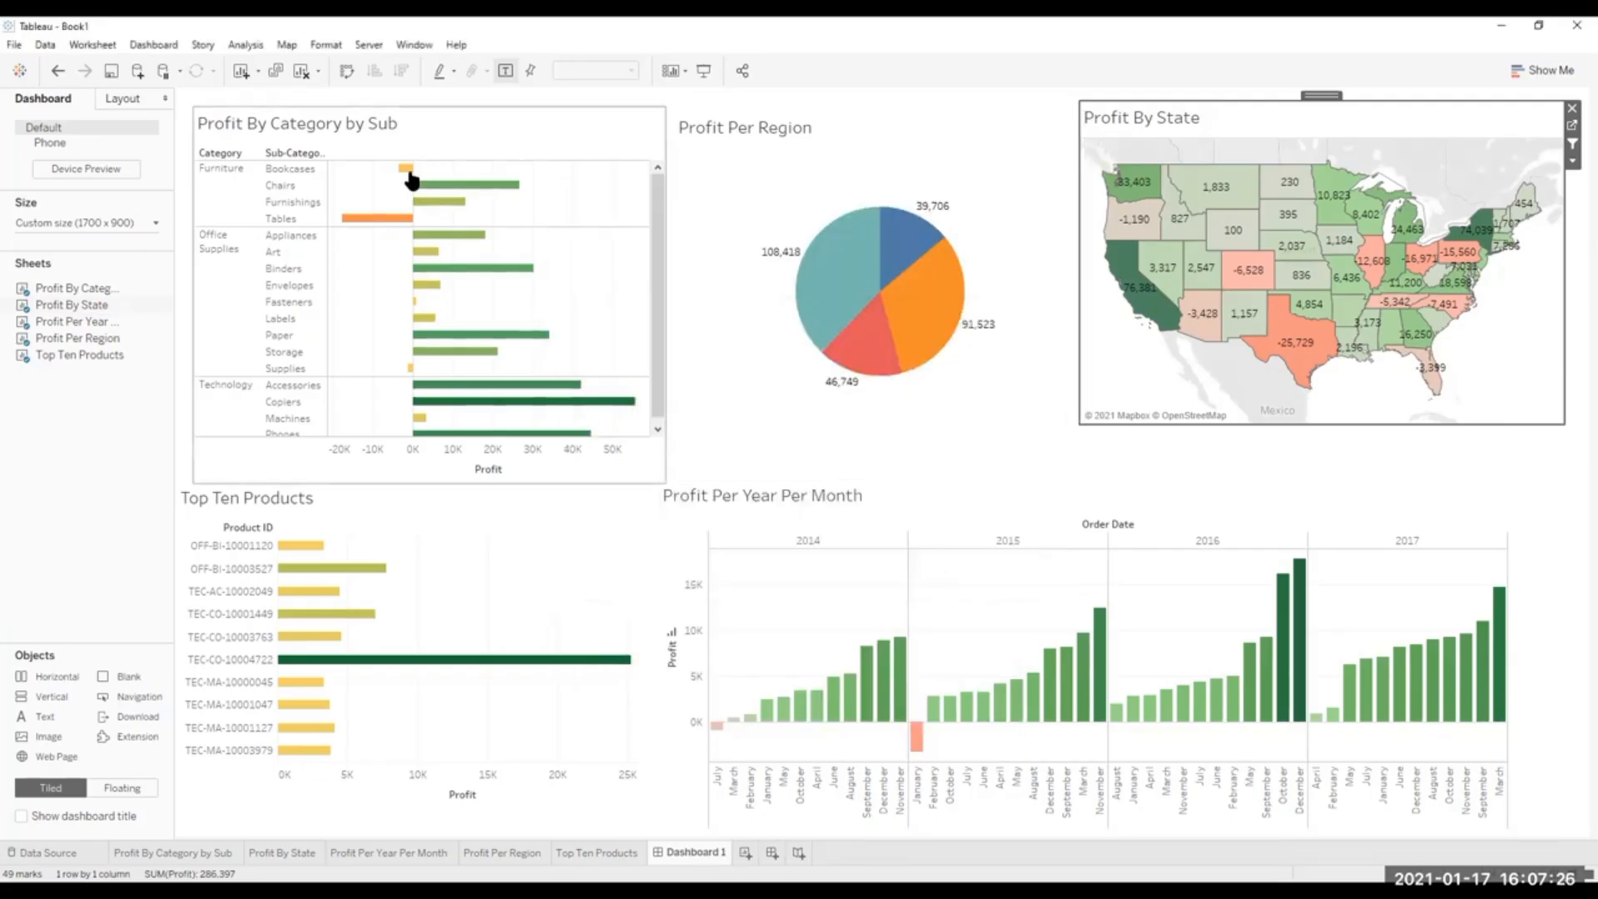
pyautogui.moveTo(404, 170)
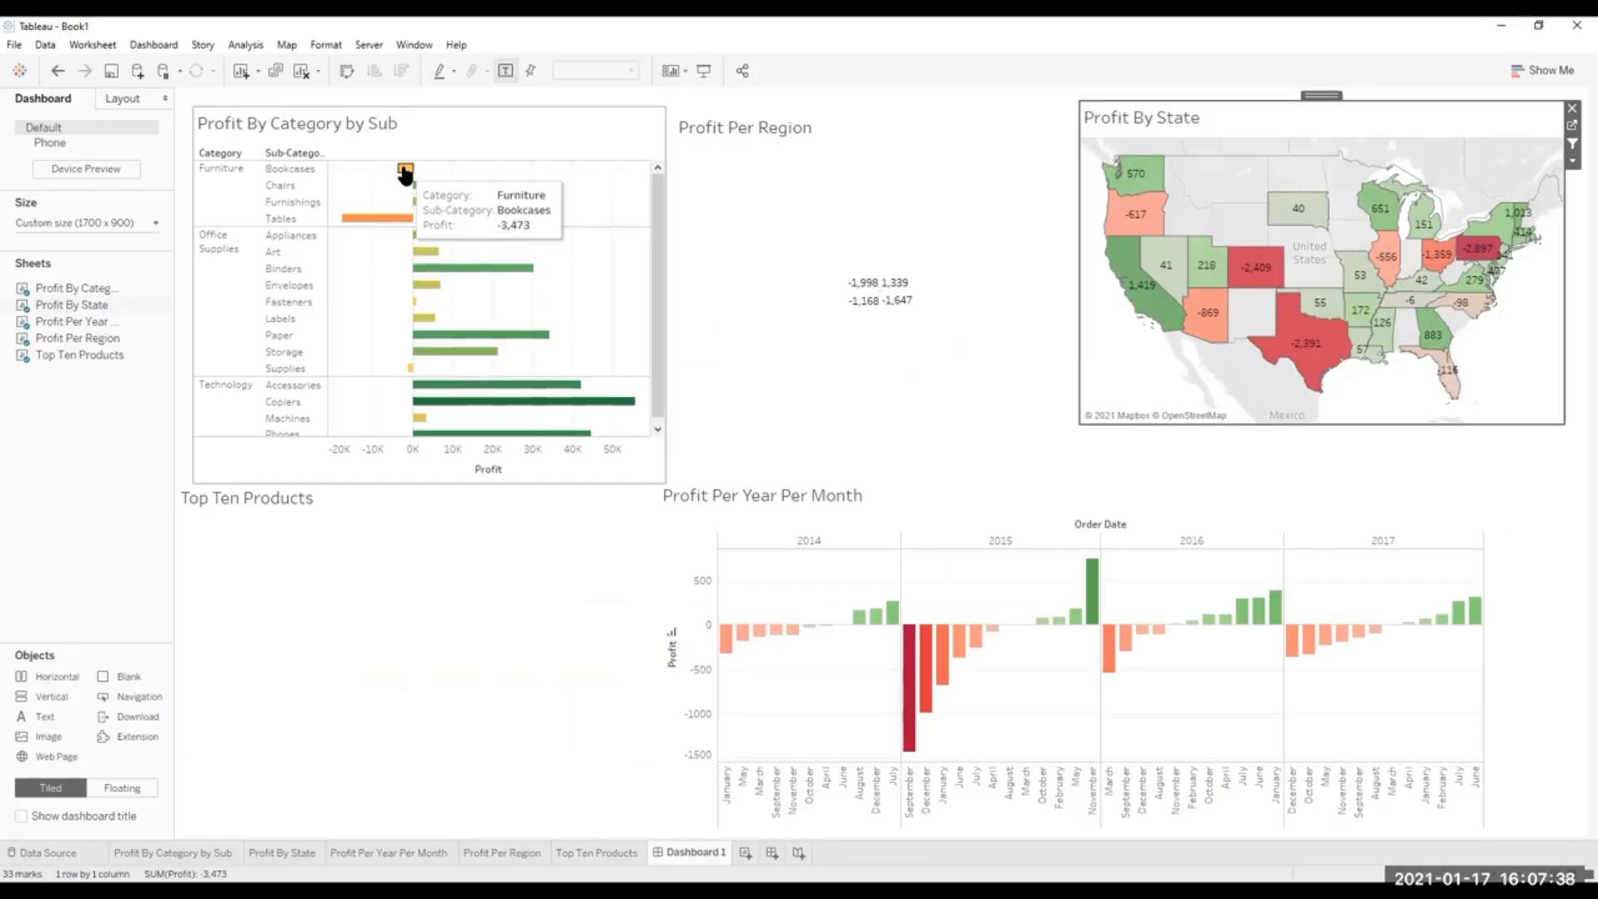
pyautogui.click(405, 171)
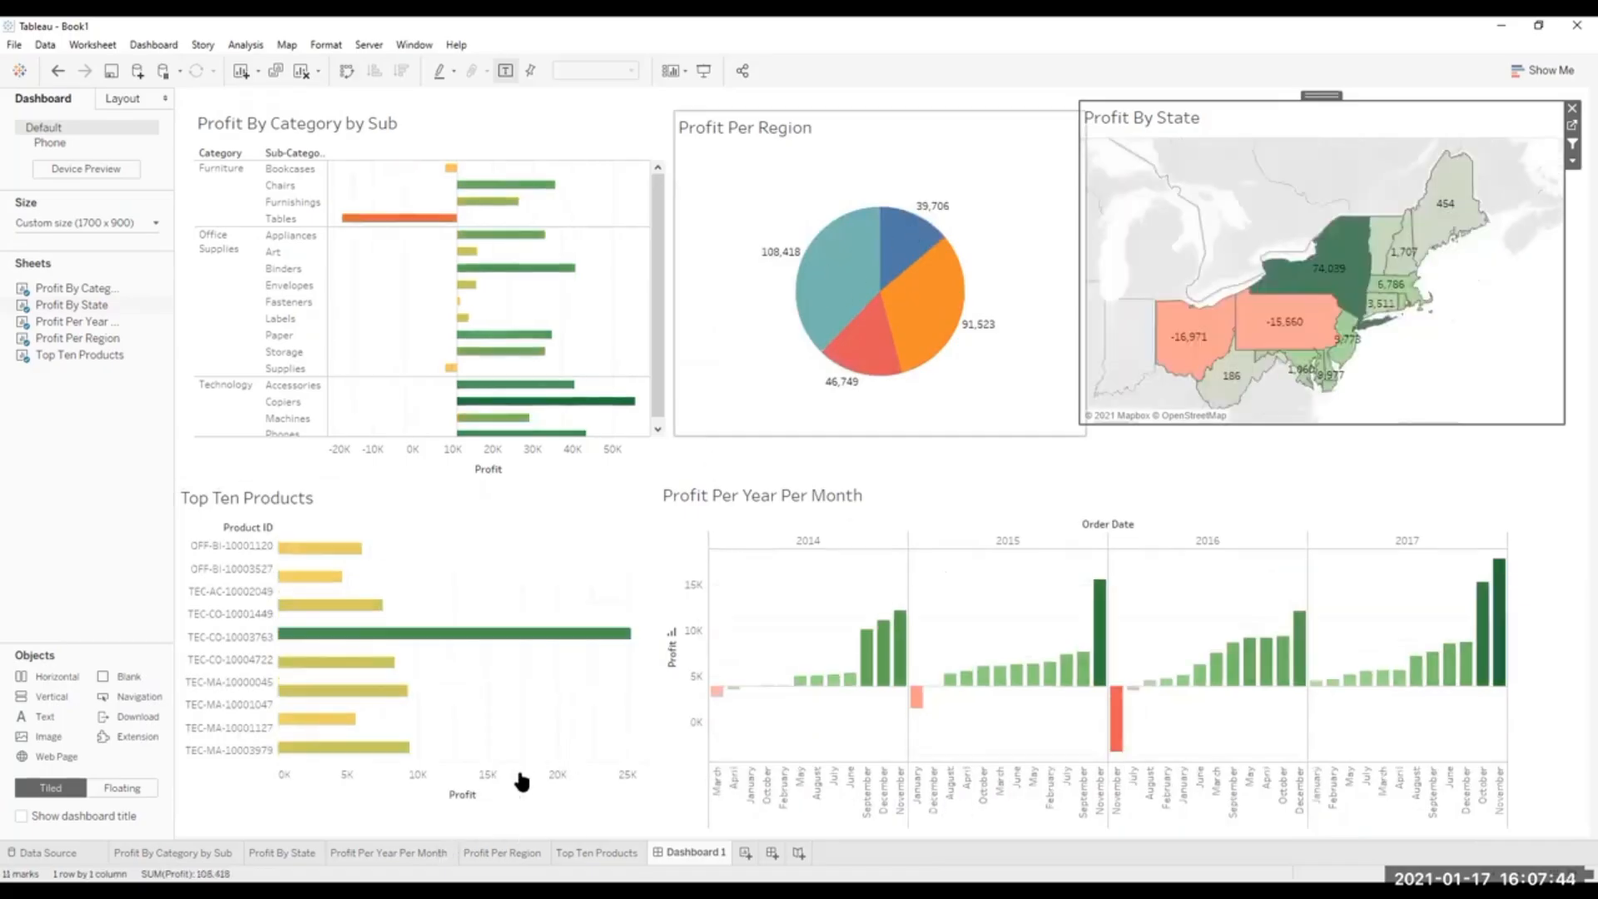
# Add Region as a label on the Profit Per Region pie and return to Dashboard 1 to check the Bookcases bar's filtering.
pyautogui.click(385, 852)
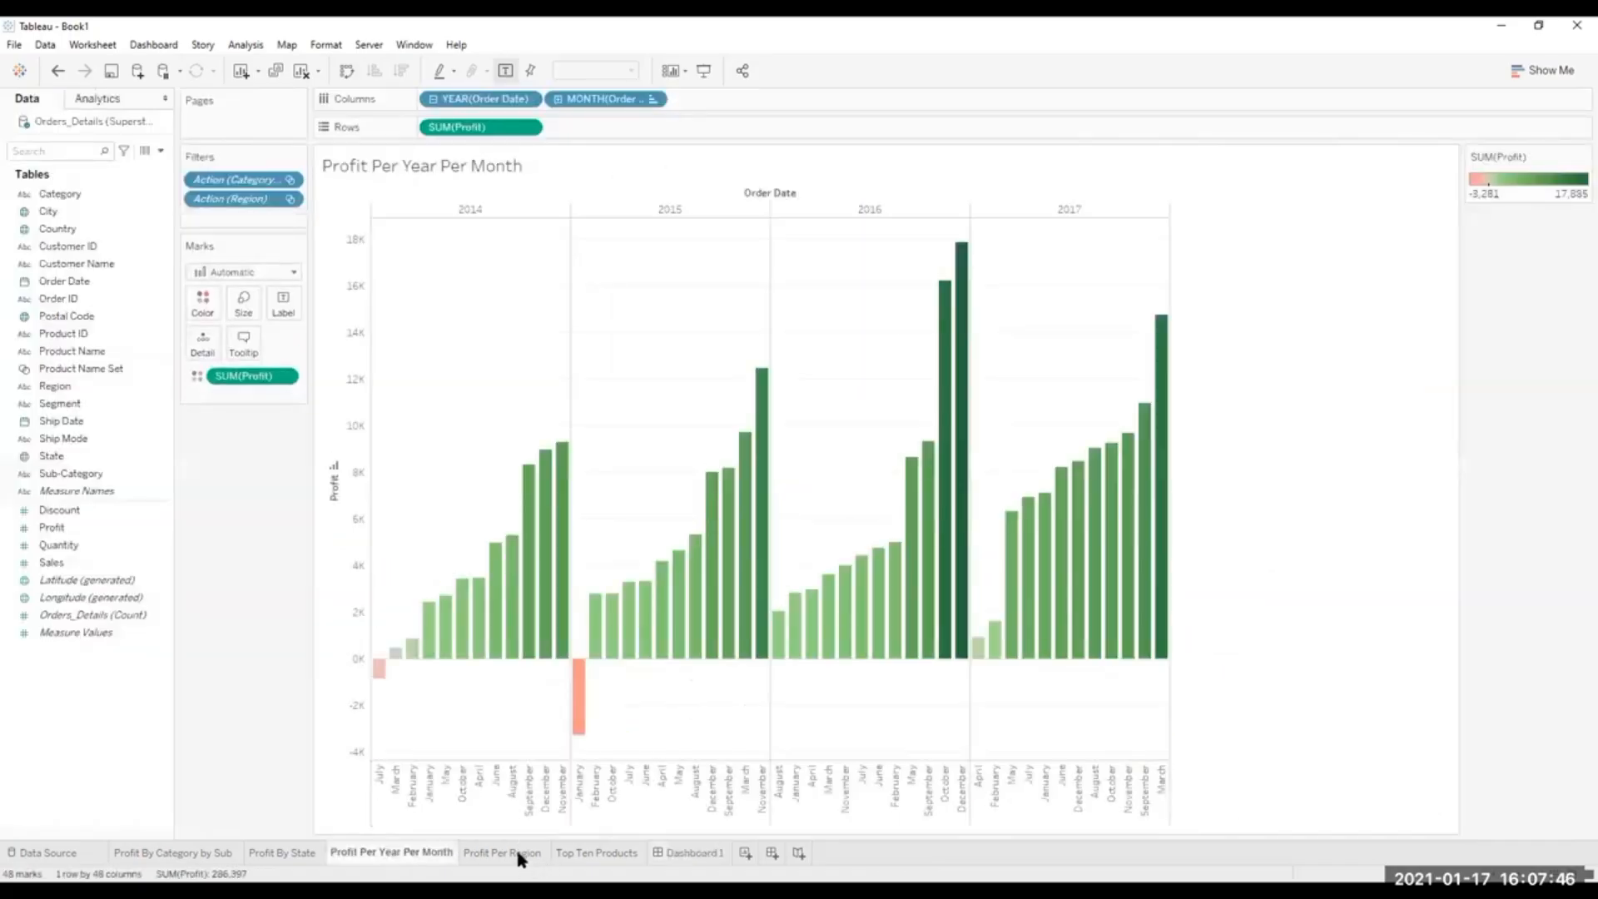
pyautogui.click(514, 852)
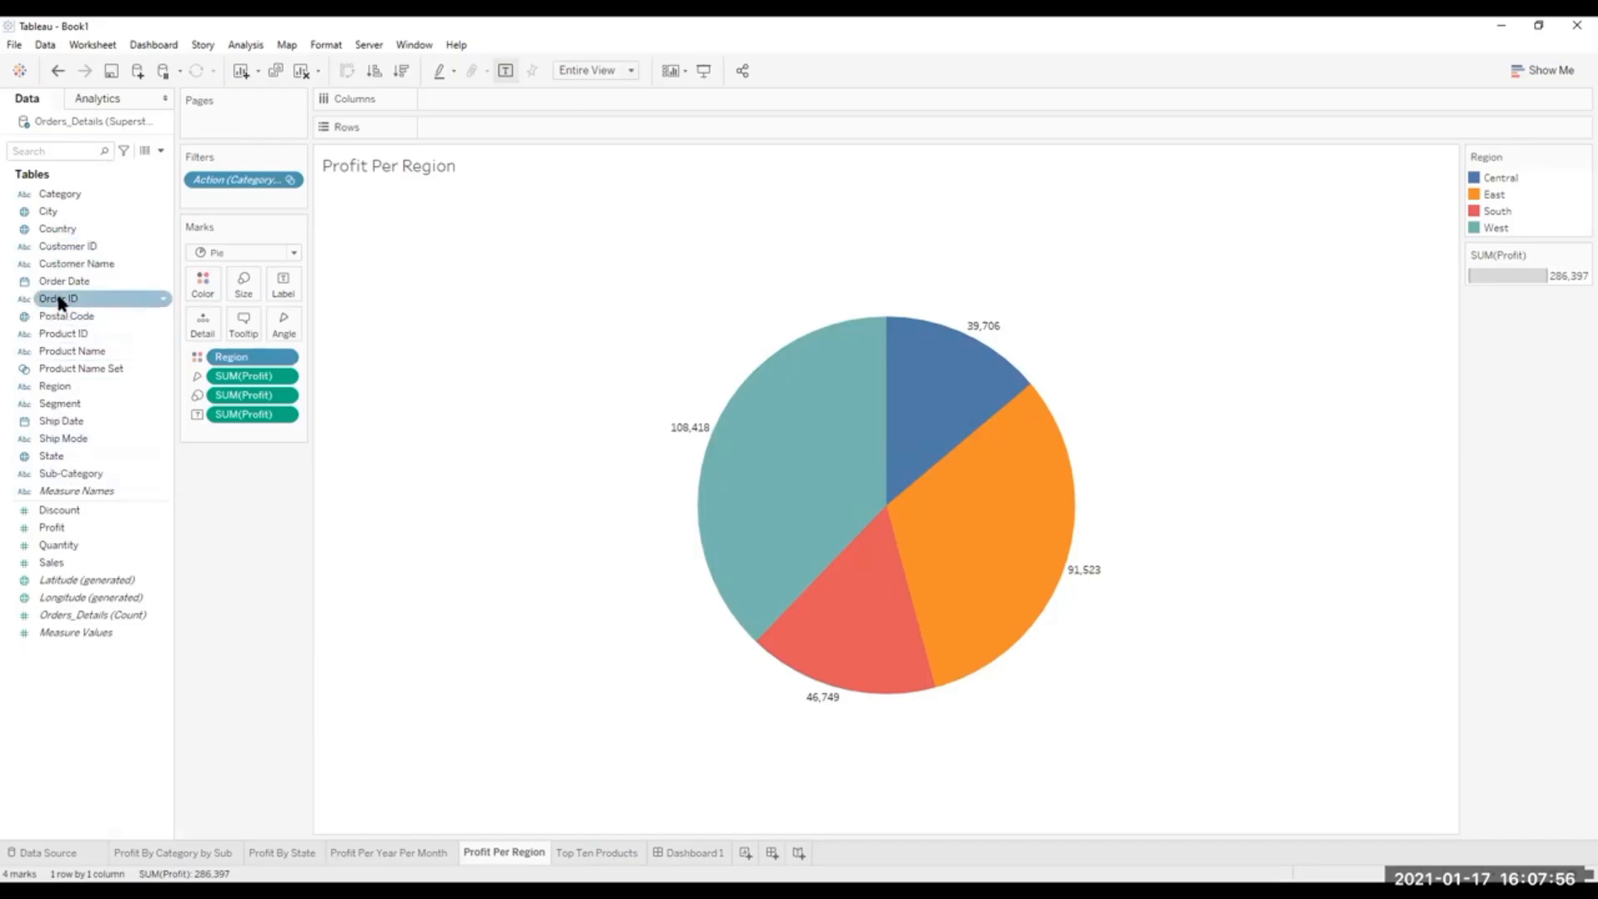
pyautogui.moveTo(54, 388); pyautogui.dragTo(284, 284)
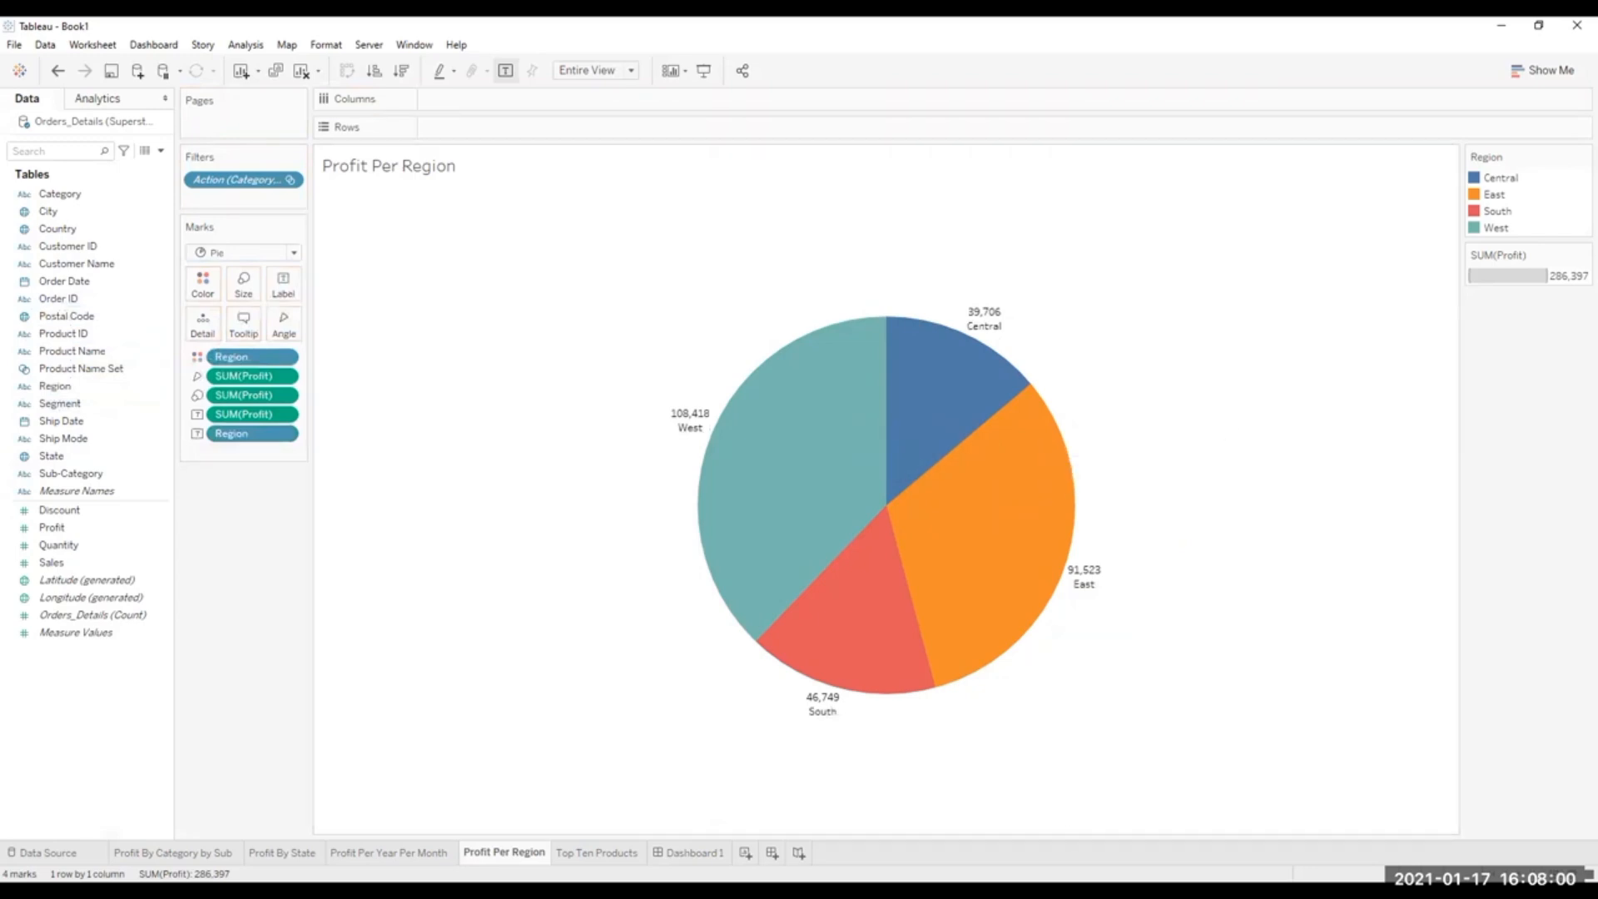
pyautogui.click(687, 848)
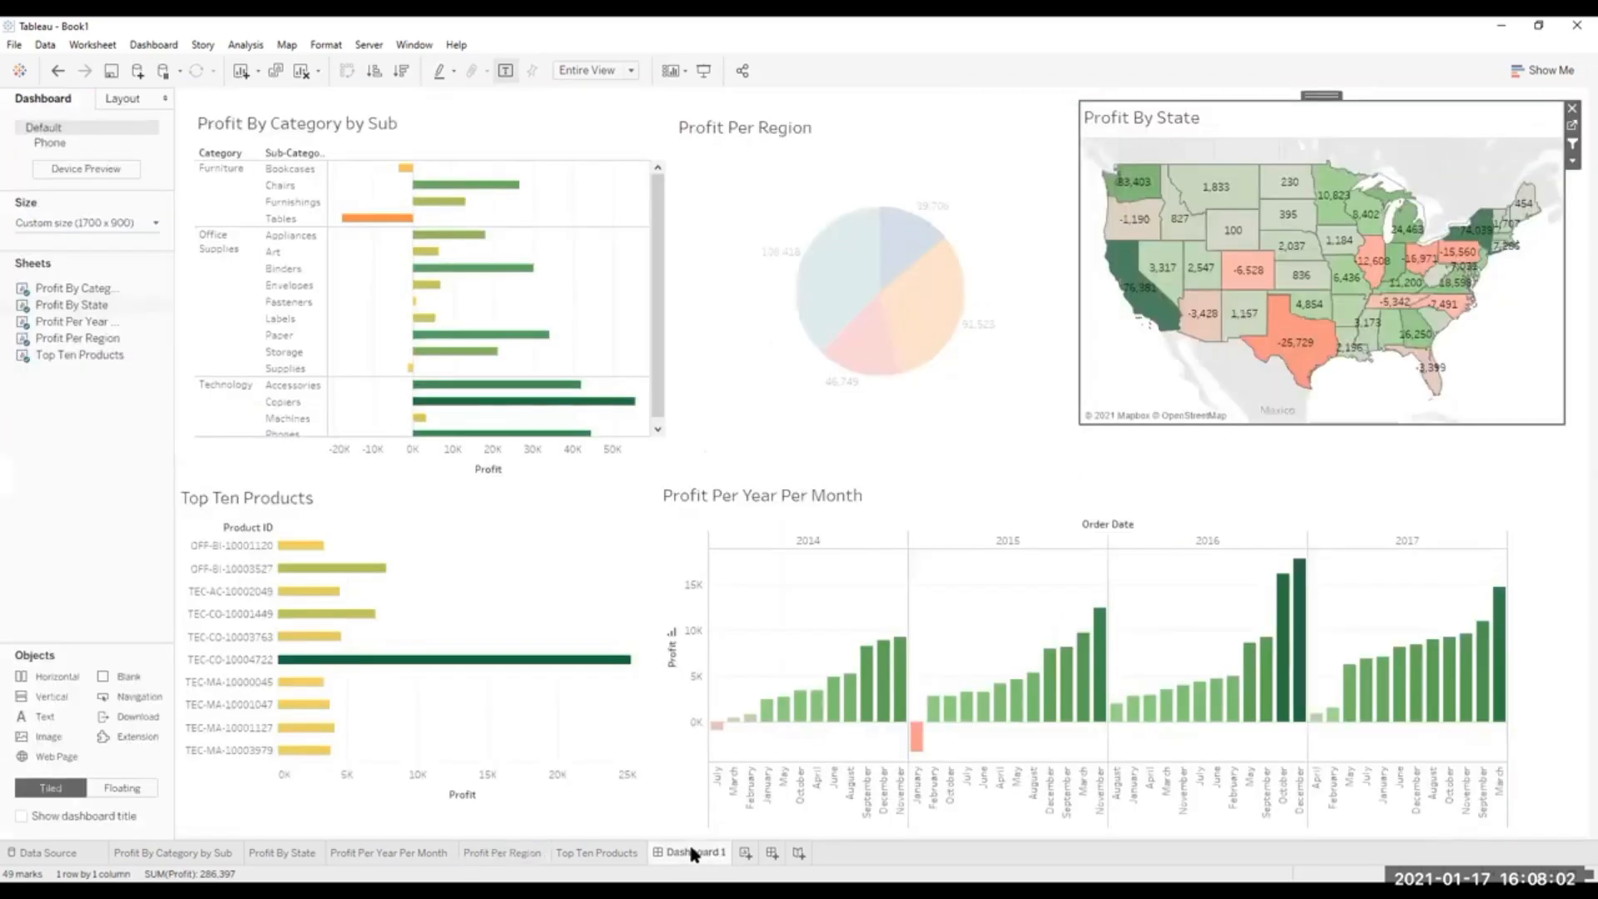
pyautogui.click(405, 170)
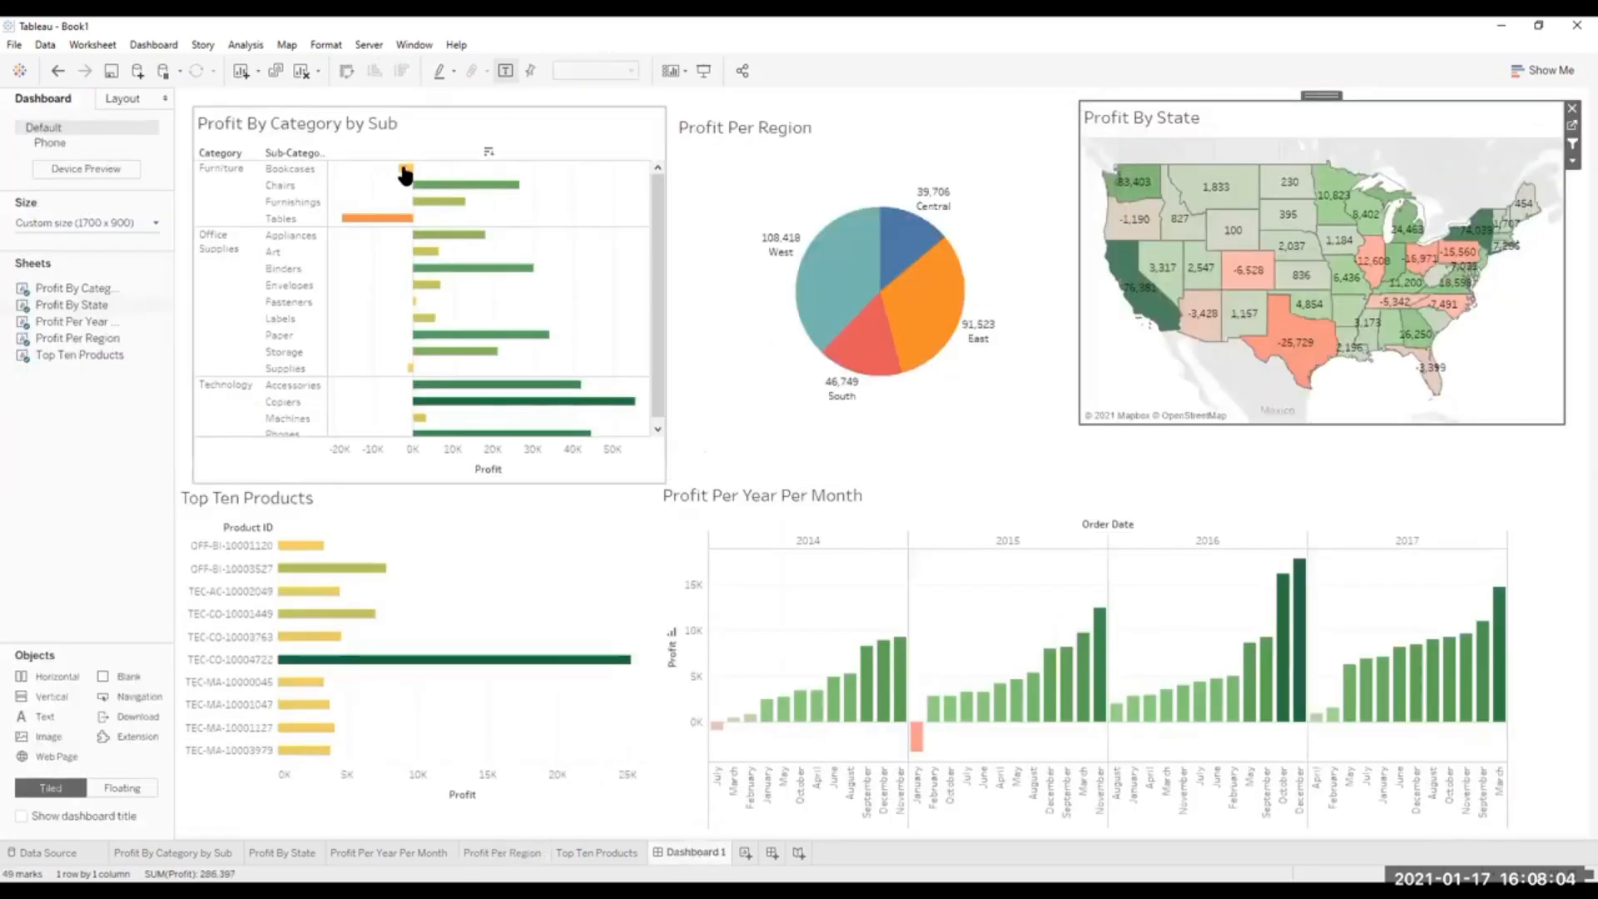
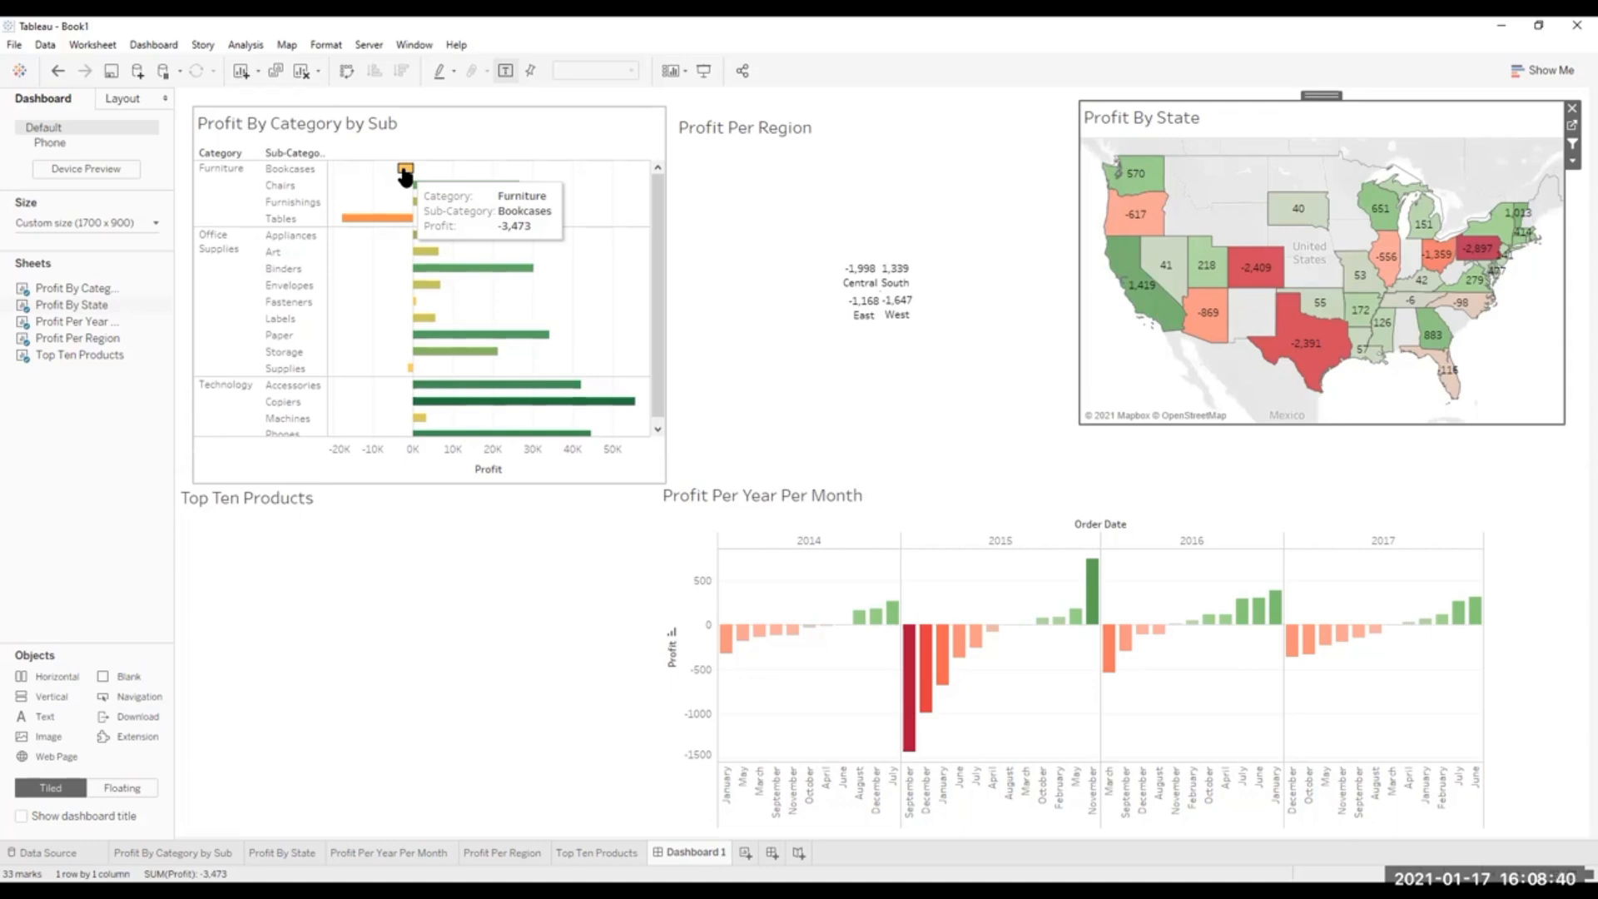
# Test the hover filtering on Dashboard 1 with the West slice of the region pie and Oregon on the state map.
pyautogui.click(1051, 165)
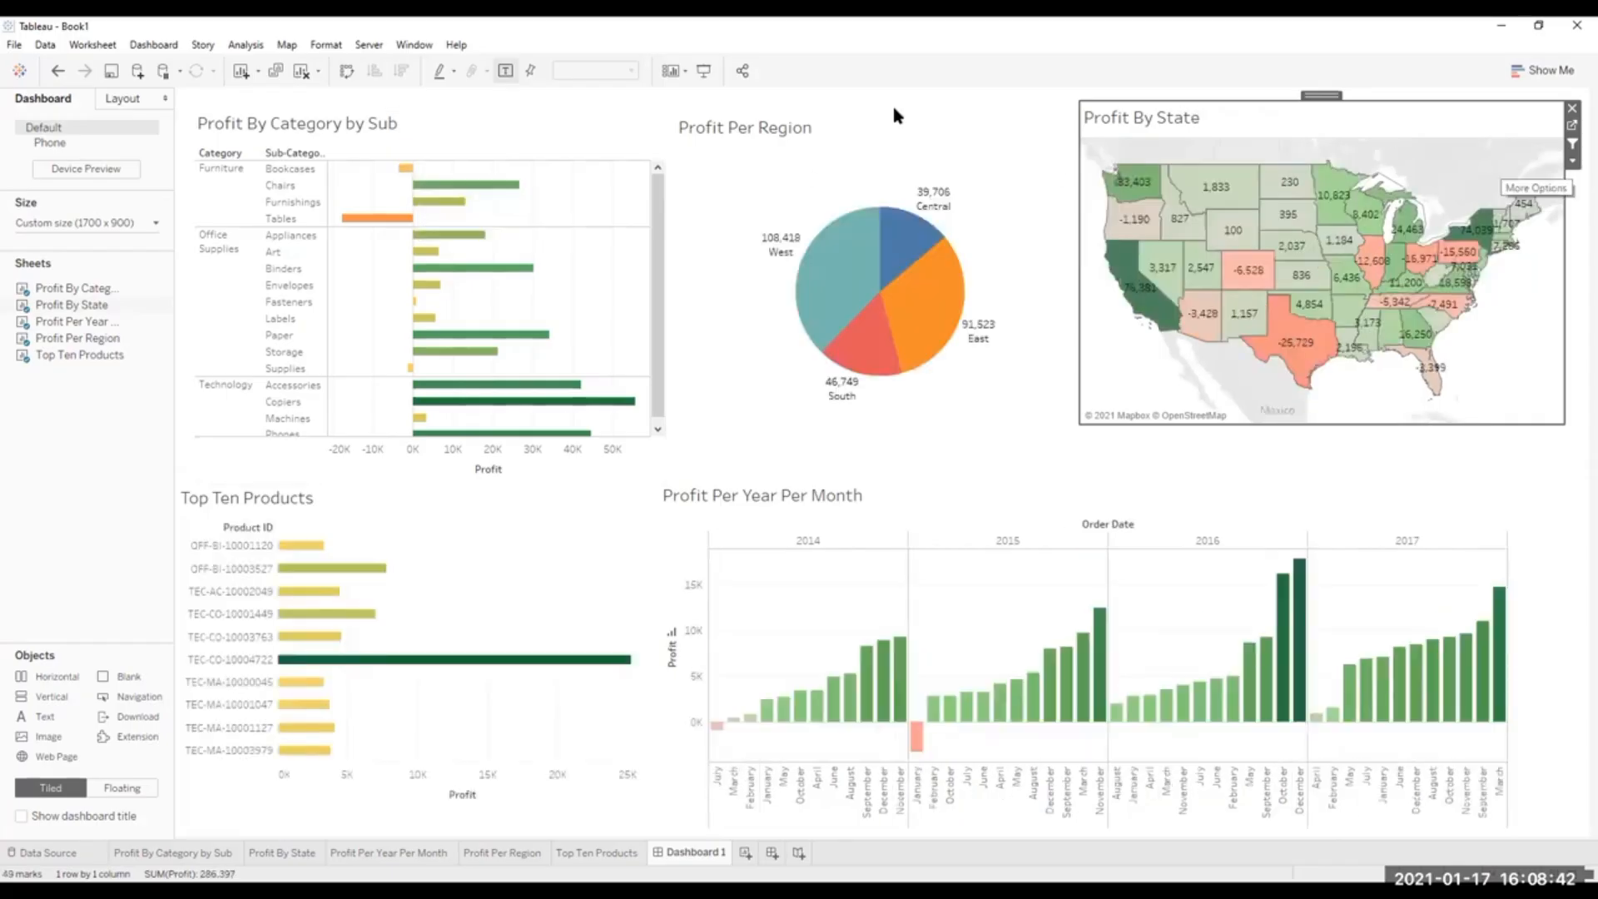
pyautogui.click(859, 278)
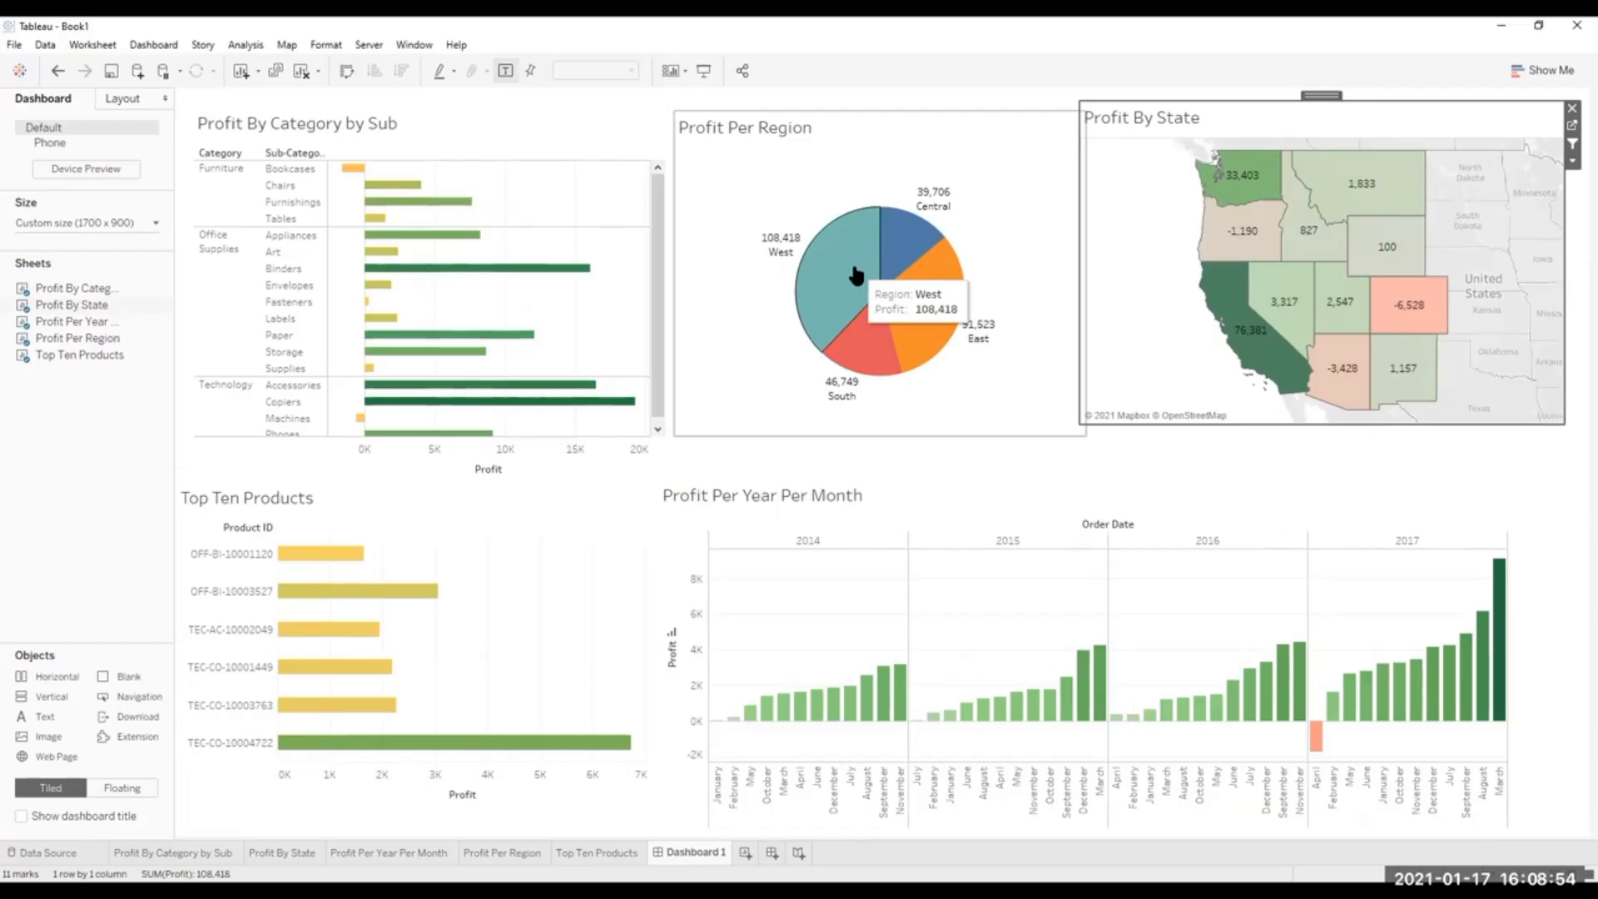
pyautogui.click(788, 273)
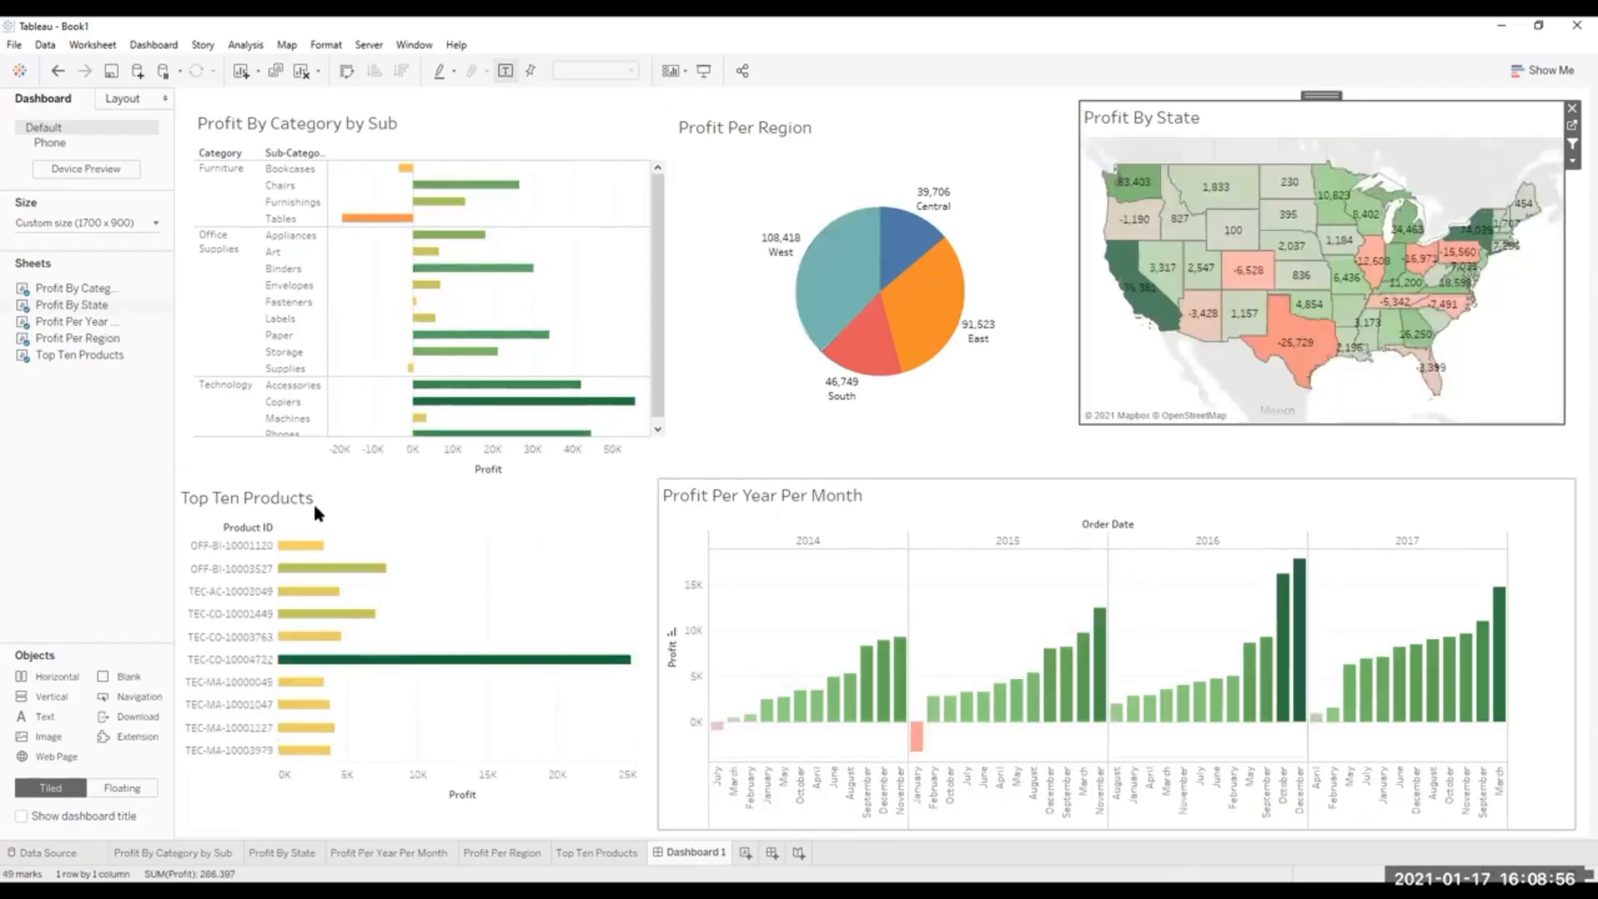
pyautogui.click(1507, 222)
pyautogui.click(1206, 174)
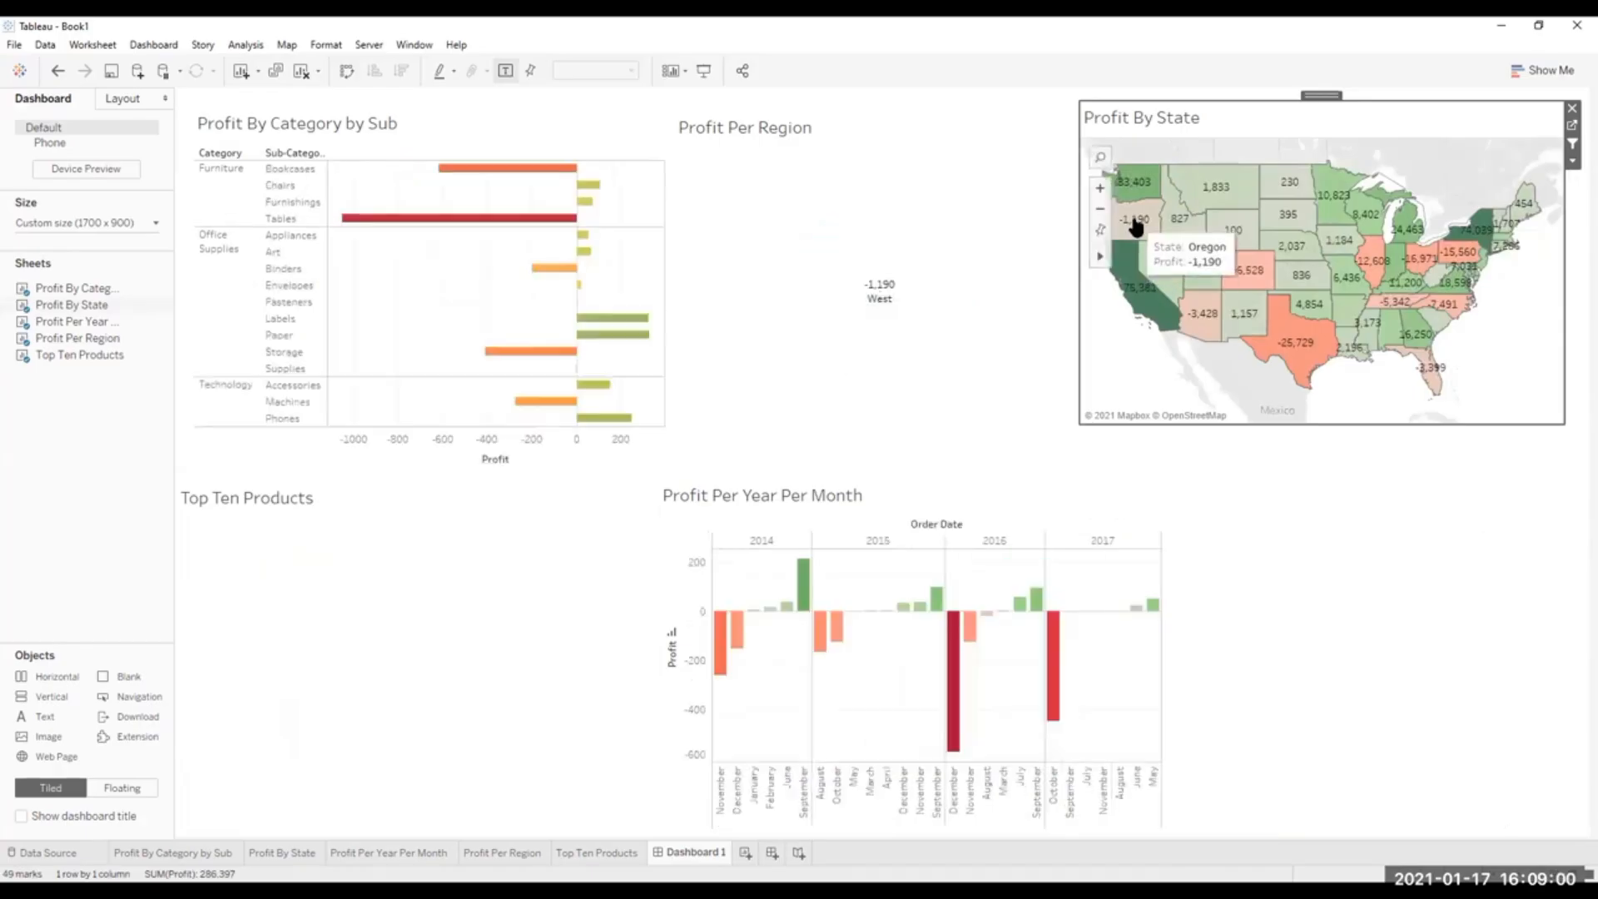
pyautogui.click(1136, 226)
pyautogui.click(1136, 223)
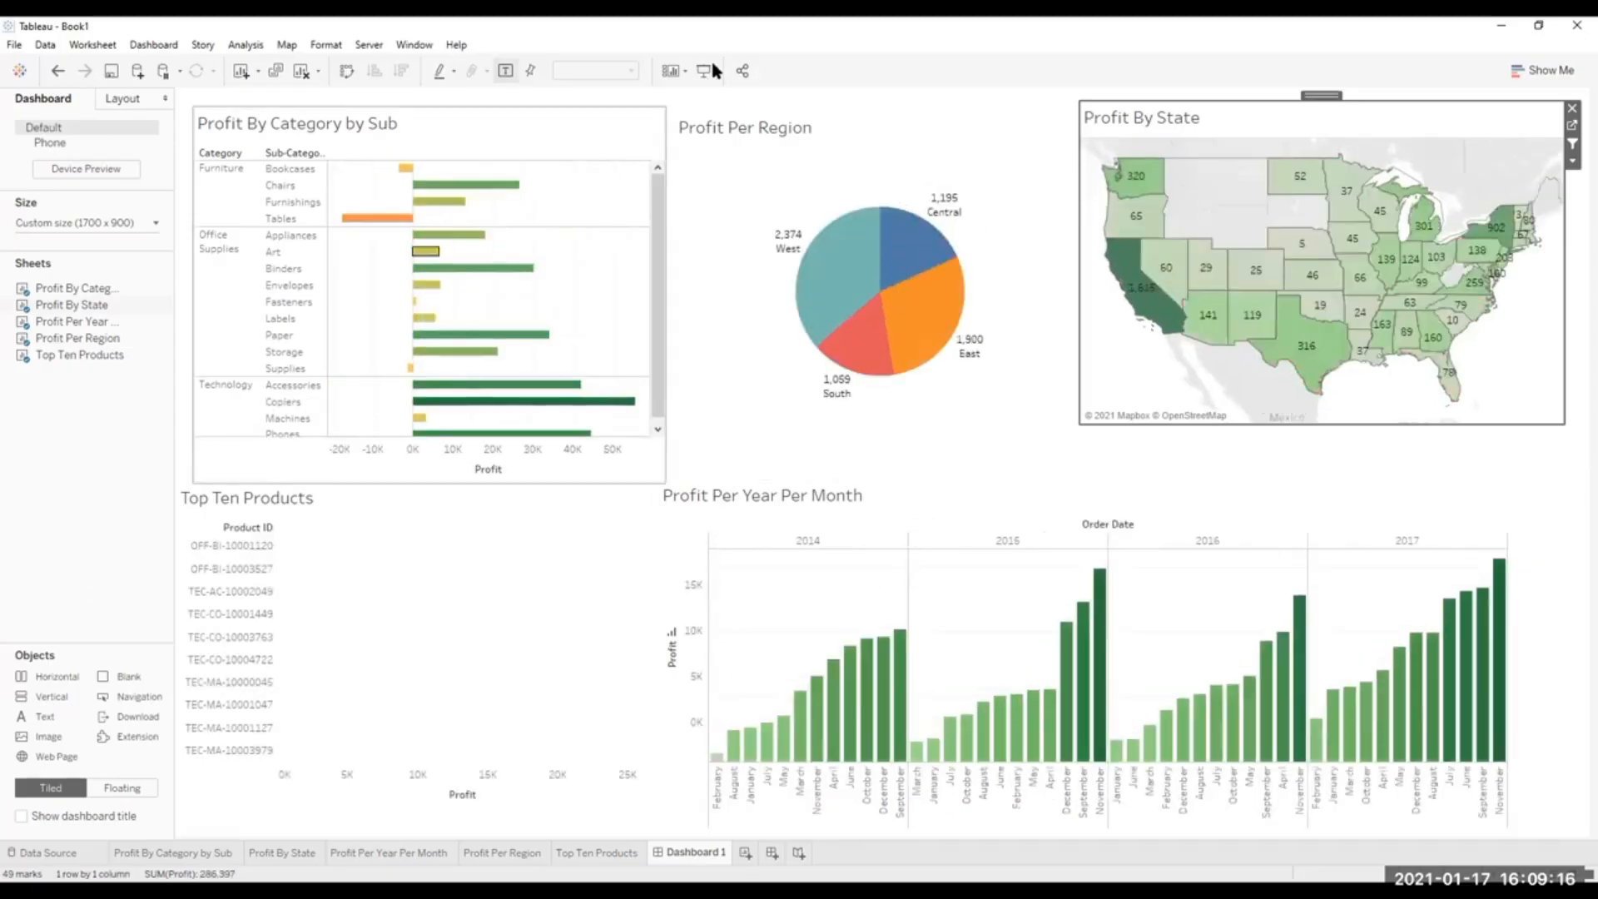
# View the dashboard in presentation mode, test filtering from the region pie and the monthly profit bars, and return to editing.
pyautogui.click(703, 73)
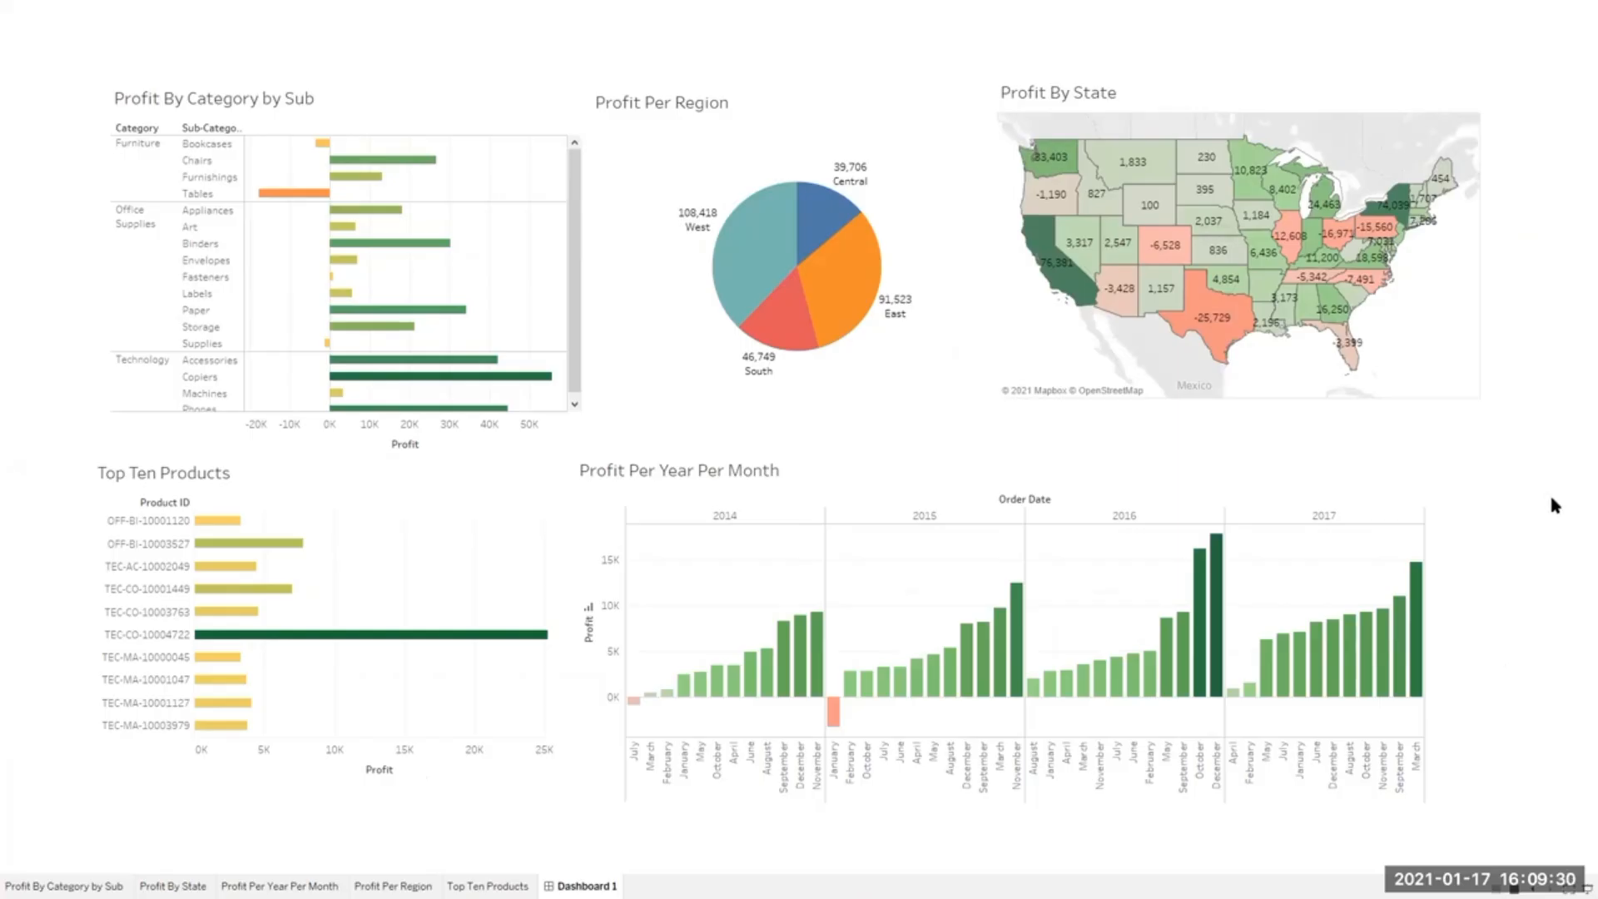
pyautogui.click(759, 254)
pyautogui.moveTo(1414, 615)
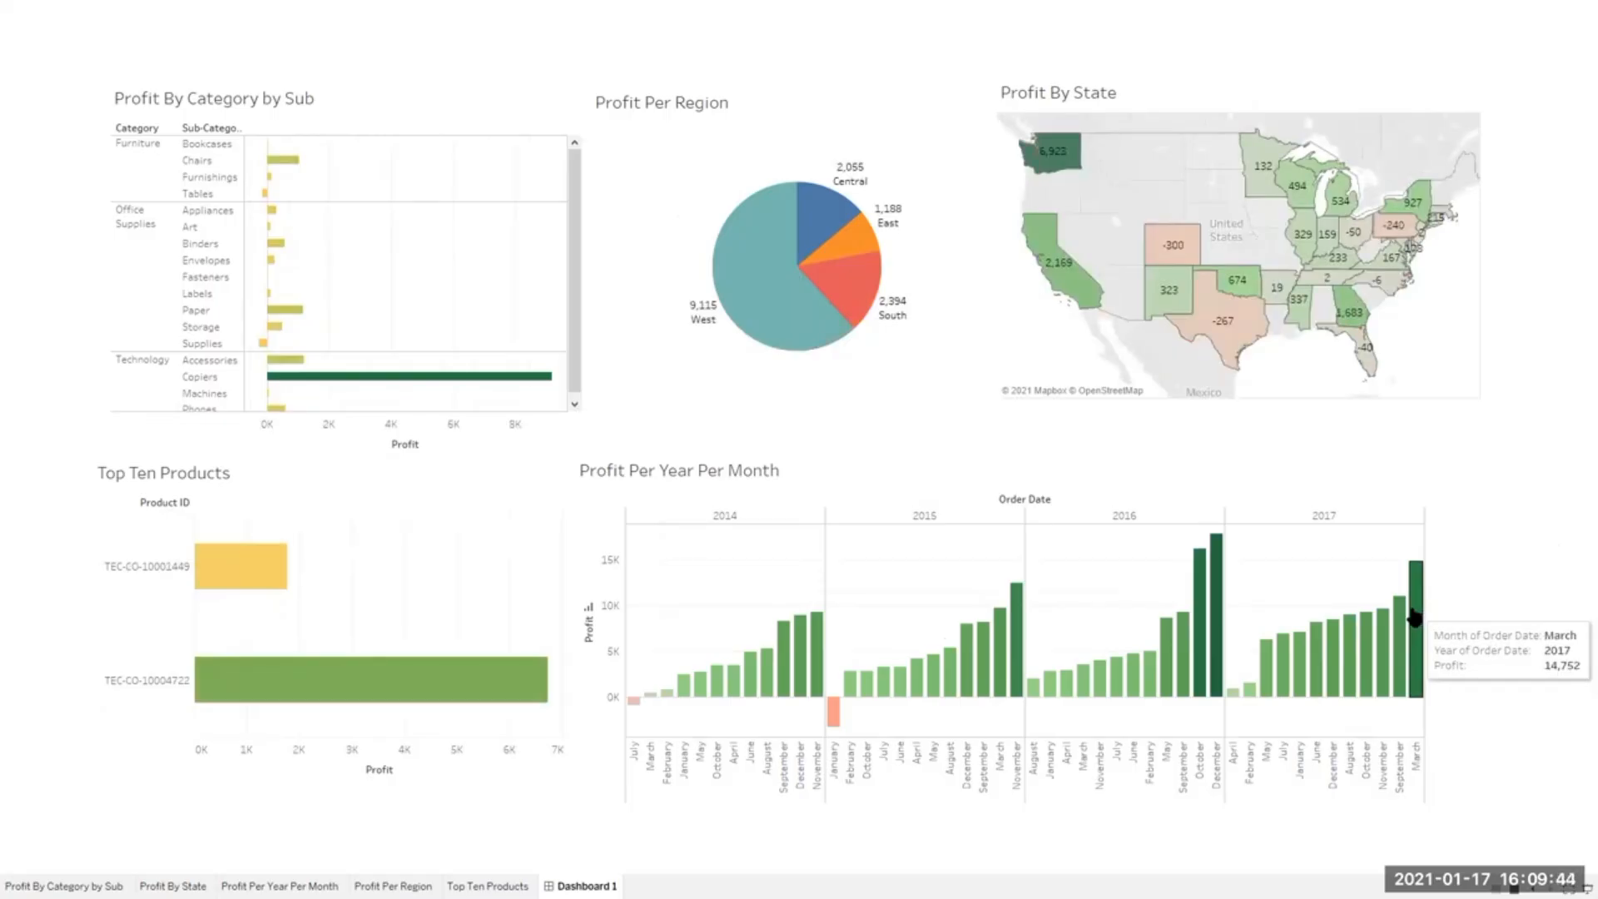
pyautogui.click(838, 720)
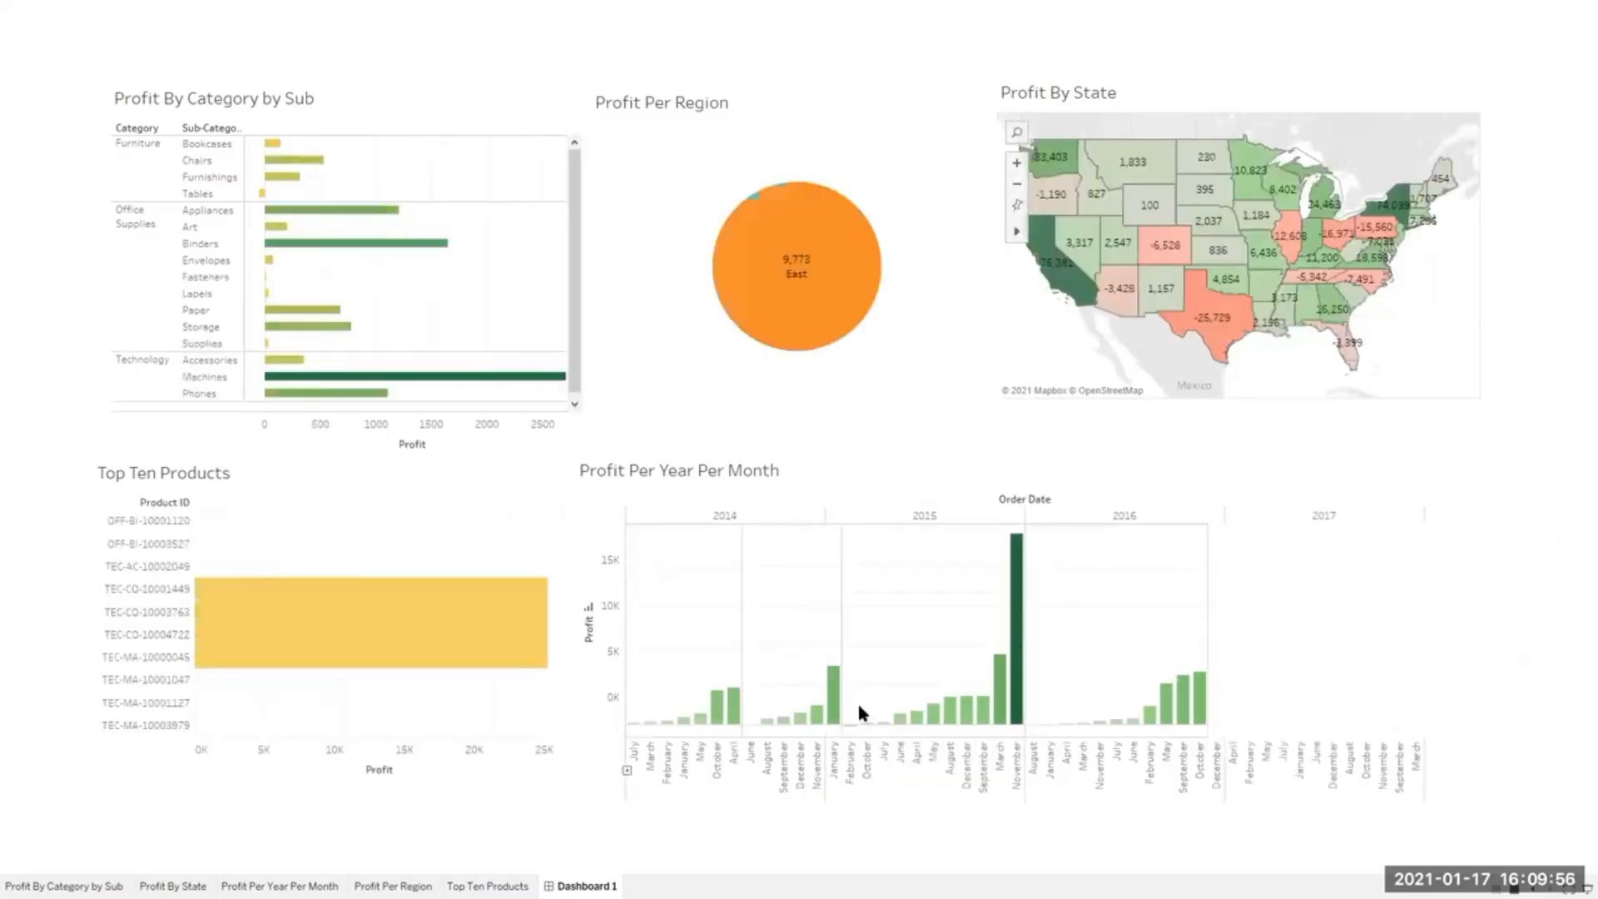
pyautogui.moveTo(832, 711)
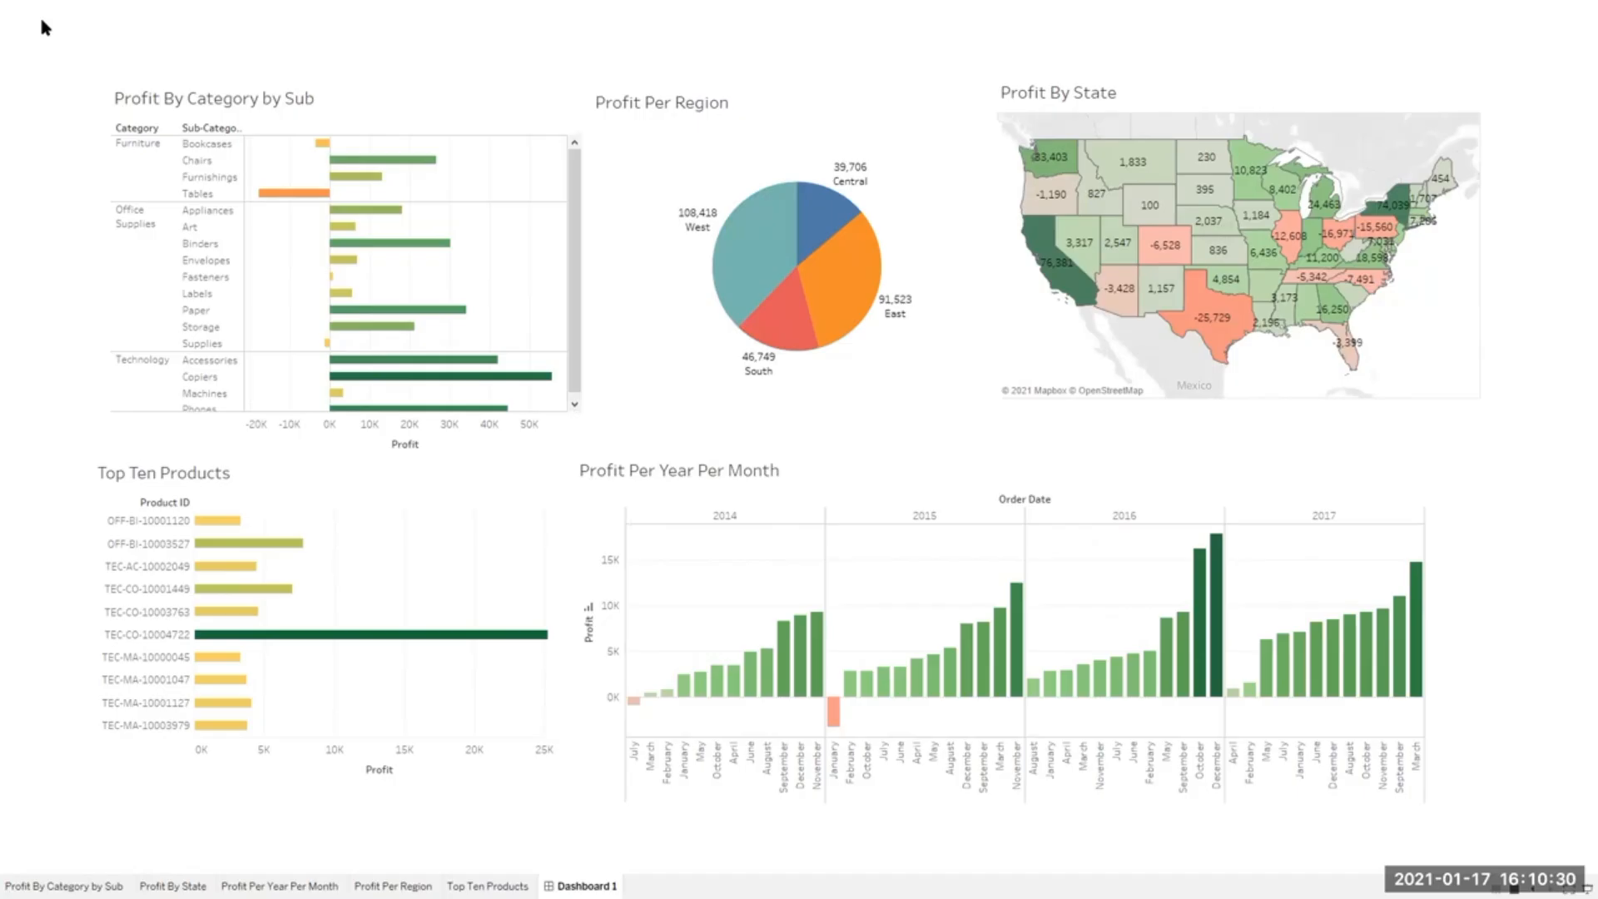
pyautogui.press('Escape')
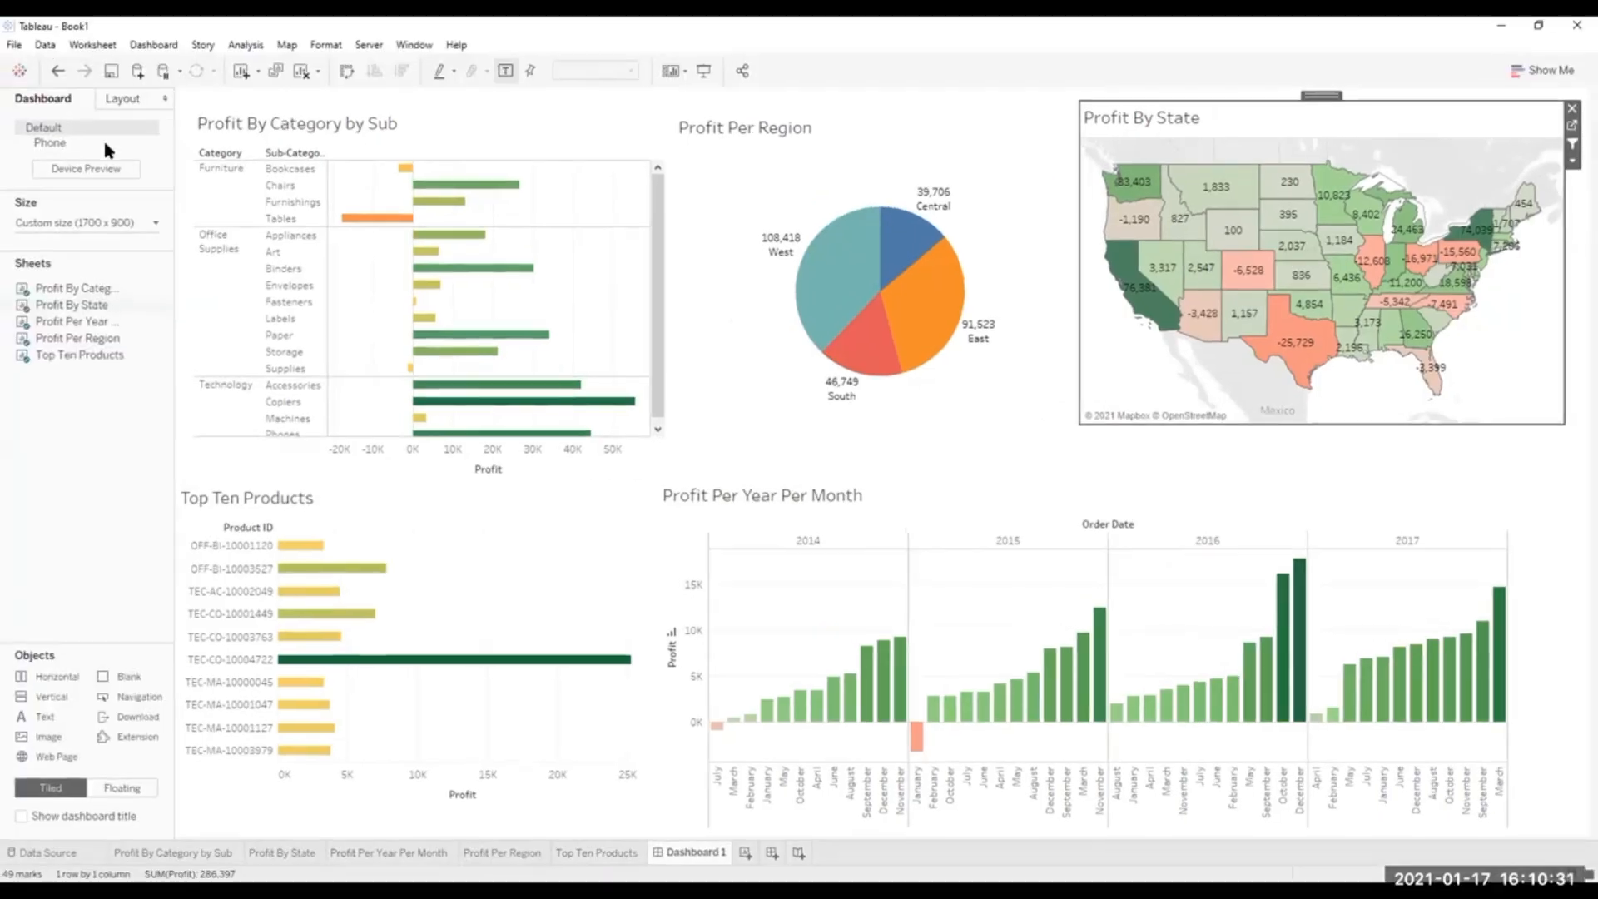
# Start saving the workbook as a new Tableau Workbook file named Superstore DB By Profit.
pyautogui.click(14, 44)
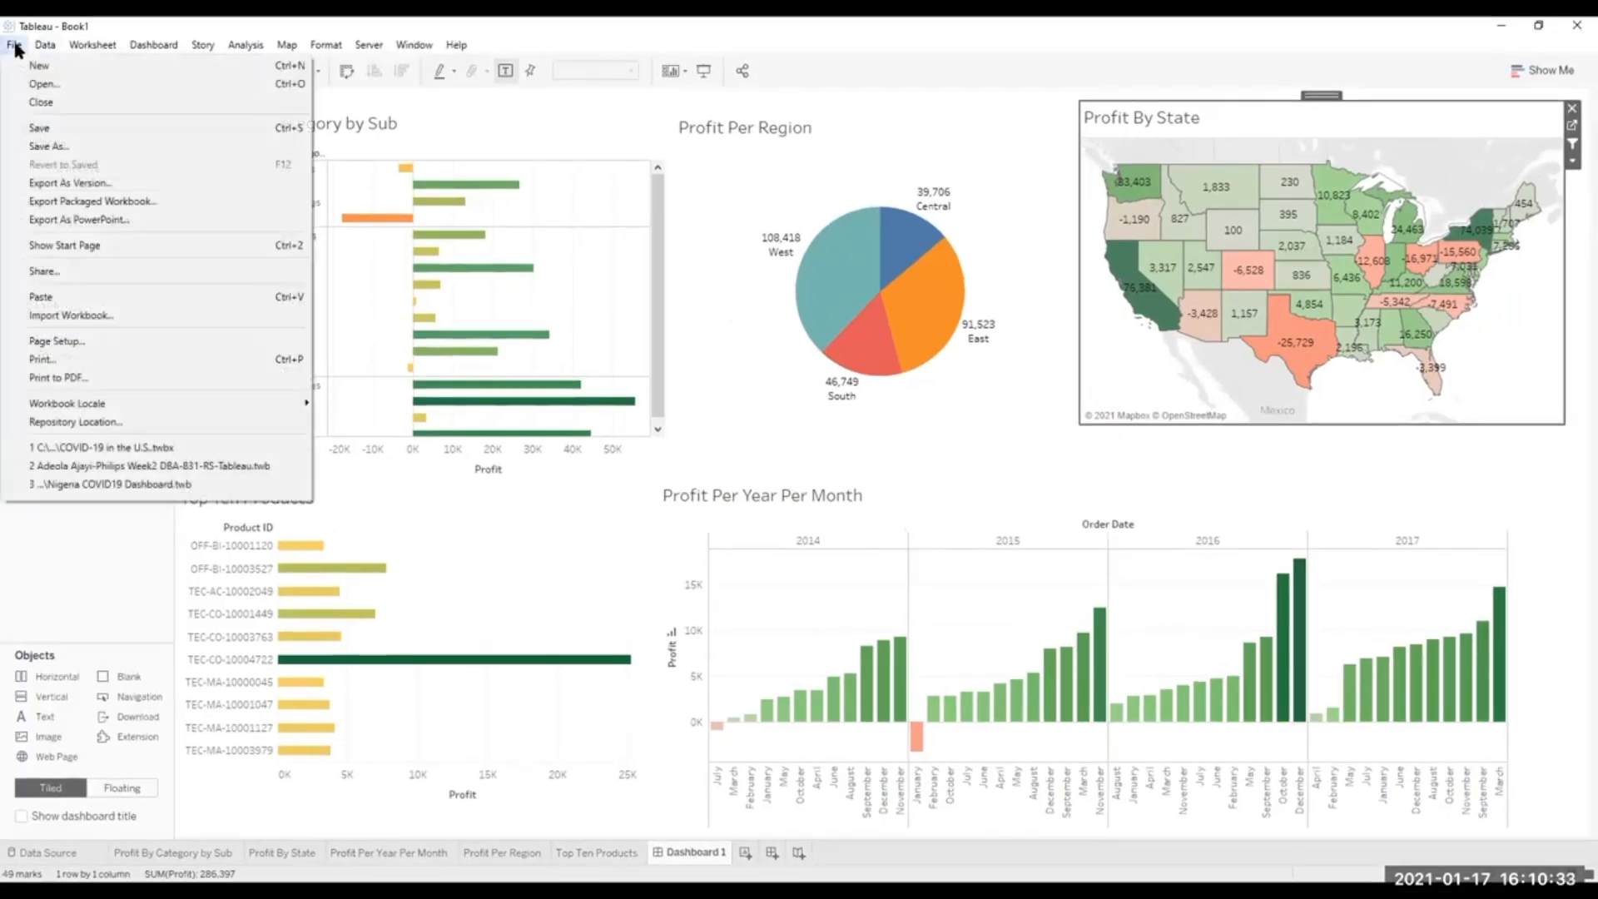
pyautogui.click(50, 148)
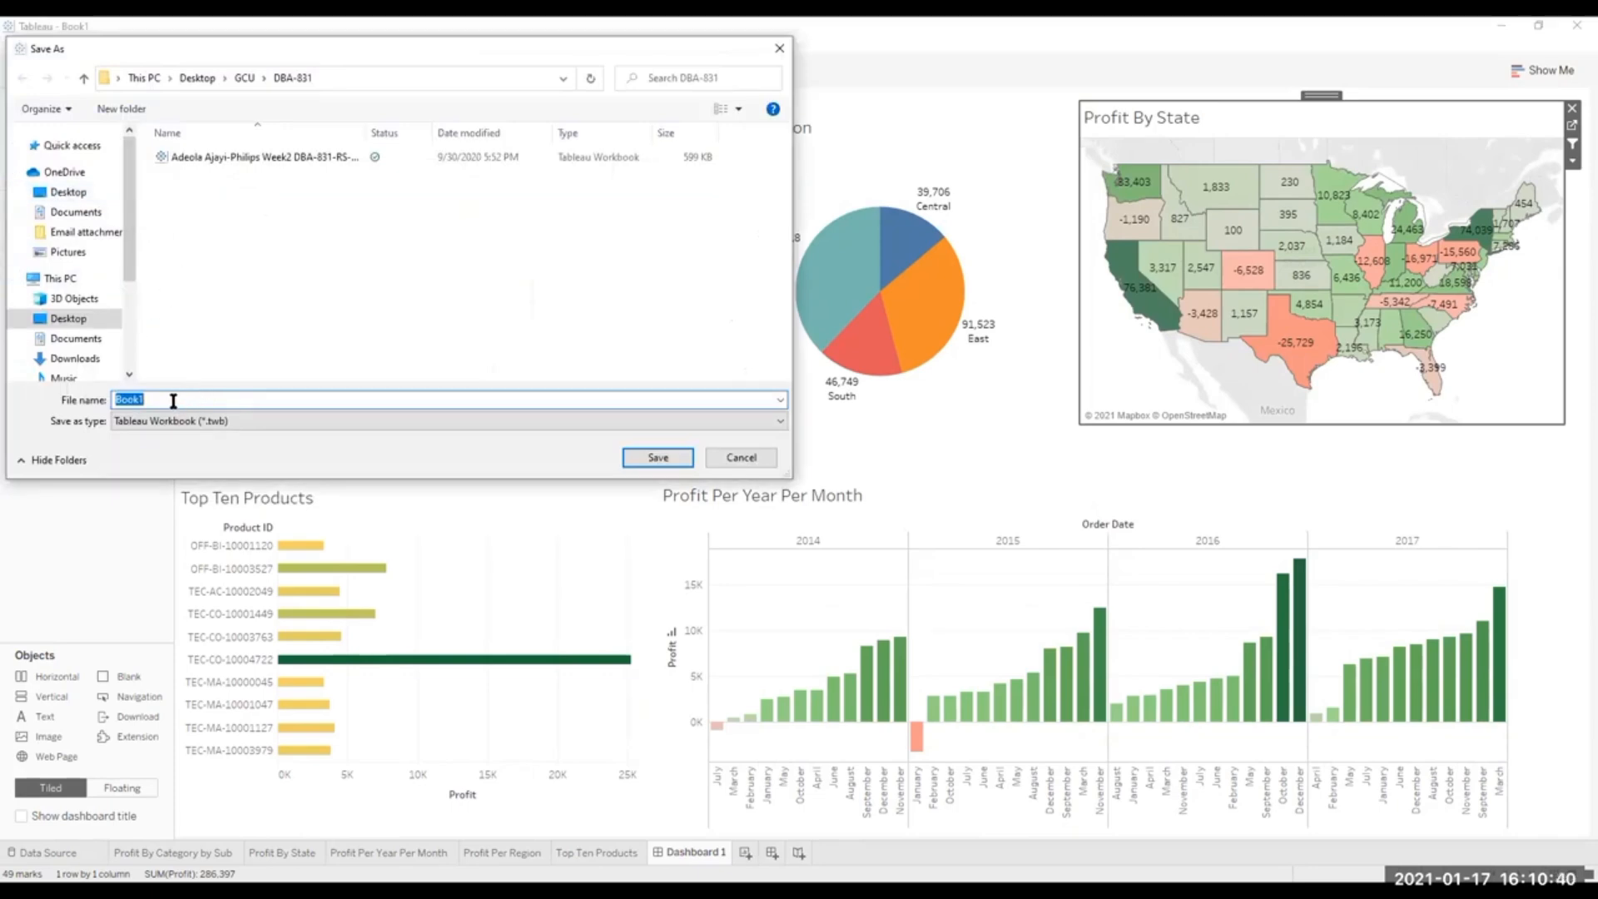
pyautogui.write('P')
pyautogui.press('BackSpace')
pyautogui.write('Superstore DB By Profit')
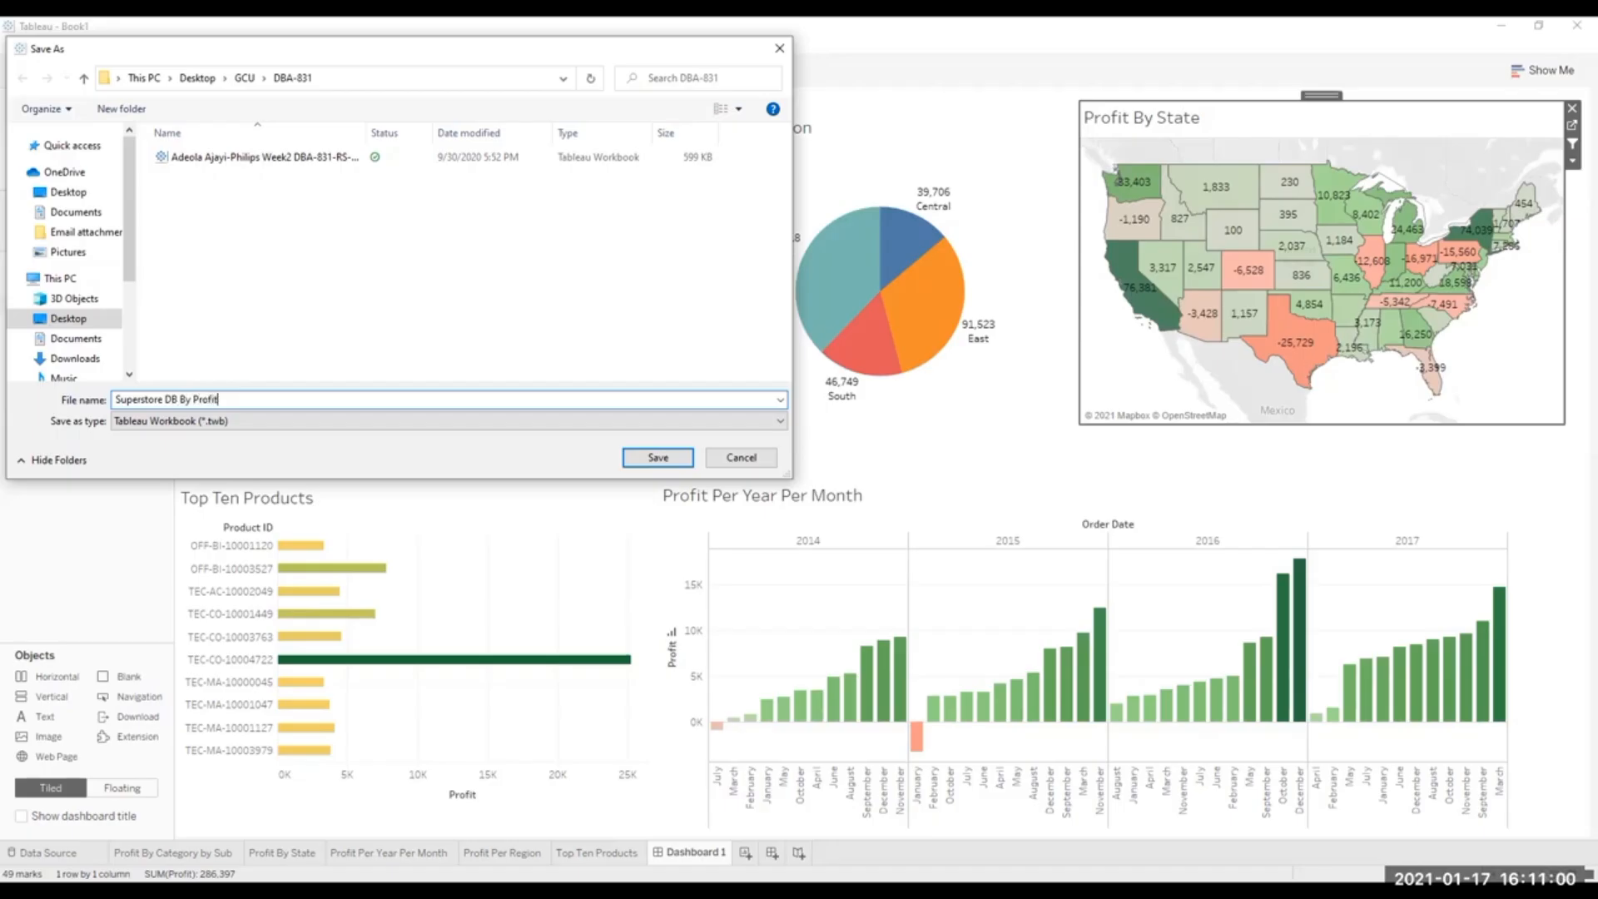
# Choose the Desktop folder as the save location and save the workbook there.
pyautogui.click(68, 319)
pyautogui.doubleClick(193, 155)
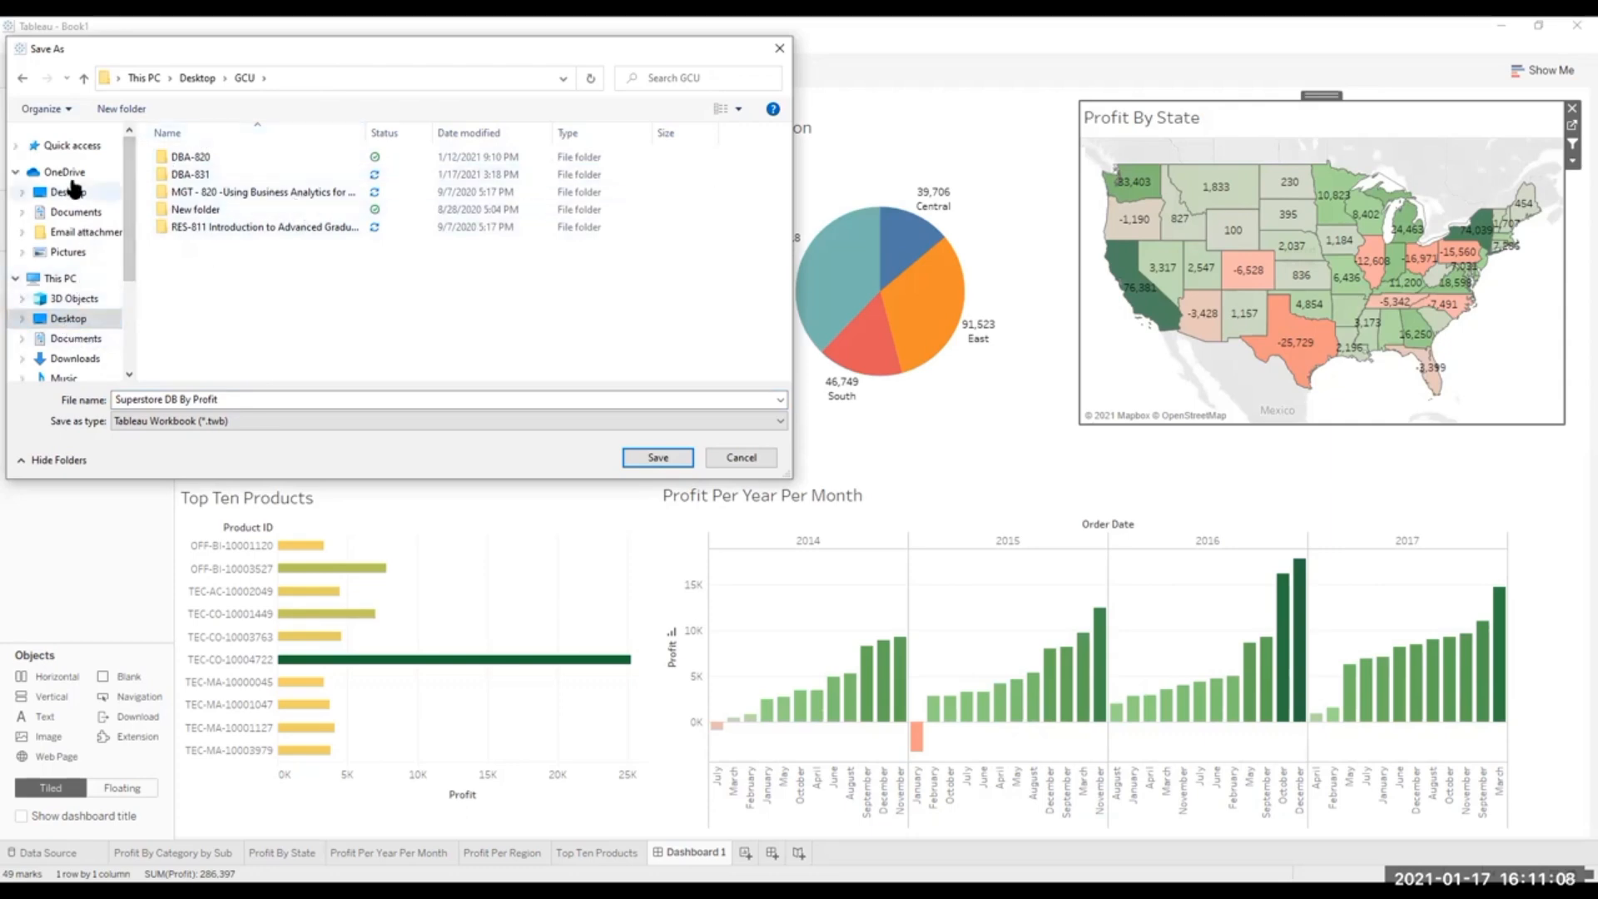
pyautogui.click(70, 318)
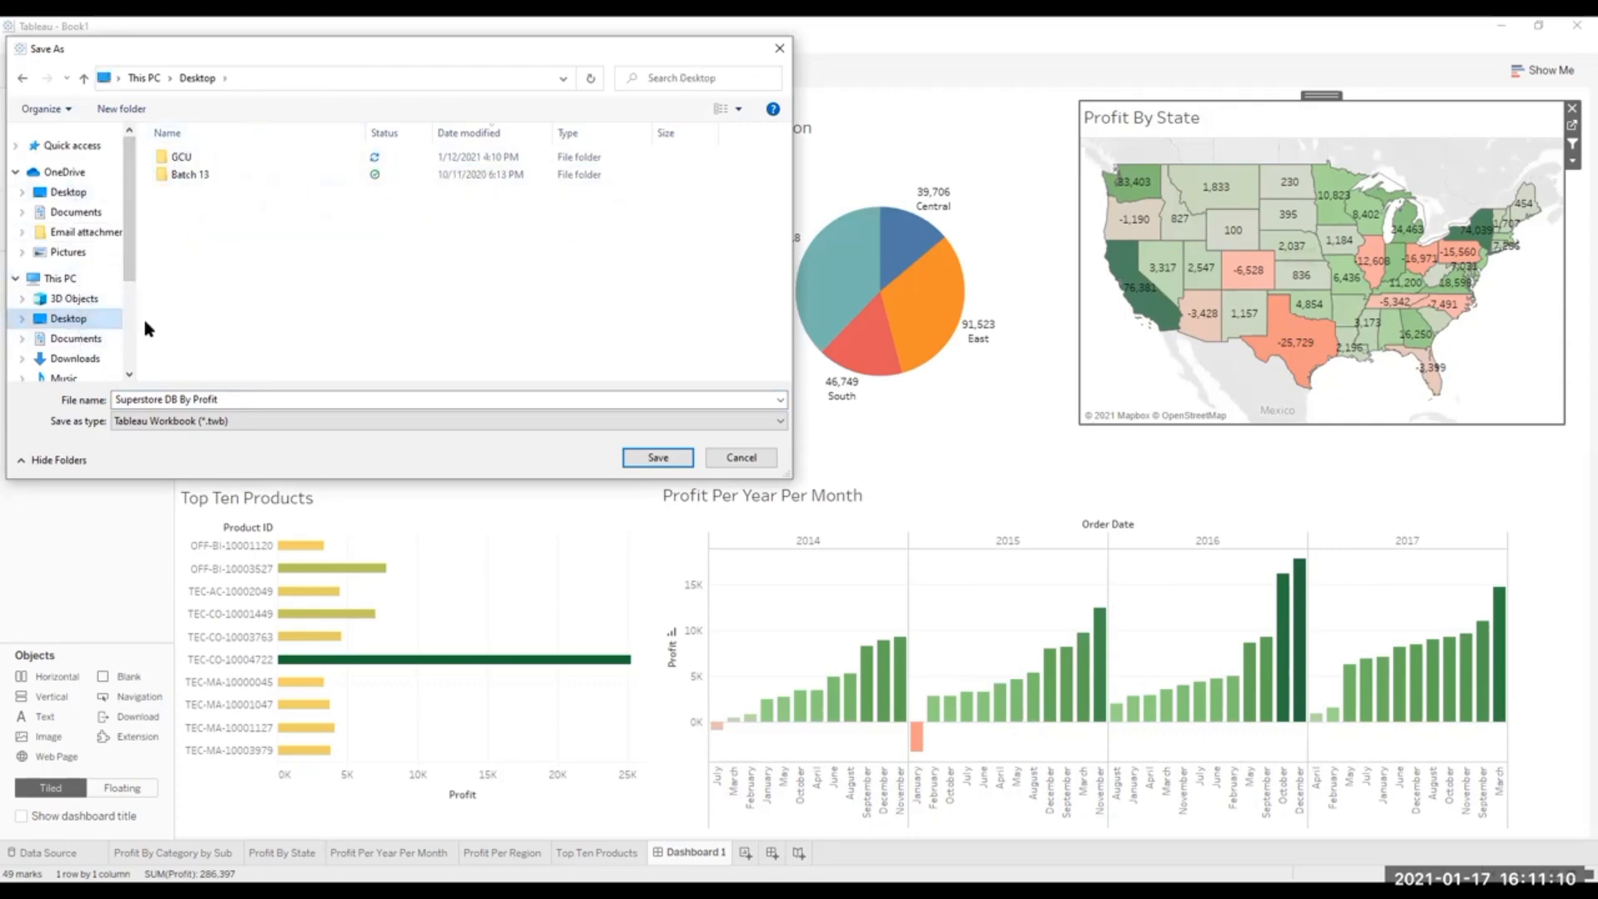
pyautogui.click(669, 454)
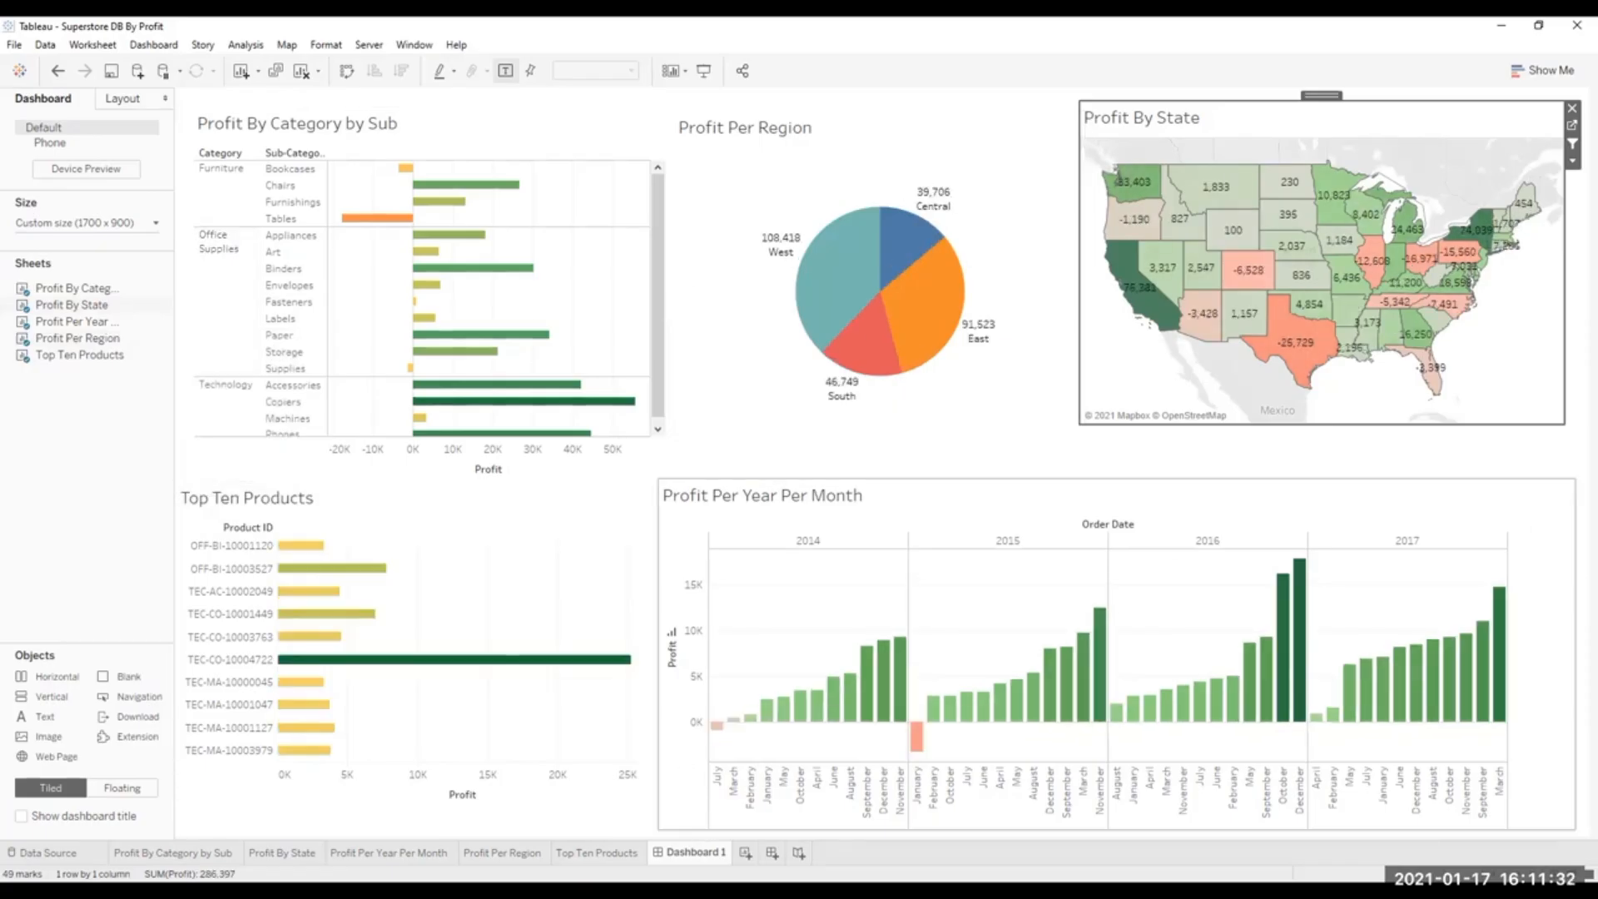
# Rename the Dashboard 1 sheet as Category By Profit.
pyautogui.doubleClick(697, 852)
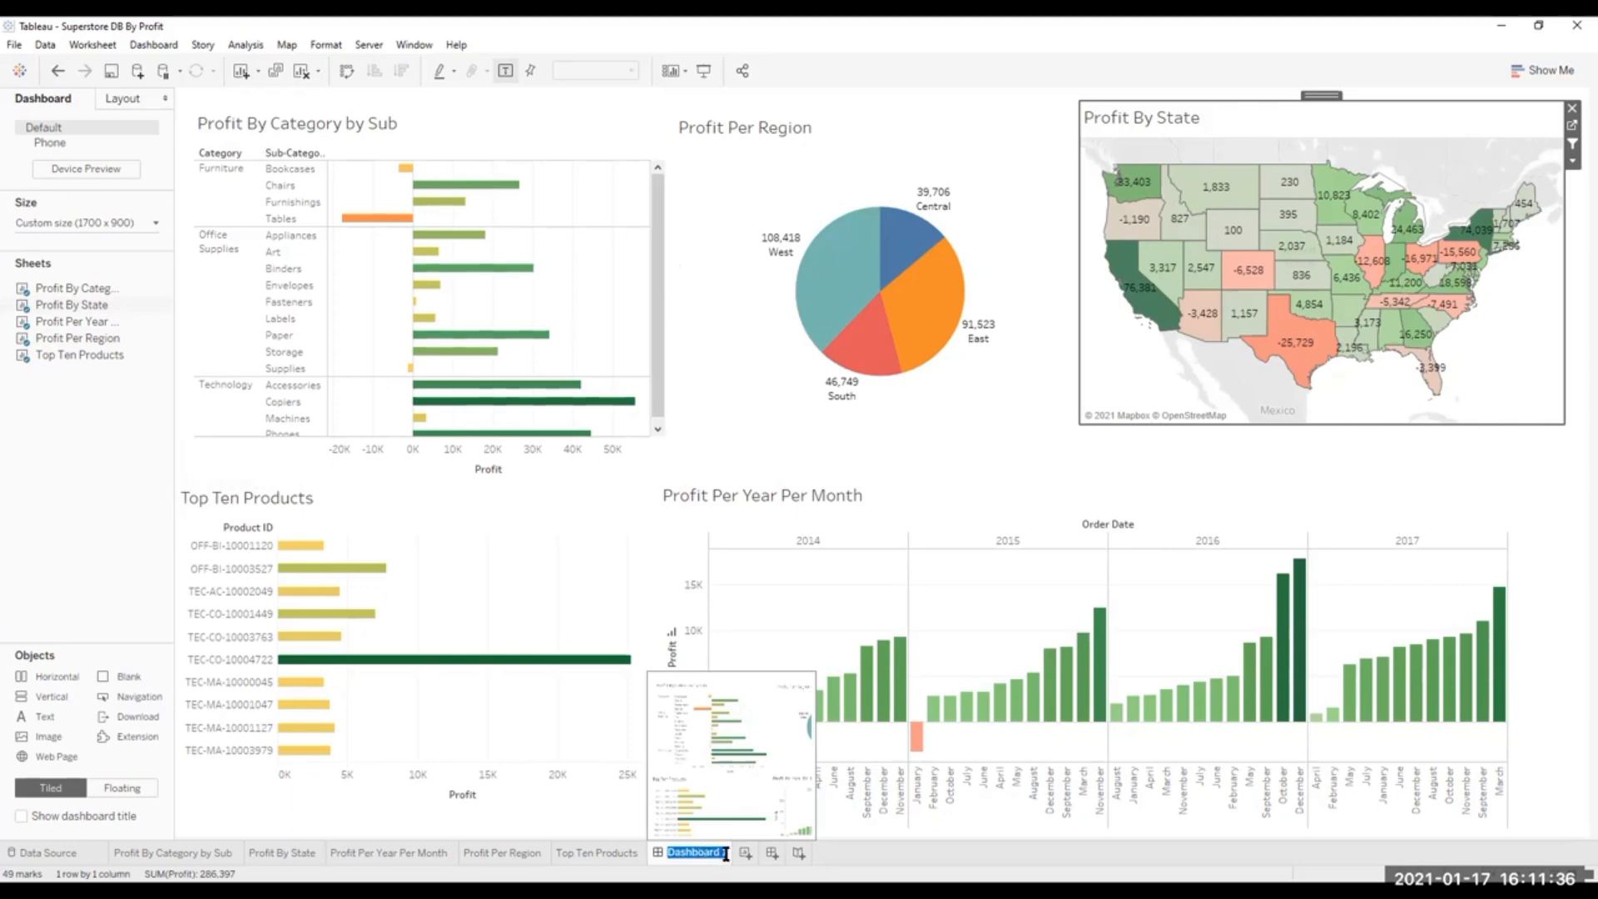
pyautogui.click(726, 852)
pyautogui.moveTo(725, 853); pyautogui.dragTo(664, 859)
pyautogui.click(726, 854)
pyautogui.write('Category By Profit')
# Replace the word Category in the dashboard's name so it reads Dashboard By Profit.
pyautogui.doubleClick(662, 857)
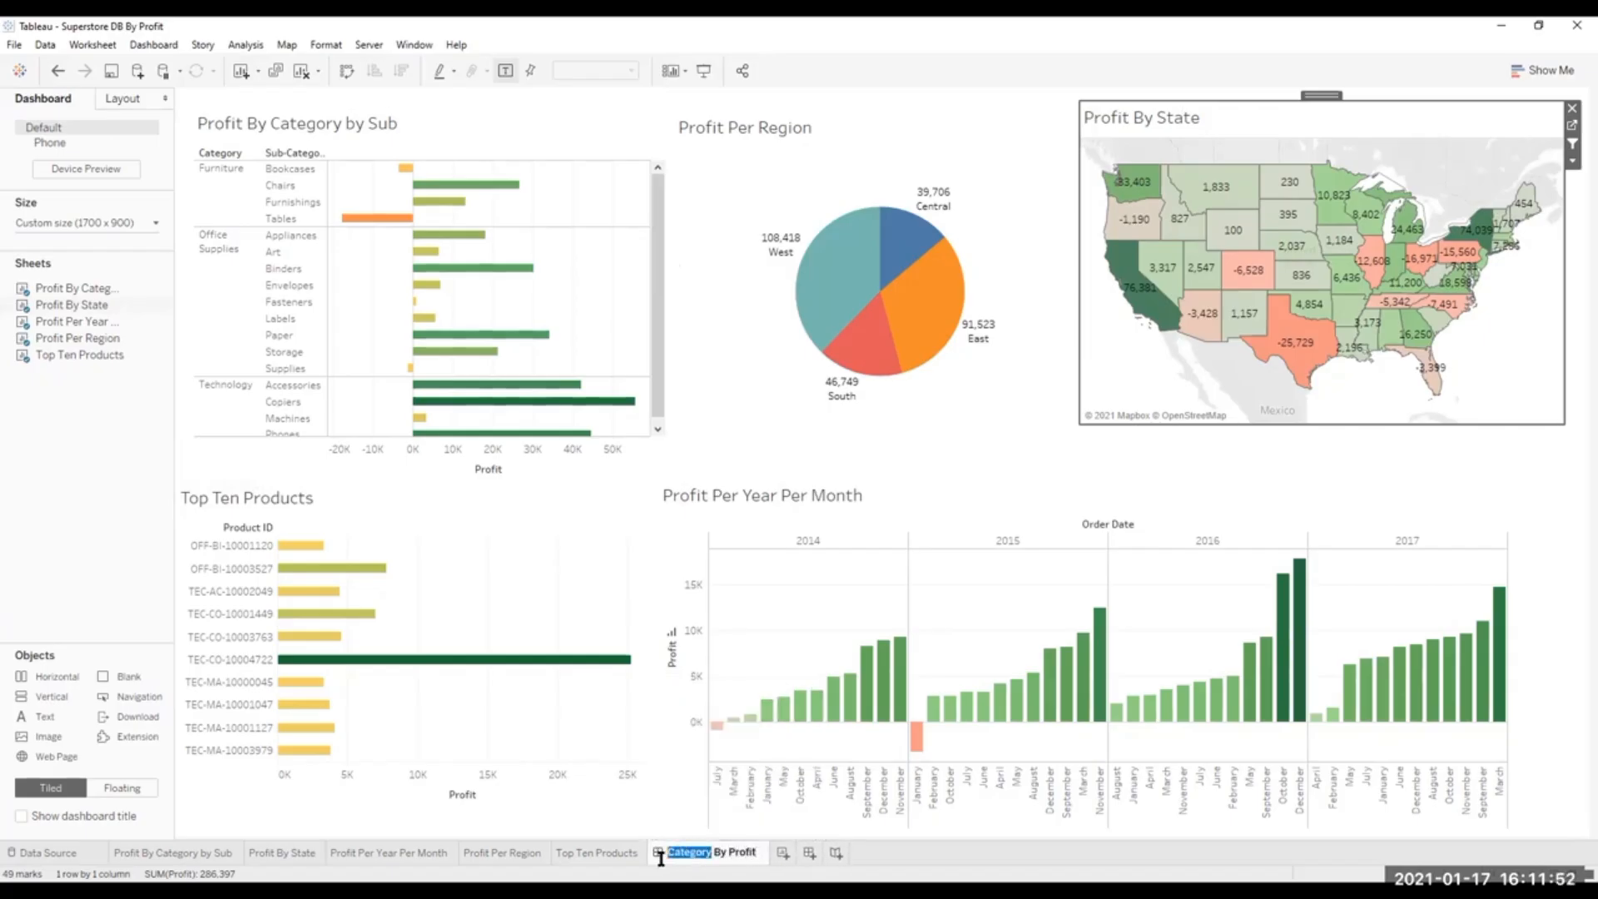
pyautogui.write('DashB')
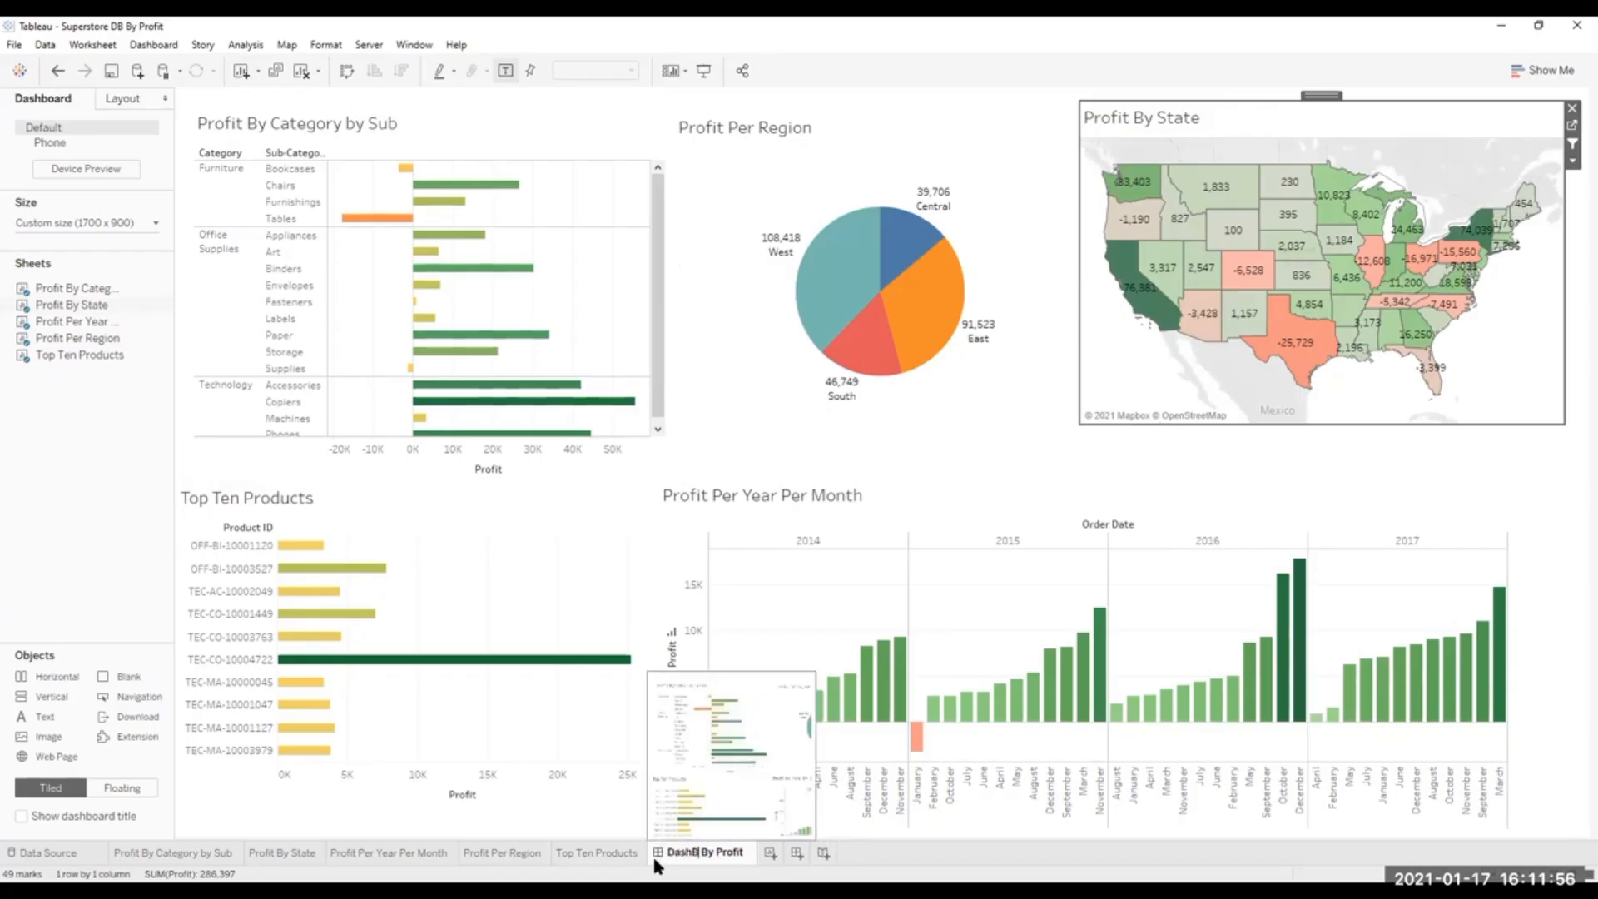
pyautogui.press('BackSpace')
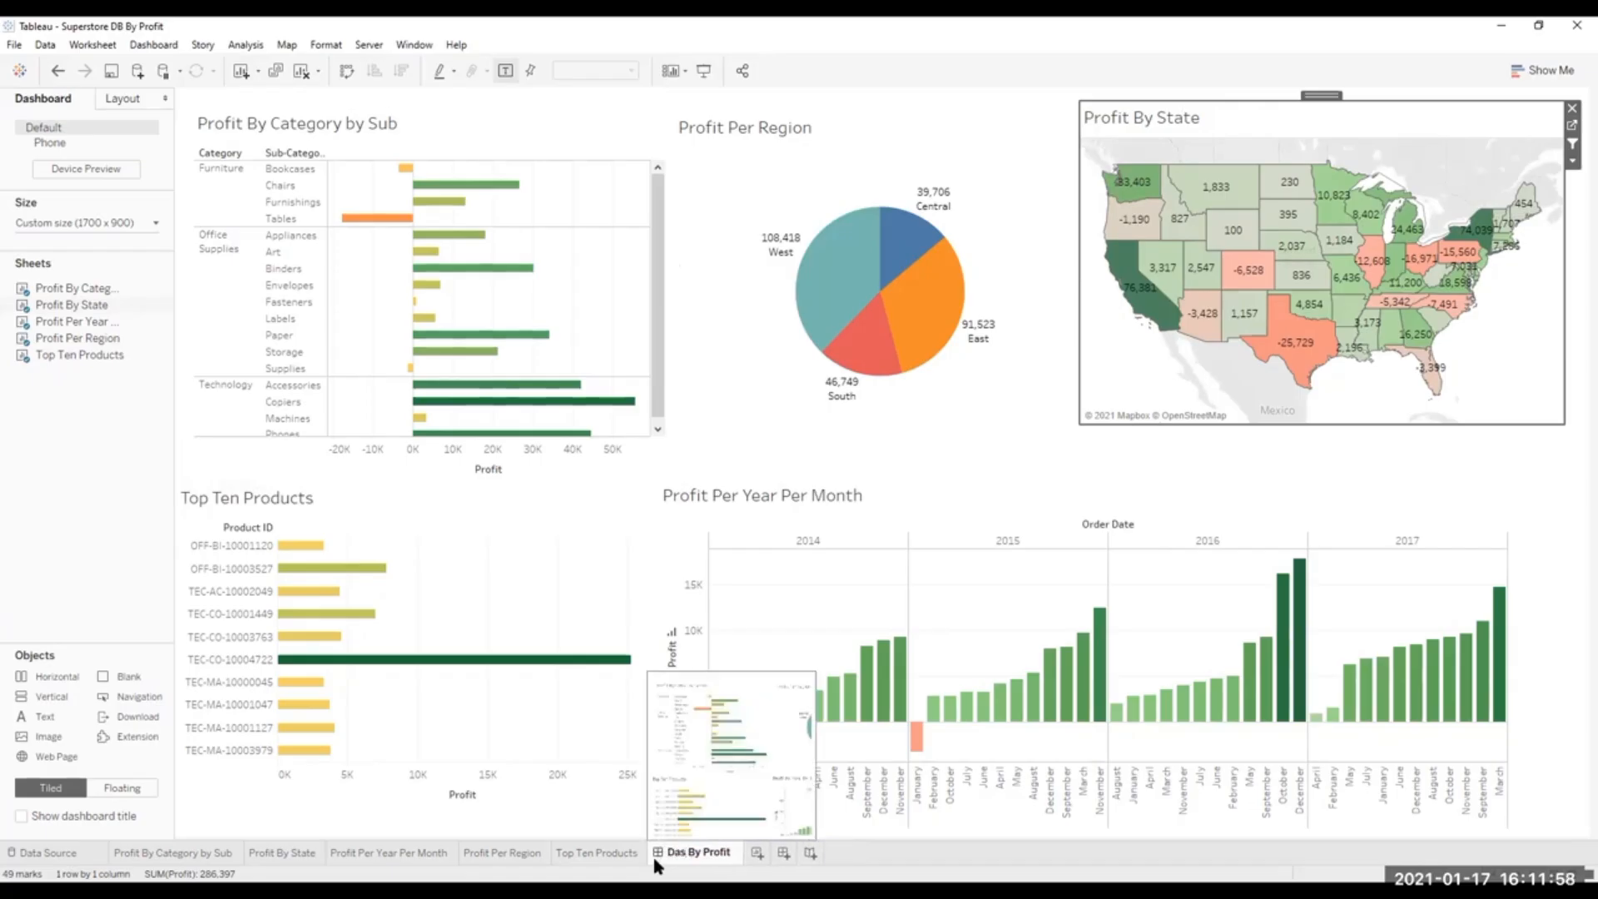
pyautogui.write('hbo')
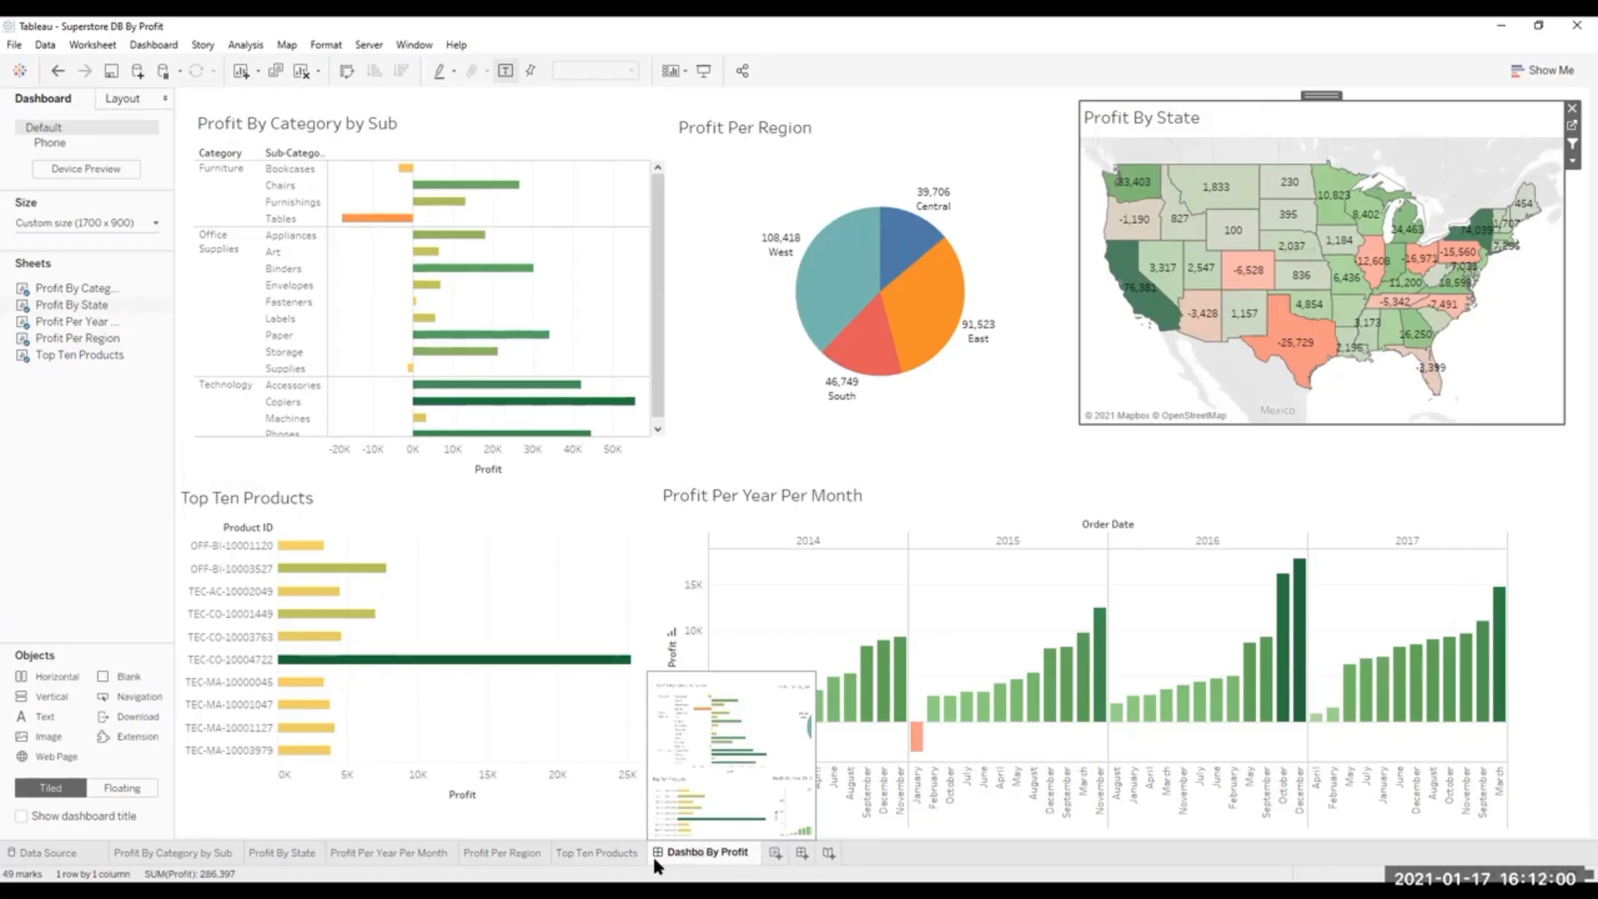
pyautogui.write('ard')
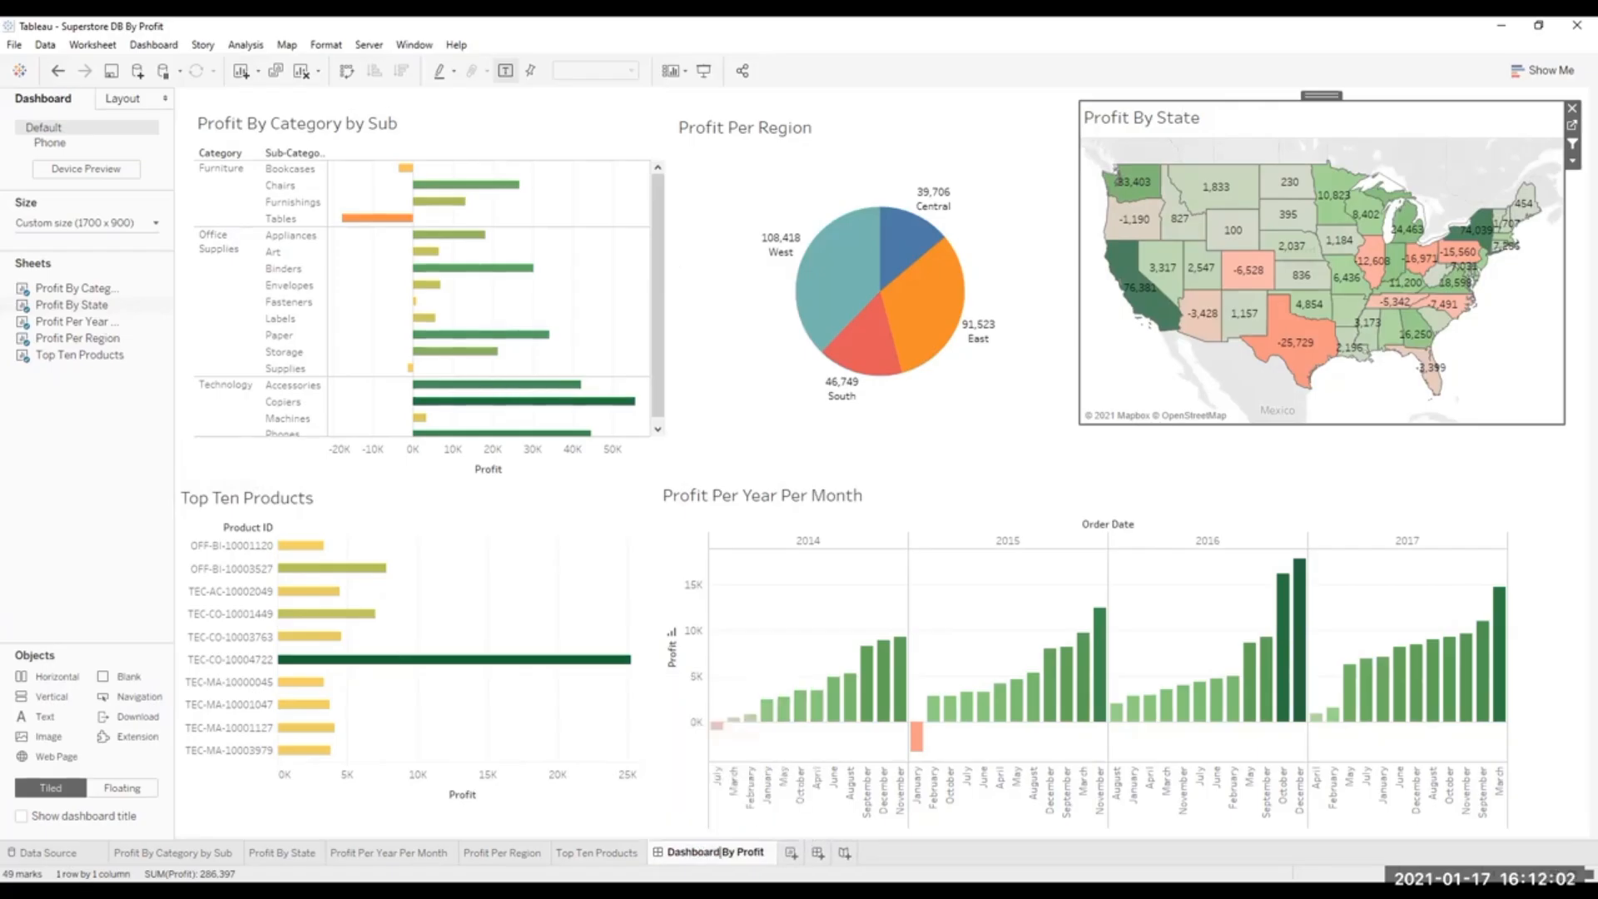
pyautogui.click(362, 790)
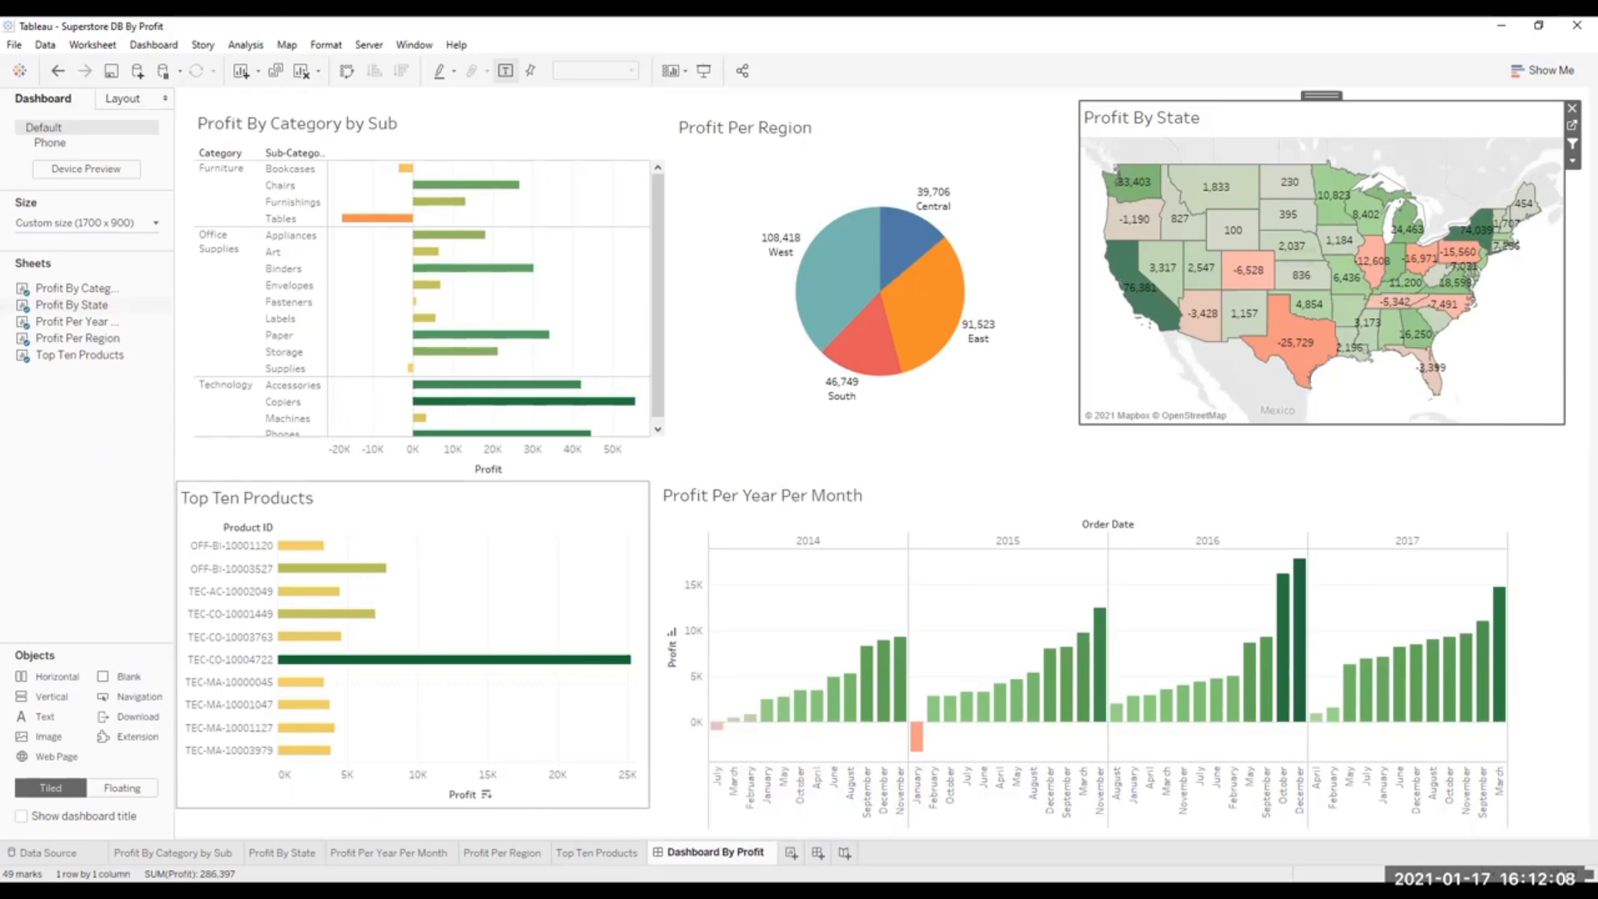
# Switch to Microsoft SQL Server Management Studio.
pyautogui.hotkey('alt', 'Tab')
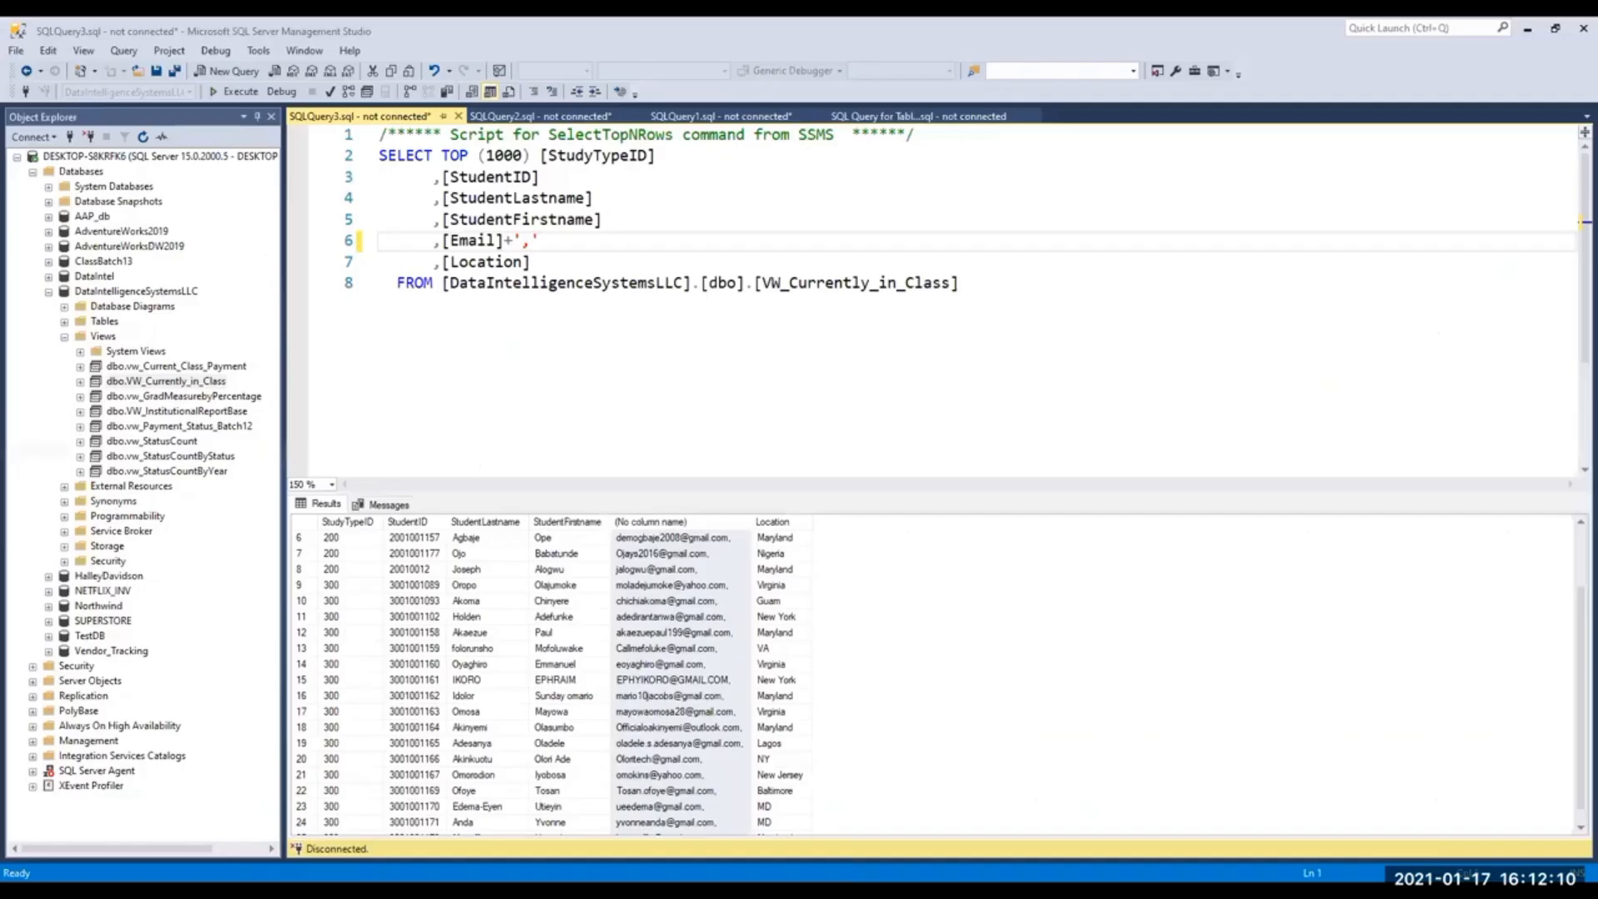